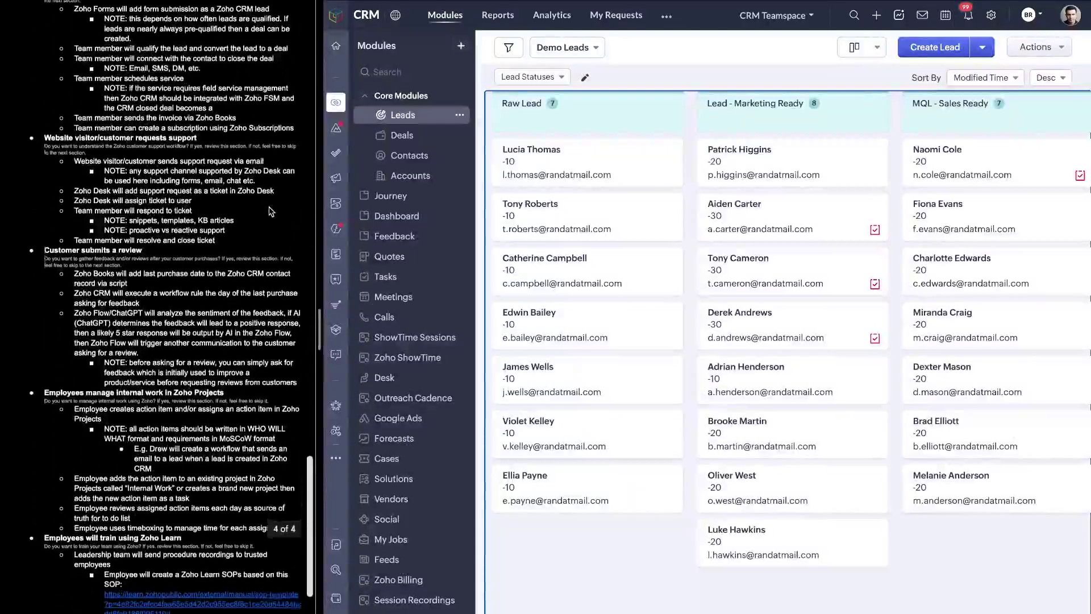
- Review the Zoho For B2C document's opening sections, covering the system ethos, applications, critical record relationships and high-level diagram
{"action": "scroll", "coordinate": [272, 212], "scroll_direction": "up", "scroll_amount": 15}
{"action": "scroll", "coordinate": [271, 211], "scroll_direction": "up", "scroll_amount": 10}
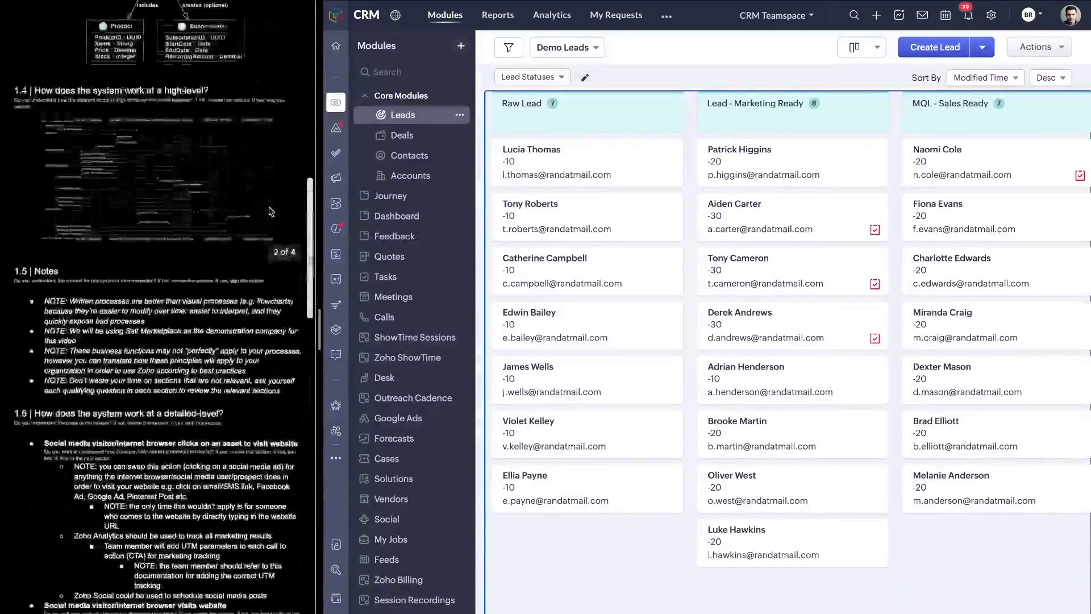
{"action": "left_click_drag", "start_coordinate": [276, 293], "coordinate": [272, 297]}
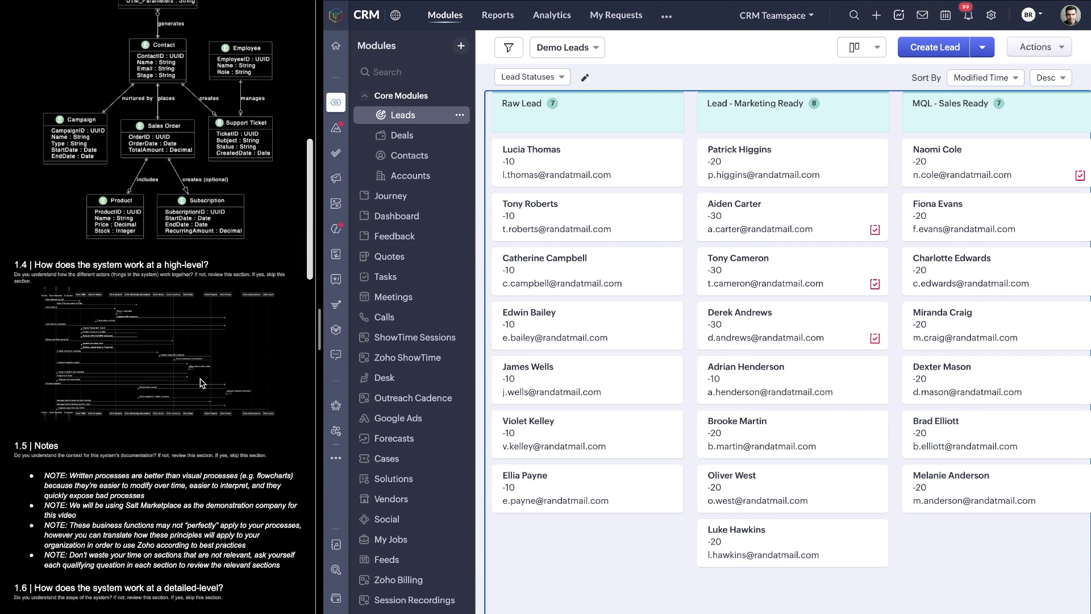
{"action": "scroll", "coordinate": [202, 383], "scroll_direction": "up", "scroll_amount": 5}
{"action": "mouse_move", "coordinate": [258, 142]}
{"action": "left_mouse_down"}
{"action": "mouse_move", "coordinate": [48, 184]}
{"action": "mouse_move", "coordinate": [179, 104]}
{"action": "left_mouse_up"}
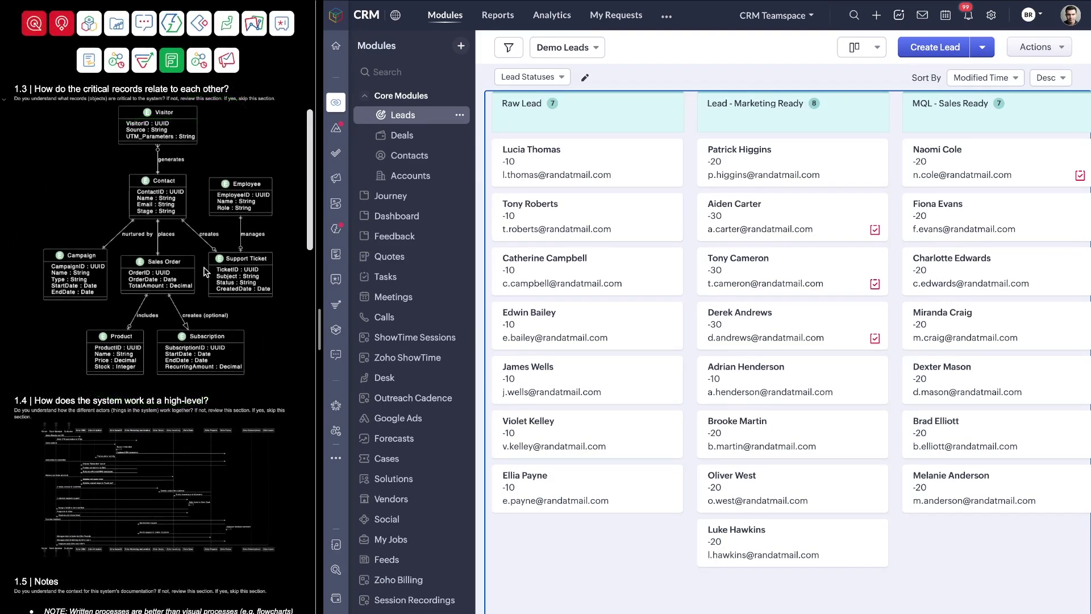
{"action": "scroll", "coordinate": [175, 135], "scroll_direction": "up", "scroll_amount": 5}
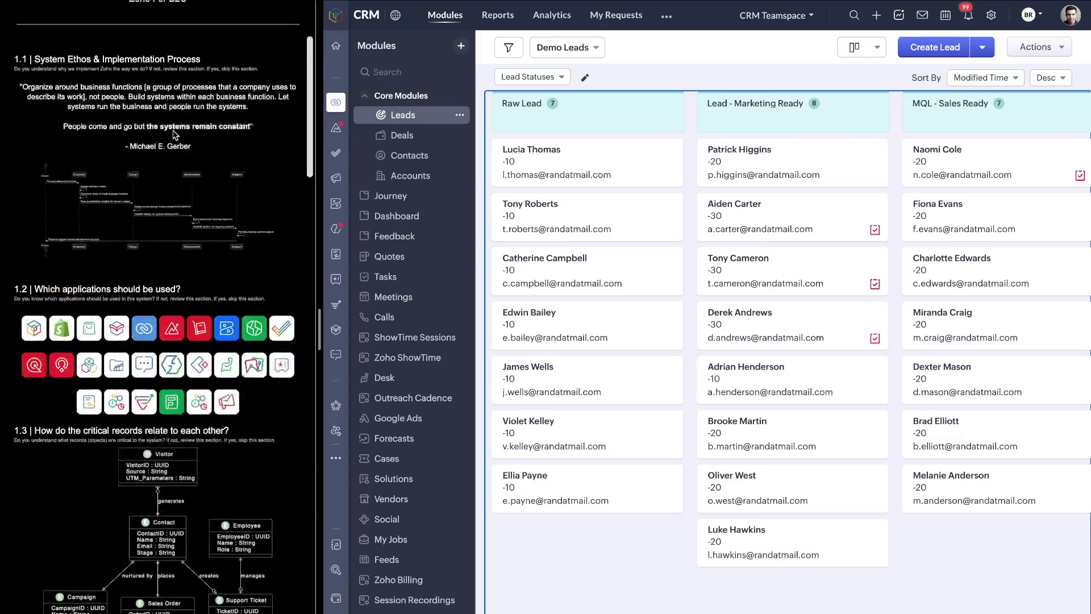
{"action": "mouse_move", "coordinate": [259, 330]}
{"action": "left_mouse_down"}
{"action": "mouse_move", "coordinate": [239, 458]}
{"action": "mouse_move", "coordinate": [226, 239]}
{"action": "mouse_move", "coordinate": [34, 216]}
{"action": "mouse_move", "coordinate": [244, 187]}
{"action": "left_mouse_up"}
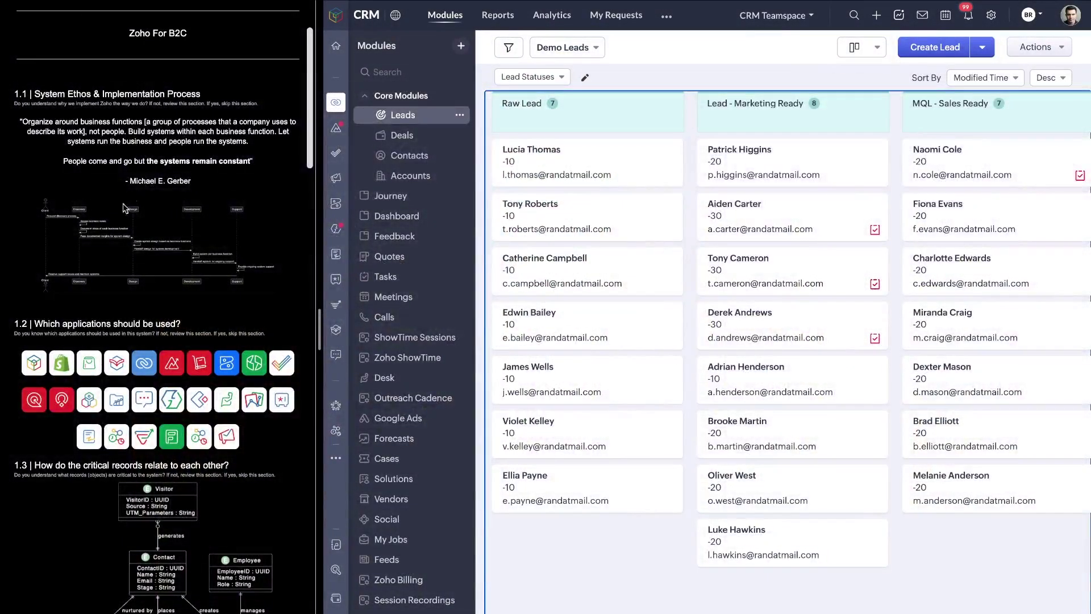
- Read the first points of section 1.6, marking the notes on Zoho Analytics, Attributer.io and visitor tracking
{"action": "scroll", "coordinate": [137, 301], "scroll_direction": "down", "scroll_amount": 3}
{"action": "scroll", "coordinate": [137, 302], "scroll_direction": "down", "scroll_amount": 20}
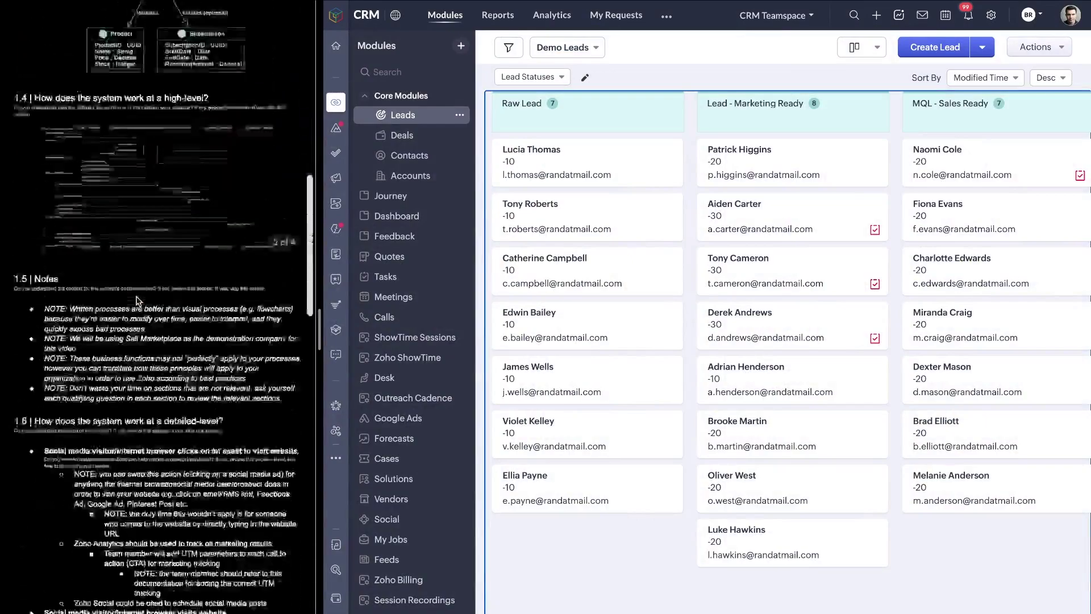
{"action": "left_click_drag", "start_coordinate": [48, 132], "coordinate": [234, 133]}
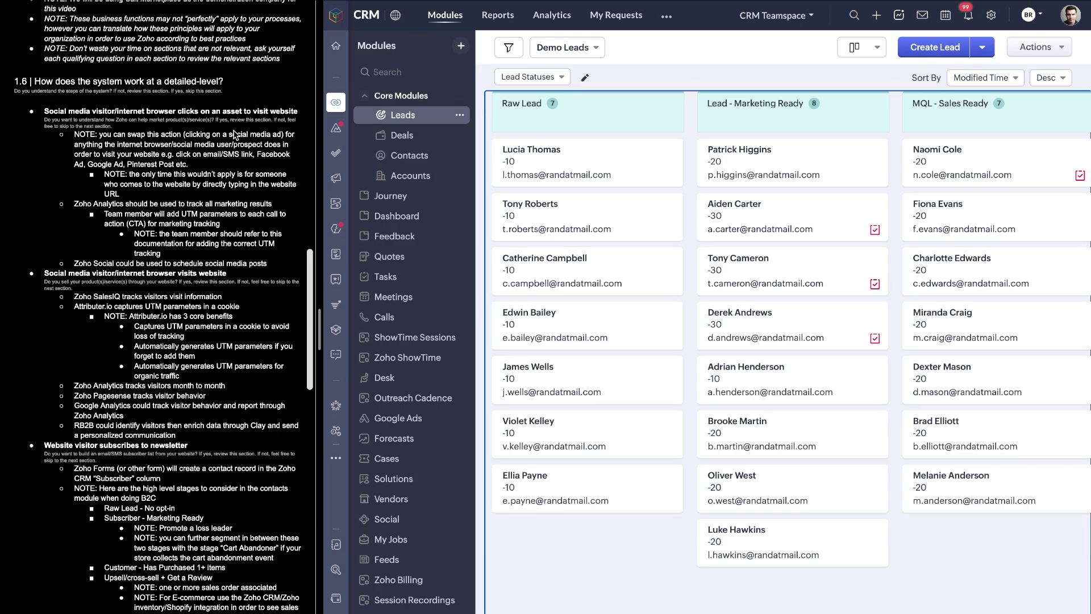
{"action": "scroll", "coordinate": [234, 135], "scroll_direction": "down", "scroll_amount": 3}
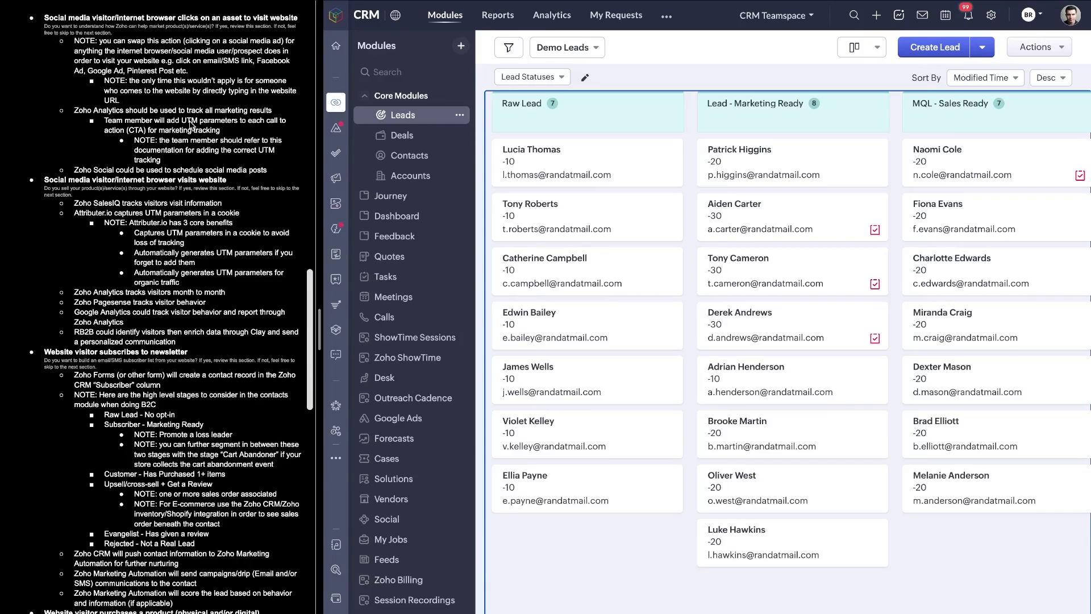
{"action": "left_click_drag", "start_coordinate": [66, 115], "coordinate": [235, 115]}
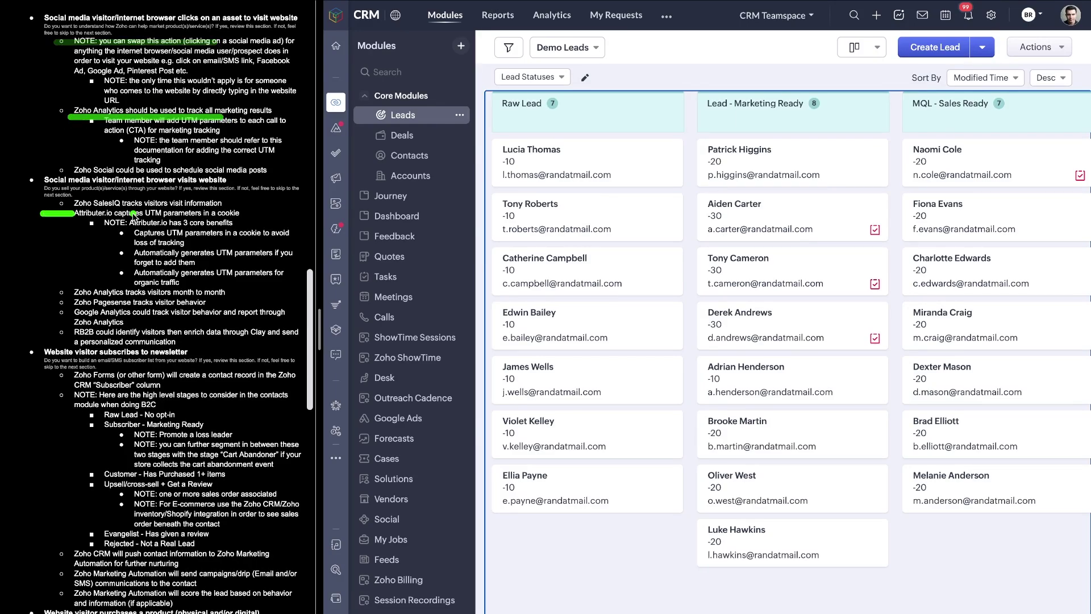
{"action": "left_click_drag", "start_coordinate": [40, 213], "coordinate": [241, 213]}
{"action": "left_click_drag", "start_coordinate": [45, 313], "coordinate": [262, 313]}
{"action": "scroll", "coordinate": [262, 316], "scroll_direction": "up", "scroll_amount": 1}
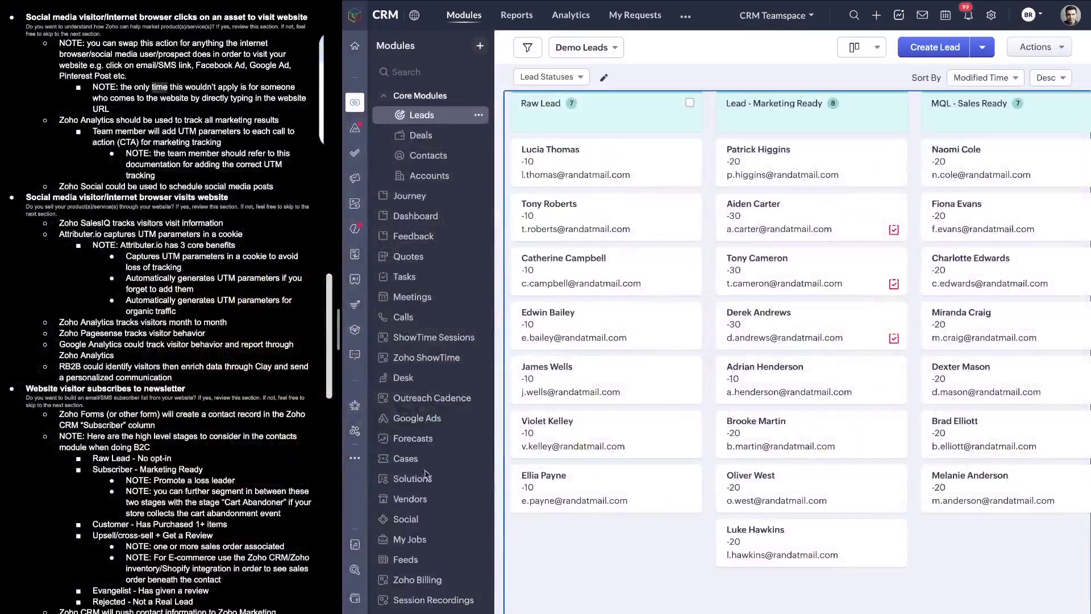
- Skim section 1.6 through to its end, return to its start and mark the top-to-bottom order of its processes
{"action": "scroll", "coordinate": [115, 168], "scroll_direction": "up", "scroll_amount": 2}
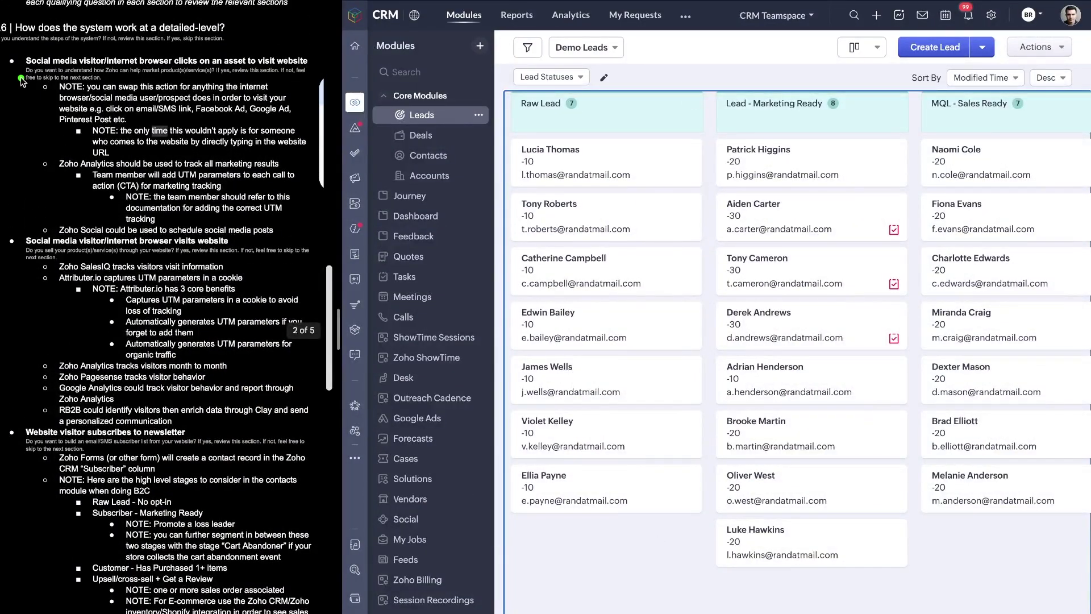
{"action": "scroll", "coordinate": [67, 482], "scroll_direction": "down", "scroll_amount": 20}
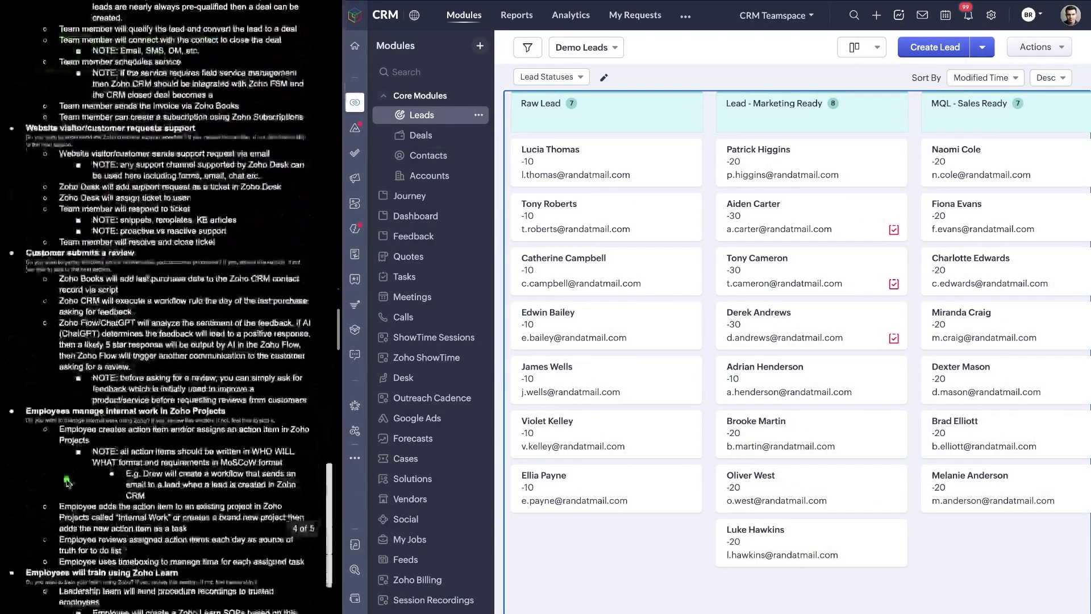
{"action": "scroll", "coordinate": [192, 460], "scroll_direction": "up", "scroll_amount": 10}
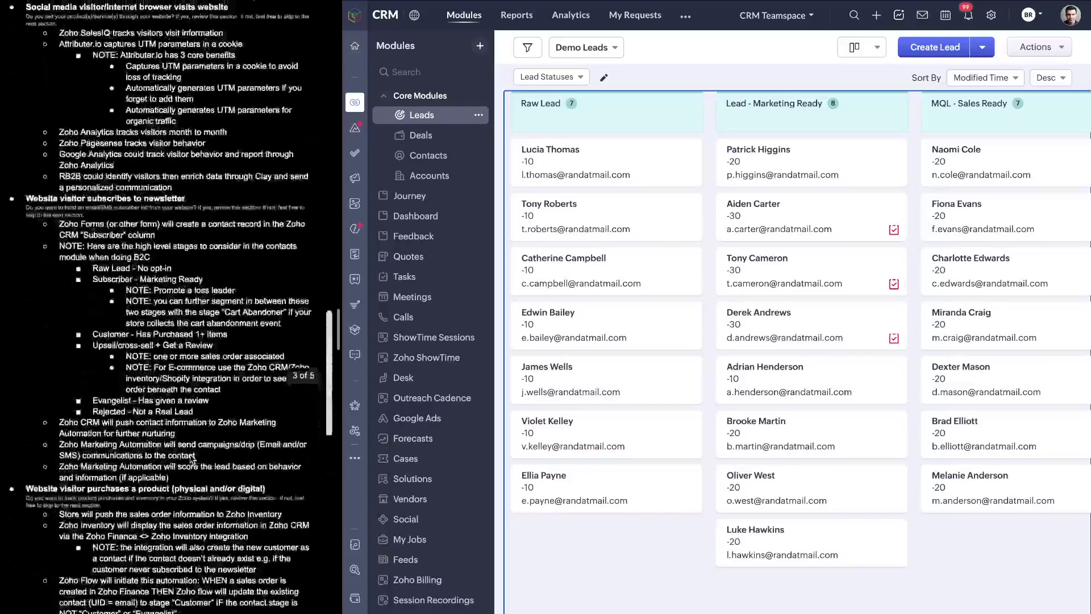
{"action": "scroll", "coordinate": [192, 461], "scroll_direction": "up", "scroll_amount": 5}
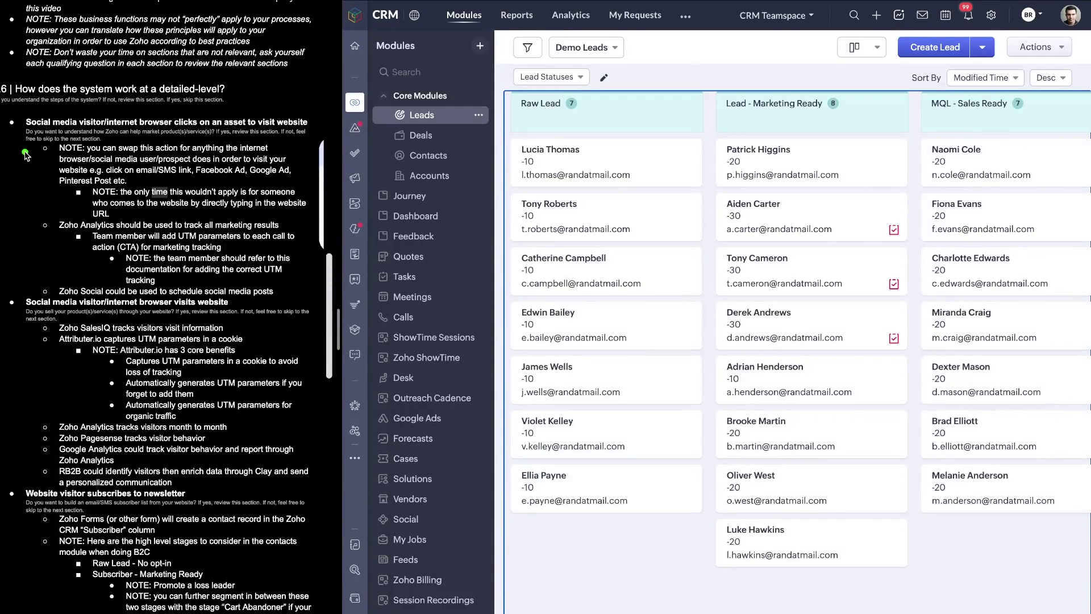
{"action": "left_click_drag", "start_coordinate": [11, 143], "coordinate": [304, 144]}
{"action": "left_click_drag", "start_coordinate": [217, 75], "coordinate": [214, 613]}
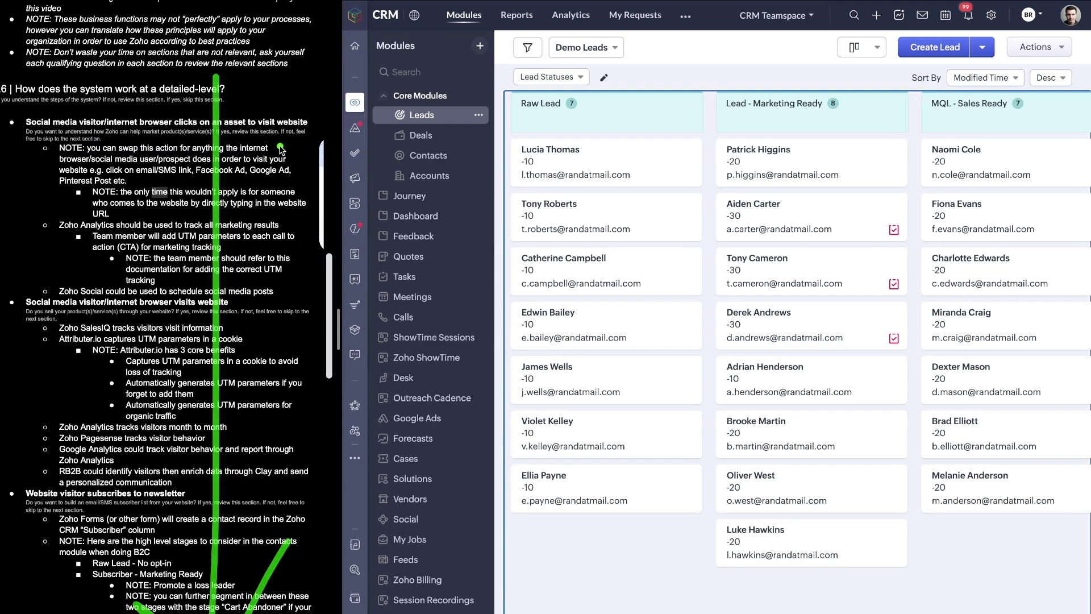
{"action": "mouse_move", "coordinate": [299, 120]}
{"action": "left_mouse_down"}
{"action": "mouse_move", "coordinate": [136, 121]}
{"action": "mouse_move", "coordinate": [204, 163]}
{"action": "mouse_move", "coordinate": [184, 566]}
{"action": "left_mouse_up"}
{"action": "left_click_drag", "start_coordinate": [94, 504], "coordinate": [295, 512]}
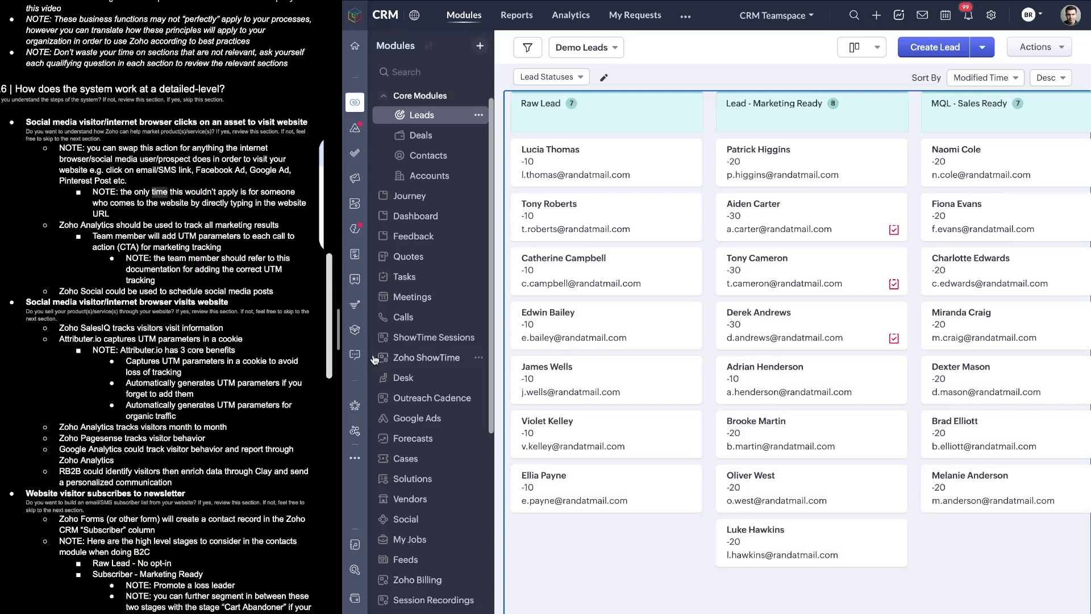
- Widen the document pane beside the CRM and enlarge the document's text for reading section 1.6
{"action": "left_click_drag", "start_coordinate": [341, 340], "coordinate": [700, 339]}
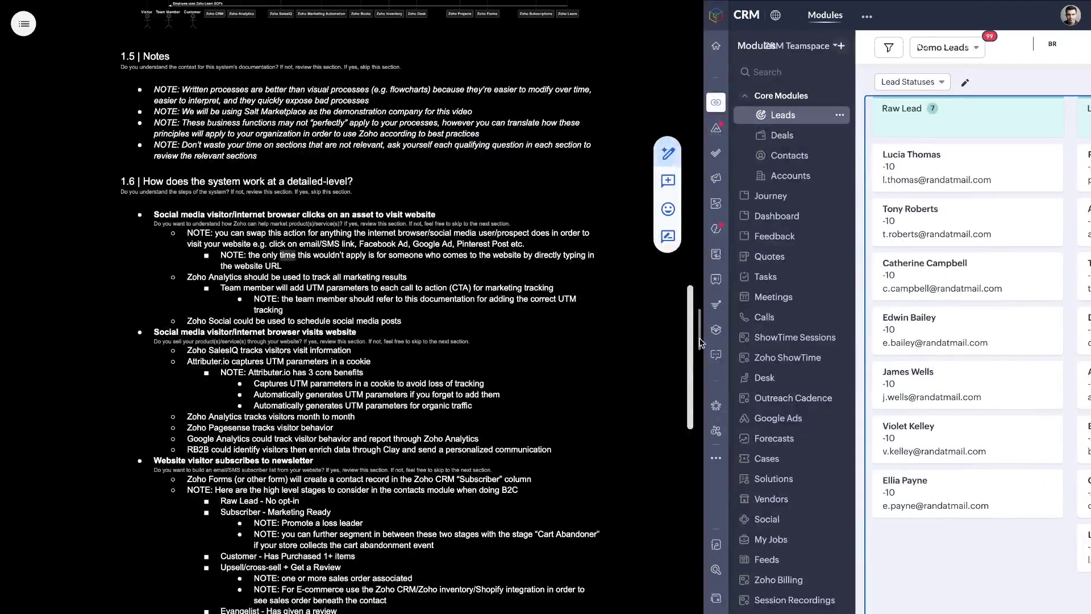
{"action": "scroll", "coordinate": [379, 257], "scroll_direction": "down", "scroll_amount": 2}
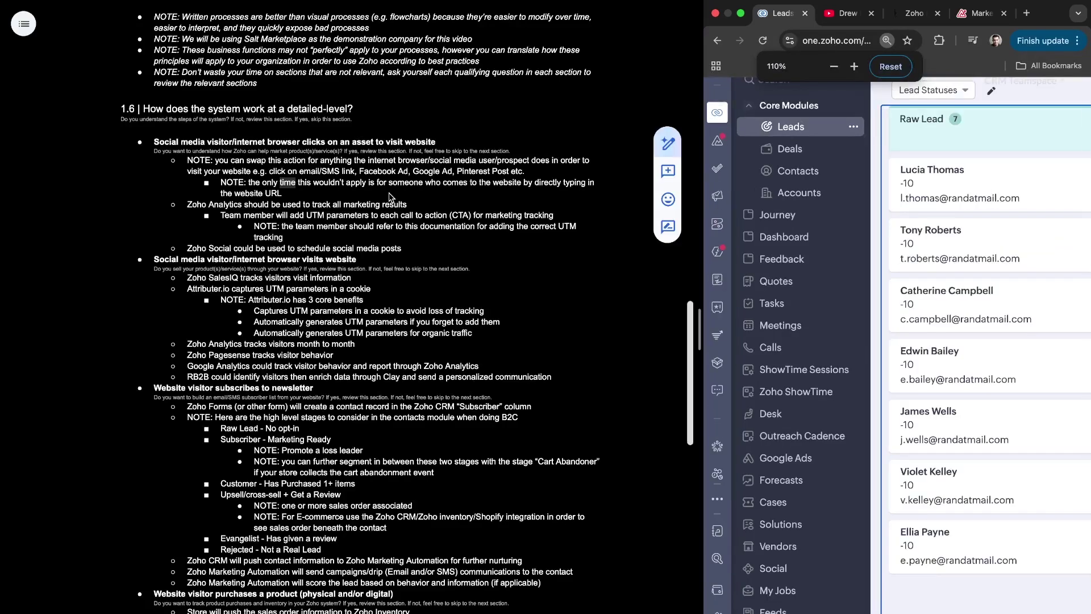
{"action": "key", "text": "ctrl+plus"}
{"action": "key", "text": "ctrl+plus"}
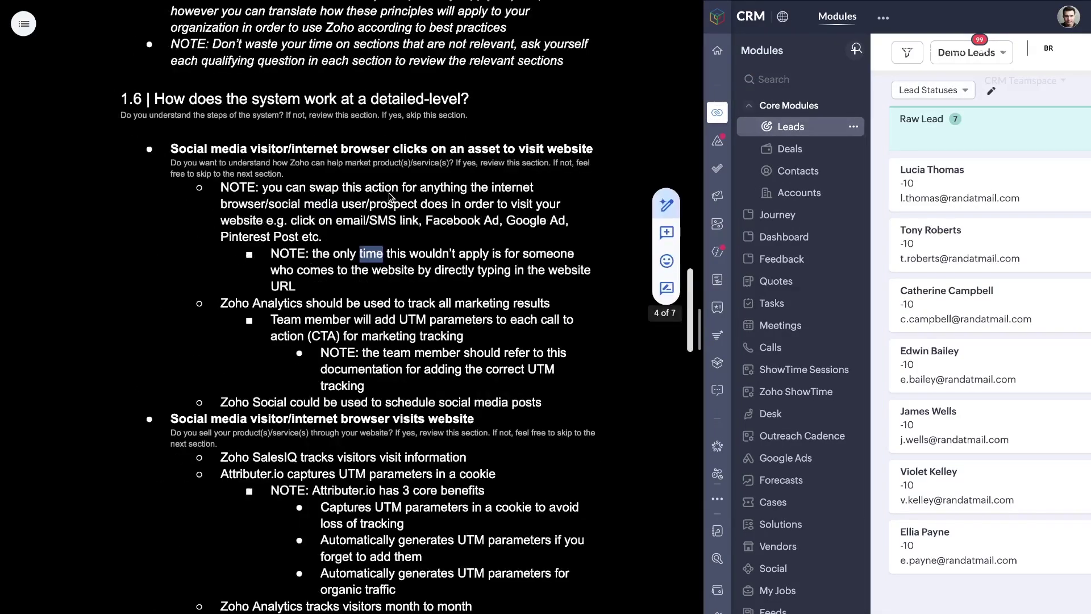
- Examine the "clicks on an asset to visit website" heading in section 1.6, marking it and the qualifying questions beneath the first two headings
{"action": "scroll", "coordinate": [403, 264], "scroll_direction": "down", "scroll_amount": 2}
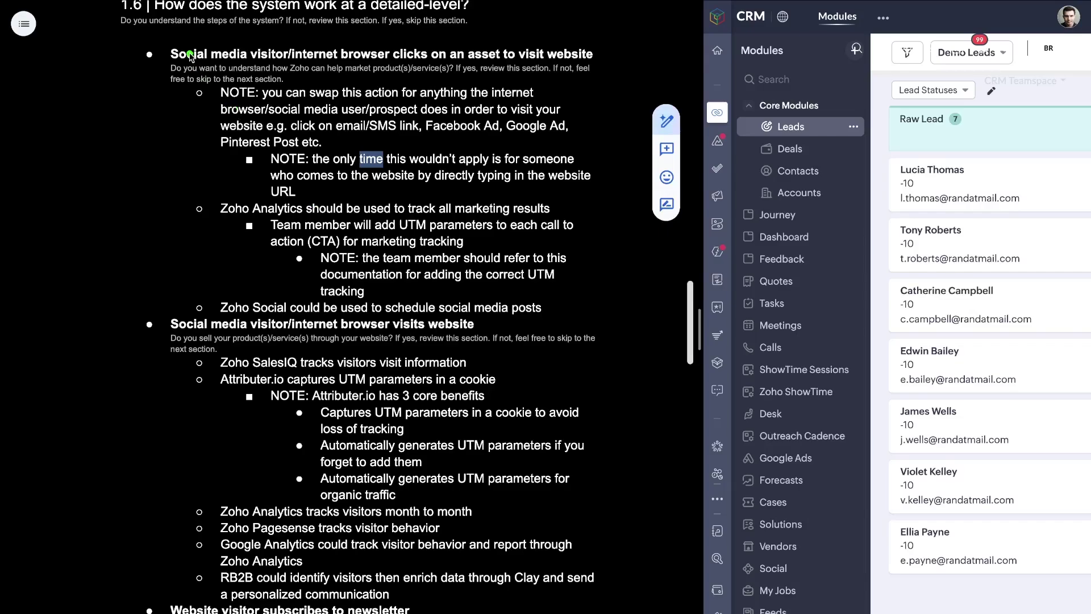
{"action": "left_click_drag", "start_coordinate": [438, 68], "coordinate": [562, 67]}
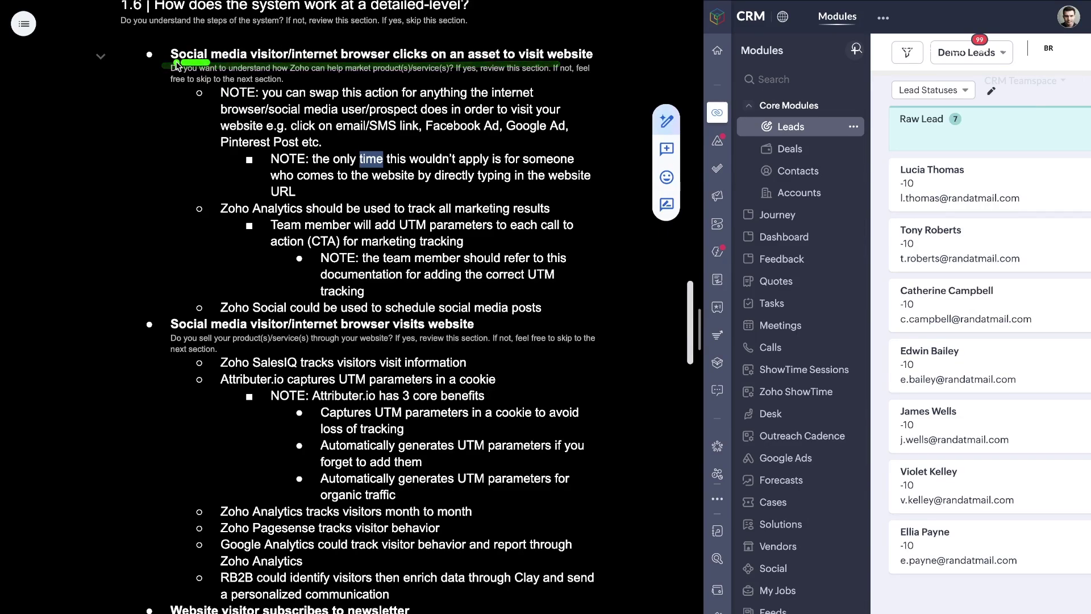
{"action": "left_click_drag", "start_coordinate": [210, 61], "coordinate": [165, 93]}
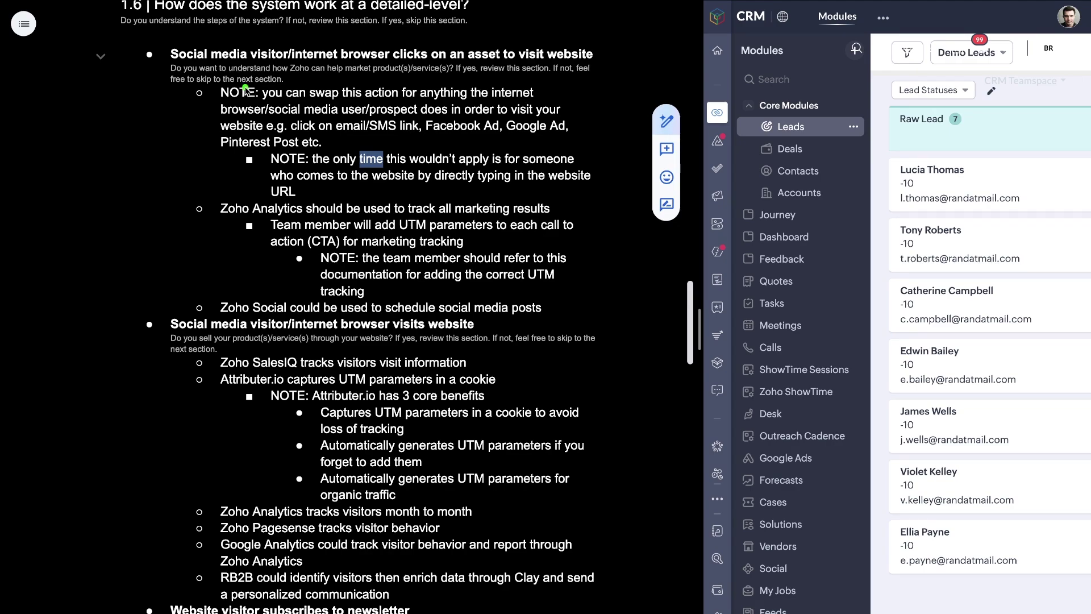
{"action": "left_click_drag", "start_coordinate": [170, 78], "coordinate": [520, 85]}
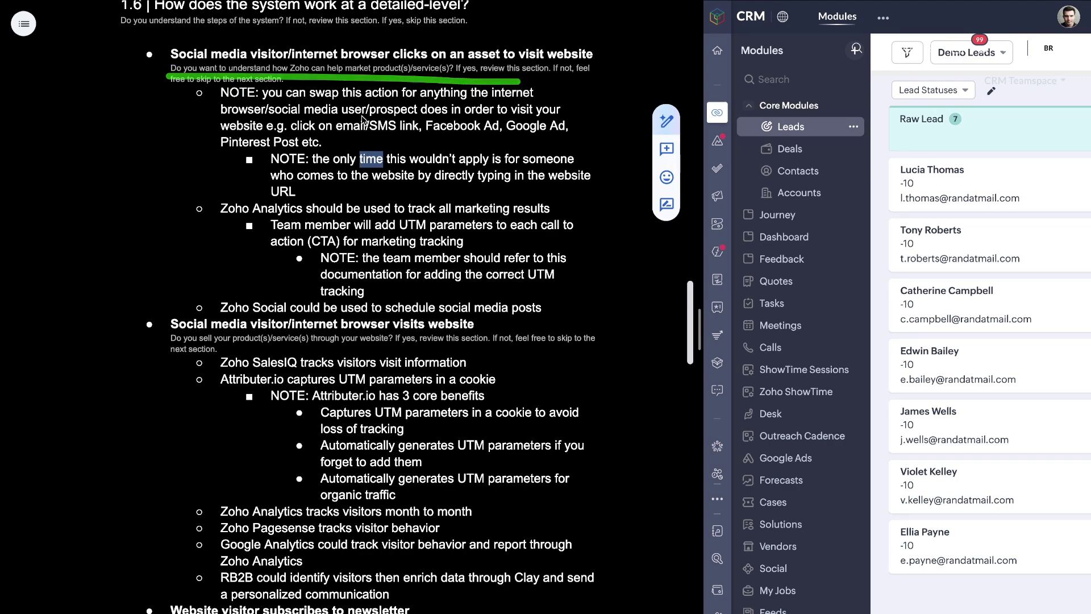
{"action": "left_click_drag", "start_coordinate": [166, 349], "coordinate": [460, 352]}
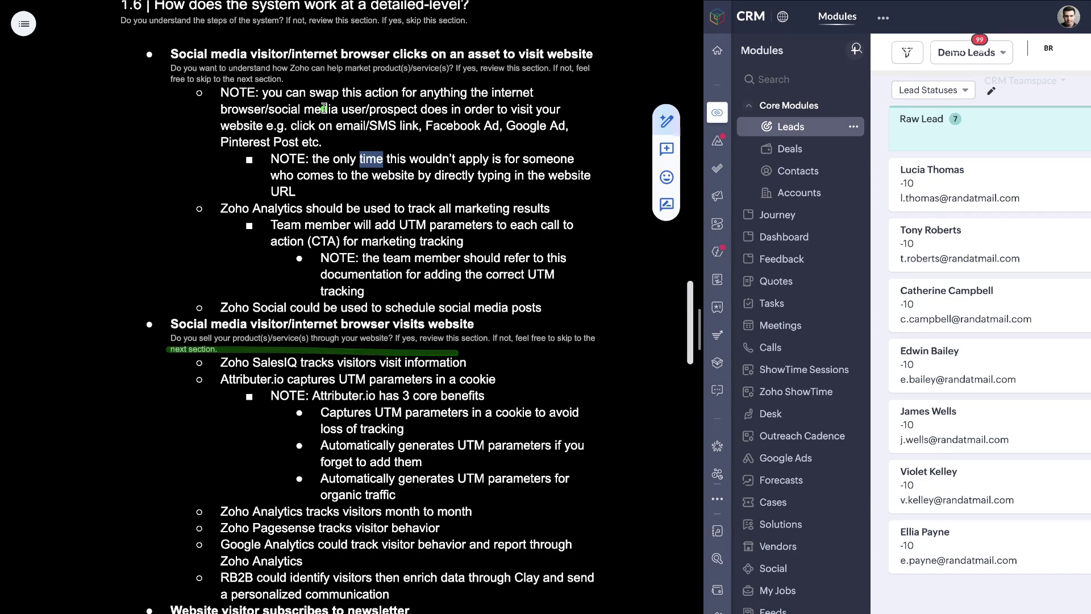
{"action": "left_click_drag", "start_coordinate": [171, 64], "coordinate": [557, 65]}
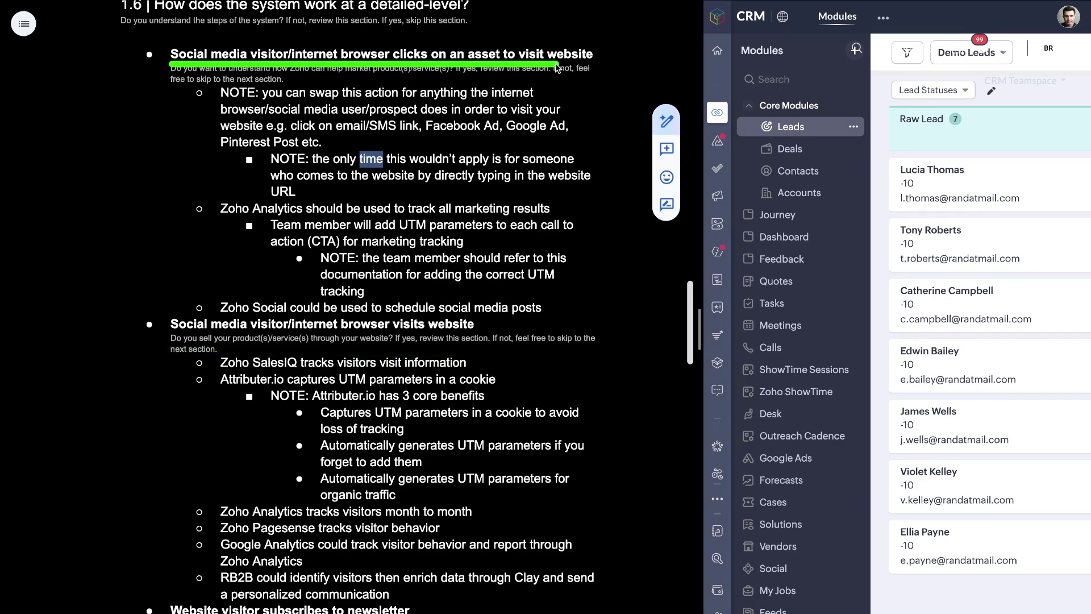
{"action": "left_click_drag", "start_coordinate": [579, 62], "coordinate": [406, 67]}
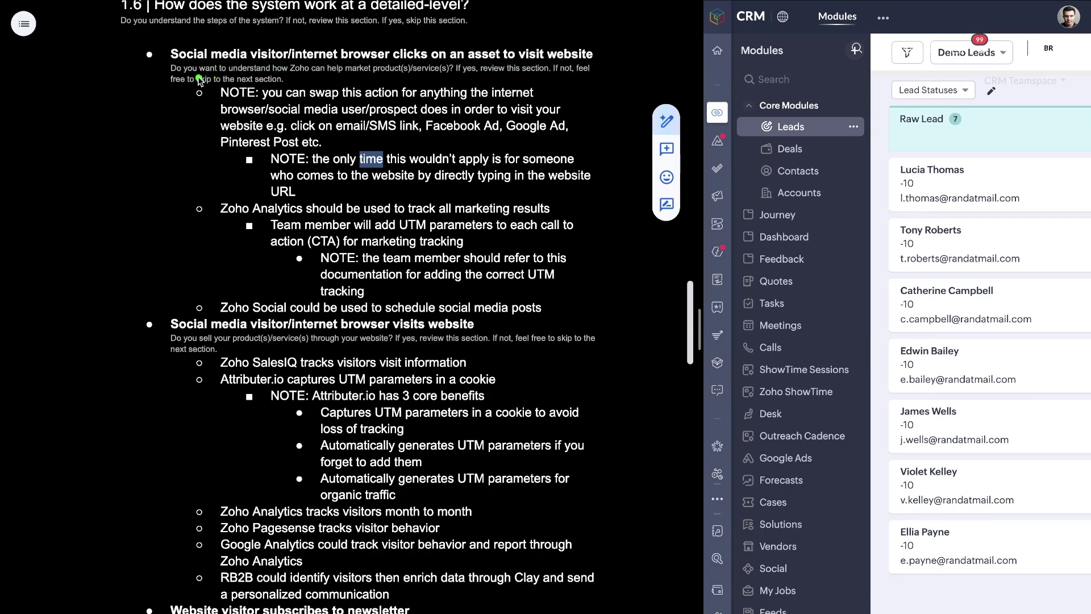
- Read the first qualifying question about marketing products or services, marking its review-or-skip instructions
{"action": "left_click_drag", "start_coordinate": [170, 77], "coordinate": [435, 75]}
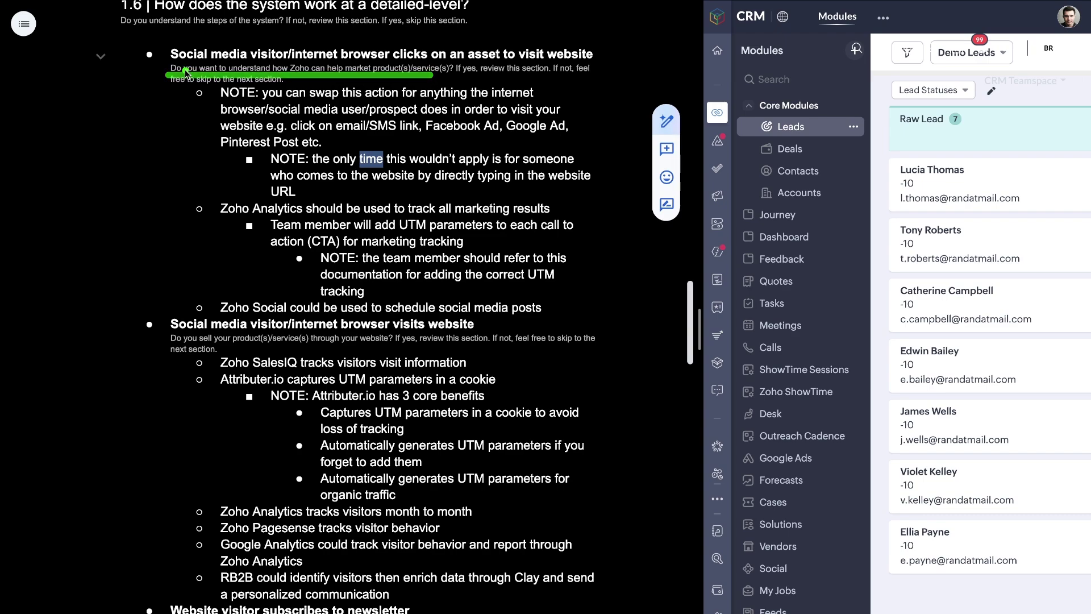
{"action": "left_click_drag", "start_coordinate": [291, 68], "coordinate": [477, 67]}
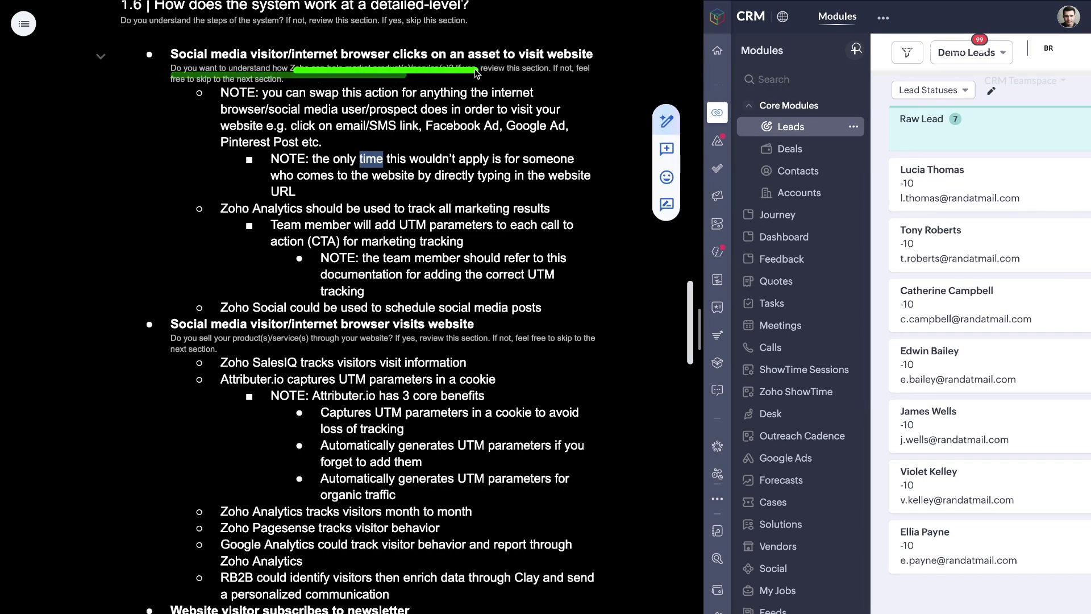
{"action": "mouse_move", "coordinate": [577, 60]}
{"action": "left_mouse_down"}
{"action": "mouse_move", "coordinate": [268, 62]}
{"action": "mouse_move", "coordinate": [392, 68]}
{"action": "left_mouse_up"}
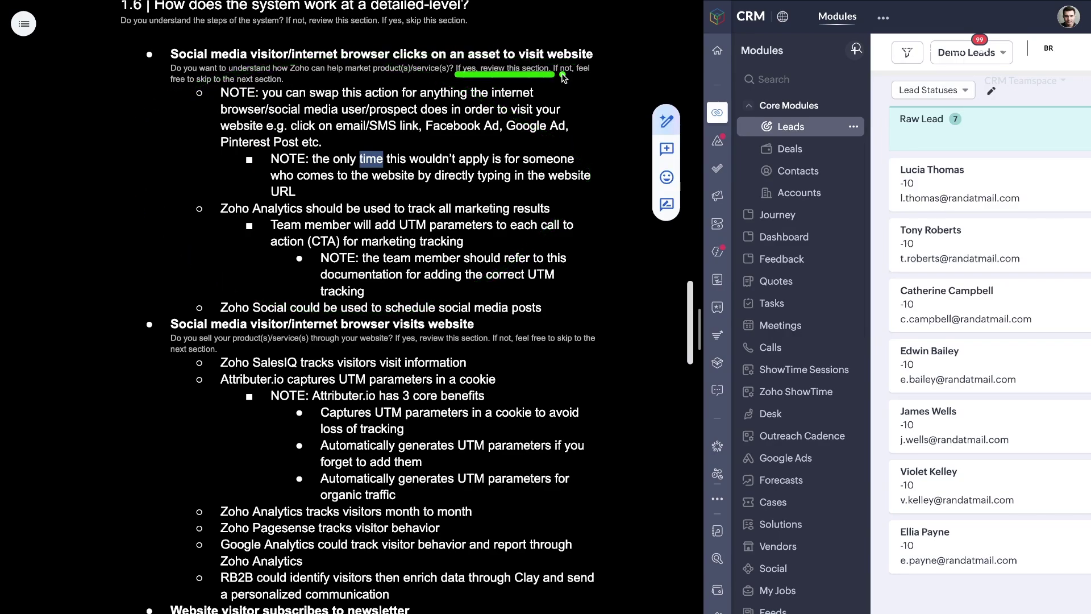
{"action": "left_click_drag", "start_coordinate": [165, 86], "coordinate": [356, 86]}
- Review the qualifying questions for the website visit, newsletter subscription and product purchase processes, marking each one
{"action": "scroll", "coordinate": [369, 229], "scroll_direction": "down", "scroll_amount": 2}
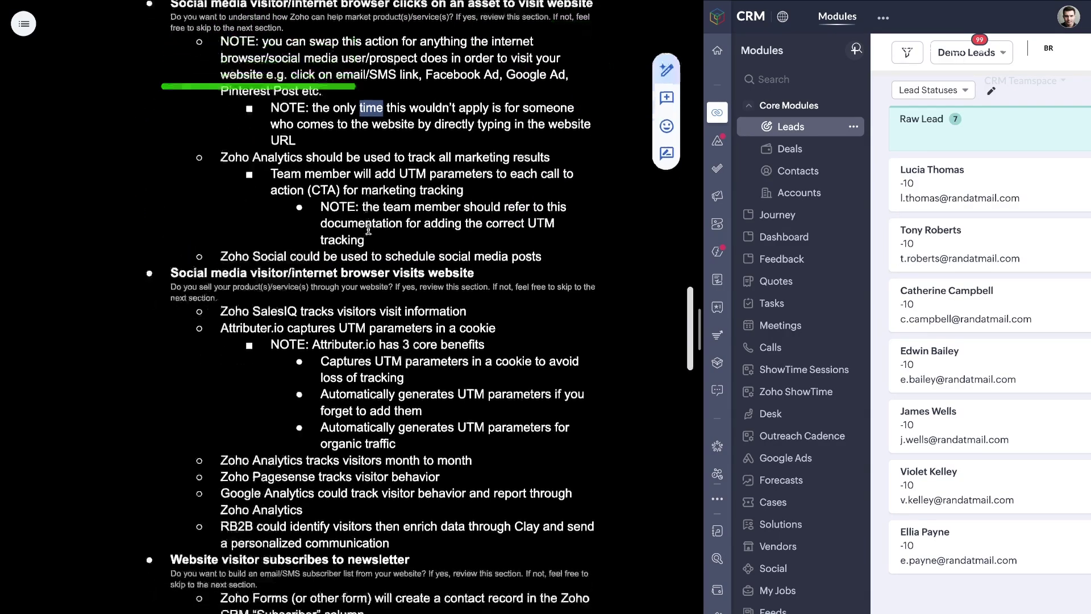
{"action": "scroll", "coordinate": [368, 229], "scroll_direction": "down", "scroll_amount": 5}
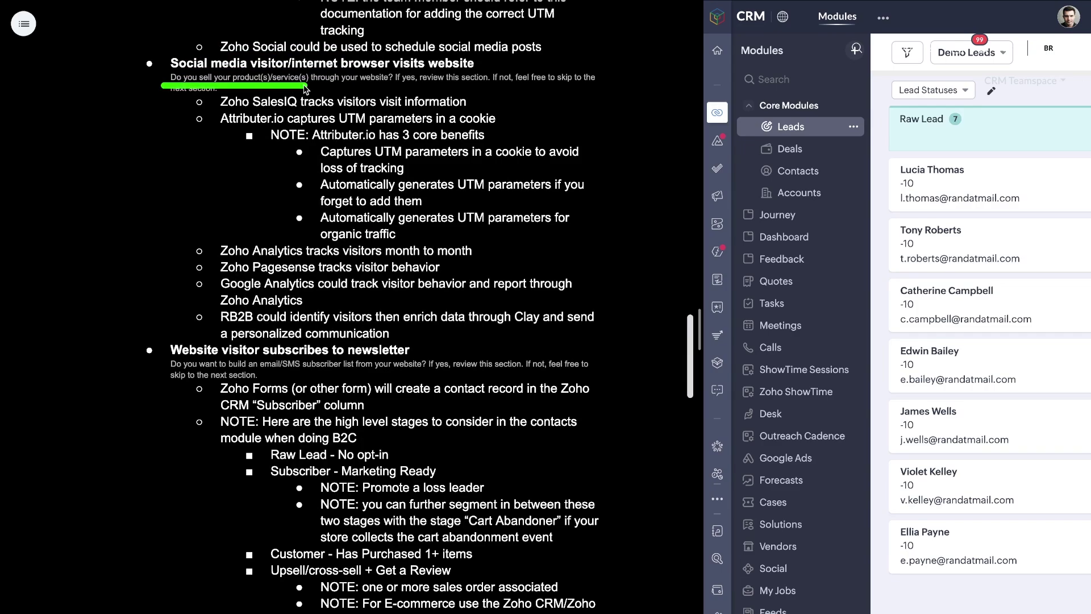
{"action": "left_click_drag", "start_coordinate": [304, 87], "coordinate": [612, 86]}
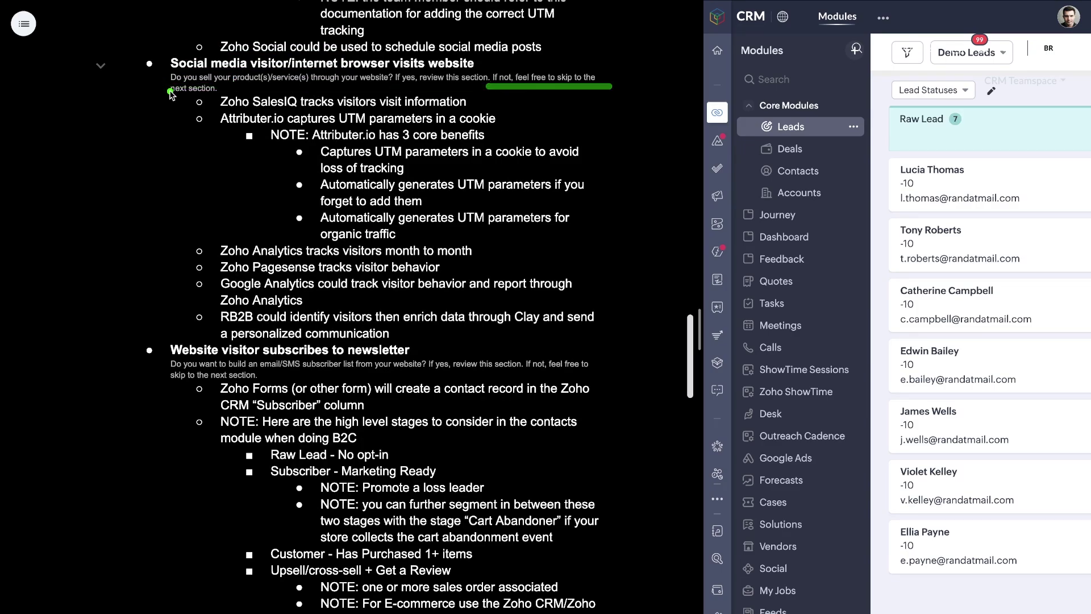
{"action": "left_click_drag", "start_coordinate": [170, 92], "coordinate": [295, 105]}
{"action": "scroll", "coordinate": [221, 97], "scroll_direction": "down", "scroll_amount": 5}
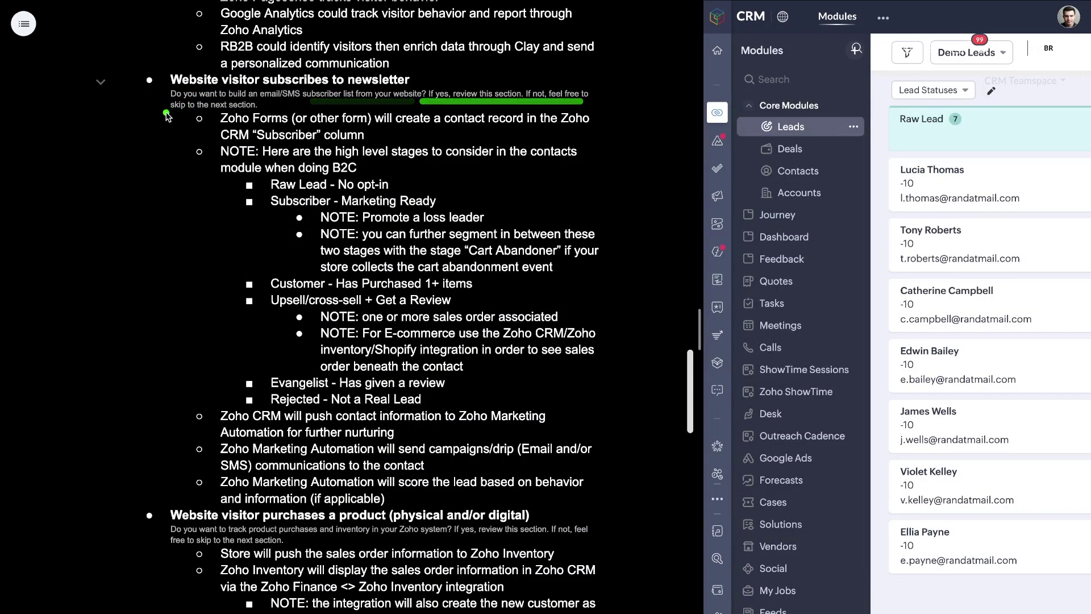
{"action": "scroll", "coordinate": [167, 116], "scroll_direction": "down", "scroll_amount": 7}
{"action": "left_click_drag", "start_coordinate": [172, 147], "coordinate": [357, 149]}
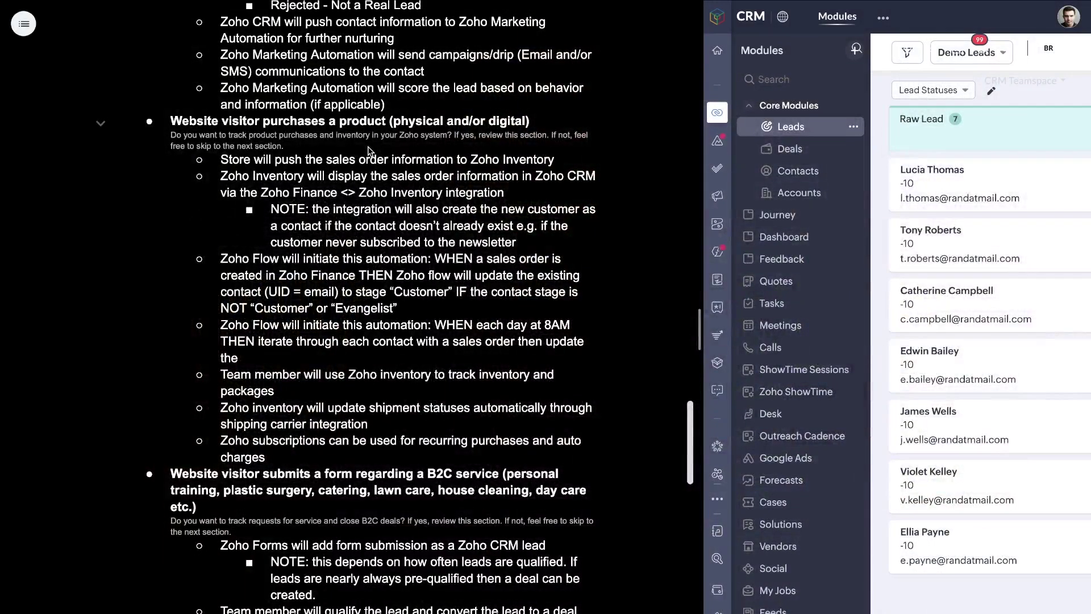
- Narrow the document pane to give the CRM more room and shift the document sideways to show its text
{"action": "left_click_drag", "start_coordinate": [693, 332], "coordinate": [277, 361]}
{"action": "scroll", "coordinate": [276, 360], "scroll_direction": "right", "scroll_amount": 5}
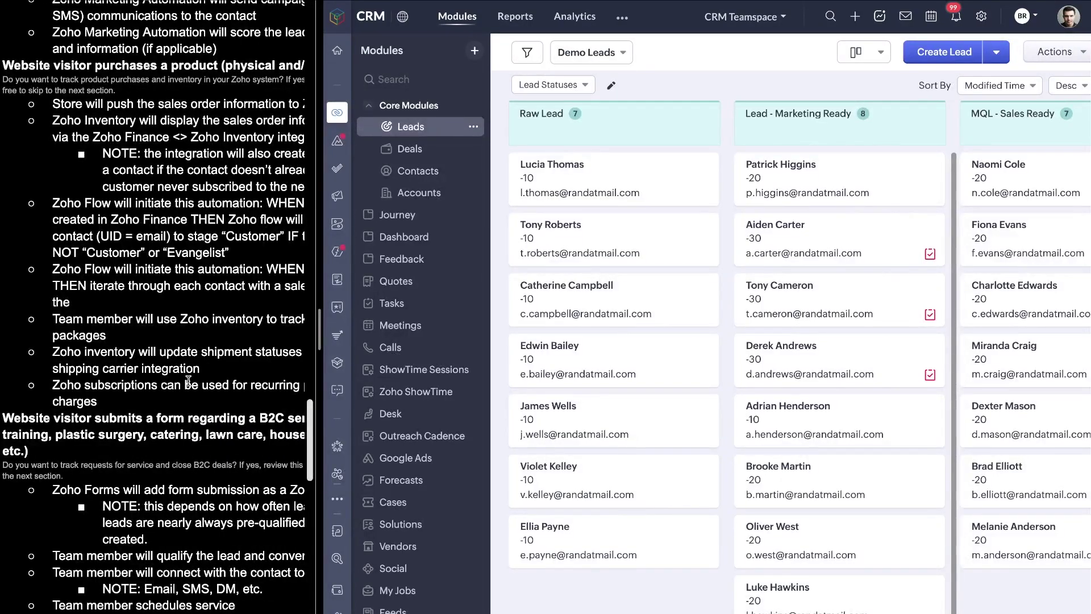
- Return to the "clicks on an asset to visit website" section and reread its qualifying question, marking the question and its skip instruction
{"action": "scroll", "coordinate": [188, 380], "scroll_direction": "down", "scroll_amount": 2}
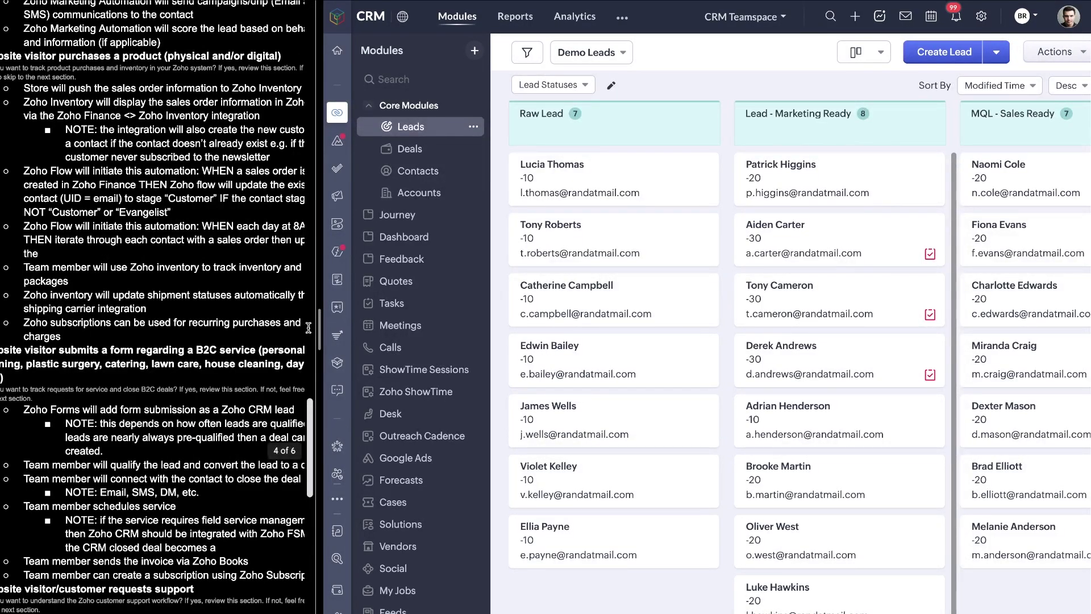
{"action": "scroll", "coordinate": [308, 328], "scroll_direction": "down", "scroll_amount": 2}
{"action": "scroll", "coordinate": [188, 294], "scroll_direction": "up", "scroll_amount": 5}
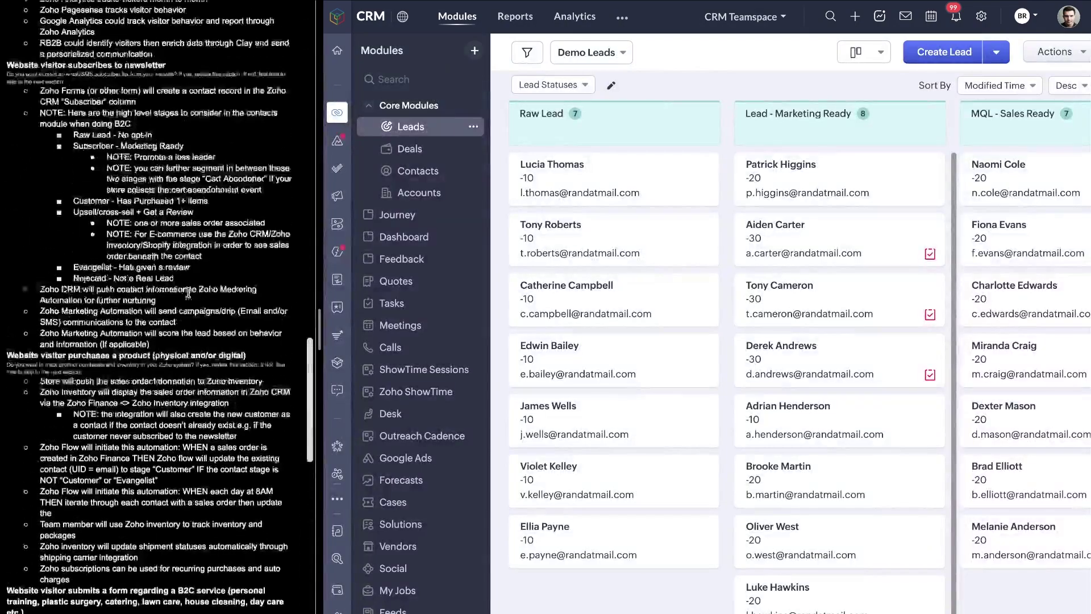
{"action": "scroll", "coordinate": [188, 294], "scroll_direction": "up", "scroll_amount": 6}
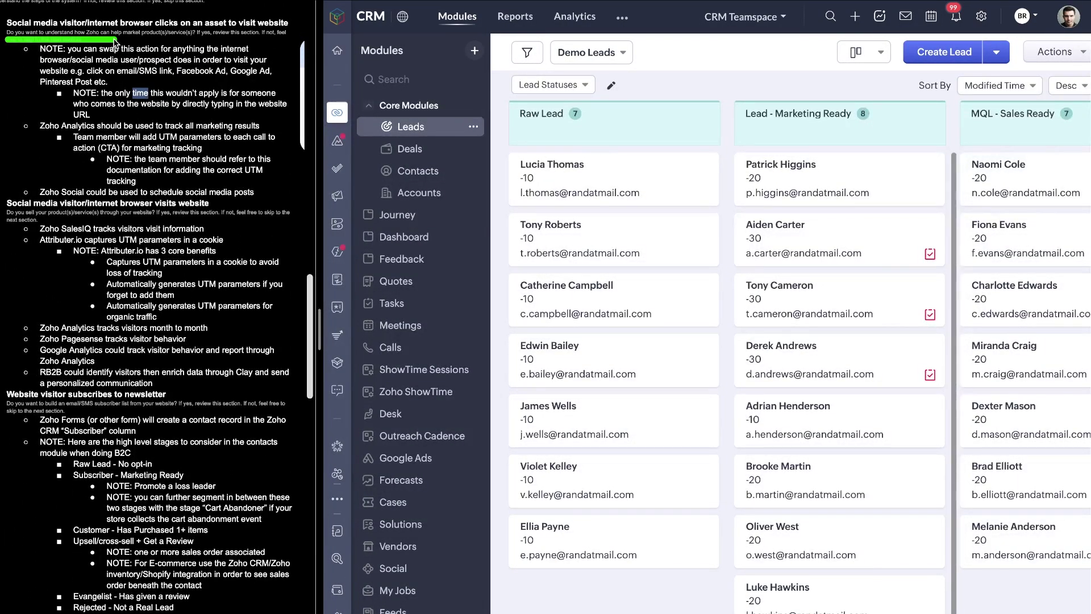
{"action": "left_click_drag", "start_coordinate": [87, 45], "coordinate": [177, 46]}
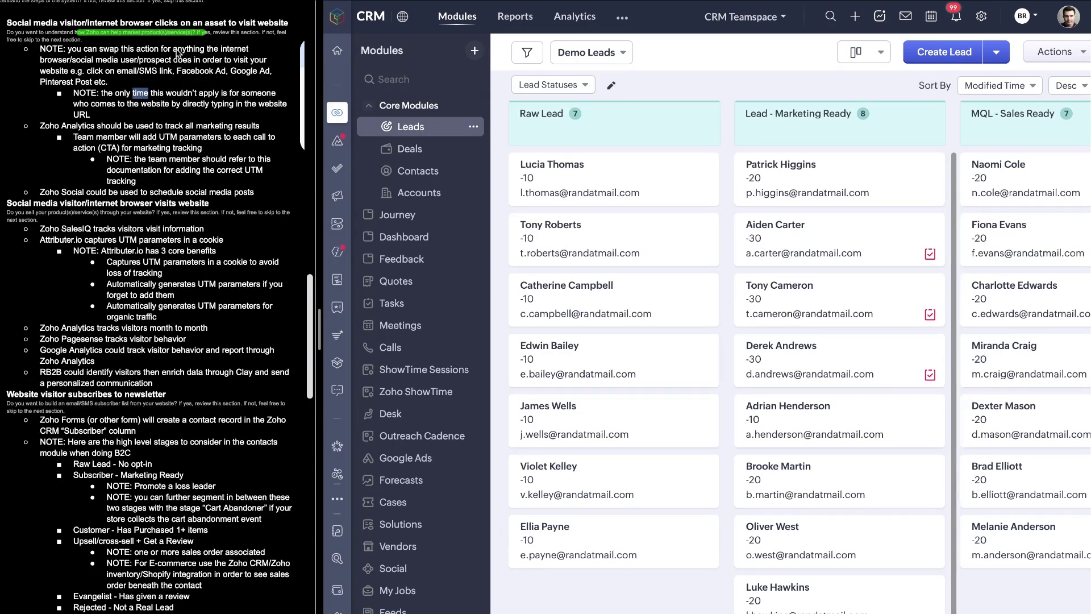
{"action": "left_click_drag", "start_coordinate": [204, 44], "coordinate": [288, 40]}
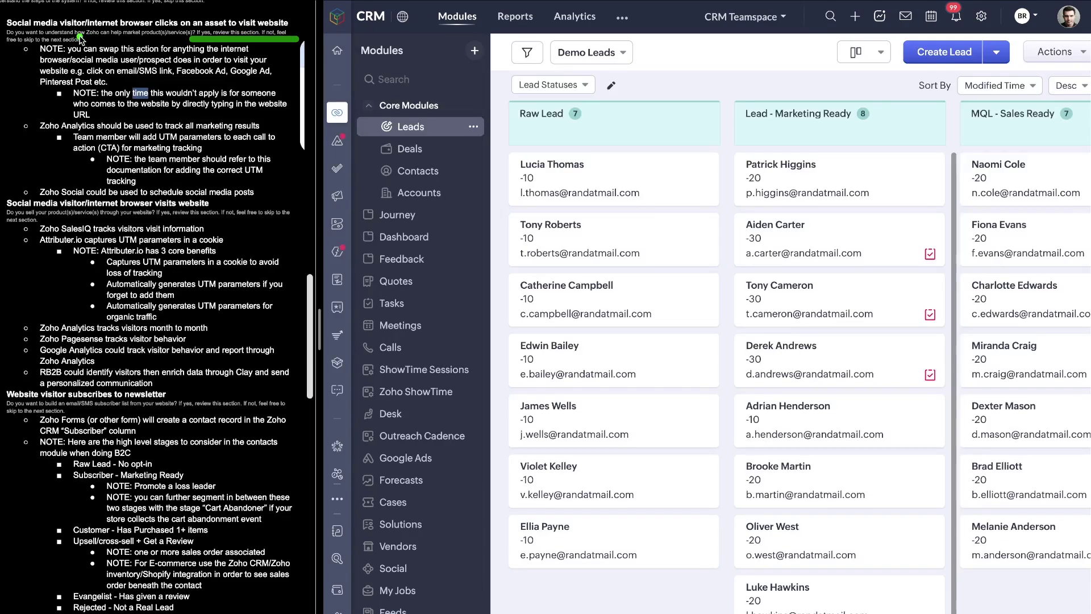
{"action": "scroll", "coordinate": [41, 74], "scroll_direction": "left", "scroll_amount": 1}
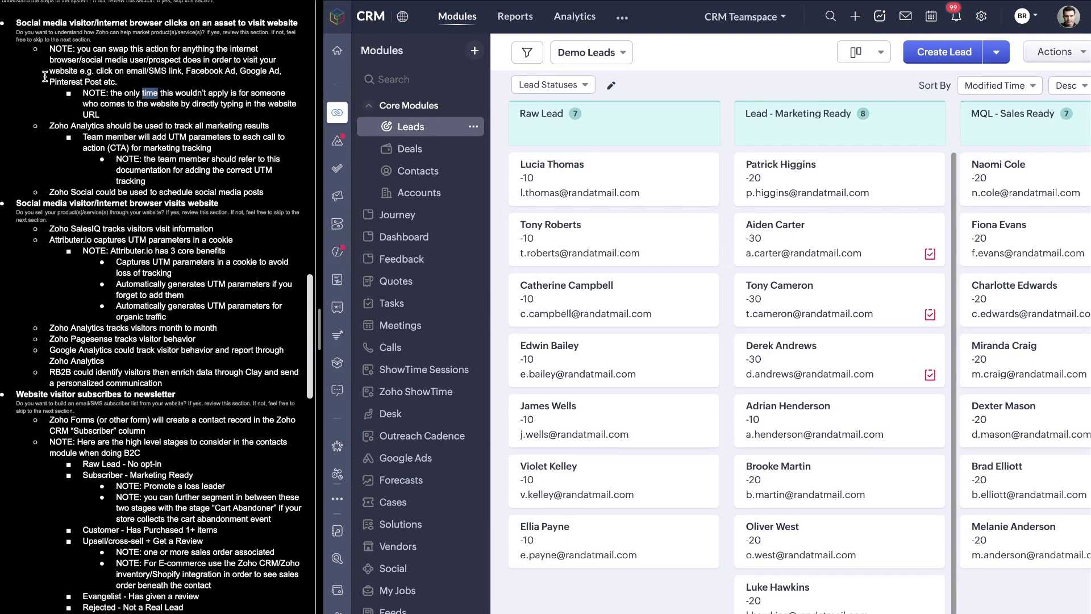
{"action": "scroll", "coordinate": [44, 76], "scroll_direction": "down", "scroll_amount": 1}
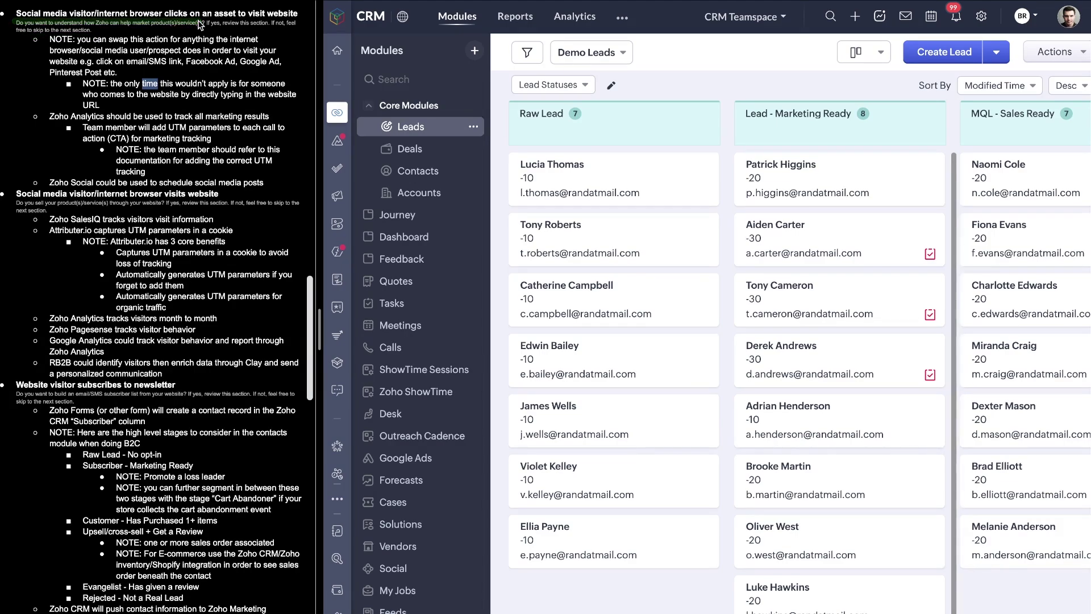
- Read the notes on swapping the visitor's action and on directly typed URLs beneath the first process heading, marking the key phrases
{"action": "left_click_drag", "start_coordinate": [167, 23], "coordinate": [298, 23]}
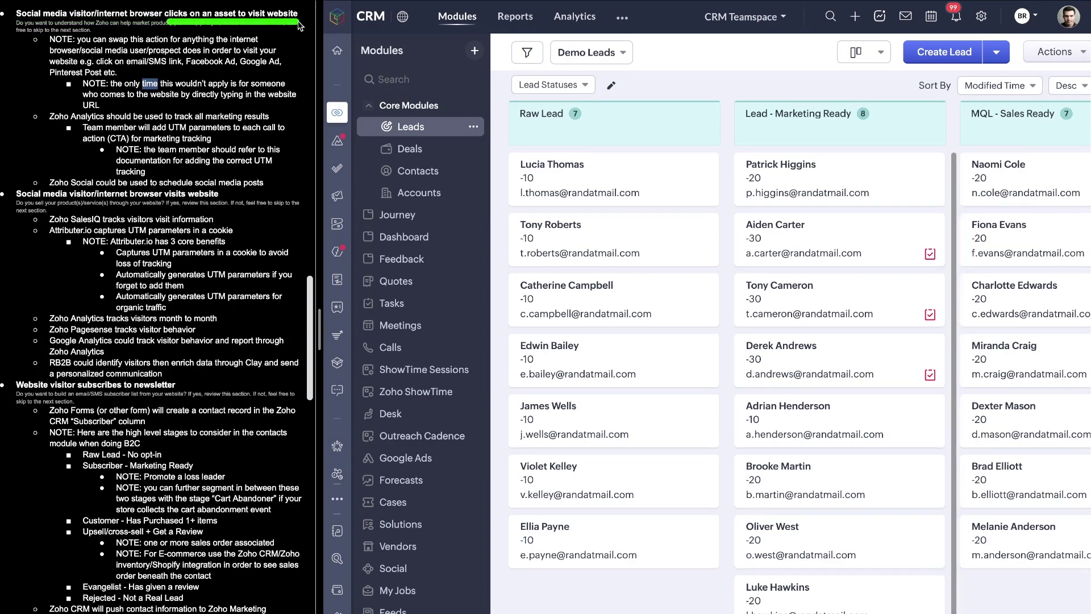
{"action": "left_click_drag", "start_coordinate": [69, 50], "coordinate": [257, 51]}
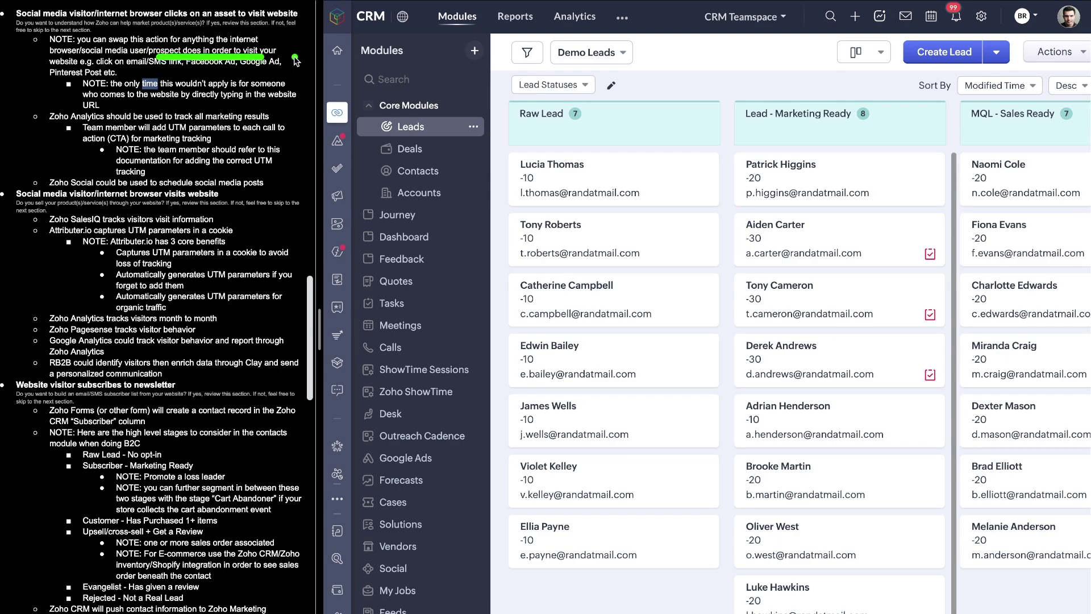
{"action": "left_click_drag", "start_coordinate": [296, 59], "coordinate": [50, 61]}
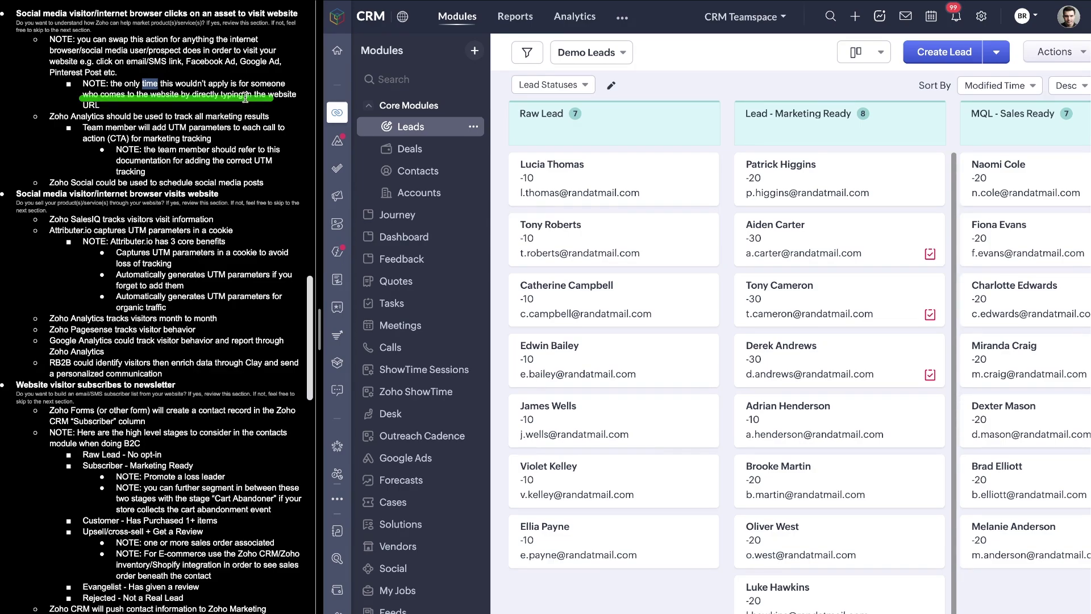
{"action": "scroll", "coordinate": [140, 125], "scroll_direction": "down", "scroll_amount": 1}
{"action": "scroll", "coordinate": [139, 125], "scroll_direction": "down", "scroll_amount": 3}
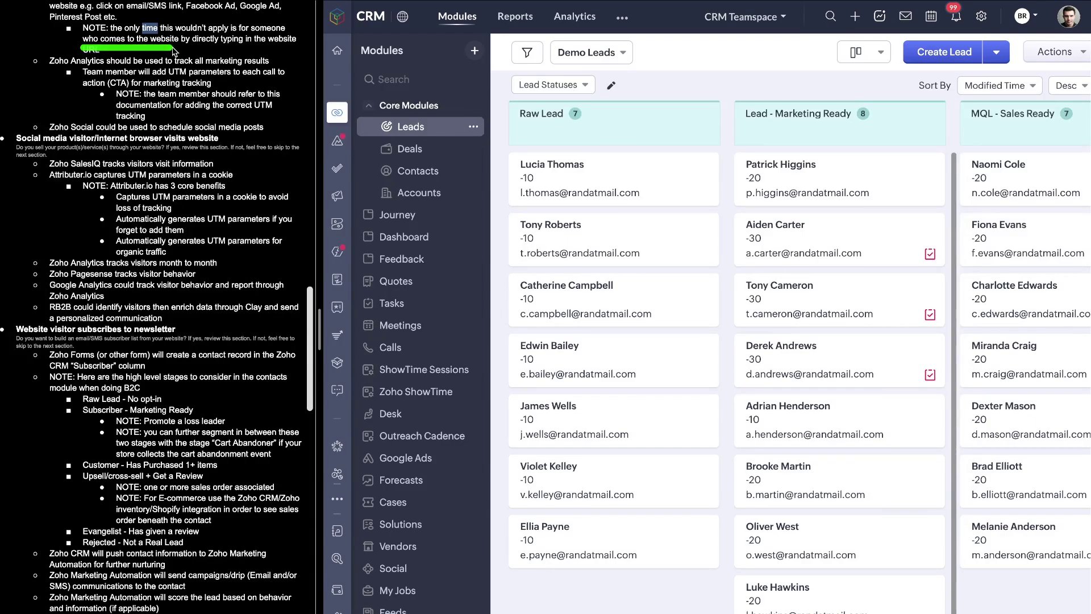
{"action": "scroll", "coordinate": [85, 48], "scroll_direction": "up", "scroll_amount": 3}
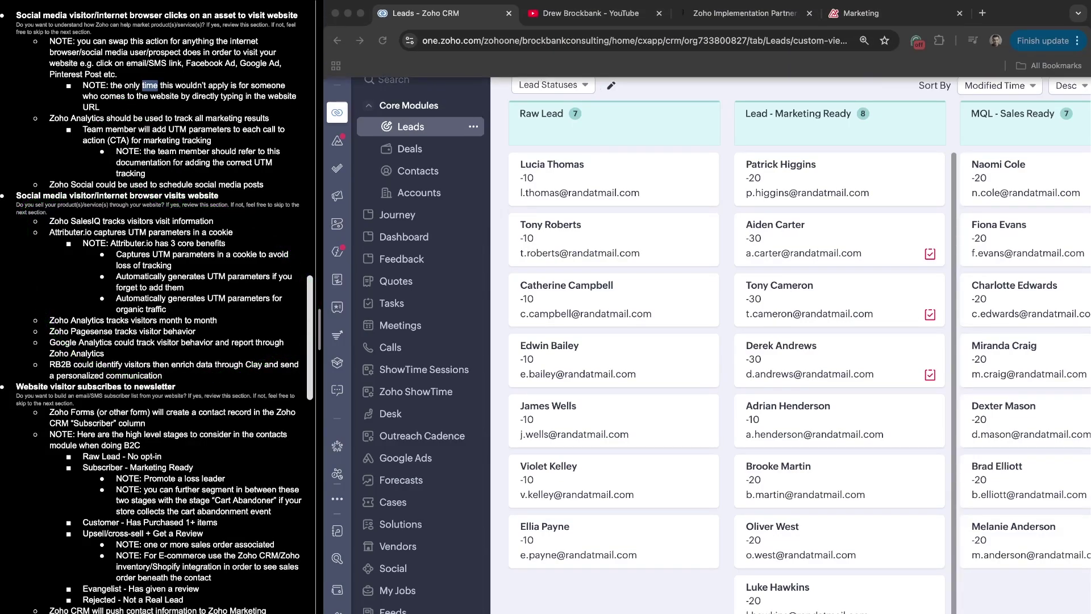
- Switch to the Zoho Analytics marketing dashboard and examine the Attribution table's lead sources and its stages through Closed Won
{"action": "left_click", "coordinate": [869, 12]}
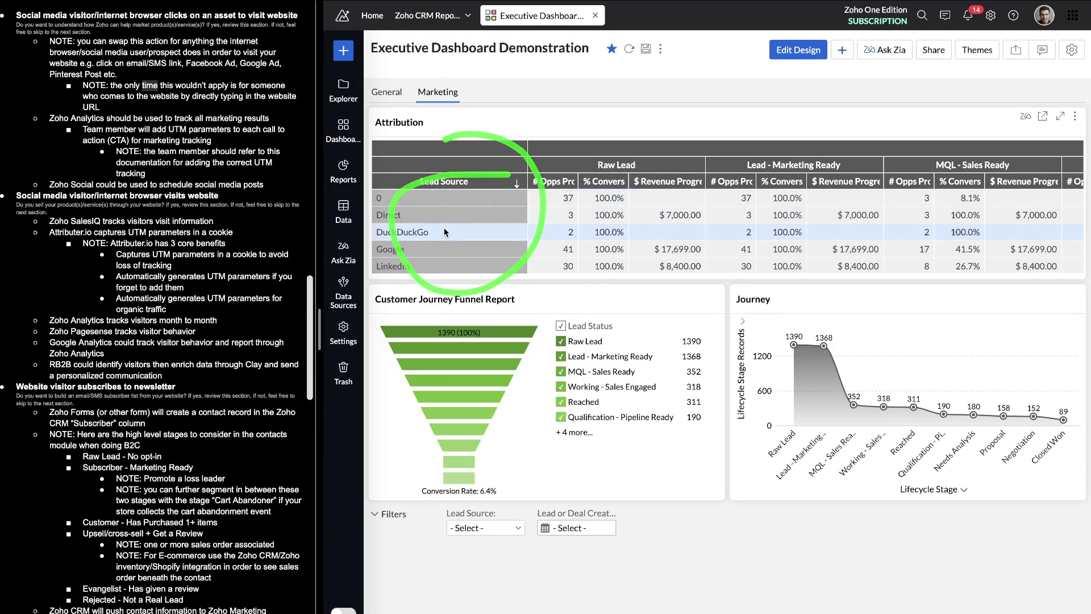
{"action": "scroll", "coordinate": [444, 228], "scroll_direction": "down", "scroll_amount": 10}
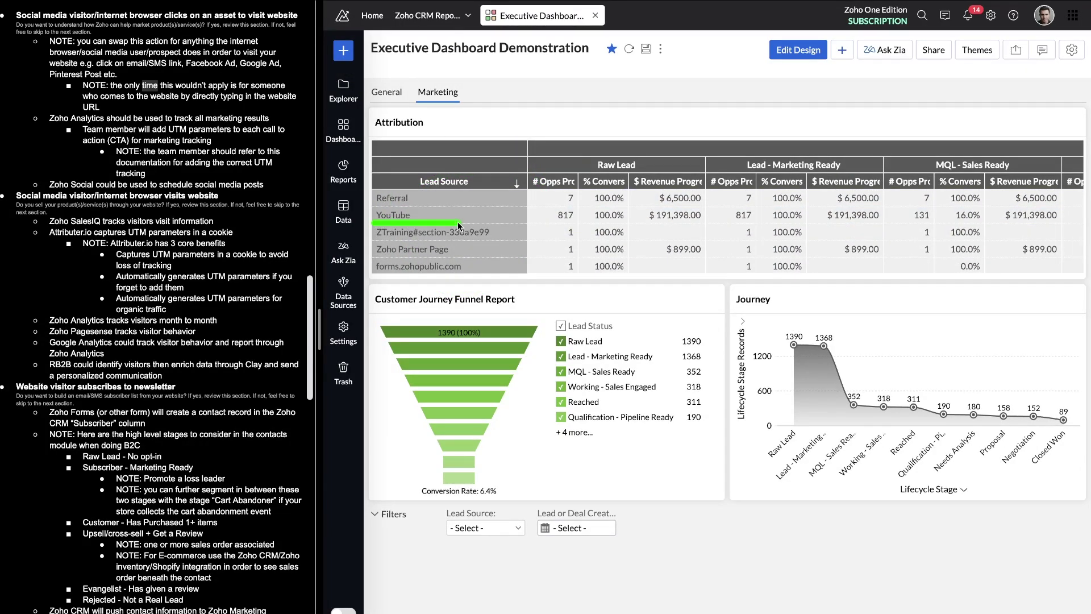
{"action": "scroll", "coordinate": [459, 223], "scroll_direction": "up", "scroll_amount": 3}
{"action": "scroll", "coordinate": [458, 225], "scroll_direction": "up", "scroll_amount": 2}
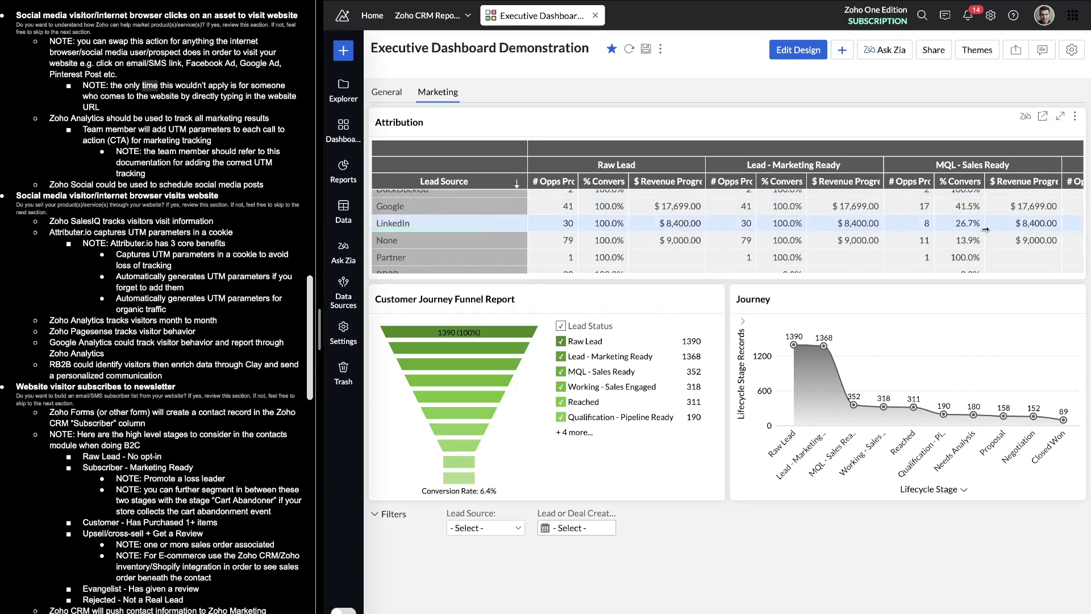
{"action": "scroll", "coordinate": [985, 227], "scroll_direction": "right", "scroll_amount": 10}
{"action": "mouse_move", "coordinate": [895, 136]}
{"action": "left_mouse_down"}
{"action": "mouse_move", "coordinate": [855, 136]}
{"action": "mouse_move", "coordinate": [851, 103]}
{"action": "left_mouse_up"}
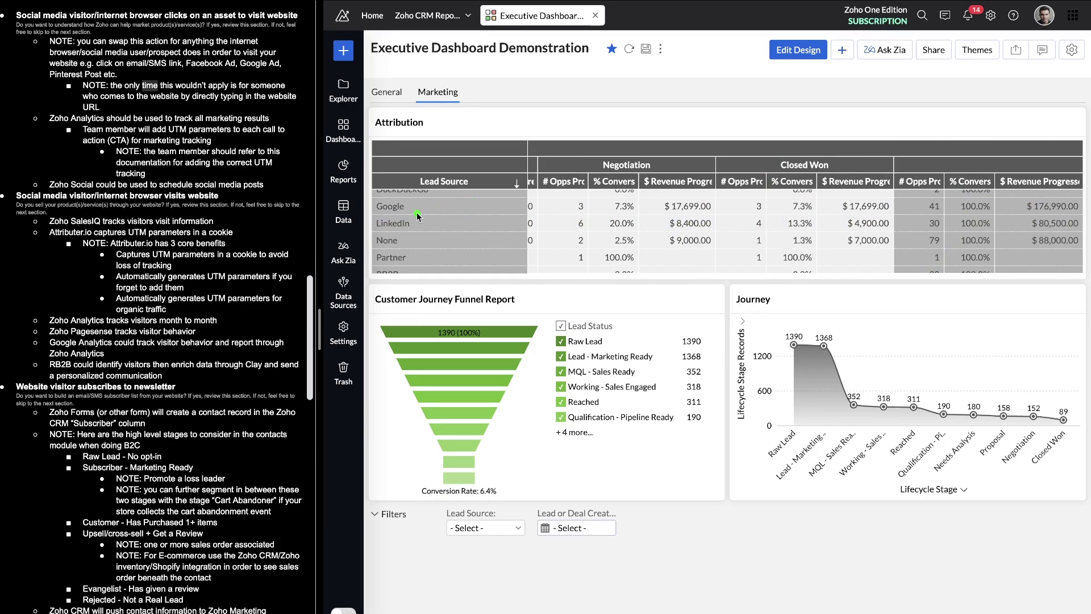
- Trace the Google and LinkedIn lead sources to their Closed Won revenue in the Attribution table, marking the names and revenue cells
{"action": "scroll", "coordinate": [425, 209], "scroll_direction": "up", "scroll_amount": 2}
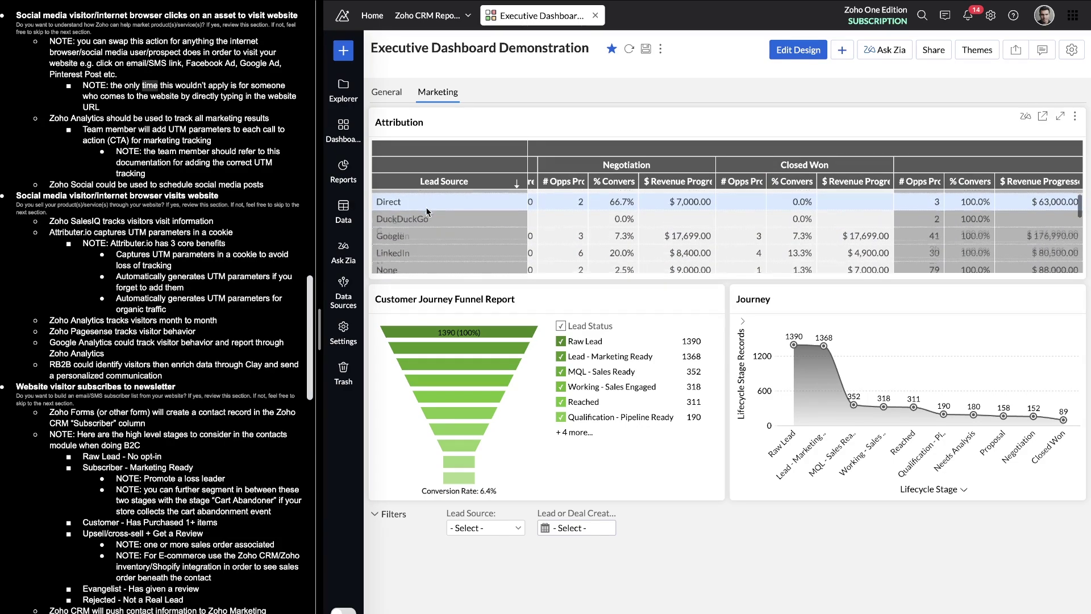
{"action": "scroll", "coordinate": [425, 207], "scroll_direction": "down", "scroll_amount": 1}
{"action": "left_click_drag", "start_coordinate": [429, 221], "coordinate": [874, 217]}
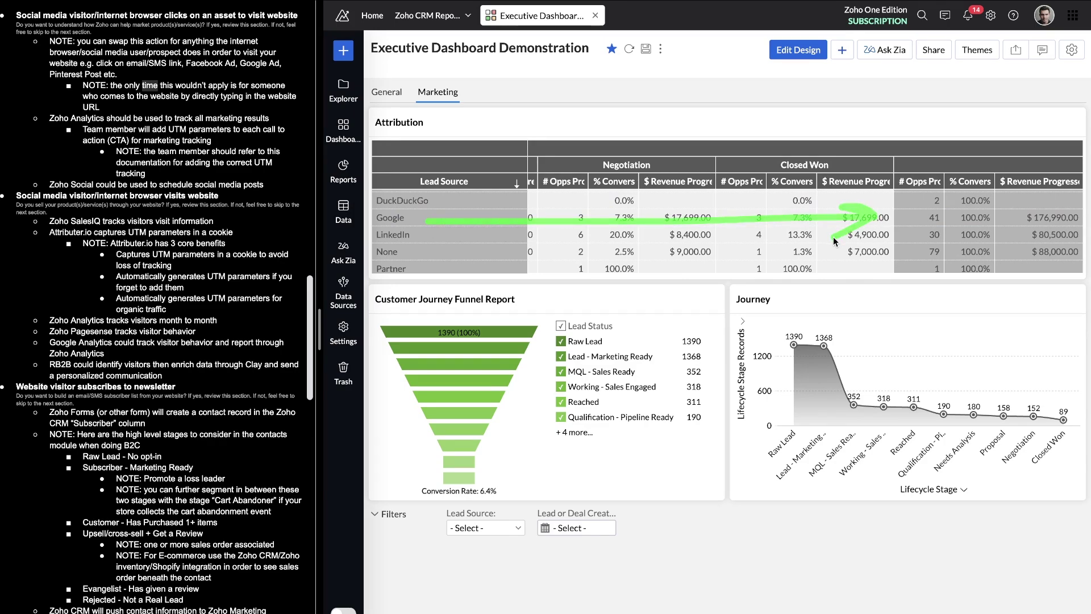
{"action": "left_click_drag", "start_coordinate": [840, 227], "coordinate": [903, 226]}
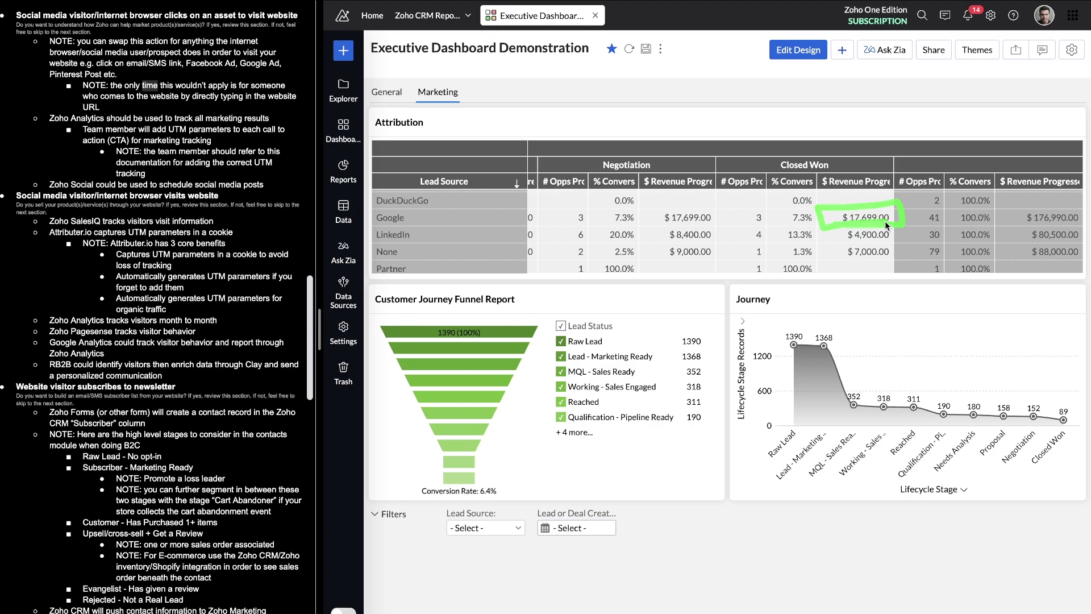
{"action": "left_click_drag", "start_coordinate": [376, 225], "coordinate": [473, 228]}
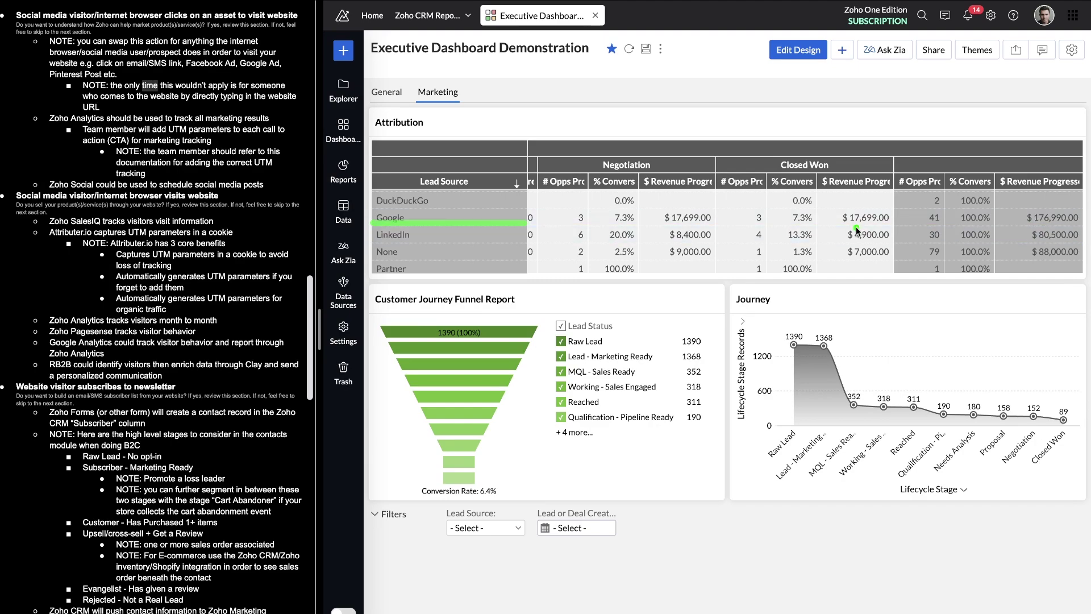
{"action": "left_click_drag", "start_coordinate": [835, 226], "coordinate": [904, 227]}
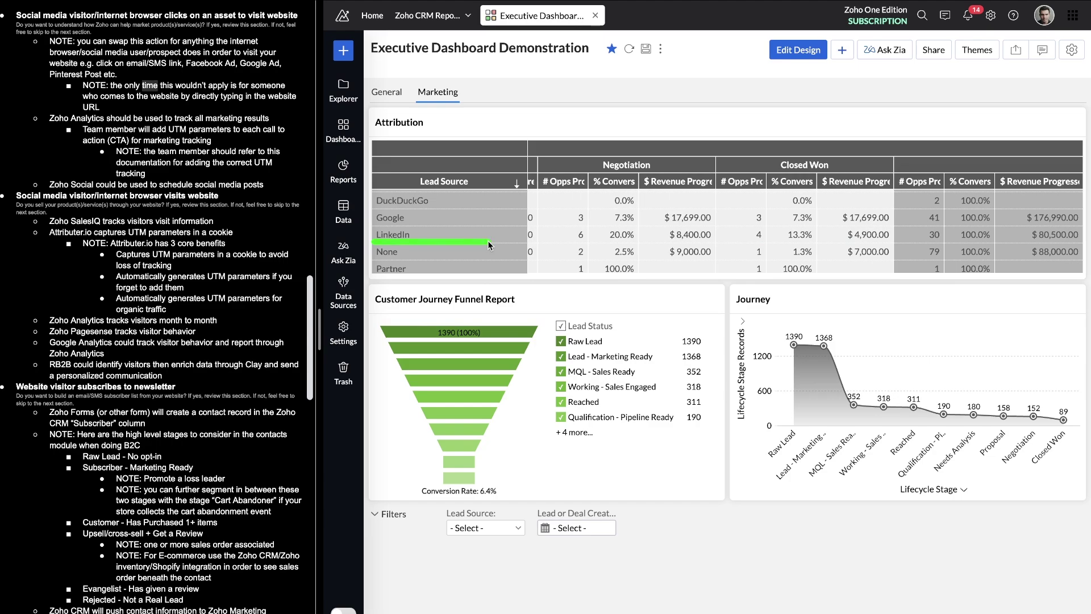
{"action": "left_click_drag", "start_coordinate": [855, 239], "coordinate": [909, 241]}
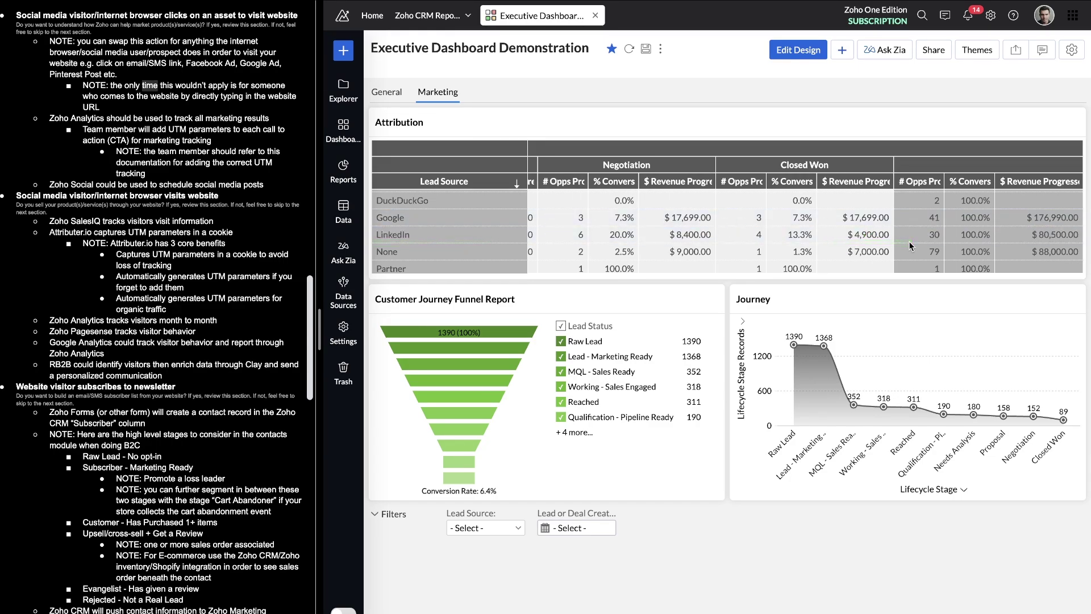
- Examine the YouTube row in the Attribution table, marking the source name, its Closed Won revenue and its total opportunities
{"action": "scroll", "coordinate": [480, 233], "scroll_direction": "down", "scroll_amount": 5}
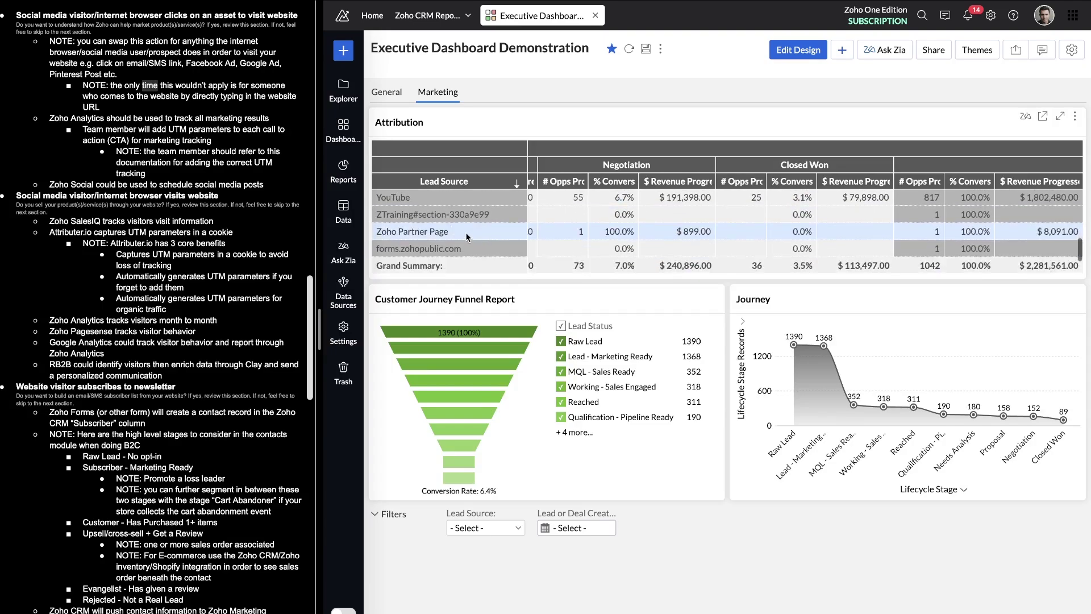
{"action": "left_click_drag", "start_coordinate": [375, 235], "coordinate": [459, 234]}
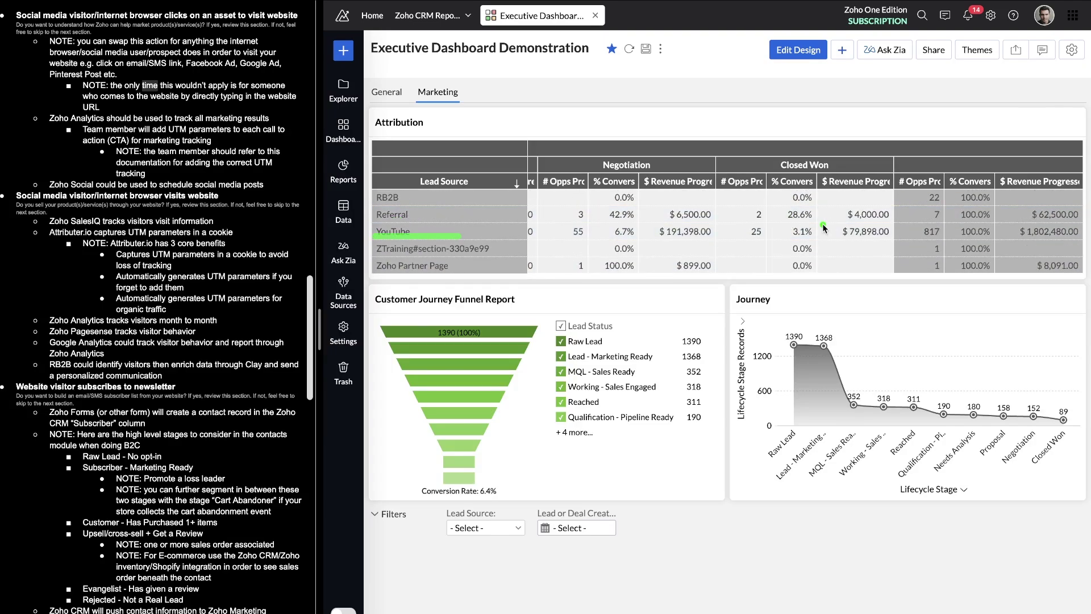
{"action": "mouse_move", "coordinate": [827, 239]}
{"action": "left_mouse_down"}
{"action": "mouse_move", "coordinate": [907, 239]}
{"action": "mouse_move", "coordinate": [810, 237]}
{"action": "mouse_move", "coordinate": [907, 242]}
{"action": "left_mouse_up"}
{"action": "left_click", "coordinate": [835, 241]}
{"action": "left_click_drag", "start_coordinate": [378, 241], "coordinate": [445, 242]}
{"action": "left_click_drag", "start_coordinate": [903, 237], "coordinate": [961, 238]}
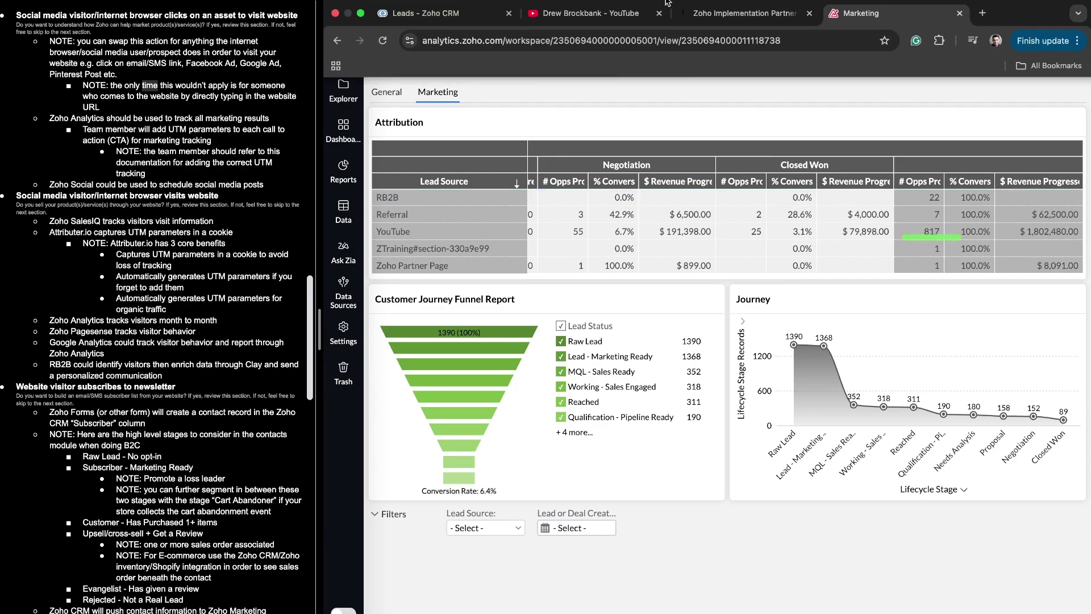
- Open the "Need Zoho Help?" website link on the YouTube channel and examine the UTM parameters in its address, marking utm_content
{"action": "left_click", "coordinate": [657, 13]}
{"action": "left_click_drag", "start_coordinate": [788, 396], "coordinate": [867, 392]}
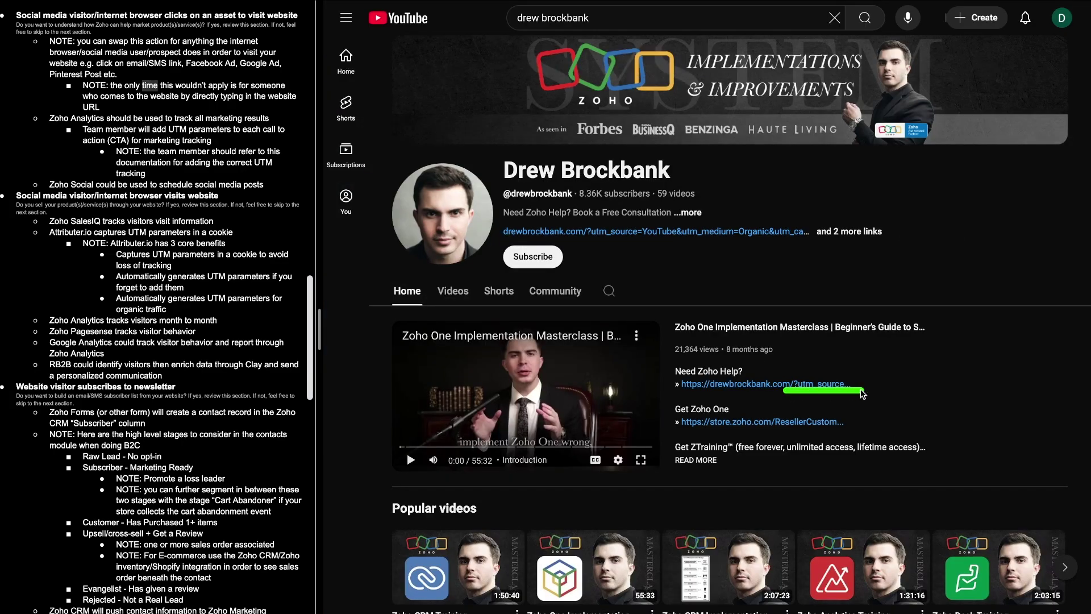
{"action": "left_click", "coordinate": [836, 385]}
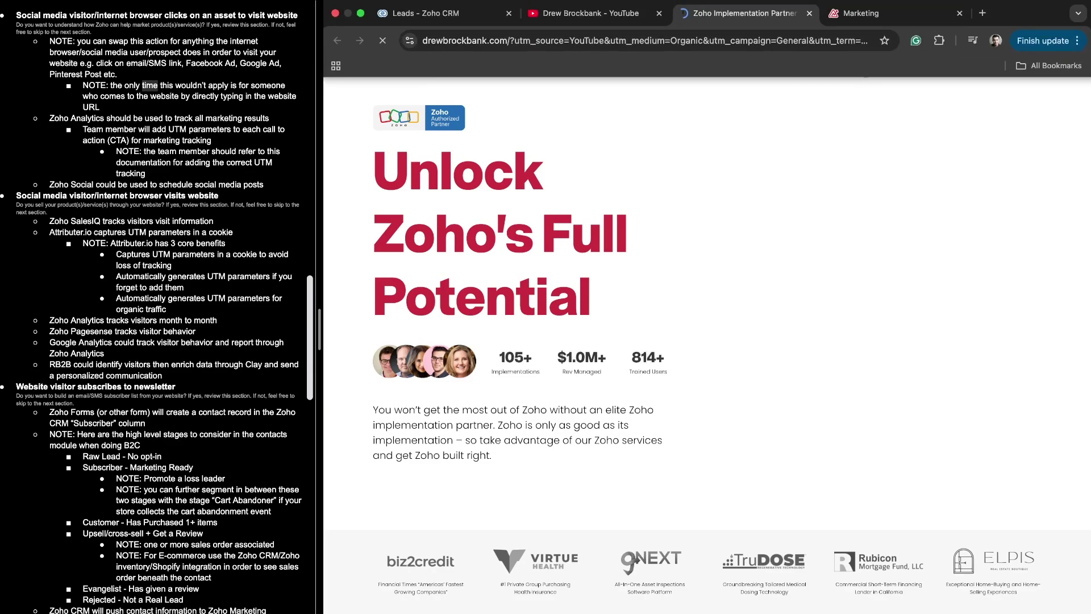
{"action": "left_click_drag", "start_coordinate": [636, 40], "coordinate": [939, 41]}
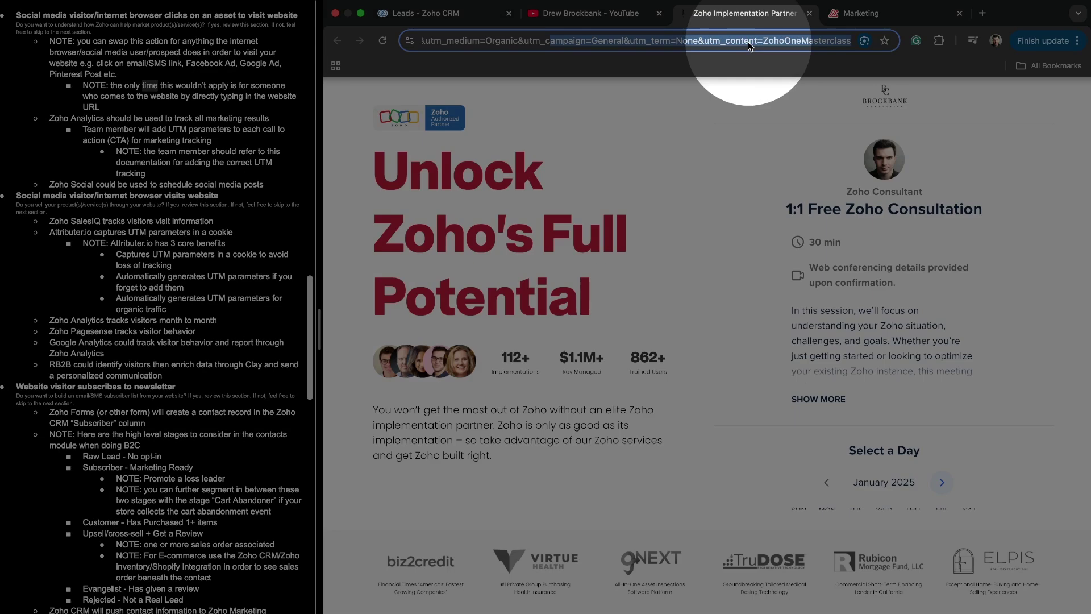
{"action": "left_click_drag", "start_coordinate": [728, 47], "coordinate": [884, 47]}
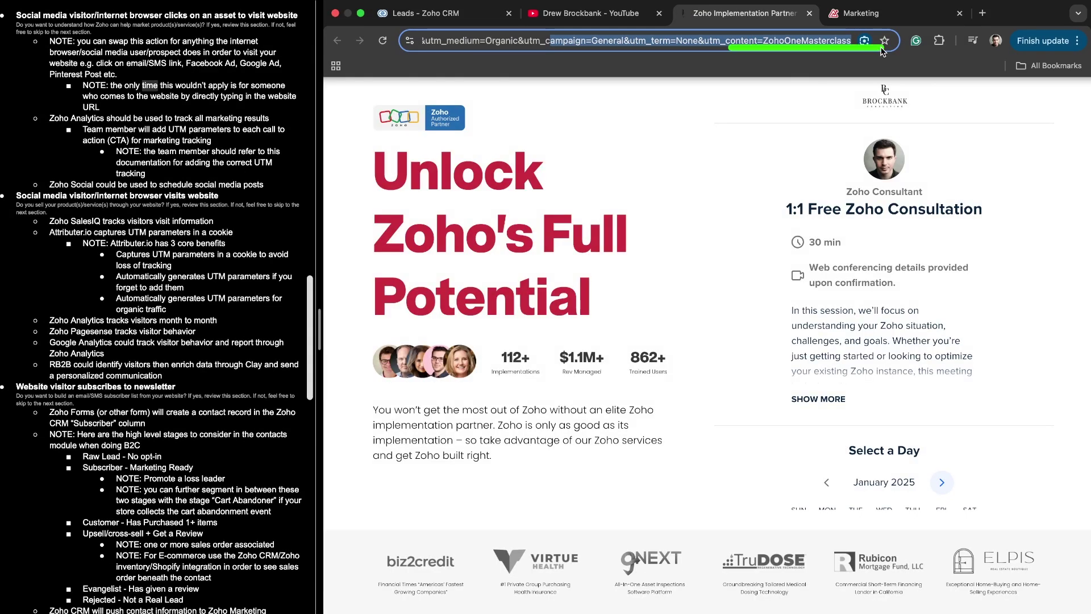
- Return to the marketing dashboard and review Lead Source attribution for YouTube, marking the column heading, the row and its Closed Won revenue
{"action": "left_click", "coordinate": [875, 19]}
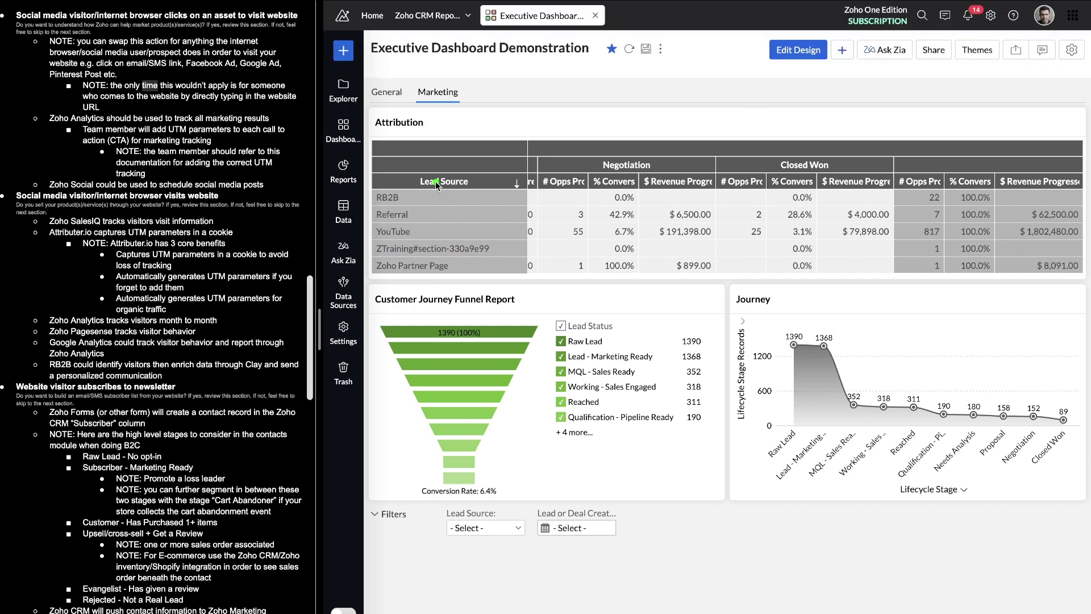
{"action": "left_click_drag", "start_coordinate": [403, 187], "coordinate": [501, 188]}
{"action": "left_click_drag", "start_coordinate": [370, 243], "coordinate": [554, 242]}
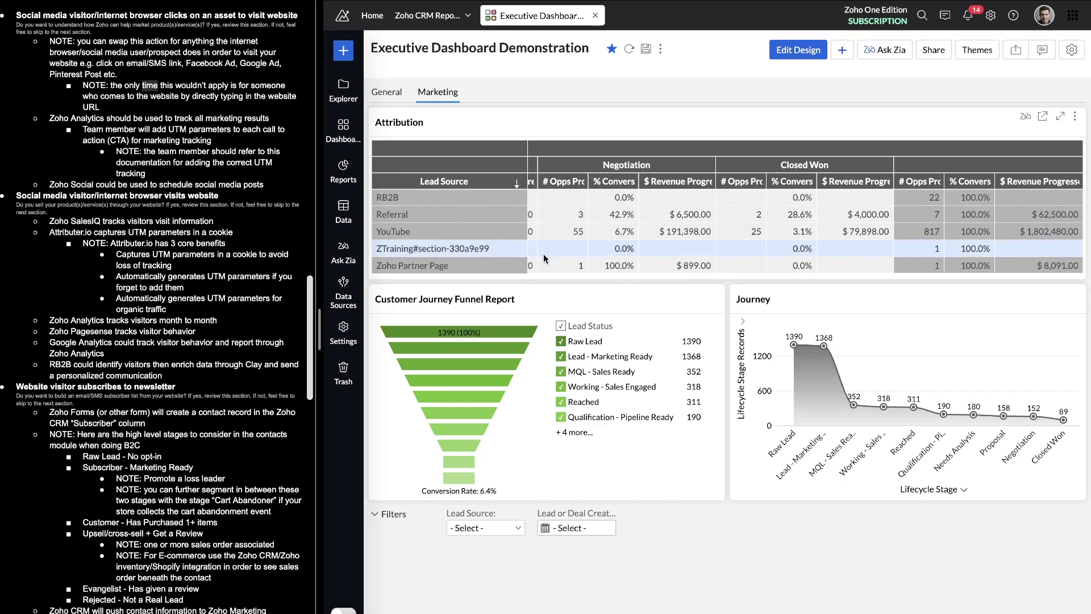
{"action": "left_click", "coordinate": [442, 227]}
{"action": "left_click_drag", "start_coordinate": [378, 237], "coordinate": [583, 237]}
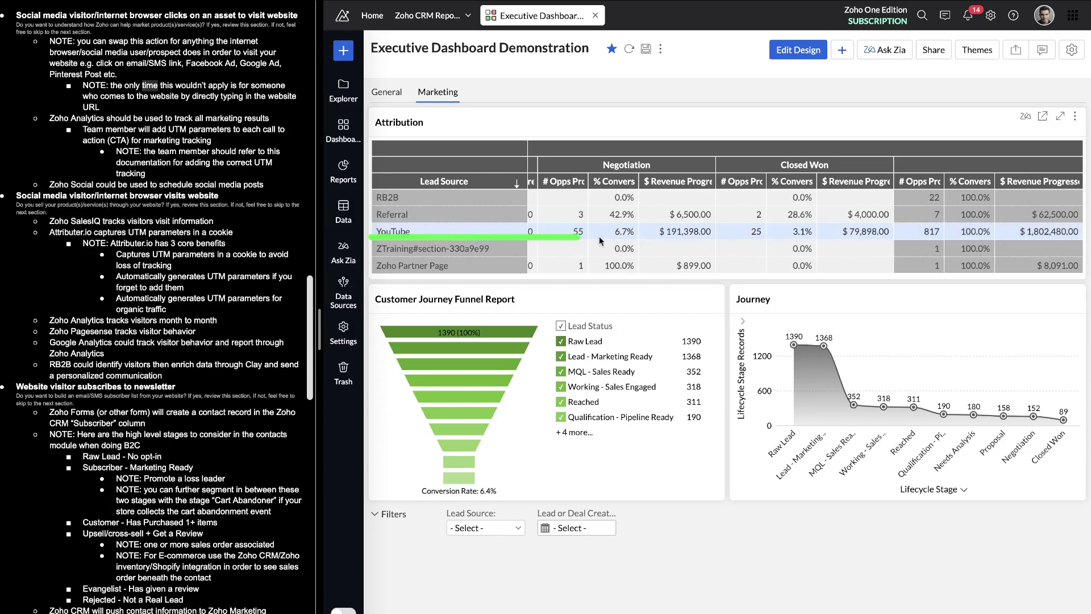
{"action": "left_click_drag", "start_coordinate": [810, 238], "coordinate": [905, 240]}
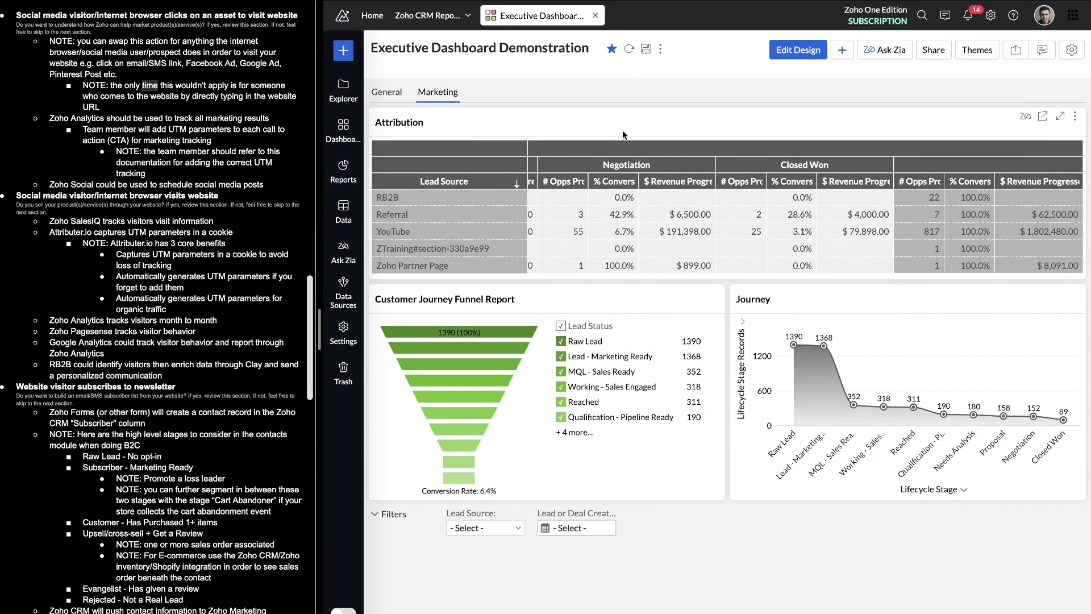
{"action": "scroll", "coordinate": [643, 206], "scroll_direction": "down", "scroll_amount": 2}
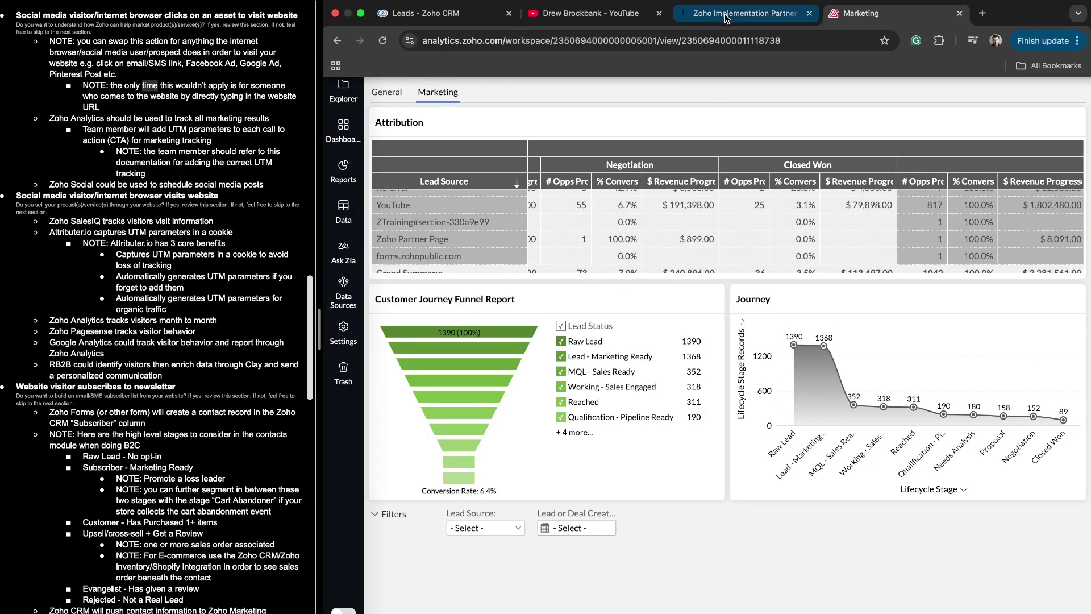
- Return to the consultation landing page and mark the UTM parameters from utm_campaign to utm_content in its address
{"action": "left_click", "coordinate": [725, 18]}
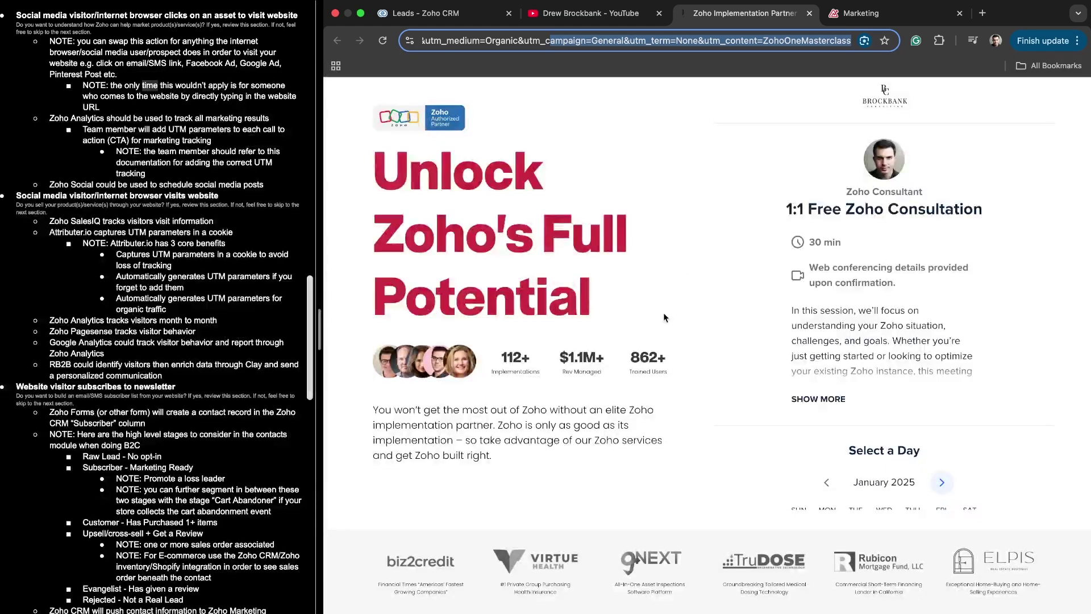
{"action": "left_click", "coordinate": [606, 43]}
{"action": "left_click_drag", "start_coordinate": [541, 42], "coordinate": [939, 44]}
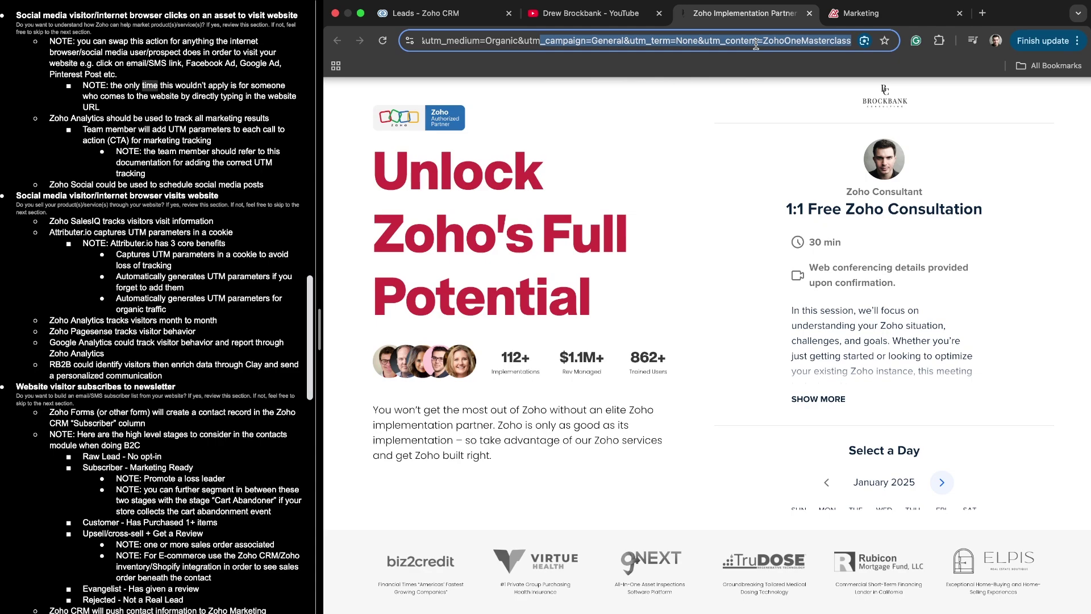
{"action": "left_click", "coordinate": [557, 48]}
{"action": "left_click_drag", "start_coordinate": [518, 44], "coordinate": [785, 45]}
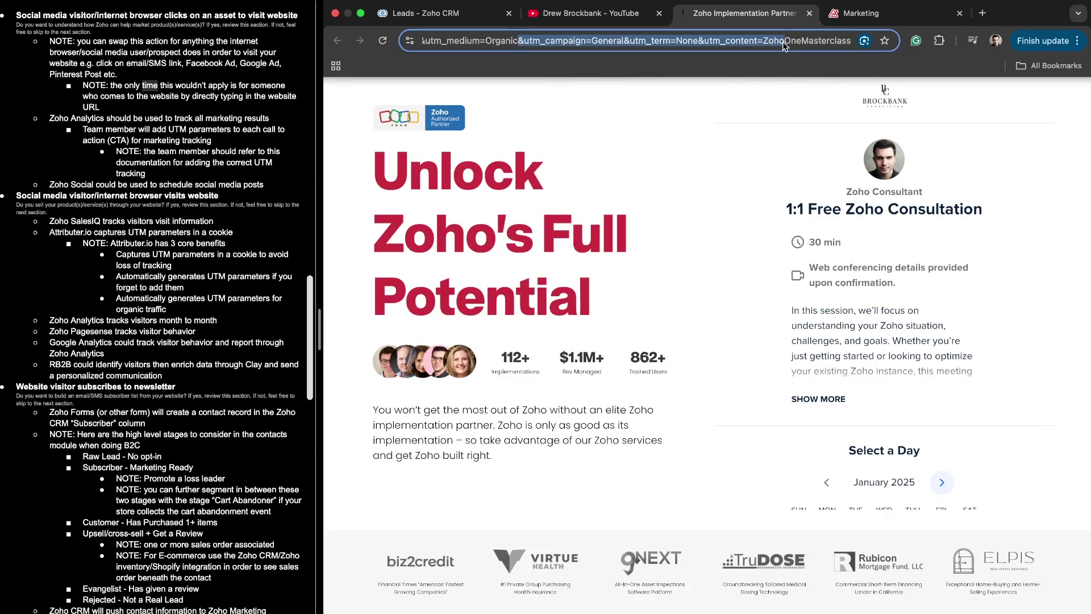
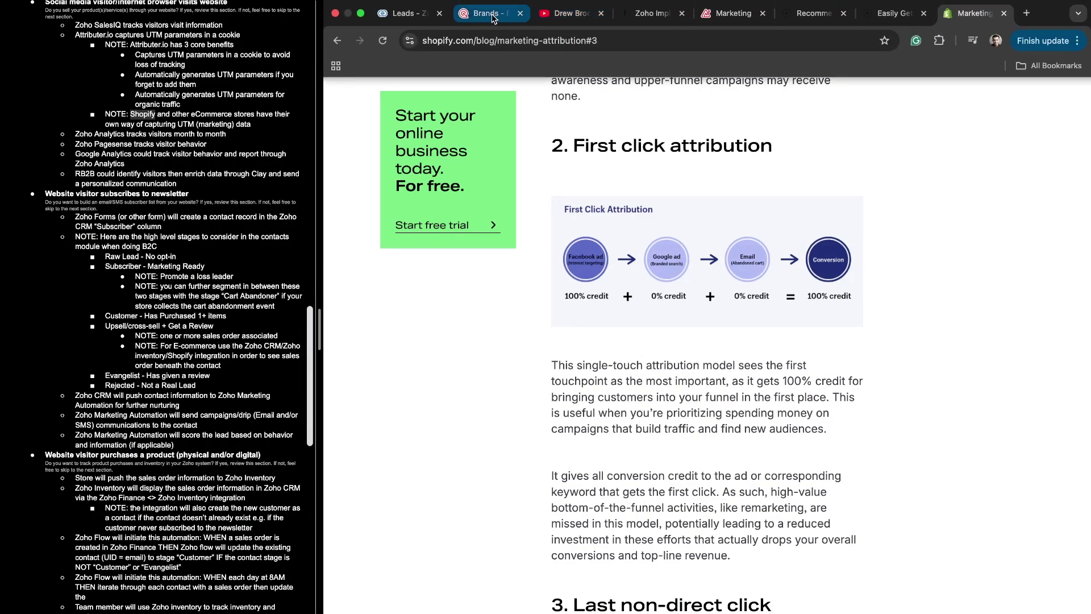
- Review the General view of the Executive Dashboard Demonstration in Zoho Analytics, circling the Website Visits and YouTube Views charts
{"action": "scroll", "coordinate": [104, 68], "scroll_direction": "up", "scroll_amount": 1}
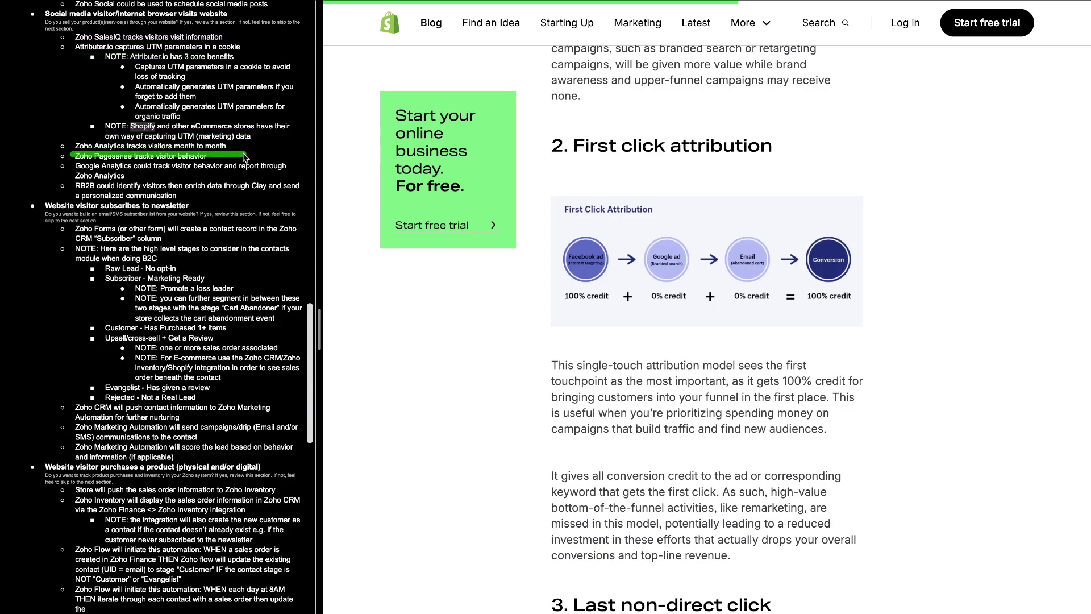
{"action": "left_click", "coordinate": [727, 13]}
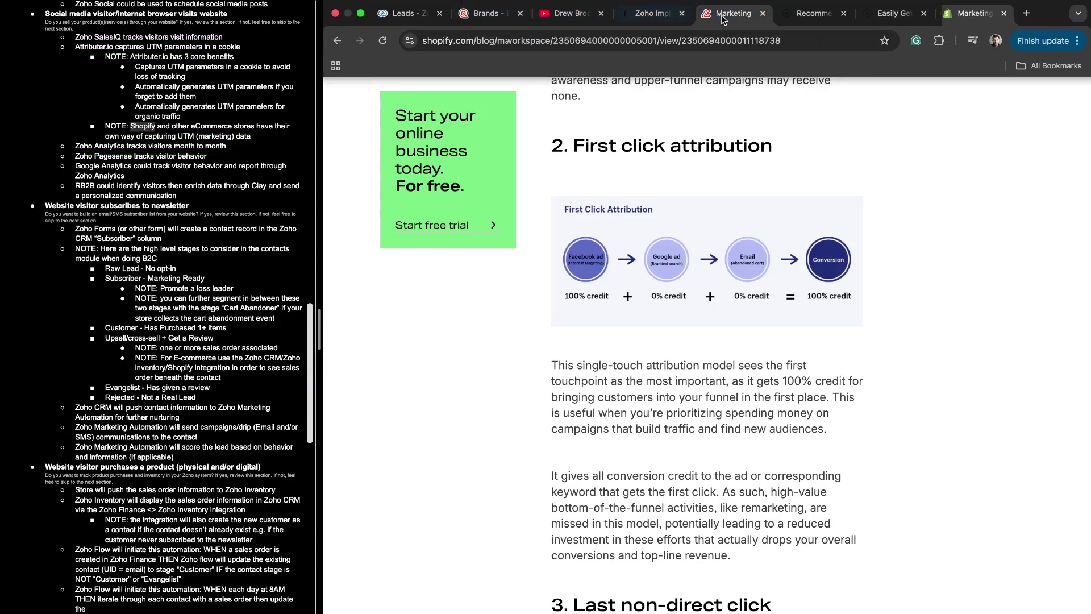
{"action": "left_click", "coordinate": [388, 94]}
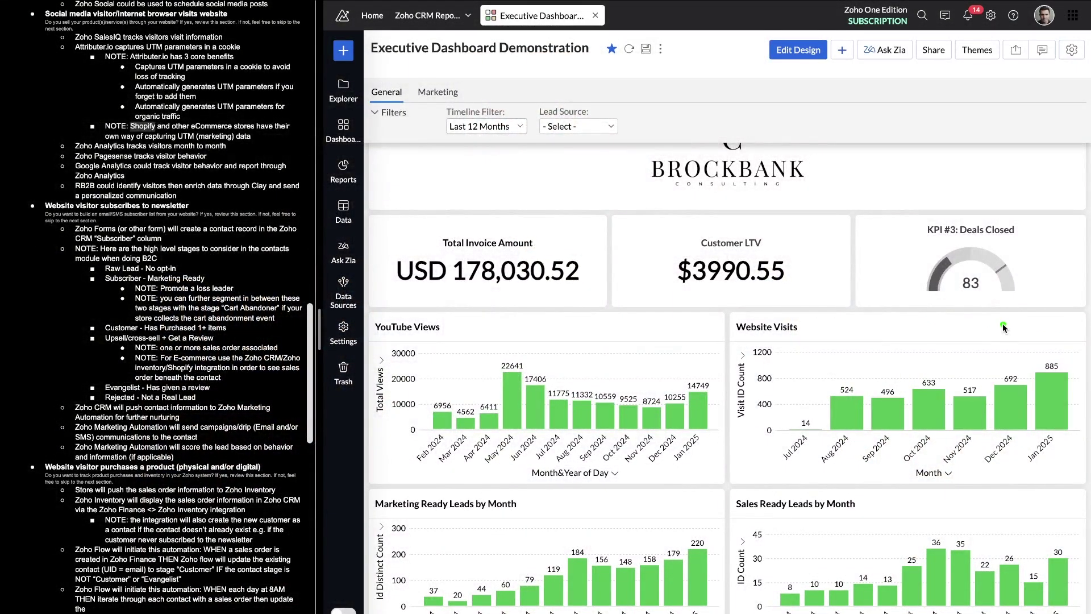
{"action": "mouse_move", "coordinate": [1010, 323]}
{"action": "left_mouse_down"}
{"action": "mouse_move", "coordinate": [829, 439]}
{"action": "mouse_move", "coordinate": [1071, 364]}
{"action": "left_mouse_up"}
{"action": "scroll", "coordinate": [909, 398], "scroll_direction": "down", "scroll_amount": 1}
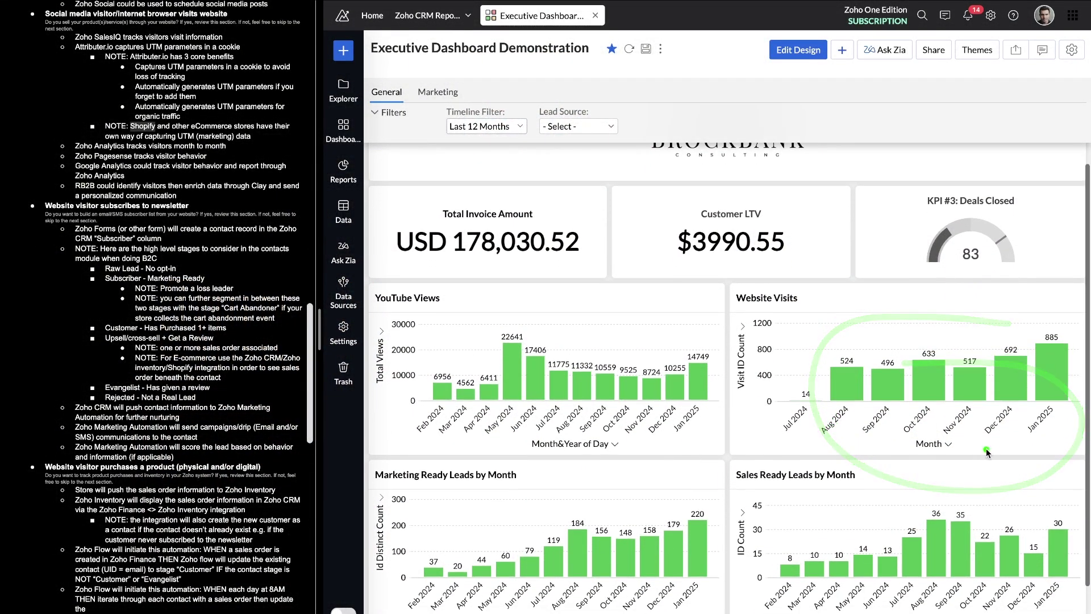
{"action": "left_click_drag", "start_coordinate": [989, 449], "coordinate": [875, 469]}
{"action": "mouse_move", "coordinate": [705, 303]}
{"action": "left_mouse_down"}
{"action": "mouse_move", "coordinate": [405, 392]}
{"action": "mouse_move", "coordinate": [682, 230]}
{"action": "left_mouse_up"}
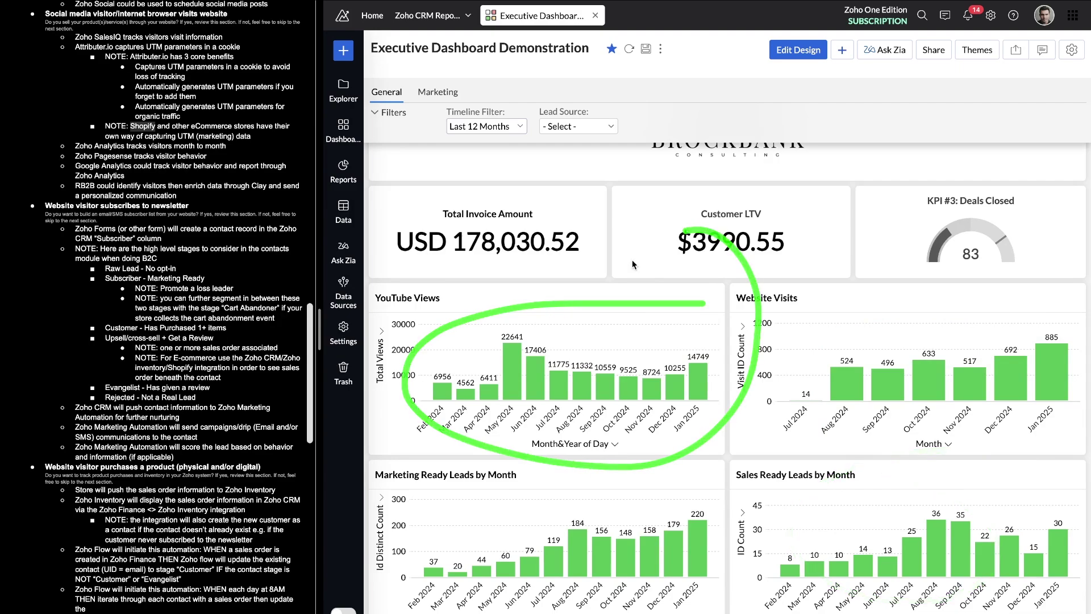
- Open the workspace's data sources and examine the synced apps, marking Zoho SalesIQ, Zoho Desk and YouTube Video
{"action": "left_click", "coordinate": [343, 293]}
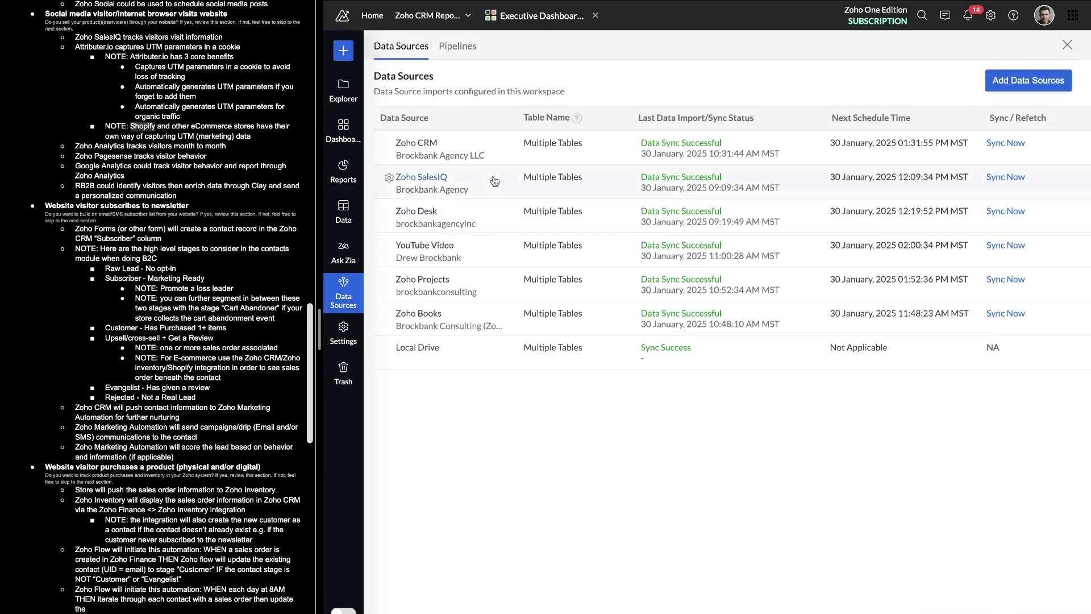
{"action": "mouse_move", "coordinate": [571, 142]}
{"action": "left_mouse_down"}
{"action": "mouse_move", "coordinate": [400, 136]}
{"action": "mouse_move", "coordinate": [560, 140]}
{"action": "left_mouse_up"}
{"action": "left_click_drag", "start_coordinate": [391, 185], "coordinate": [508, 184]}
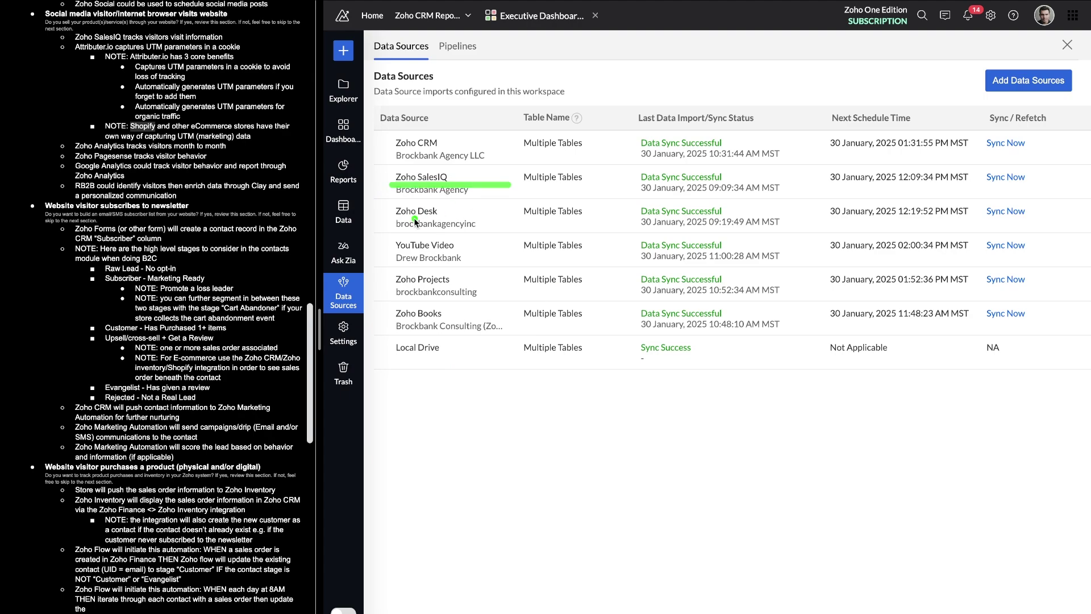
{"action": "left_click_drag", "start_coordinate": [391, 221], "coordinate": [415, 221]}
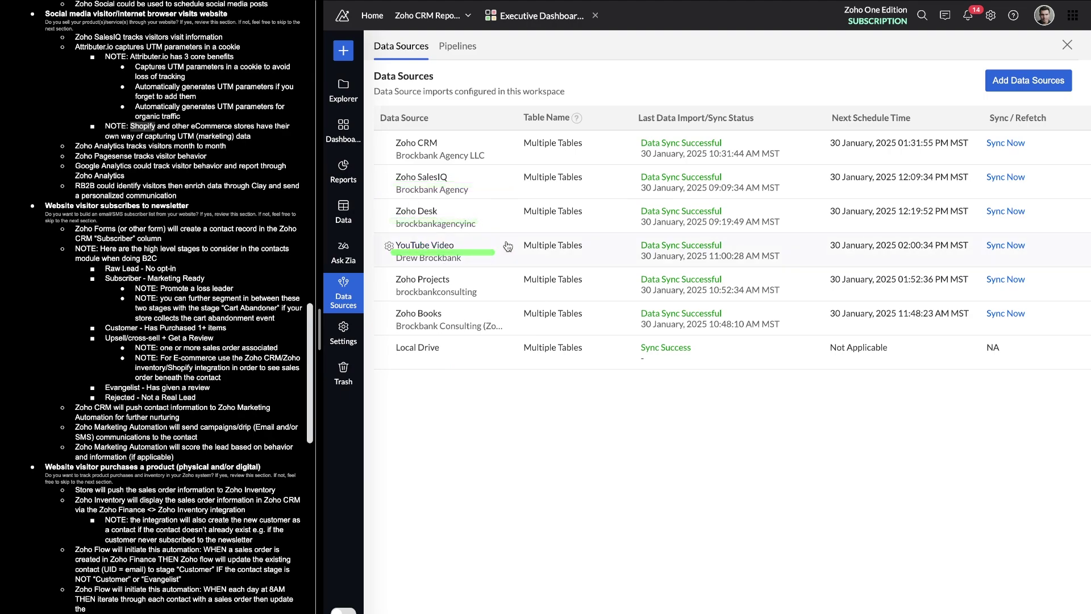
{"action": "left_click_drag", "start_coordinate": [806, 124], "coordinate": [802, 85]}
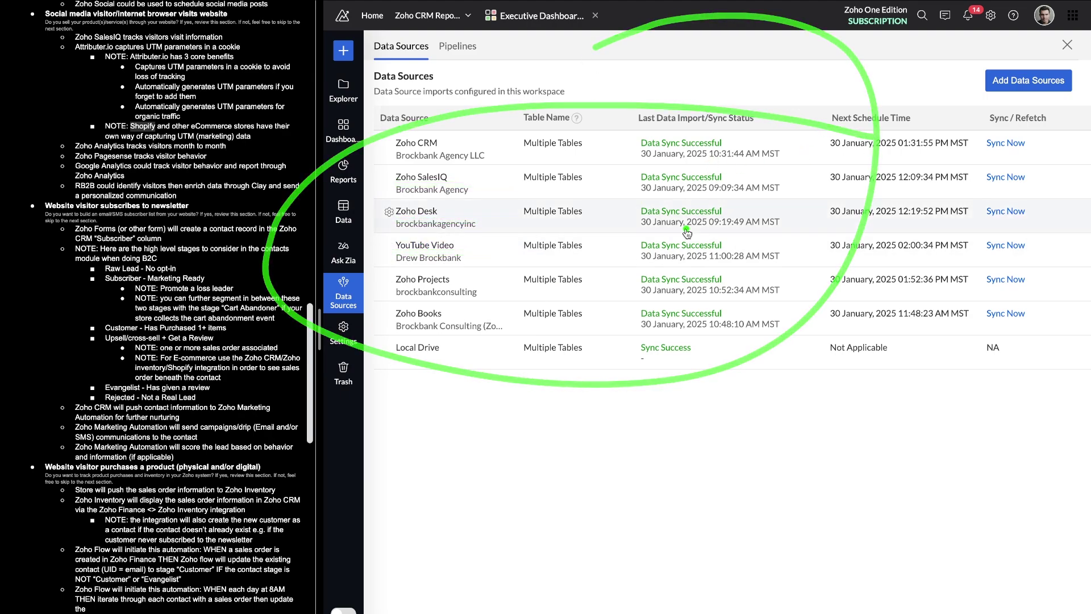
{"action": "mouse_move", "coordinate": [633, 64]}
{"action": "left_mouse_down"}
{"action": "mouse_move", "coordinate": [643, 389]}
{"action": "mouse_move", "coordinate": [662, 218]}
{"action": "left_mouse_up"}
- Reopen the Executive Dashboard Demonstration, review its monthly charts and show its Marketing view
{"action": "left_click", "coordinate": [344, 129]}
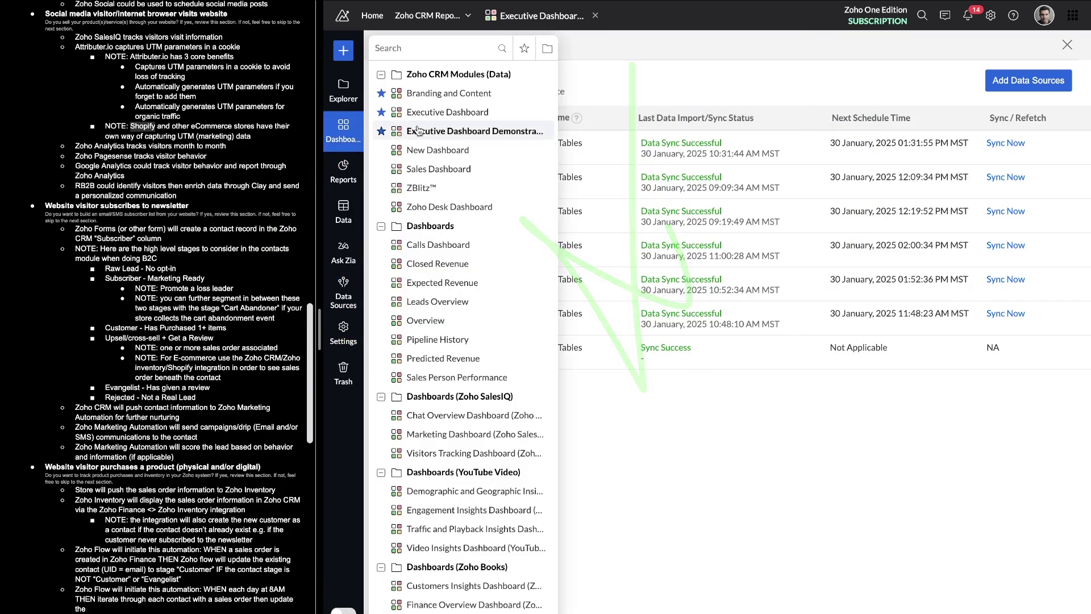
{"action": "left_click", "coordinate": [412, 130]}
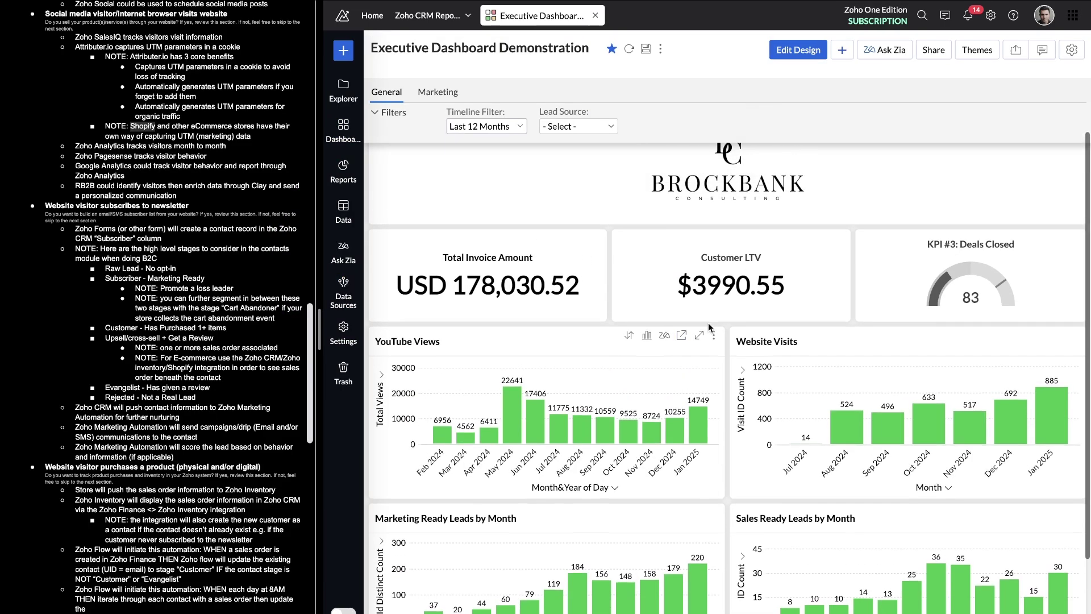
{"action": "scroll", "coordinate": [713, 364], "scroll_direction": "down", "scroll_amount": 4}
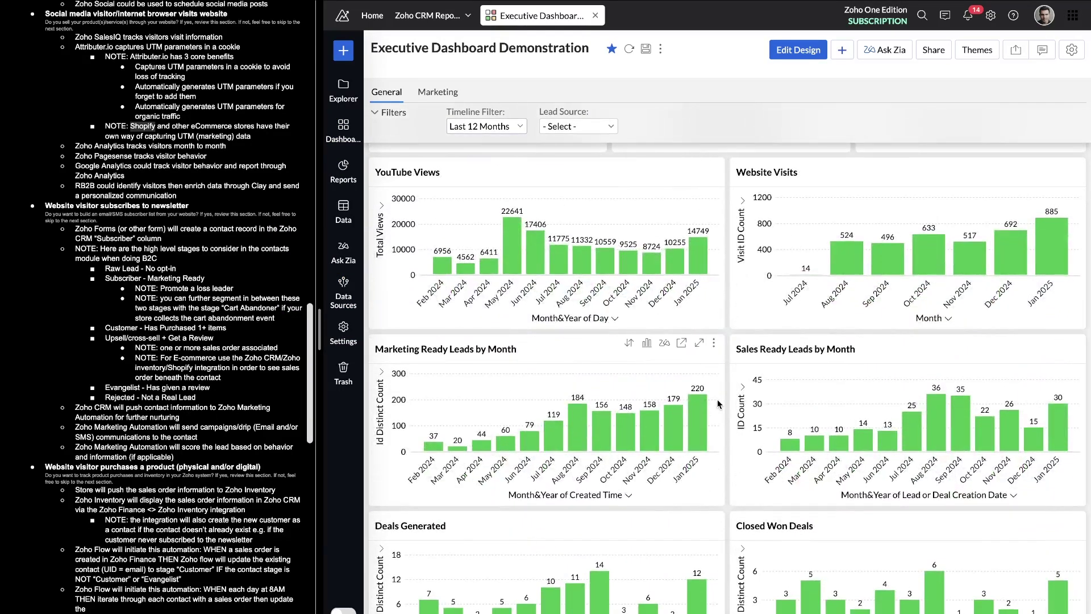
{"action": "scroll", "coordinate": [718, 404], "scroll_direction": "up", "scroll_amount": 4}
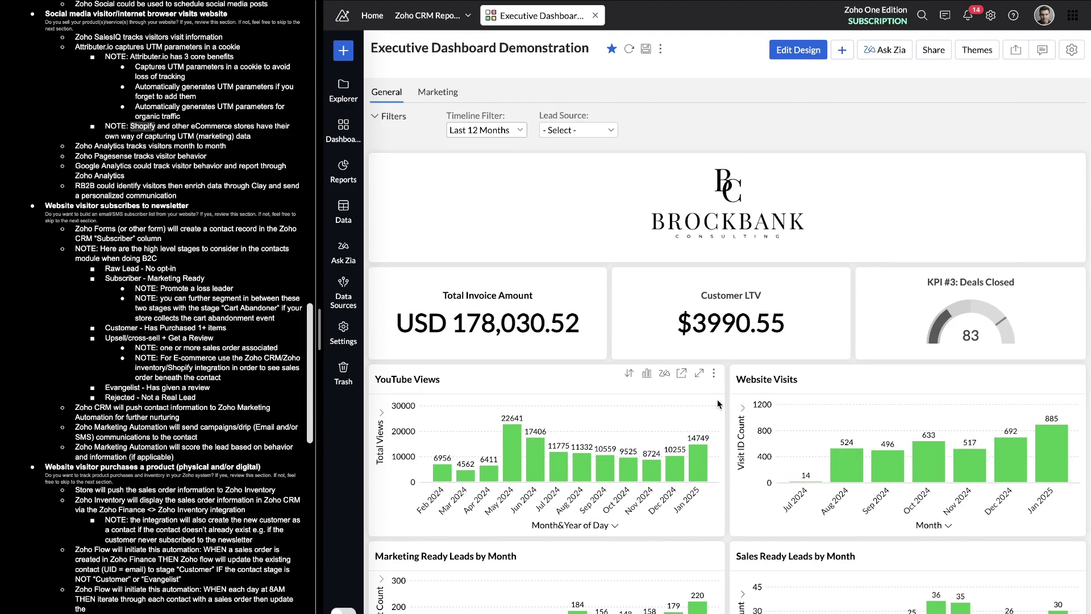
{"action": "left_click", "coordinate": [442, 96]}
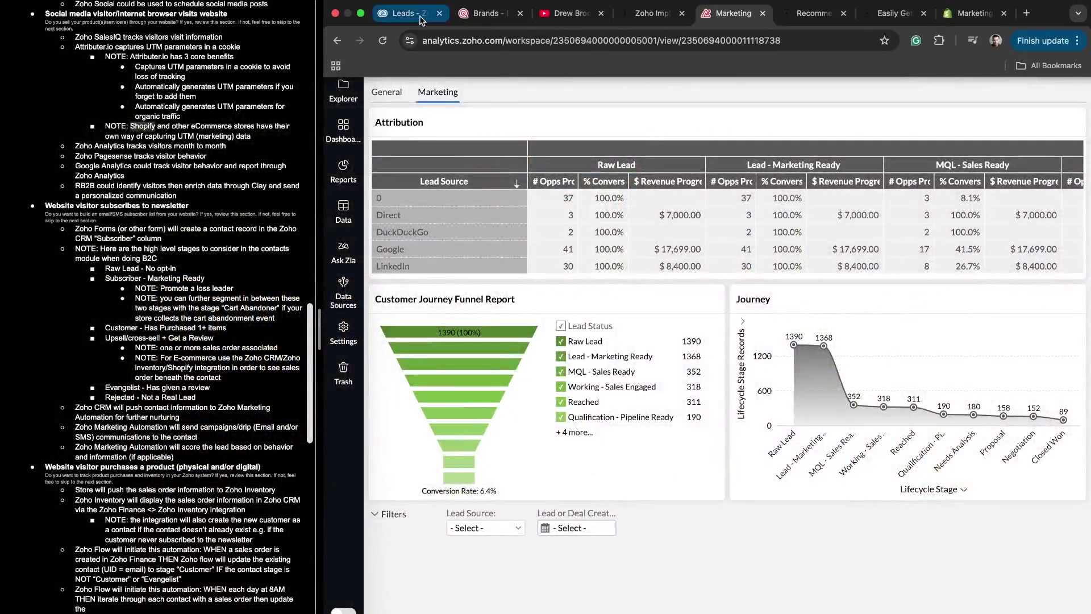
- Switch to the Zoho CRM leads and mark the Zoho Pagesense visitor behavior note in the process document
{"action": "left_click", "coordinate": [421, 18]}
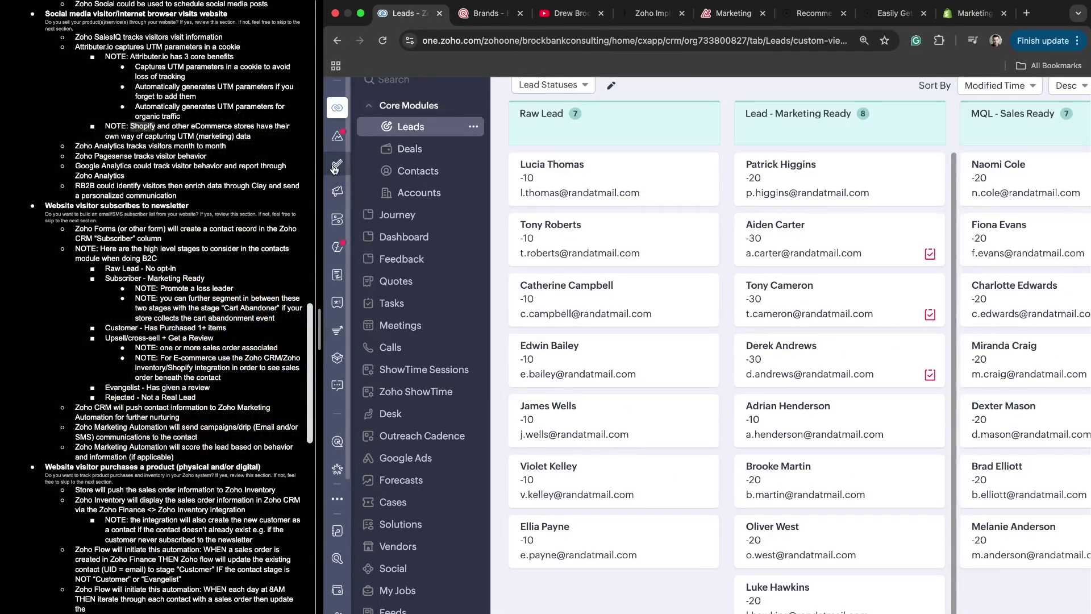
{"action": "mouse_move", "coordinate": [365, 301]}
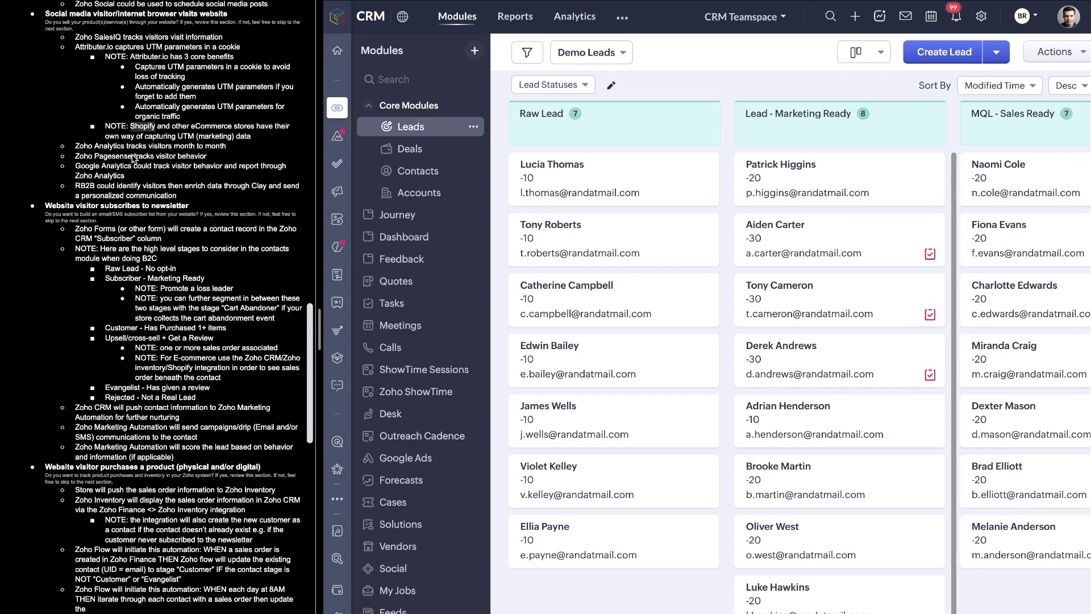
{"action": "scroll", "coordinate": [136, 183], "scroll_direction": "down", "scroll_amount": 1}
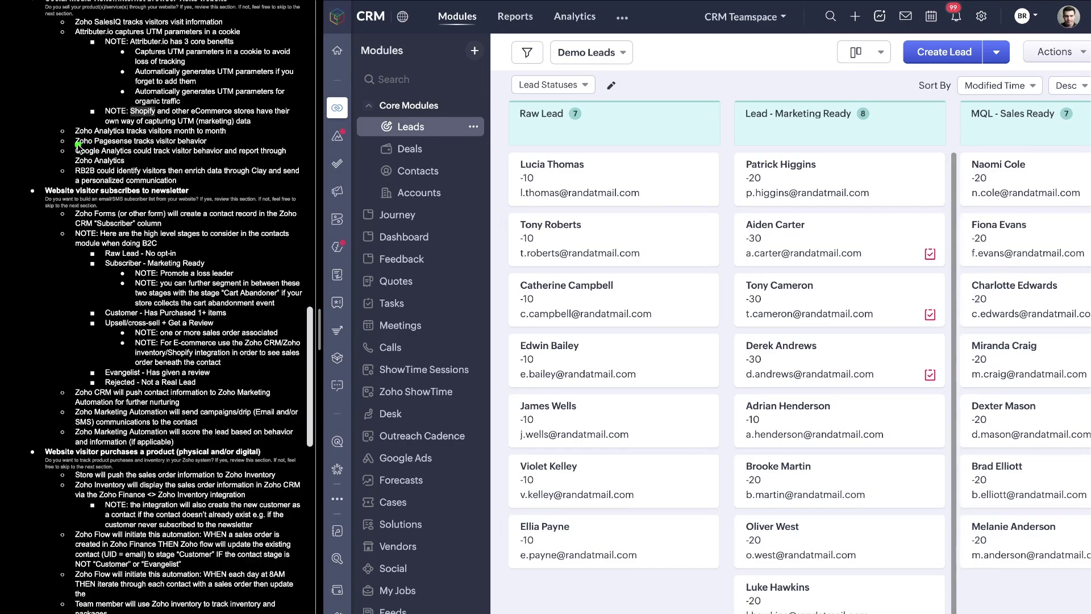
{"action": "left_click_drag", "start_coordinate": [74, 152], "coordinate": [283, 152]}
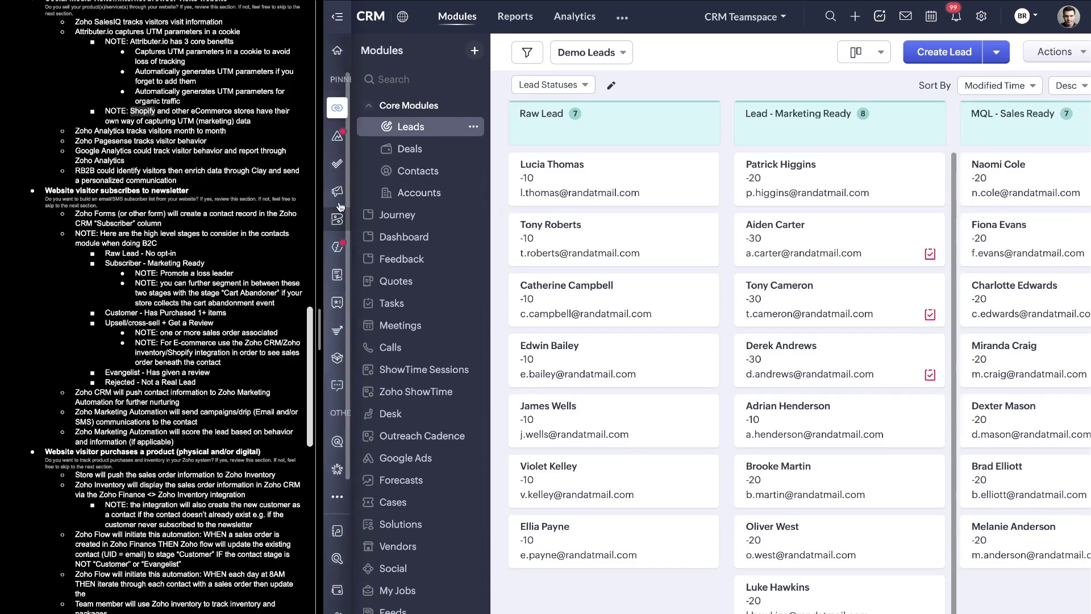
- Search the full Zoho One app list for "pages" and open PageSense
{"action": "mouse_move", "coordinate": [339, 239]}
{"action": "scroll", "coordinate": [355, 386], "scroll_direction": "down", "scroll_amount": 1}
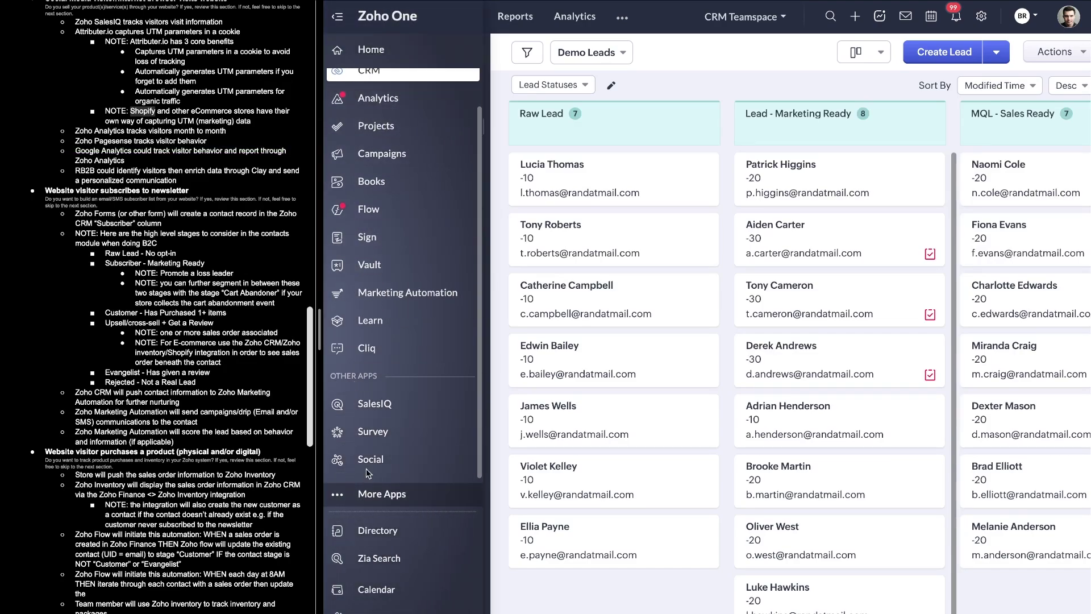
{"action": "left_click", "coordinate": [369, 494]}
{"action": "left_click", "coordinate": [438, 38]}
{"action": "type", "text": "w"}
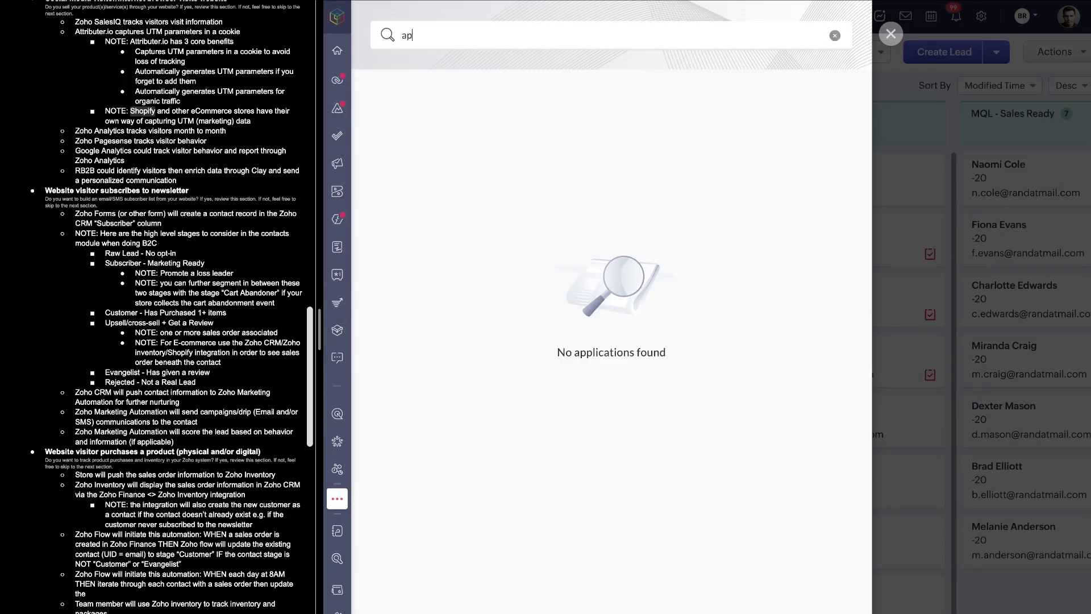
{"action": "key", "text": "BackSpace"}
{"action": "type", "text": "pages"}
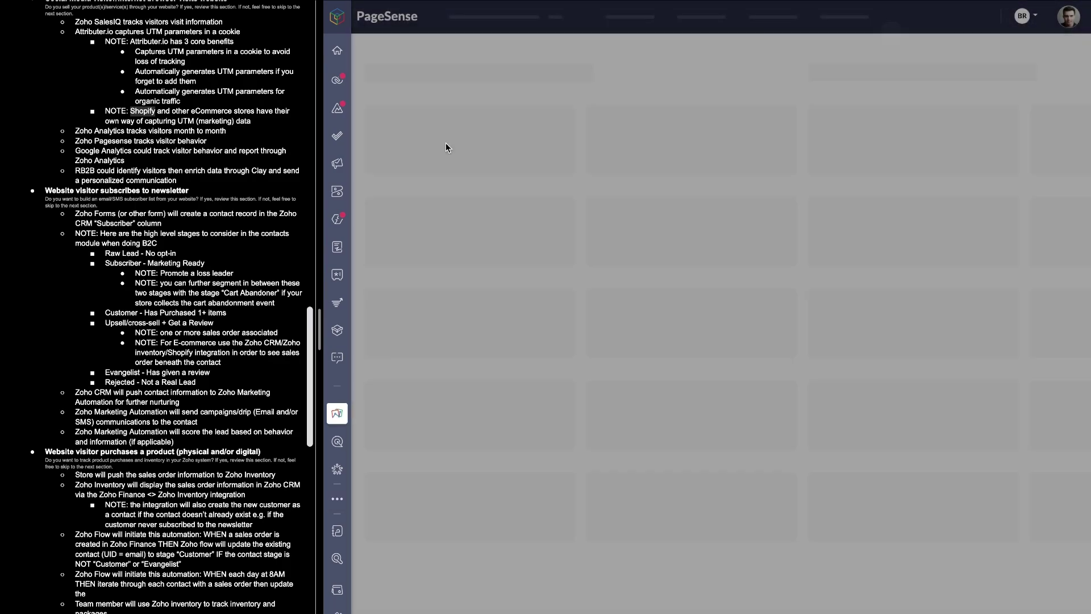
{"action": "left_click", "coordinate": [444, 136]}
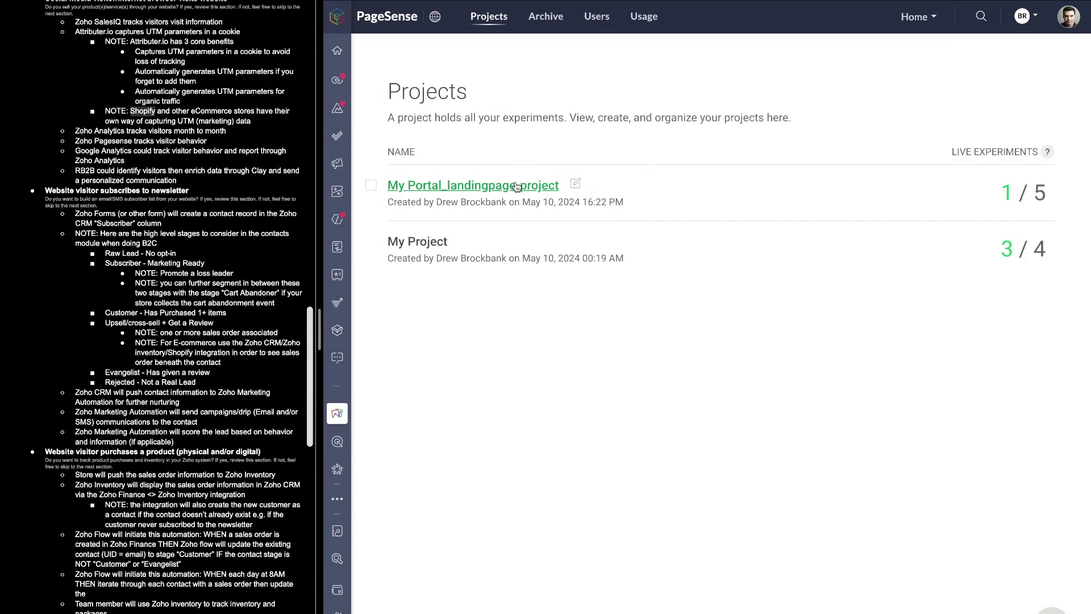
{"action": "left_click", "coordinate": [477, 183]}
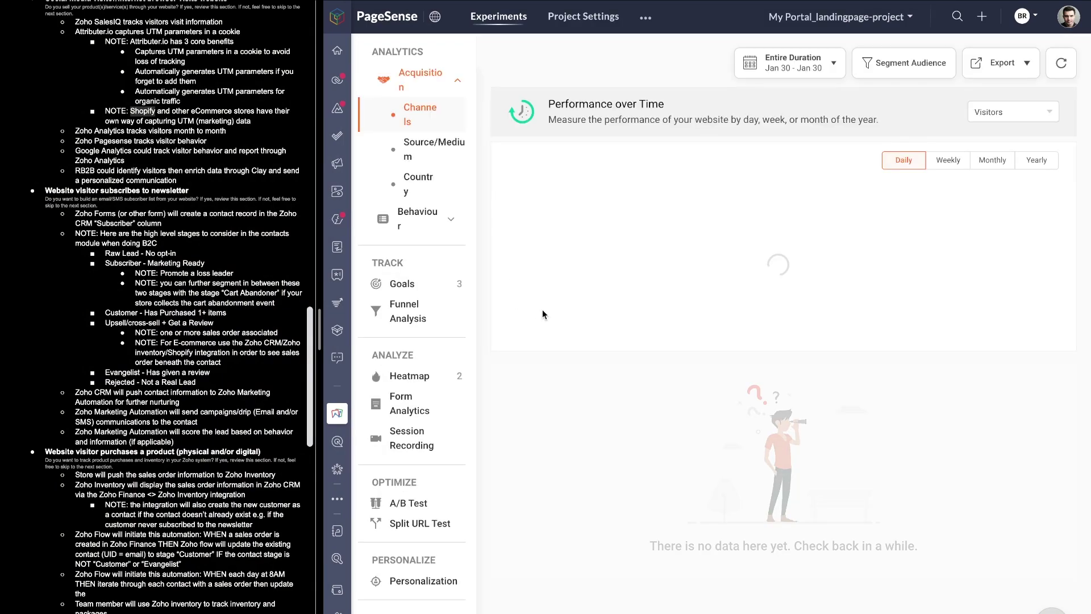
{"action": "left_click", "coordinate": [431, 289]}
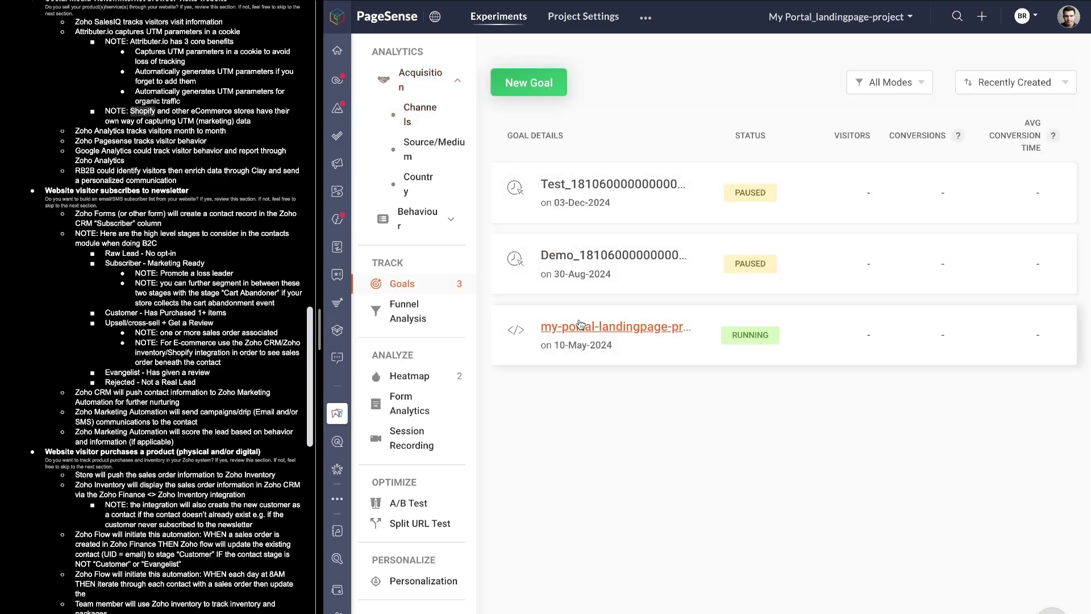
{"action": "left_click", "coordinate": [579, 327]}
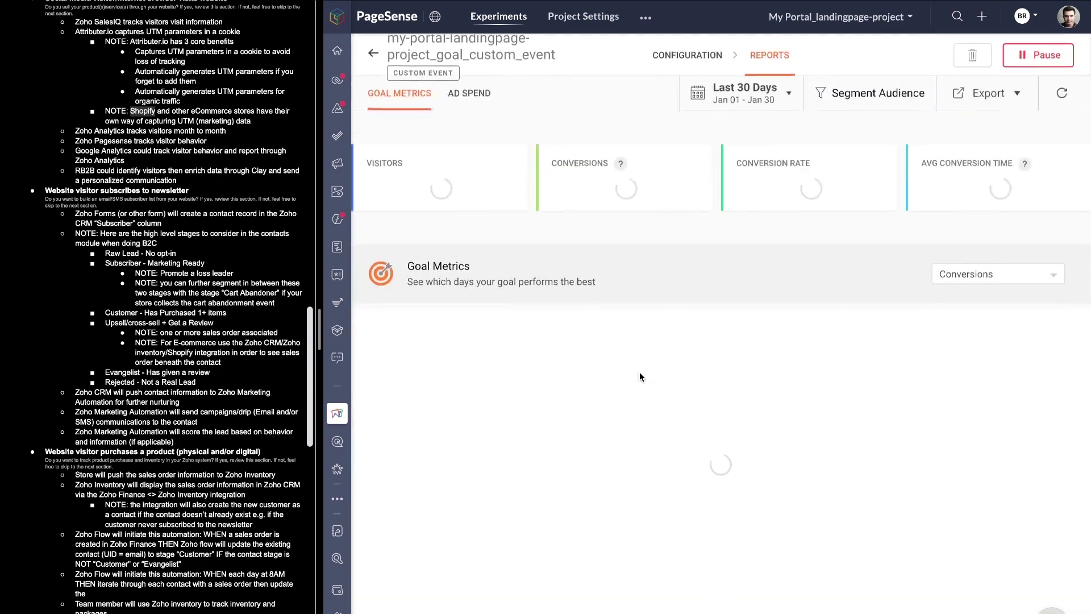
{"action": "scroll", "coordinate": [653, 305], "scroll_direction": "left", "scroll_amount": 5}
{"action": "scroll", "coordinate": [653, 306], "scroll_direction": "left", "scroll_amount": 5}
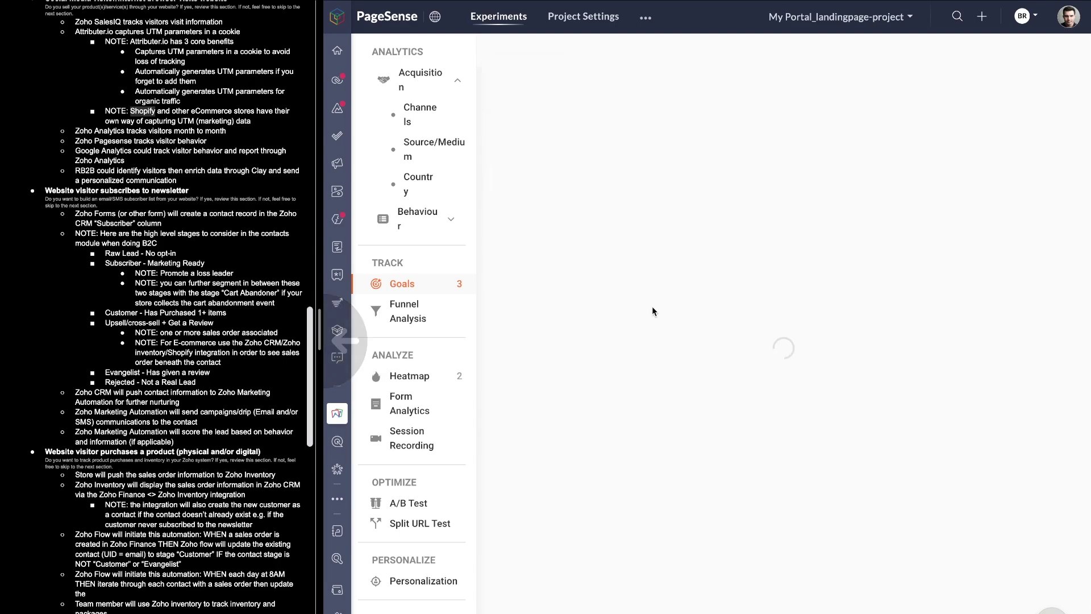
{"action": "scroll", "coordinate": [537, 209], "scroll_direction": "left", "scroll_amount": 5}
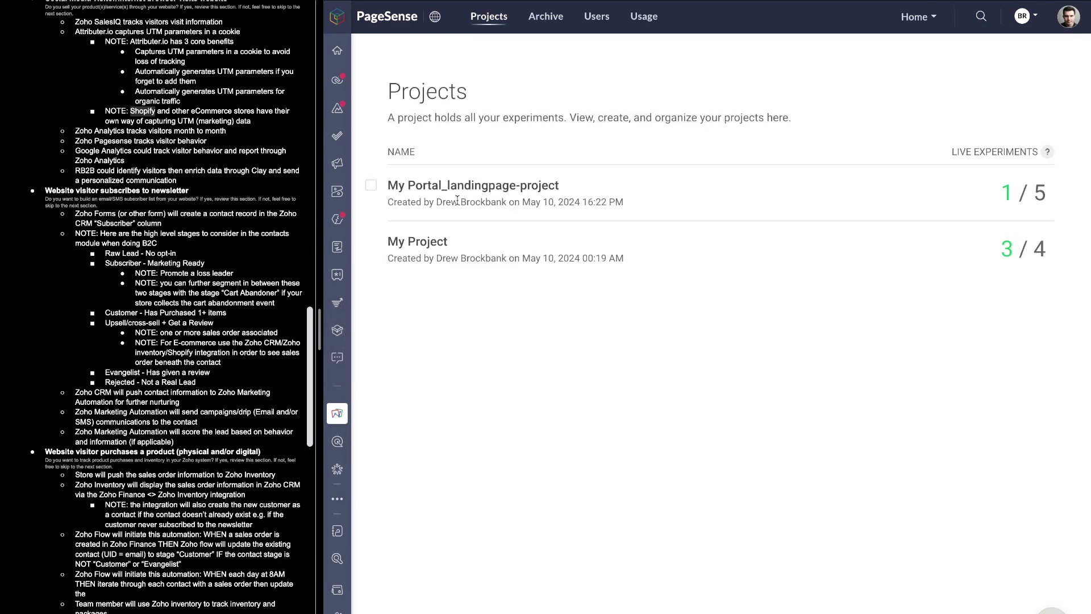
- Open New Heatmap in My Project and view the heatmap report of the website's home page
{"action": "left_click", "coordinate": [418, 241]}
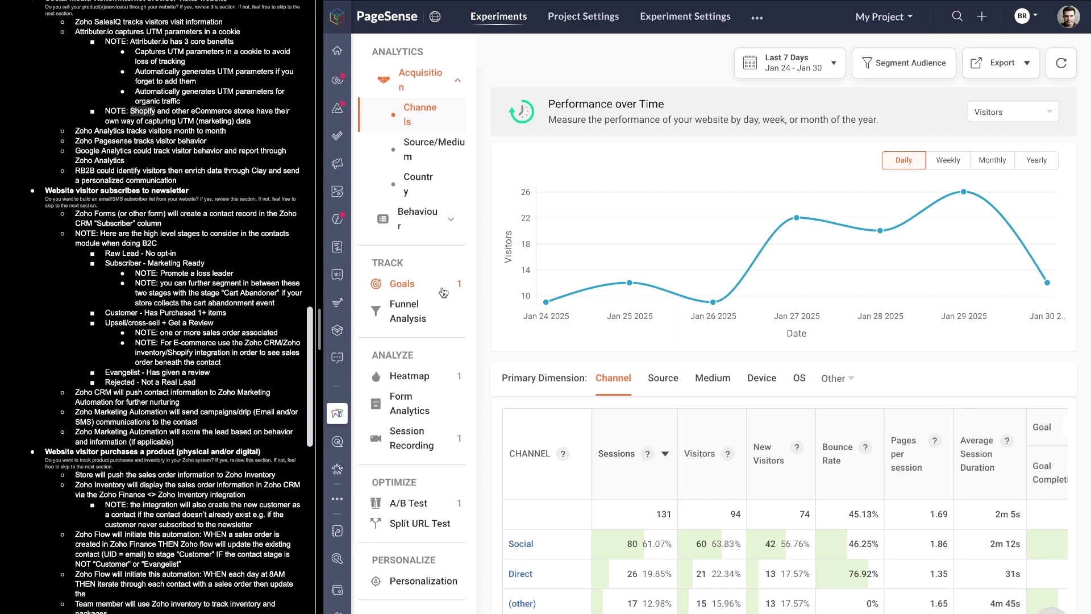
{"action": "left_click", "coordinate": [412, 377]}
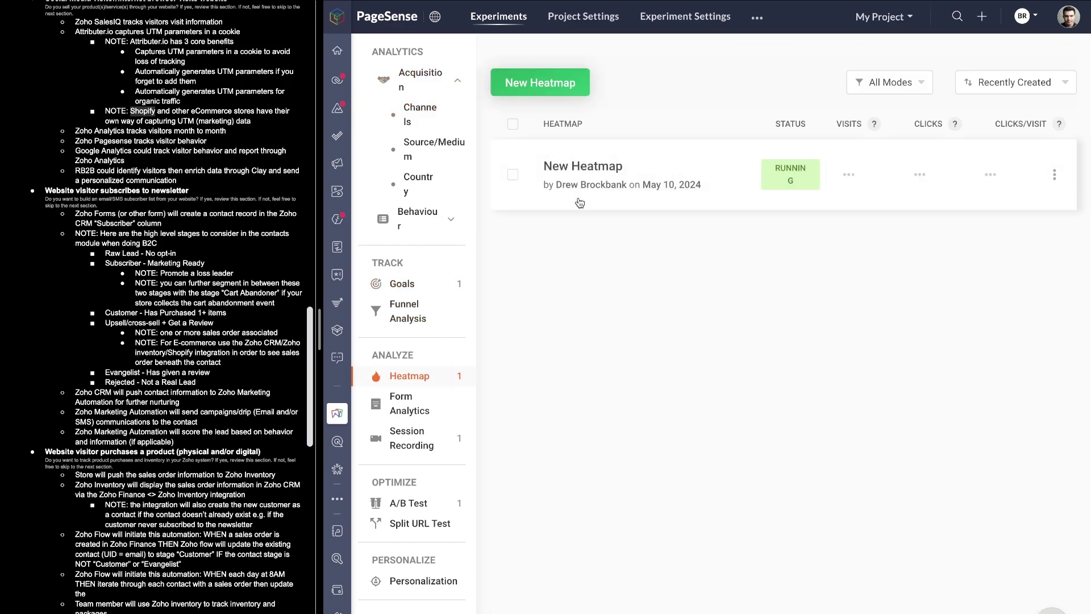
{"action": "left_click", "coordinate": [590, 181]}
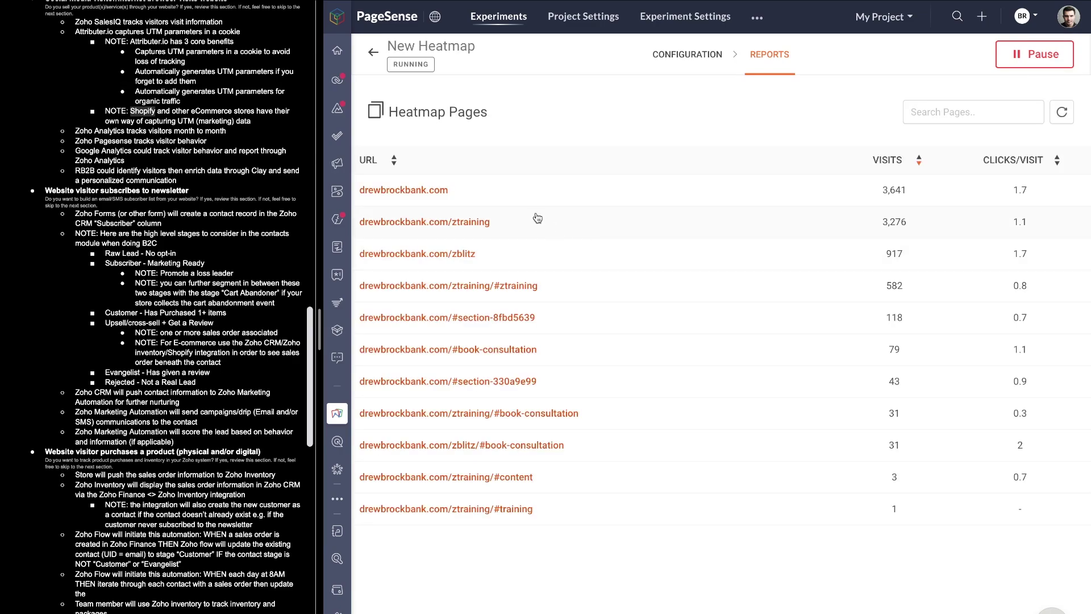
{"action": "left_click", "coordinate": [399, 191]}
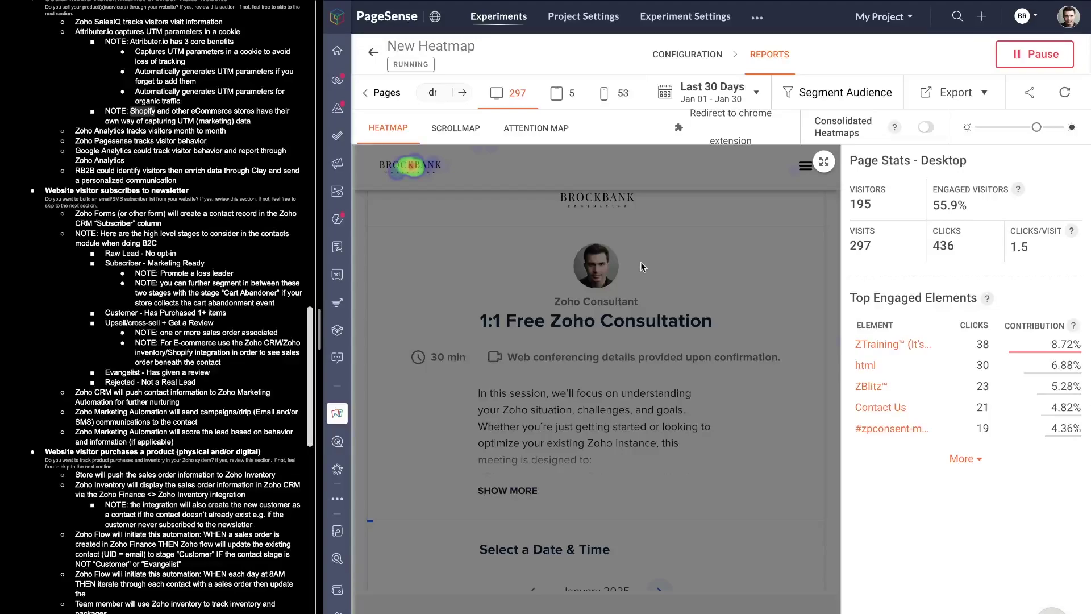
- Expand the desktop heatmap to full view, circle the biz2credit logo and inspect its click data
{"action": "scroll", "coordinate": [500, 221], "scroll_direction": "down", "scroll_amount": 6}
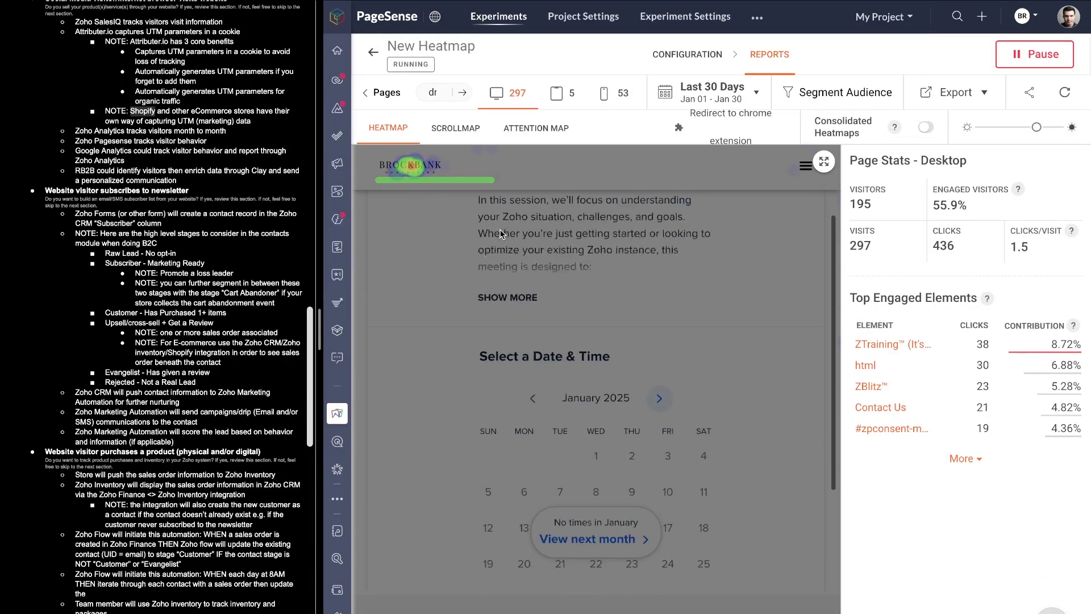
{"action": "left_click", "coordinate": [824, 161]}
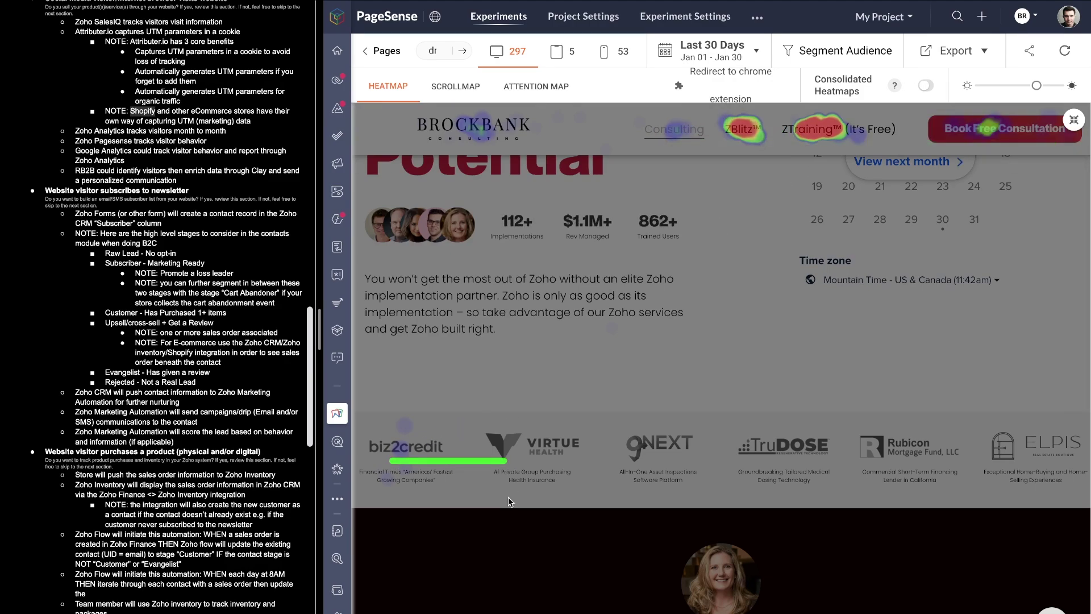
{"action": "scroll", "coordinate": [508, 497], "scroll_direction": "down", "scroll_amount": 2}
{"action": "left_click_drag", "start_coordinate": [469, 339], "coordinate": [403, 339]}
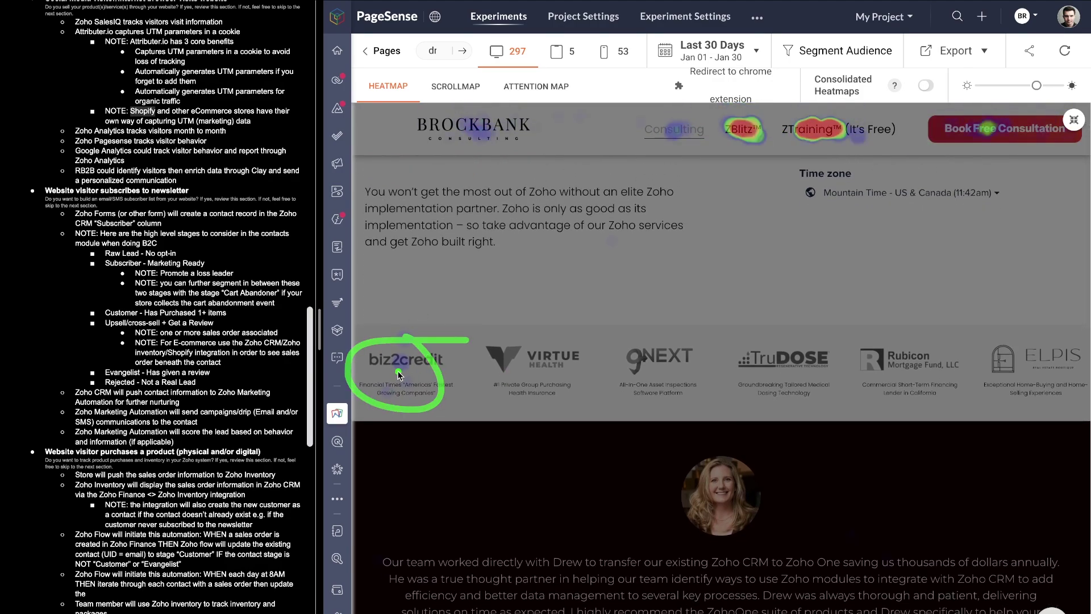
{"action": "mouse_move", "coordinate": [359, 372]}
{"action": "left_mouse_down"}
{"action": "mouse_move", "coordinate": [446, 374]}
{"action": "mouse_move", "coordinate": [432, 344]}
{"action": "mouse_move", "coordinate": [355, 407]}
{"action": "mouse_move", "coordinate": [449, 353]}
{"action": "mouse_move", "coordinate": [446, 404]}
{"action": "left_mouse_up"}
{"action": "mouse_move", "coordinate": [405, 365]}
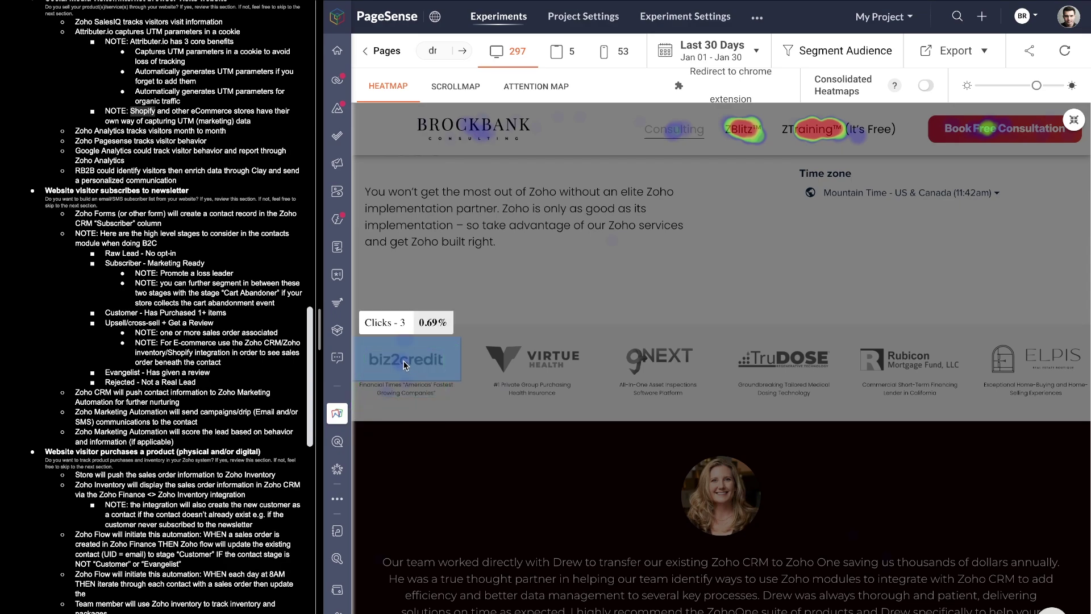
{"action": "left_click_drag", "start_coordinate": [473, 341], "coordinate": [474, 343]}
{"action": "left_click_drag", "start_coordinate": [387, 410], "coordinate": [387, 410]}
{"action": "mouse_move", "coordinate": [472, 328]}
{"action": "left_mouse_down"}
{"action": "mouse_move", "coordinate": [395, 374]}
{"action": "mouse_move", "coordinate": [460, 348]}
{"action": "left_mouse_up"}
- Mark the ZTraining, ZBlitz and Book Free Consultation hotspots in the heatmap's page header while reviewing the sections below
{"action": "mouse_move", "coordinate": [783, 110]}
{"action": "left_mouse_down"}
{"action": "mouse_move", "coordinate": [878, 117]}
{"action": "mouse_move", "coordinate": [846, 137]}
{"action": "left_mouse_up"}
{"action": "mouse_move", "coordinate": [846, 137]}
{"action": "left_click_drag", "start_coordinate": [725, 140], "coordinate": [792, 141]}
{"action": "scroll", "coordinate": [709, 269], "scroll_direction": "down", "scroll_amount": 5}
{"action": "mouse_move", "coordinate": [769, 239]}
{"action": "scroll", "coordinate": [769, 239], "scroll_direction": "down", "scroll_amount": 8}
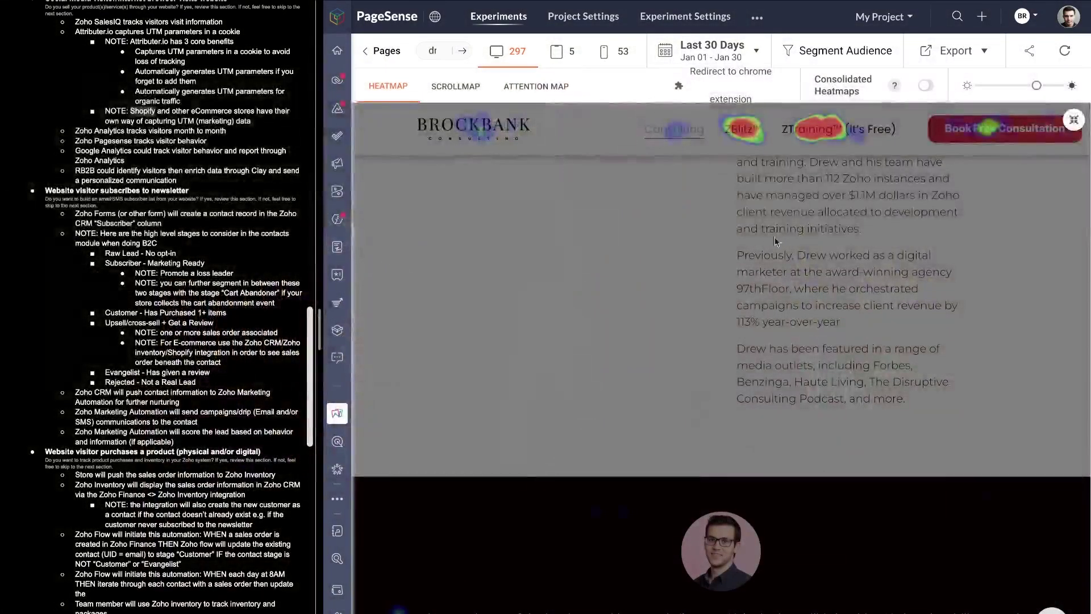
{"action": "left_click_drag", "start_coordinate": [935, 143], "coordinate": [1048, 144]}
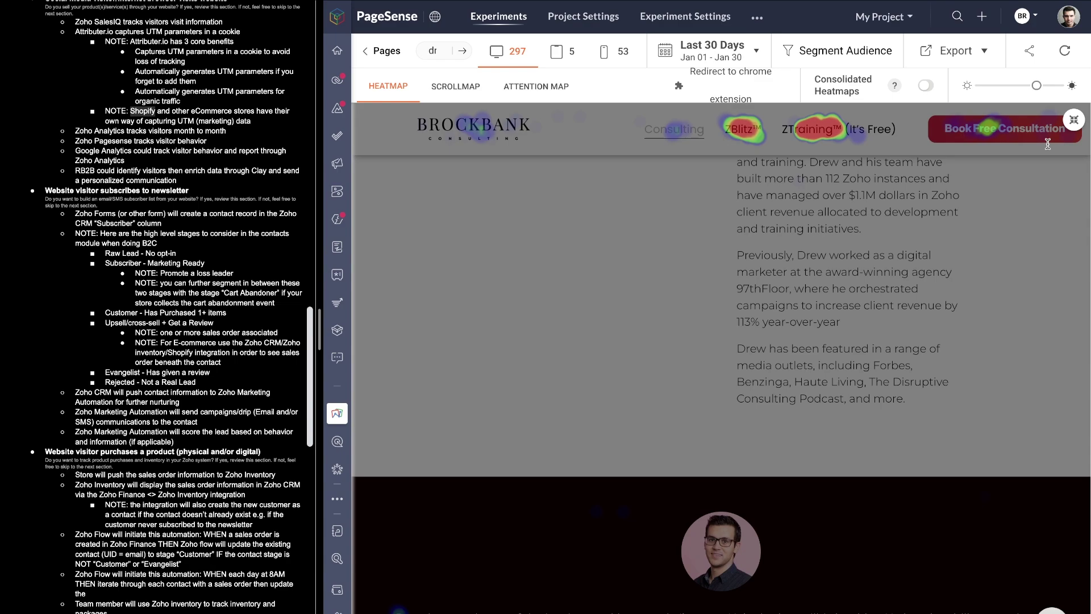
{"action": "left_click", "coordinate": [917, 150]}
{"action": "left_click_drag", "start_coordinate": [918, 154], "coordinate": [1030, 151]}
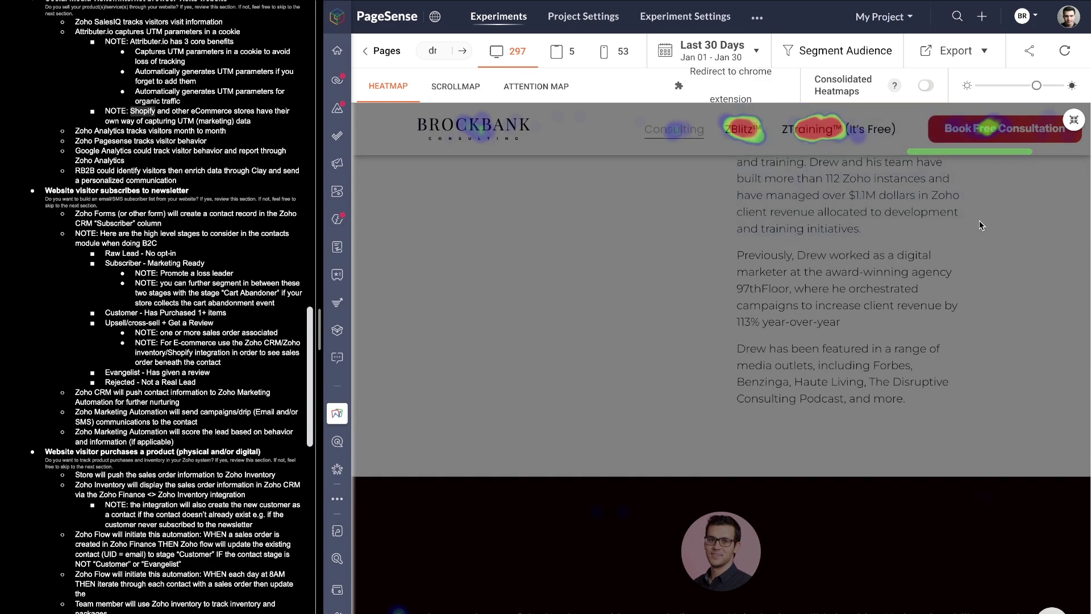
- Return to the start of the heatmap page, underline the header navigation, and examine clicks down to Applications & Industries
{"action": "scroll", "coordinate": [910, 307], "scroll_direction": "up", "scroll_amount": 1}
{"action": "scroll", "coordinate": [910, 306], "scroll_direction": "up", "scroll_amount": 5}
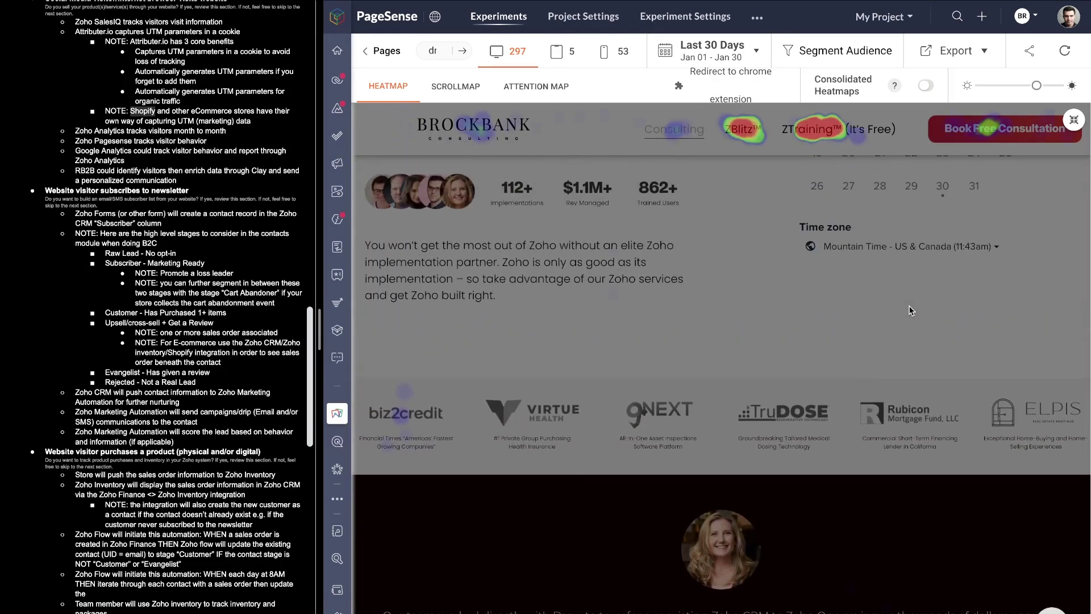
{"action": "scroll", "coordinate": [909, 305], "scroll_direction": "up", "scroll_amount": 3}
{"action": "scroll", "coordinate": [771, 269], "scroll_direction": "up", "scroll_amount": 5}
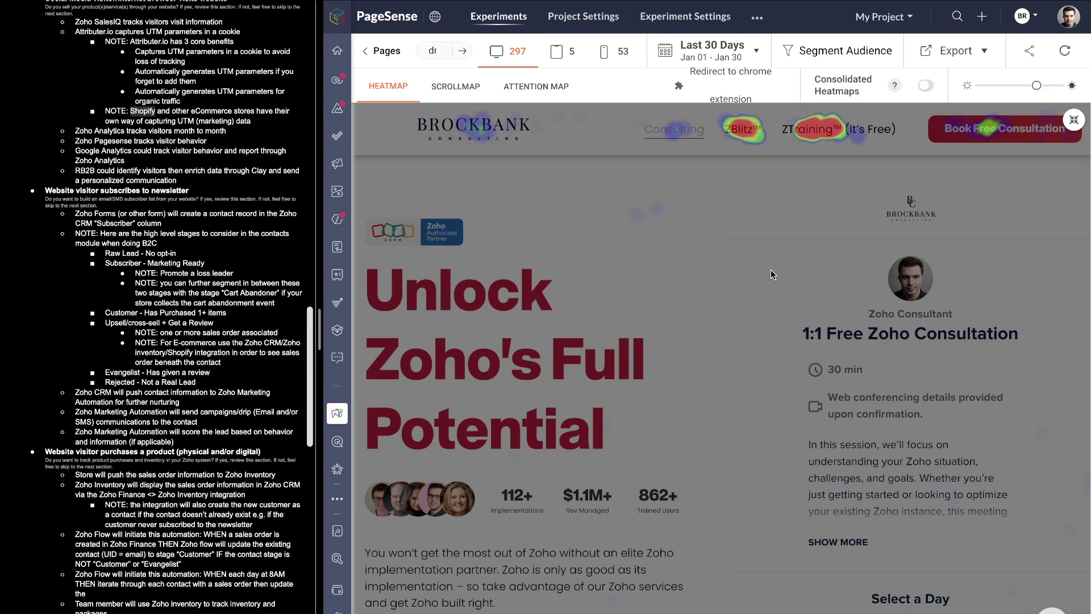
{"action": "left_click_drag", "start_coordinate": [415, 145], "coordinate": [1033, 131]}
{"action": "left_click_drag", "start_coordinate": [525, 152], "coordinate": [907, 148]}
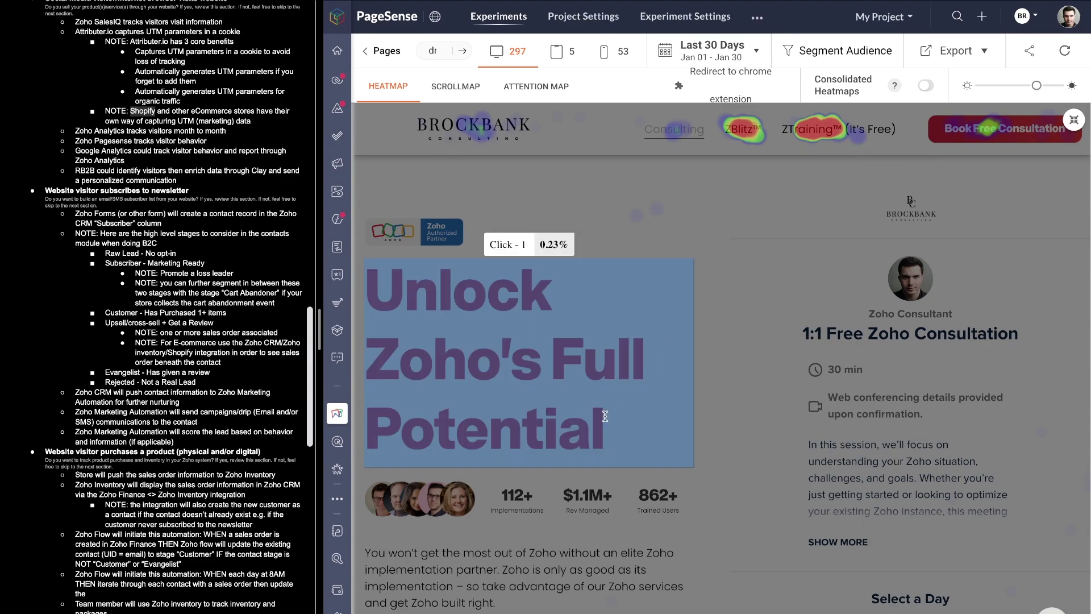
{"action": "scroll", "coordinate": [606, 419], "scroll_direction": "down", "scroll_amount": 10}
{"action": "scroll", "coordinate": [605, 419], "scroll_direction": "down", "scroll_amount": 1}
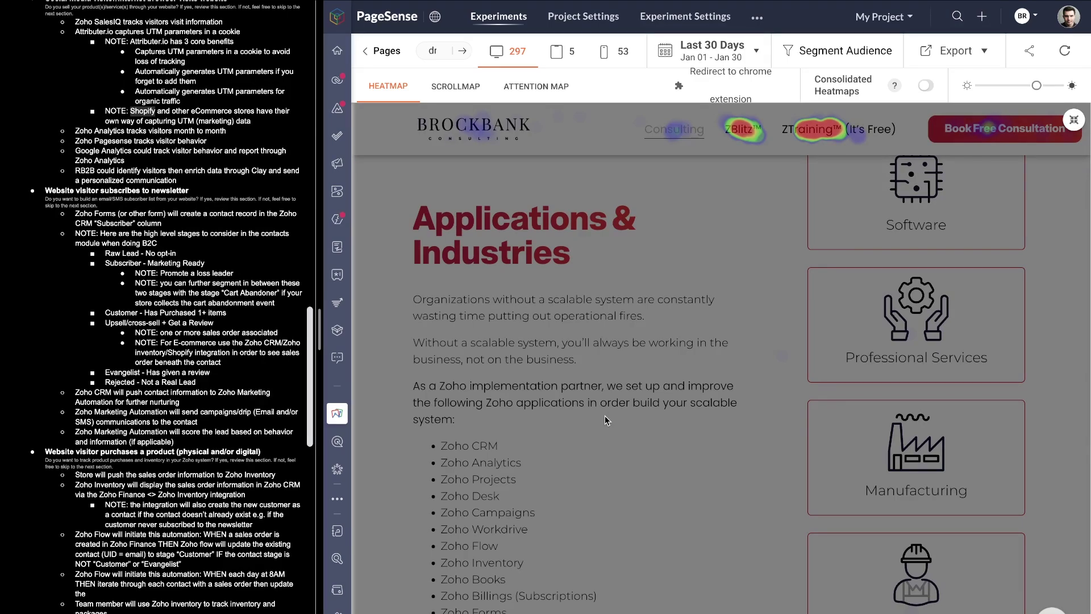
- Switch the home page report to the scrollmap, skim it and circle the hero section
{"action": "left_click", "coordinate": [458, 88]}
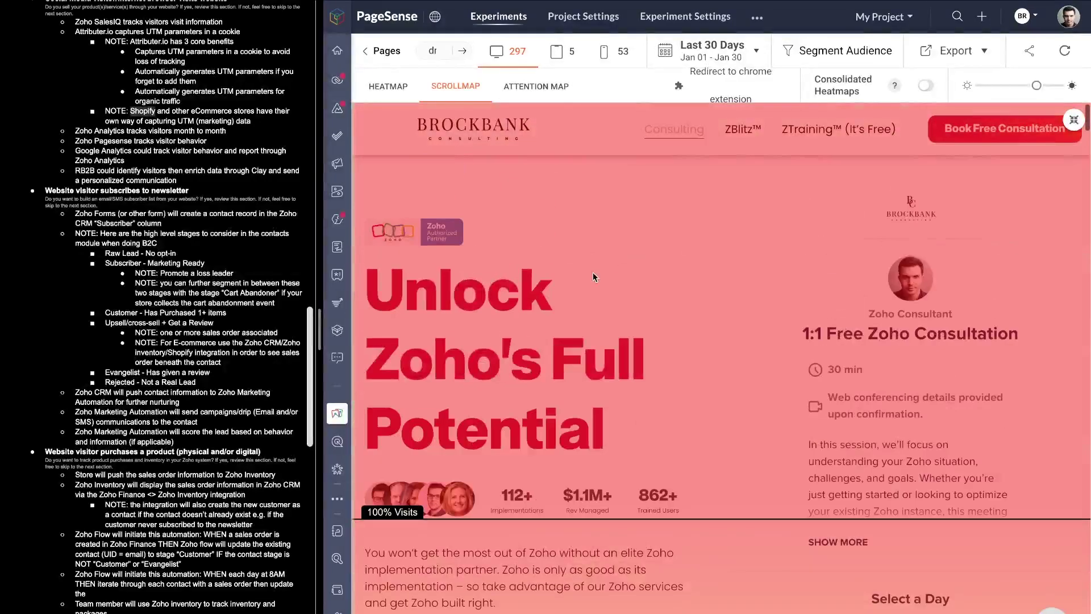
{"action": "scroll", "coordinate": [608, 317], "scroll_direction": "down", "scroll_amount": 4}
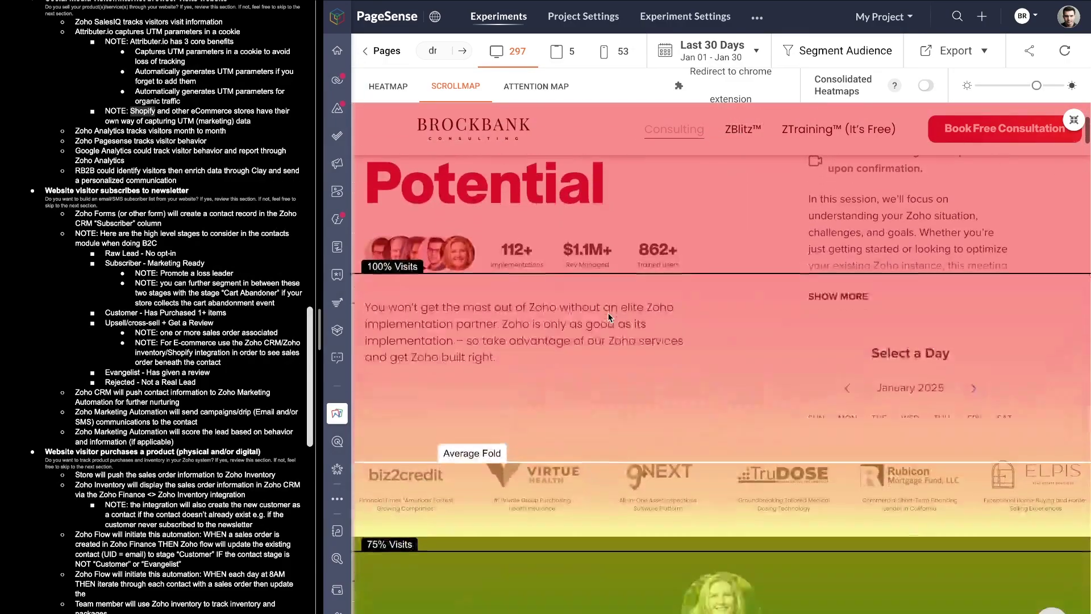
{"action": "scroll", "coordinate": [608, 318], "scroll_direction": "down", "scroll_amount": 10}
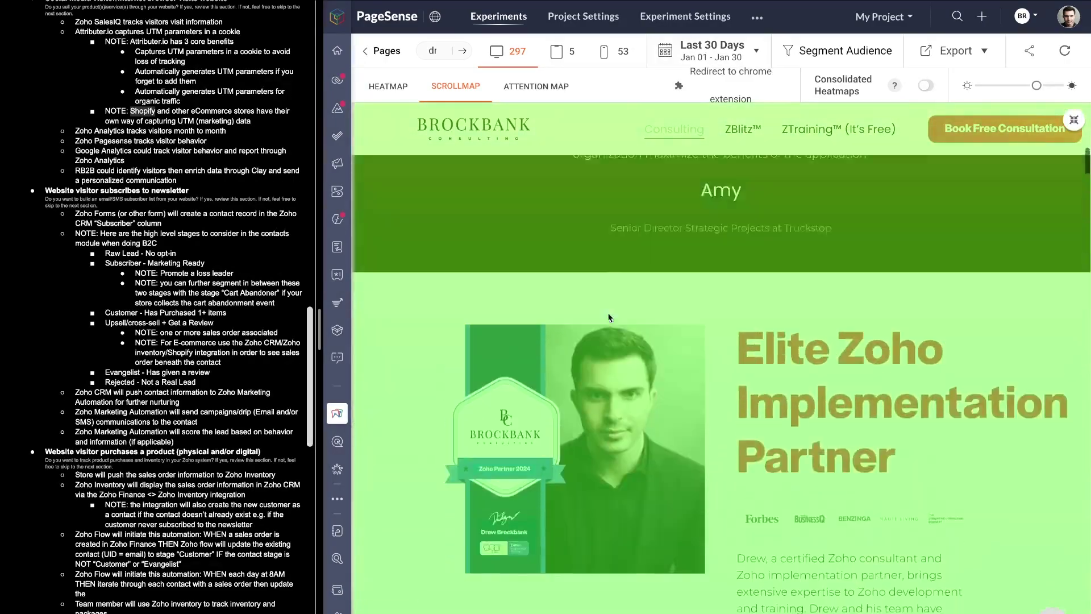
{"action": "scroll", "coordinate": [813, 223], "scroll_direction": "up", "scroll_amount": 18}
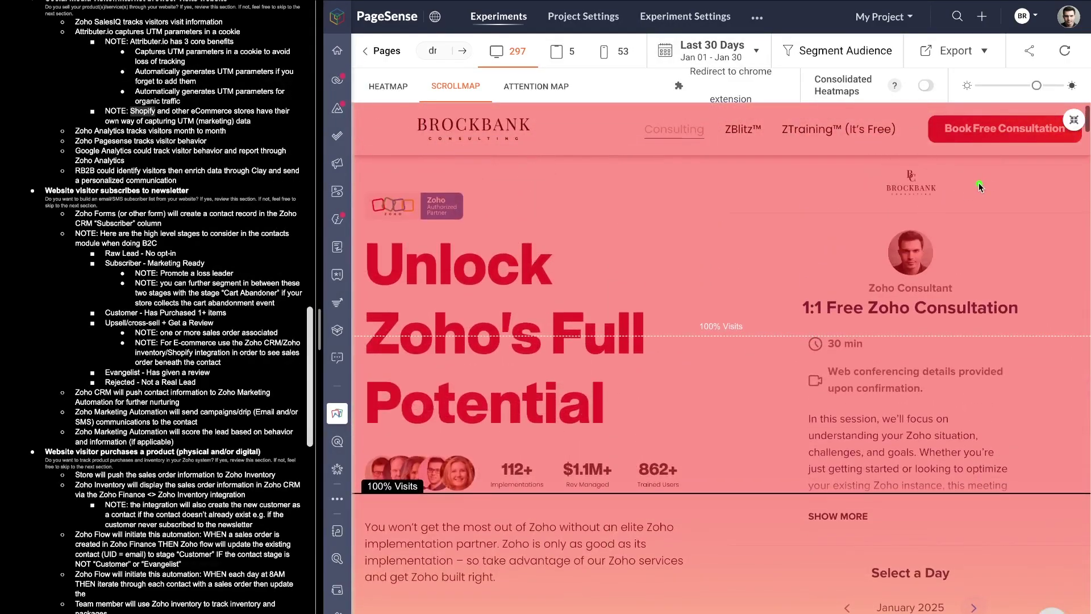
{"action": "mouse_move", "coordinate": [978, 183]}
{"action": "left_mouse_down"}
{"action": "mouse_move", "coordinate": [348, 364]}
{"action": "mouse_move", "coordinate": [697, 171]}
{"action": "left_mouse_up"}
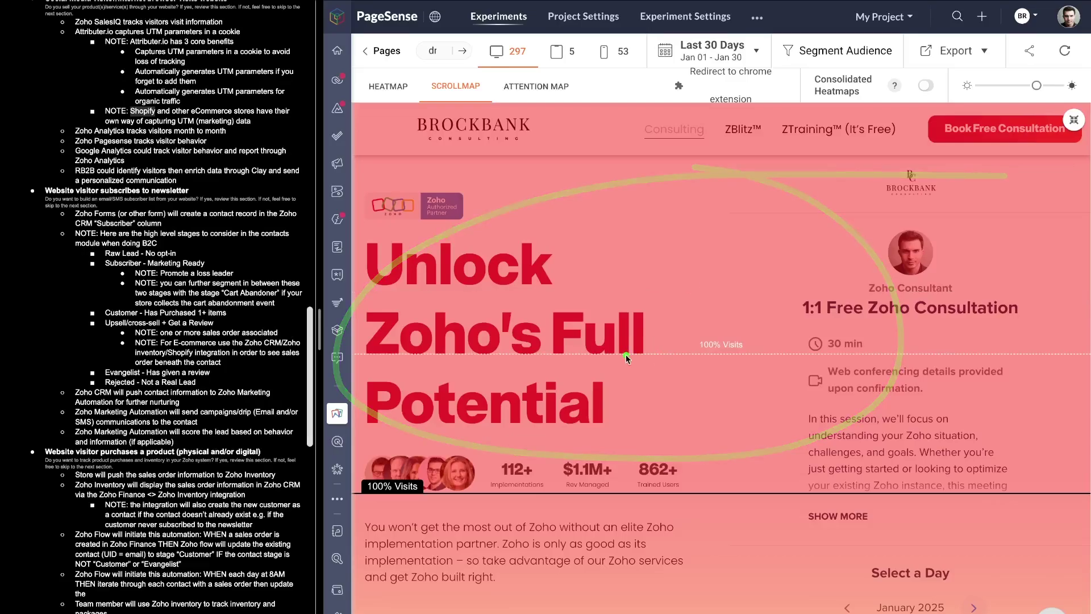
{"action": "left_click_drag", "start_coordinate": [627, 357], "coordinate": [790, 354]}
- Examine visitor drop-off along the scrollmap and underline the 75% Visits and 55% Visits markers
{"action": "scroll", "coordinate": [626, 459], "scroll_direction": "down", "scroll_amount": 3}
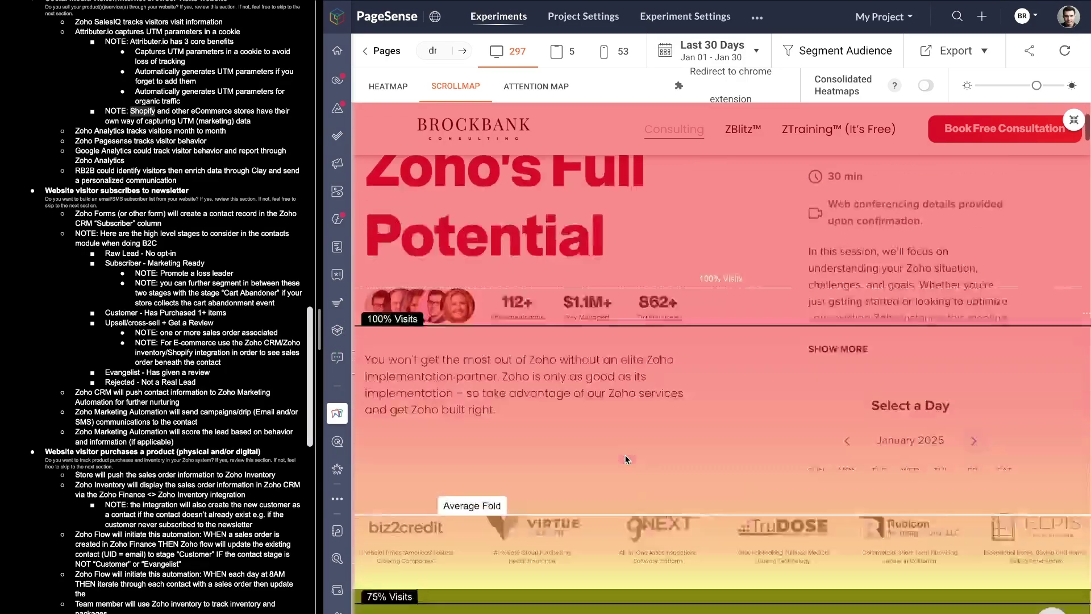
{"action": "scroll", "coordinate": [625, 459], "scroll_direction": "down", "scroll_amount": 6}
{"action": "scroll", "coordinate": [625, 459], "scroll_direction": "up", "scroll_amount": 2}
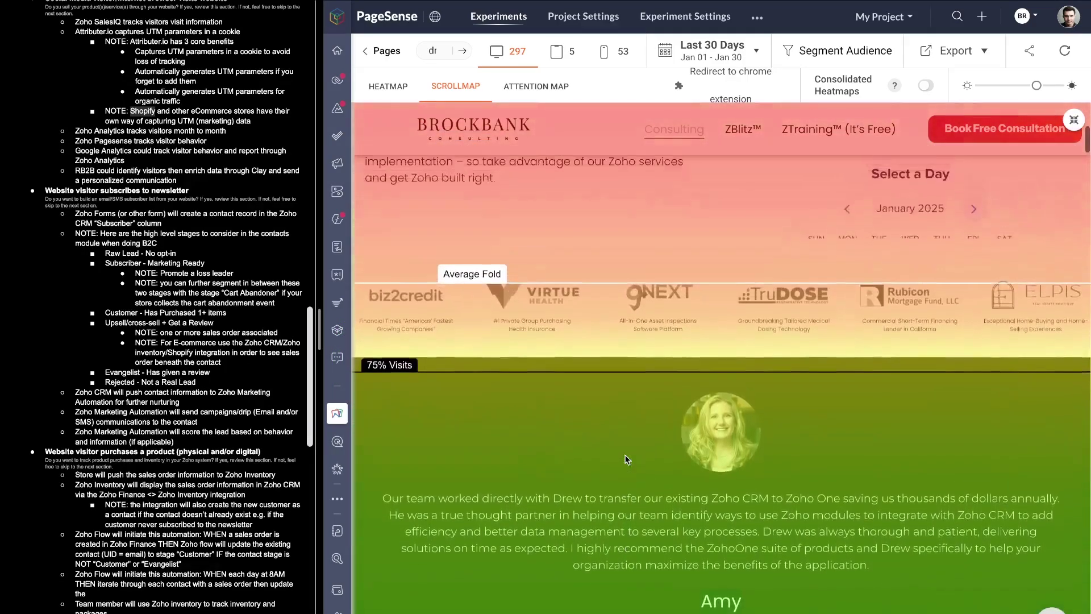
{"action": "scroll", "coordinate": [625, 455], "scroll_direction": "up", "scroll_amount": 8}
{"action": "scroll", "coordinate": [625, 455], "scroll_direction": "down", "scroll_amount": 10}
{"action": "scroll", "coordinate": [360, 216], "scroll_direction": "up", "scroll_amount": 4}
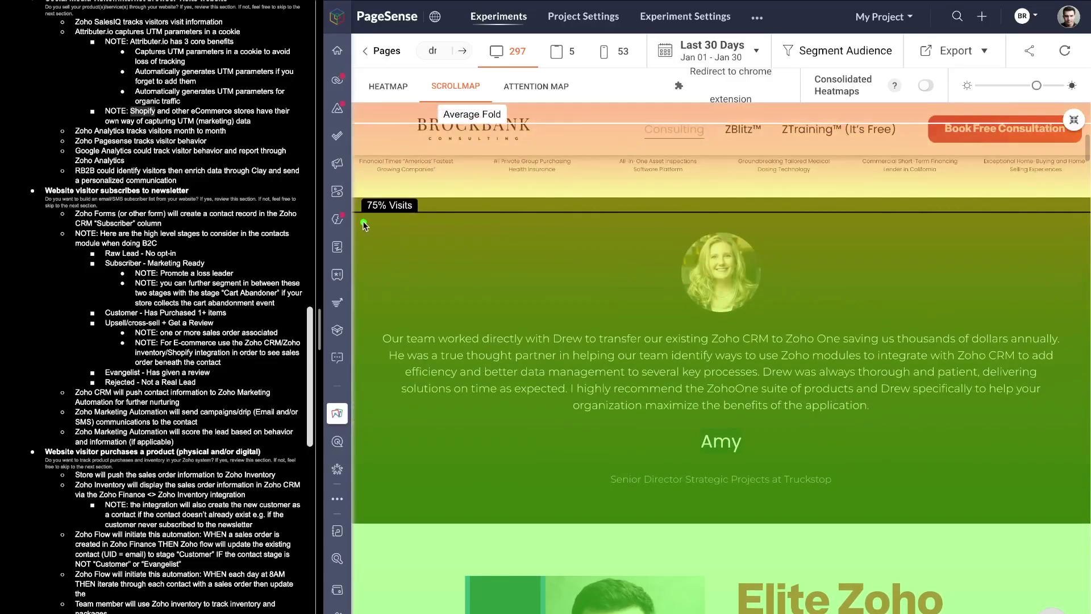
{"action": "left_click_drag", "start_coordinate": [364, 224], "coordinate": [493, 226]}
{"action": "scroll", "coordinate": [502, 268], "scroll_direction": "down", "scroll_amount": 8}
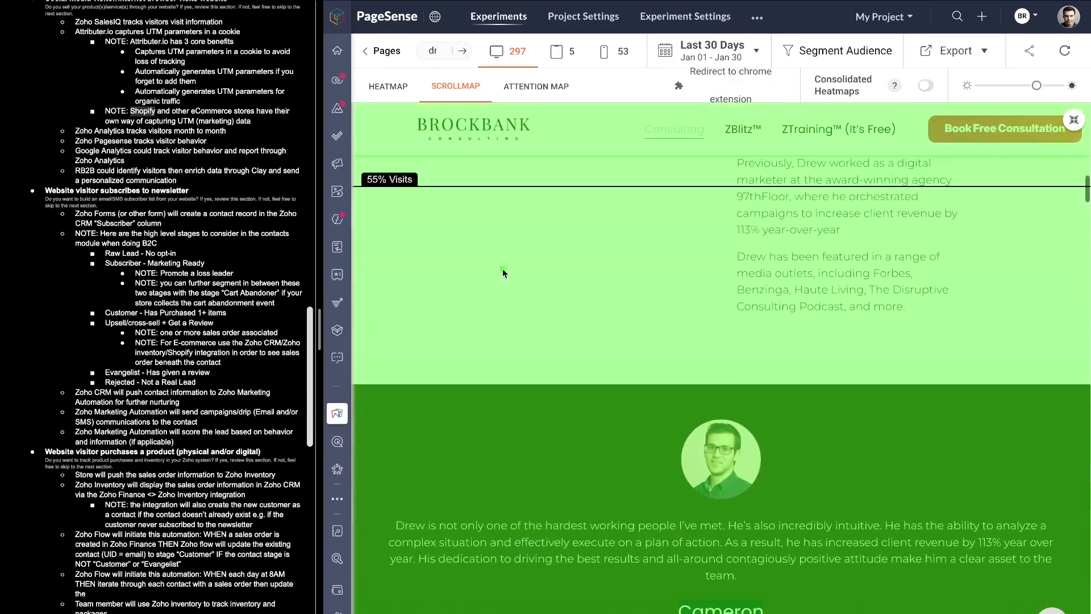
{"action": "left_click_drag", "start_coordinate": [359, 196], "coordinate": [493, 196]}
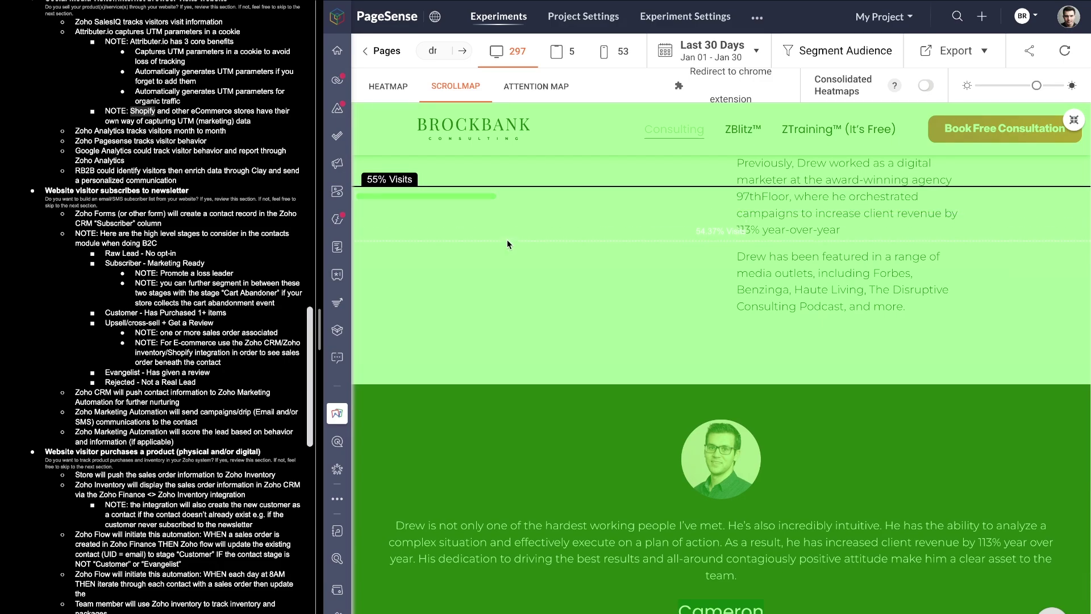
- Compare the scrollmap's hero section with the first testimonial section by circling each one
{"action": "scroll", "coordinate": [507, 240], "scroll_direction": "up", "scroll_amount": 10}
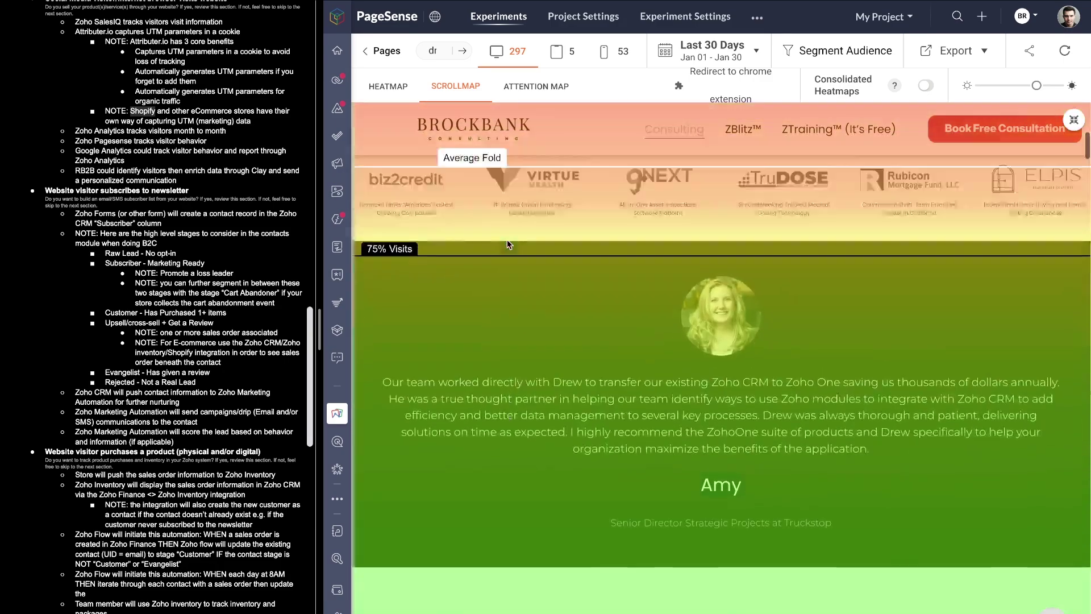
{"action": "scroll", "coordinate": [508, 240], "scroll_direction": "up", "scroll_amount": 2}
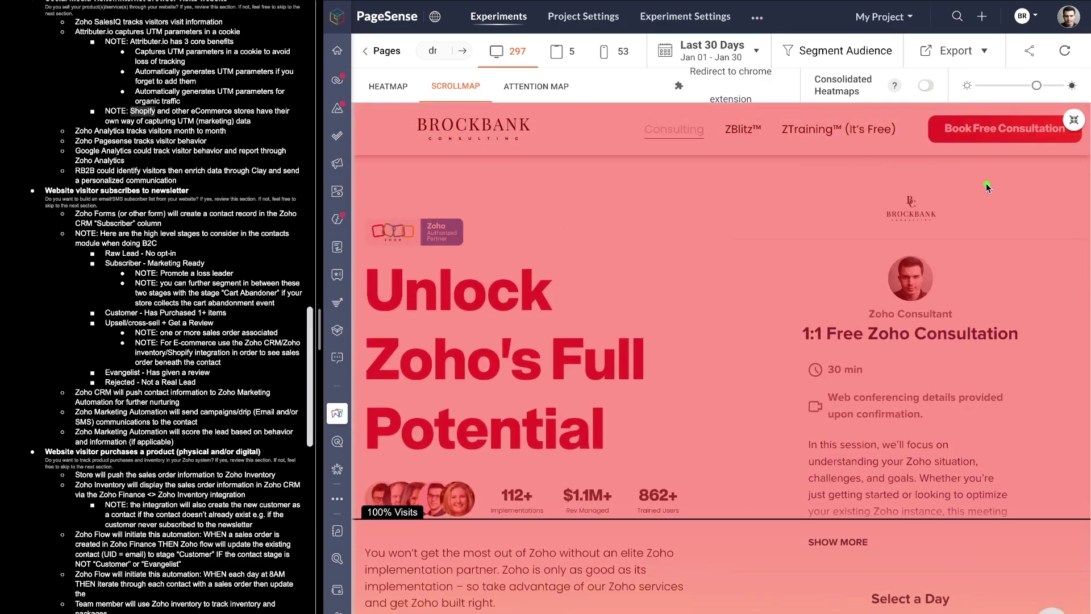
{"action": "mouse_move", "coordinate": [986, 183]}
{"action": "left_mouse_down"}
{"action": "mouse_move", "coordinate": [804, 203]}
{"action": "mouse_move", "coordinate": [653, 170]}
{"action": "left_mouse_up"}
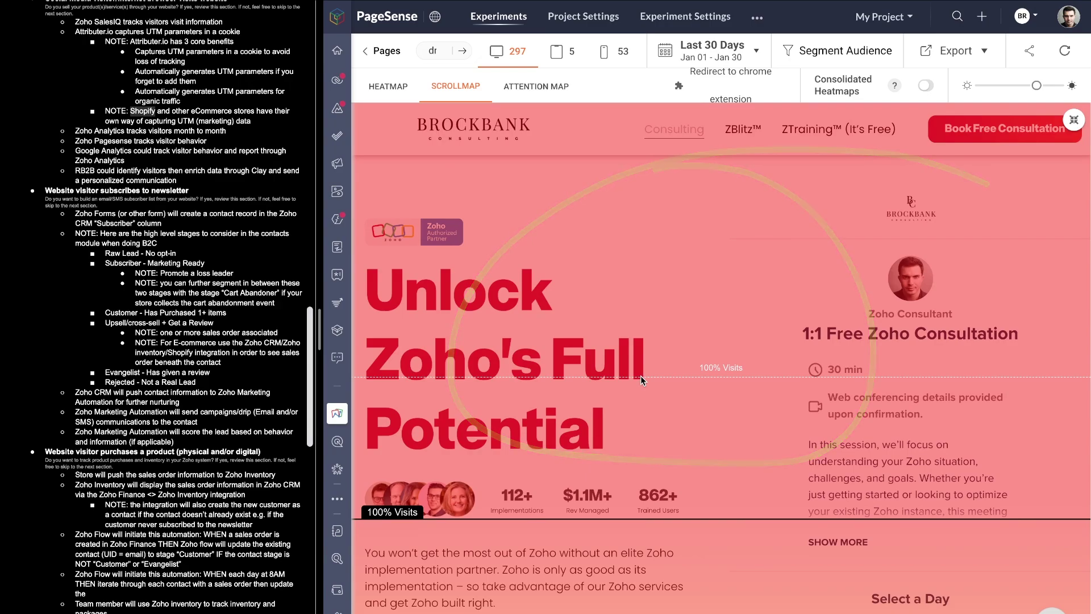
{"action": "scroll", "coordinate": [641, 377], "scroll_direction": "down", "scroll_amount": 10}
{"action": "left_click_drag", "start_coordinate": [767, 180], "coordinate": [904, 266]}
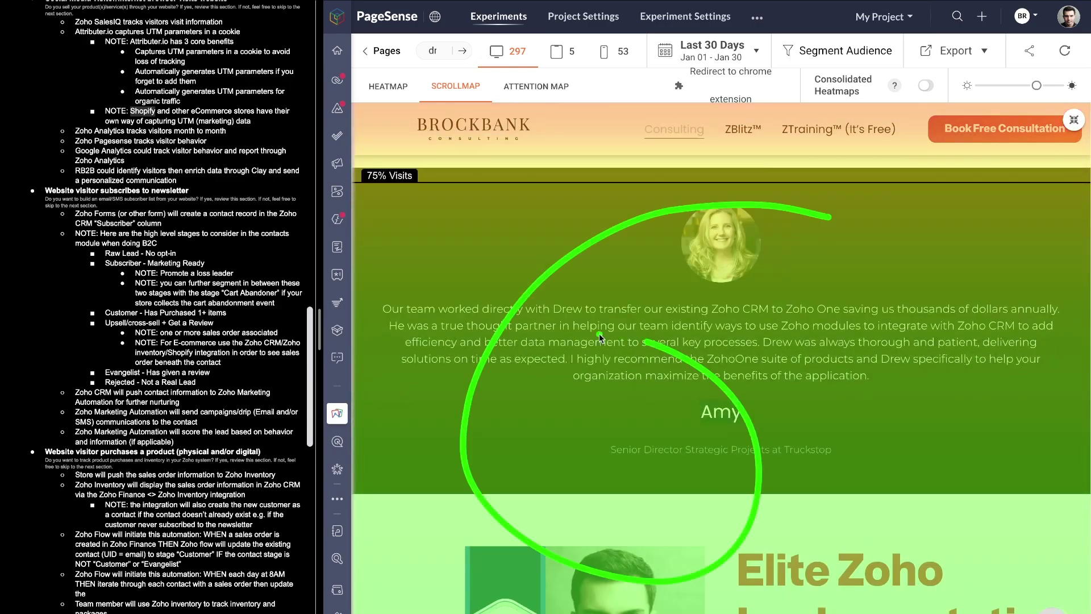
{"action": "scroll", "coordinate": [770, 264], "scroll_direction": "up", "scroll_amount": 10}
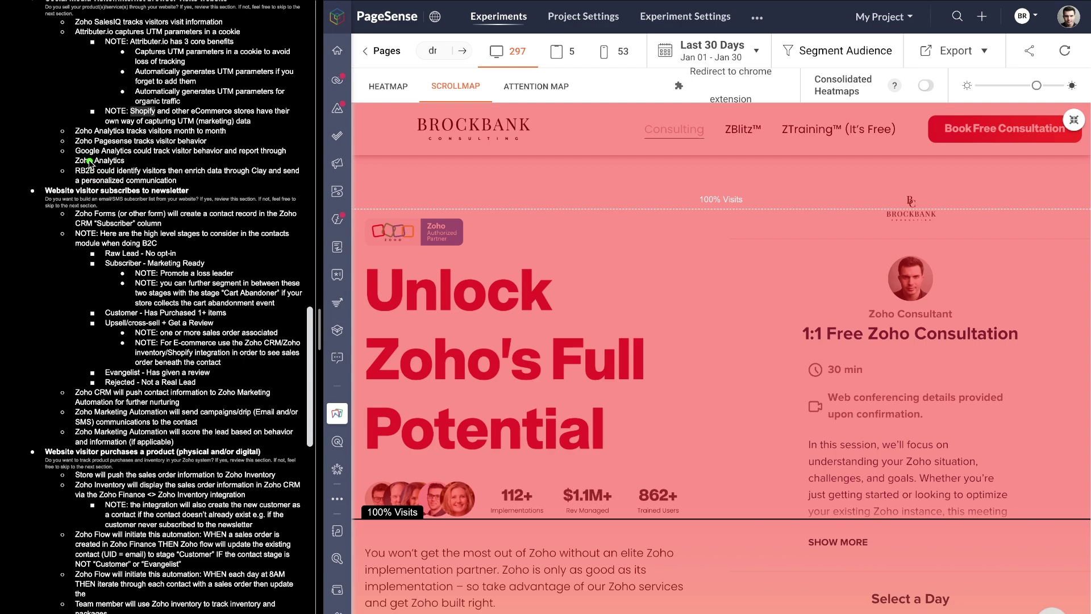
- Mark the note about Google Analytics reporting through Zoho Analytics in the process document and circle the scrollmap's hero area
{"action": "left_click_drag", "start_coordinate": [83, 150], "coordinate": [227, 151]}
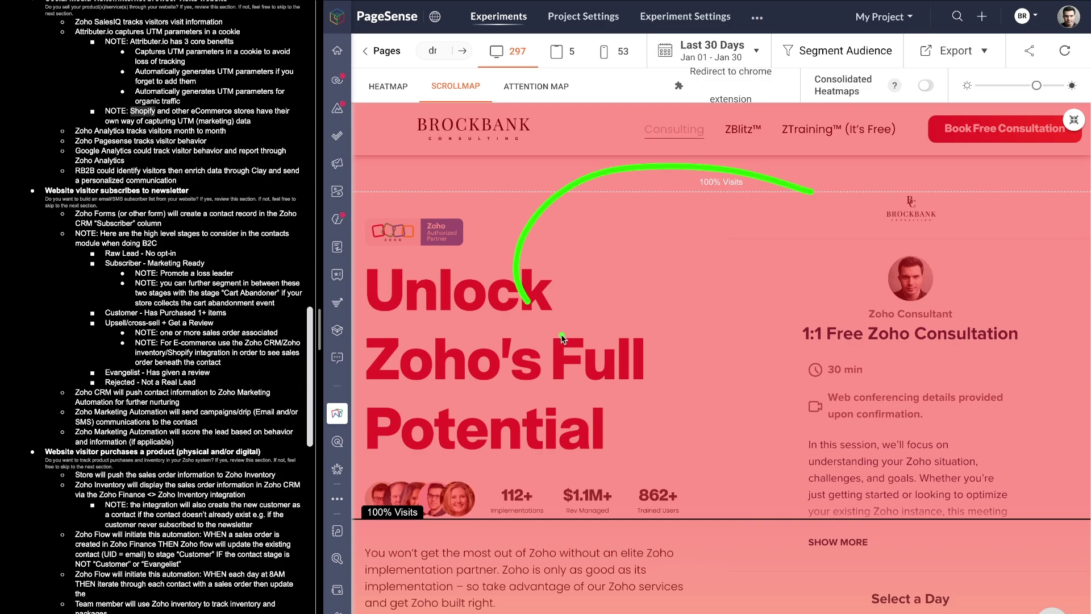
{"action": "left_click_drag", "start_coordinate": [562, 339], "coordinate": [597, 218]}
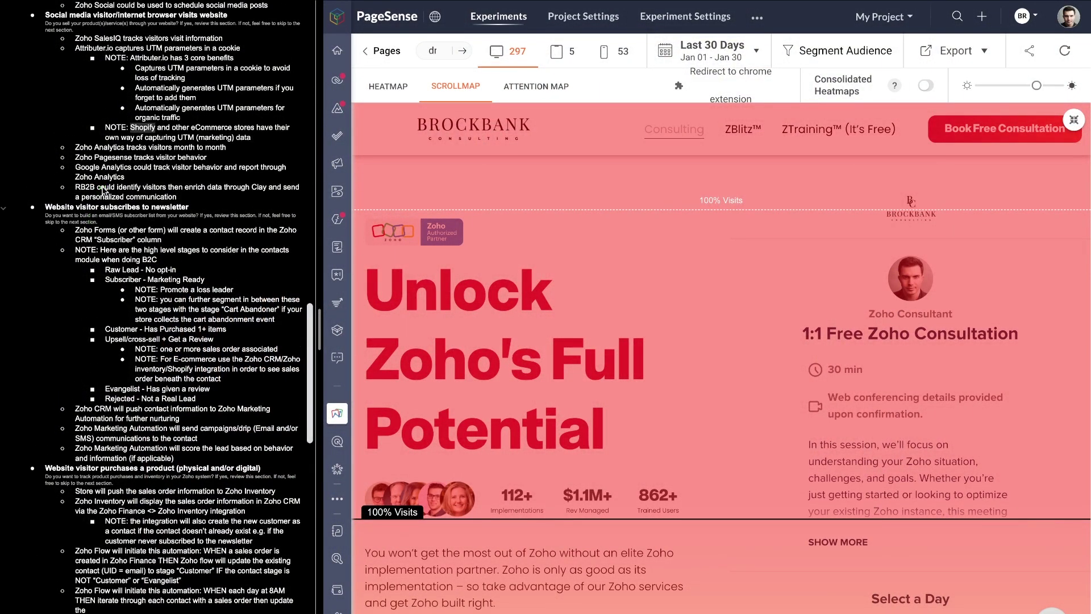
{"action": "scroll", "coordinate": [104, 192], "scroll_direction": "down", "scroll_amount": 1}
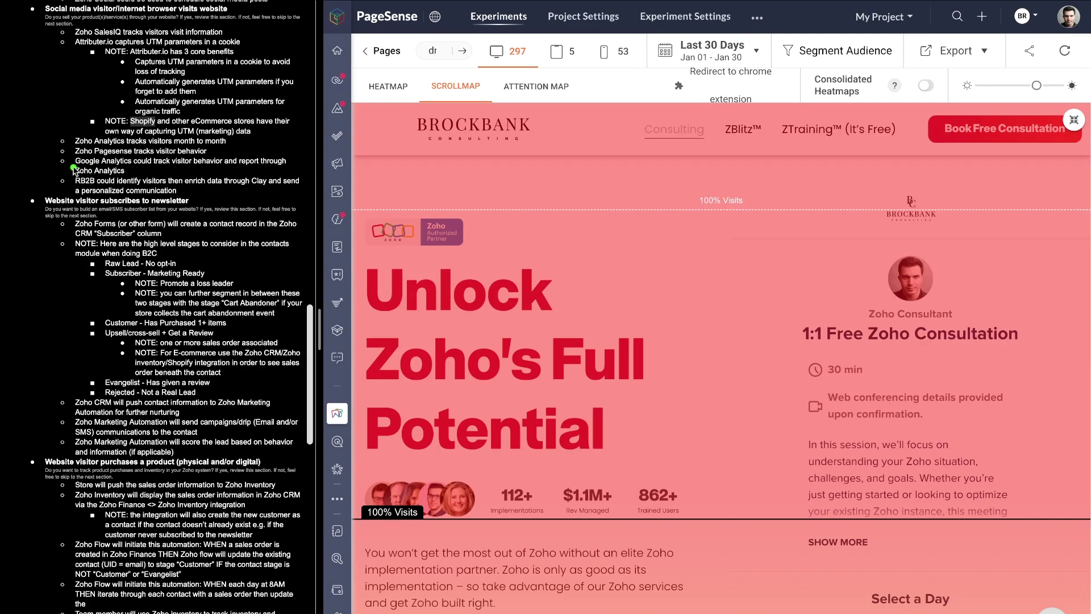
{"action": "left_click_drag", "start_coordinate": [134, 167], "coordinate": [248, 168]}
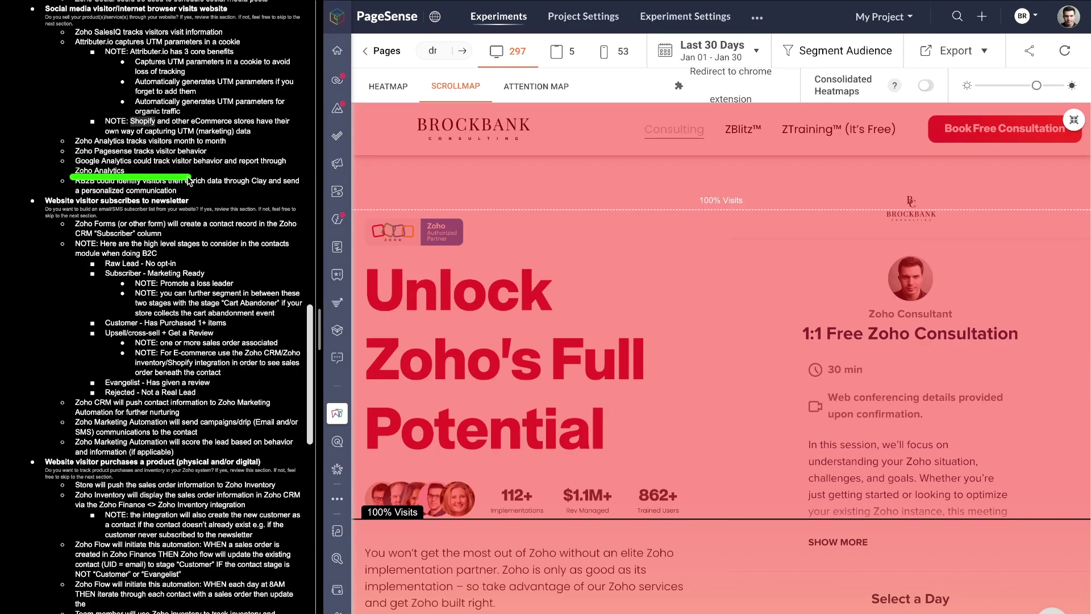
- Switch to Zoho Analytics, open the data import sources and circle Google Analytics 4 (GA4) and Google Ads
{"action": "mouse_move", "coordinate": [582, 30]}
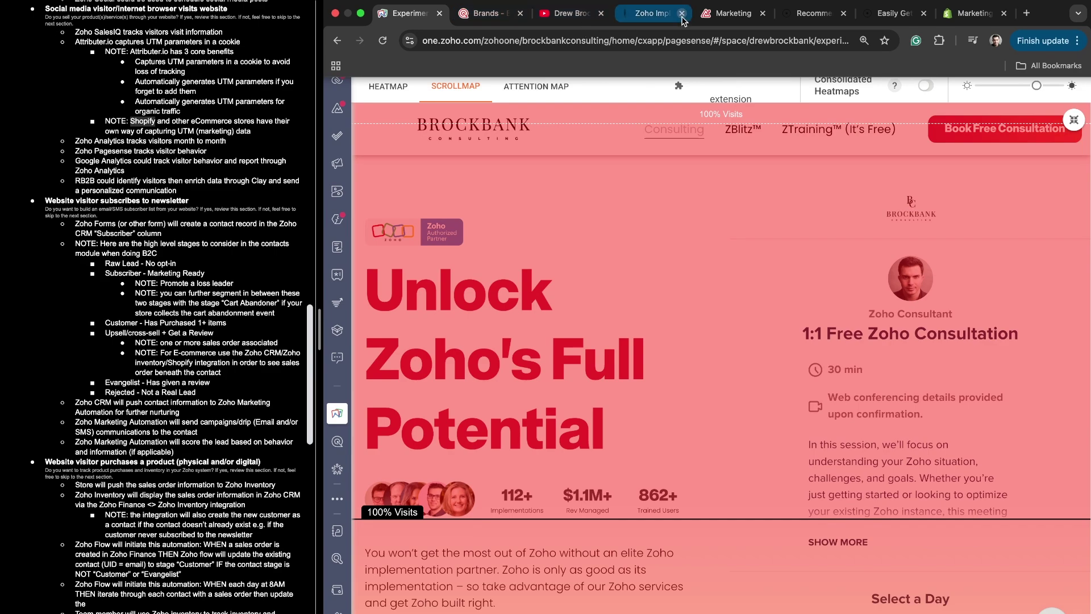
{"action": "left_click", "coordinate": [733, 13]}
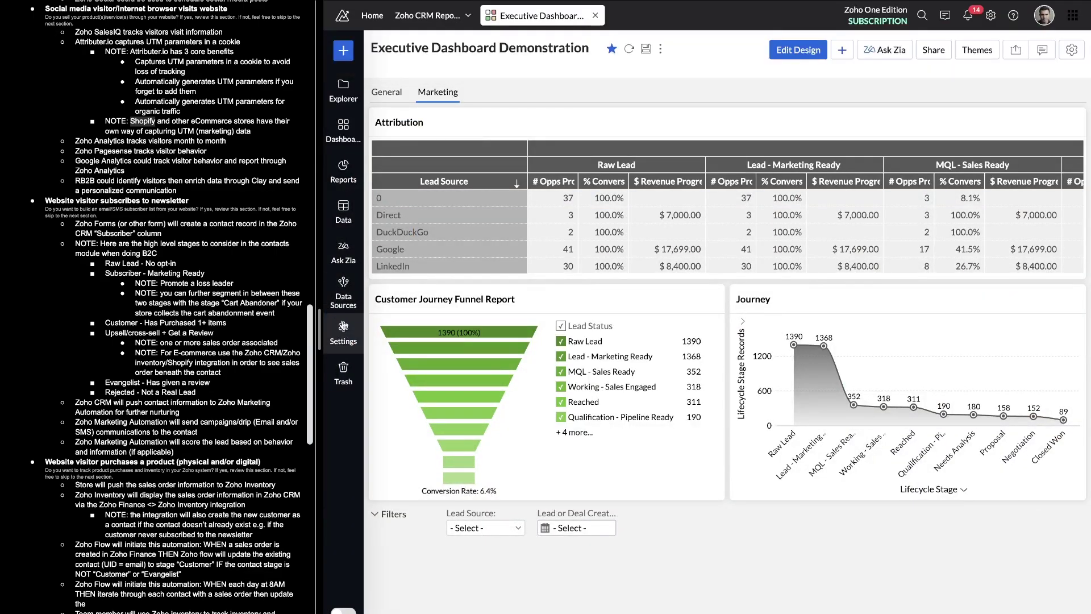
{"action": "left_click", "coordinate": [343, 293]}
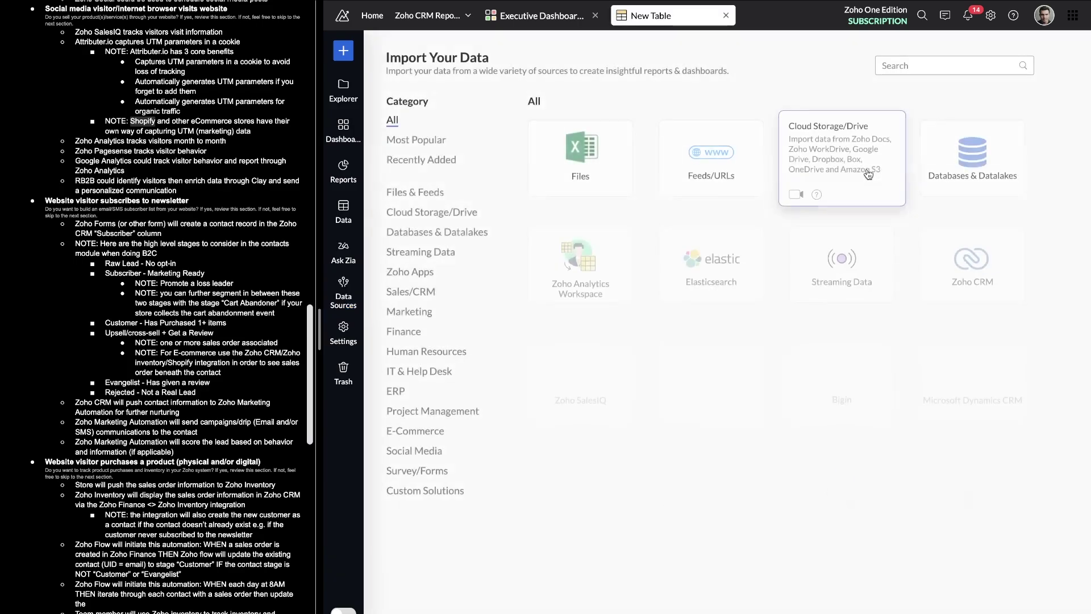
{"action": "scroll", "coordinate": [762, 296], "scroll_direction": "down", "scroll_amount": 5}
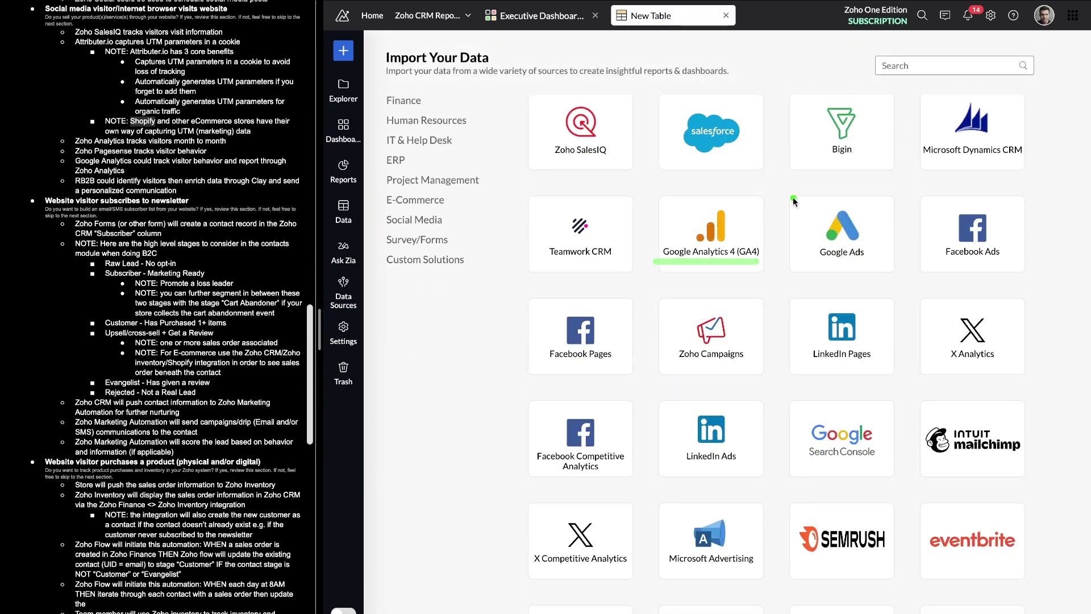
{"action": "mouse_move", "coordinate": [841, 182]}
{"action": "left_mouse_down"}
{"action": "mouse_move", "coordinate": [721, 180]}
{"action": "mouse_move", "coordinate": [864, 287]}
{"action": "mouse_move", "coordinate": [857, 170]}
{"action": "left_mouse_up"}
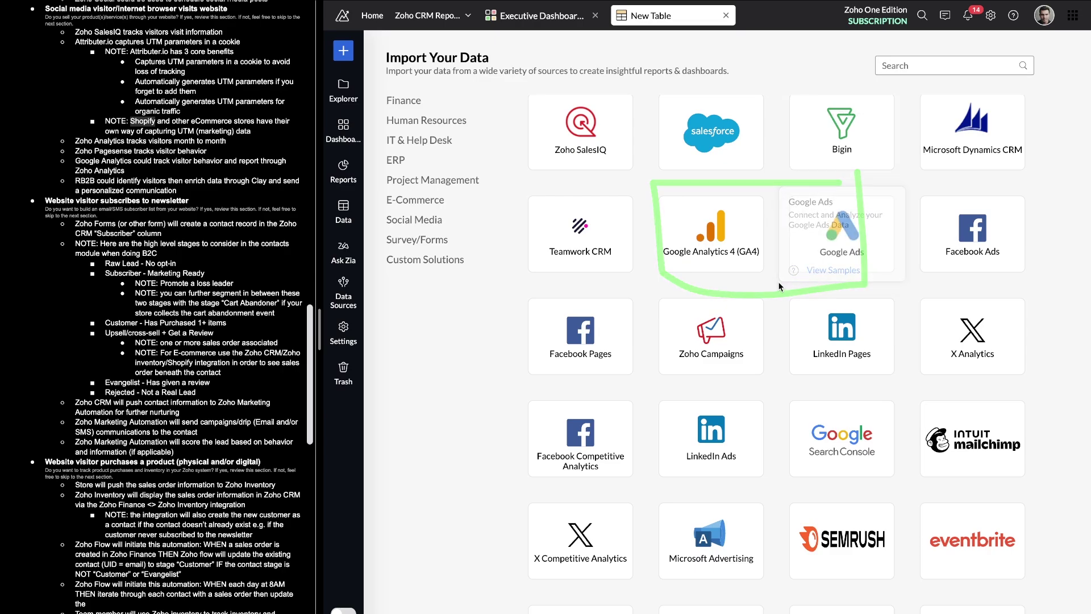
- Browse the Zoho Analytics import sources and mark the marketing connectors HubSpot Marketing, Klaviyo, Instagram Ads and YouTube Ads
{"action": "scroll", "coordinate": [775, 257], "scroll_direction": "down", "scroll_amount": 15}
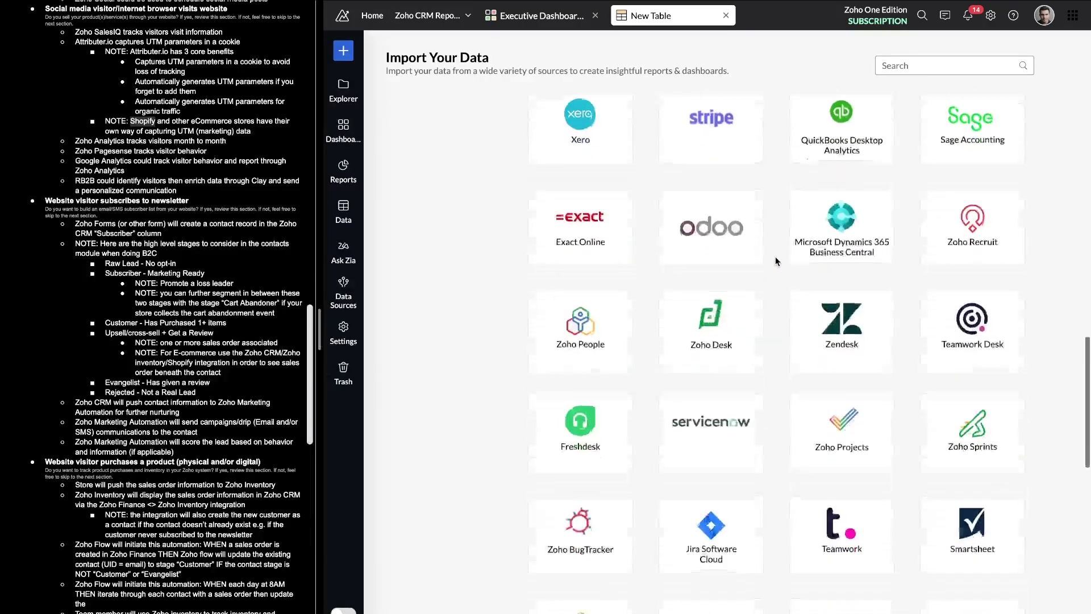
{"action": "scroll", "coordinate": [776, 257], "scroll_direction": "up", "scroll_amount": 7}
{"action": "left_click_drag", "start_coordinate": [645, 233], "coordinate": [761, 238]}
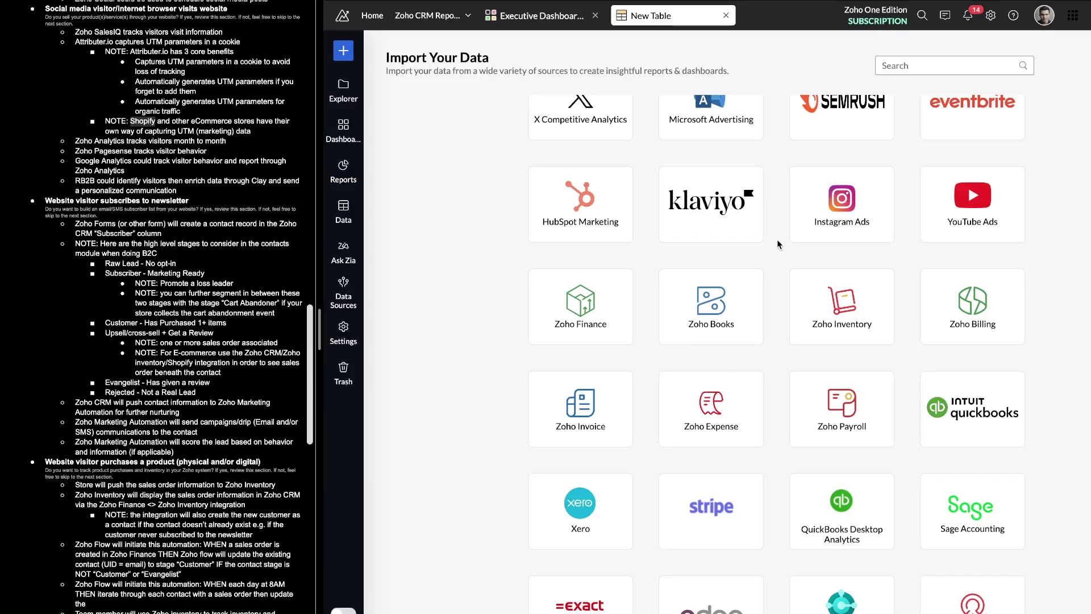
{"action": "mouse_move", "coordinate": [600, 208]}
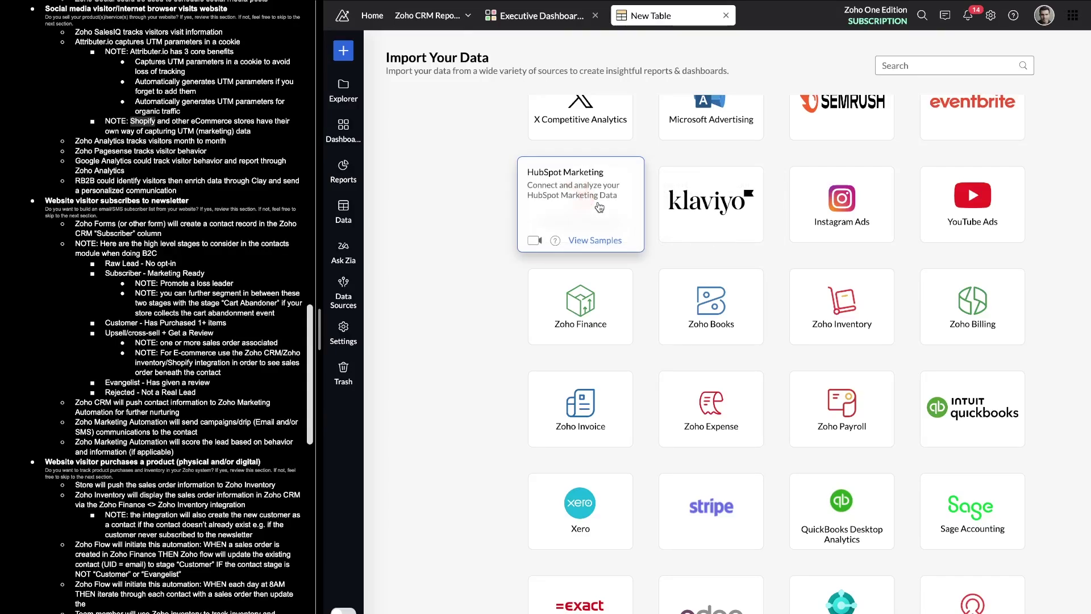
{"action": "mouse_move", "coordinate": [956, 169]}
{"action": "left_mouse_down"}
{"action": "mouse_move", "coordinate": [544, 367]}
{"action": "mouse_move", "coordinate": [748, 184]}
{"action": "left_mouse_up"}
{"action": "scroll", "coordinate": [748, 184], "scroll_direction": "up", "scroll_amount": 10}
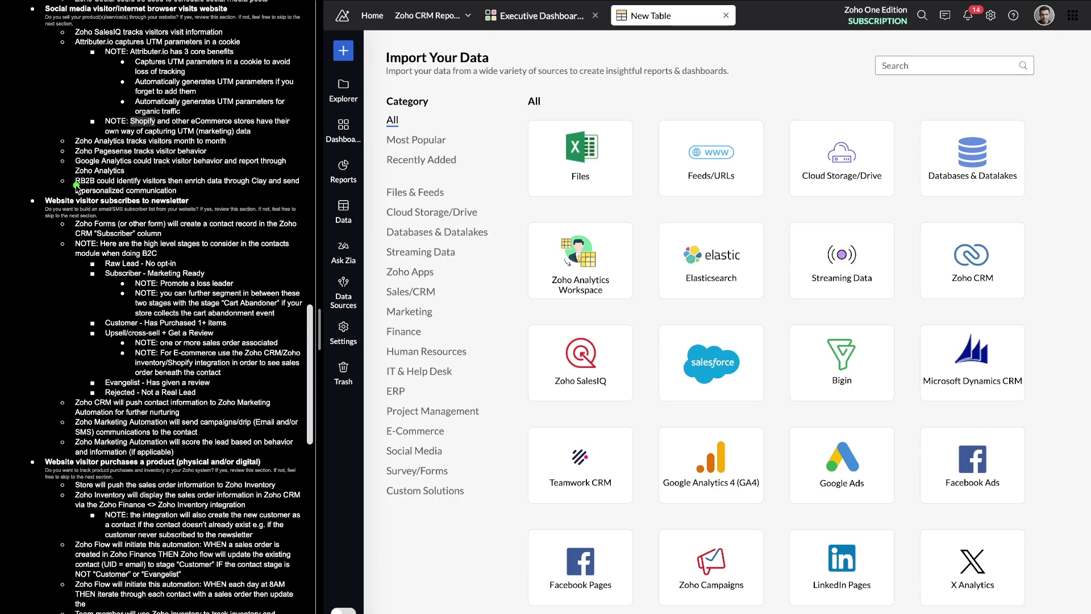
- Underline the process document's note about RB2B identifying visitors, enriching data through Clay and sending a personalized communication
{"action": "left_click_drag", "start_coordinate": [120, 189], "coordinate": [251, 187]}
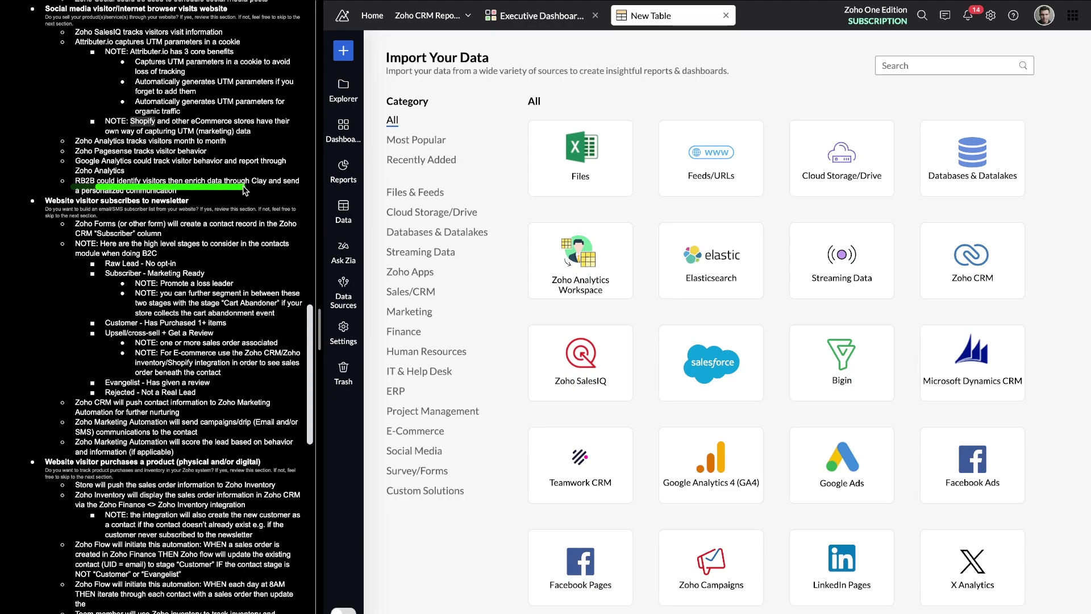
{"action": "left_click_drag", "start_coordinate": [175, 184], "coordinate": [286, 185]}
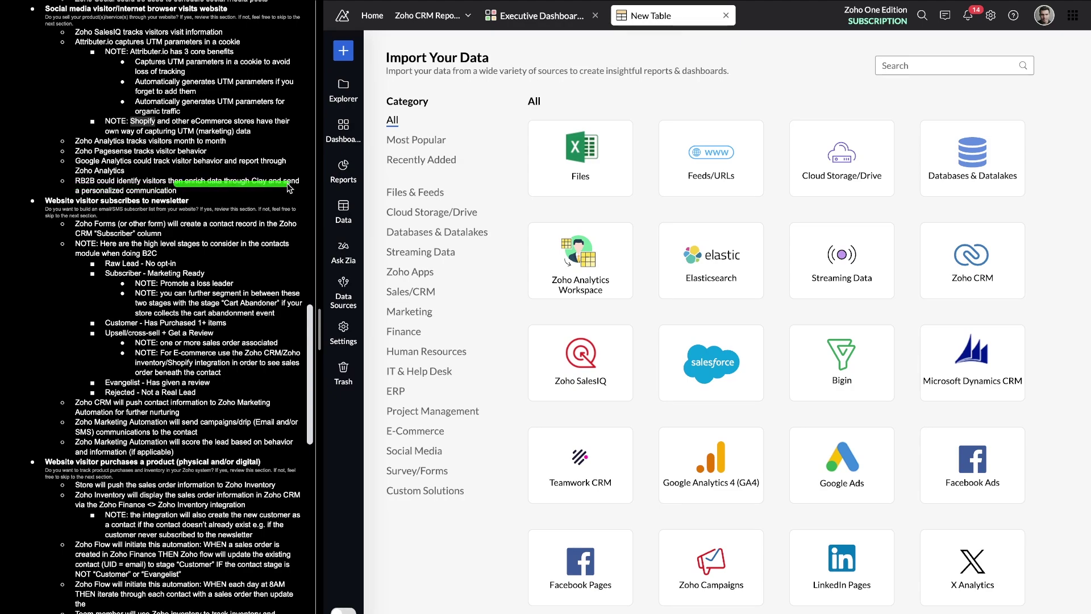
{"action": "left_click_drag", "start_coordinate": [68, 197], "coordinate": [216, 199]}
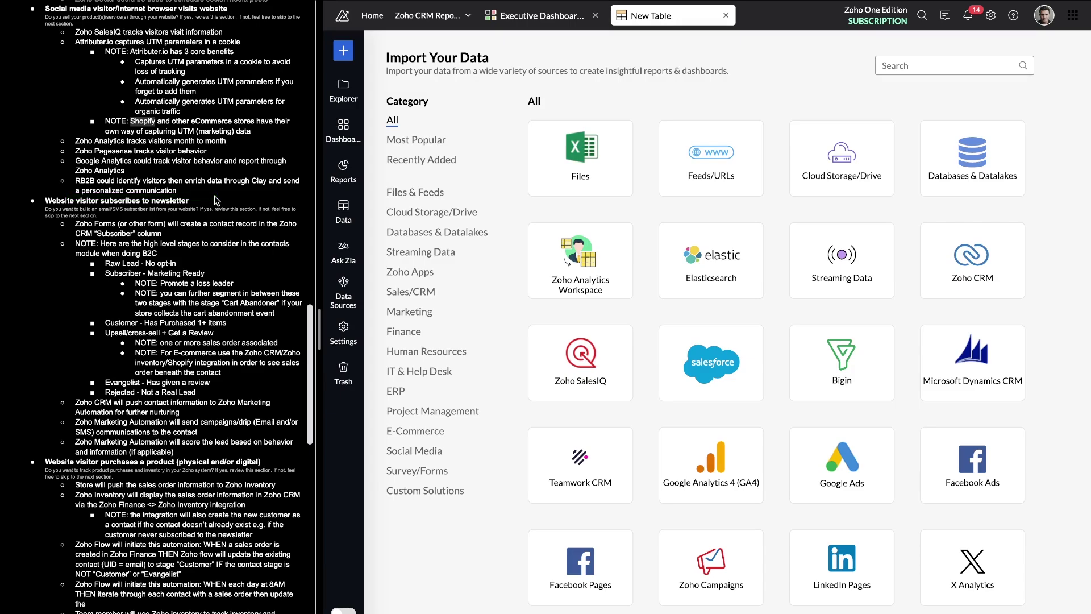
{"action": "left_click_drag", "start_coordinate": [84, 200], "coordinate": [227, 199]}
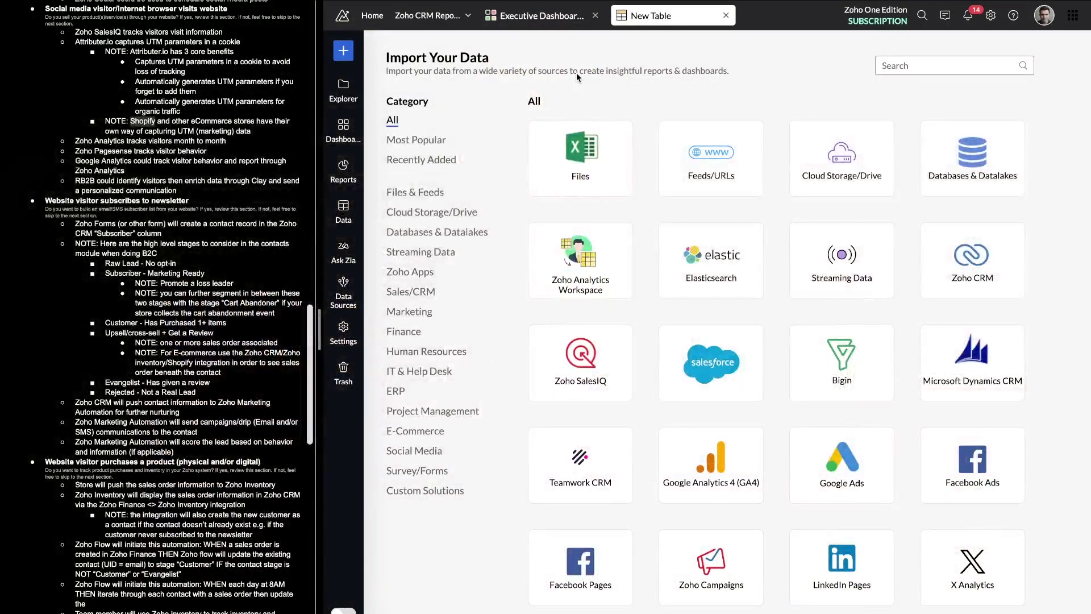
- Search Google for "rb2b" in a new browser tab and open the official RB2B website
{"action": "key", "text": "super+t"}
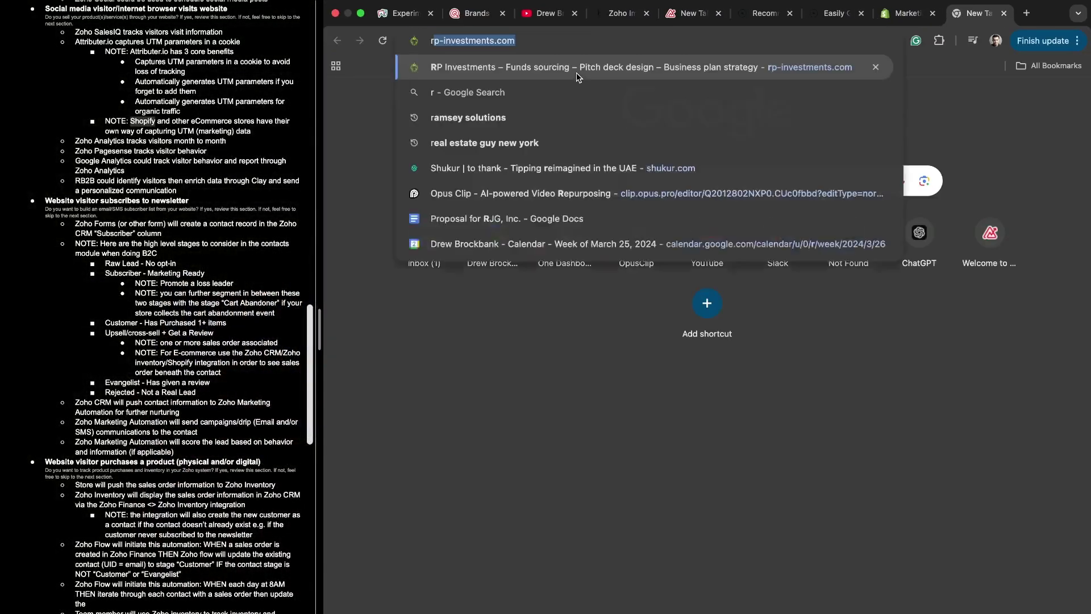
{"action": "type", "text": "rb2b"}
{"action": "key", "text": "Return"}
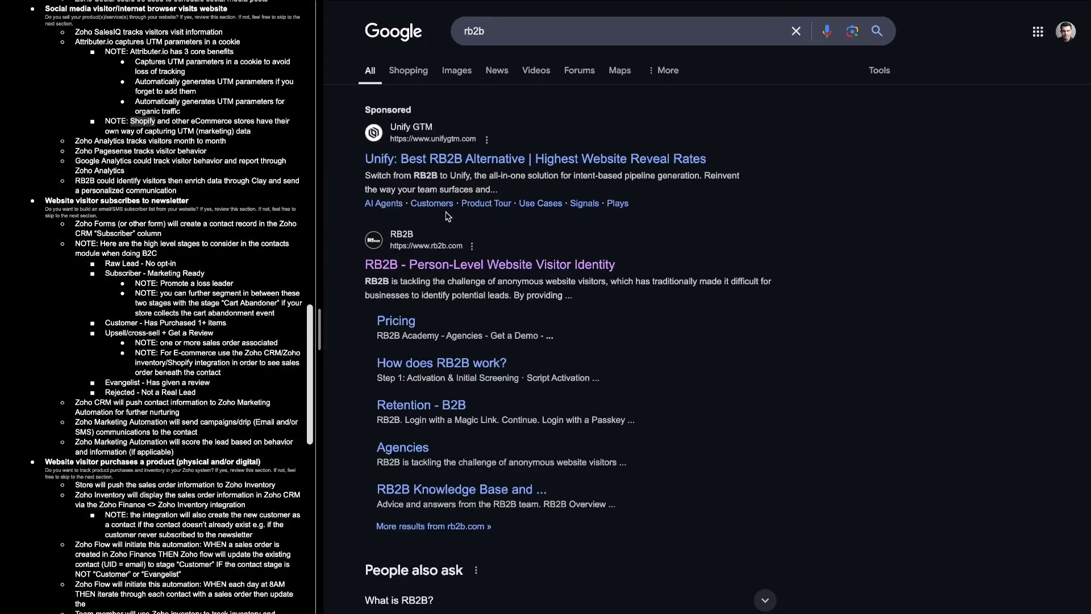
{"action": "left_click", "coordinate": [529, 267]}
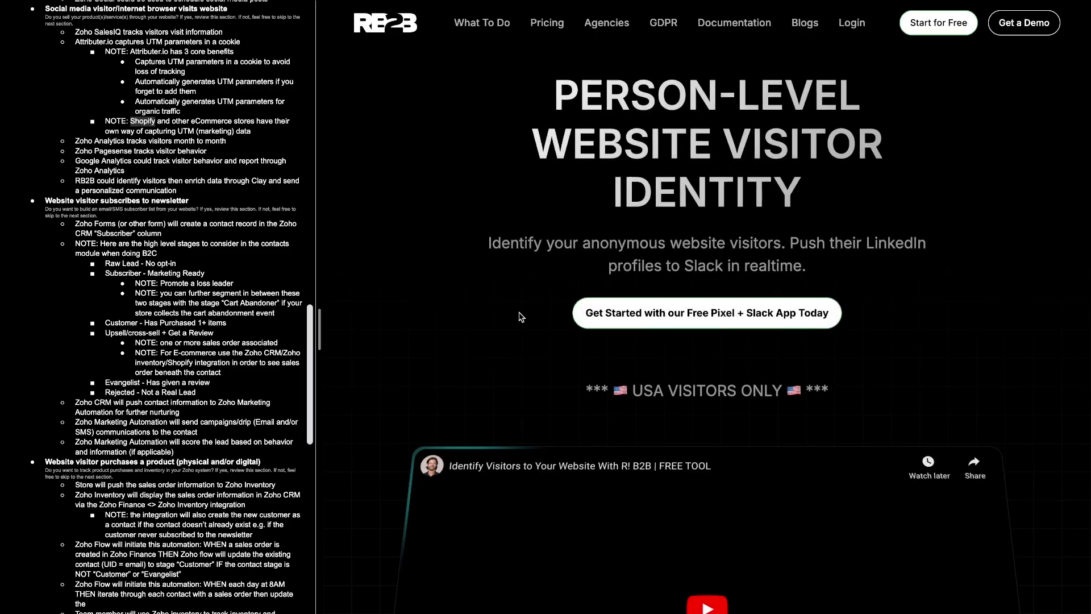
- Look through the RB2B home page, including the Slack lead example and the US visitors and GDPR section, and return to its headline
{"action": "scroll", "coordinate": [522, 317], "scroll_direction": "down", "scroll_amount": 1}
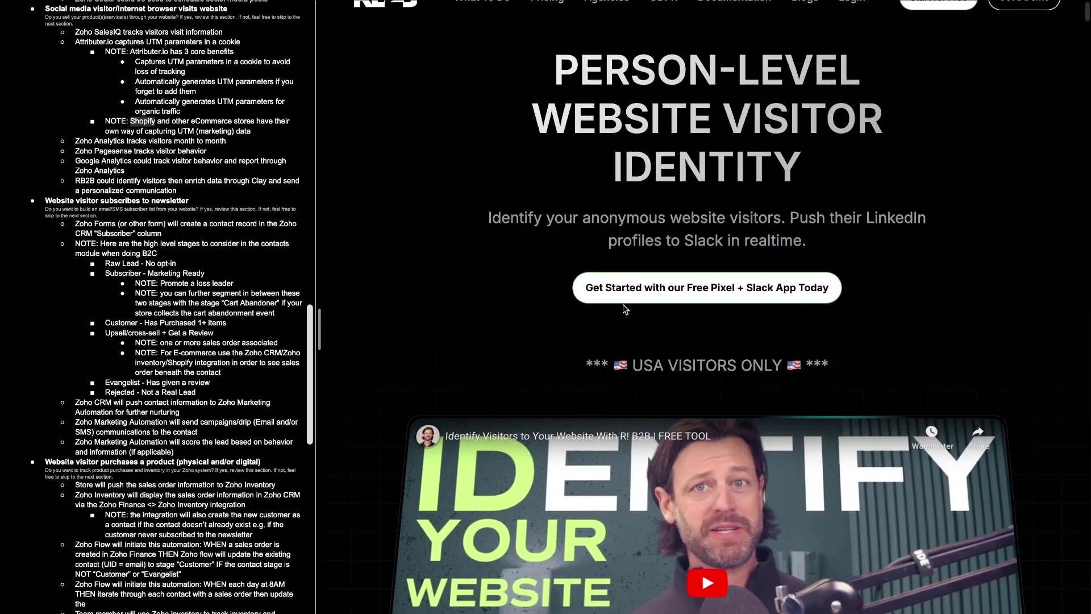
{"action": "scroll", "coordinate": [626, 310], "scroll_direction": "up", "scroll_amount": 1}
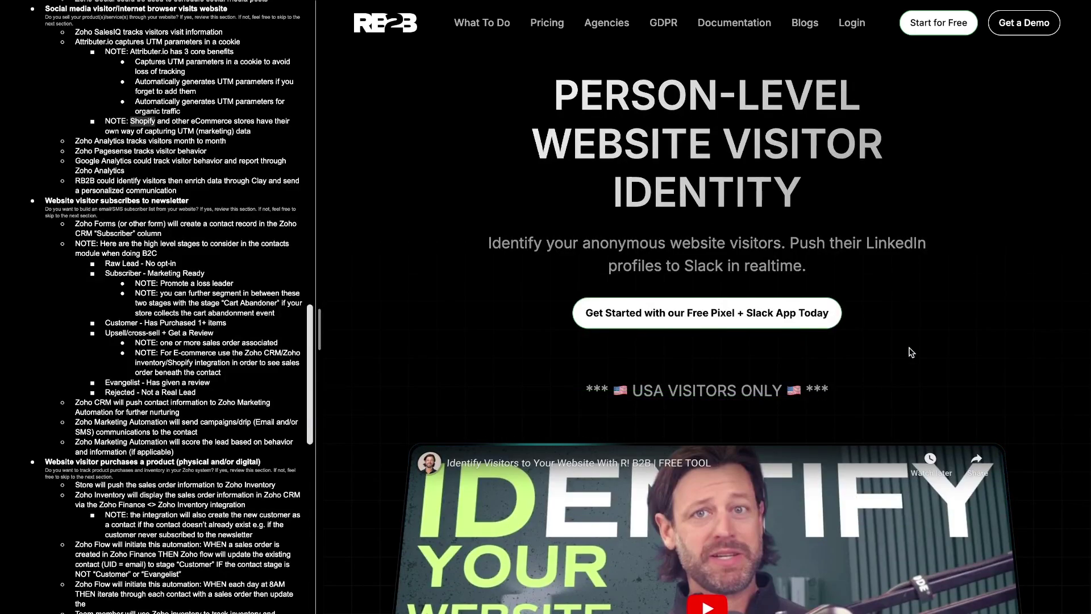
{"action": "scroll", "coordinate": [1057, 316], "scroll_direction": "down", "scroll_amount": 15}
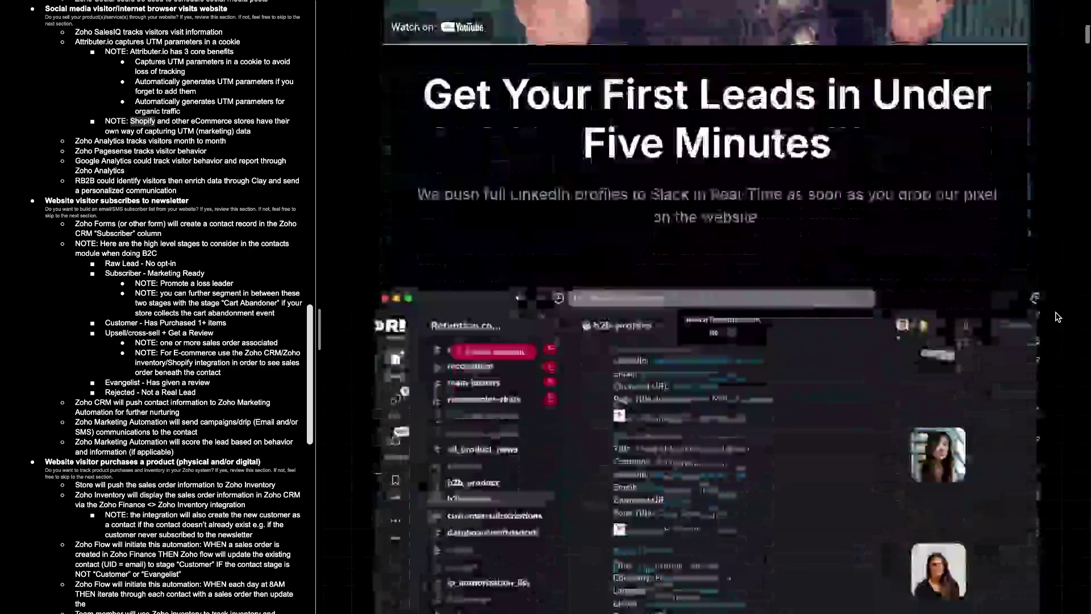
{"action": "scroll", "coordinate": [1057, 317], "scroll_direction": "down", "scroll_amount": 10}
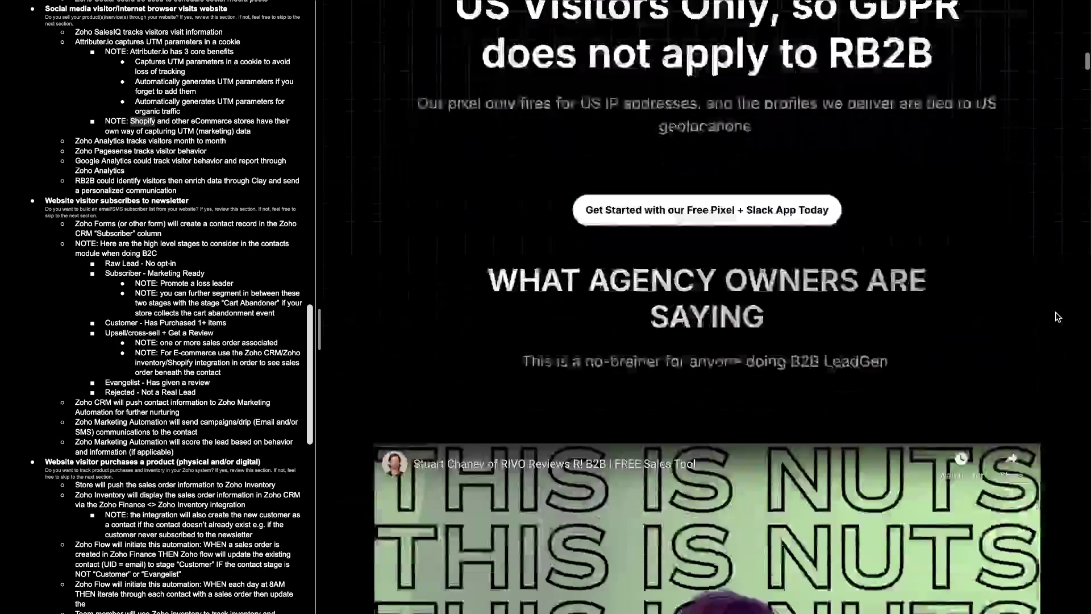
{"action": "scroll", "coordinate": [1057, 317], "scroll_direction": "up", "scroll_amount": 10}
{"action": "scroll", "coordinate": [1057, 317], "scroll_direction": "up", "scroll_amount": 10}
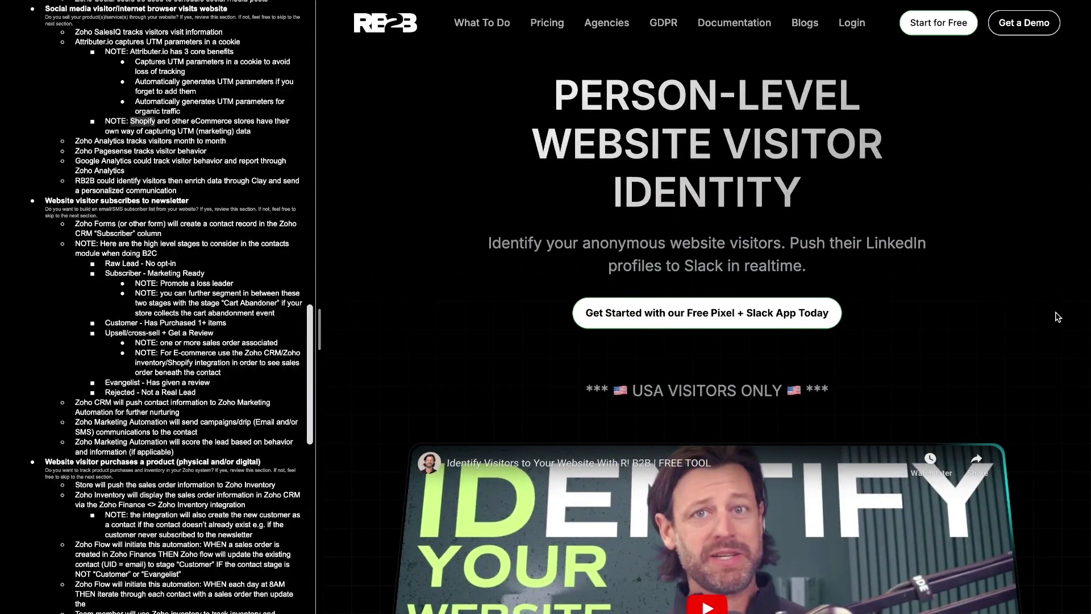
- Underline the "Person-Level Website Visitor Identity" headline and the RB2B logo, dismissing the newsletter pop-up
{"action": "left_click_drag", "start_coordinate": [553, 111], "coordinate": [842, 114]}
{"action": "left_click_drag", "start_coordinate": [523, 170], "coordinate": [845, 170]}
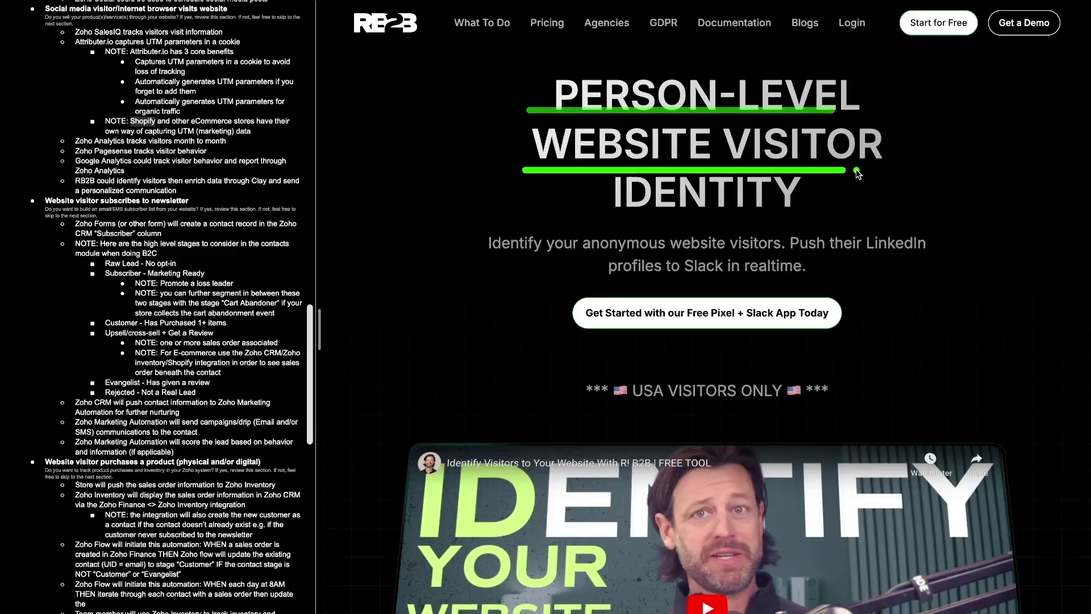
{"action": "left_click_drag", "start_coordinate": [603, 209], "coordinate": [735, 211]}
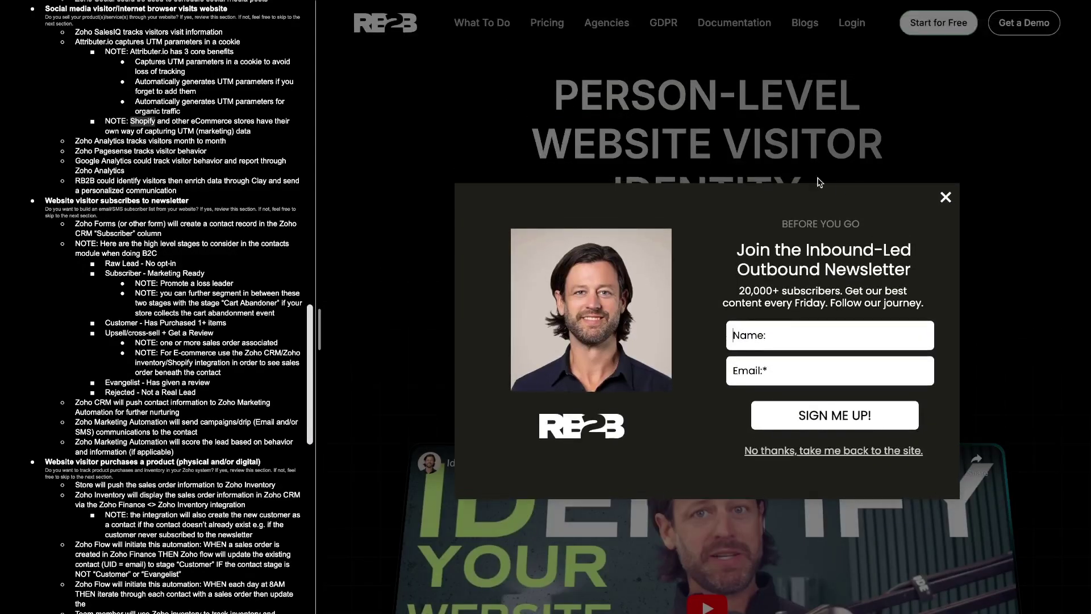
{"action": "left_click", "coordinate": [944, 198]}
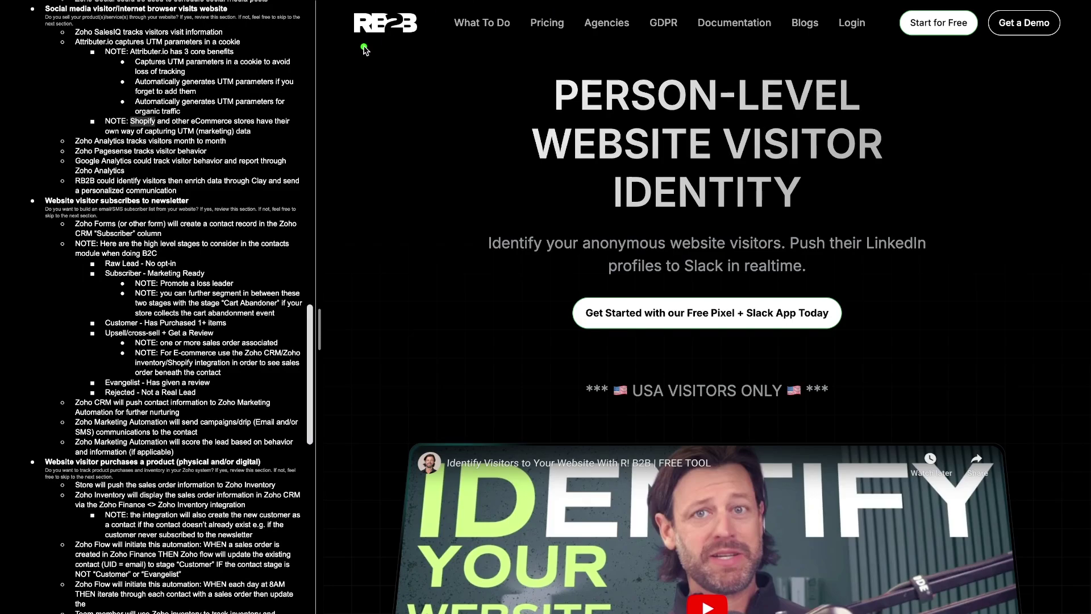
{"action": "left_click_drag", "start_coordinate": [365, 50], "coordinate": [466, 47]}
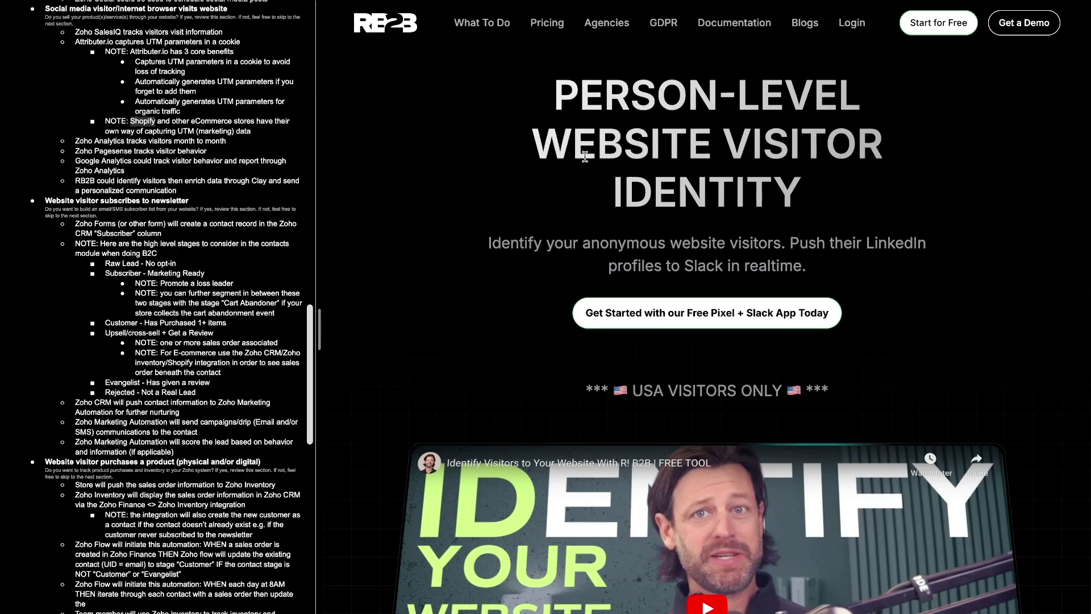
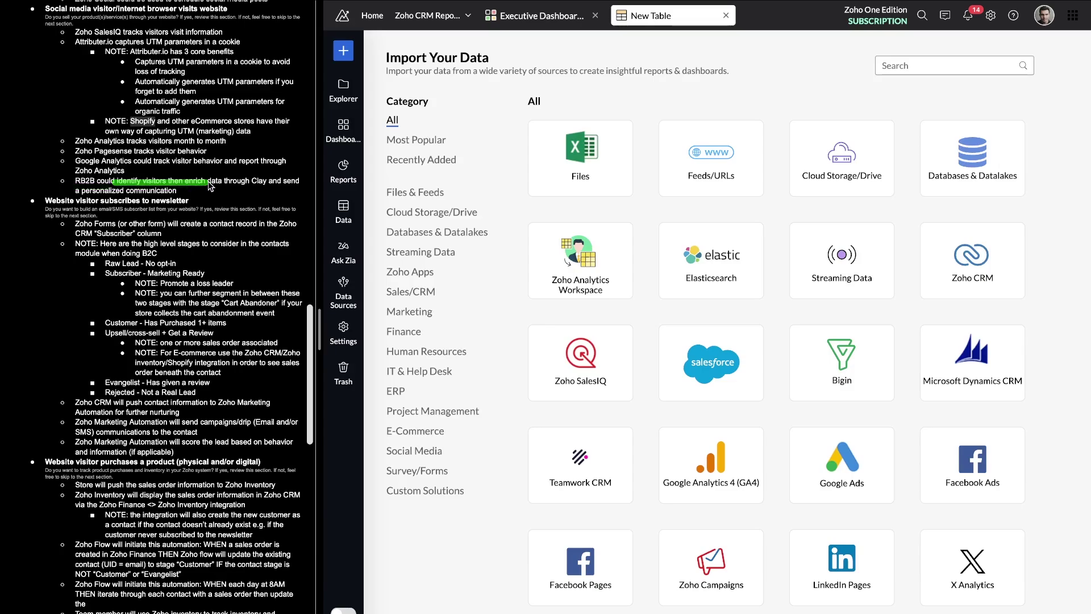
- Return to Zoho Analytics beside the process document and mark the start of the RB2B visitor identification note again
{"action": "scroll", "coordinate": [210, 186], "scroll_direction": "down", "scroll_amount": 1}
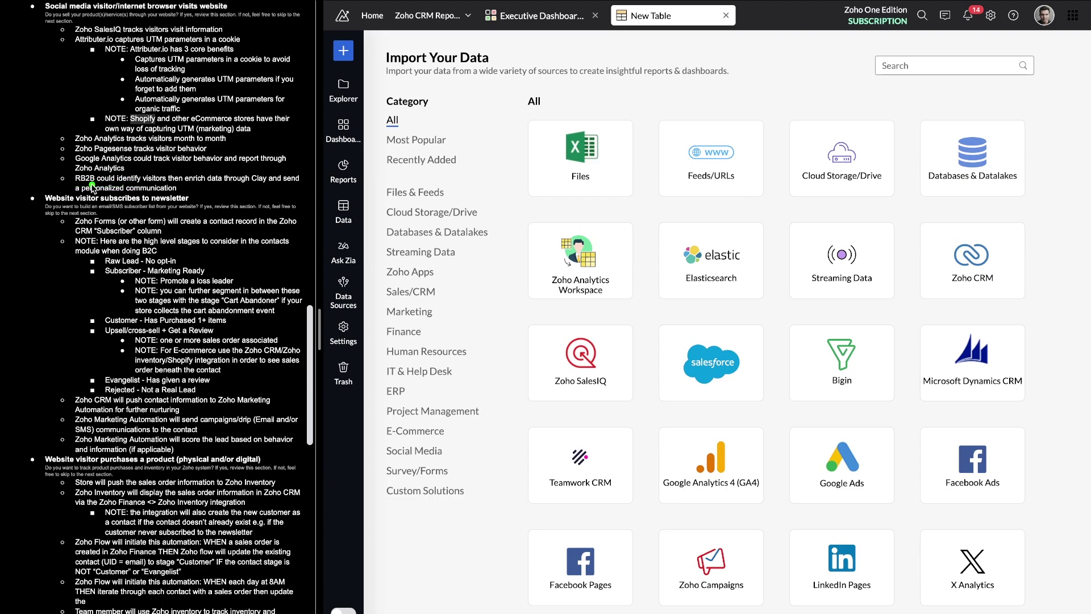
{"action": "left_click_drag", "start_coordinate": [72, 188], "coordinate": [225, 188]}
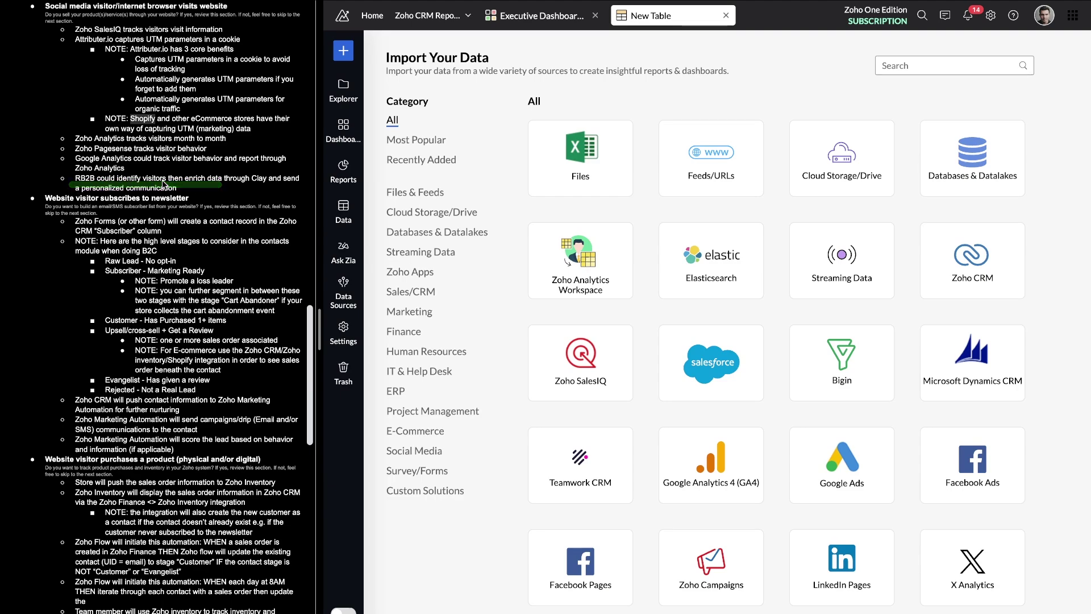
{"action": "left_click_drag", "start_coordinate": [157, 178], "coordinate": [73, 195]}
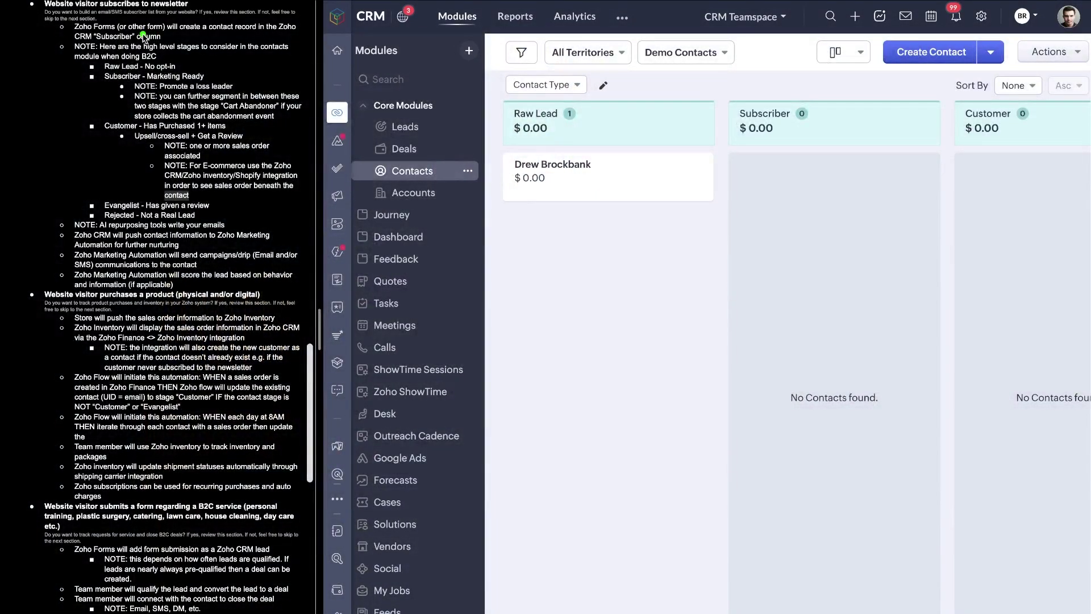
- Underline the document's note about Zoho Forms creating a contact record in the Zoho CRM "Subscriber" column
{"action": "left_click_drag", "start_coordinate": [79, 35], "coordinate": [275, 32]}
{"action": "left_click_drag", "start_coordinate": [75, 42], "coordinate": [168, 41]}
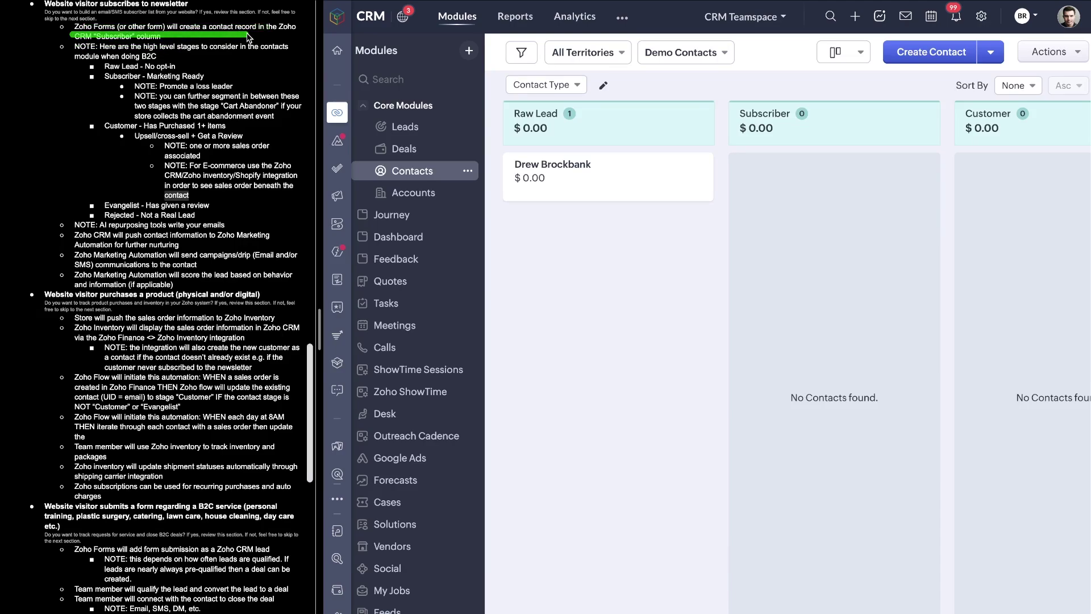
{"action": "left_click_drag", "start_coordinate": [69, 37], "coordinate": [301, 36]}
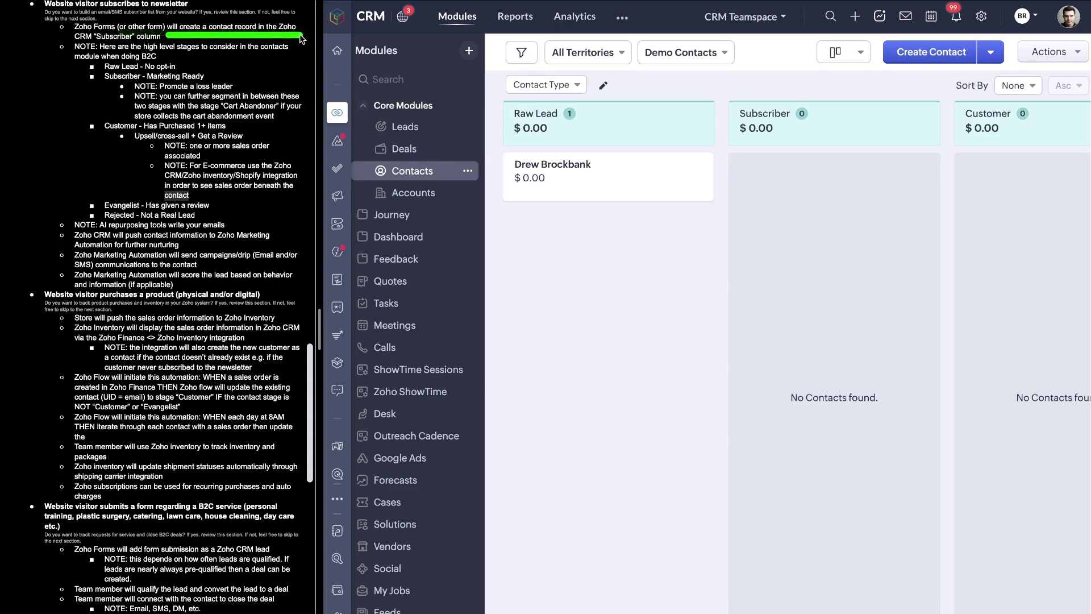
{"action": "left_click_drag", "start_coordinate": [72, 42], "coordinate": [161, 43]}
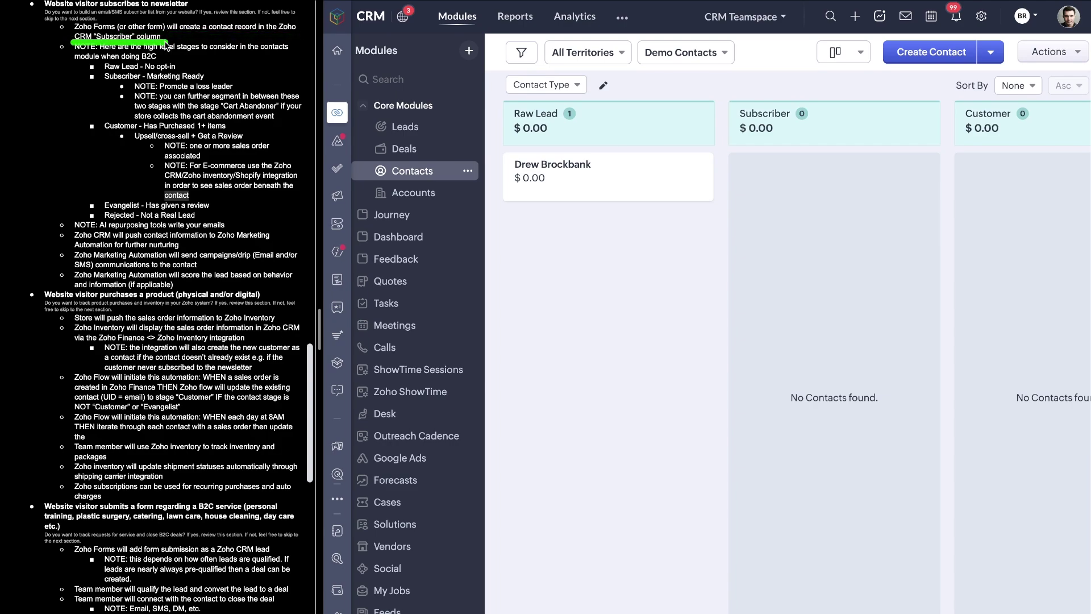
- Move the contact card from Raw Lead to Subscriber on the Zoho CRM Demo Contacts board, and circle the Raw Lead column
{"action": "left_click_drag", "start_coordinate": [671, 178], "coordinate": [809, 175]}
{"action": "mouse_move", "coordinate": [631, 95]}
{"action": "left_mouse_down"}
{"action": "mouse_move", "coordinate": [512, 106]}
{"action": "mouse_move", "coordinate": [590, 114]}
{"action": "left_mouse_up"}
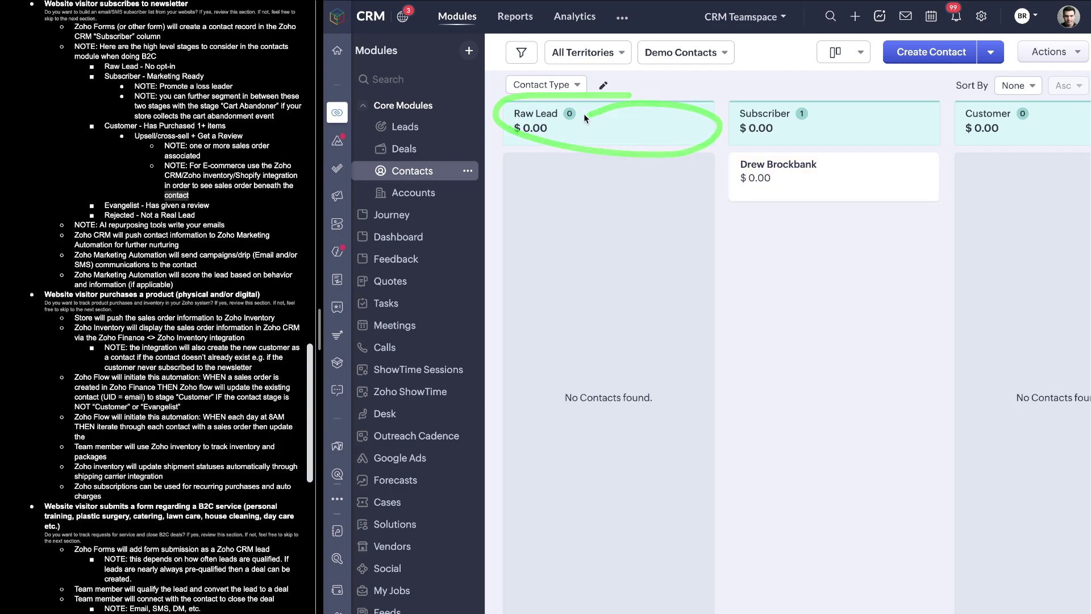
{"action": "left_click_drag", "start_coordinate": [494, 124], "coordinate": [643, 125]}
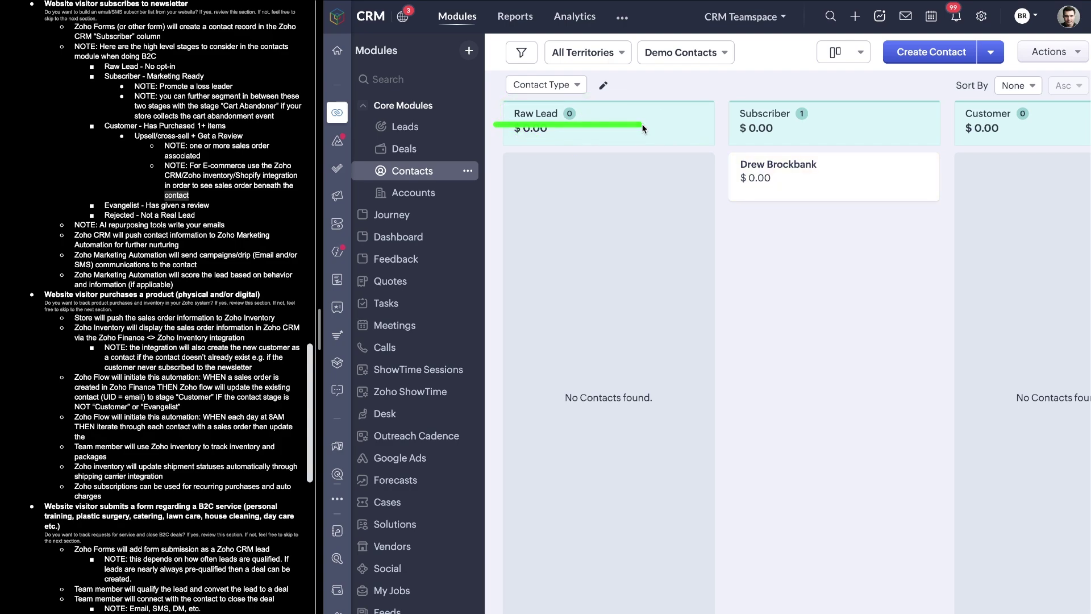
{"action": "mouse_move", "coordinate": [602, 90]}
{"action": "left_mouse_down"}
{"action": "mouse_move", "coordinate": [688, 131]}
{"action": "mouse_move", "coordinate": [578, 98]}
{"action": "left_mouse_up"}
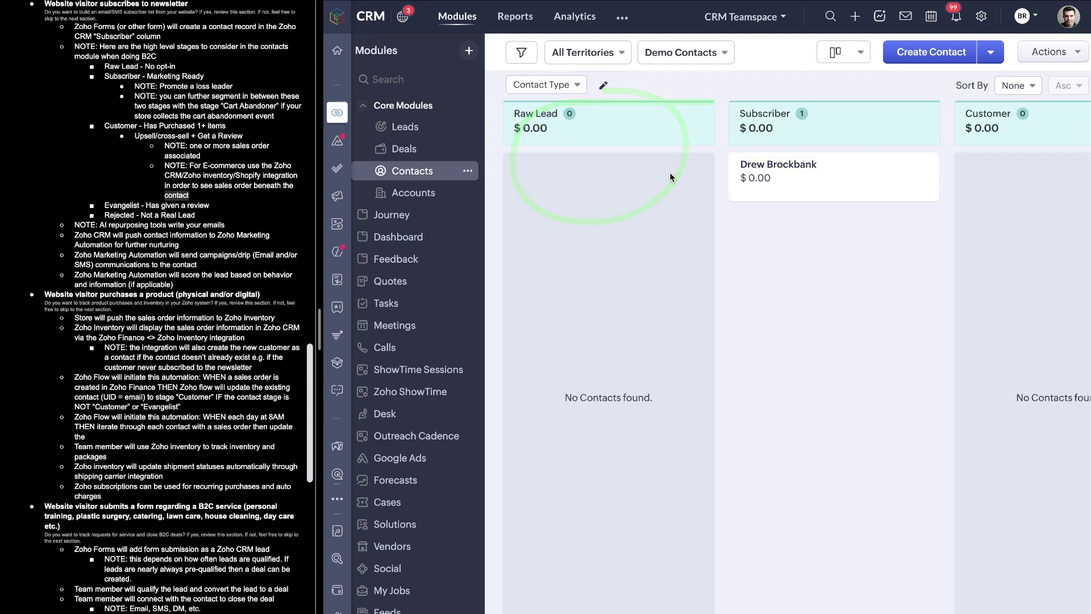
- Underline the Subscriber column heading, sketch arrows leading into that column and mark the contact card in it
{"action": "left_click_drag", "start_coordinate": [759, 121], "coordinate": [839, 126]}
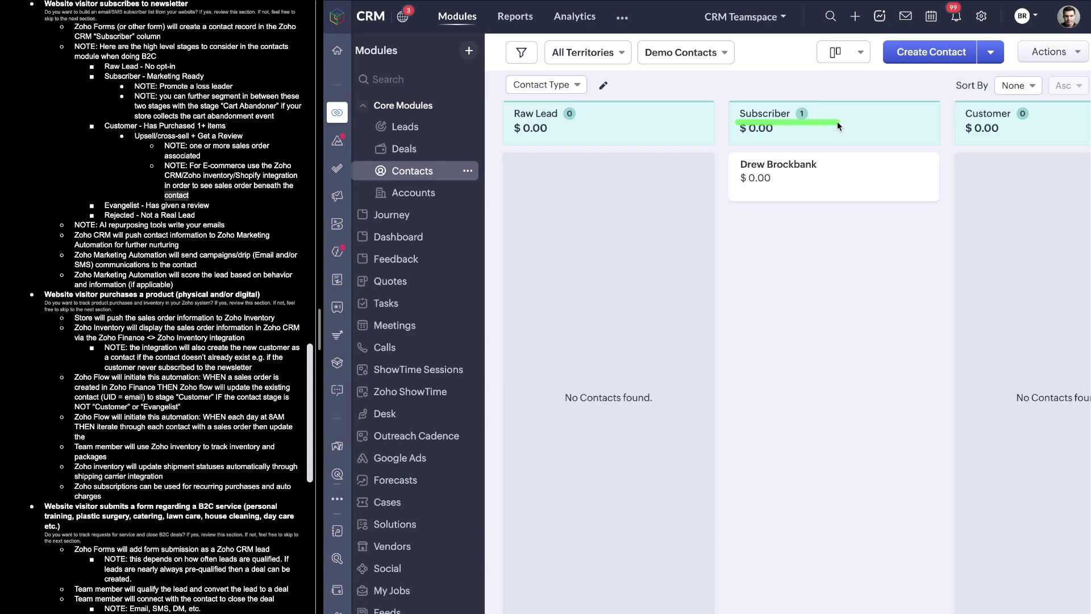
{"action": "mouse_move", "coordinate": [643, 141]}
{"action": "left_mouse_down"}
{"action": "mouse_move", "coordinate": [804, 57]}
{"action": "mouse_move", "coordinate": [819, 196]}
{"action": "mouse_move", "coordinate": [844, 141]}
{"action": "left_mouse_up"}
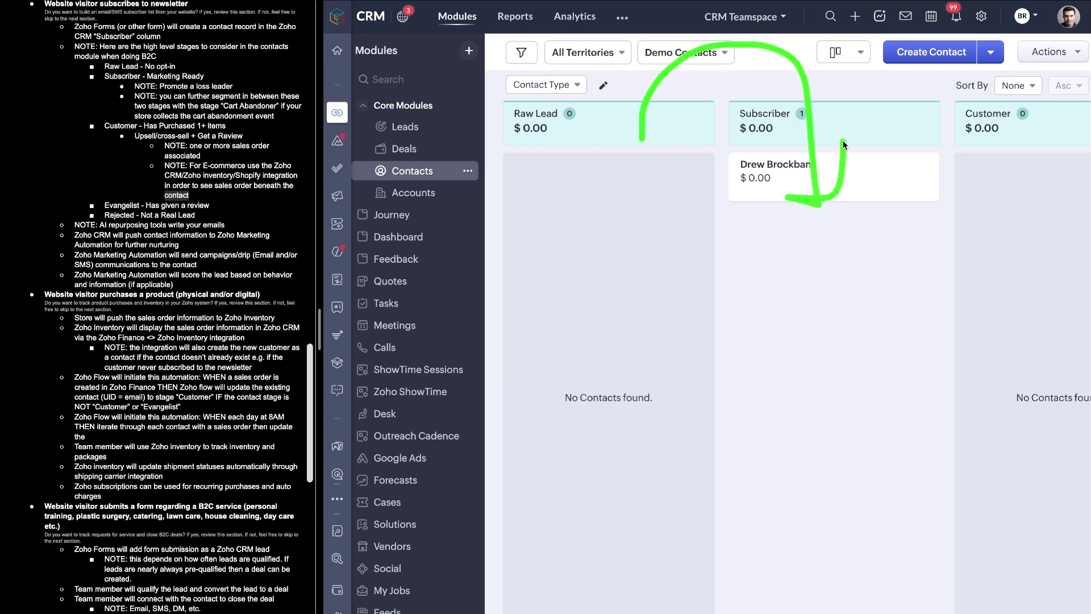
{"action": "scroll", "coordinate": [819, 227], "scroll_direction": "right", "scroll_amount": 1}
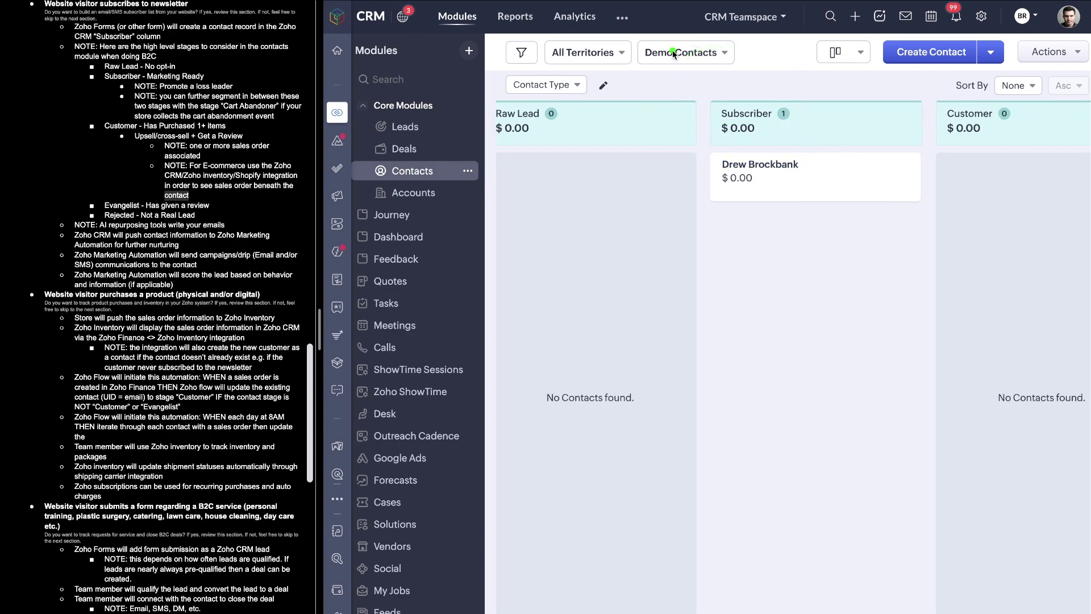
{"action": "mouse_move", "coordinate": [648, 59]}
{"action": "left_mouse_down"}
{"action": "mouse_move", "coordinate": [818, 185]}
{"action": "mouse_move", "coordinate": [827, 228]}
{"action": "left_mouse_up"}
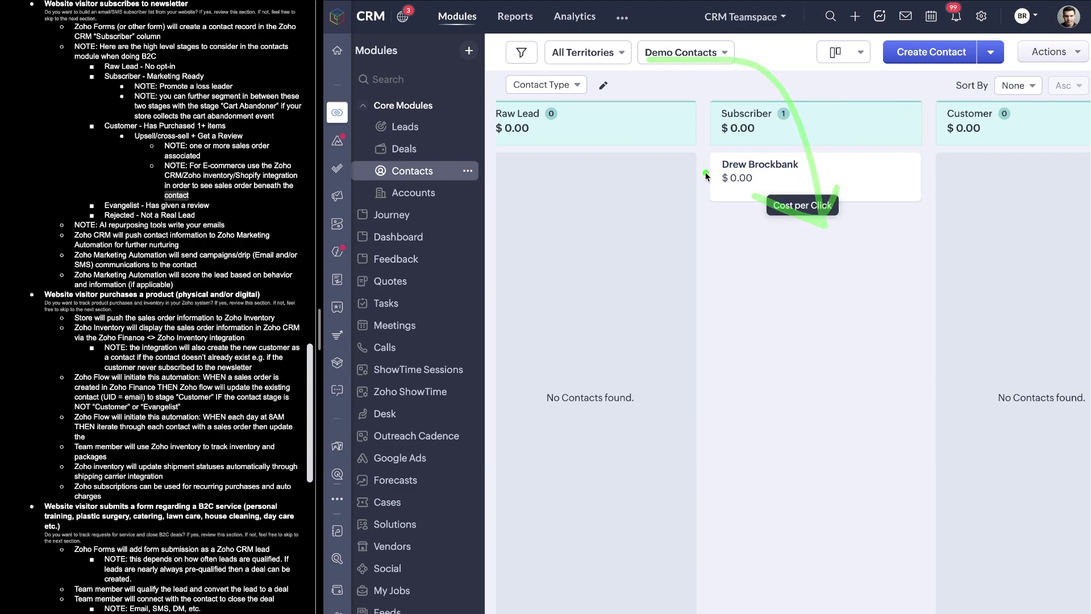
{"action": "left_click_drag", "start_coordinate": [705, 173], "coordinate": [803, 174]}
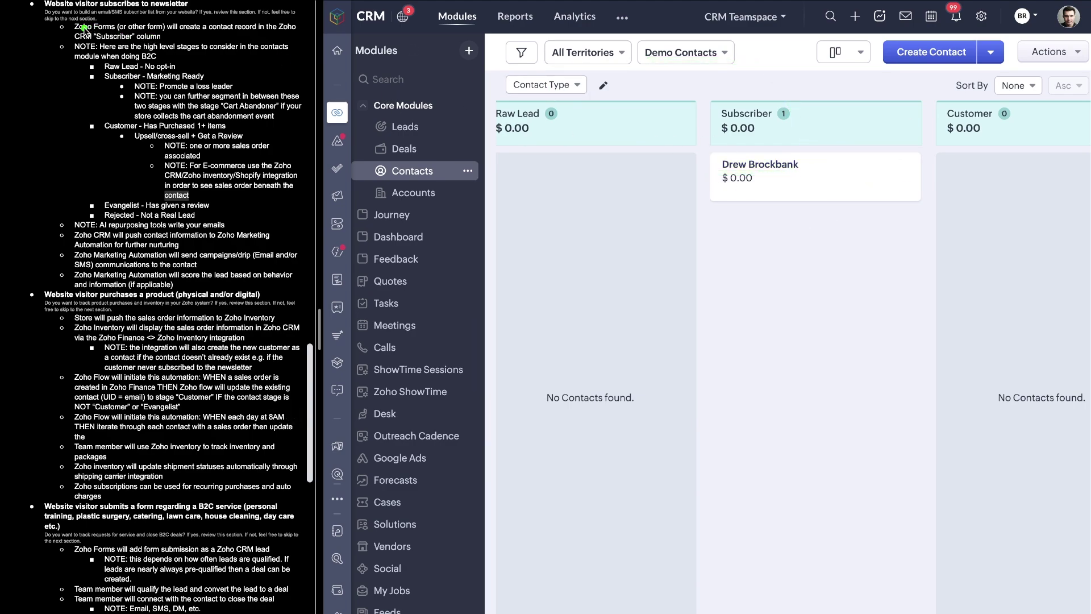
- Underline the document's note about Zoho Forms, search the Zoho One applications for "form" and open Zoho Forms
{"action": "left_click_drag", "start_coordinate": [69, 33], "coordinate": [295, 33]}
{"action": "mouse_move", "coordinate": [336, 197]}
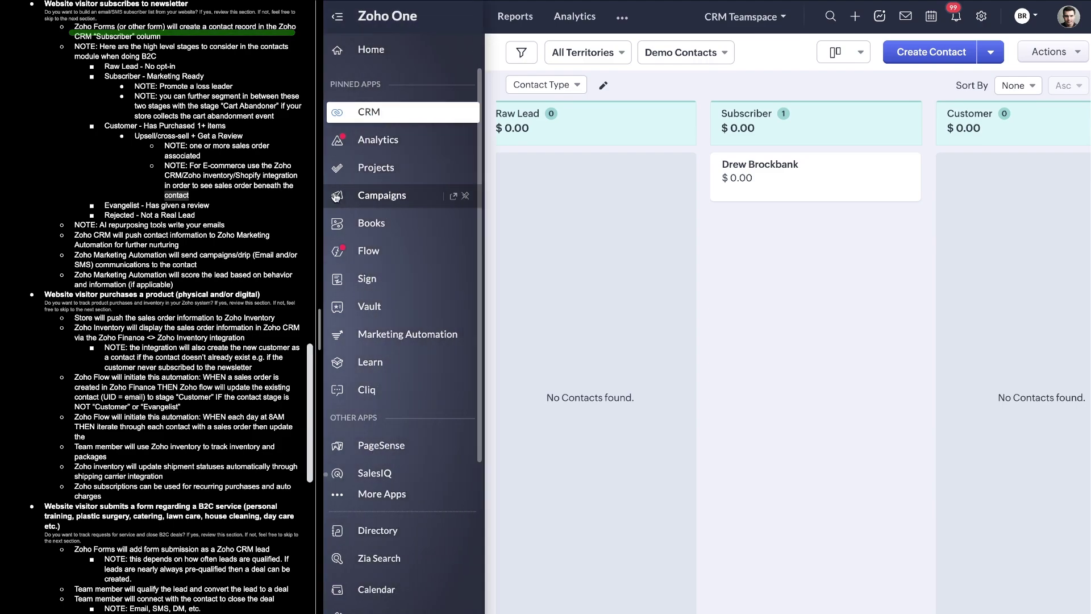
{"action": "left_click", "coordinate": [372, 496]}
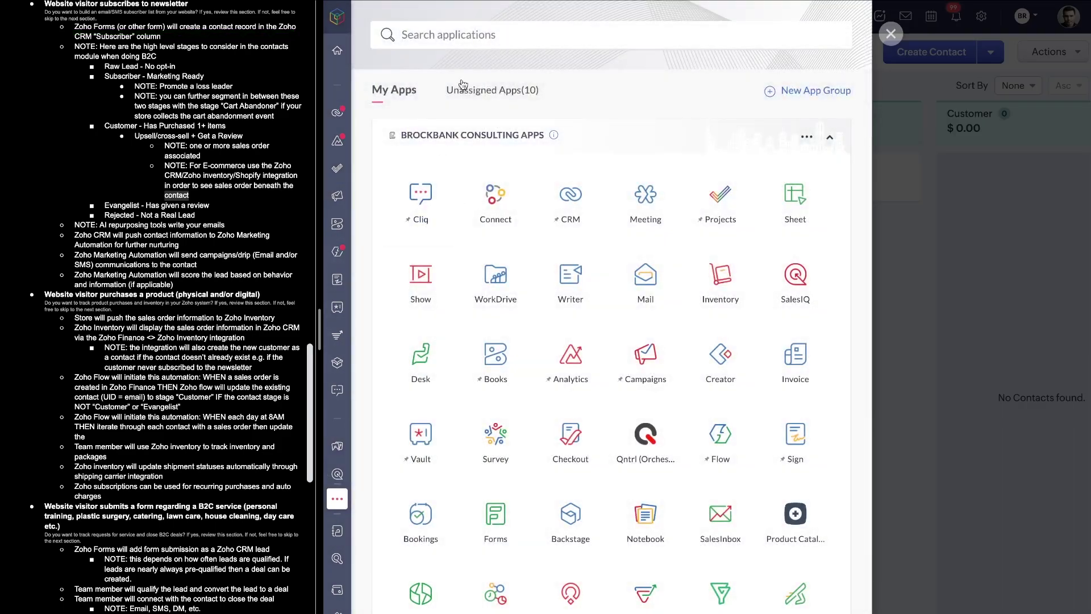
{"action": "type", "text": "form"}
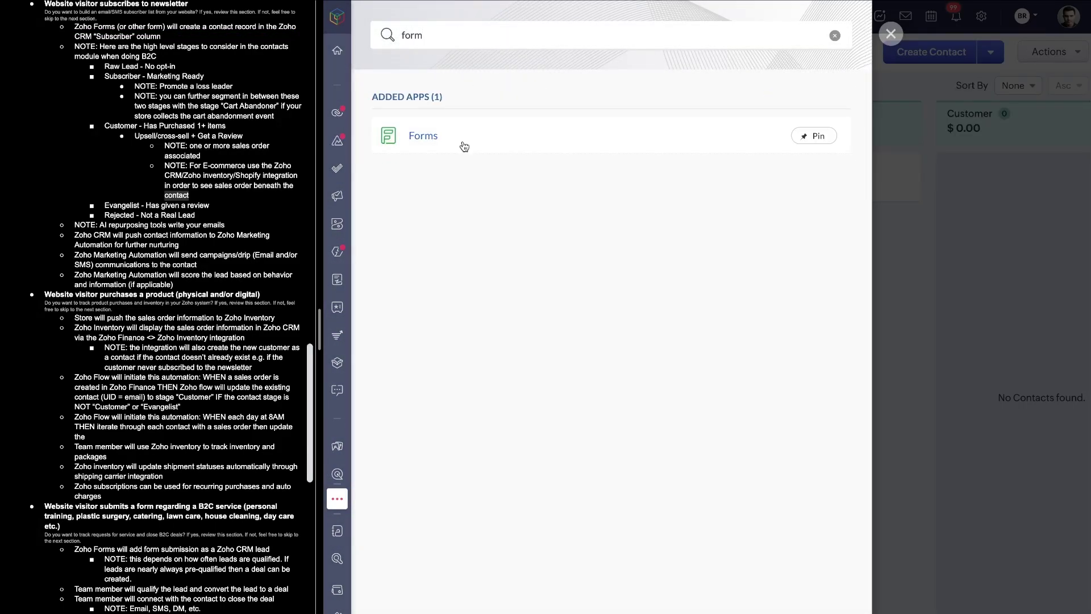
{"action": "left_click", "coordinate": [435, 136]}
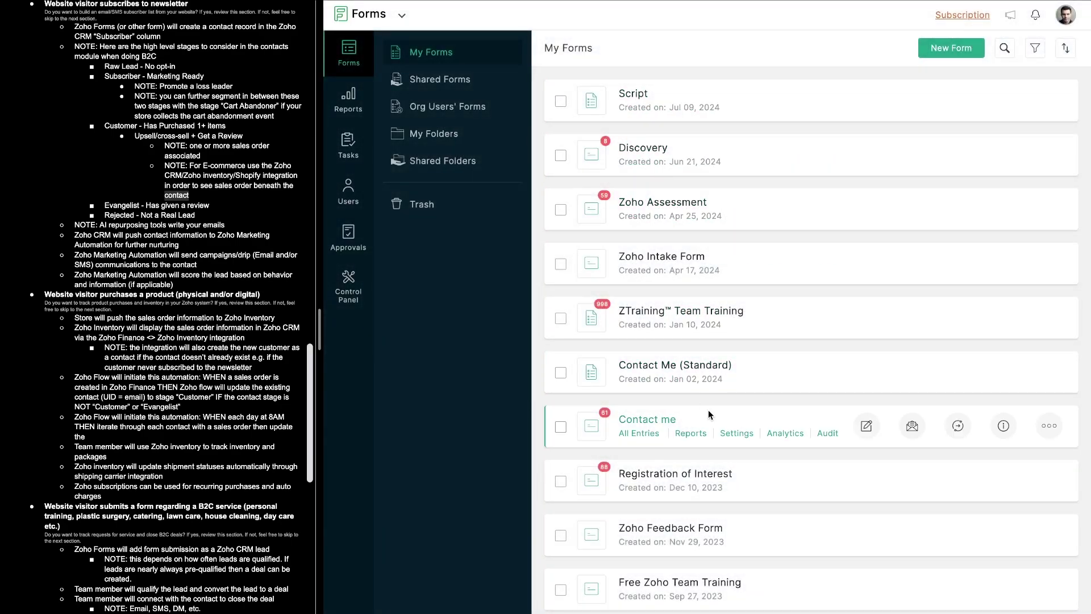
{"action": "left_click", "coordinate": [648, 420]}
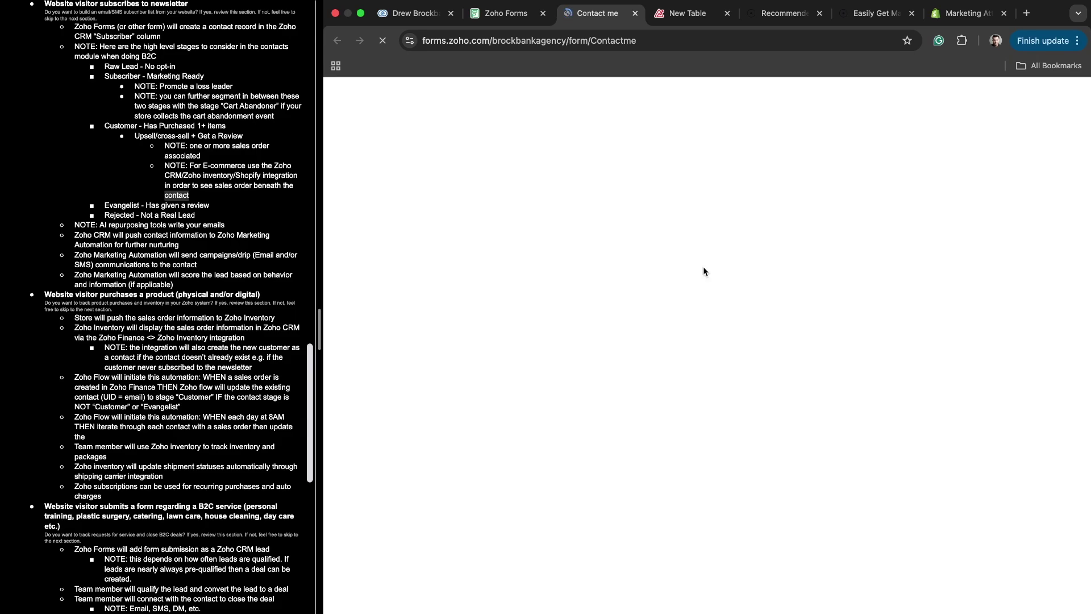
{"action": "key", "text": "super+w"}
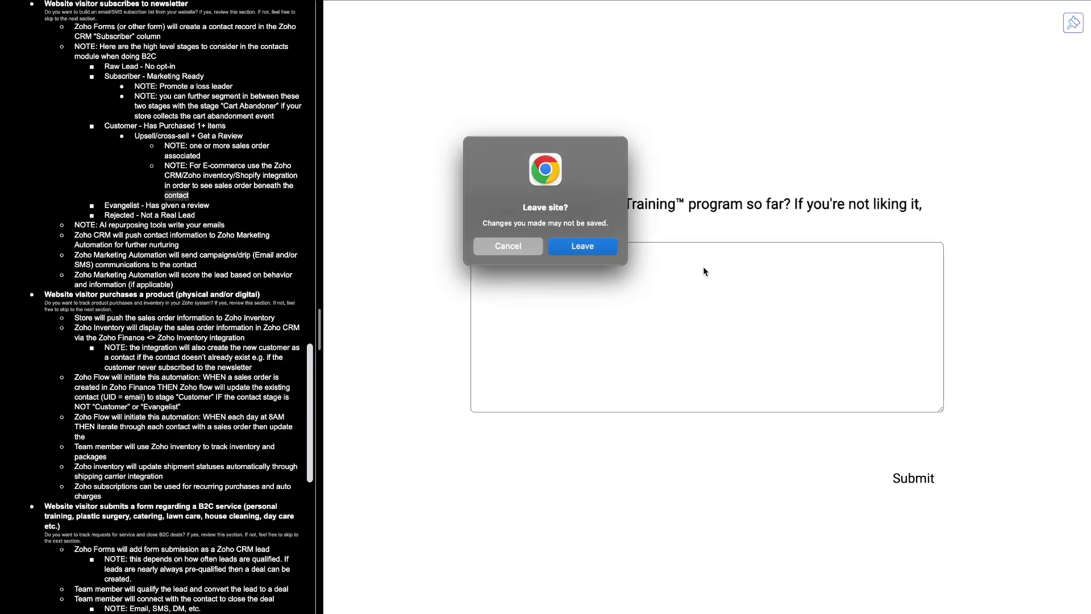
{"action": "left_click", "coordinate": [591, 243]}
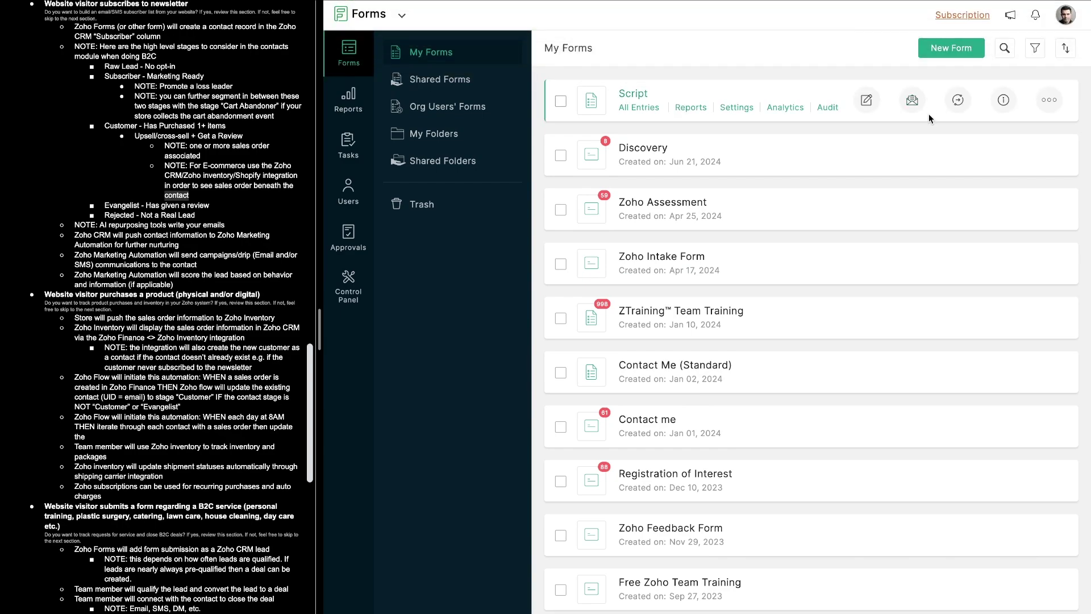
- Create a standard form titled "Subscribe to my newsletter" and add an Email field to it
{"action": "left_click", "coordinate": [951, 48]}
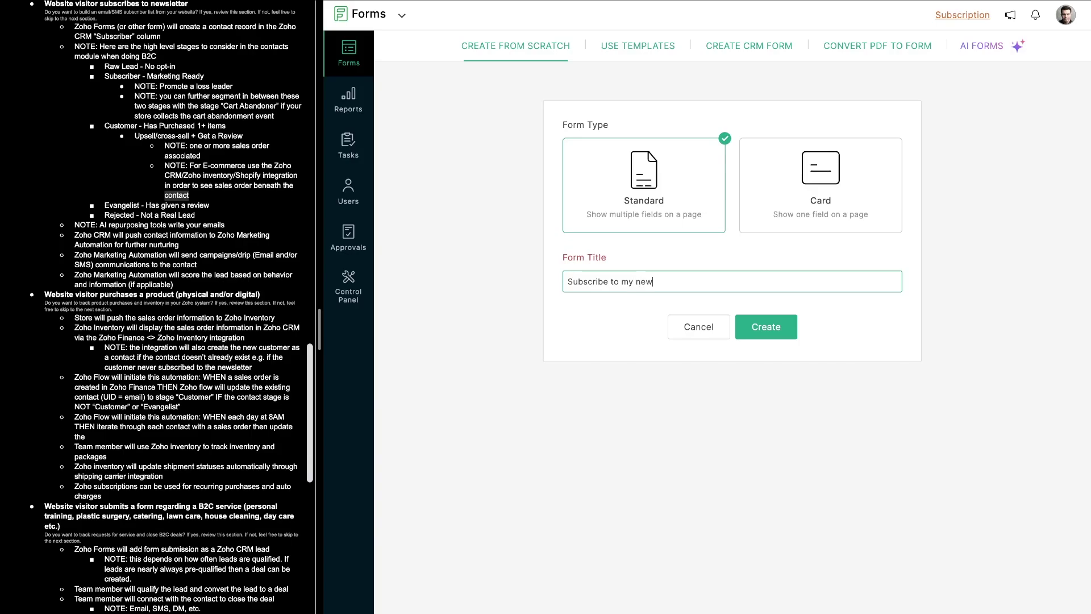
{"action": "left_click", "coordinate": [768, 334]}
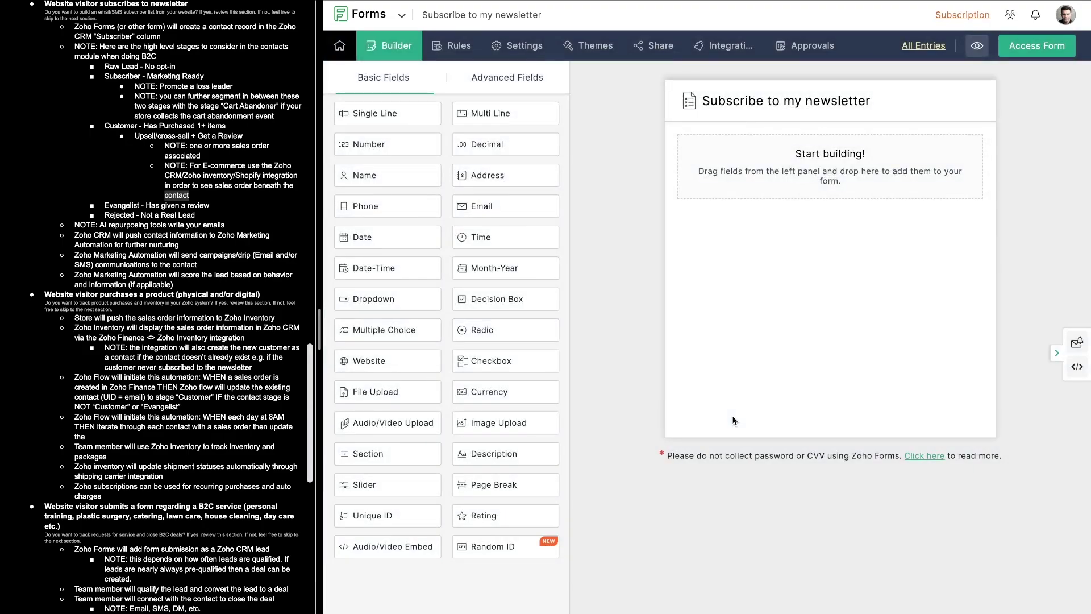
{"action": "key", "text": "super+f"}
{"action": "type", "text": "email"}
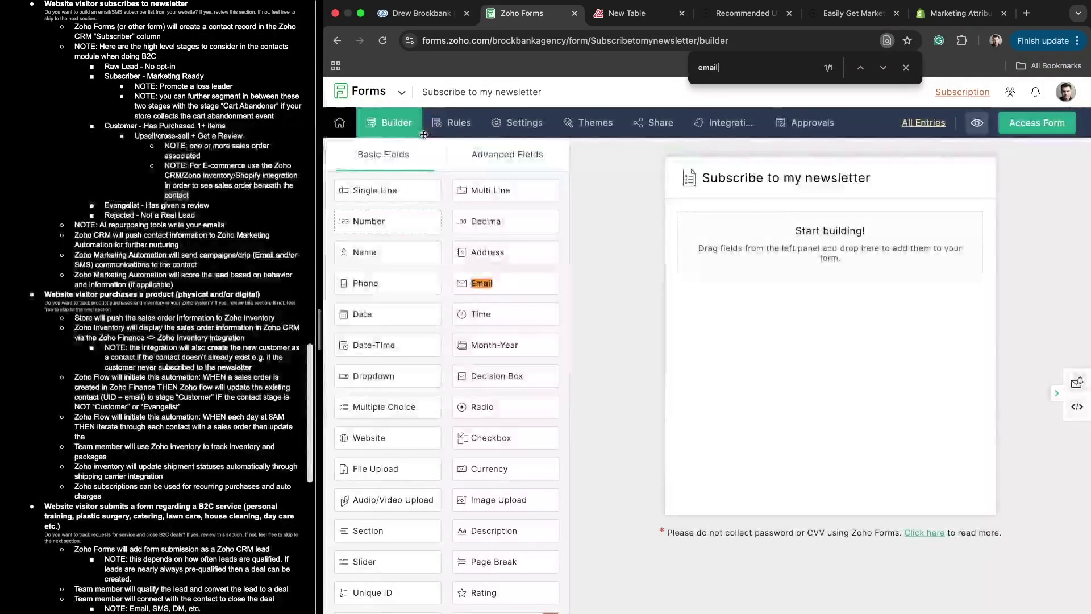
{"action": "left_click_drag", "start_coordinate": [482, 283], "coordinate": [655, 278]}
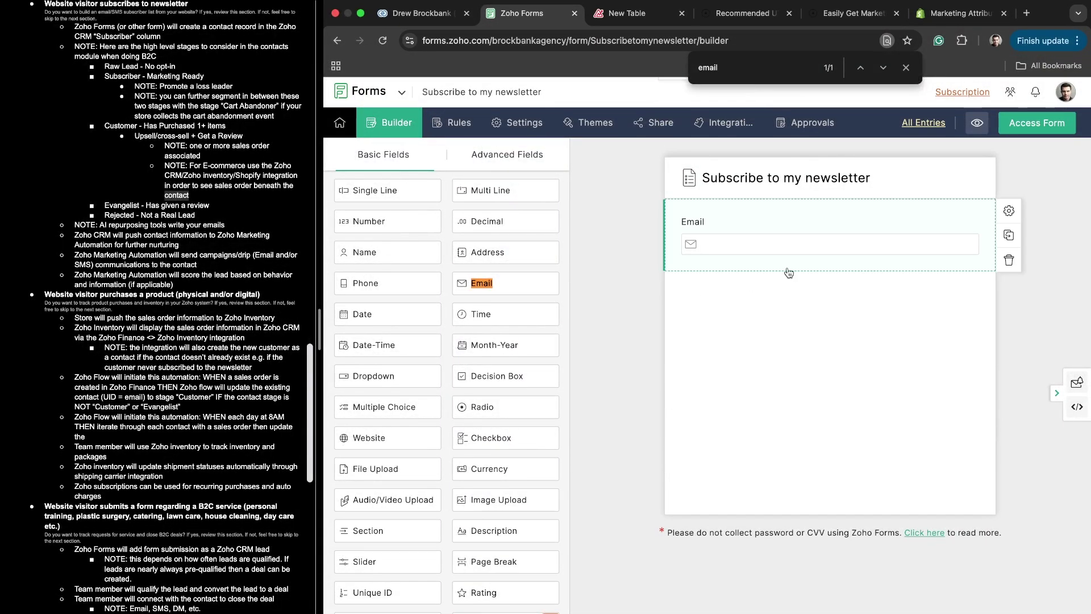
{"action": "mouse_move", "coordinate": [936, 275]}
{"action": "left_mouse_down"}
{"action": "mouse_move", "coordinate": [625, 279]}
{"action": "mouse_move", "coordinate": [964, 541]}
{"action": "mouse_move", "coordinate": [959, 272]}
{"action": "mouse_move", "coordinate": [972, 278]}
{"action": "left_mouse_up"}
{"action": "key", "text": "Escape"}
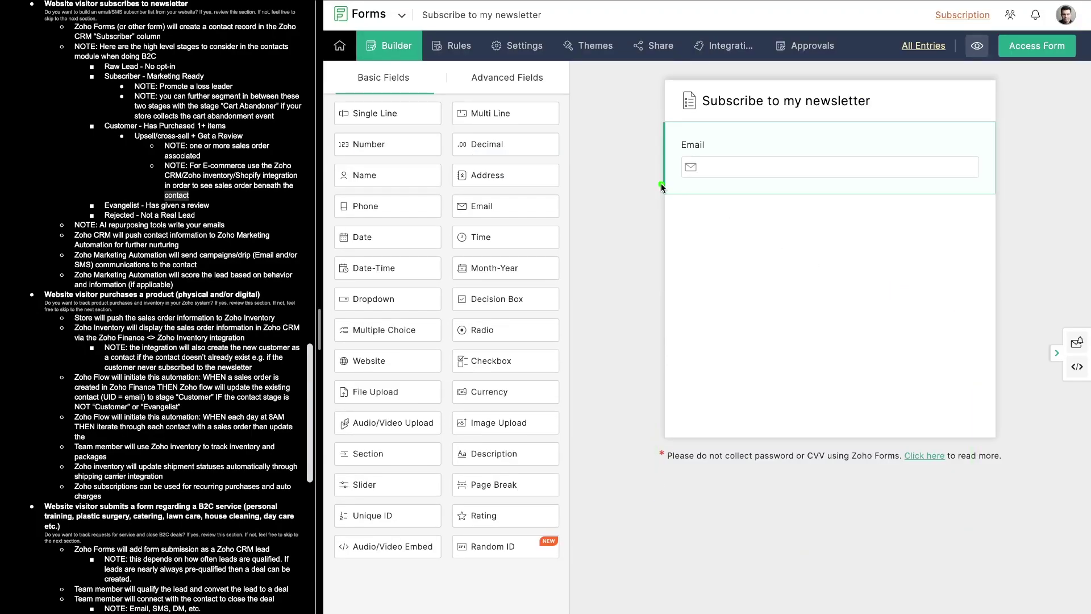
- Sketch freehand marks over and around the "Subscribe to my newsletter" form in the builder
{"action": "left_click_drag", "start_coordinate": [651, 362], "coordinate": [765, 362]}
{"action": "left_click_drag", "start_coordinate": [625, 471], "coordinate": [932, 463]}
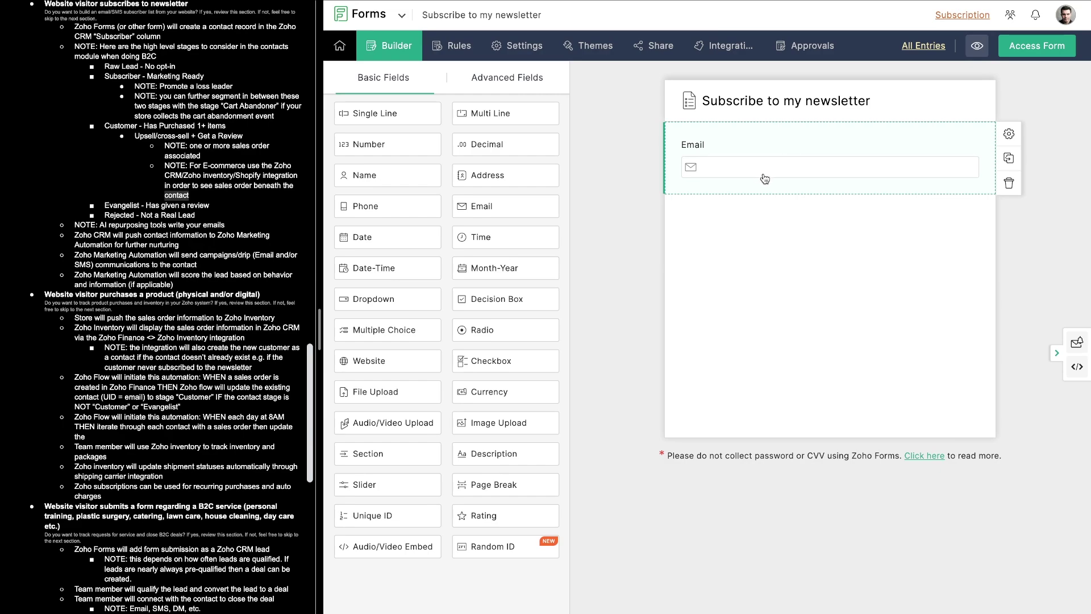
{"action": "mouse_move", "coordinate": [628, 80]}
{"action": "left_mouse_down"}
{"action": "mouse_move", "coordinate": [787, 155]}
{"action": "mouse_move", "coordinate": [759, 148]}
{"action": "left_mouse_up"}
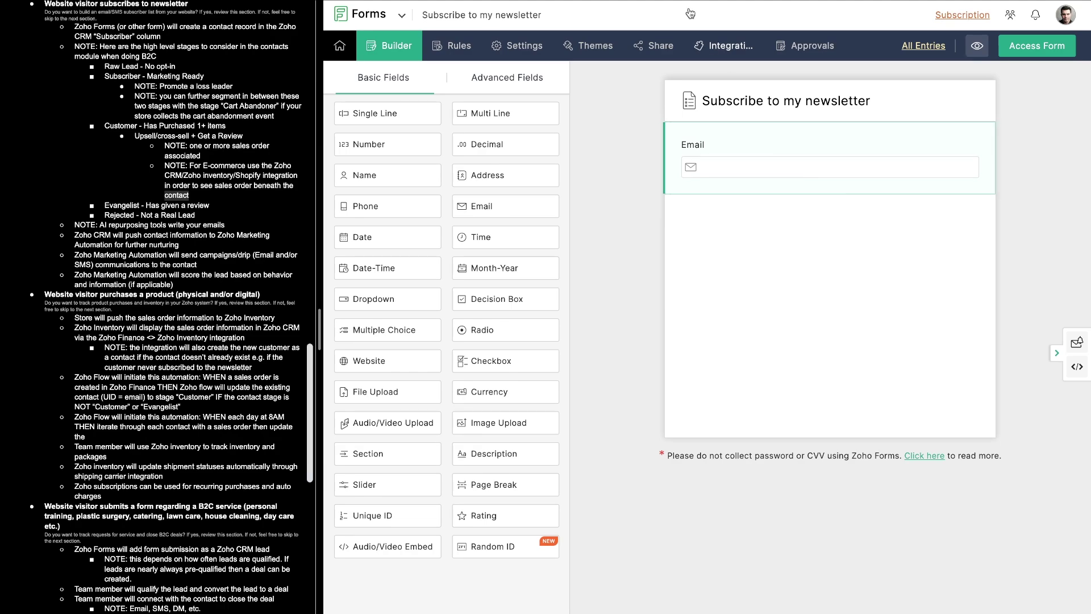
- Mark the Subscriber column heading on the Zoho CRM contacts board, and return to Zoho Forms to mark the newsletter form
{"action": "left_click", "coordinate": [421, 13]}
{"action": "mouse_move", "coordinate": [885, 134]}
{"action": "left_mouse_down"}
{"action": "mouse_move", "coordinate": [836, 257]}
{"action": "mouse_move", "coordinate": [759, 119]}
{"action": "left_mouse_up"}
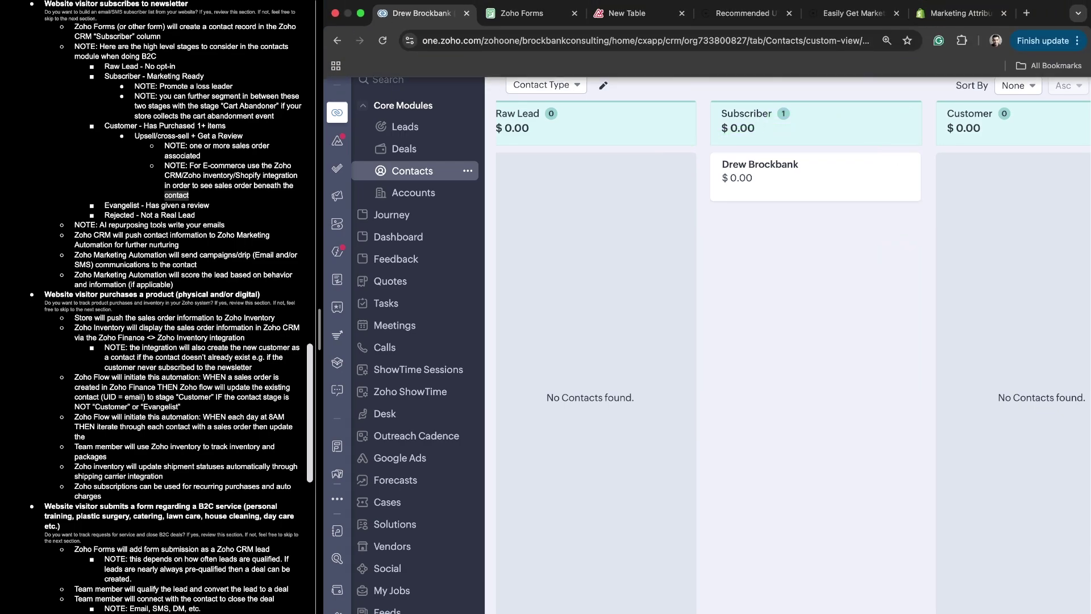
{"action": "left_click", "coordinate": [509, 24]}
{"action": "mouse_move", "coordinate": [945, 138]}
{"action": "left_mouse_down"}
{"action": "mouse_move", "coordinate": [786, 410]}
{"action": "mouse_move", "coordinate": [783, 93]}
{"action": "left_mouse_up"}
- Open the website brockbank-consulting.com in a new browser tab
{"action": "key", "text": "super+t"}
{"action": "type", "text": "brock"}
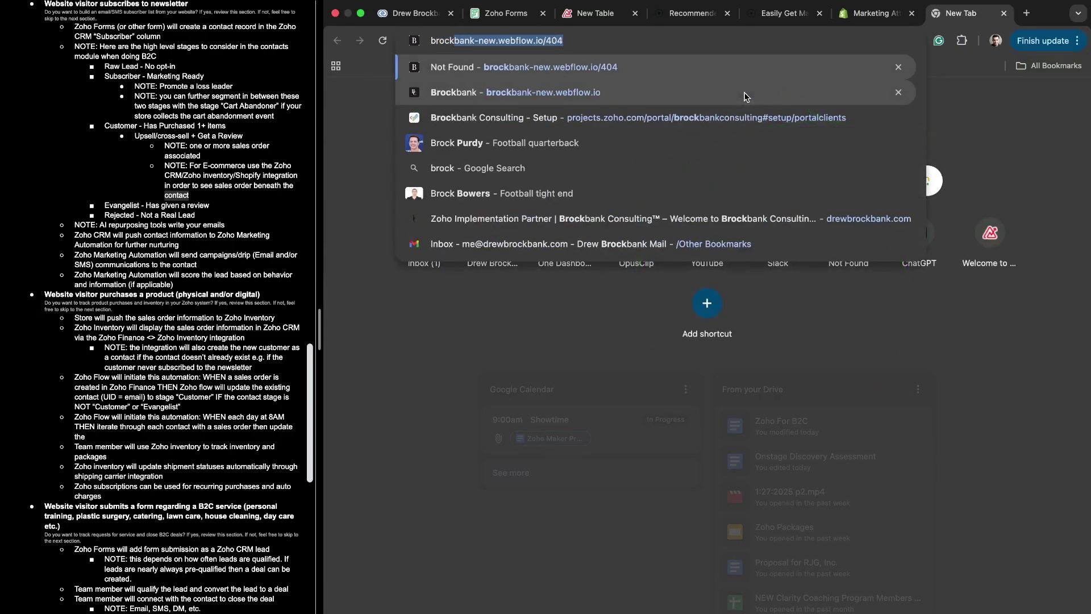
{"action": "type", "text": "bank-consulting.co"}
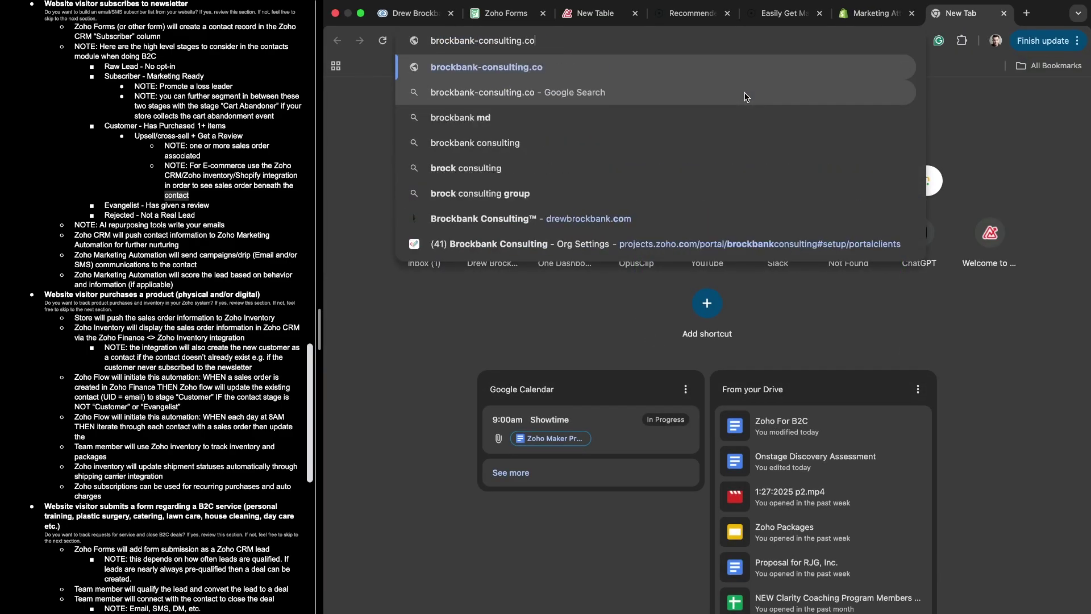
{"action": "key", "text": "Return"}
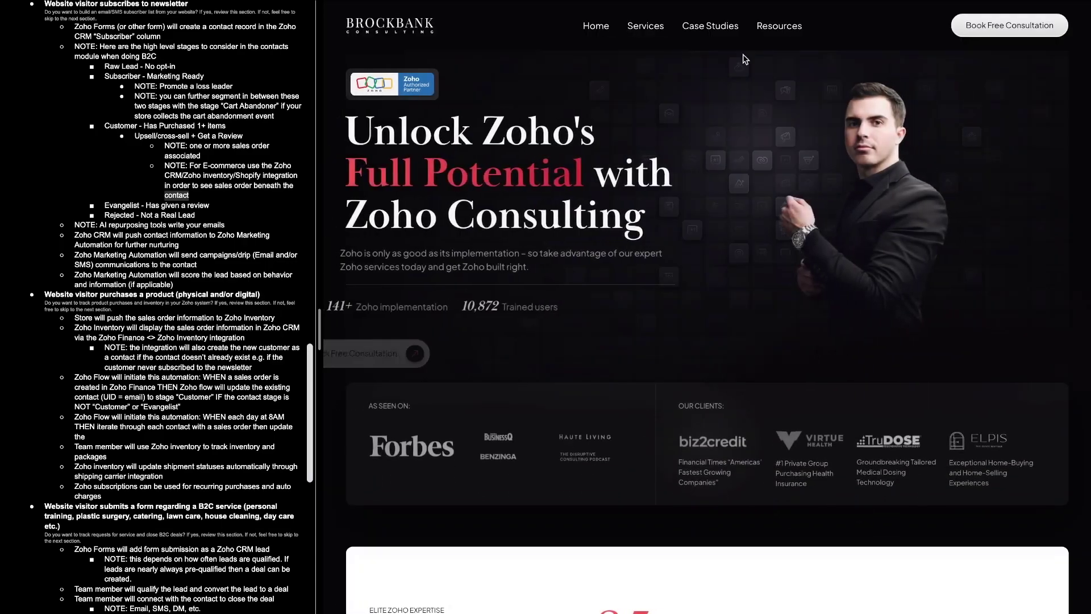
- Open the "Scaling Your Business Effectively" article from the website's Resources page and bring its Join Our Newsletter box into view
{"action": "left_click", "coordinate": [796, 29]}
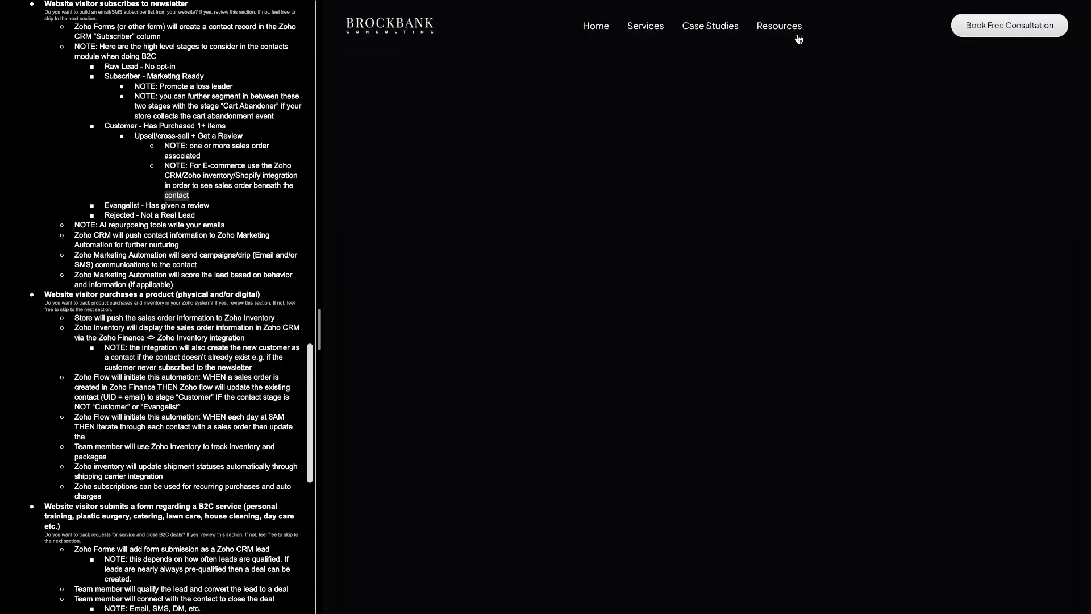
{"action": "scroll", "coordinate": [647, 424], "scroll_direction": "down", "scroll_amount": 4}
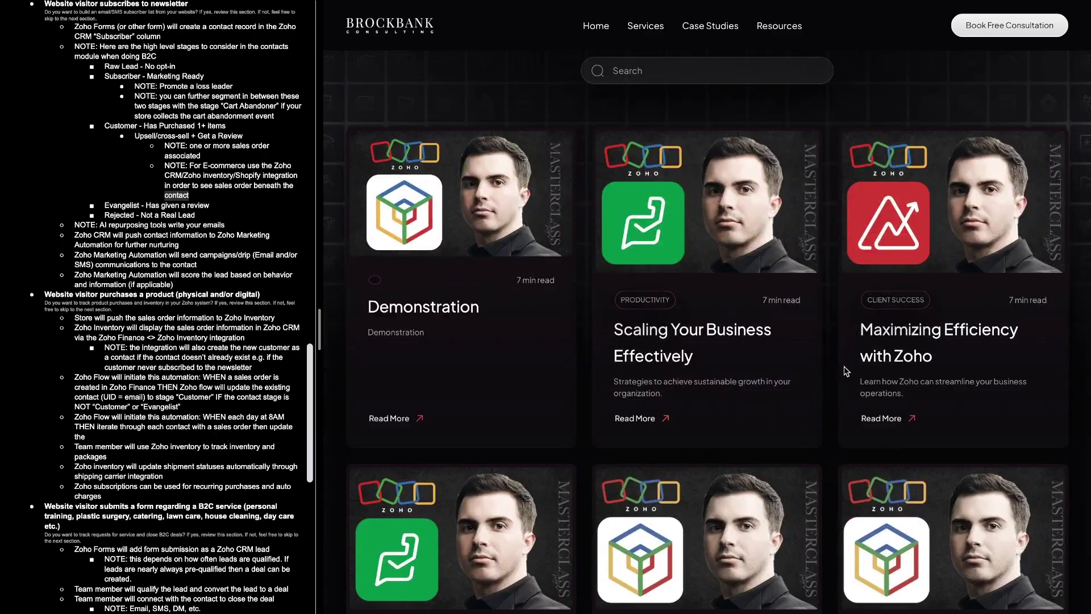
{"action": "left_click", "coordinate": [645, 436]}
{"action": "scroll", "coordinate": [645, 435], "scroll_direction": "down", "scroll_amount": 5}
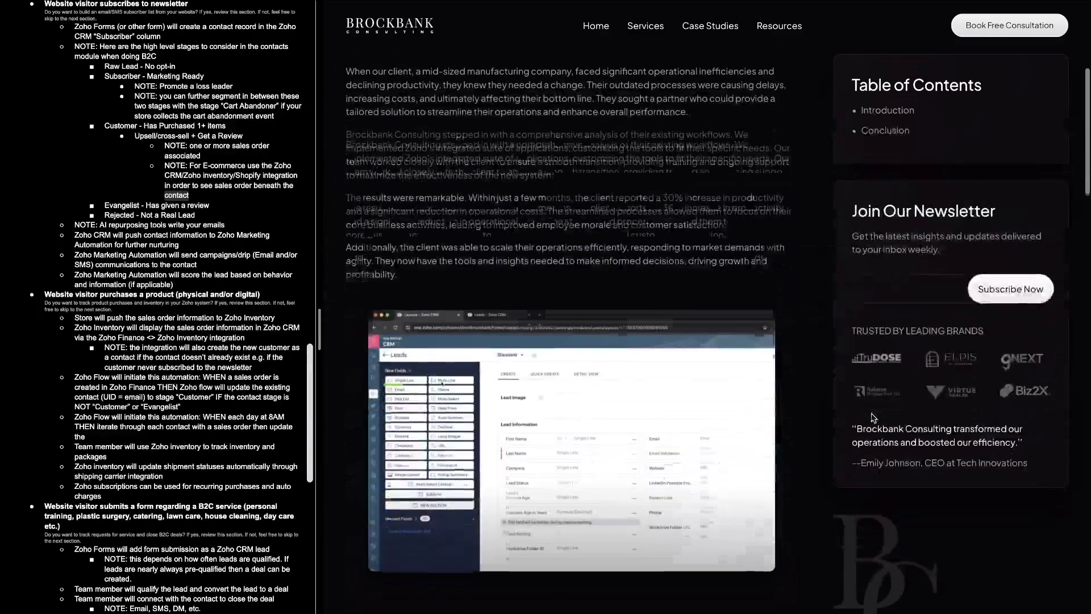
- Circle the Join Our Newsletter signup field and its Subscribe Now button, and underline them
{"action": "left_click_drag", "start_coordinate": [1034, 245], "coordinate": [946, 237]}
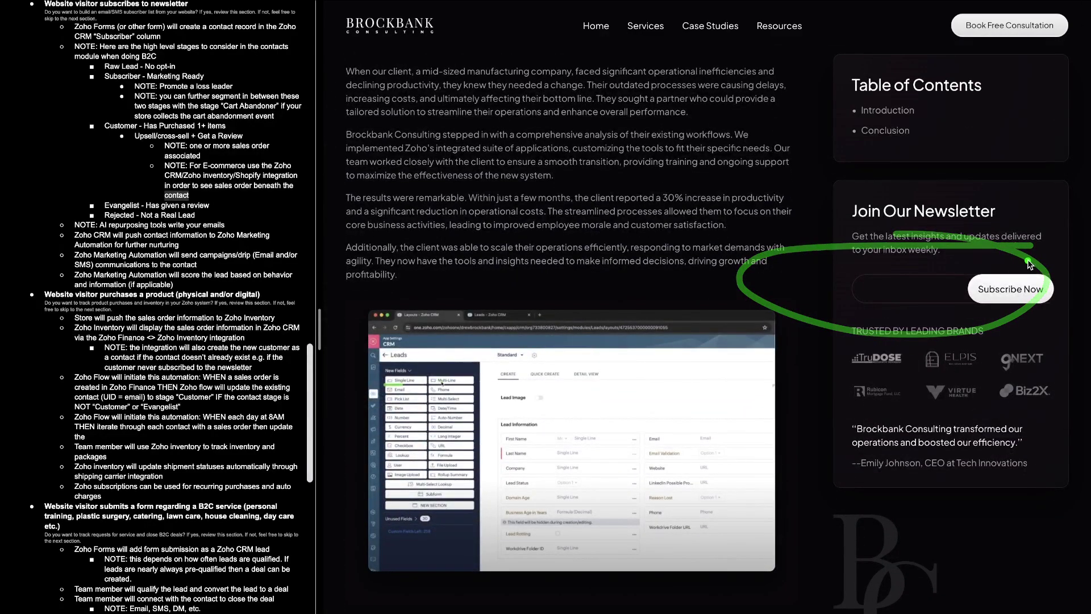
{"action": "left_click_drag", "start_coordinate": [1030, 261], "coordinate": [960, 245]}
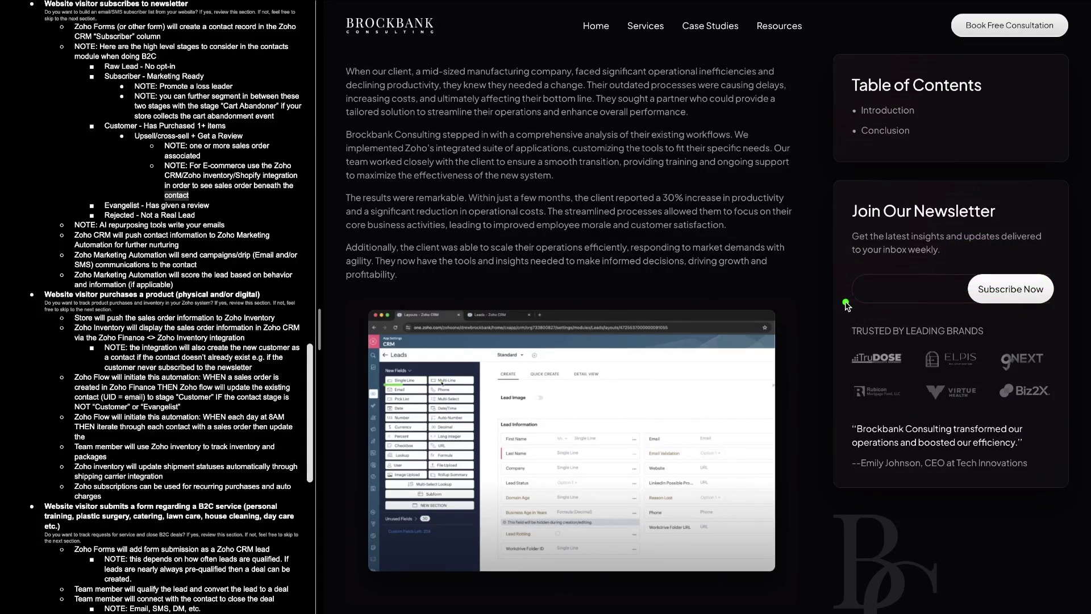
{"action": "left_click_drag", "start_coordinate": [847, 305], "coordinate": [1034, 302]}
{"action": "scroll", "coordinate": [974, 256], "scroll_direction": "down", "scroll_amount": 1}
{"action": "mouse_move", "coordinate": [1052, 198]}
{"action": "left_mouse_down"}
{"action": "mouse_move", "coordinate": [966, 324]}
{"action": "mouse_move", "coordinate": [1046, 239]}
{"action": "left_mouse_up"}
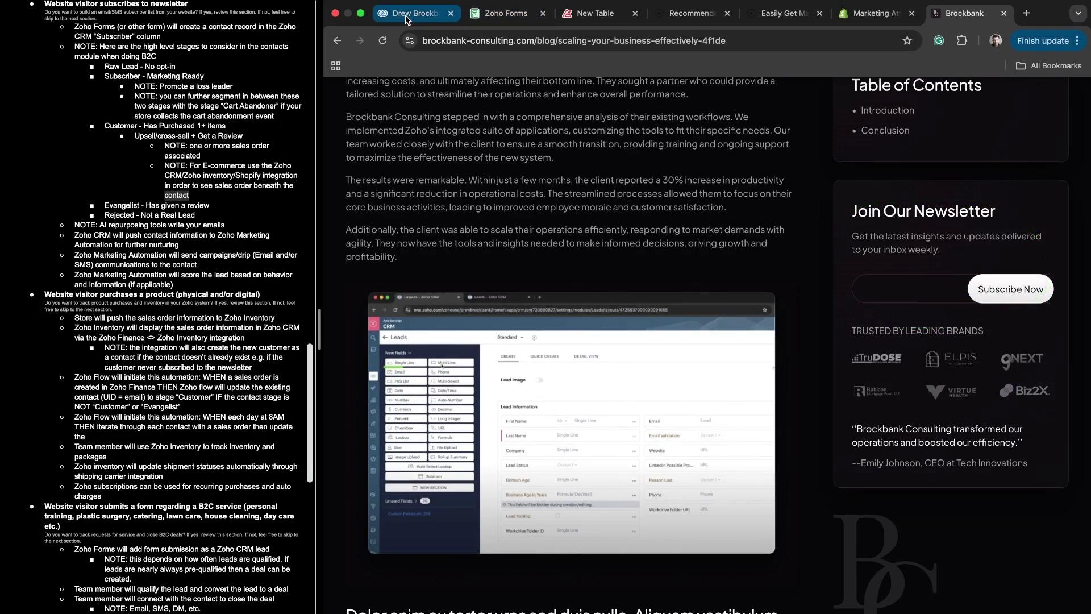
- Return to the Zoho CRM contacts board and mark the contact card in the Subscriber column
{"action": "left_click", "coordinate": [407, 20]}
{"action": "mouse_move", "coordinate": [795, 90]}
{"action": "left_mouse_down"}
{"action": "mouse_move", "coordinate": [700, 199]}
{"action": "mouse_move", "coordinate": [780, 104]}
{"action": "left_mouse_up"}
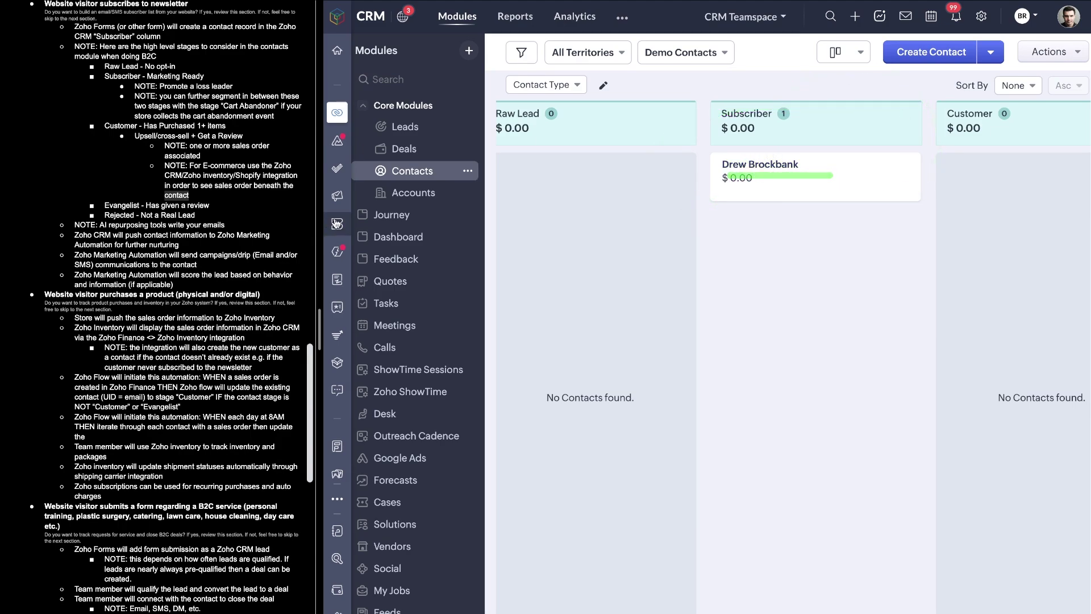
{"action": "mouse_move", "coordinate": [357, 266]}
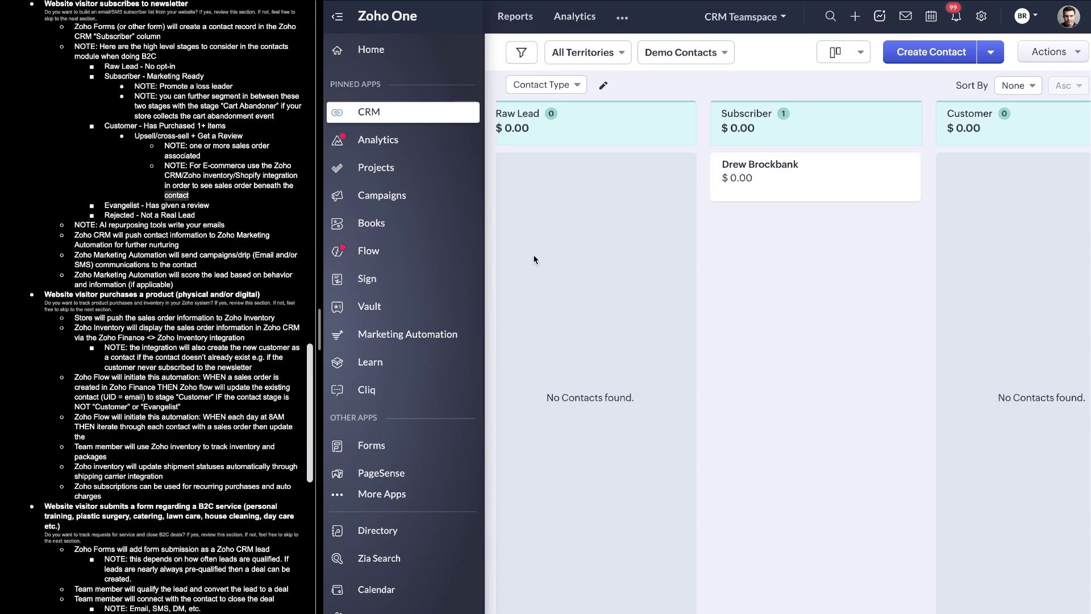
{"action": "mouse_move", "coordinate": [562, 3]}
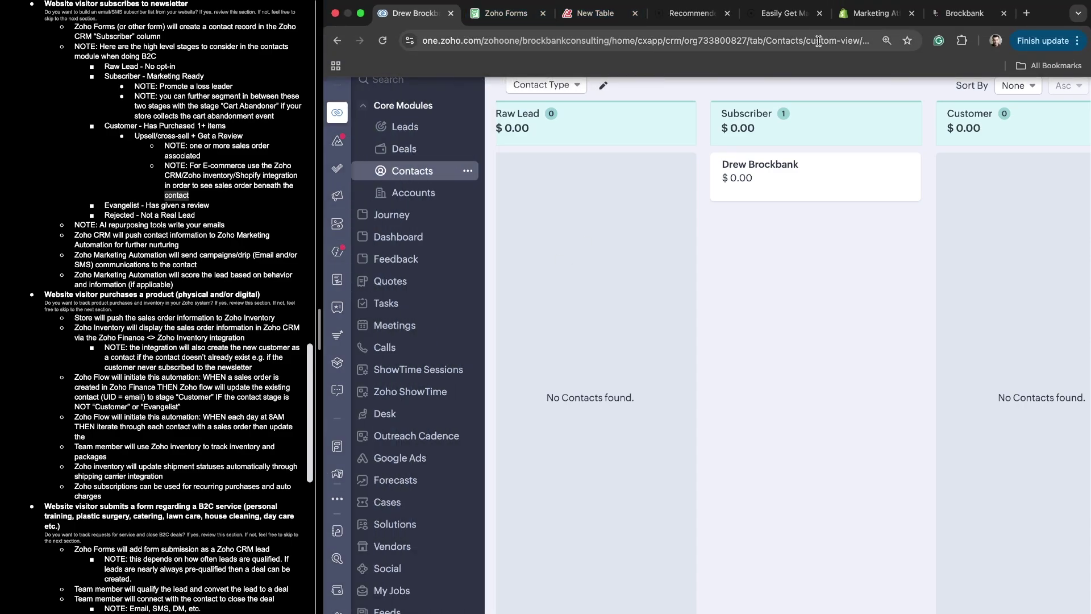
- Return to the article page, underline and circle the newsletter signup area, and sketch an arrow up from the signup field
{"action": "left_click", "coordinate": [961, 16]}
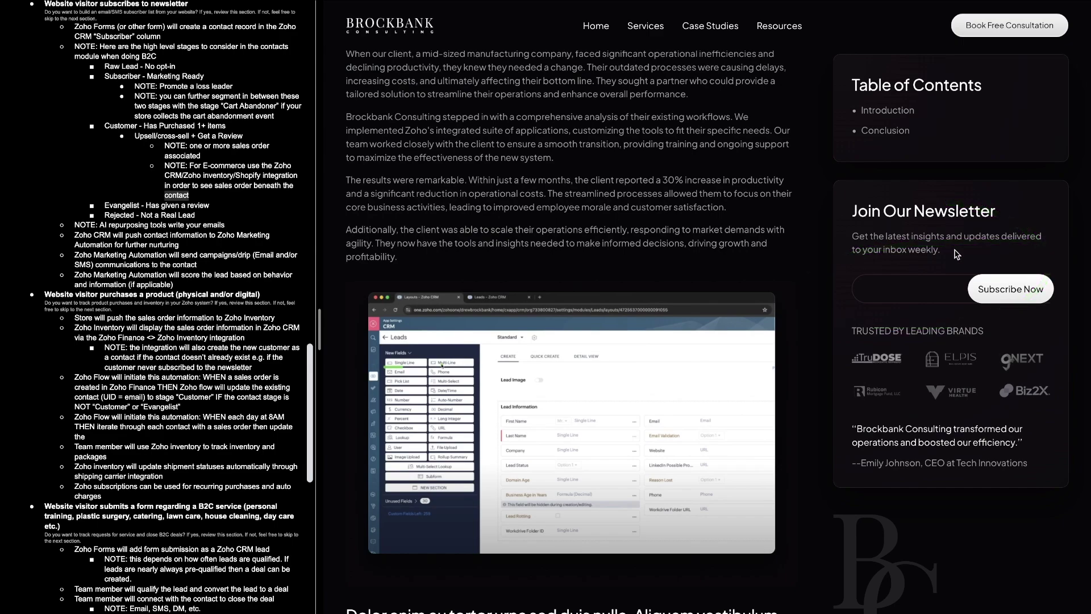
{"action": "mouse_move", "coordinate": [1029, 255]}
{"action": "left_mouse_down"}
{"action": "mouse_move", "coordinate": [1087, 275]}
{"action": "mouse_move", "coordinate": [933, 237]}
{"action": "left_mouse_up"}
{"action": "left_click_drag", "start_coordinate": [913, 310], "coordinate": [1041, 307]}
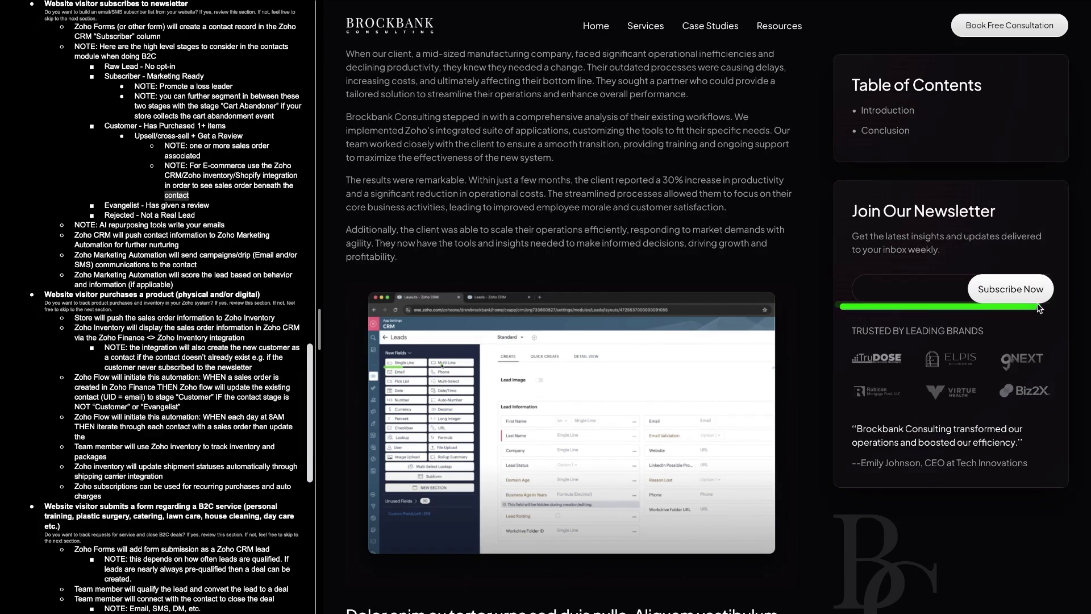
{"action": "mouse_move", "coordinate": [1066, 272]}
{"action": "left_mouse_down"}
{"action": "mouse_move", "coordinate": [961, 266]}
{"action": "mouse_move", "coordinate": [1068, 381]}
{"action": "mouse_move", "coordinate": [1060, 271]}
{"action": "mouse_move", "coordinate": [1002, 362]}
{"action": "mouse_move", "coordinate": [994, 257]}
{"action": "mouse_move", "coordinate": [824, 341]}
{"action": "mouse_move", "coordinate": [1049, 298]}
{"action": "left_mouse_up"}
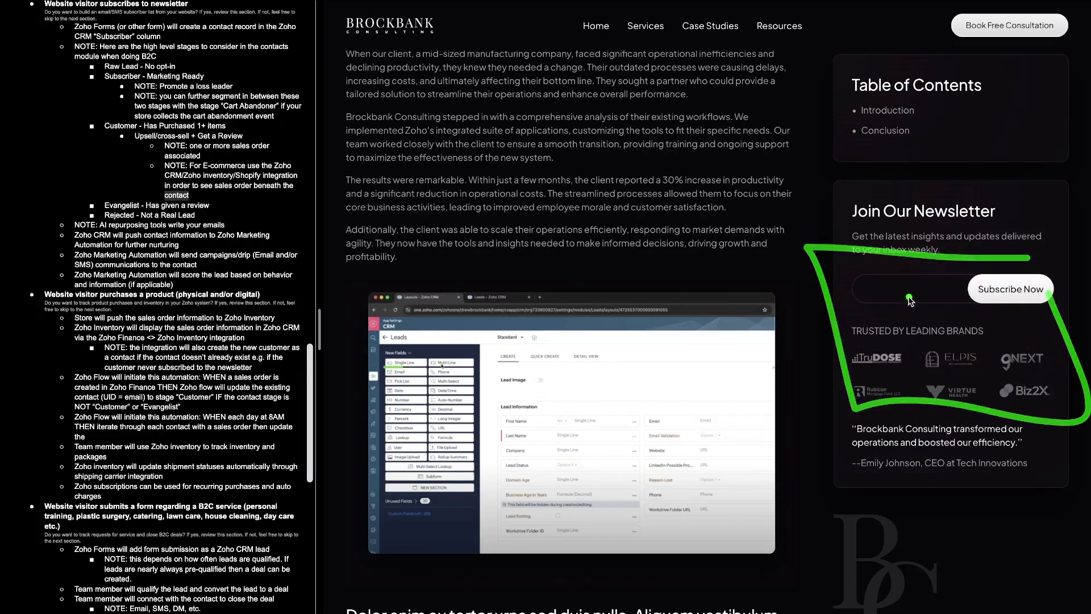
{"action": "left_click_drag", "start_coordinate": [857, 311], "coordinate": [1057, 312]}
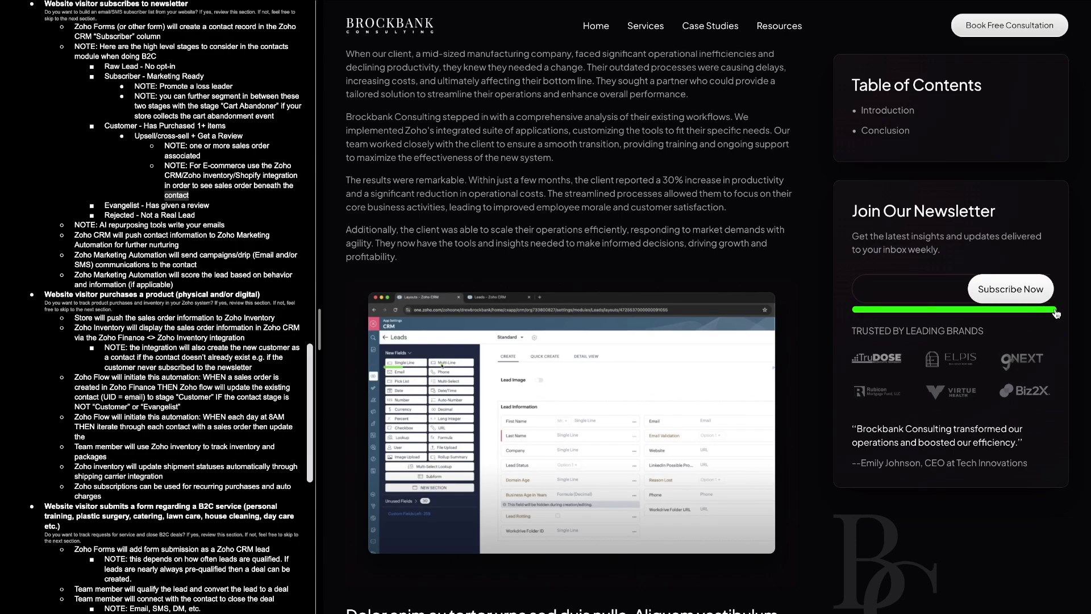
{"action": "mouse_move", "coordinate": [883, 295]}
{"action": "left_mouse_down"}
{"action": "mouse_move", "coordinate": [1025, 76]}
{"action": "mouse_move", "coordinate": [992, 185]}
{"action": "left_mouse_up"}
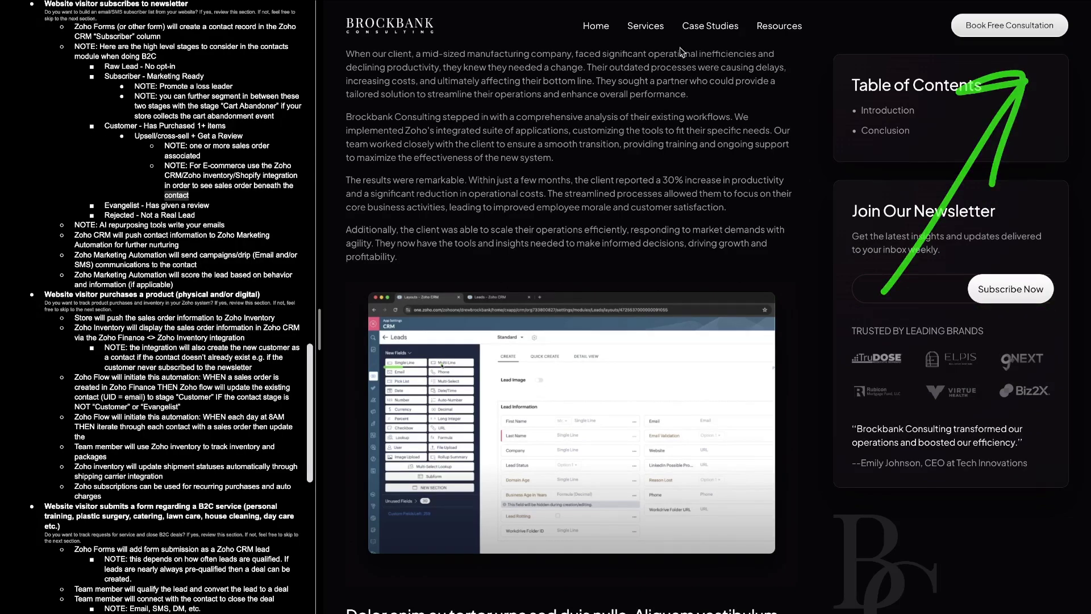
- Switch back to the Zoho CRM contacts board, mark the Subscriber column and sketch an arrow from Raw Lead across to Customer
{"action": "left_click", "coordinate": [413, 13]}
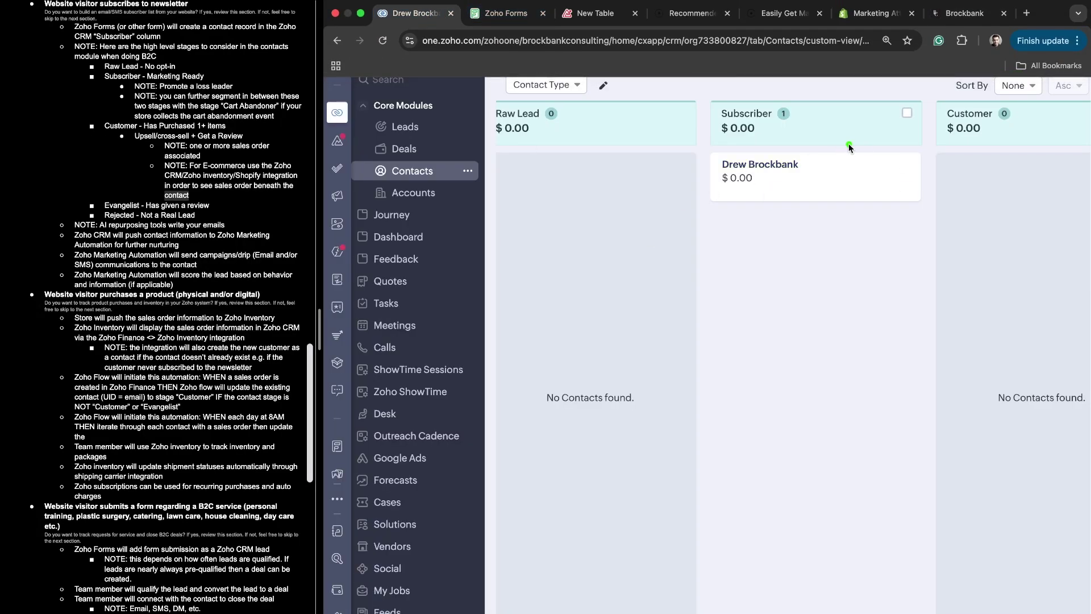
{"action": "left_click_drag", "start_coordinate": [848, 143], "coordinate": [872, 121]}
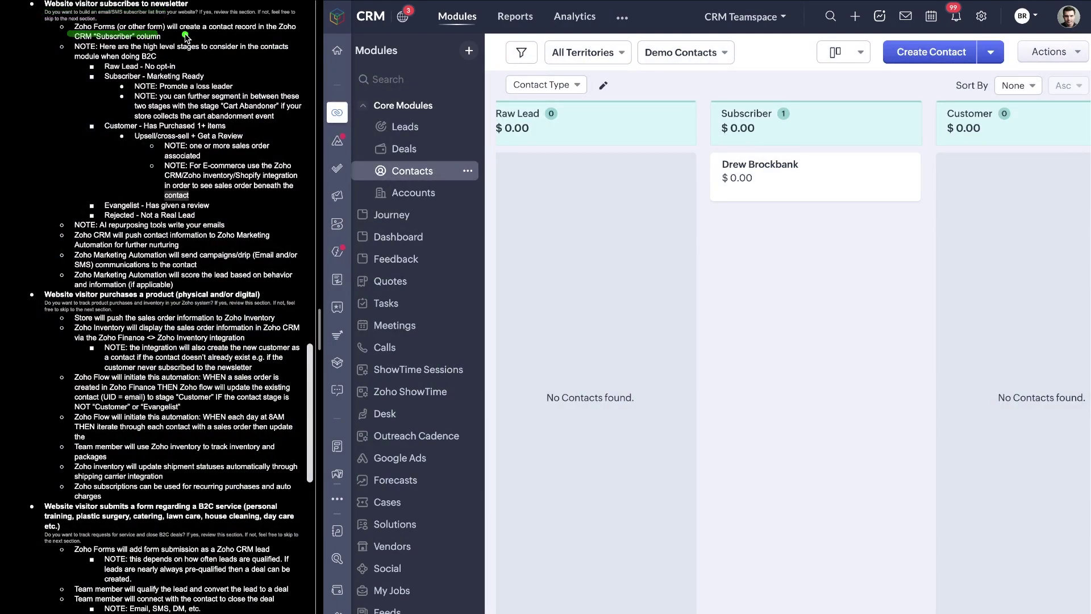
{"action": "mouse_move", "coordinate": [830, 61]}
{"action": "left_mouse_down"}
{"action": "mouse_move", "coordinate": [831, 199]}
{"action": "mouse_move", "coordinate": [880, 264]}
{"action": "left_mouse_up"}
{"action": "left_click_drag", "start_coordinate": [543, 205], "coordinate": [947, 223]}
{"action": "left_click_drag", "start_coordinate": [1023, 232], "coordinate": [940, 234]}
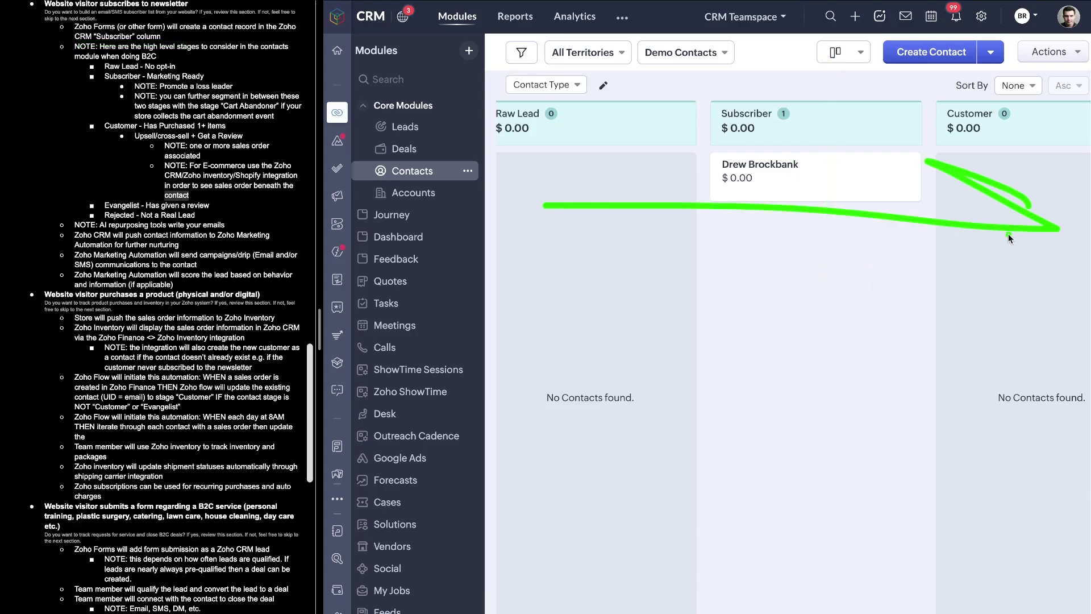
- Mark the stage list in the process document and sketch arrows across the contacts board from Raw Lead to Customer
{"action": "scroll", "coordinate": [962, 287], "scroll_direction": "right", "scroll_amount": 5}
{"action": "scroll", "coordinate": [904, 286], "scroll_direction": "left", "scroll_amount": 5}
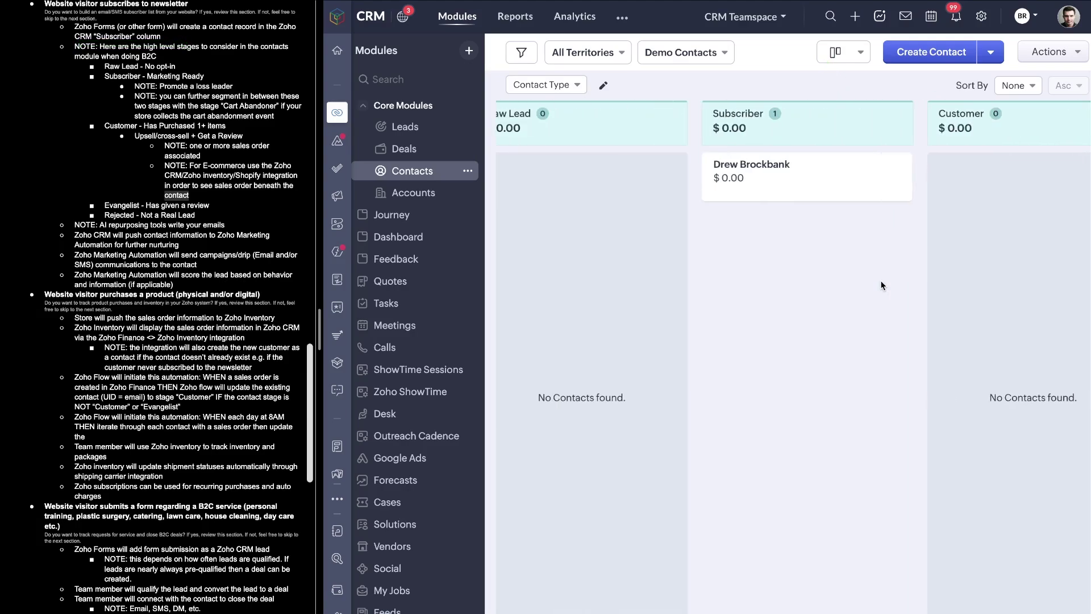
{"action": "mouse_move", "coordinate": [183, 38]}
{"action": "left_mouse_down"}
{"action": "mouse_move", "coordinate": [123, 406]}
{"action": "mouse_move", "coordinate": [230, 369]}
{"action": "mouse_move", "coordinate": [244, 345]}
{"action": "left_mouse_up"}
{"action": "mouse_move", "coordinate": [629, 164]}
{"action": "left_mouse_down"}
{"action": "mouse_move", "coordinate": [1023, 180]}
{"action": "mouse_move", "coordinate": [926, 225]}
{"action": "left_mouse_up"}
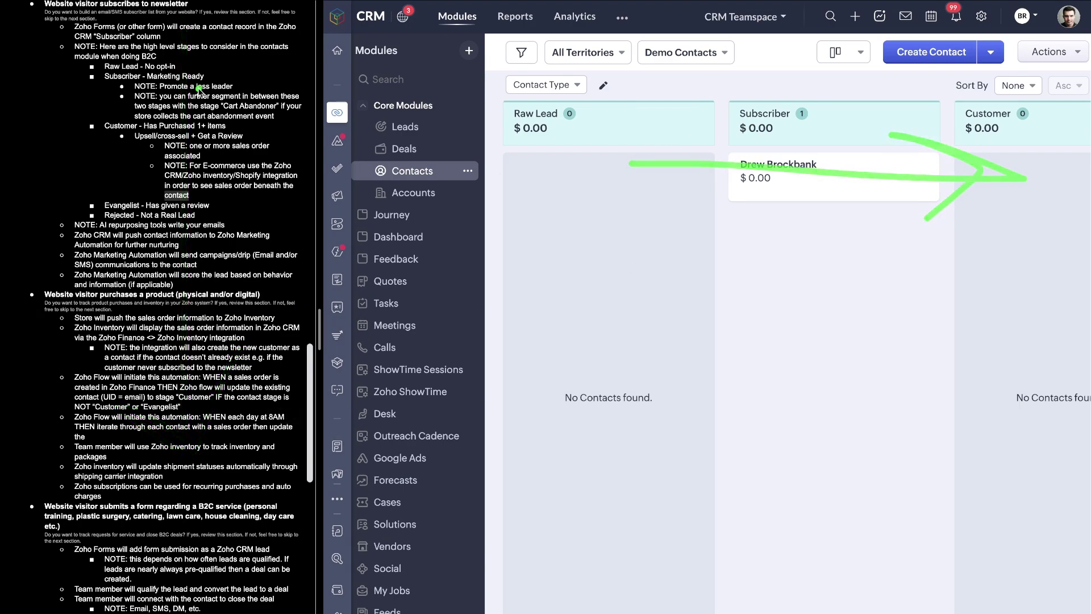
{"action": "mouse_move", "coordinate": [179, 13]}
{"action": "left_mouse_down"}
{"action": "mouse_move", "coordinate": [181, 484]}
{"action": "mouse_move", "coordinate": [230, 431]}
{"action": "left_mouse_up"}
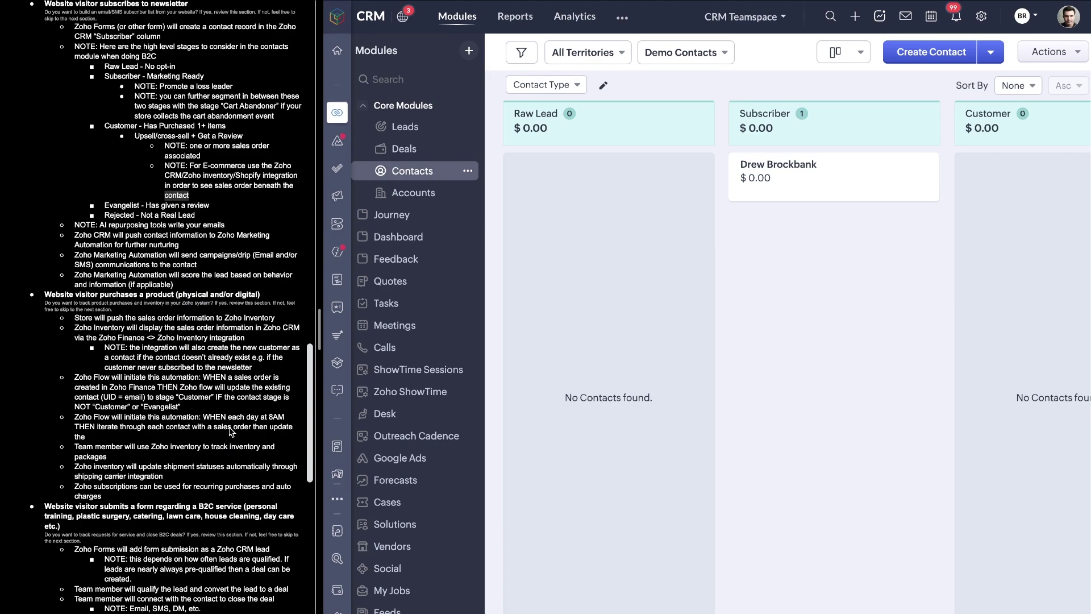
{"action": "mouse_move", "coordinate": [543, 173]}
{"action": "left_mouse_down"}
{"action": "mouse_move", "coordinate": [723, 176]}
{"action": "mouse_move", "coordinate": [910, 221]}
{"action": "left_mouse_up"}
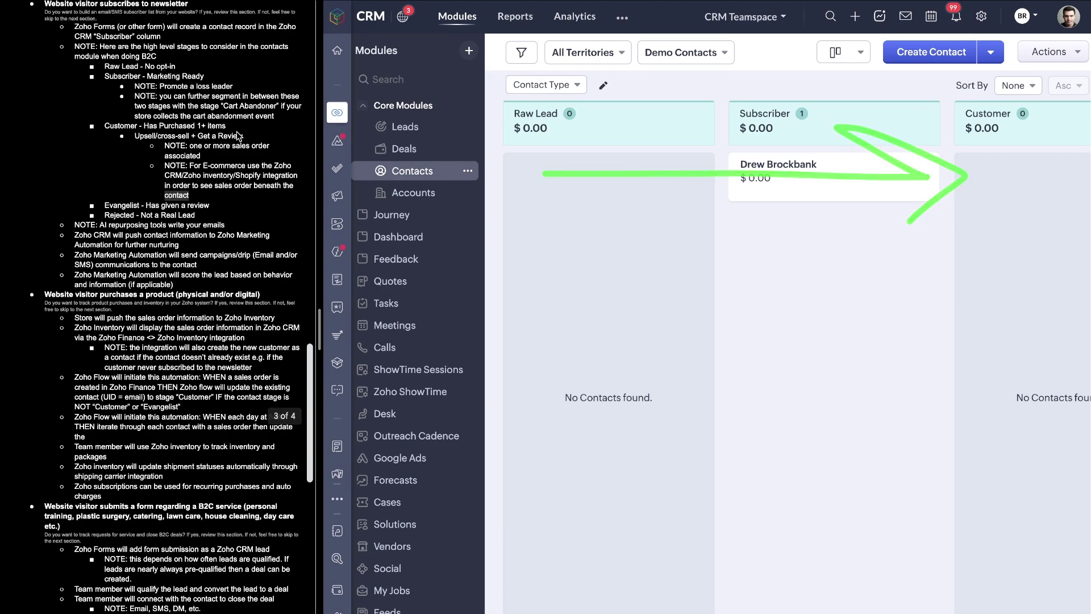
{"action": "left_click_drag", "start_coordinate": [260, 16], "coordinate": [262, 23]}
{"action": "left_click_drag", "start_coordinate": [557, 151], "coordinate": [961, 192]}
{"action": "left_click_drag", "start_coordinate": [838, 139], "coordinate": [964, 190]}
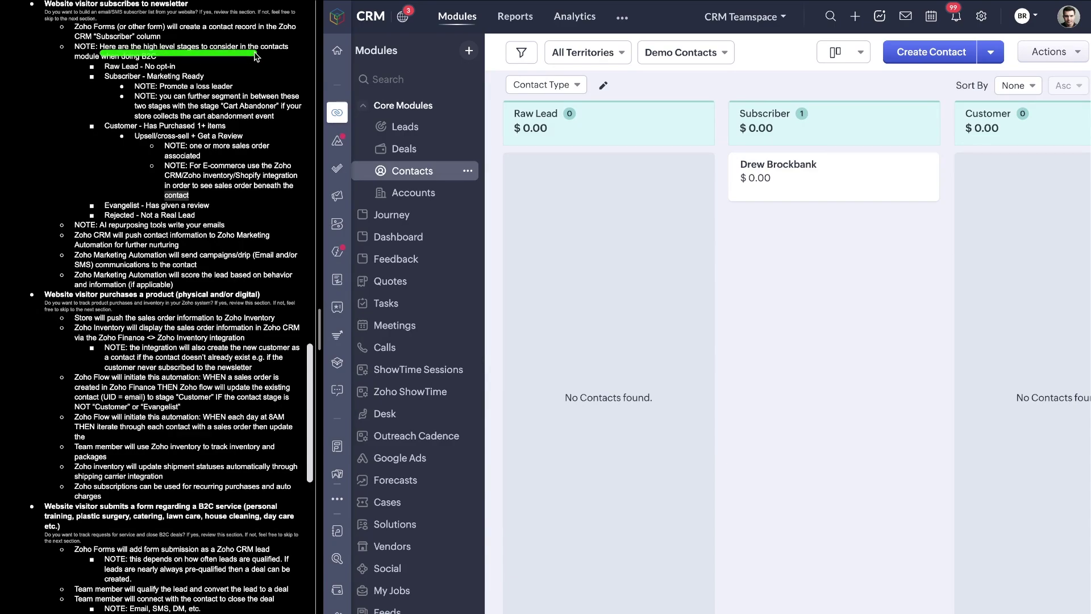
- Underline the high-level stages note and the Raw Lead line in the document, and mark the Raw Lead and Subscriber columns on the board
{"action": "left_click_drag", "start_coordinate": [64, 62], "coordinate": [241, 65]}
{"action": "left_click_drag", "start_coordinate": [104, 73], "coordinate": [216, 71]}
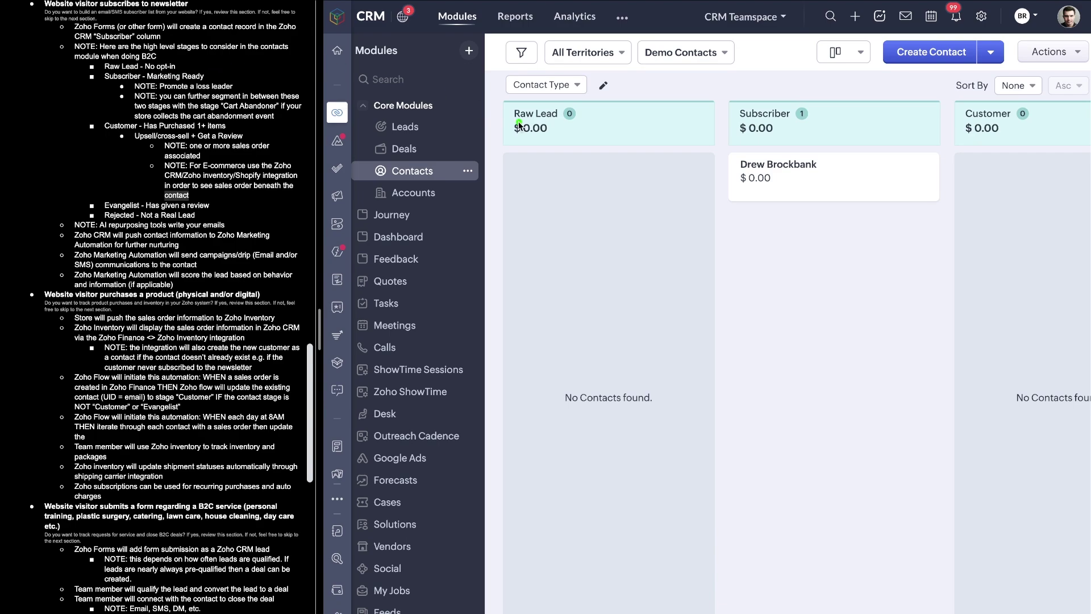
{"action": "left_click_drag", "start_coordinate": [608, 82], "coordinate": [599, 230]}
{"action": "mouse_move", "coordinate": [496, 120]}
{"action": "left_mouse_down"}
{"action": "mouse_move", "coordinate": [676, 121]}
{"action": "mouse_move", "coordinate": [526, 106]}
{"action": "mouse_move", "coordinate": [508, 292]}
{"action": "mouse_move", "coordinate": [728, 122]}
{"action": "mouse_move", "coordinate": [523, 92]}
{"action": "mouse_move", "coordinate": [720, 312]}
{"action": "mouse_move", "coordinate": [709, 123]}
{"action": "mouse_move", "coordinate": [585, 114]}
{"action": "mouse_move", "coordinate": [745, 122]}
{"action": "left_mouse_up"}
{"action": "left_click", "coordinate": [730, 104]}
{"action": "scroll", "coordinate": [677, 273], "scroll_direction": "right", "scroll_amount": 3}
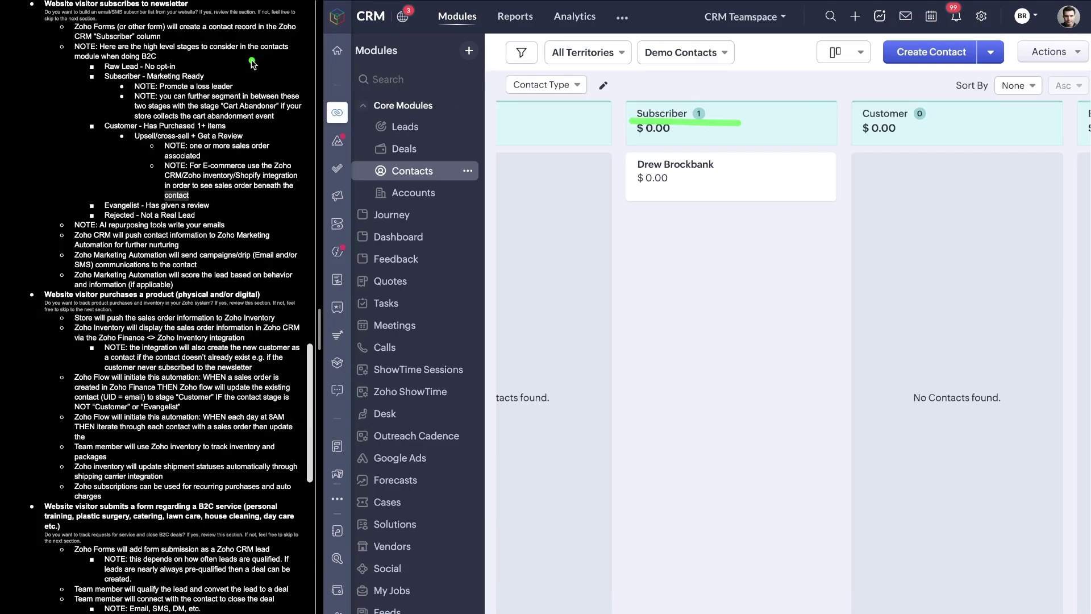
- Underline the "Subscriber - Marketing Ready" line and its notes on promoting a loss leader and the "Cart Abandoner" stage
{"action": "left_click_drag", "start_coordinate": [100, 85], "coordinate": [239, 86]}
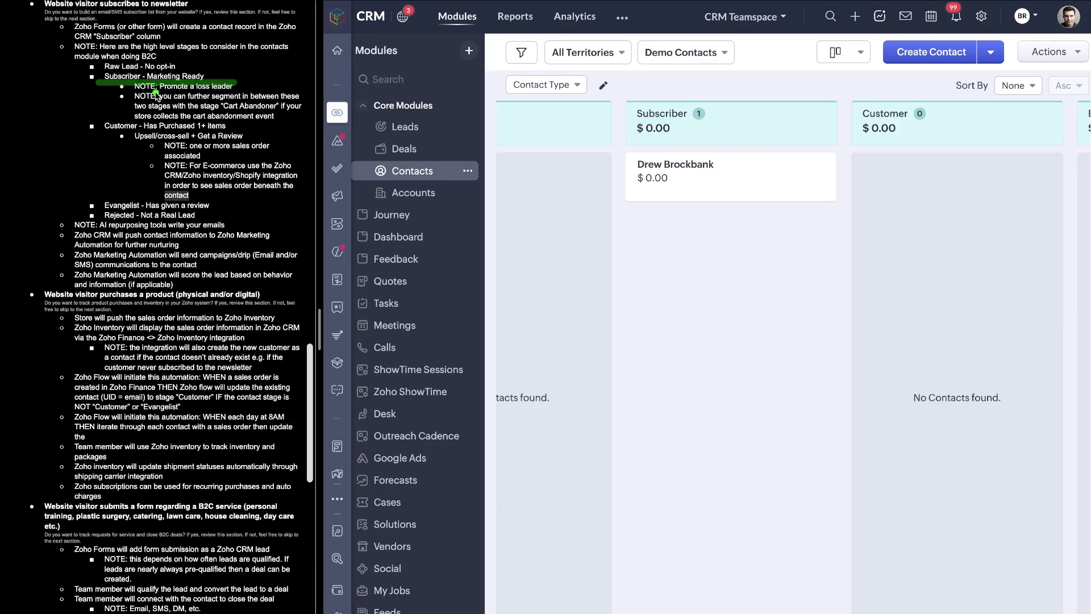
{"action": "left_click_drag", "start_coordinate": [153, 92], "coordinate": [246, 94]}
{"action": "left_click_drag", "start_coordinate": [141, 89], "coordinate": [239, 95]}
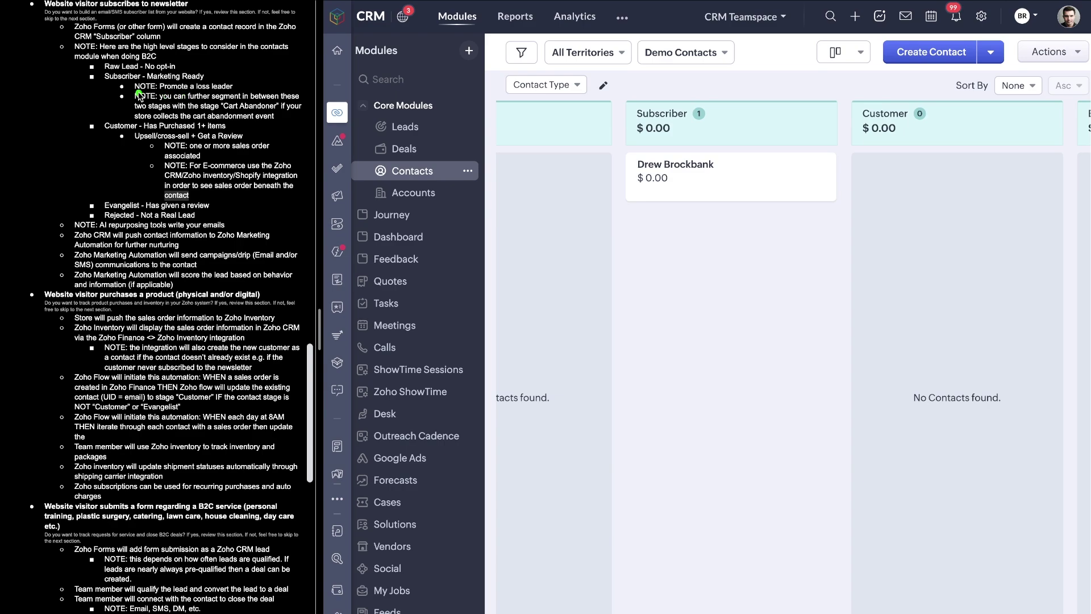
{"action": "left_click_drag", "start_coordinate": [134, 92], "coordinate": [252, 95]}
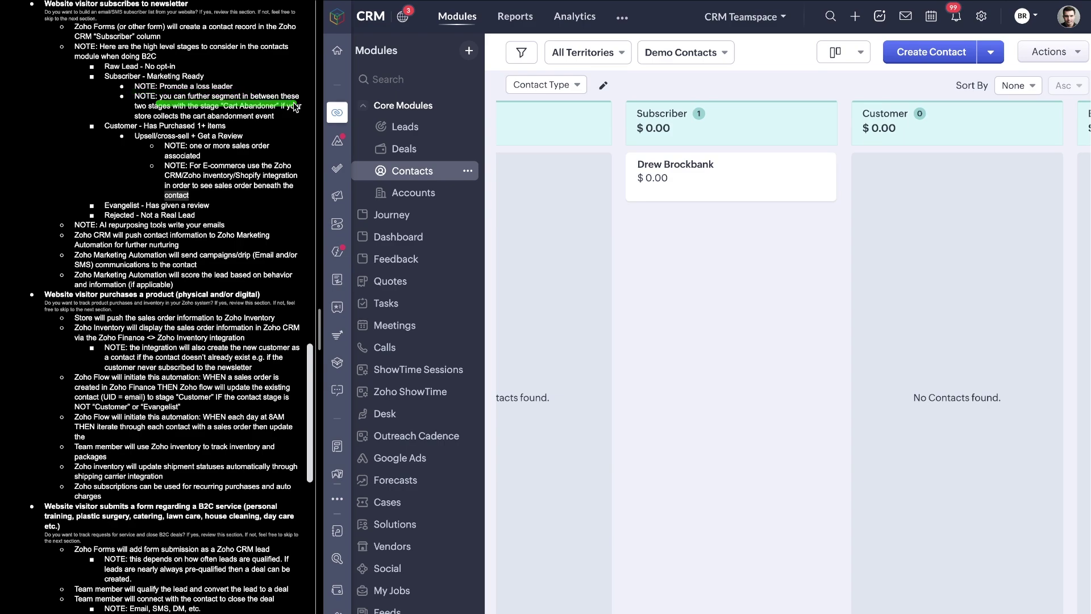
{"action": "left_click_drag", "start_coordinate": [199, 106], "coordinate": [276, 116]}
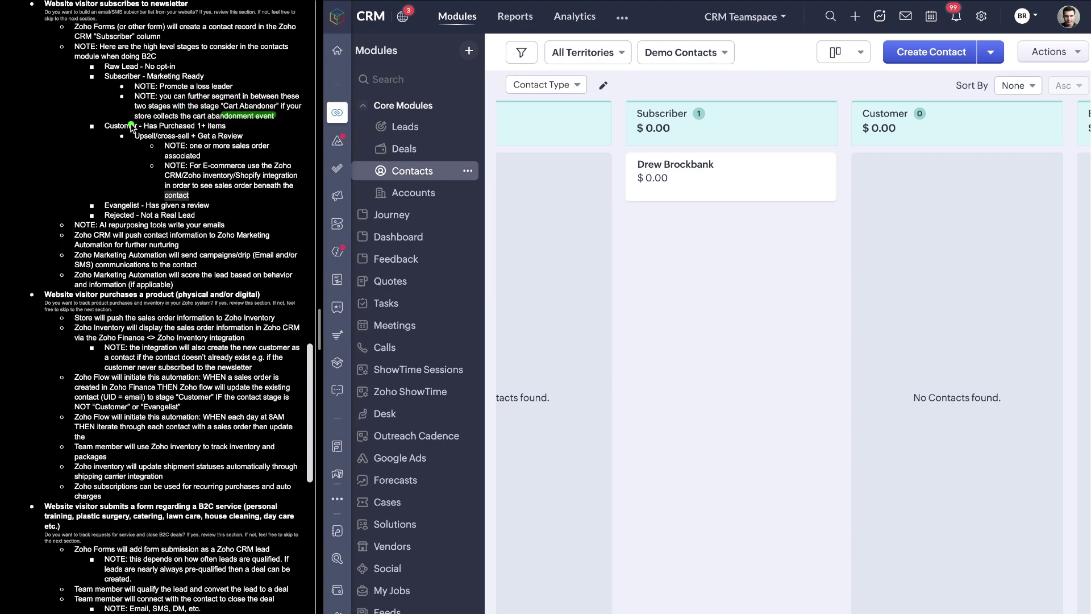
- Underline the "Customer - Has Purchased 1+ items" line and circle the Customer and Subscriber column headers on the board
{"action": "left_click_drag", "start_coordinate": [132, 126], "coordinate": [263, 128]}
{"action": "mouse_move", "coordinate": [942, 118]}
{"action": "left_mouse_down"}
{"action": "mouse_move", "coordinate": [906, 118]}
{"action": "mouse_move", "coordinate": [962, 281]}
{"action": "mouse_move", "coordinate": [966, 71]}
{"action": "left_mouse_up"}
{"action": "left_click", "coordinate": [245, 155]}
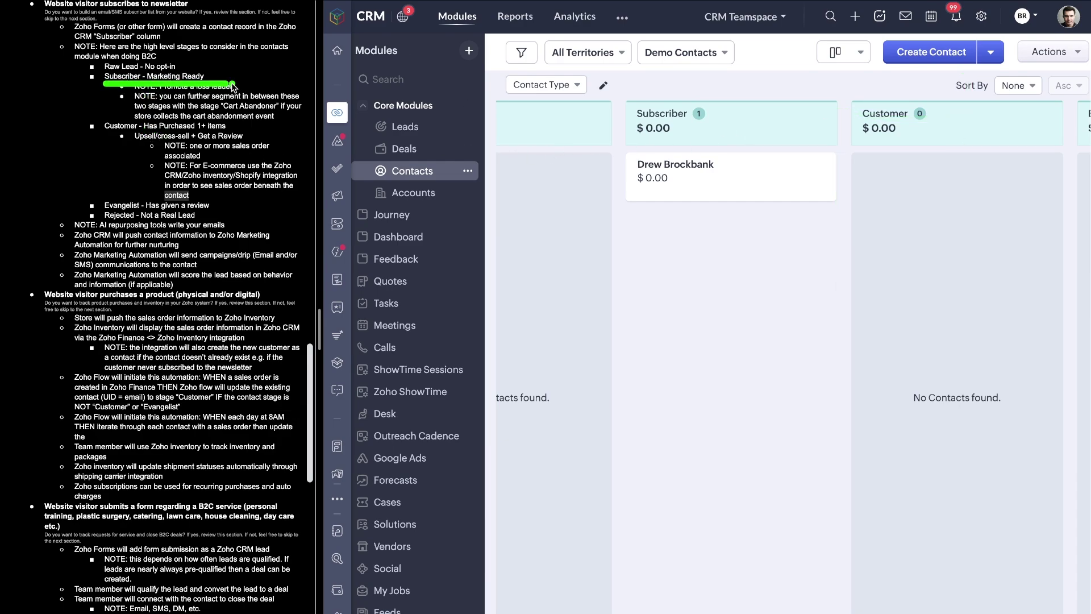
{"action": "mouse_move", "coordinate": [790, 127]}
{"action": "left_mouse_down"}
{"action": "mouse_move", "coordinate": [762, 104]}
{"action": "mouse_move", "coordinate": [770, 246]}
{"action": "mouse_move", "coordinate": [832, 108]}
{"action": "left_mouse_up"}
- Search the Zoho One apps for "marketing", switch to Marketing Automation and open its contact segments list
{"action": "mouse_move", "coordinate": [348, 442]}
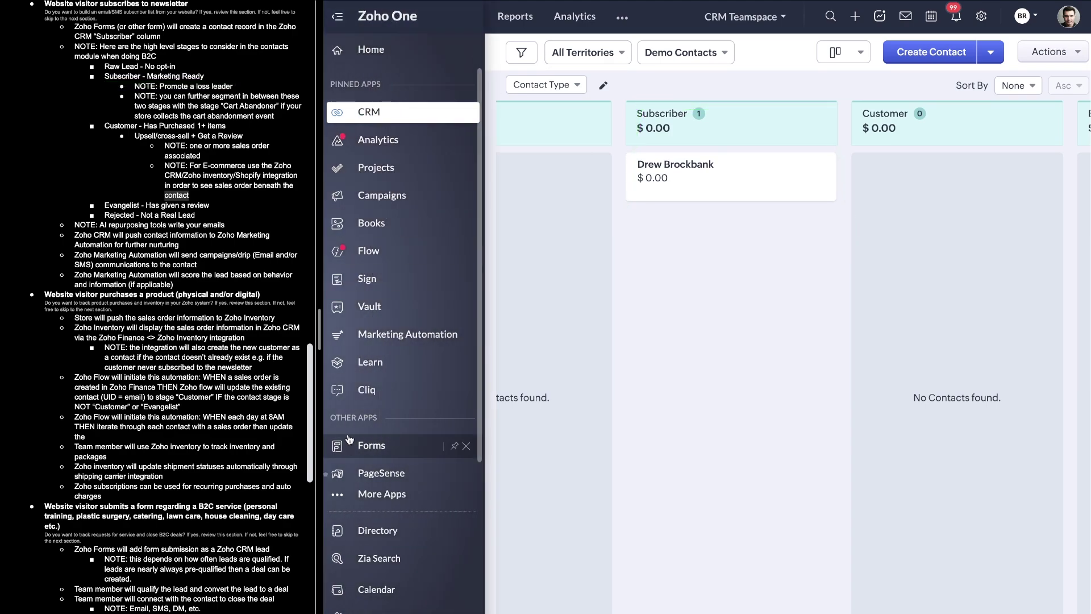
{"action": "left_click", "coordinate": [364, 500]}
{"action": "type", "text": "m"}
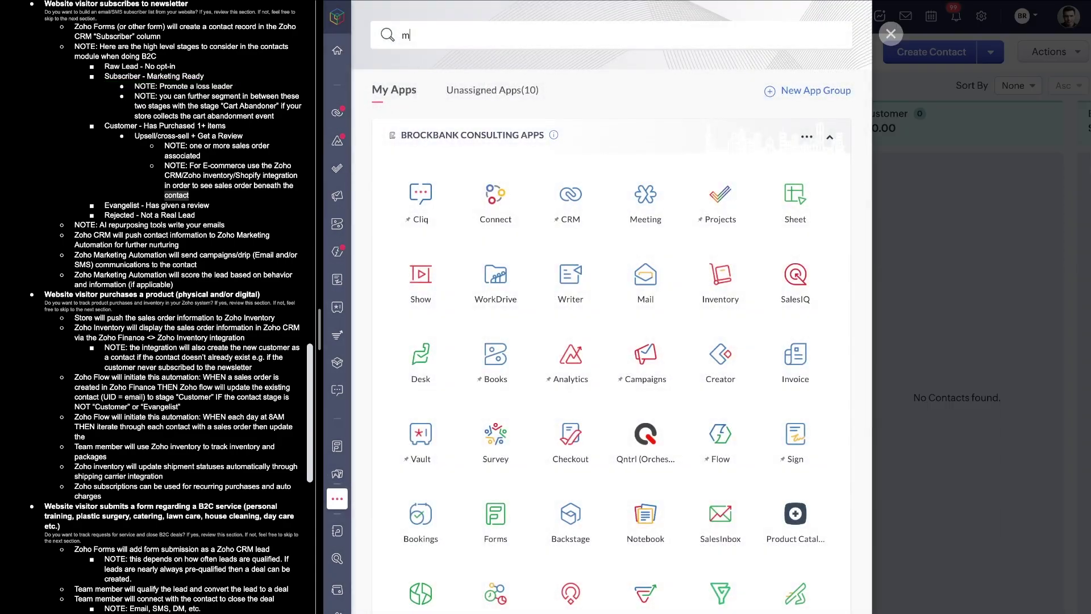
{"action": "type", "text": "arketing"}
{"action": "left_click", "coordinate": [451, 142]}
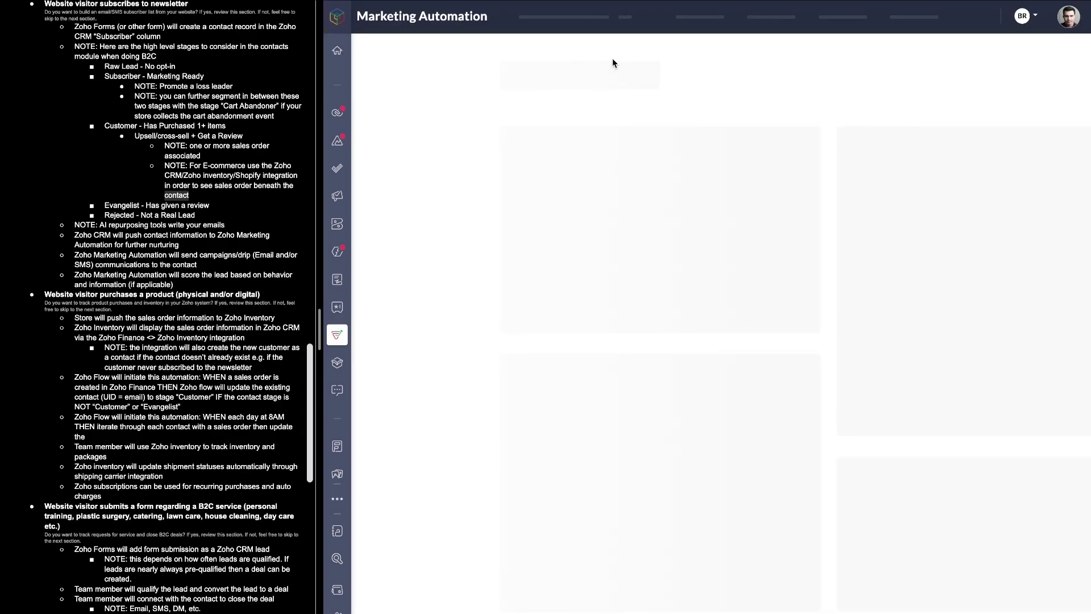
{"action": "left_click", "coordinate": [678, 21]}
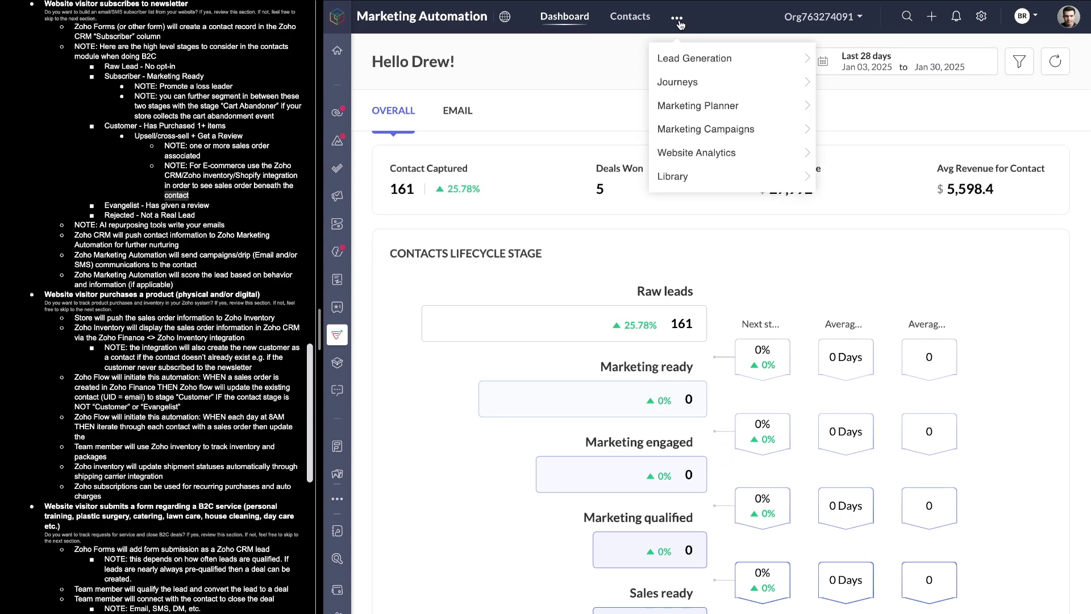
{"action": "mouse_move", "coordinate": [644, 26]}
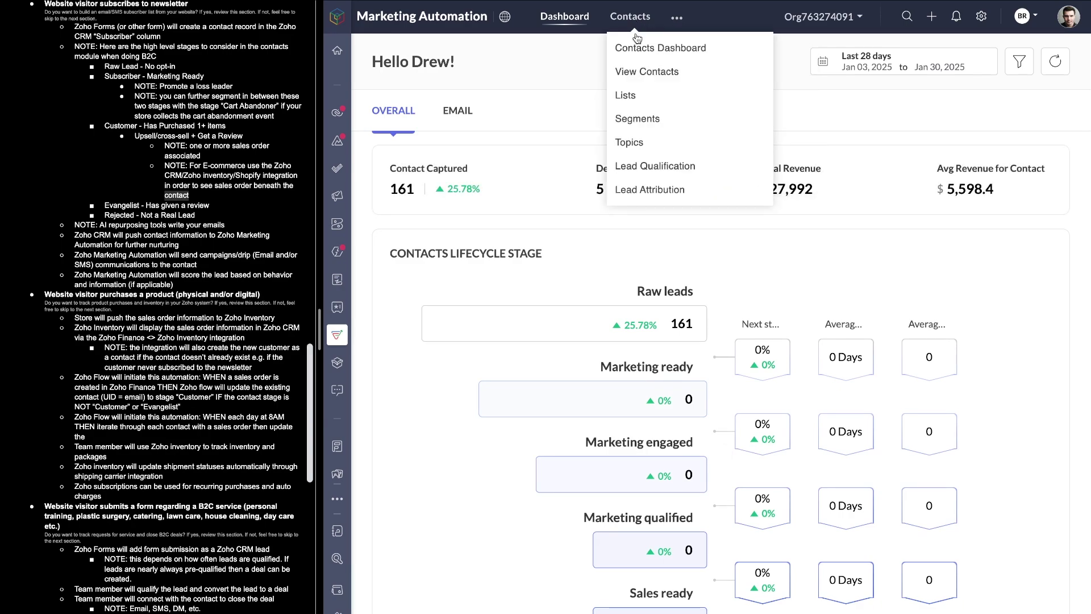
{"action": "left_click", "coordinate": [645, 120]}
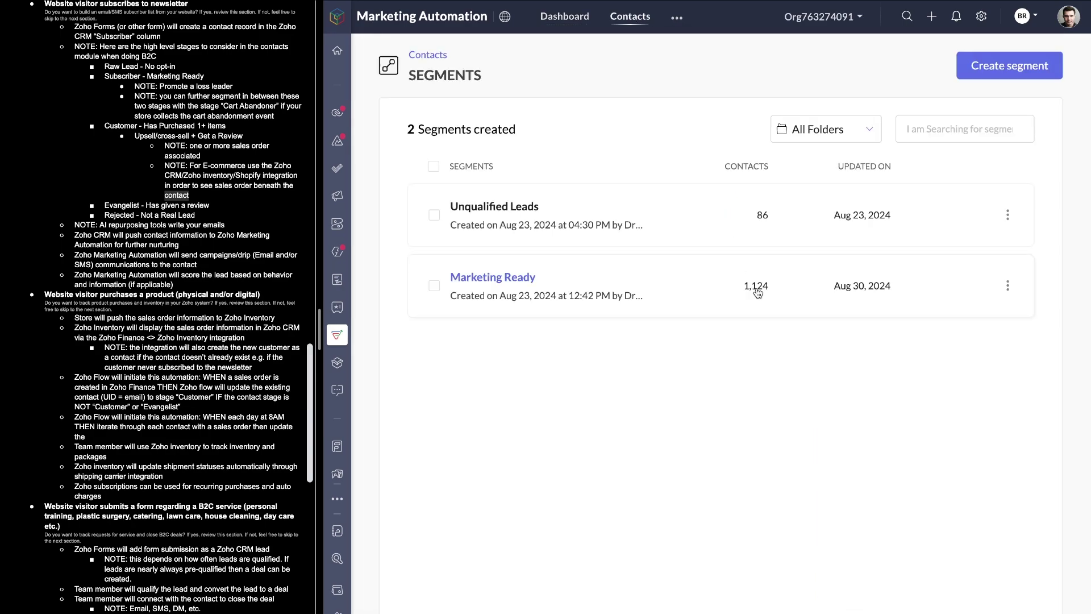
- Circle the two listed segments, underline and box the Marketing Ready segment, and sketch marks below it
{"action": "left_click_drag", "start_coordinate": [737, 137], "coordinate": [541, 155]}
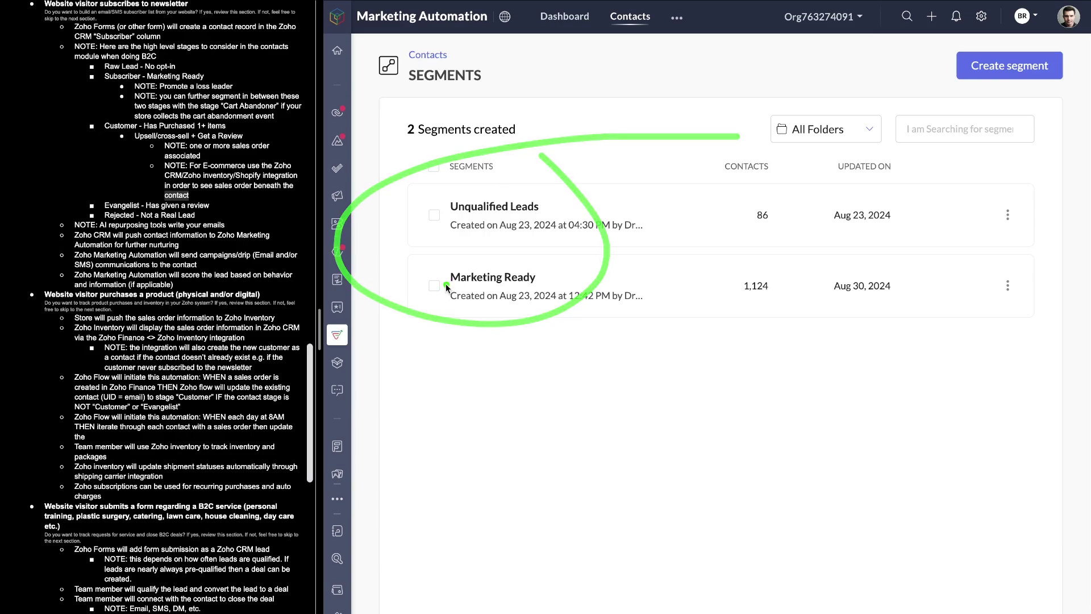
{"action": "left_click_drag", "start_coordinate": [447, 285], "coordinate": [590, 285]}
{"action": "mouse_move", "coordinate": [449, 204]}
{"action": "left_mouse_down"}
{"action": "mouse_move", "coordinate": [580, 203]}
{"action": "mouse_move", "coordinate": [407, 183]}
{"action": "mouse_move", "coordinate": [625, 269]}
{"action": "mouse_move", "coordinate": [423, 248]}
{"action": "mouse_move", "coordinate": [583, 278]}
{"action": "left_mouse_up"}
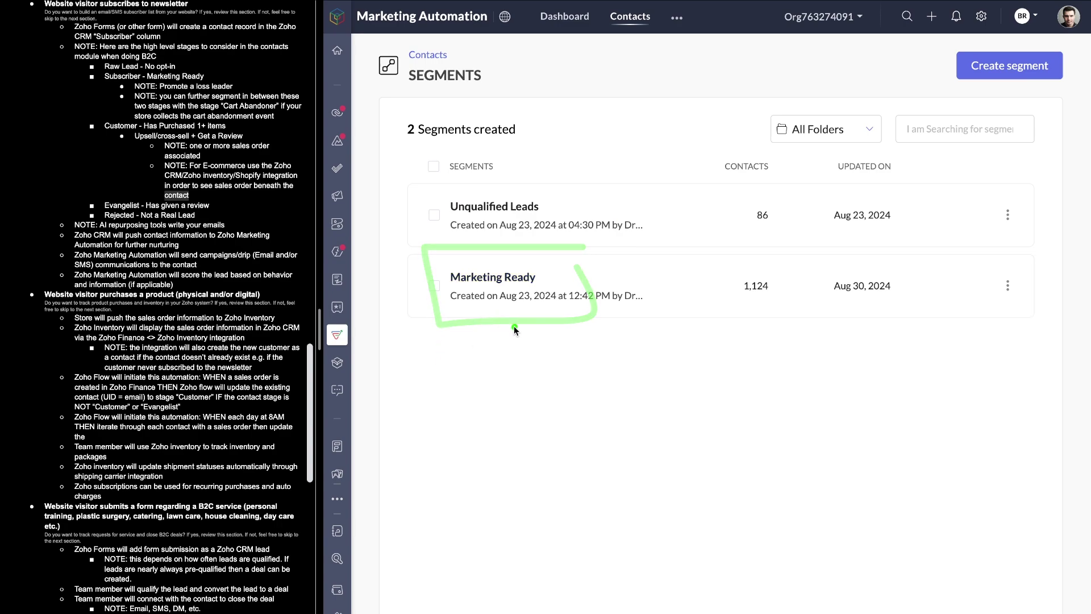
{"action": "mouse_move", "coordinate": [538, 320]}
{"action": "left_mouse_down"}
{"action": "mouse_move", "coordinate": [441, 419]}
{"action": "mouse_move", "coordinate": [538, 309]}
{"action": "left_mouse_up"}
{"action": "mouse_move", "coordinate": [537, 458]}
{"action": "left_mouse_down"}
{"action": "mouse_move", "coordinate": [402, 456]}
{"action": "mouse_move", "coordinate": [562, 504]}
{"action": "mouse_move", "coordinate": [549, 468]}
{"action": "left_mouse_up"}
{"action": "mouse_move", "coordinate": [575, 505]}
{"action": "left_mouse_down"}
{"action": "mouse_move", "coordinate": [488, 556]}
{"action": "mouse_move", "coordinate": [579, 535]}
{"action": "left_mouse_up"}
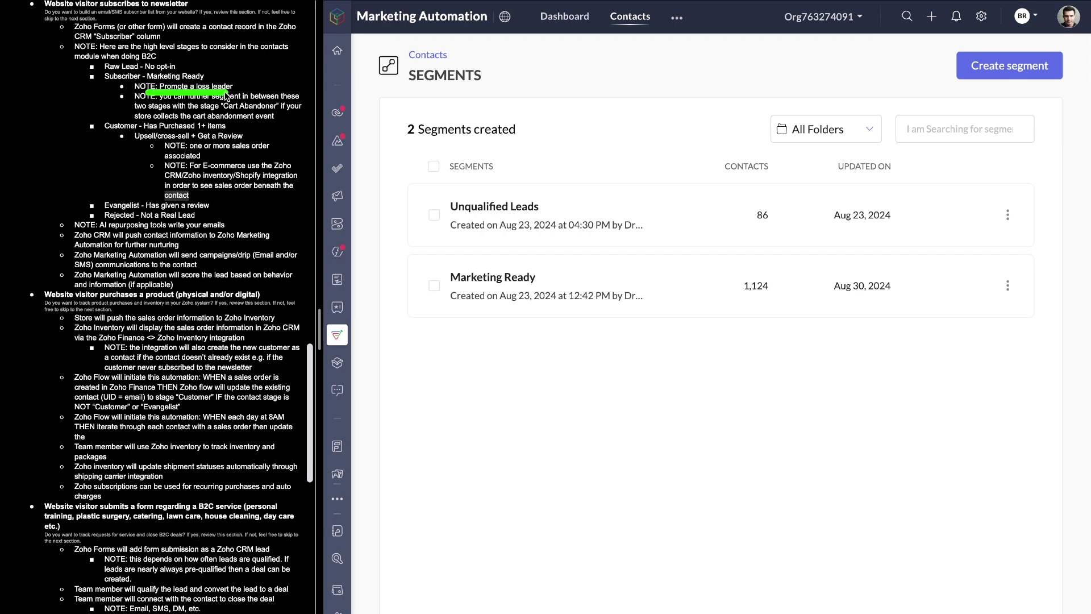
- Underline the Subscriber line, the "Promote a loss leader" note and the Customer lines in the process document
{"action": "left_click_drag", "start_coordinate": [107, 83], "coordinate": [250, 83]}
{"action": "left_click_drag", "start_coordinate": [160, 92], "coordinate": [255, 93]}
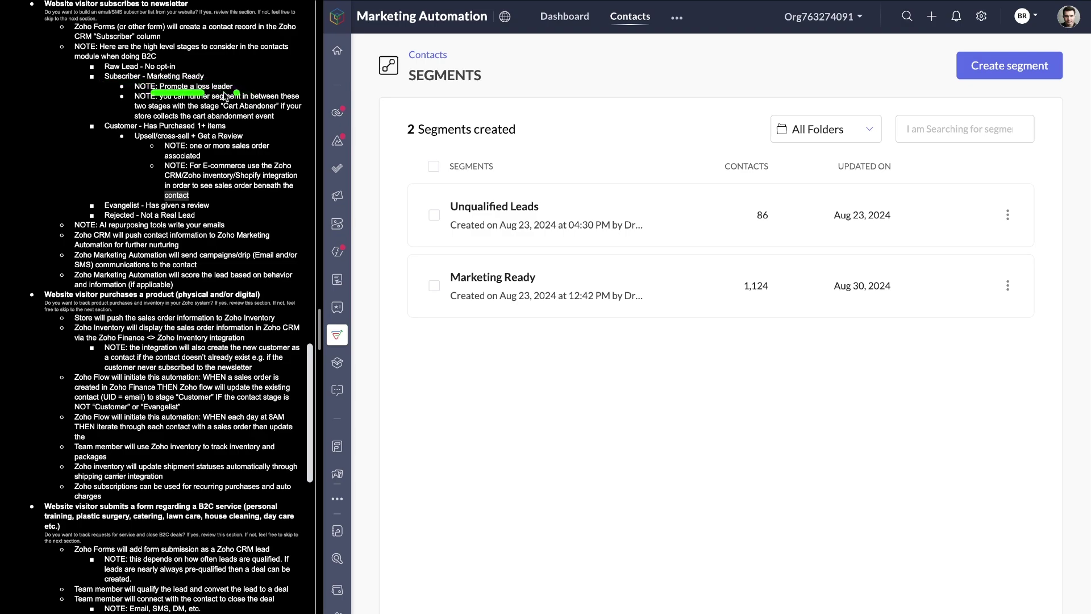
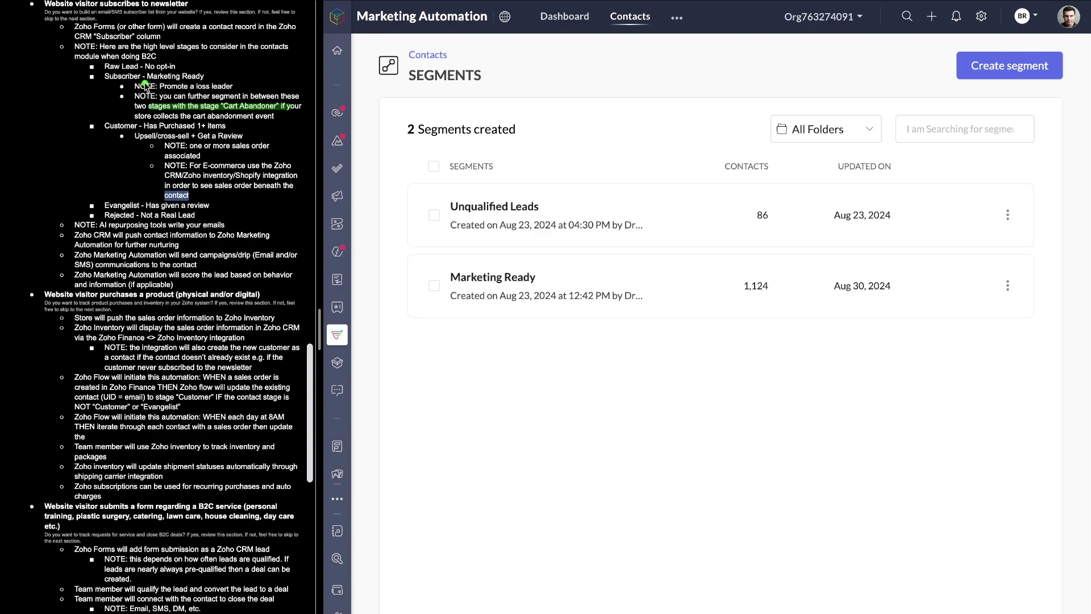
{"action": "left_click_drag", "start_coordinate": [138, 84], "coordinate": [223, 84]}
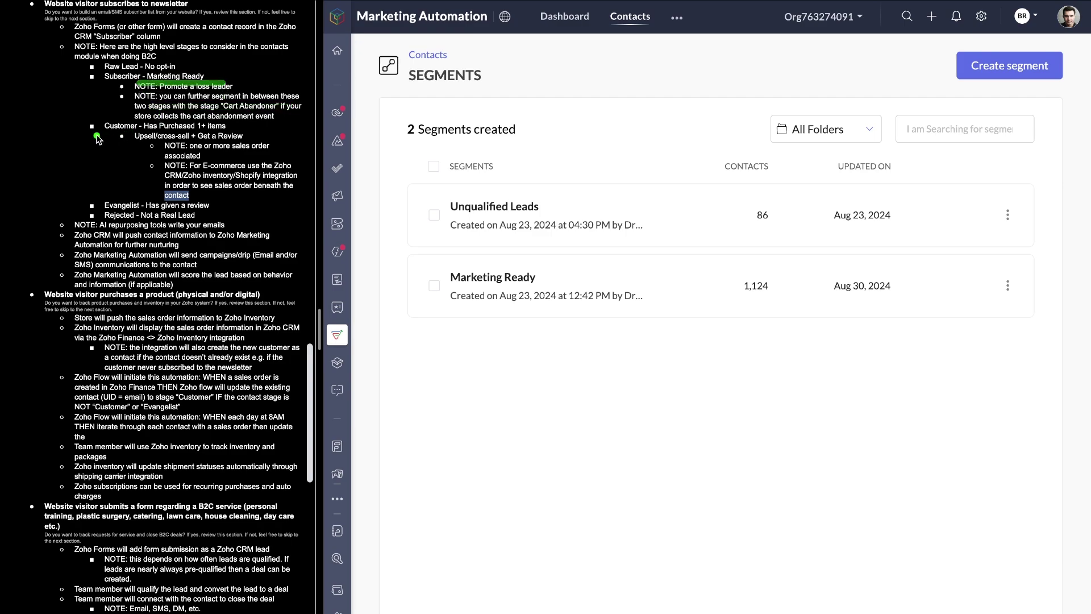
{"action": "left_click_drag", "start_coordinate": [136, 143], "coordinate": [265, 149]}
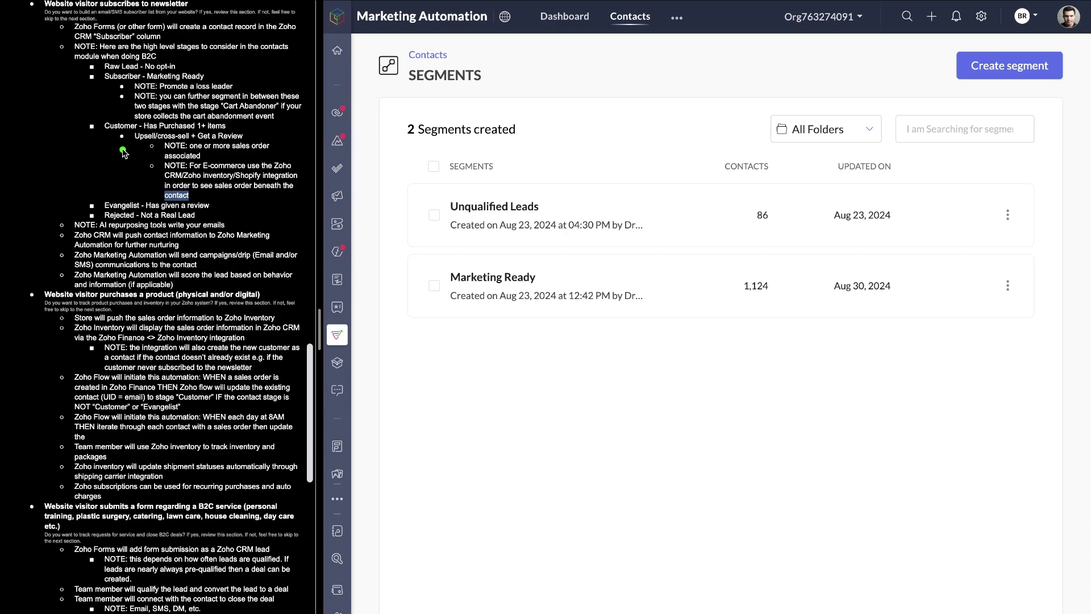
{"action": "mouse_move", "coordinate": [106, 134]}
{"action": "left_mouse_down"}
{"action": "mouse_move", "coordinate": [256, 131]}
{"action": "mouse_move", "coordinate": [179, 131]}
{"action": "left_mouse_up"}
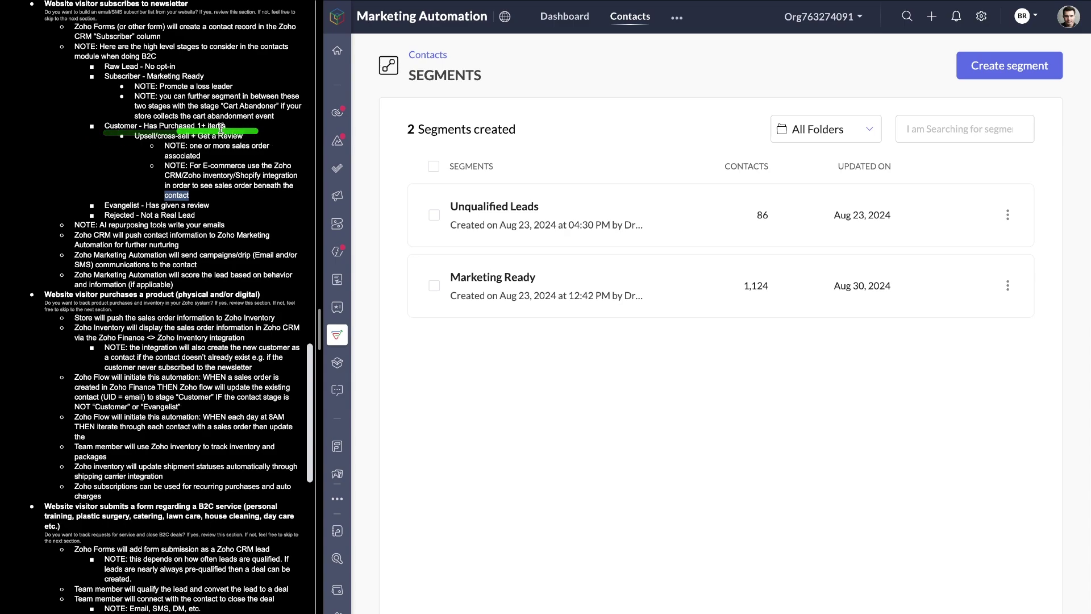
- Switch back to the Zoho CRM contacts board, mark the Customer column and underline "Upsell/cross-sell + Get a Review" in the document
{"action": "mouse_move", "coordinate": [534, 5]}
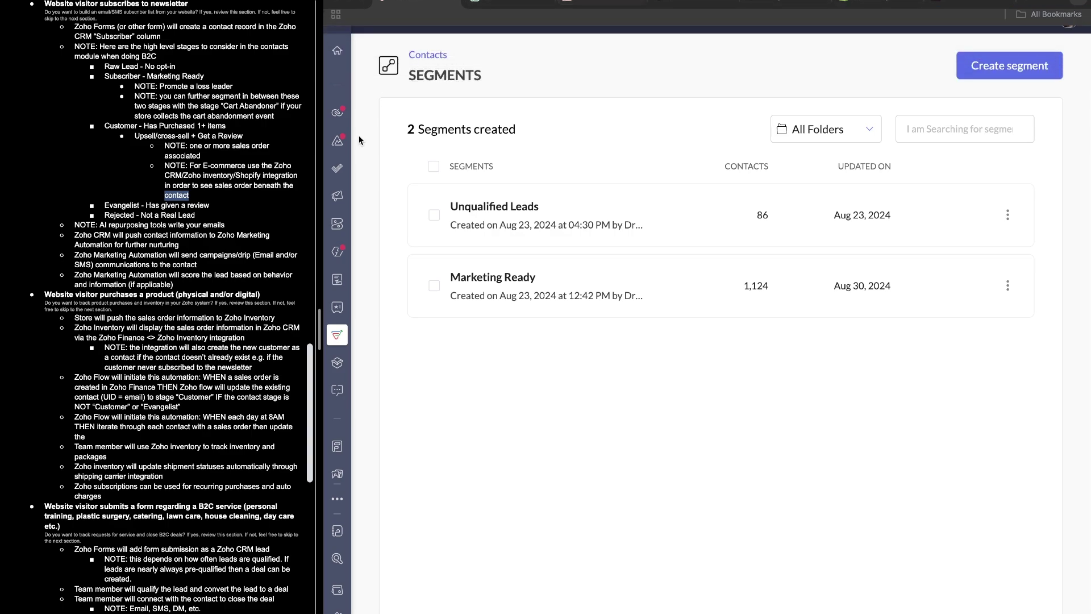
{"action": "left_click", "coordinate": [337, 116]}
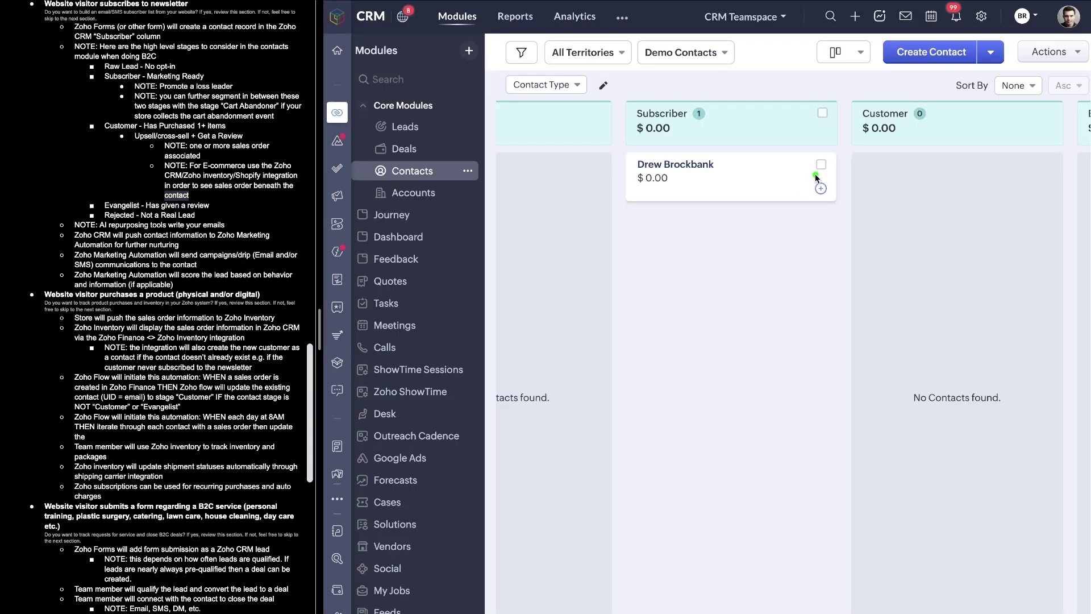
{"action": "mouse_move", "coordinate": [858, 89]}
{"action": "left_mouse_down"}
{"action": "mouse_move", "coordinate": [736, 248]}
{"action": "mouse_move", "coordinate": [822, 104]}
{"action": "left_mouse_up"}
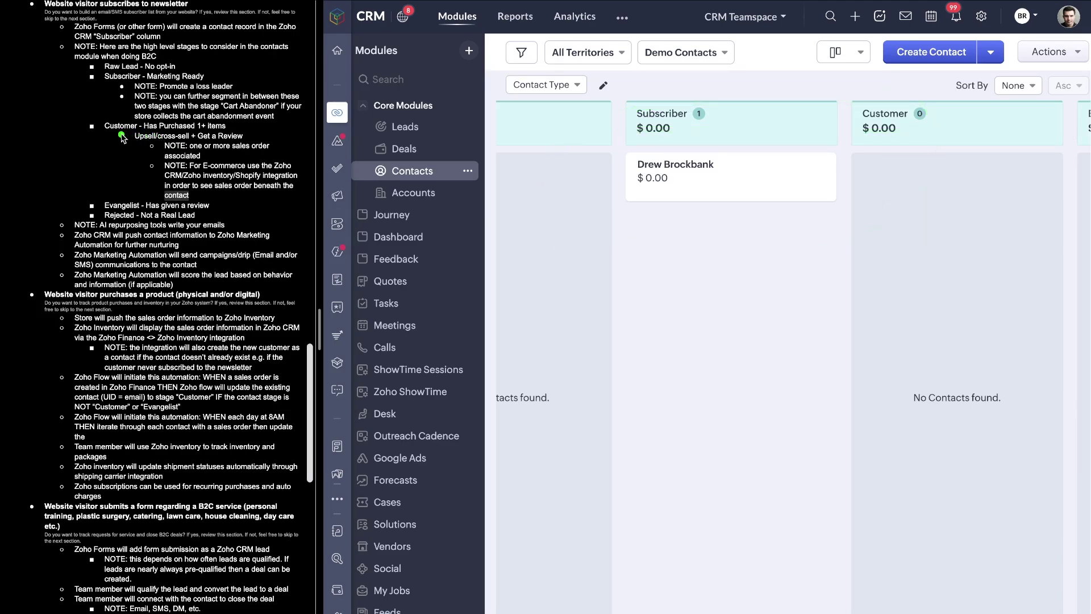
{"action": "left_click_drag", "start_coordinate": [135, 142], "coordinate": [236, 144]}
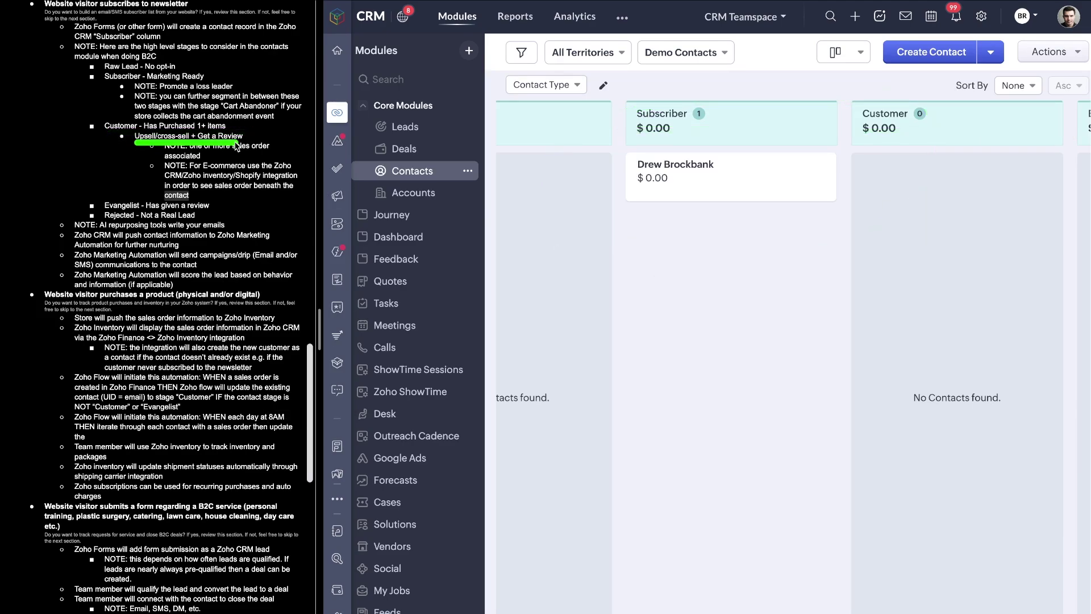
{"action": "left_click_drag", "start_coordinate": [921, 97], "coordinate": [941, 250]}
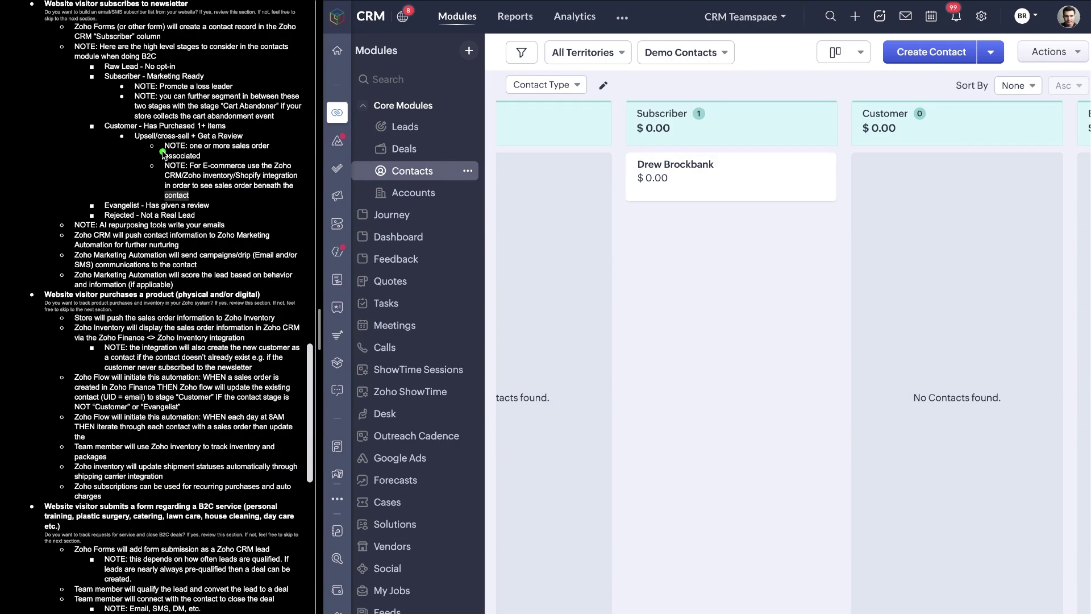
- Underline the "one or more sales order associated" note and the Customer line in the document, and mark the columns on the contacts board
{"action": "left_click_drag", "start_coordinate": [162, 164], "coordinate": [237, 163]}
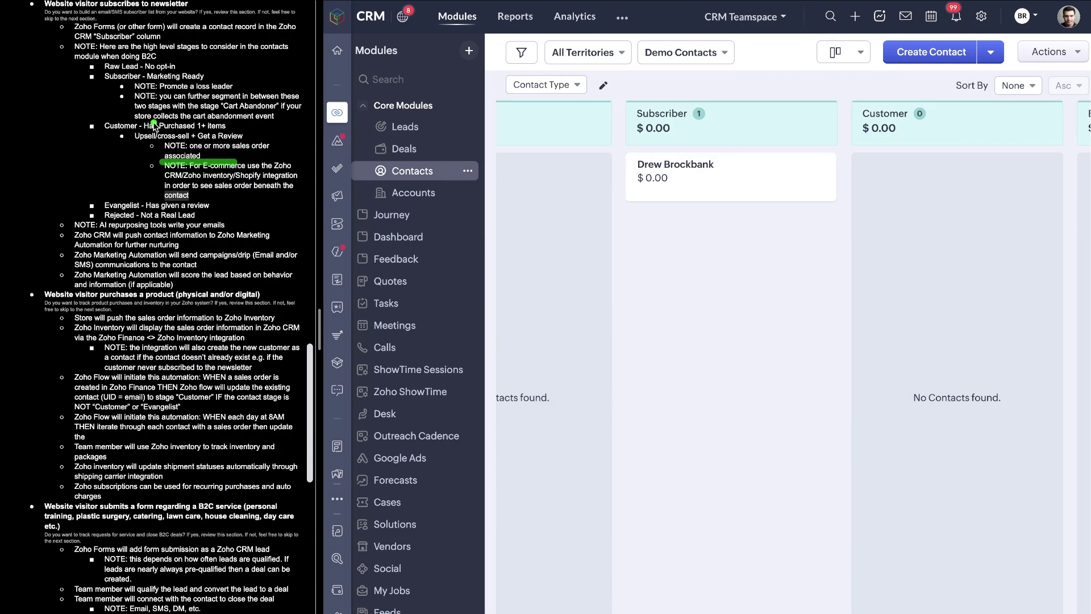
{"action": "mouse_move", "coordinate": [284, 59]}
{"action": "left_mouse_down"}
{"action": "mouse_move", "coordinate": [271, 59]}
{"action": "mouse_move", "coordinate": [48, 296]}
{"action": "mouse_move", "coordinate": [264, 68]}
{"action": "left_mouse_up"}
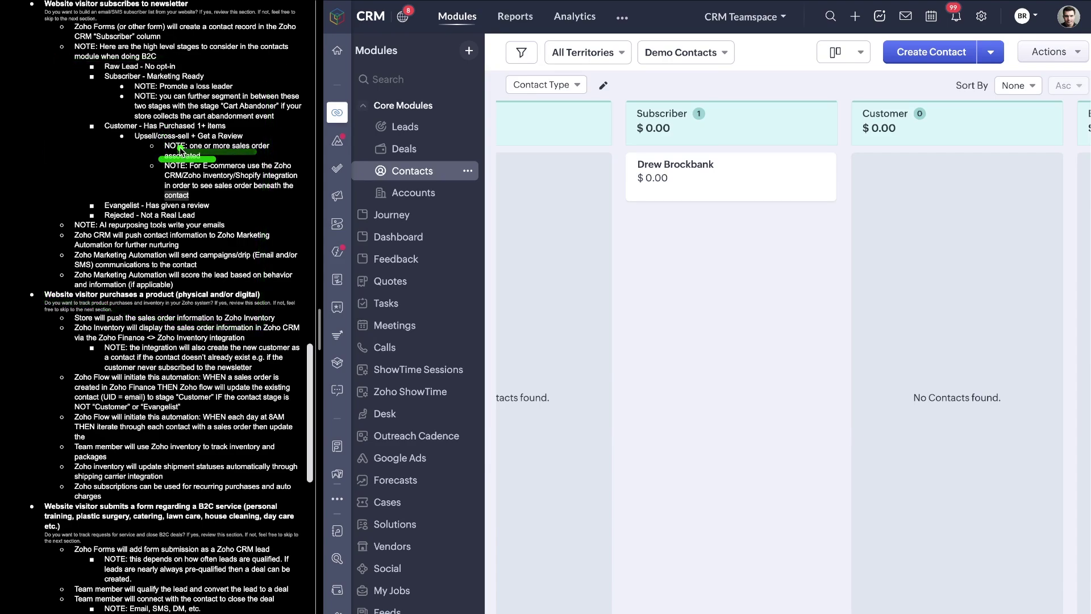
{"action": "left_click_drag", "start_coordinate": [105, 132], "coordinate": [231, 136]}
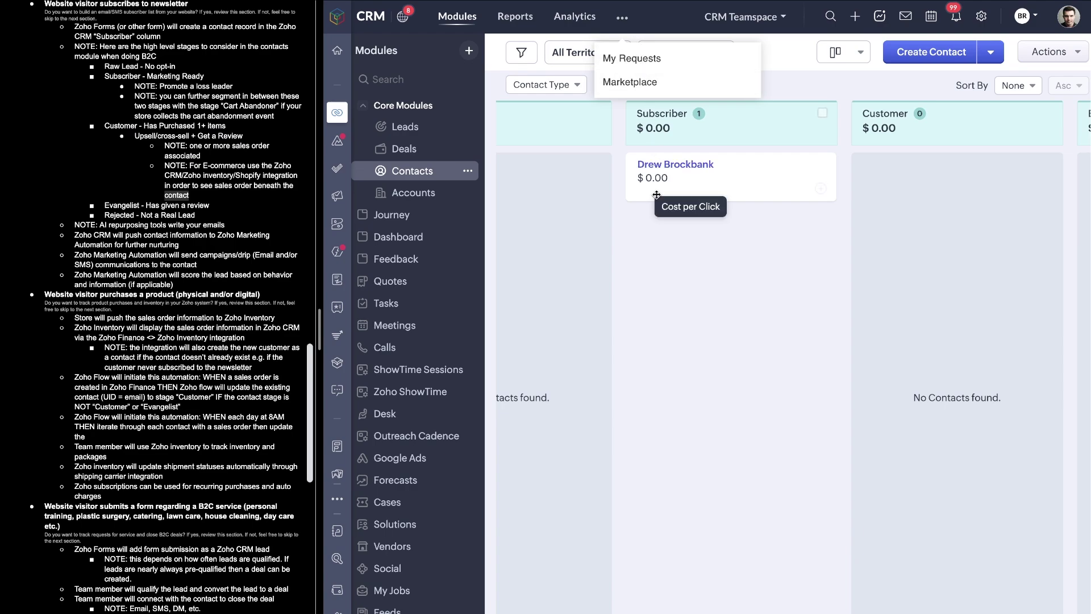
{"action": "mouse_move", "coordinate": [922, 95]}
{"action": "left_mouse_down"}
{"action": "mouse_move", "coordinate": [904, 68]}
{"action": "mouse_move", "coordinate": [708, 71]}
{"action": "left_mouse_up"}
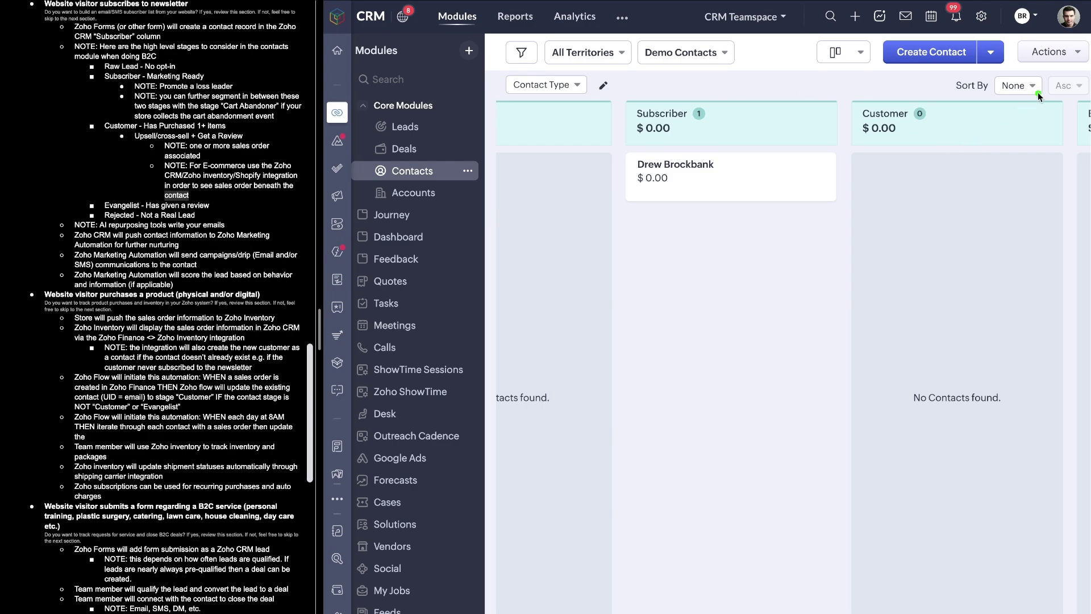
- Circle the Customer column on the contacts board, underline the Customer and Subscriber headings, and sketch marks around them
{"action": "mouse_move", "coordinate": [1039, 97]}
{"action": "left_mouse_down"}
{"action": "mouse_move", "coordinate": [801, 195]}
{"action": "mouse_move", "coordinate": [961, 80]}
{"action": "left_mouse_up"}
{"action": "left_click_drag", "start_coordinate": [843, 121], "coordinate": [979, 126]}
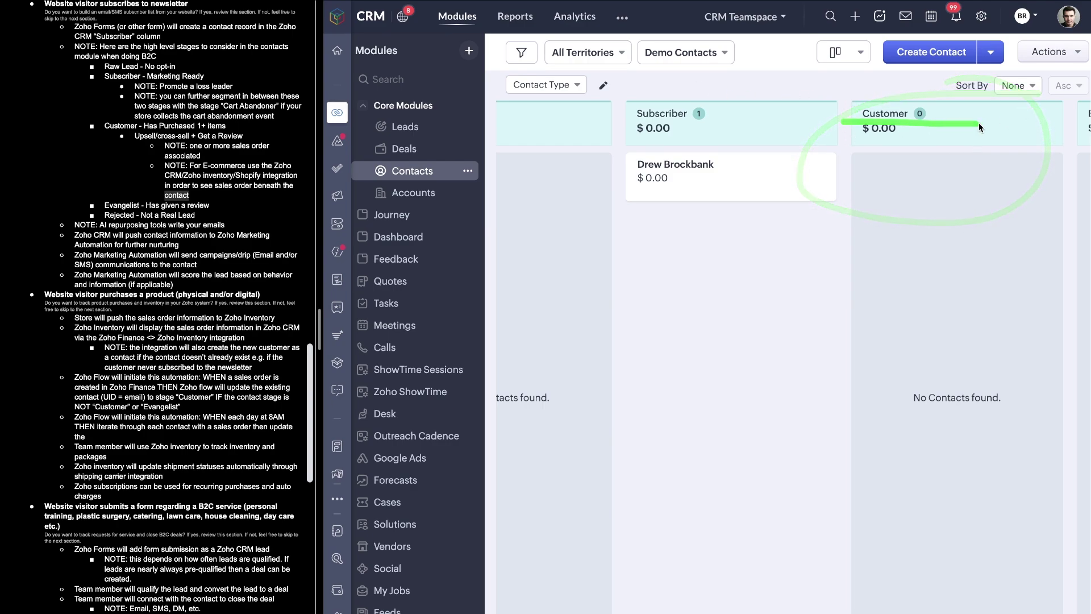
{"action": "left_click_drag", "start_coordinate": [628, 123], "coordinate": [721, 123]}
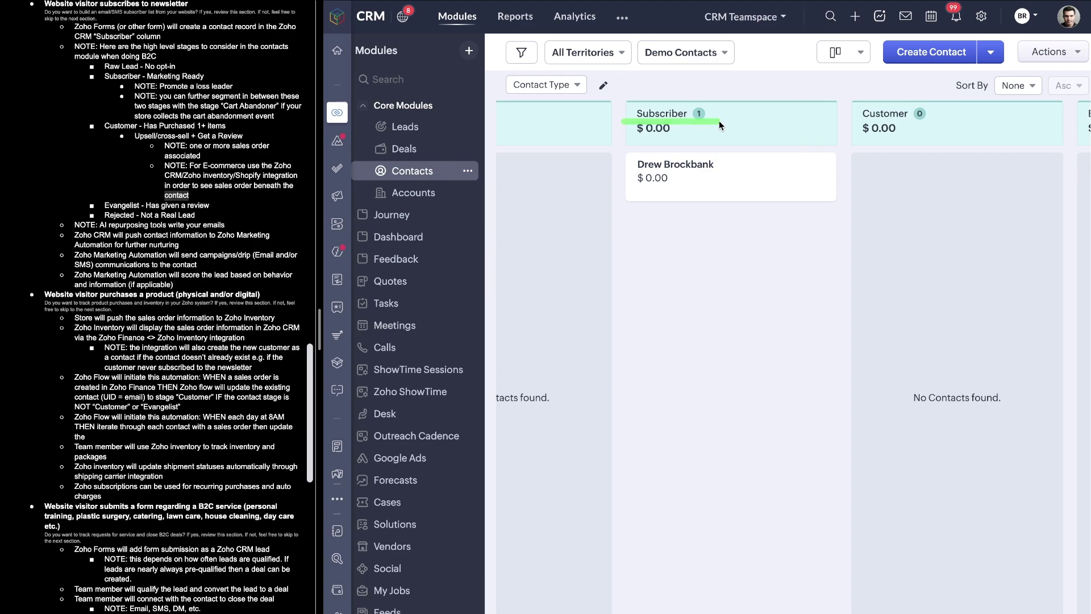
{"action": "mouse_move", "coordinate": [666, 152]}
{"action": "left_mouse_down"}
{"action": "mouse_move", "coordinate": [852, 91]}
{"action": "mouse_move", "coordinate": [778, 20]}
{"action": "left_mouse_up"}
{"action": "left_click_drag", "start_coordinate": [1027, 94], "coordinate": [959, 88]}
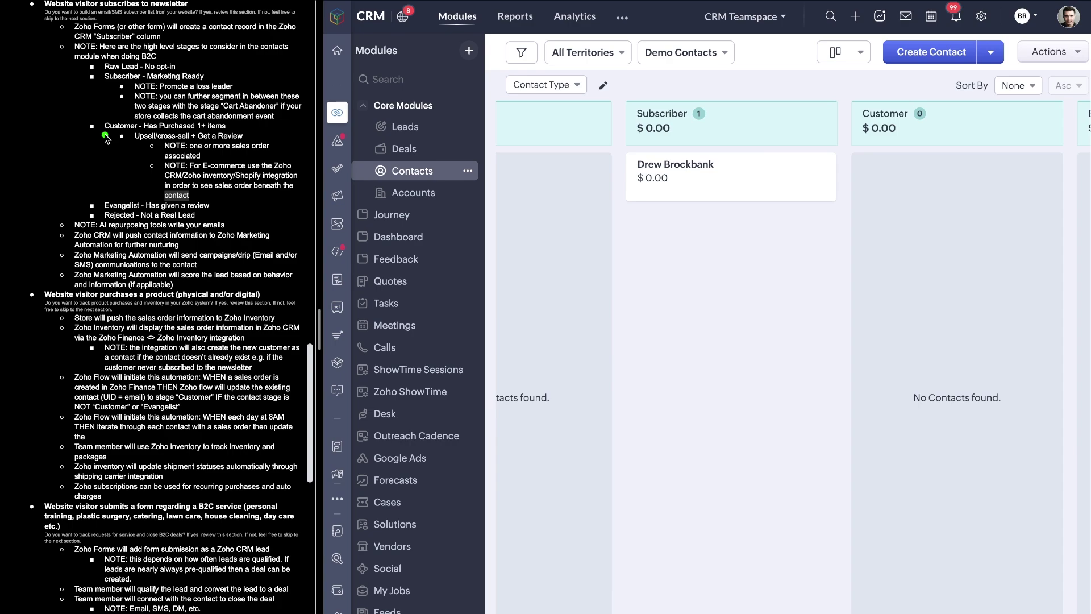
- Underline "Upsell/cross-sell + Get a Review" and the "Evangelist - Has given a review" line, and mark the contact stages in the process document
{"action": "left_click_drag", "start_coordinate": [105, 136], "coordinate": [272, 137]}
{"action": "left_click_drag", "start_coordinate": [103, 210], "coordinate": [216, 210]}
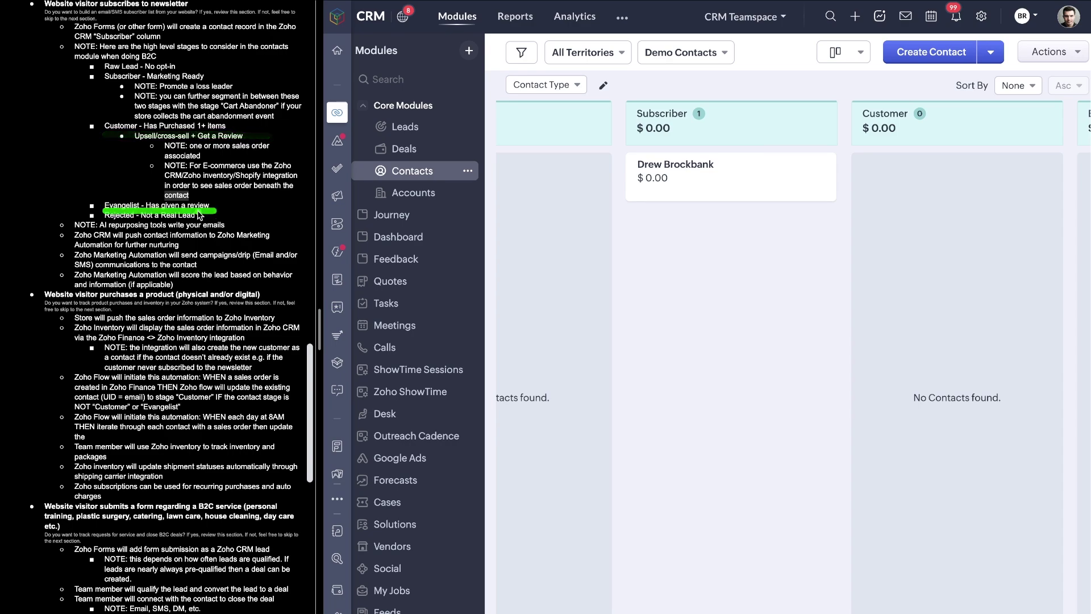
{"action": "left_click_drag", "start_coordinate": [86, 206], "coordinate": [236, 205]}
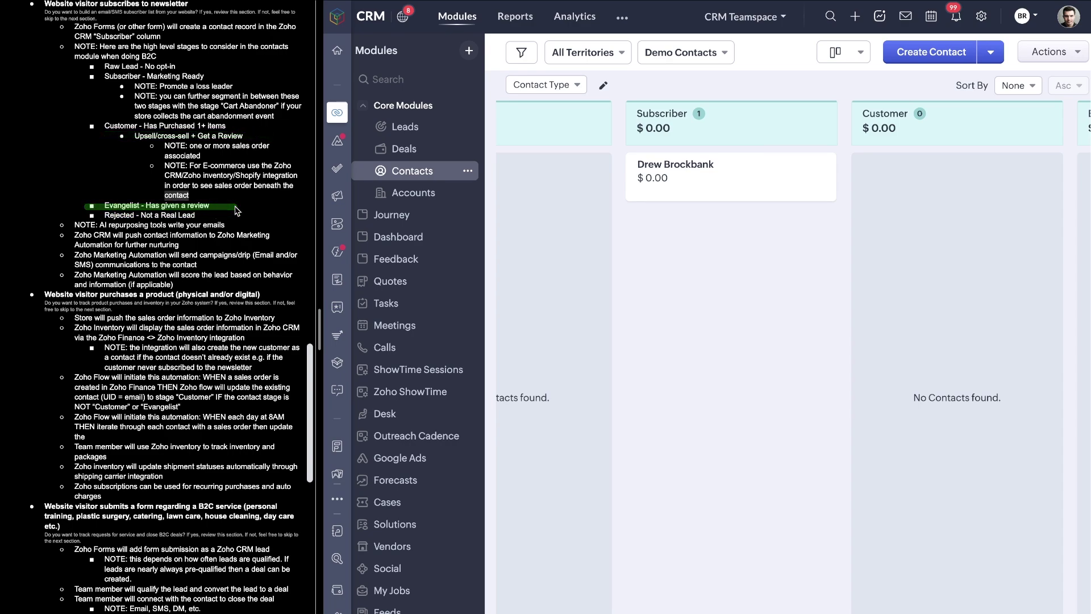
{"action": "left_click_drag", "start_coordinate": [85, 211], "coordinate": [238, 212]}
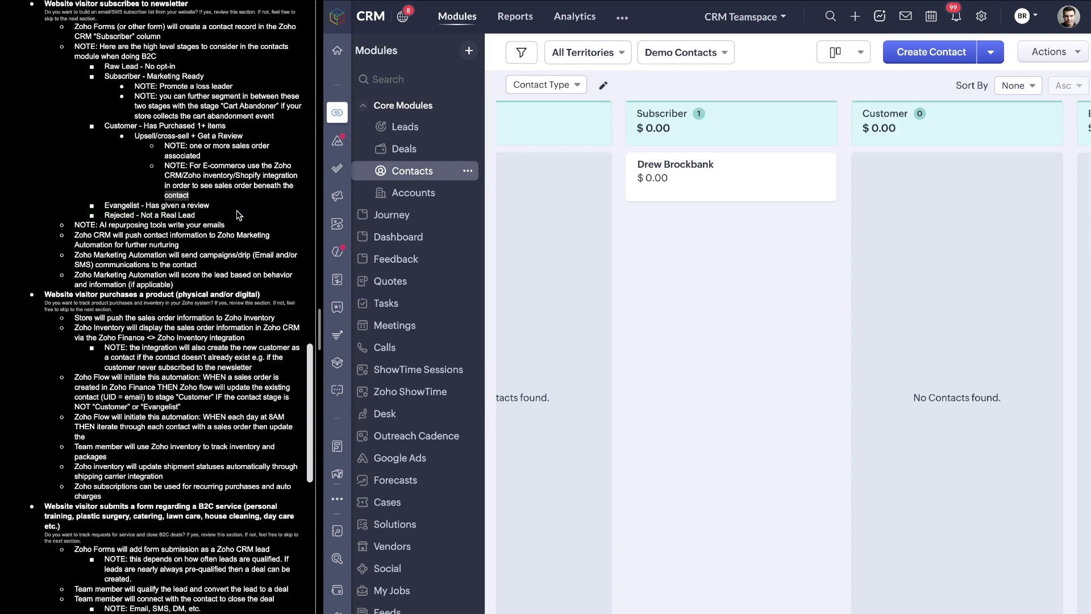
{"action": "mouse_move", "coordinate": [141, 50]}
{"action": "left_mouse_down"}
{"action": "mouse_move", "coordinate": [142, 202]}
{"action": "mouse_move", "coordinate": [253, 214]}
{"action": "left_mouse_up"}
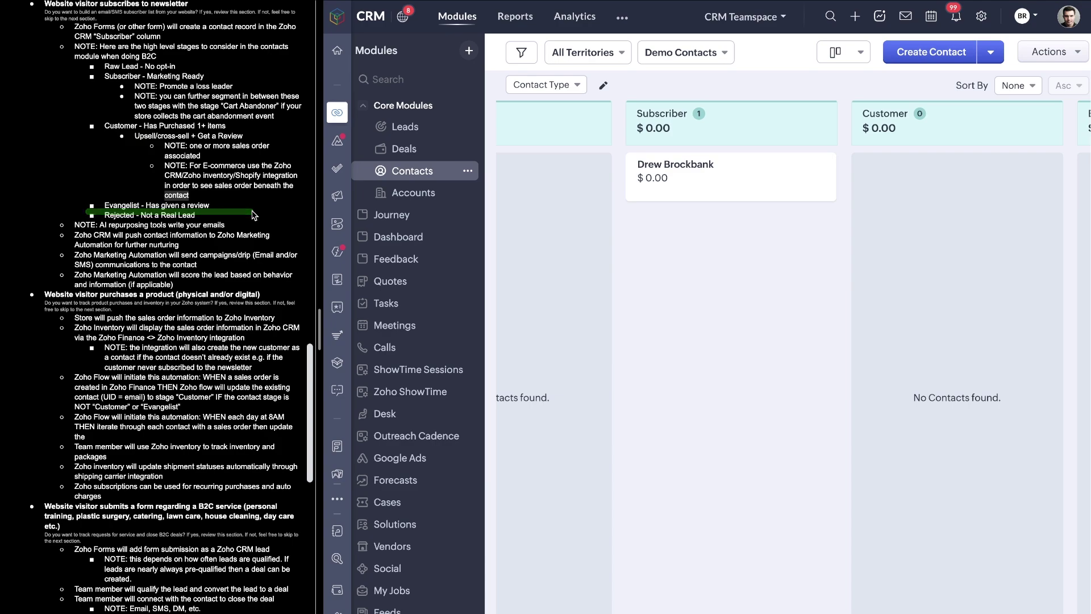
{"action": "left_click_drag", "start_coordinate": [234, 117], "coordinate": [236, 118]}
{"action": "left_click_drag", "start_coordinate": [124, 201], "coordinate": [263, 202]}
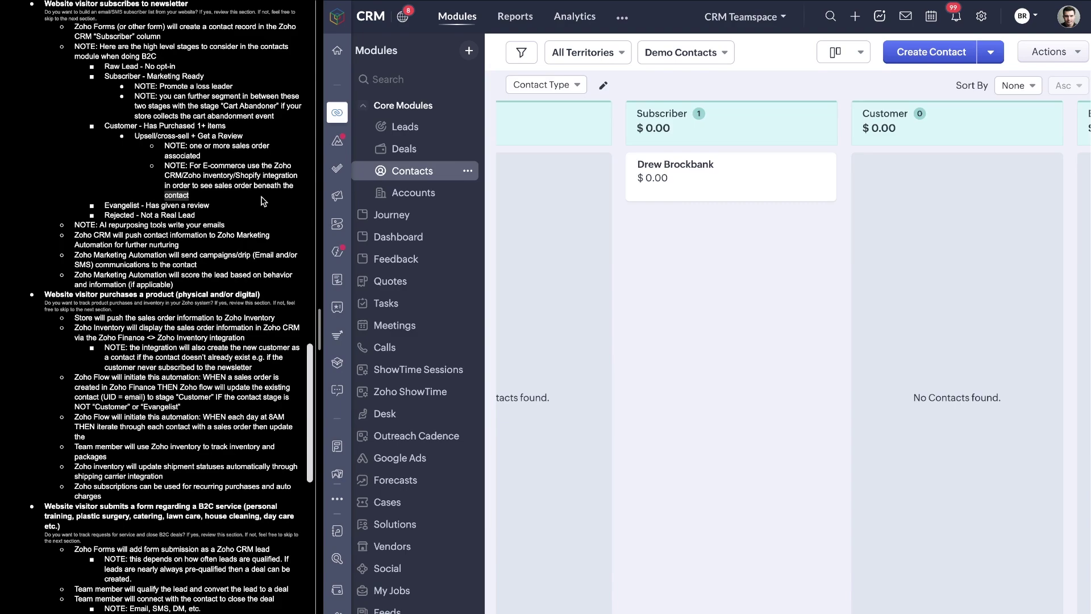
{"action": "mouse_move", "coordinate": [94, 209]}
{"action": "left_mouse_down"}
{"action": "mouse_move", "coordinate": [82, 210]}
{"action": "mouse_move", "coordinate": [278, 209]}
{"action": "left_mouse_up"}
- Underline the "Rejected - Not a Real Lead" line and the "AI repurposing tools write your emails" note in the process document
{"action": "left_click_drag", "start_coordinate": [94, 223], "coordinate": [239, 219]}
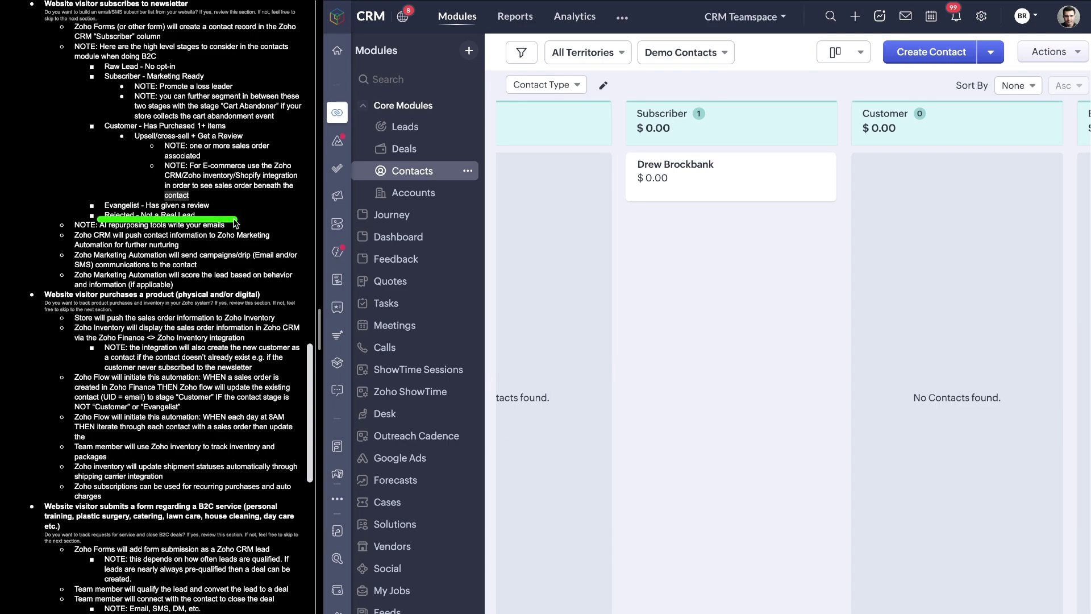
{"action": "left_click_drag", "start_coordinate": [86, 219], "coordinate": [236, 219]}
{"action": "mouse_move", "coordinate": [158, 67]}
{"action": "left_mouse_down"}
{"action": "mouse_move", "coordinate": [155, 197]}
{"action": "mouse_move", "coordinate": [224, 215]}
{"action": "left_mouse_up"}
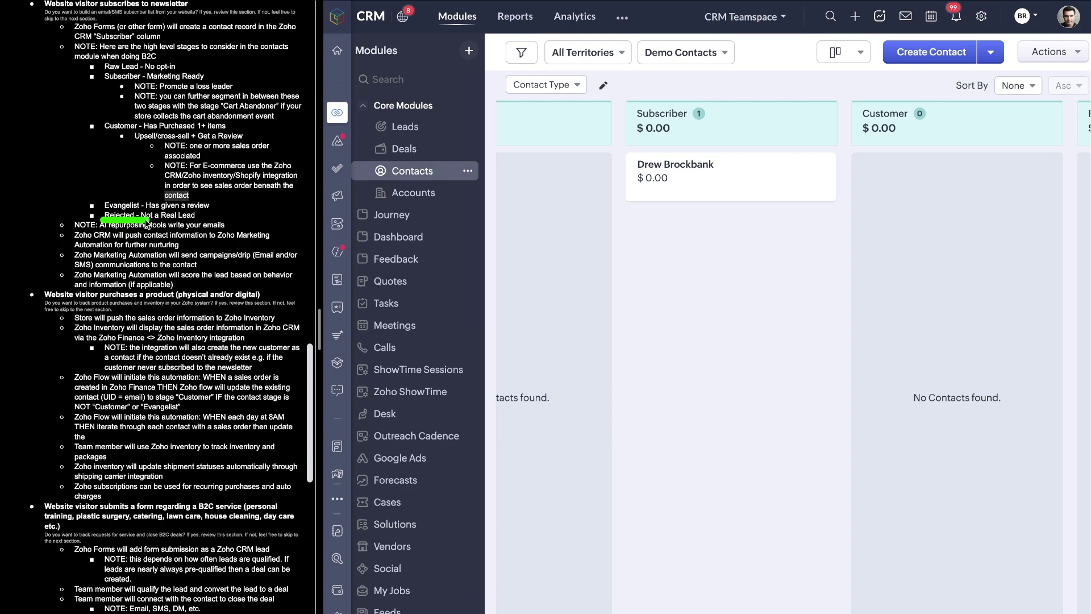
{"action": "left_click_drag", "start_coordinate": [103, 222], "coordinate": [184, 228]}
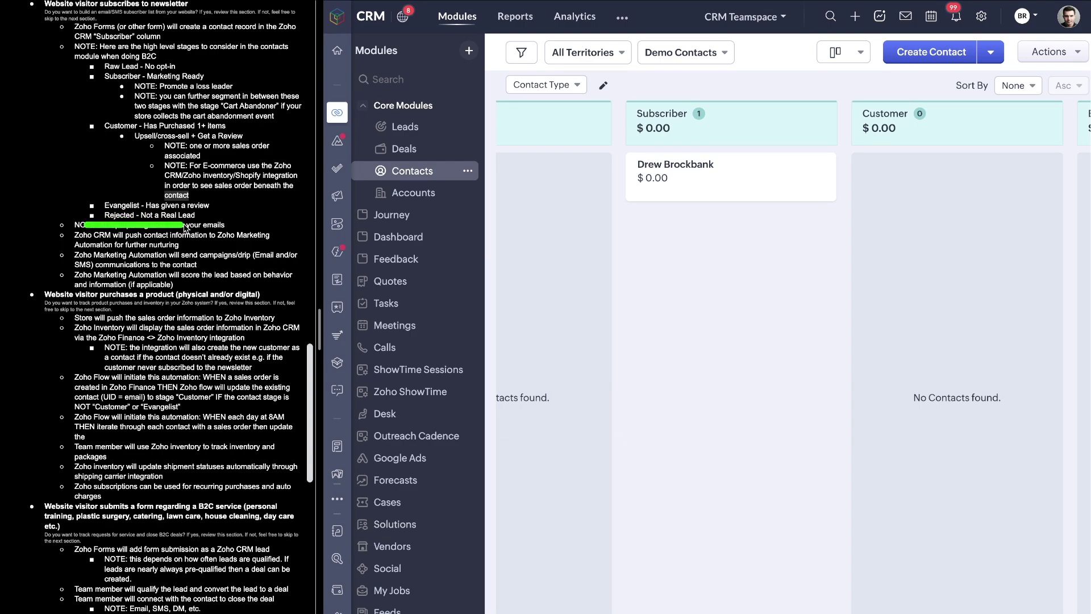
{"action": "left_click_drag", "start_coordinate": [93, 238], "coordinate": [238, 234]}
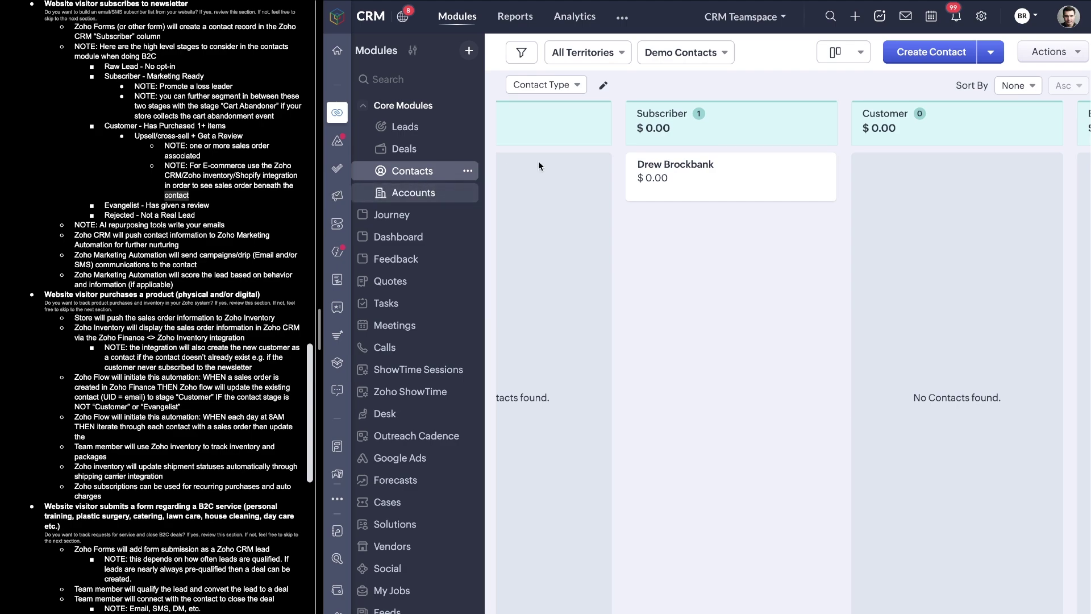
- Switch to Zoho Marketing Automation and start an email campaign named "Demonstration Campaign" with the Simple Email type
{"action": "left_click", "coordinate": [338, 344]}
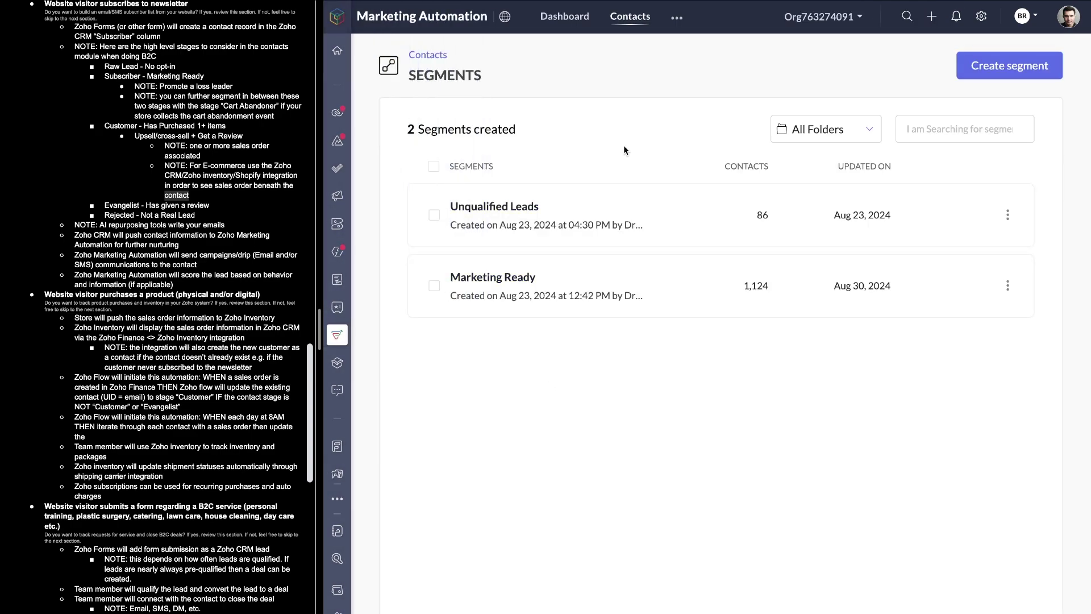
{"action": "left_click_drag", "start_coordinate": [669, 133], "coordinate": [628, 175]}
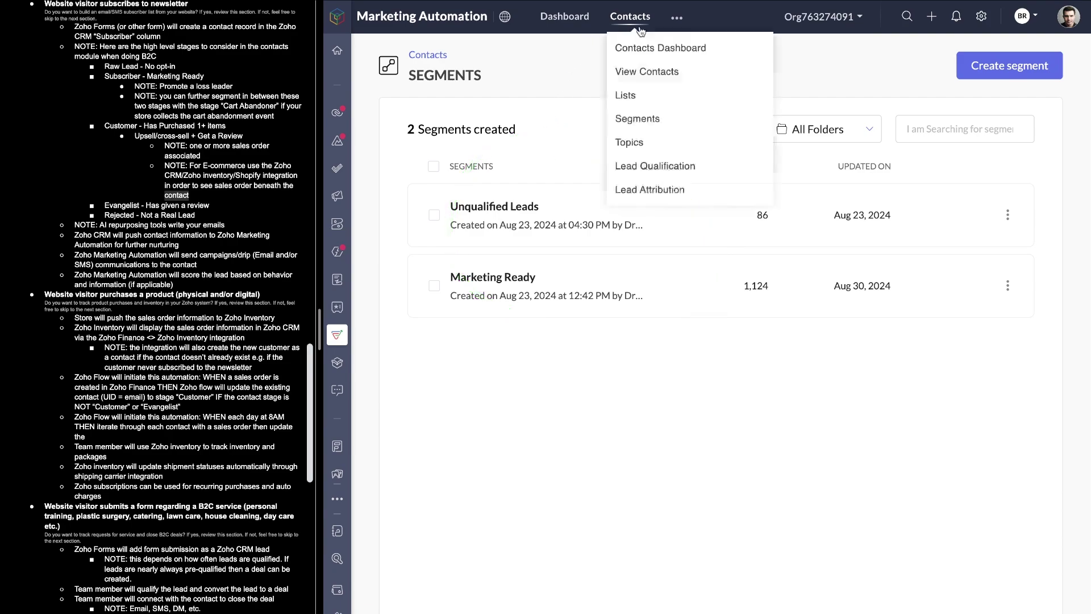
{"action": "left_click", "coordinate": [931, 16]}
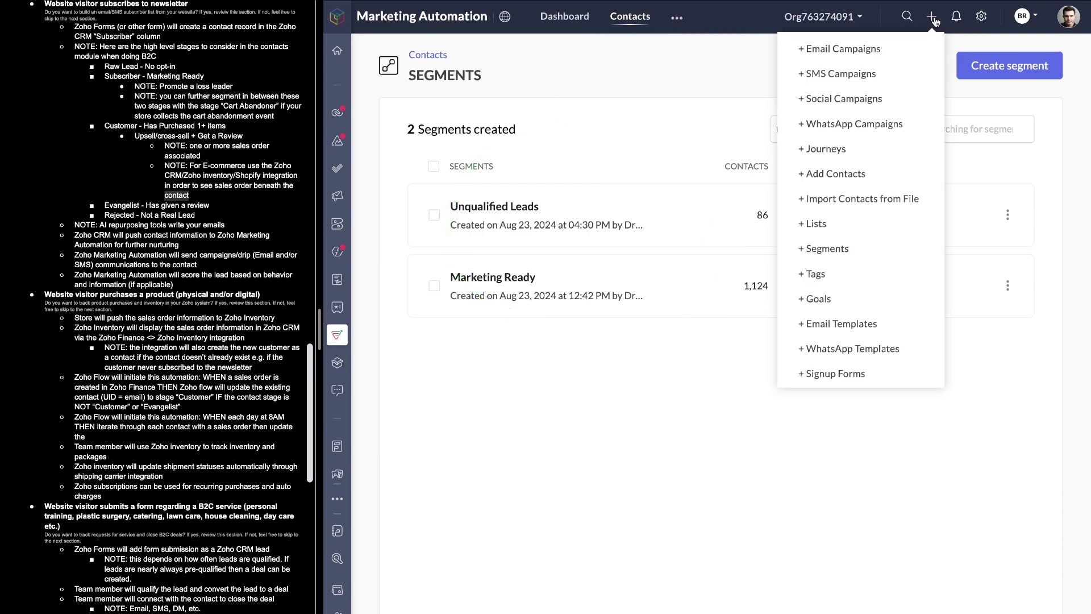
{"action": "left_click", "coordinate": [899, 52]}
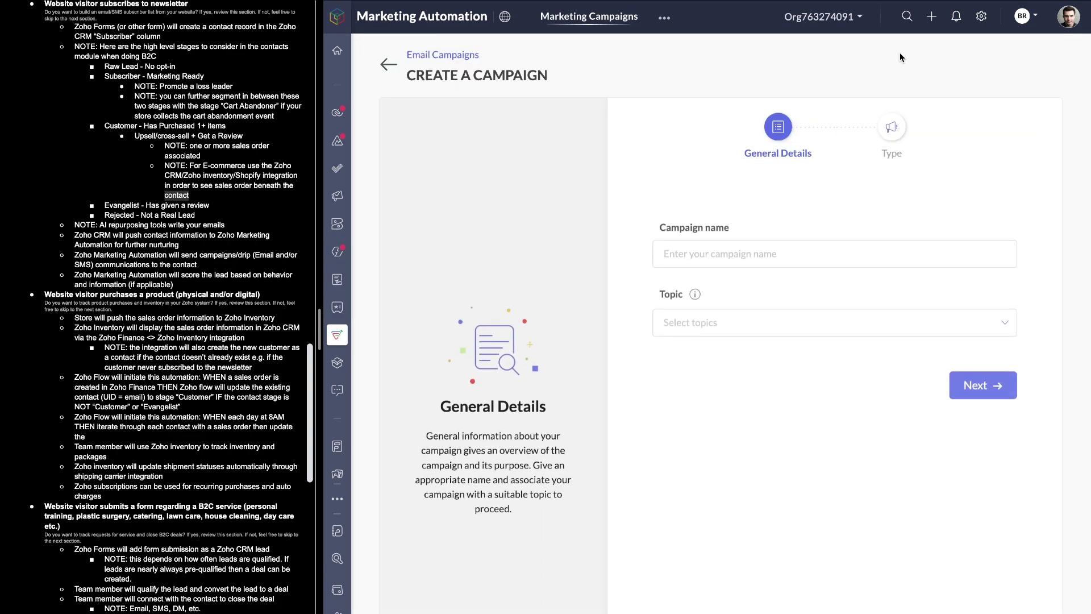
{"action": "left_click", "coordinate": [791, 228]}
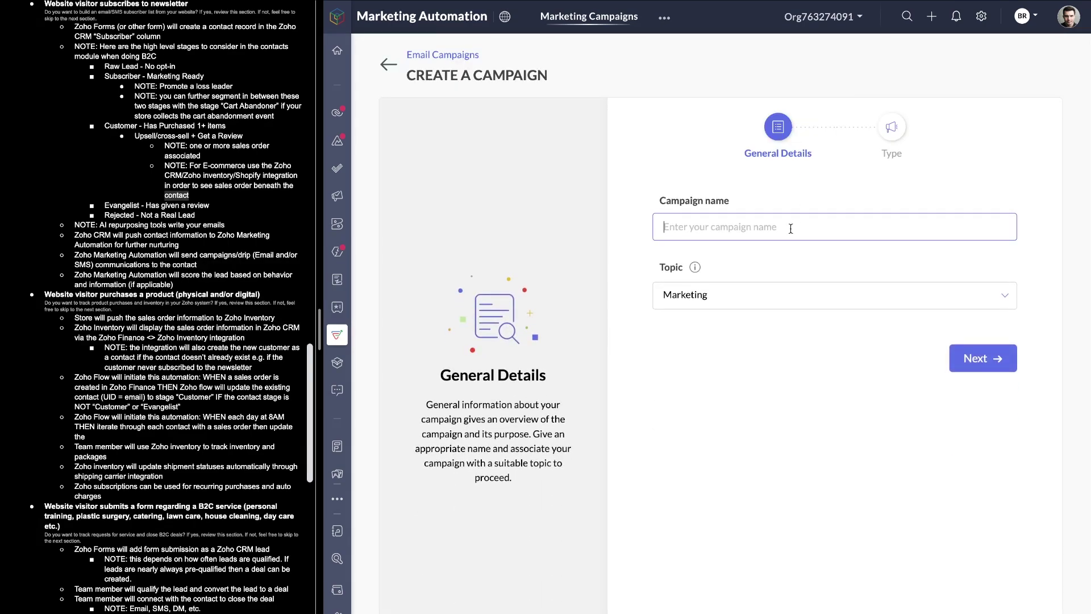
{"action": "type", "text": "Demonstration Campaign"}
{"action": "left_click", "coordinate": [1007, 370]}
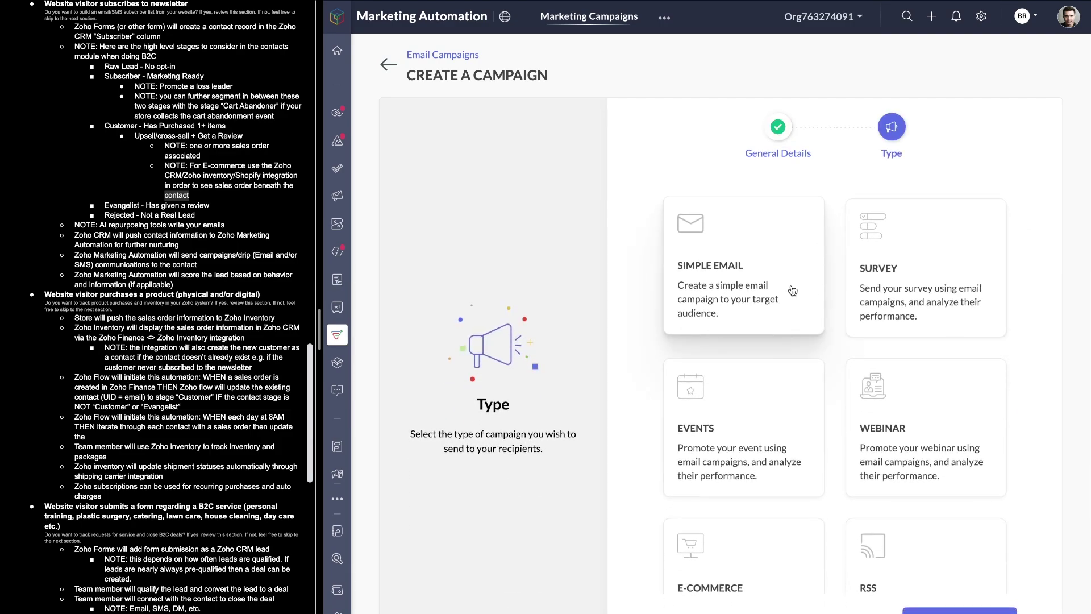
{"action": "left_click", "coordinate": [791, 285]}
- Look at the E-commerce campaign type and its Shopify integration details, then return to the campaign's general details
{"action": "scroll", "coordinate": [790, 335], "scroll_direction": "down", "scroll_amount": 2}
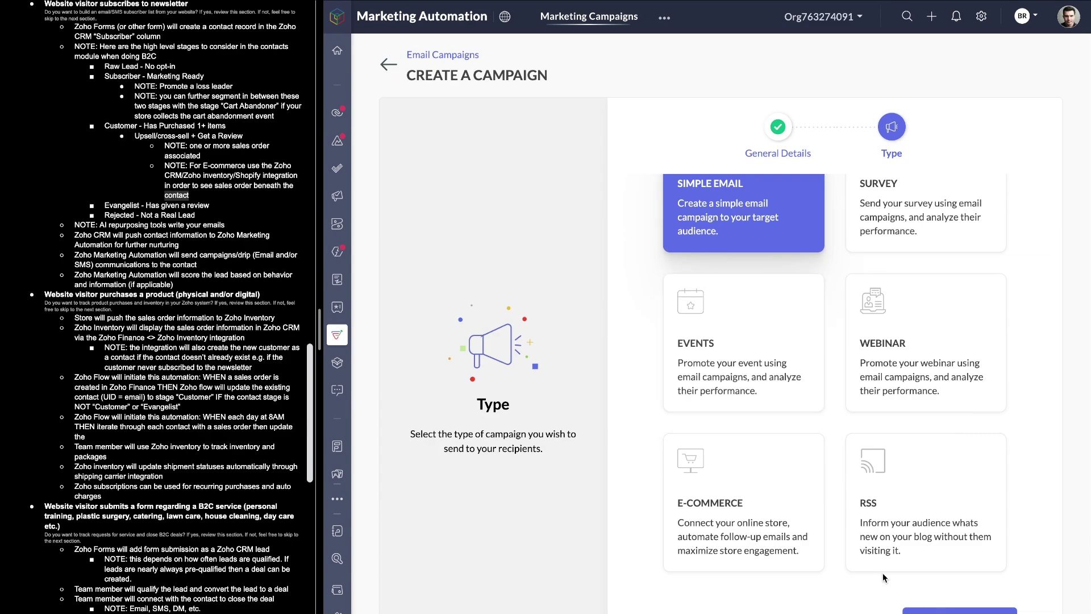
{"action": "left_click", "coordinate": [739, 500]}
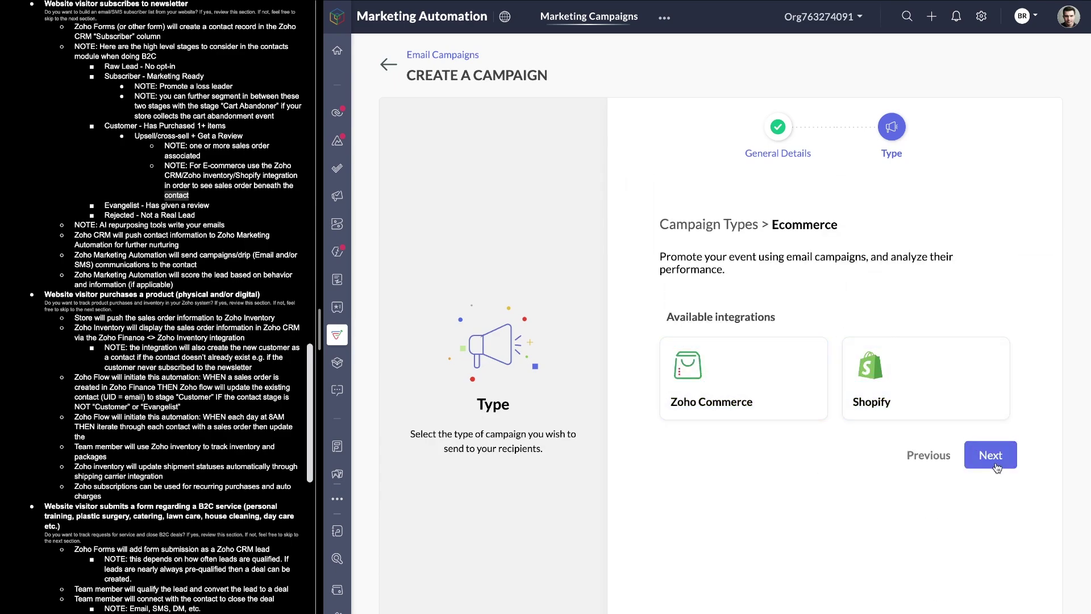
{"action": "left_click", "coordinate": [966, 409]}
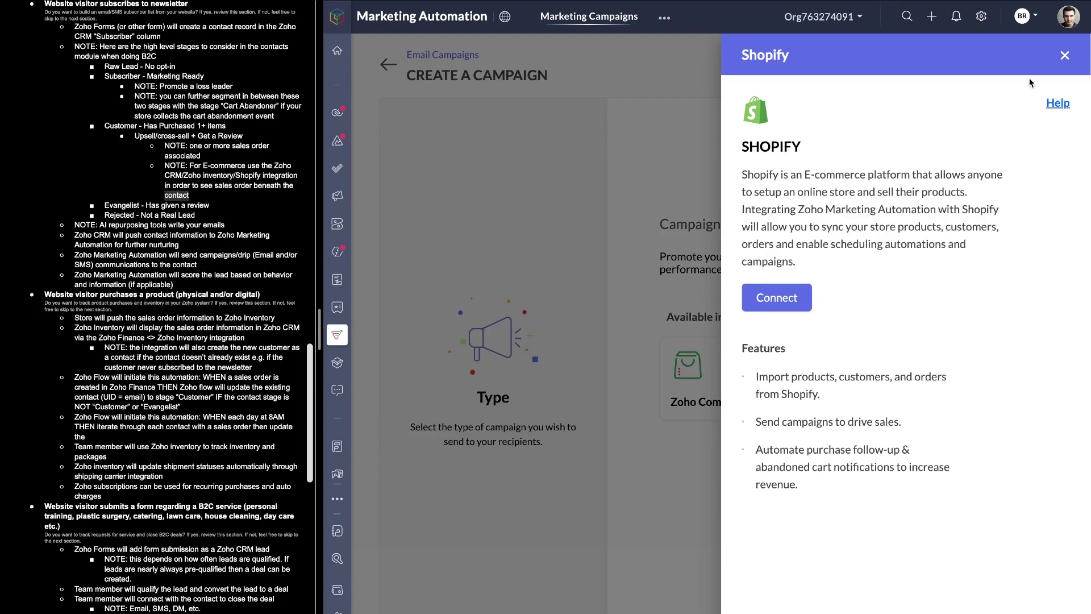
{"action": "left_click", "coordinate": [1065, 55]}
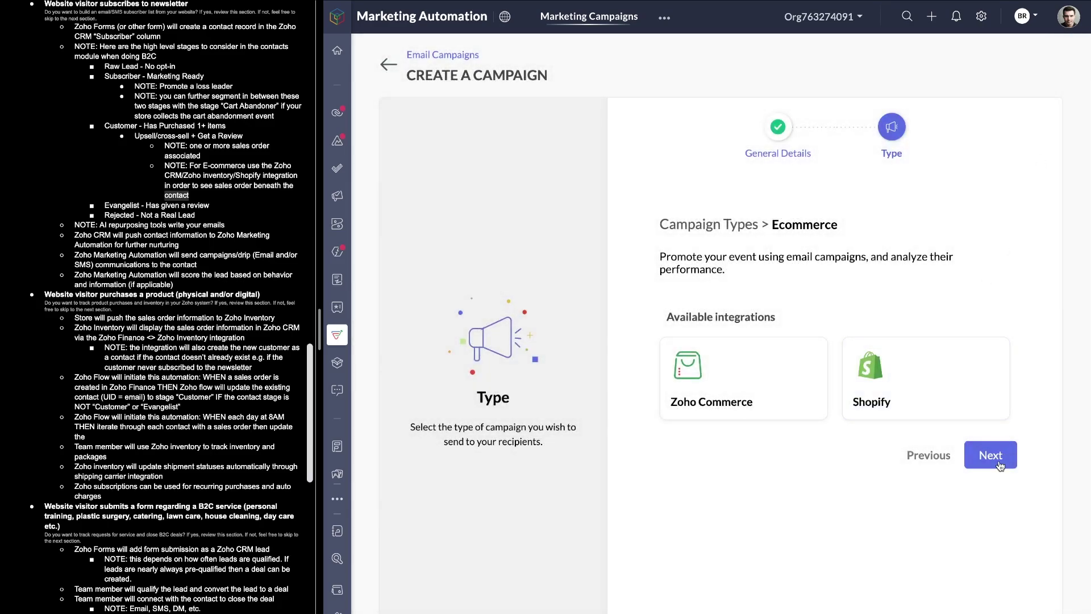
{"action": "left_click", "coordinate": [874, 357]}
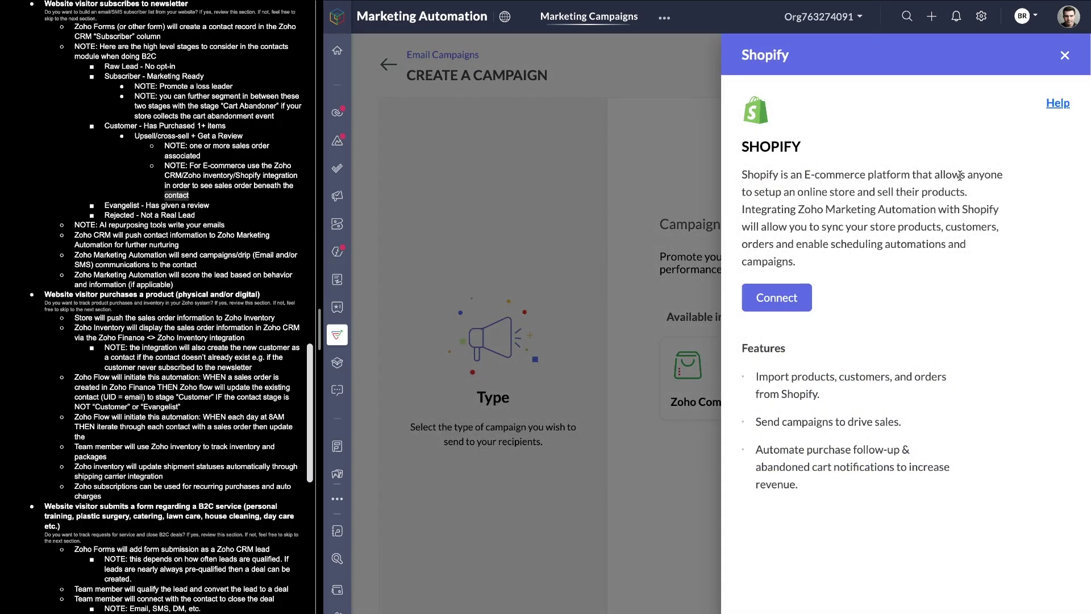
{"action": "left_click", "coordinate": [1063, 59]}
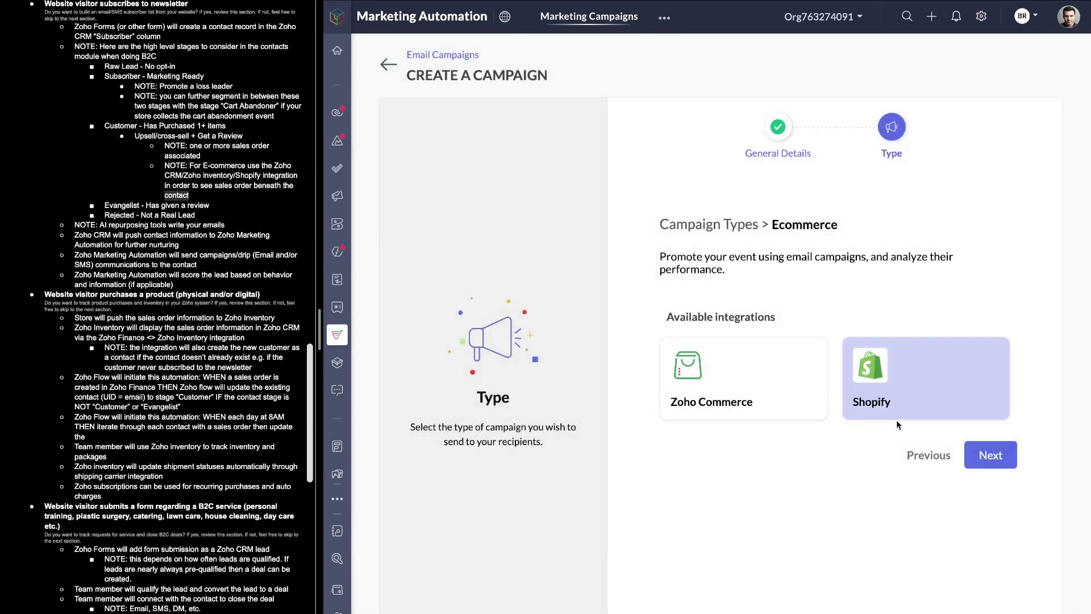
{"action": "left_click", "coordinate": [929, 454]}
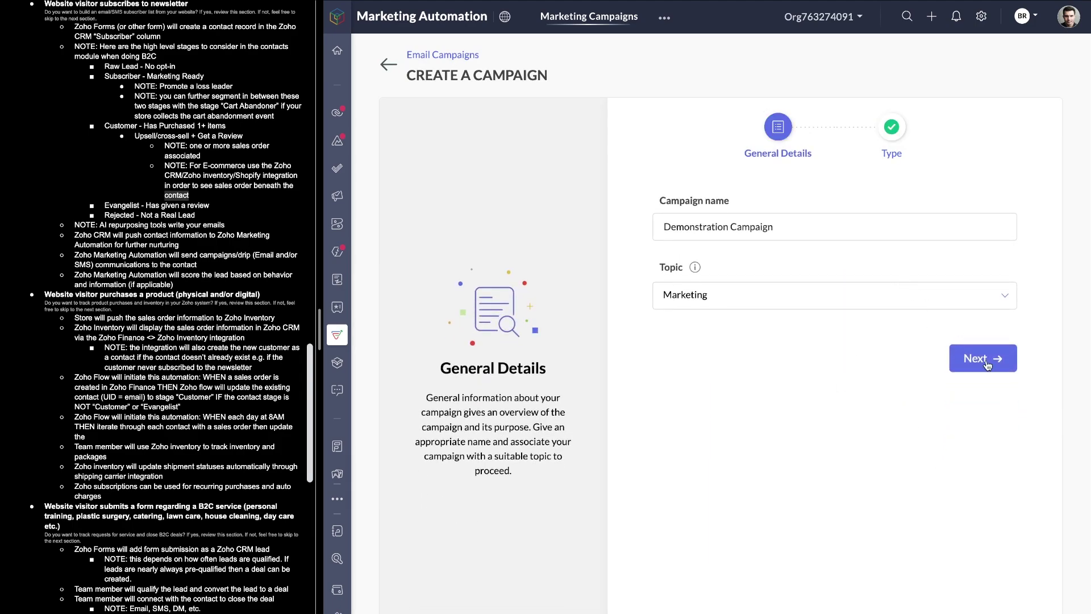
- Save the campaign as a Simple Email and start adding its content
{"action": "left_click", "coordinate": [987, 364]}
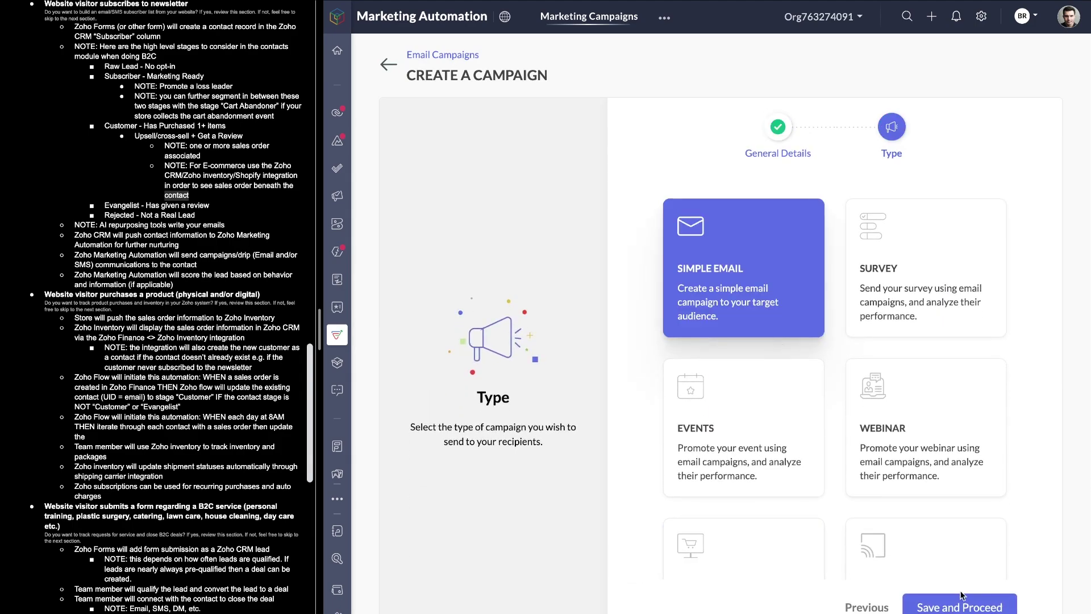
{"action": "left_click", "coordinate": [960, 606]}
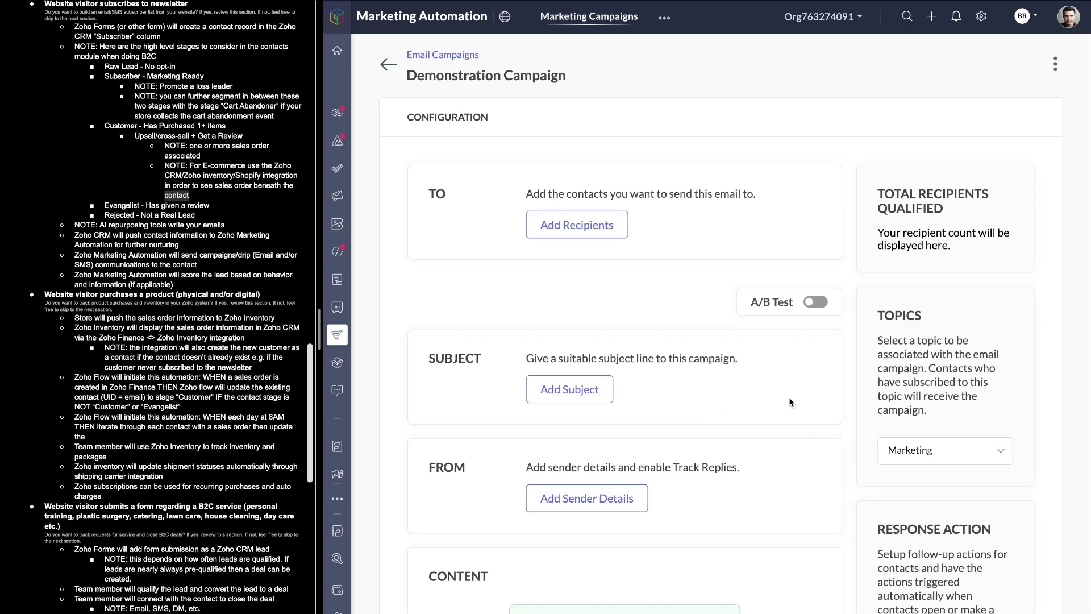
{"action": "scroll", "coordinate": [676, 321], "scroll_direction": "down", "scroll_amount": 7}
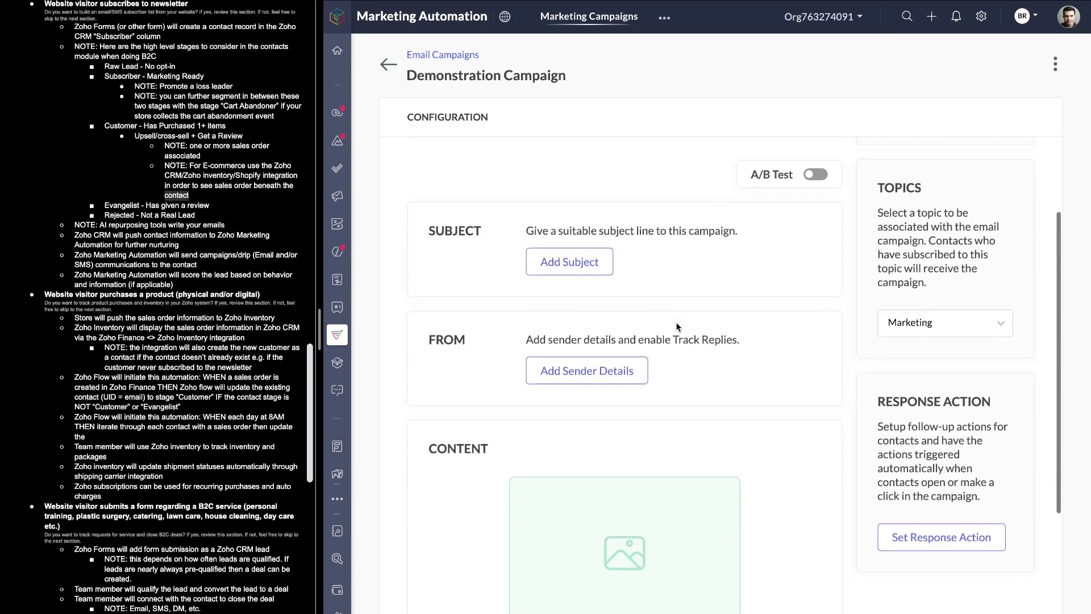
{"action": "left_click", "coordinate": [625, 600]}
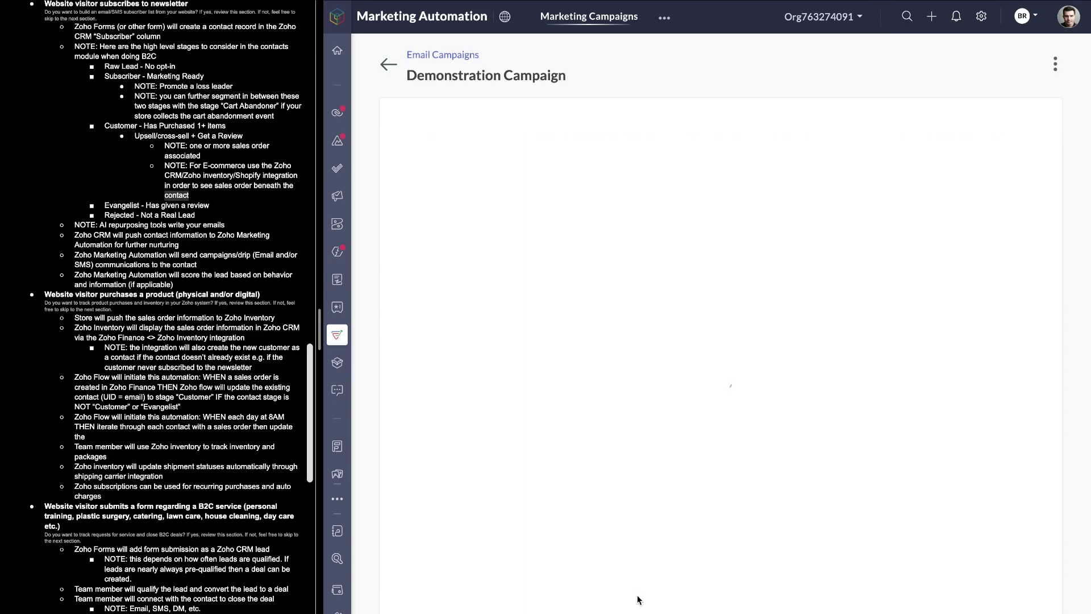
- Browse the Welcome email templates in the template gallery for the campaign's content
{"action": "left_click", "coordinate": [579, 126]}
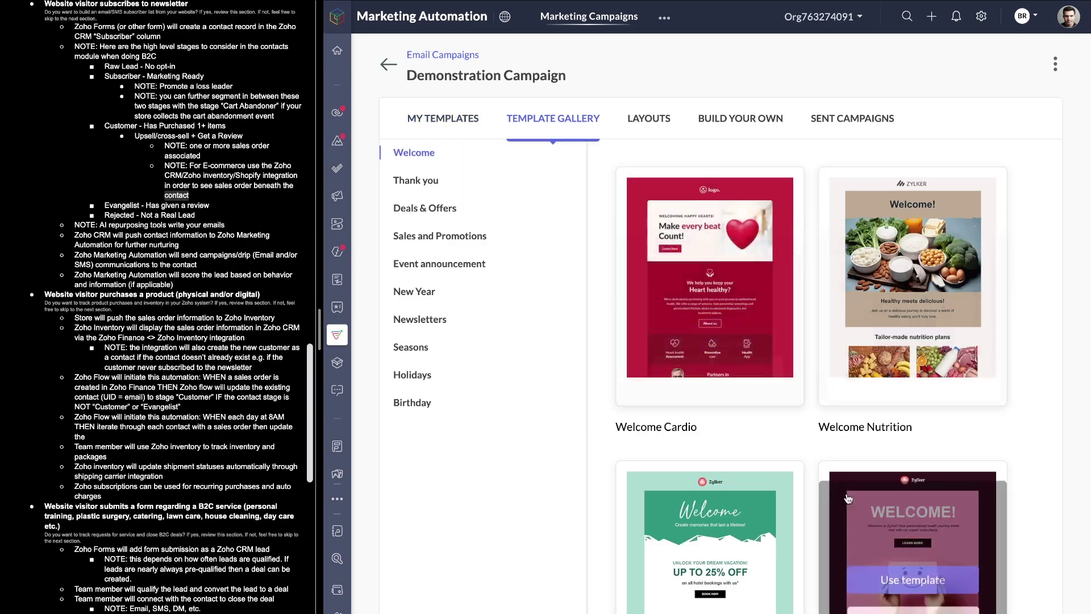
{"action": "scroll", "coordinate": [853, 397], "scroll_direction": "down", "scroll_amount": 8}
{"action": "scroll", "coordinate": [763, 415], "scroll_direction": "down", "scroll_amount": 7}
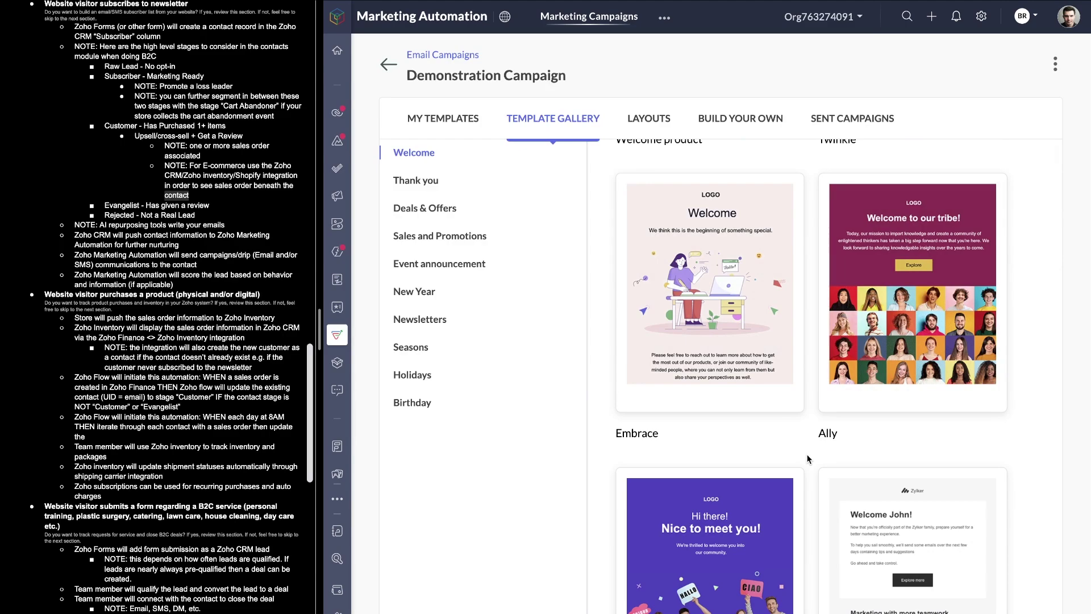
{"action": "scroll", "coordinate": [807, 459], "scroll_direction": "down", "scroll_amount": 4}
{"action": "scroll", "coordinate": [808, 459], "scroll_direction": "down", "scroll_amount": 2}
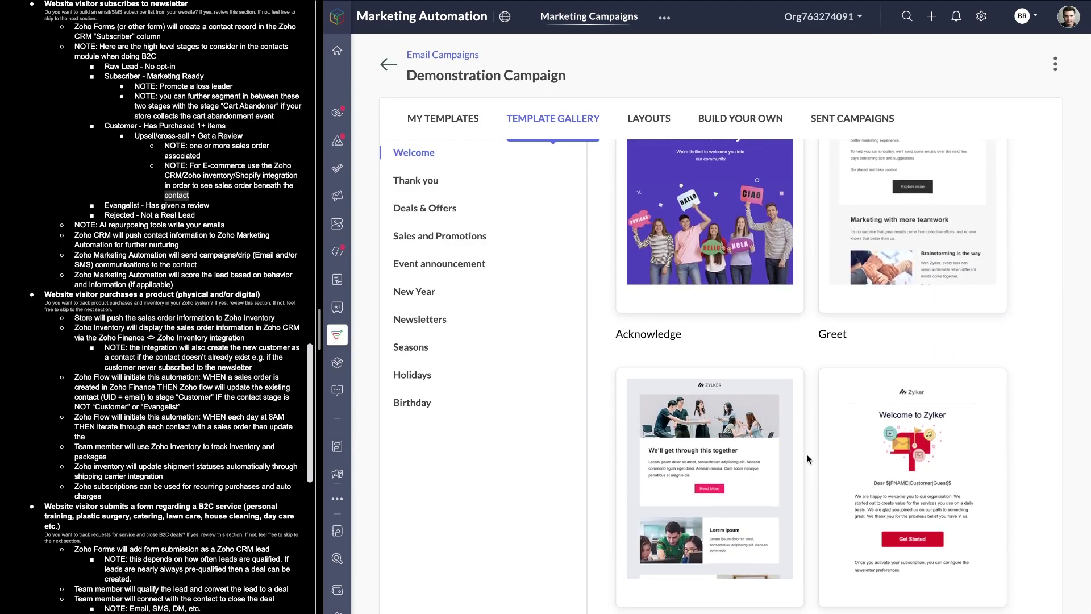
{"action": "scroll", "coordinate": [810, 401], "scroll_direction": "down", "scroll_amount": 10}
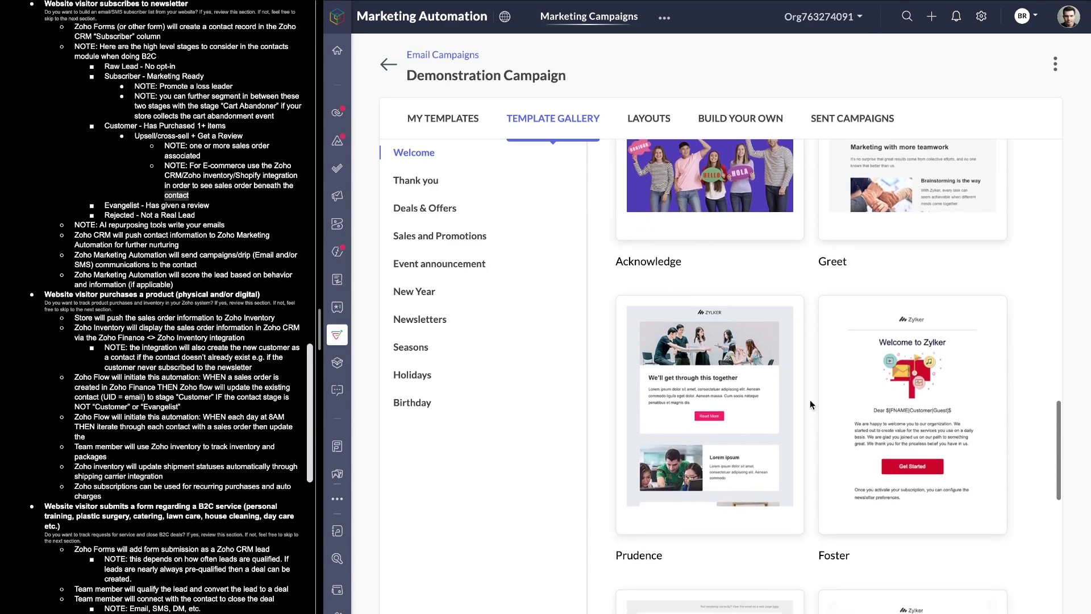
{"action": "scroll", "coordinate": [810, 400], "scroll_direction": "up", "scroll_amount": 20}
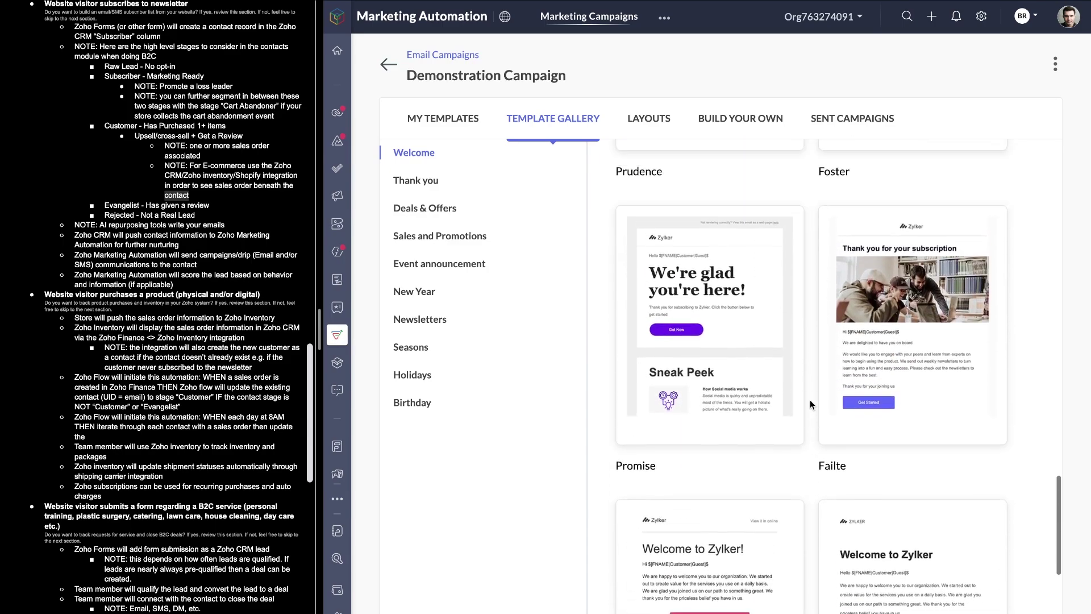
{"action": "mouse_move", "coordinate": [762, 402]}
{"action": "scroll", "coordinate": [763, 402], "scroll_direction": "up", "scroll_amount": 6}
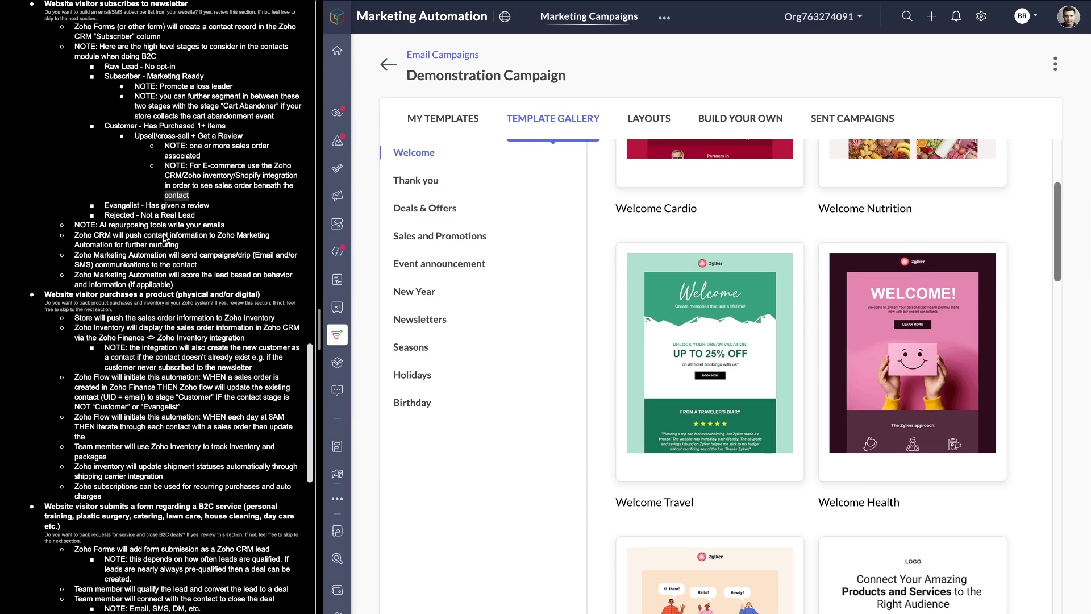
- Return to the first Welcome templates and look at the Welcome Cardio template's options
{"action": "scroll", "coordinate": [763, 223], "scroll_direction": "up", "scroll_amount": 5}
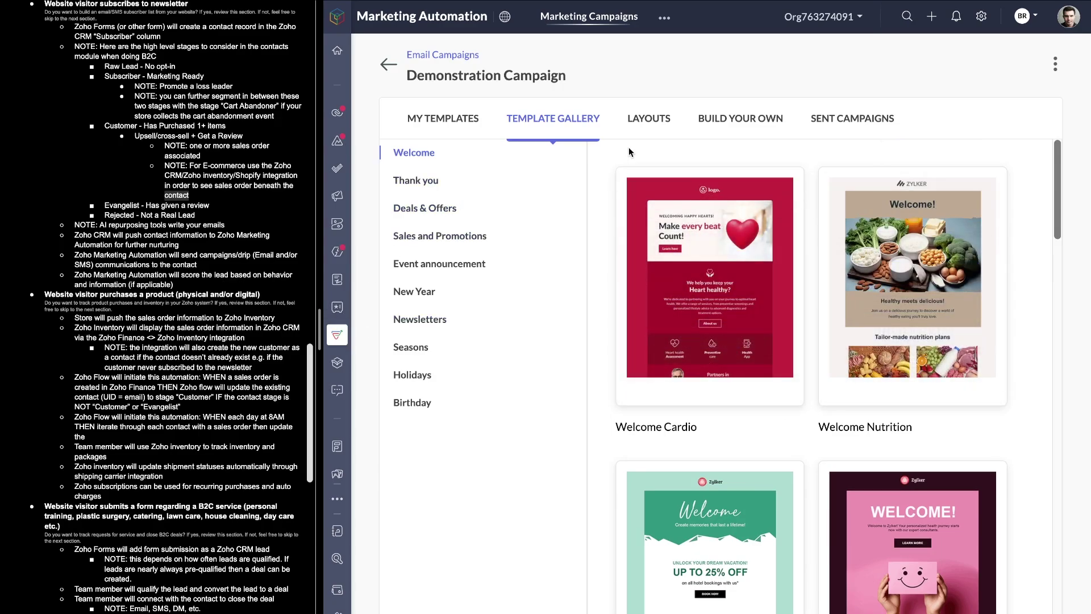
{"action": "mouse_move", "coordinate": [680, 171]}
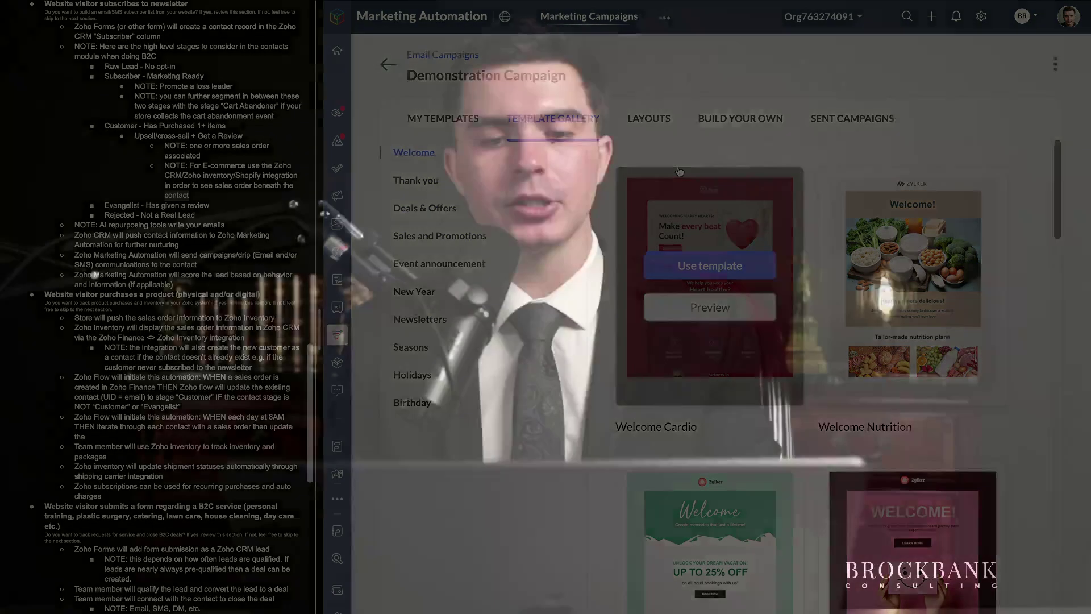
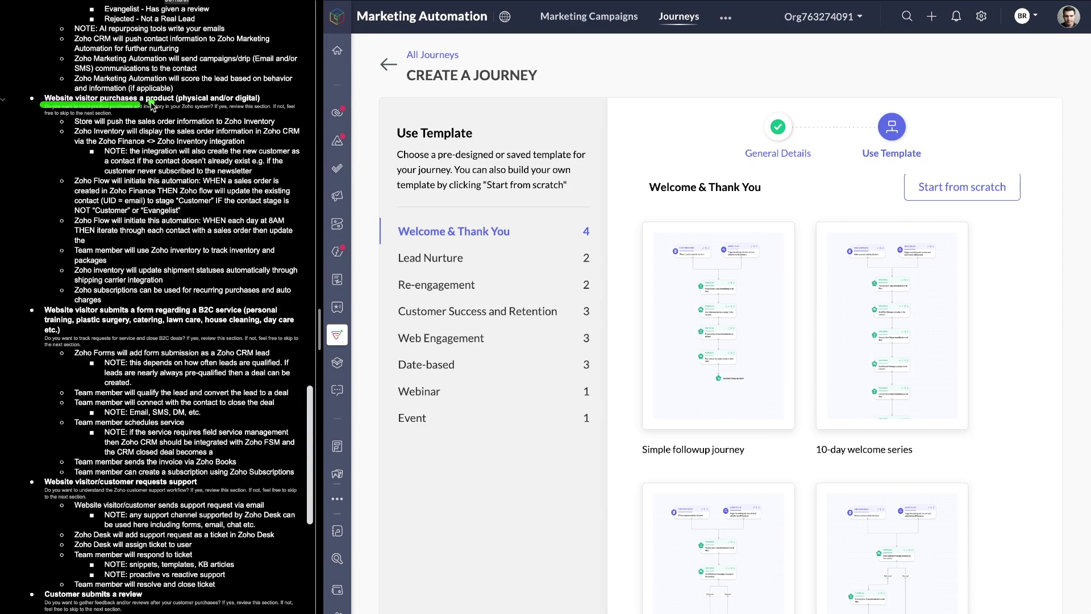
- Review the process document's section on a website visitor purchasing a physical or digital product
{"action": "left_click_drag", "start_coordinate": [119, 106], "coordinate": [276, 107]}
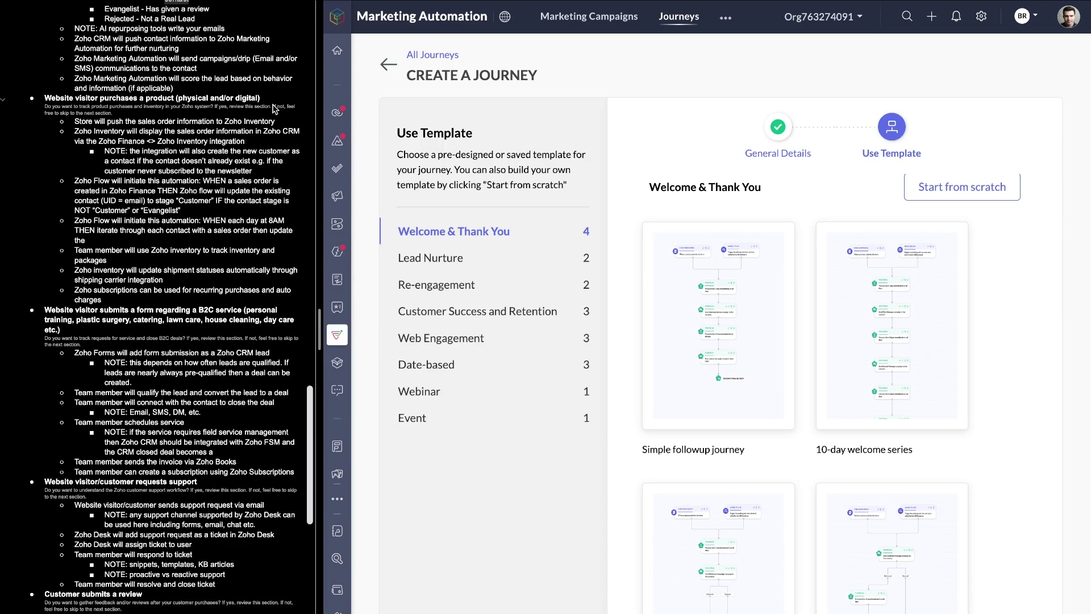
{"action": "scroll", "coordinate": [275, 108], "scroll_direction": "down", "scroll_amount": 3}
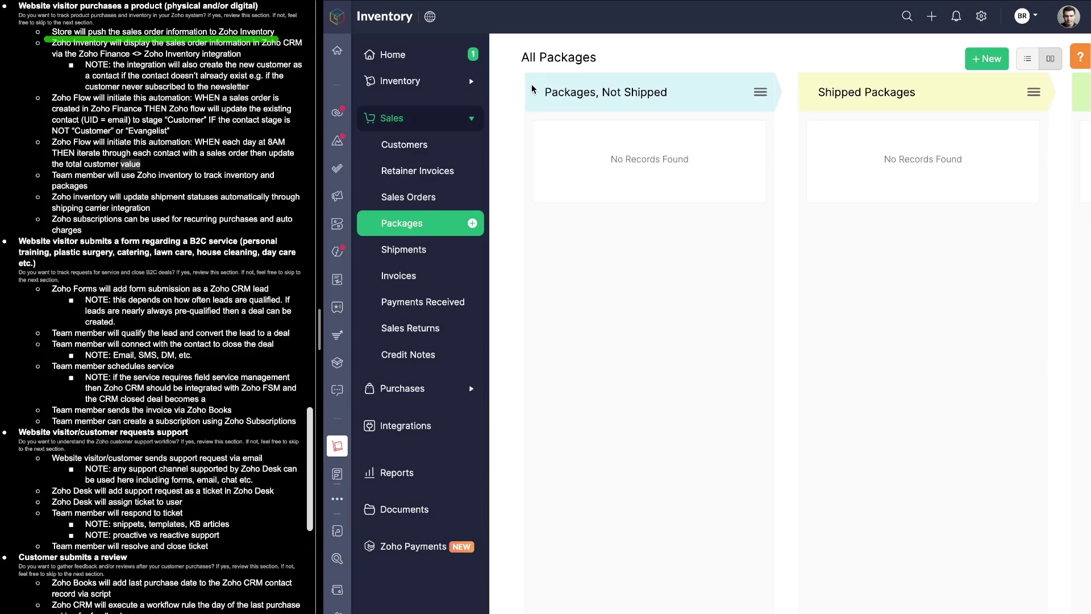
- Search the Zoho Inventory settings for "shopi" and look through the Shopping Cart integrations
{"action": "left_click", "coordinate": [981, 16]}
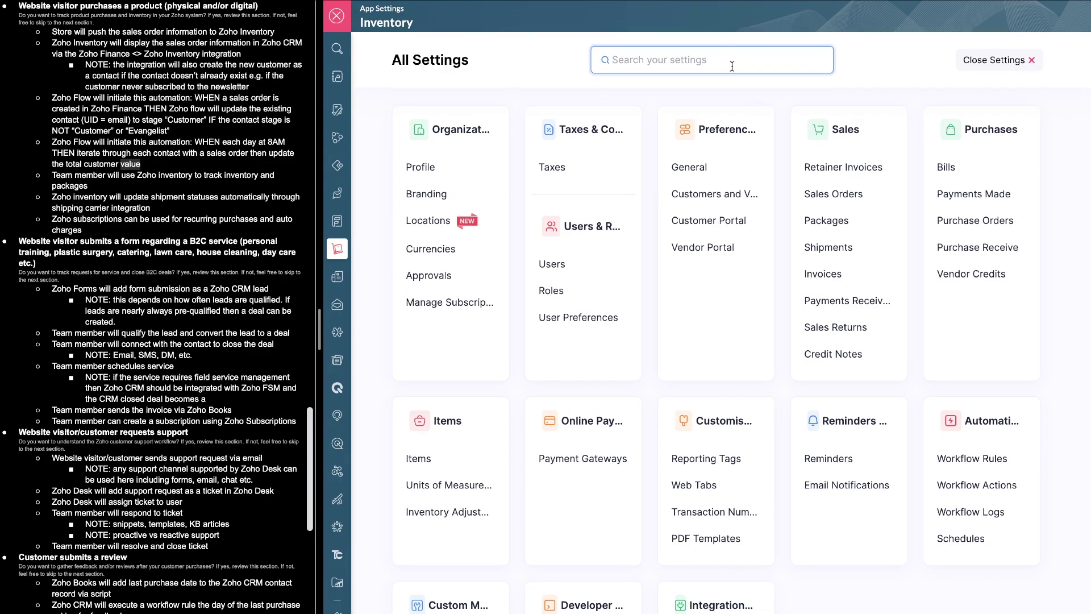
{"action": "type", "text": "shopi"}
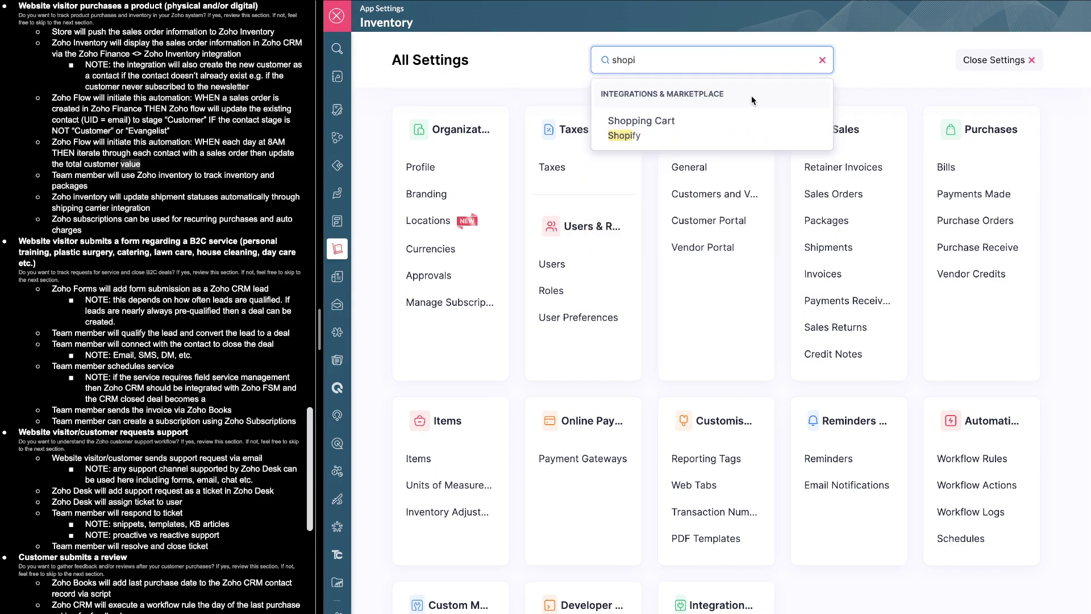
{"action": "left_click", "coordinate": [757, 119]}
{"action": "scroll", "coordinate": [656, 282], "scroll_direction": "down", "scroll_amount": 1}
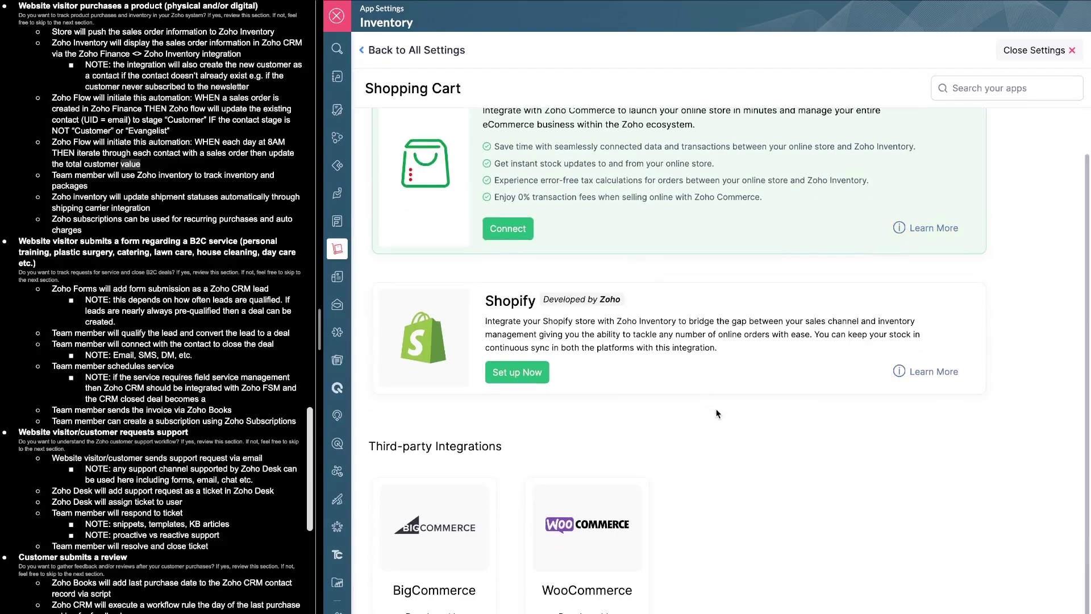
{"action": "scroll", "coordinate": [730, 459], "scroll_direction": "up", "scroll_amount": 1}
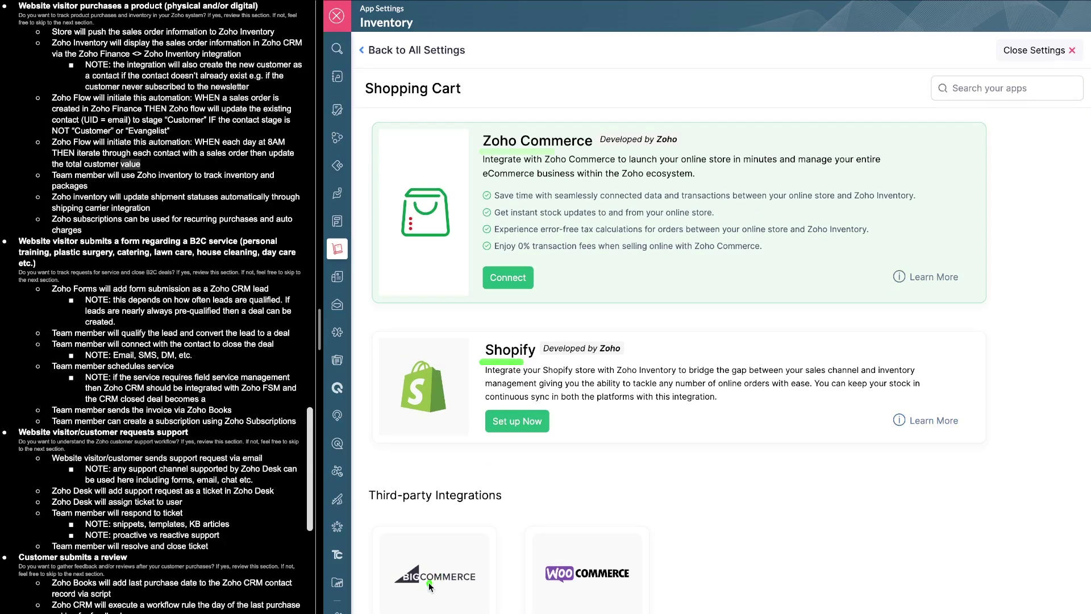
- Point out the BigCommerce and WooCommerce third-party integrations and the Shopify integration among the shopping cart options
{"action": "left_click_drag", "start_coordinate": [536, 584], "coordinate": [620, 584]}
{"action": "mouse_move", "coordinate": [682, 505]}
{"action": "left_mouse_down"}
{"action": "mouse_move", "coordinate": [366, 586]}
{"action": "mouse_move", "coordinate": [500, 472]}
{"action": "left_mouse_up"}
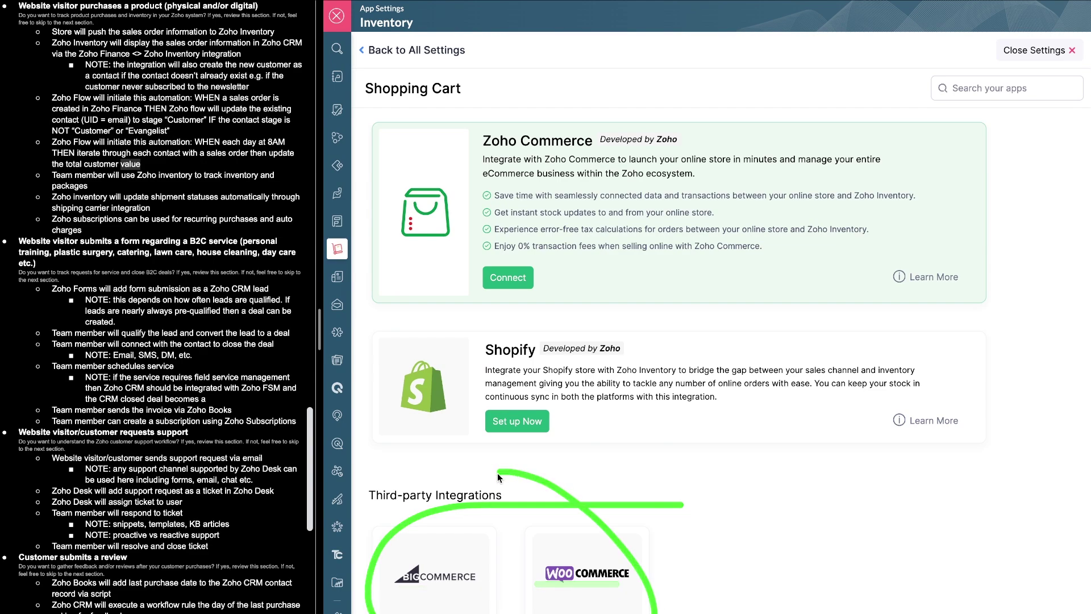
{"action": "left_click_drag", "start_coordinate": [605, 107], "coordinate": [636, 131]}
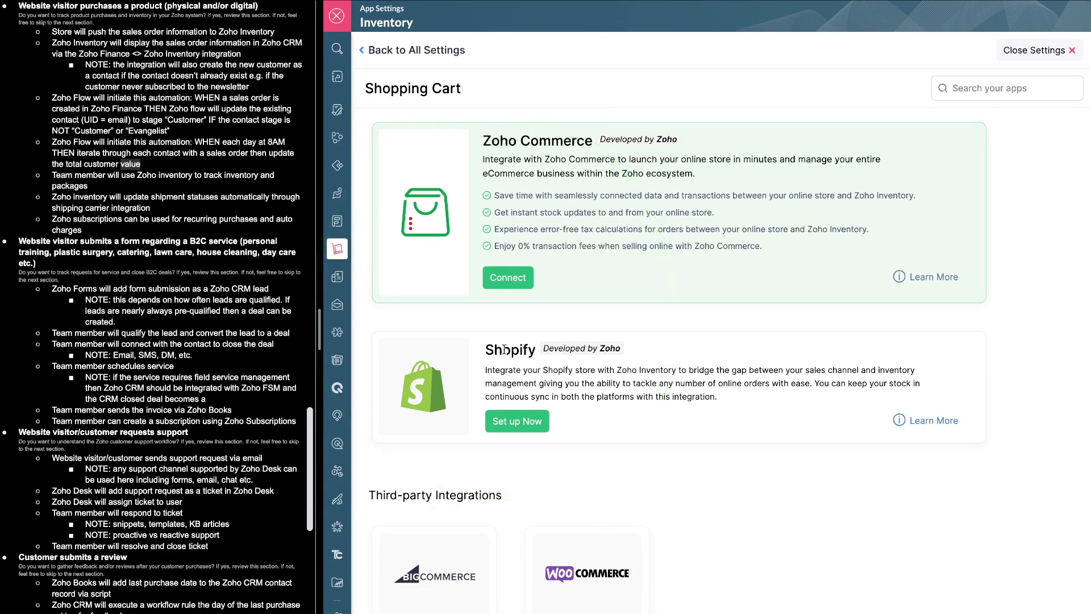
{"action": "left_click_drag", "start_coordinate": [488, 356], "coordinate": [600, 356]}
{"action": "left_click_drag", "start_coordinate": [461, 355], "coordinate": [588, 355]}
- Switch to the Salt Marketplace shopping cart and review its olive oil and bamboo paddle items and the checkout area
{"action": "key", "text": "ctrl+Tab"}
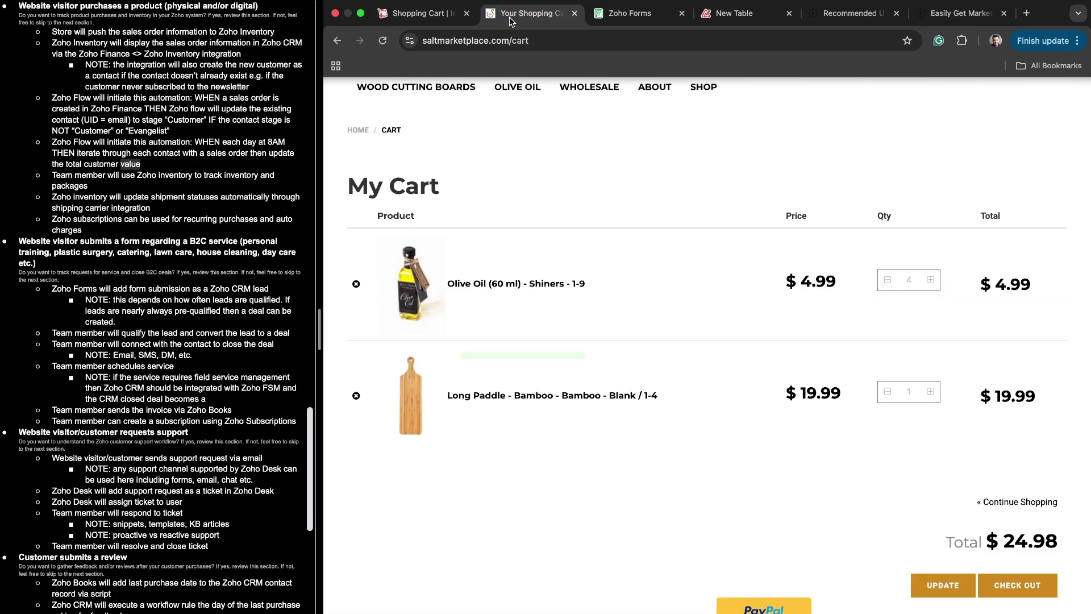
{"action": "left_click_drag", "start_coordinate": [401, 302], "coordinate": [889, 312]}
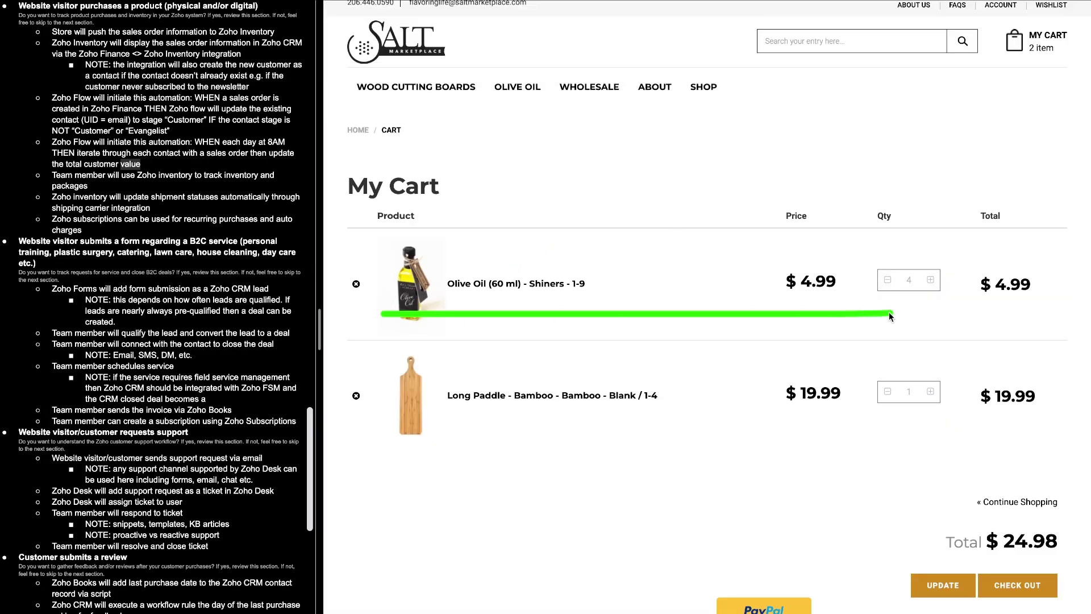
{"action": "left_click_drag", "start_coordinate": [427, 304], "coordinate": [1019, 307]}
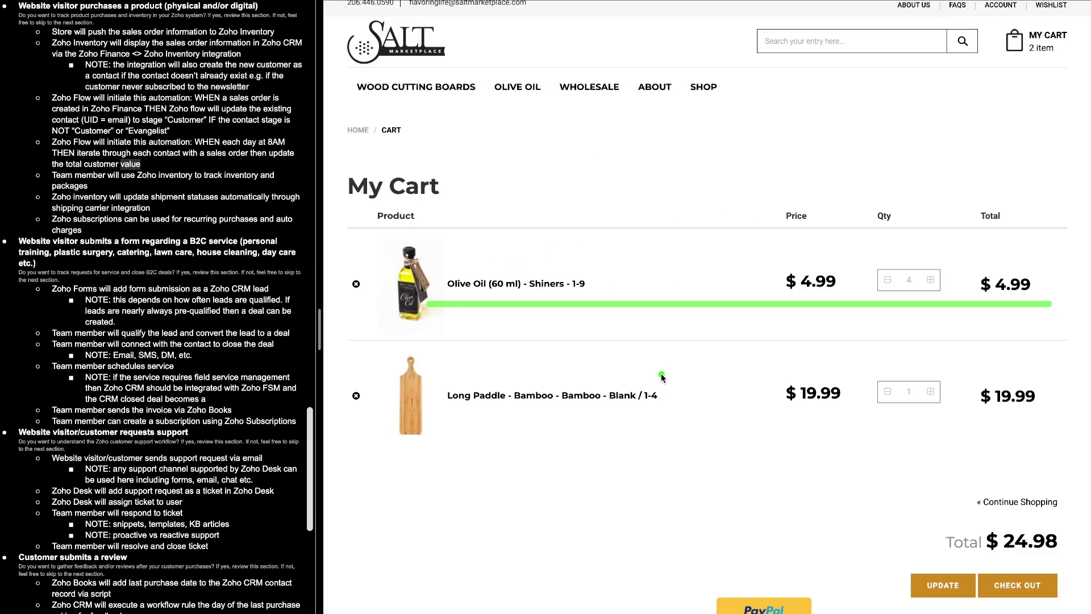
{"action": "left_click_drag", "start_coordinate": [523, 425], "coordinate": [868, 425]}
{"action": "left_click_drag", "start_coordinate": [1043, 455], "coordinate": [980, 531]}
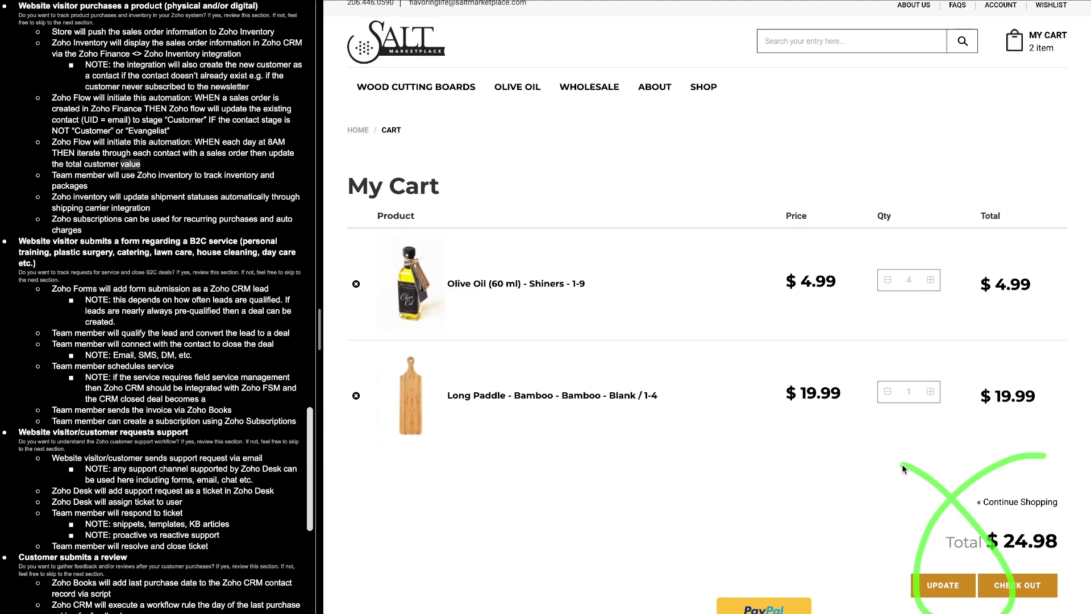
- Examine the Sales Order and Contact entities and their relationship in the process document's data model diagram
{"action": "scroll", "coordinate": [188, 130], "scroll_direction": "up", "scroll_amount": 15}
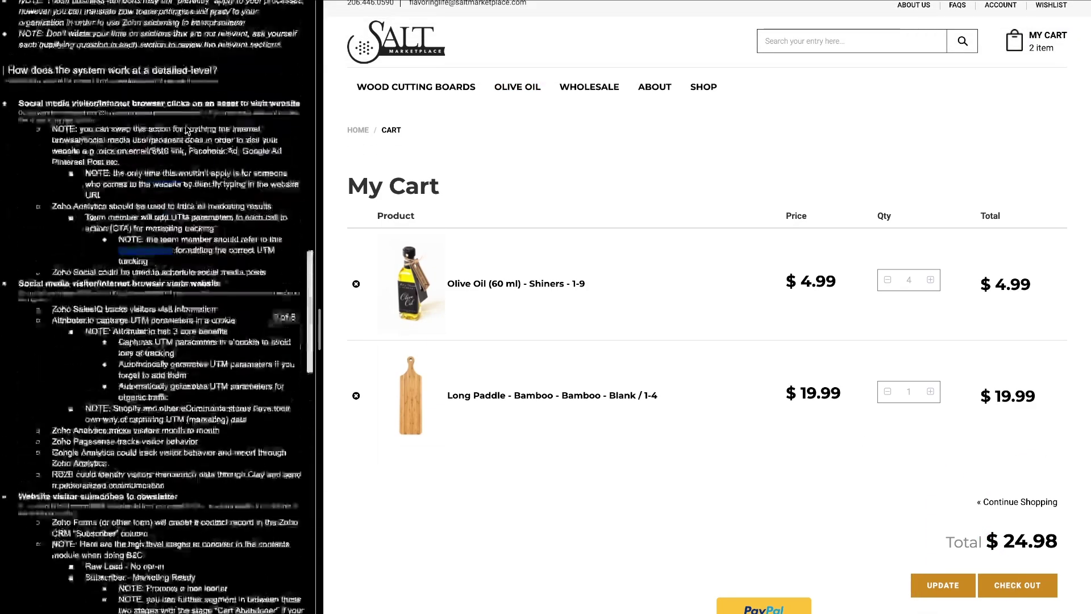
{"action": "mouse_move", "coordinate": [180, 104]}
{"action": "left_mouse_down"}
{"action": "mouse_move", "coordinate": [99, 109]}
{"action": "mouse_move", "coordinate": [173, 102]}
{"action": "left_mouse_up"}
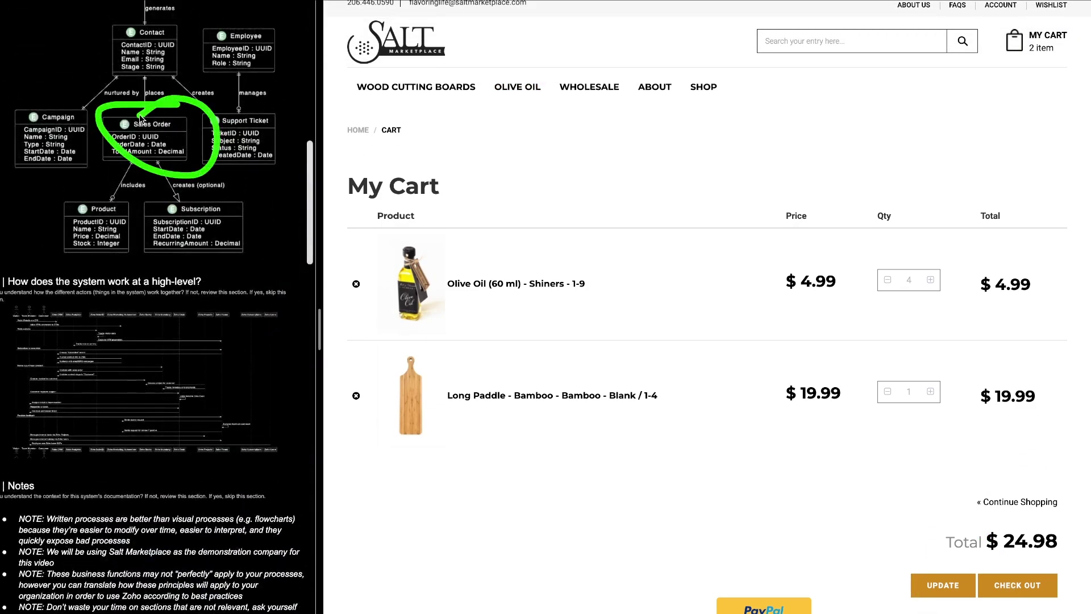
{"action": "mouse_move", "coordinate": [178, 21]}
{"action": "left_mouse_down"}
{"action": "mouse_move", "coordinate": [98, 60]}
{"action": "mouse_move", "coordinate": [170, 25]}
{"action": "left_mouse_up"}
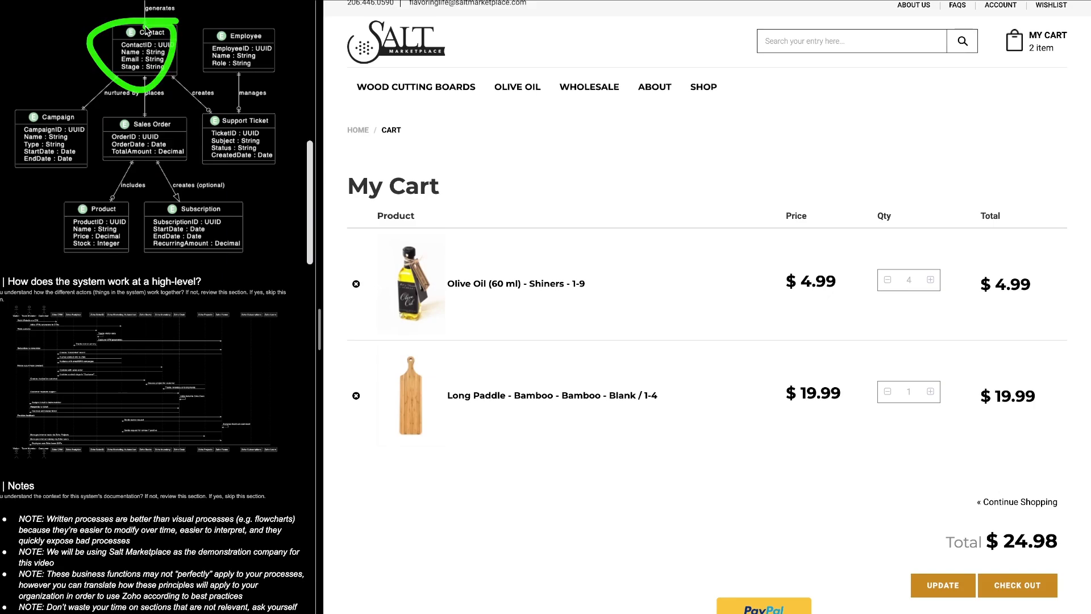
{"action": "mouse_move", "coordinate": [160, 118]}
{"action": "left_mouse_down"}
{"action": "mouse_move", "coordinate": [129, 109]}
{"action": "mouse_move", "coordinate": [232, 258]}
{"action": "mouse_move", "coordinate": [171, 323]}
{"action": "mouse_move", "coordinate": [228, 333]}
{"action": "left_mouse_up"}
- Return to the document's product purchase section and switch back to Zoho Inventory's Shopping Cart integrations
{"action": "scroll", "coordinate": [160, 434], "scroll_direction": "down", "scroll_amount": 20}
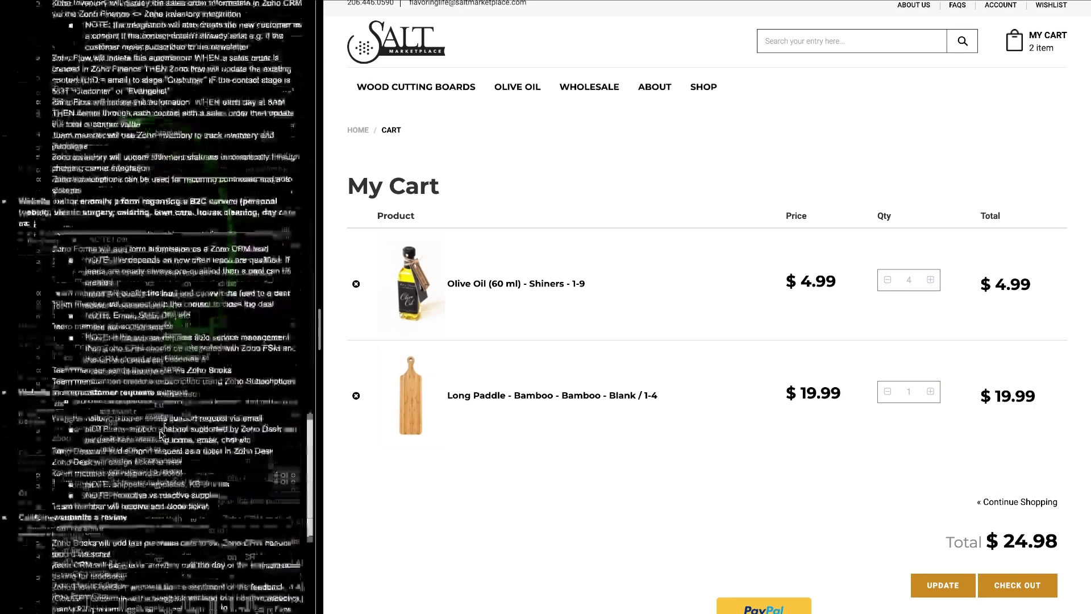
{"action": "scroll", "coordinate": [160, 435], "scroll_direction": "up", "scroll_amount": 3}
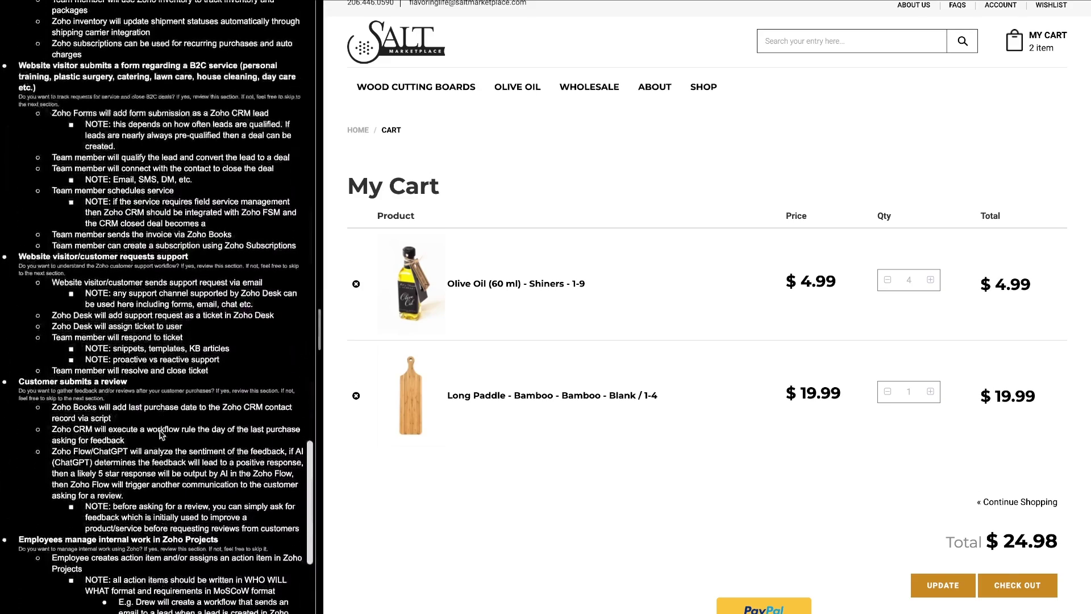
{"action": "scroll", "coordinate": [161, 435], "scroll_direction": "up", "scroll_amount": 3}
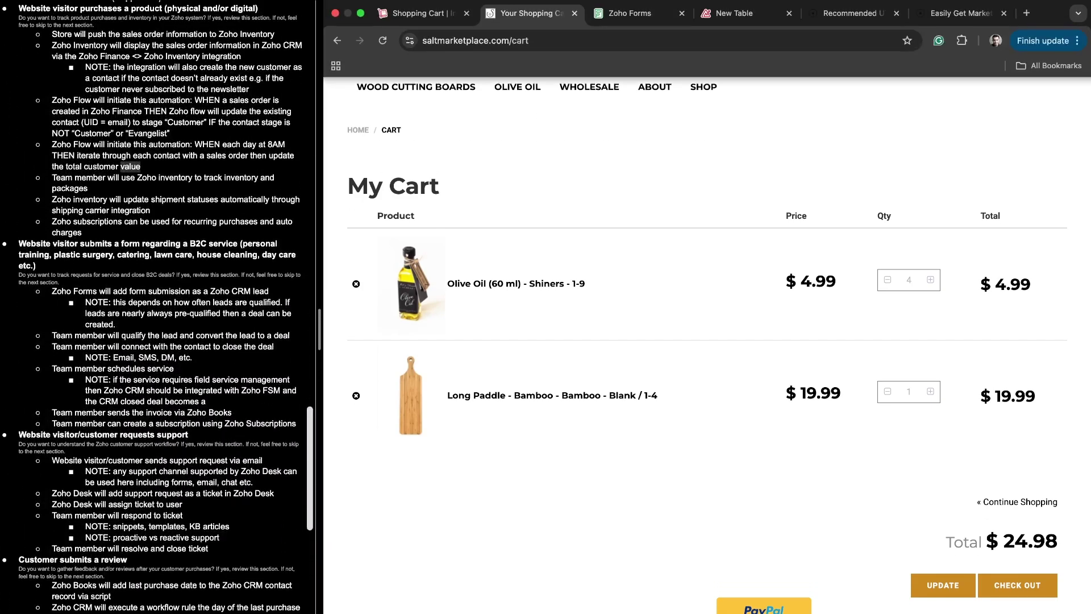
{"action": "left_click", "coordinate": [423, 11]}
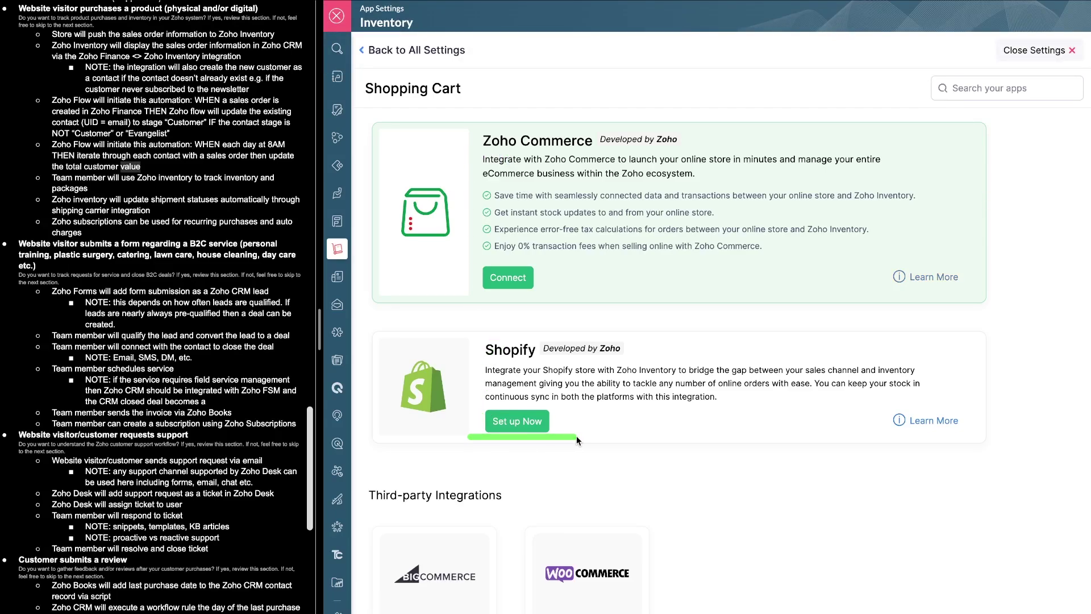
- Examine the Zoho Commerce and Shopify options in the shopping cart integrations
{"action": "left_click_drag", "start_coordinate": [483, 359], "coordinate": [530, 358]}
{"action": "left_click_drag", "start_coordinate": [477, 150], "coordinate": [623, 147]}
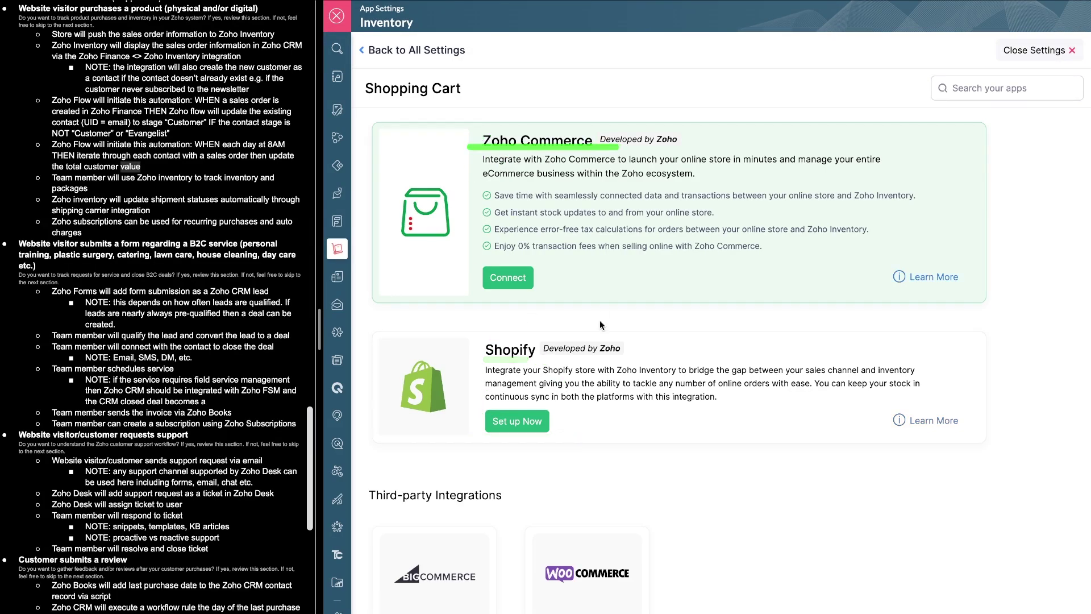
{"action": "scroll", "coordinate": [611, 435], "scroll_direction": "down", "scroll_amount": 1}
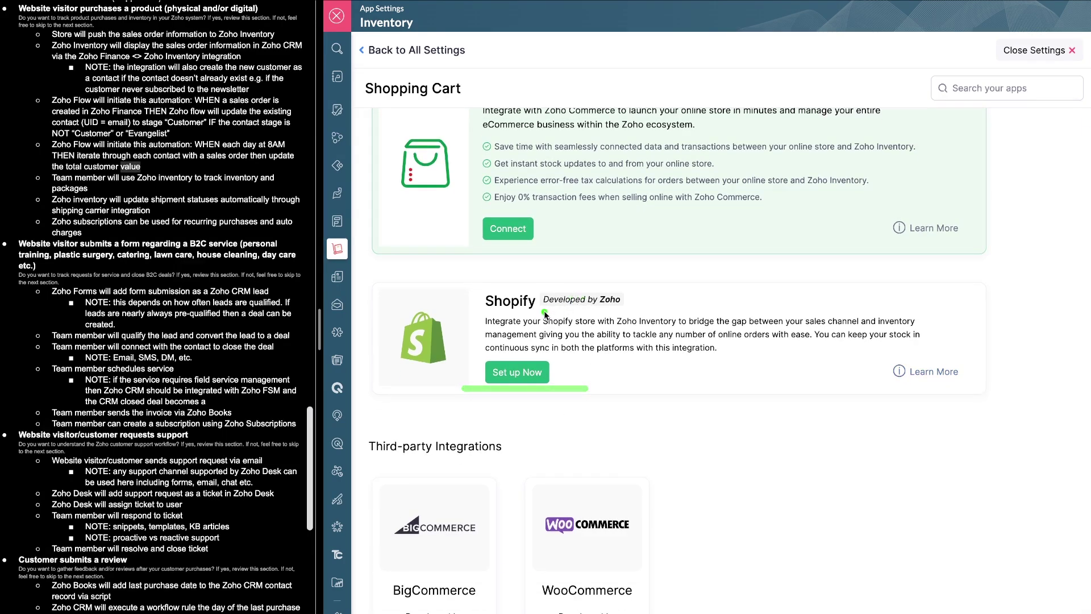
{"action": "left_click_drag", "start_coordinate": [543, 312], "coordinate": [669, 312]}
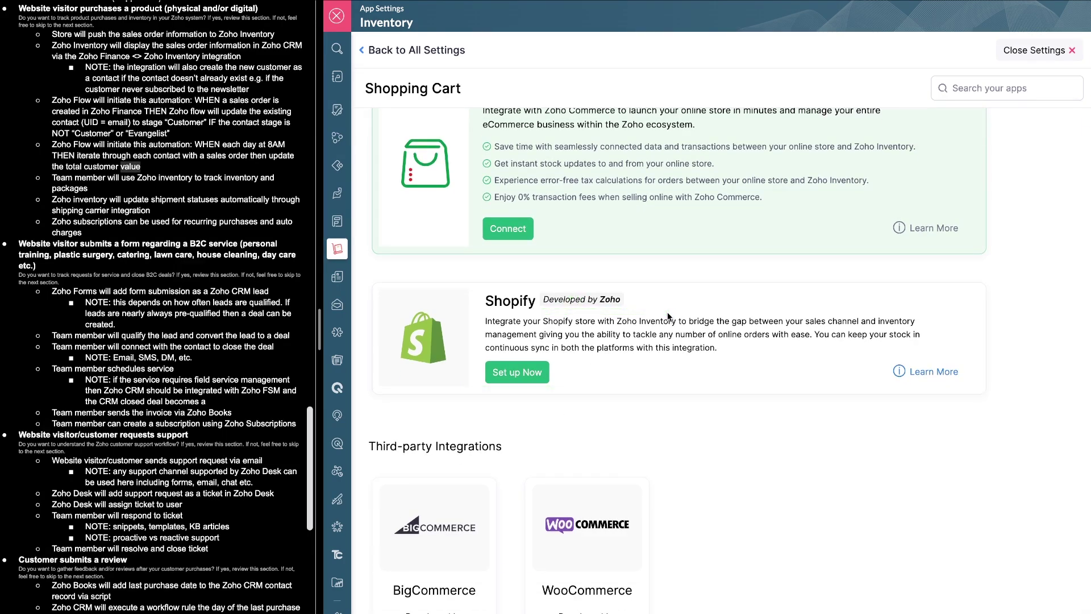
- Open the Shopify integration's details and review how items, sales orders, contacts and shipments sync, comparing them with the purchase workflow notes
{"action": "left_click", "coordinate": [909, 373]}
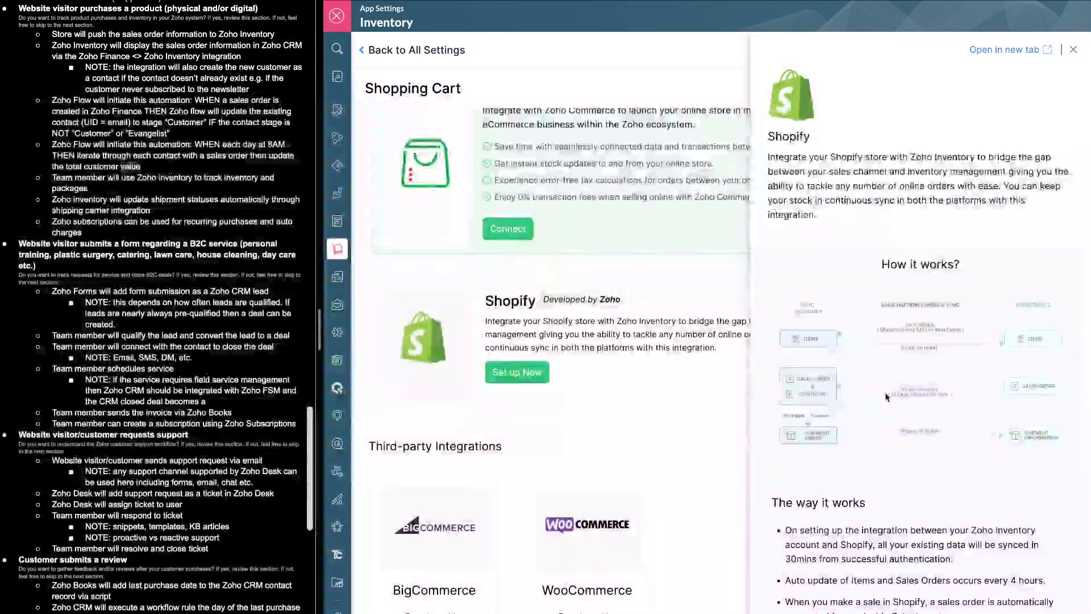
{"action": "scroll", "coordinate": [836, 213], "scroll_direction": "down", "scroll_amount": 3}
{"action": "left_click_drag", "start_coordinate": [785, 202], "coordinate": [828, 201]}
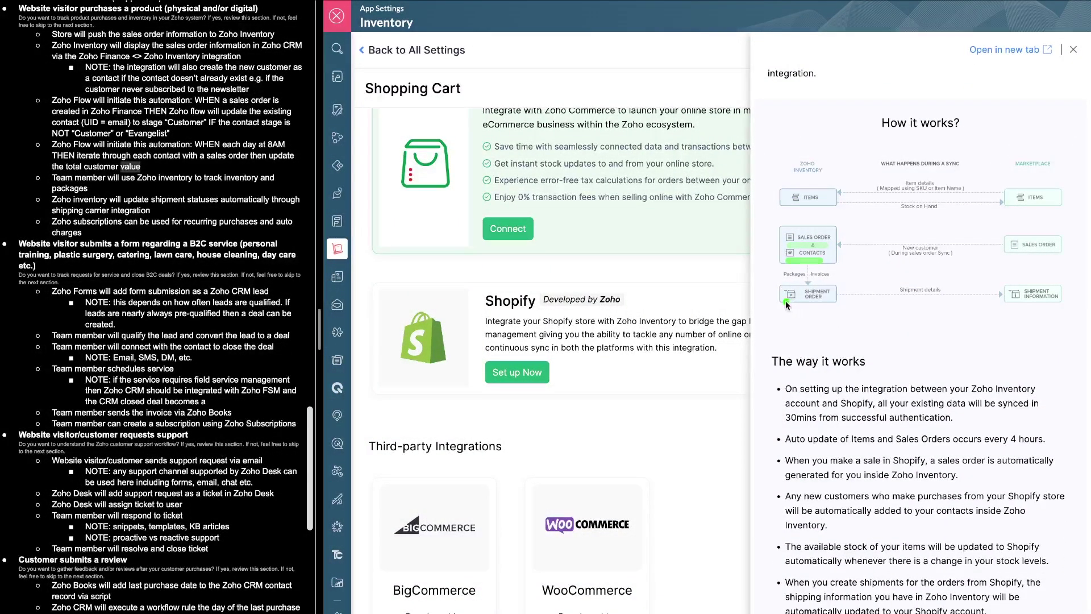
{"action": "left_click_drag", "start_coordinate": [787, 306], "coordinate": [853, 301]}
{"action": "left_click_drag", "start_coordinate": [949, 306], "coordinate": [1085, 305]}
{"action": "scroll", "coordinate": [923, 254], "scroll_direction": "down", "scroll_amount": 1}
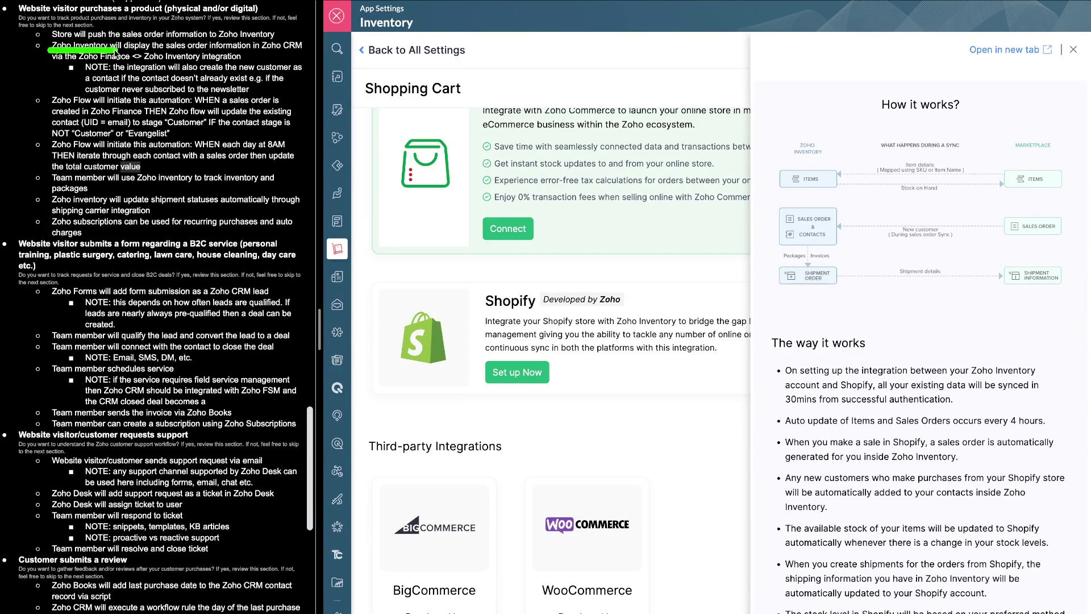
{"action": "left_click_drag", "start_coordinate": [111, 55], "coordinate": [267, 53]}
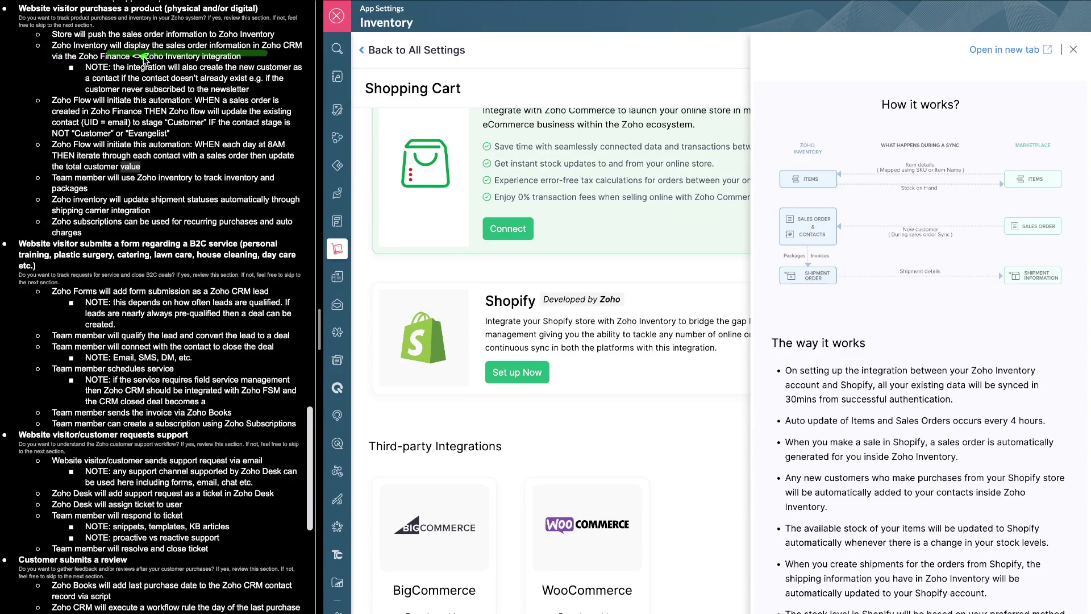
{"action": "left_click_drag", "start_coordinate": [50, 62], "coordinate": [258, 68]}
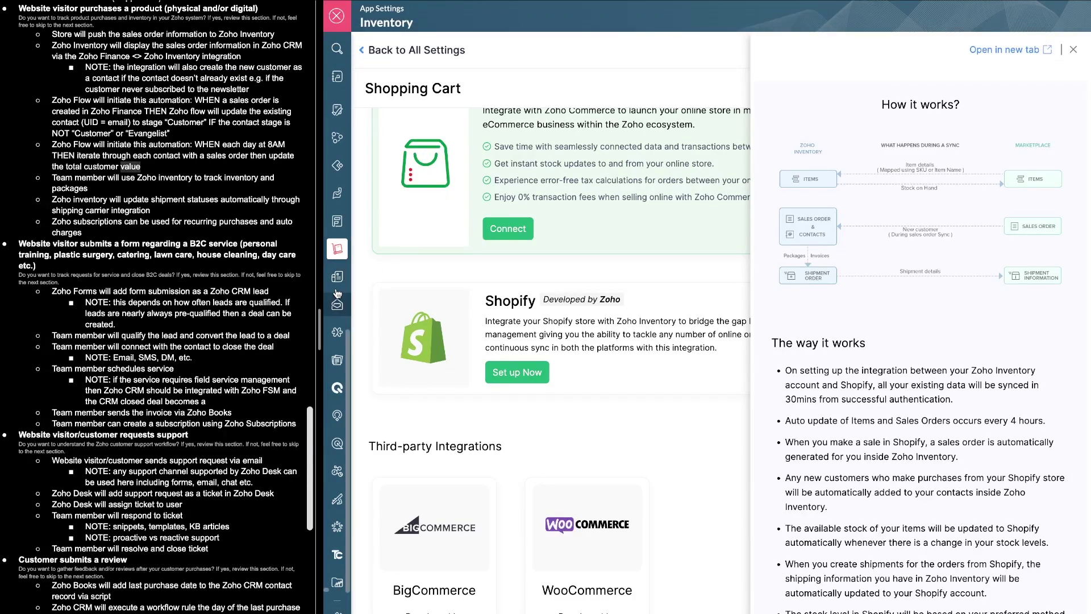
- Leave the Inventory settings, switch to CRM and open the contact record in the Customer stage
{"action": "mouse_move", "coordinate": [337, 294]}
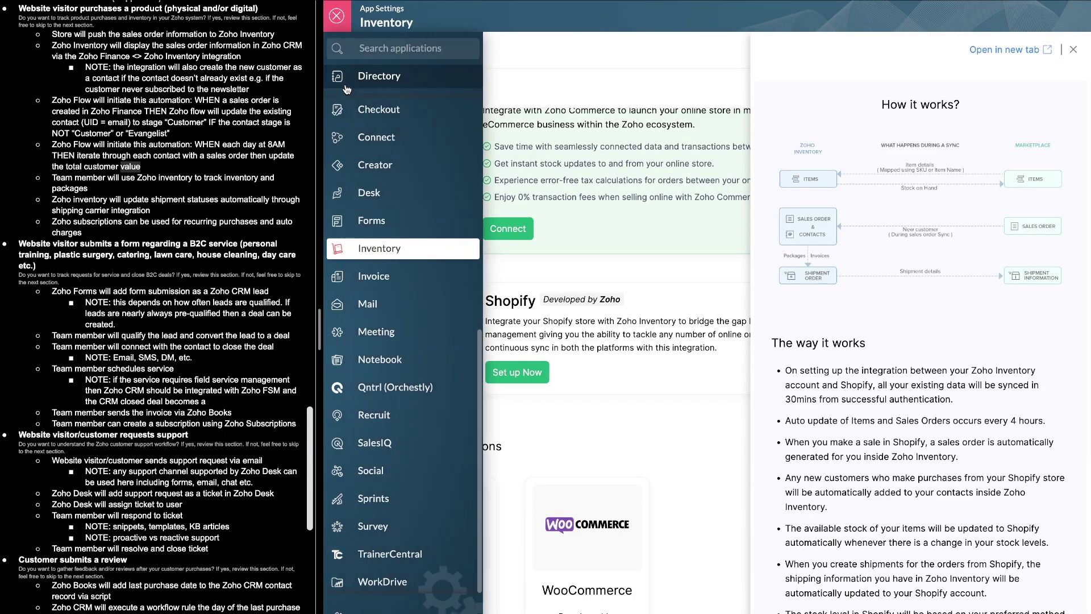
{"action": "left_click", "coordinate": [379, 249]}
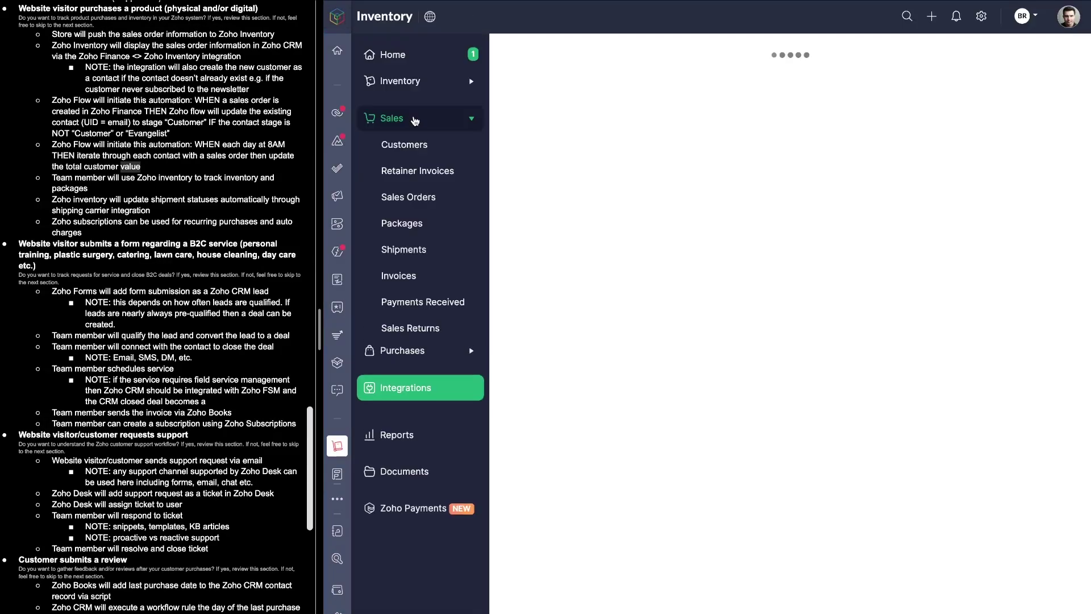
{"action": "left_click", "coordinate": [337, 110]}
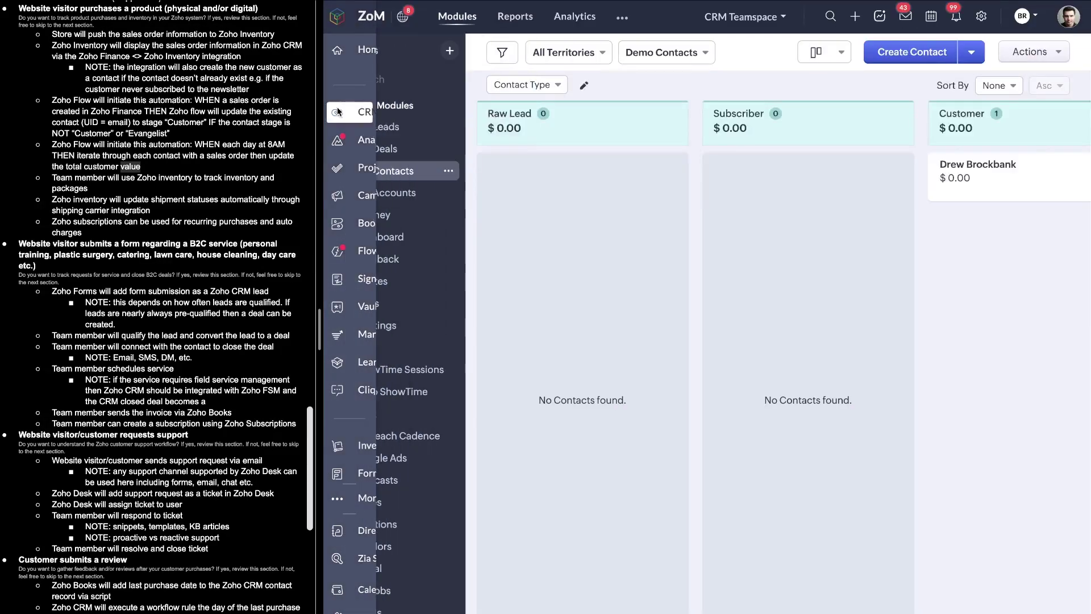
{"action": "scroll", "coordinate": [724, 232], "scroll_direction": "right", "scroll_amount": 3}
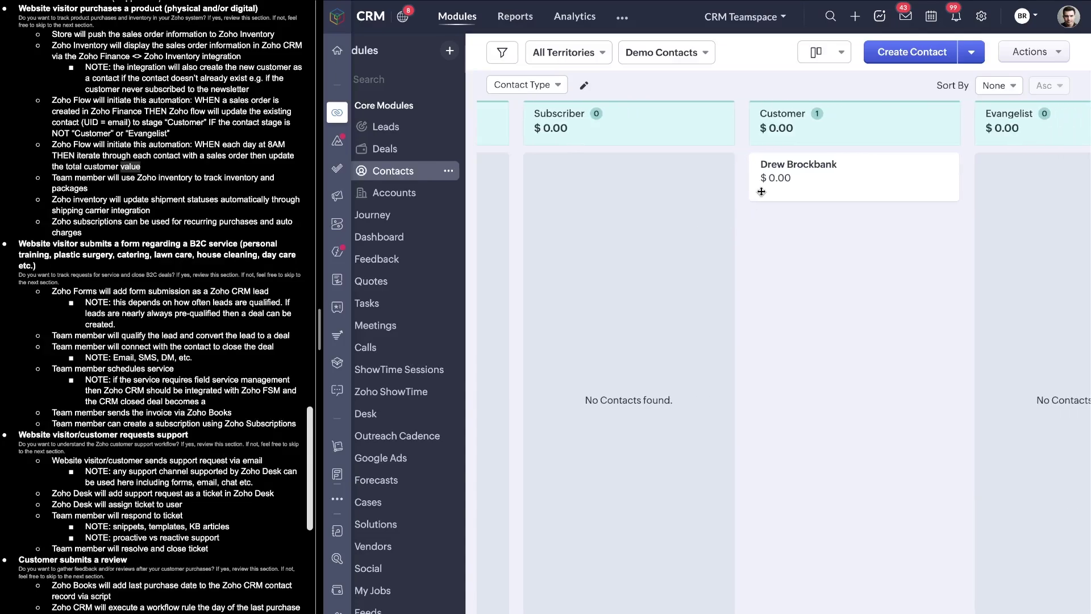
{"action": "left_click", "coordinate": [798, 165]}
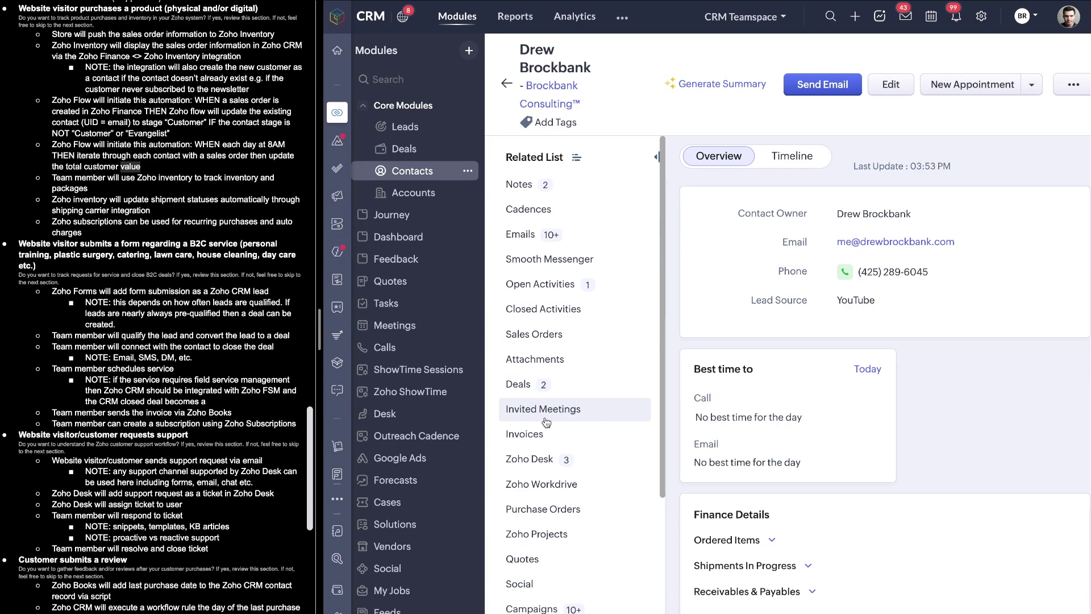
- Find "finance" on the contact page to reach its Zoho Finance section
{"action": "key", "text": "super+f"}
{"action": "type", "text": "finance"}
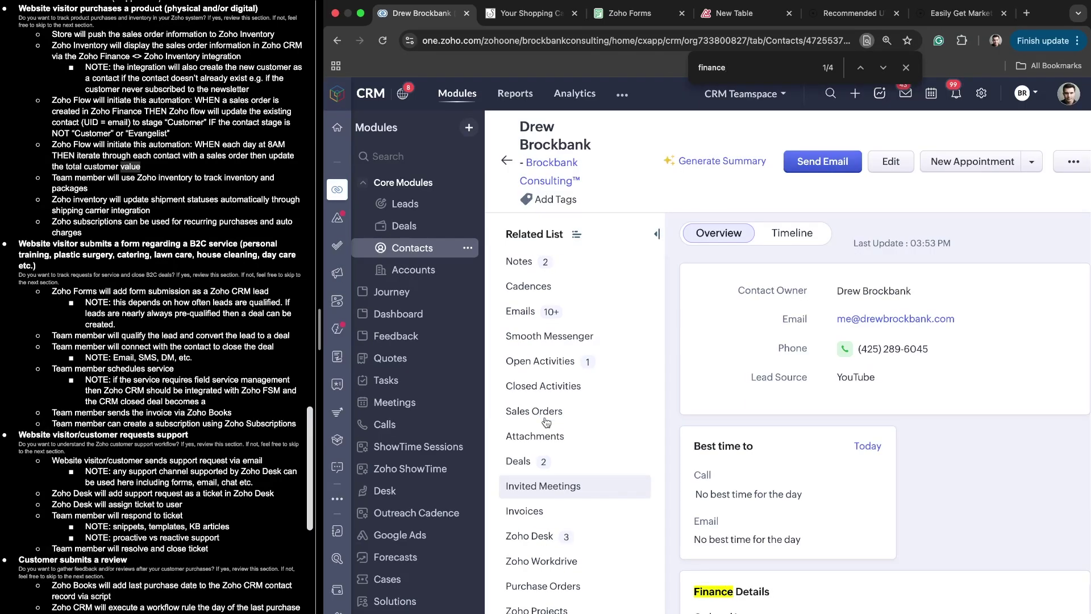
{"action": "key", "text": "Return"}
{"action": "key", "text": "Return"}
{"action": "key", "text": "Escape"}
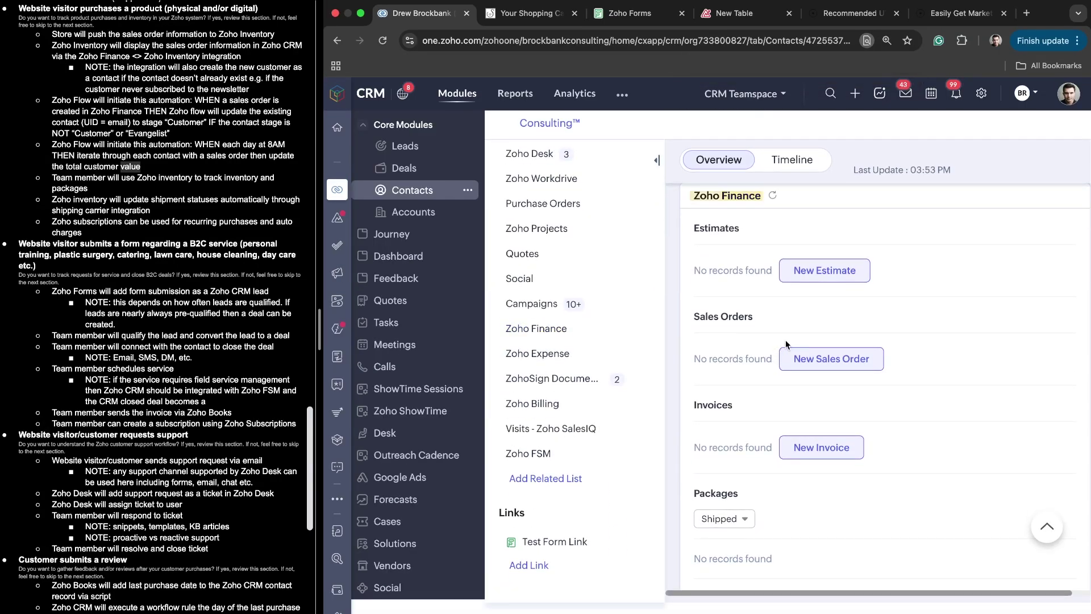
- Examine the estimates, sales orders, invoices and packages areas of the contact's Zoho Finance section
{"action": "mouse_move", "coordinate": [685, 308]}
{"action": "left_mouse_down"}
{"action": "mouse_move", "coordinate": [779, 308]}
{"action": "mouse_move", "coordinate": [770, 321]}
{"action": "left_mouse_up"}
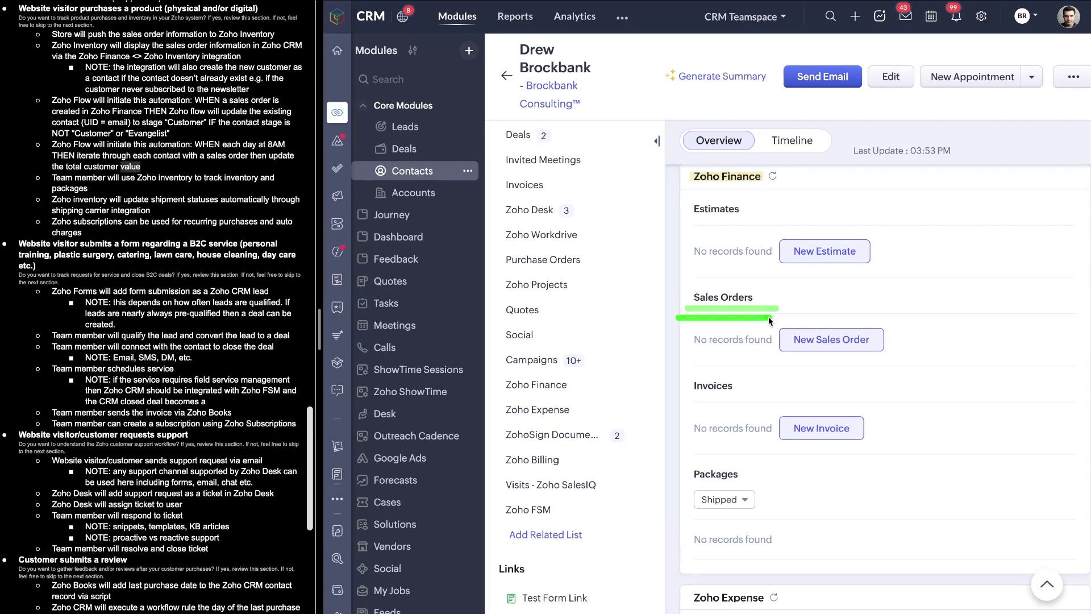
{"action": "left_click_drag", "start_coordinate": [678, 356], "coordinate": [796, 355]}
{"action": "left_click_drag", "start_coordinate": [895, 271], "coordinate": [901, 293]}
{"action": "left_click", "coordinate": [873, 285]}
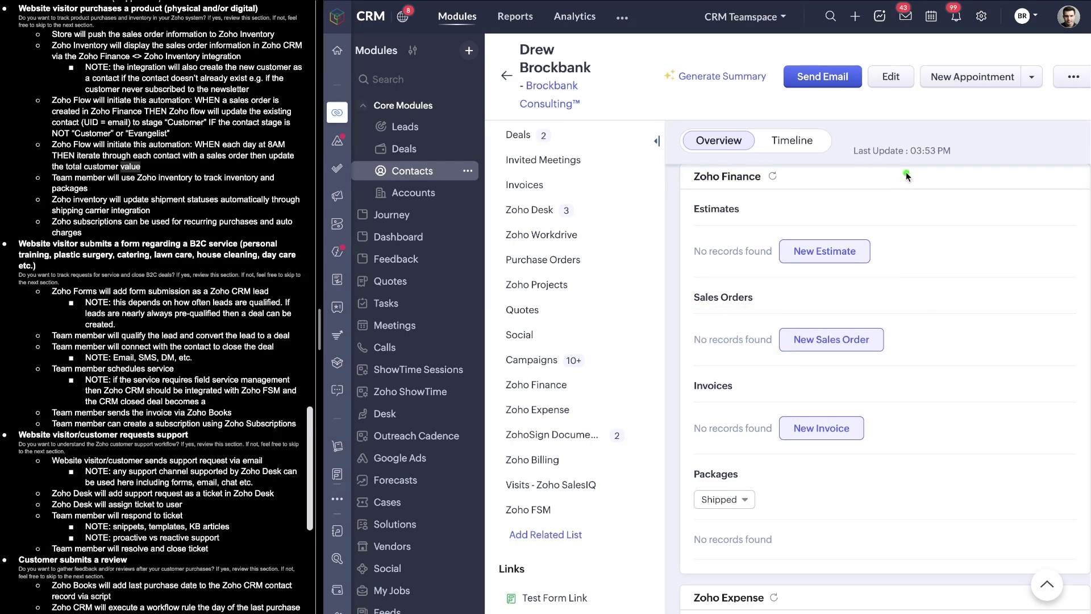
{"action": "left_click_drag", "start_coordinate": [907, 175], "coordinate": [910, 171]}
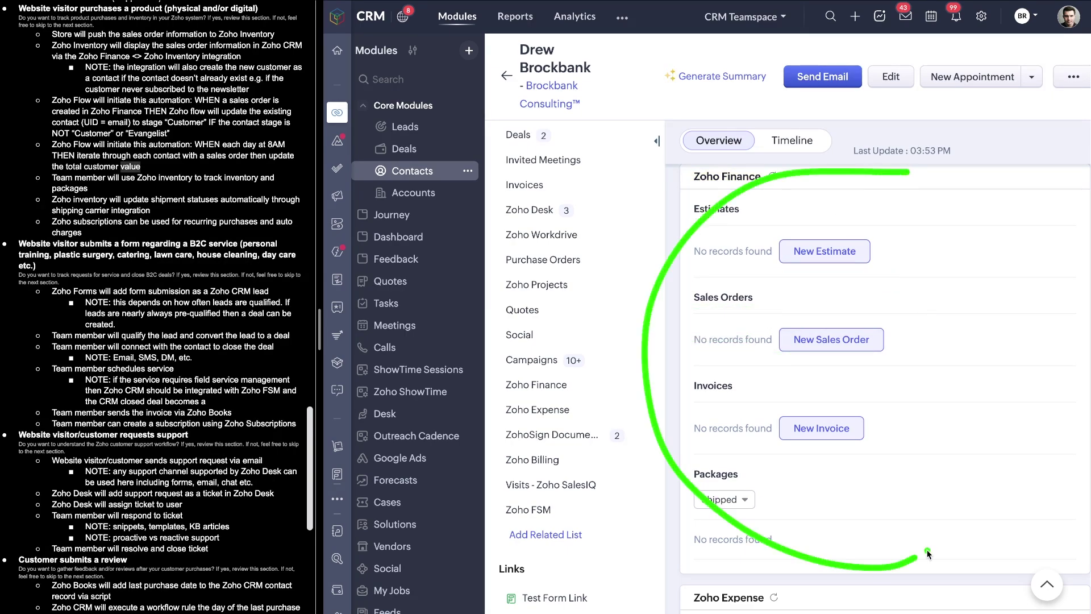
{"action": "left_click", "coordinate": [822, 182]}
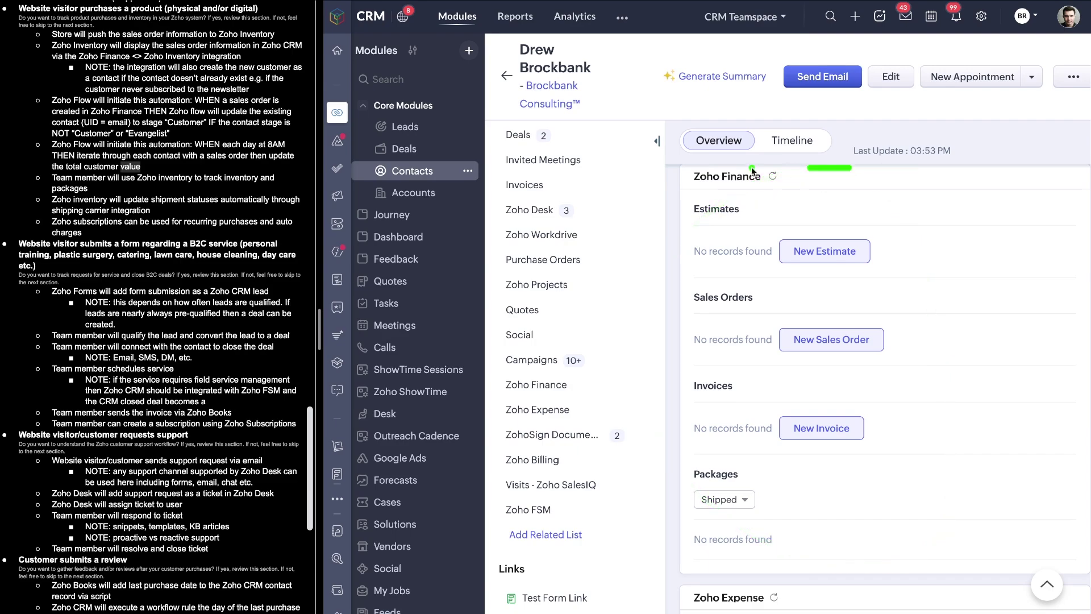
{"action": "mouse_move", "coordinate": [752, 171]}
{"action": "left_mouse_down"}
{"action": "mouse_move", "coordinate": [658, 549]}
{"action": "mouse_move", "coordinate": [889, 554]}
{"action": "left_mouse_up"}
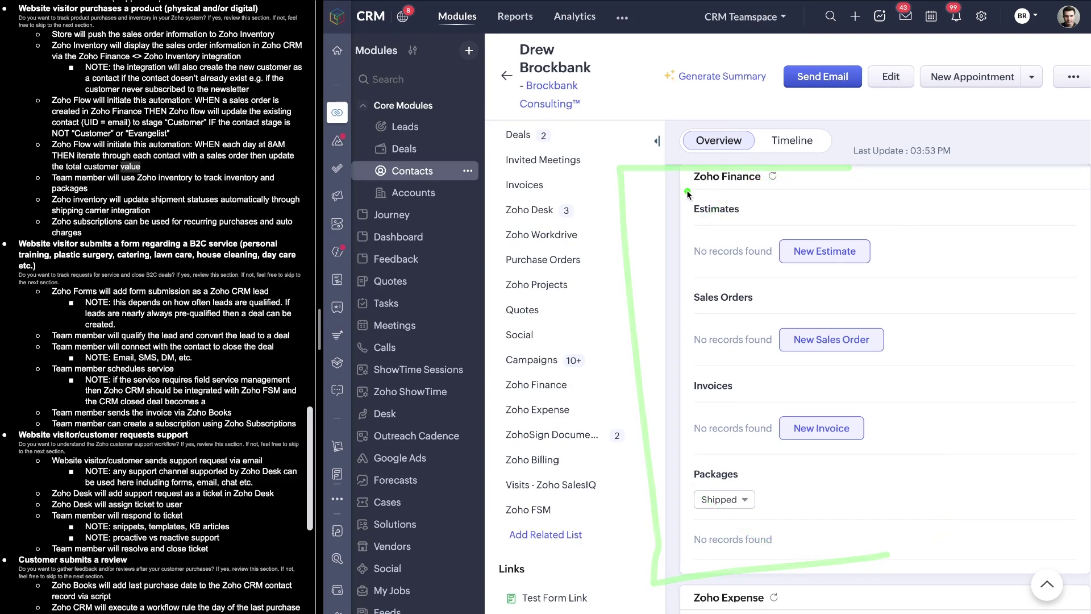
{"action": "left_click_drag", "start_coordinate": [688, 195], "coordinate": [830, 192]}
{"action": "left_click_drag", "start_coordinate": [706, 316], "coordinate": [779, 315]}
{"action": "left_click_drag", "start_coordinate": [706, 362], "coordinate": [760, 361]}
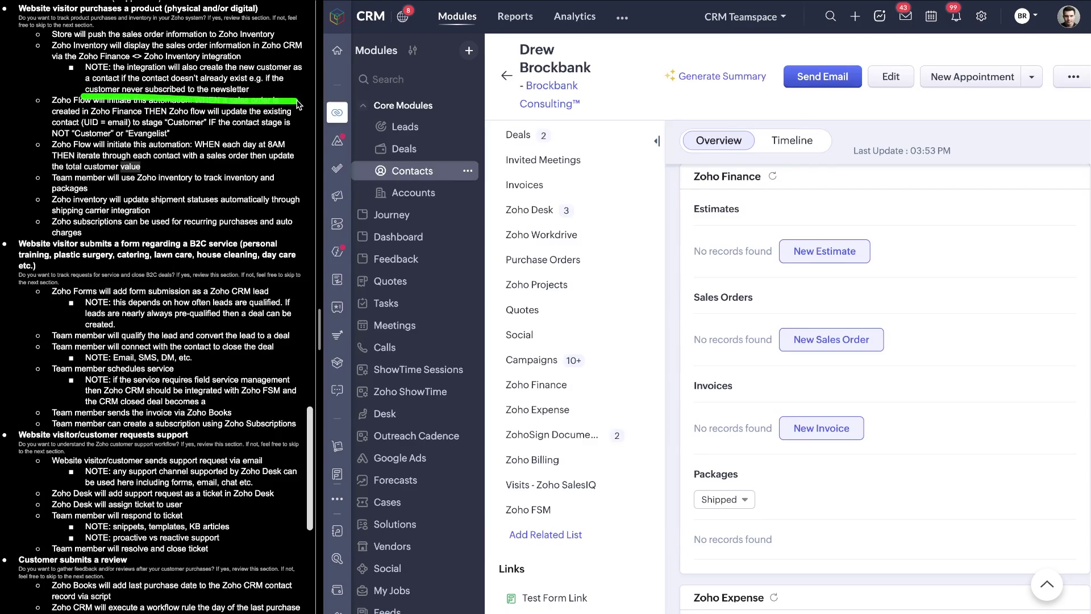
{"action": "left_click", "coordinate": [508, 79]}
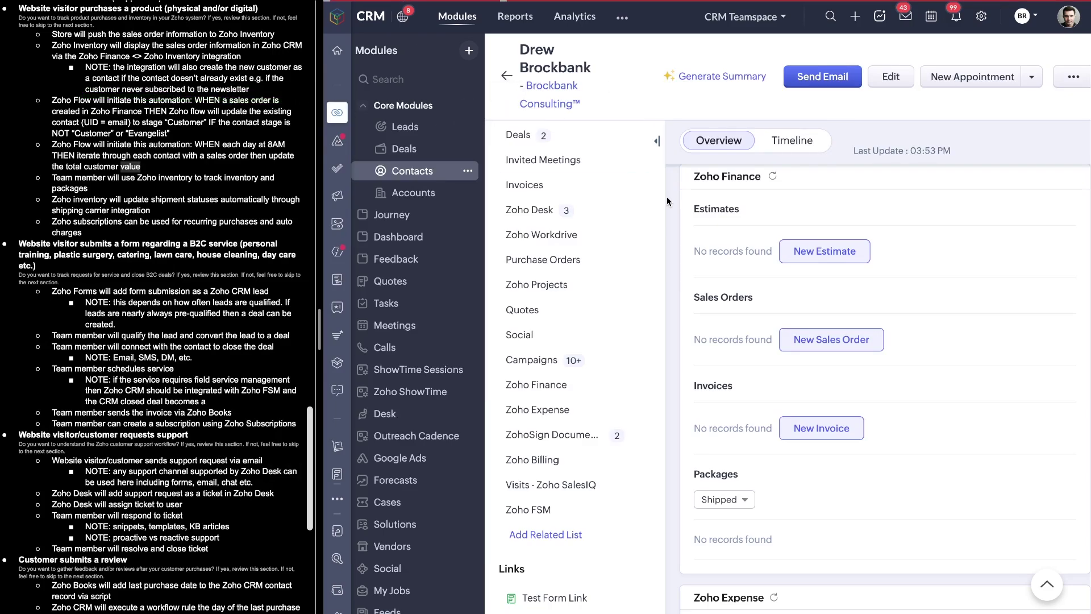
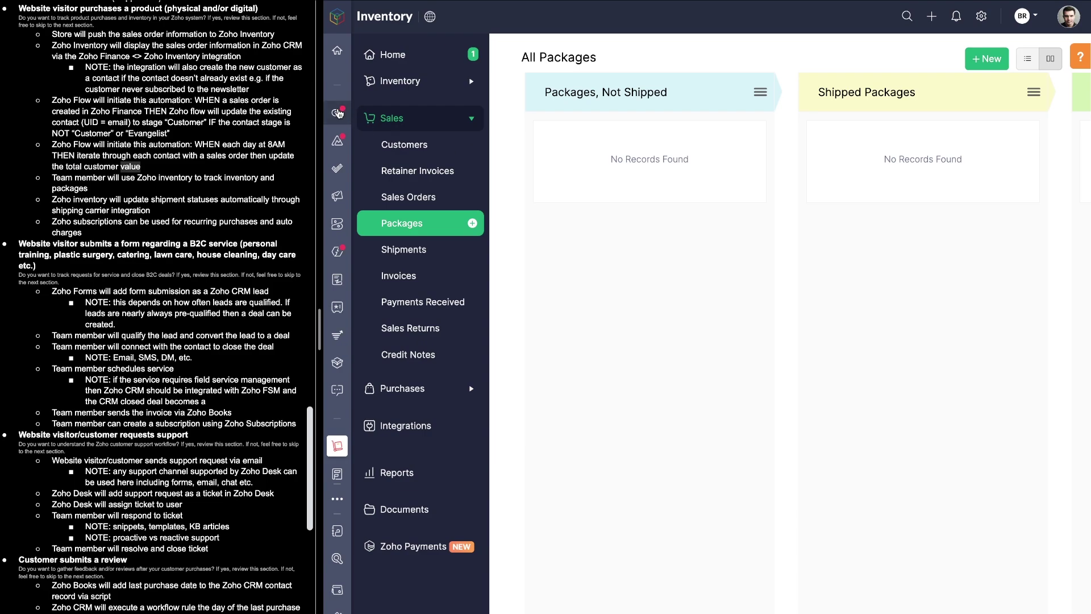
- Switch to CRM and examine the Customer stage and its contact card on the contacts board
{"action": "left_click", "coordinate": [338, 113]}
{"action": "scroll", "coordinate": [592, 300], "scroll_direction": "right", "scroll_amount": 3}
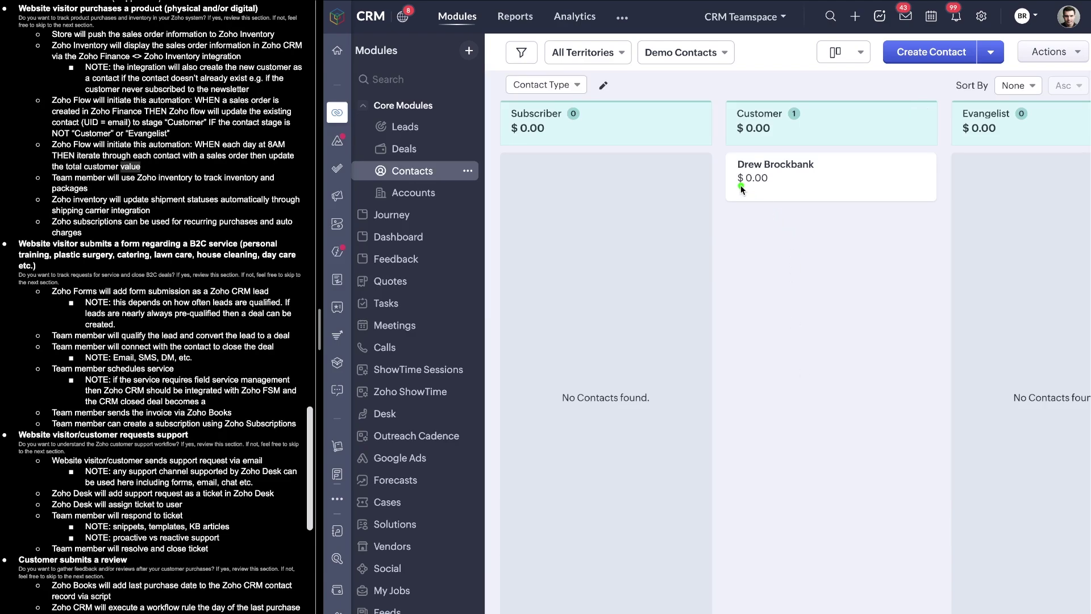
{"action": "mouse_move", "coordinate": [893, 144]}
{"action": "left_mouse_down"}
{"action": "mouse_move", "coordinate": [721, 243]}
{"action": "mouse_move", "coordinate": [873, 262]}
{"action": "left_mouse_up"}
{"action": "left_click_drag", "start_coordinate": [738, 190], "coordinate": [862, 185]}
{"action": "left_click_drag", "start_coordinate": [931, 141], "coordinate": [711, 241]}
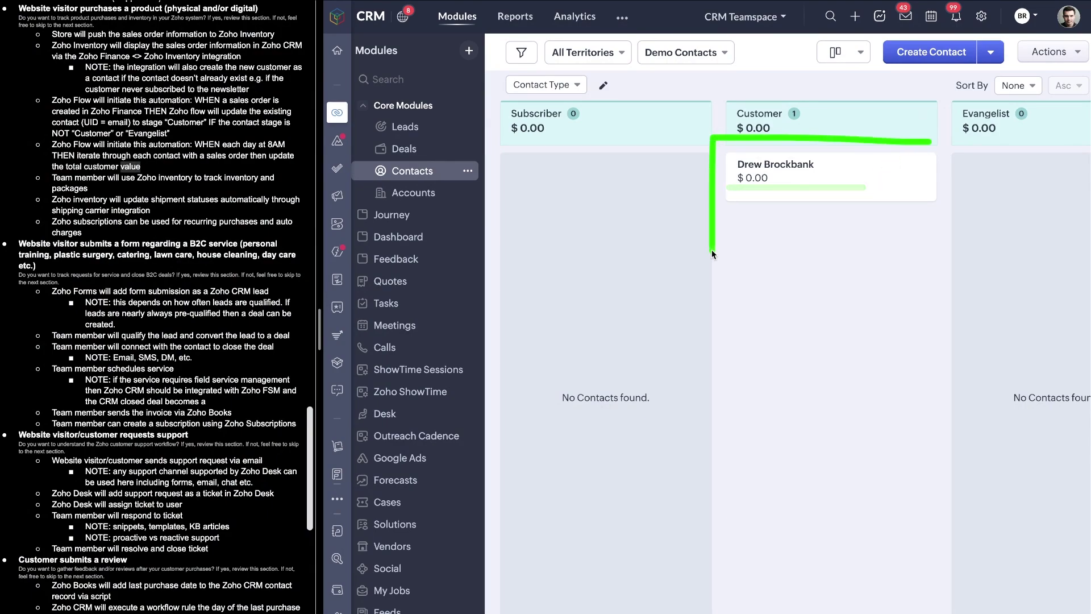
{"action": "left_click_drag", "start_coordinate": [60, 149], "coordinate": [61, 152]}
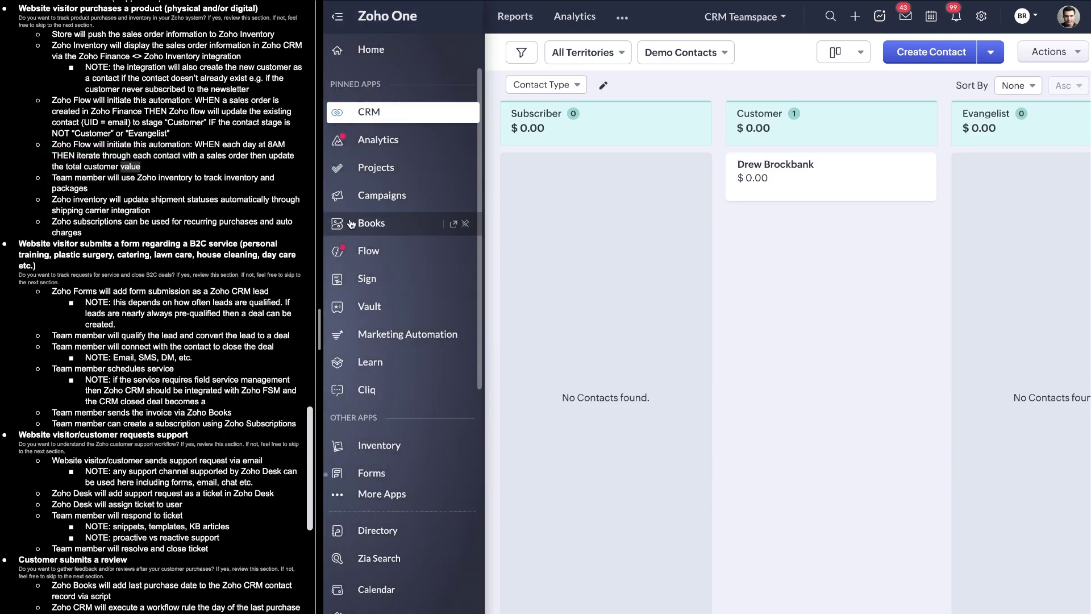
{"action": "left_click", "coordinate": [335, 258]}
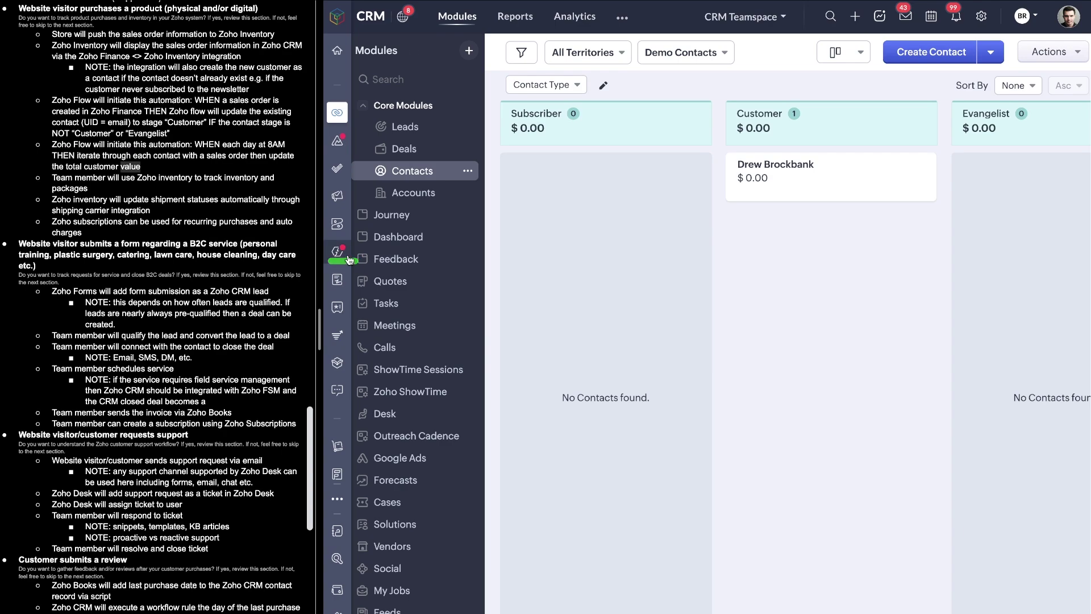
{"action": "mouse_move", "coordinate": [349, 260]}
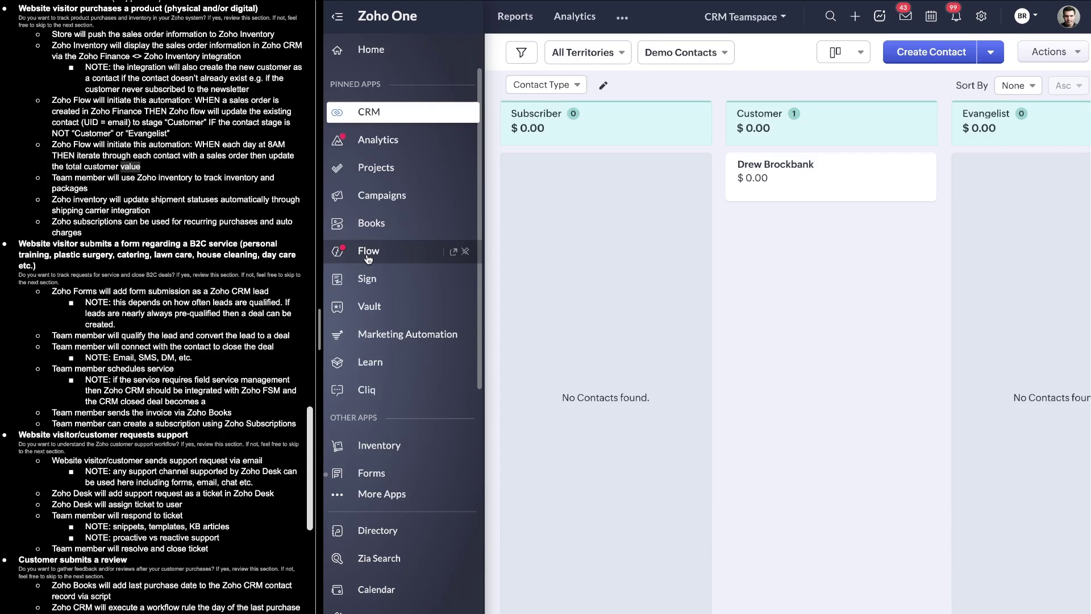
{"action": "left_click", "coordinate": [68, 160]}
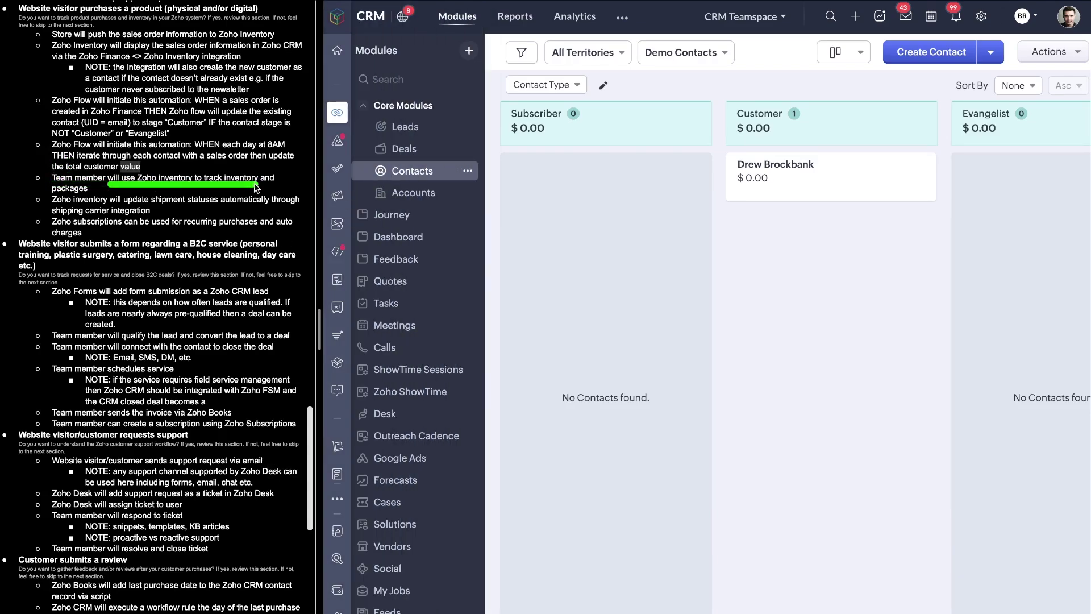
- Switch to Inventory and review the not shipped, shipped and delivered stages of the packages board
{"action": "mouse_move", "coordinate": [358, 323]}
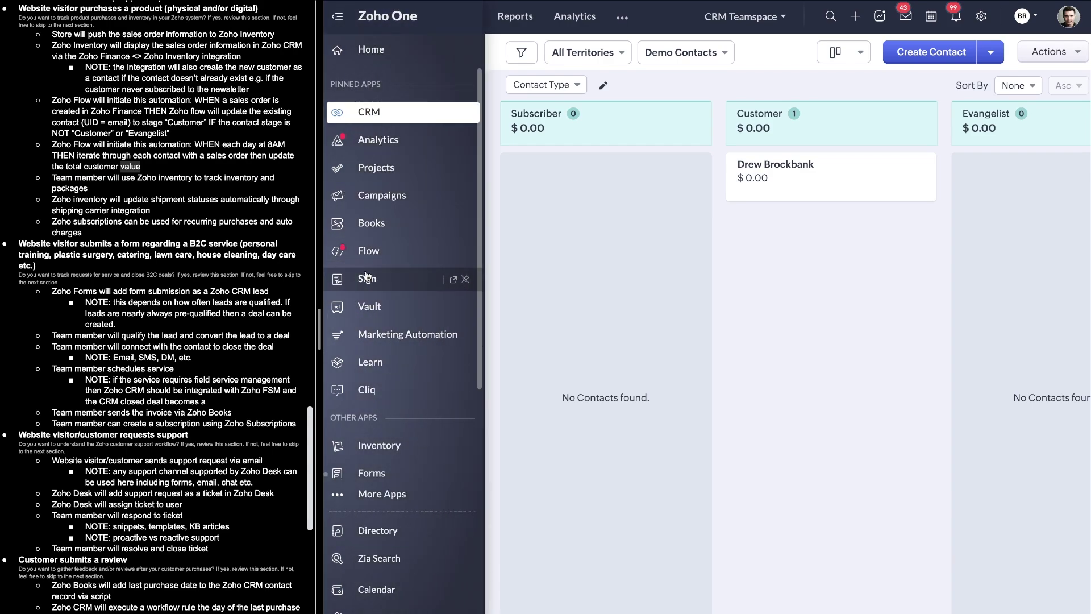
{"action": "left_click", "coordinate": [377, 447]}
{"action": "left_click", "coordinate": [661, 178]}
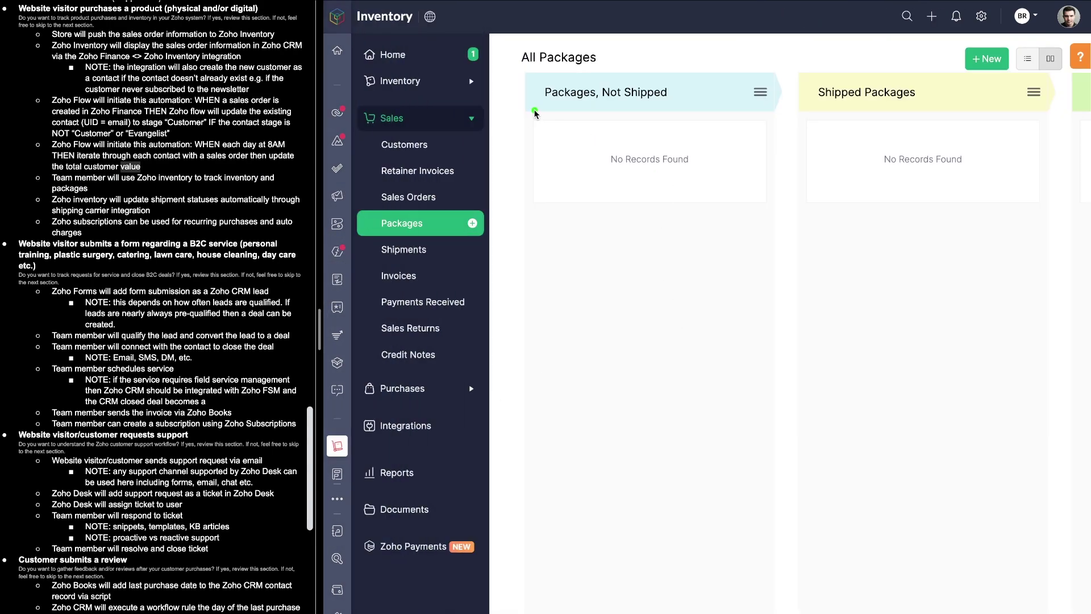
{"action": "scroll", "coordinate": [739, 114], "scroll_direction": "right", "scroll_amount": 3}
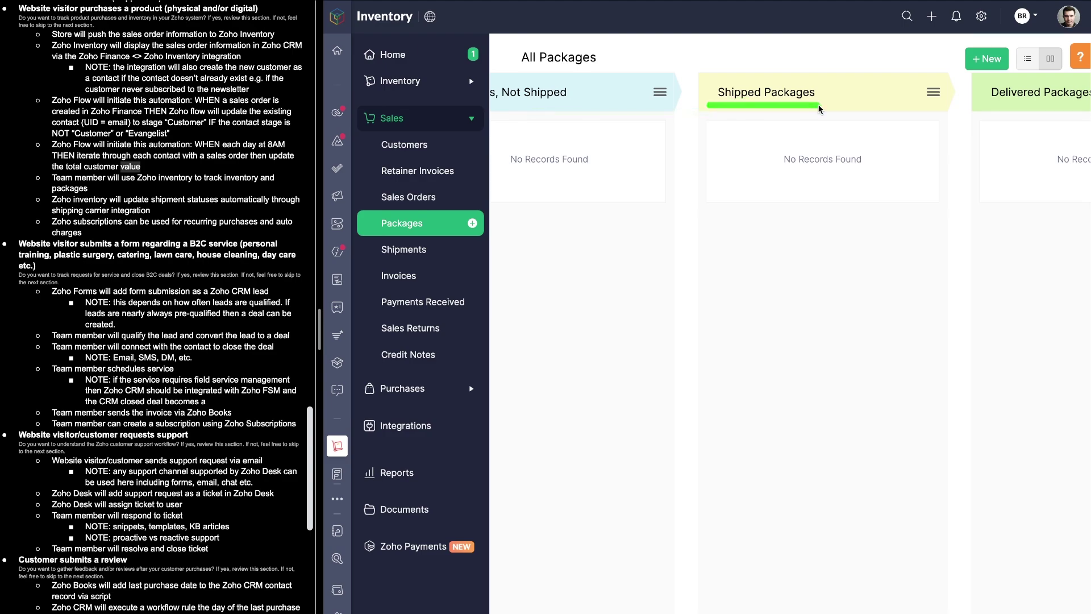
{"action": "scroll", "coordinate": [819, 109], "scroll_direction": "right", "scroll_amount": 4}
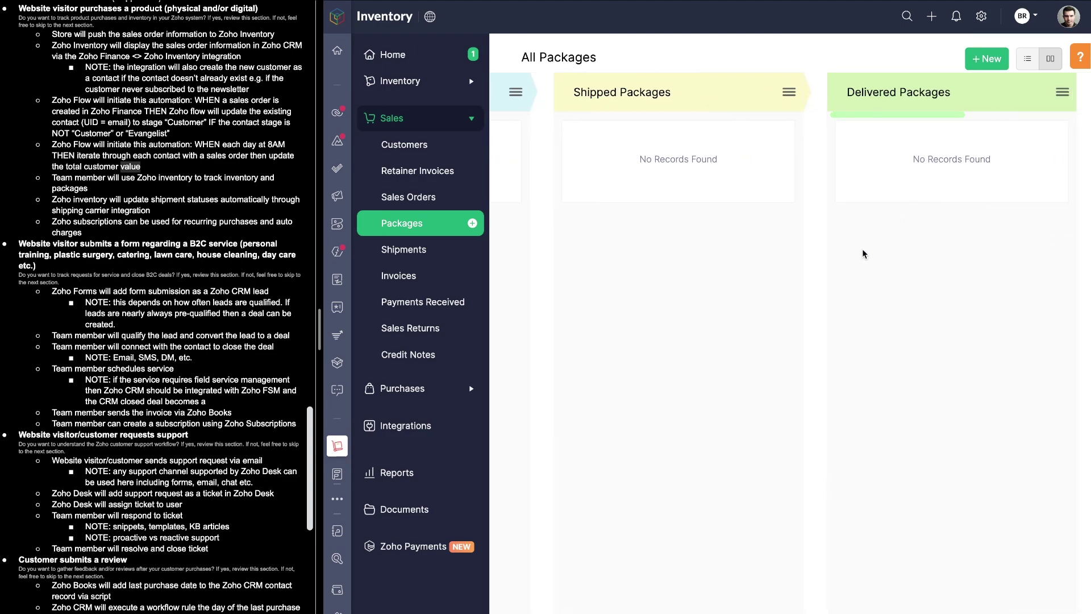
- Search the Inventory settings for "carri" and open the Shipping Carrier settings
{"action": "left_click", "coordinate": [982, 18]}
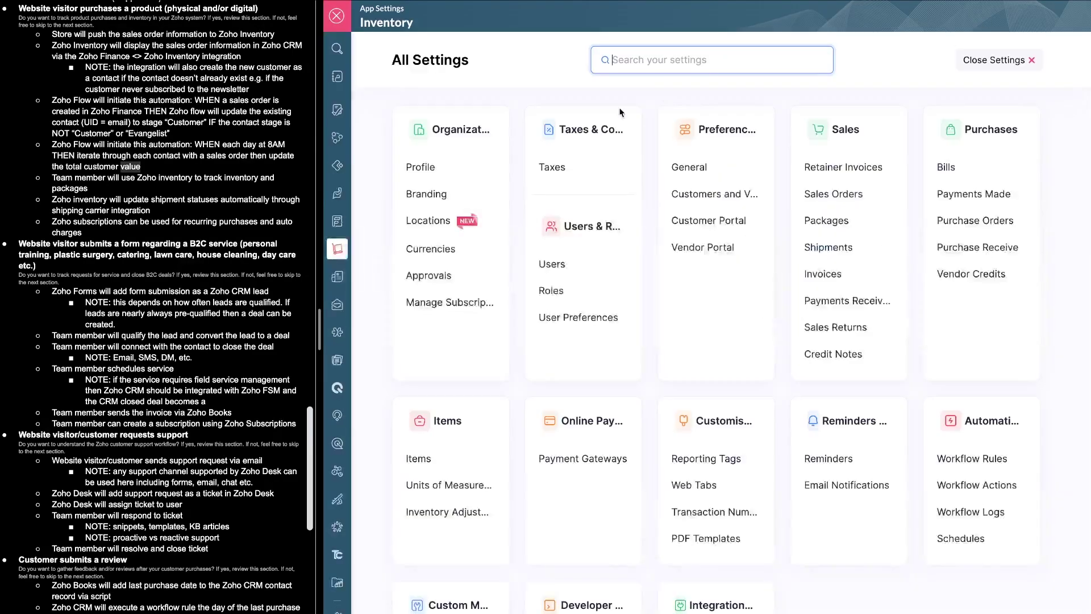
{"action": "type", "text": "carri"}
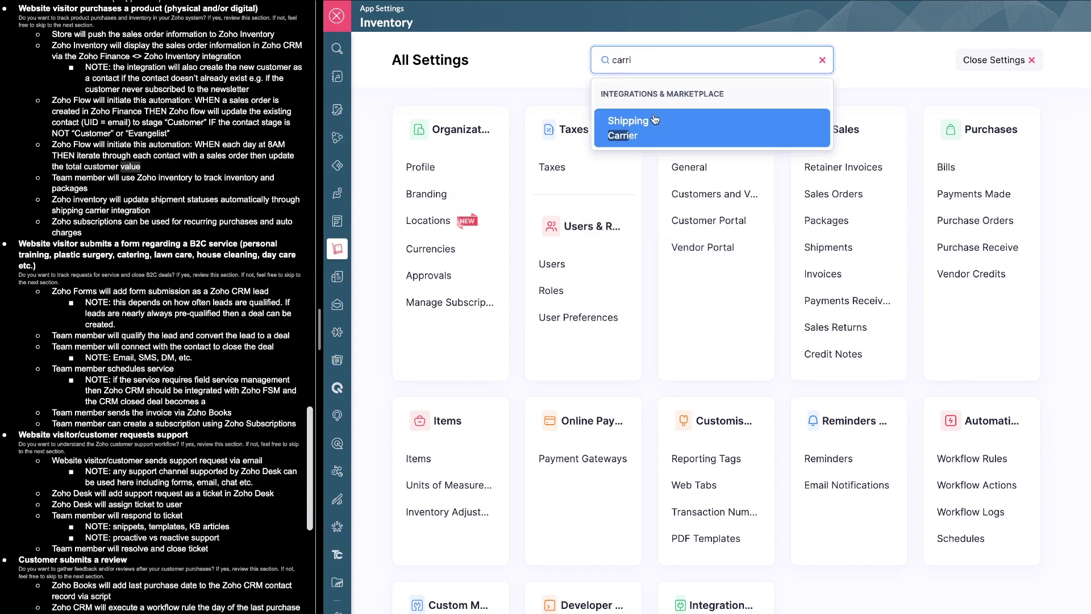
{"action": "left_click", "coordinate": [628, 127]}
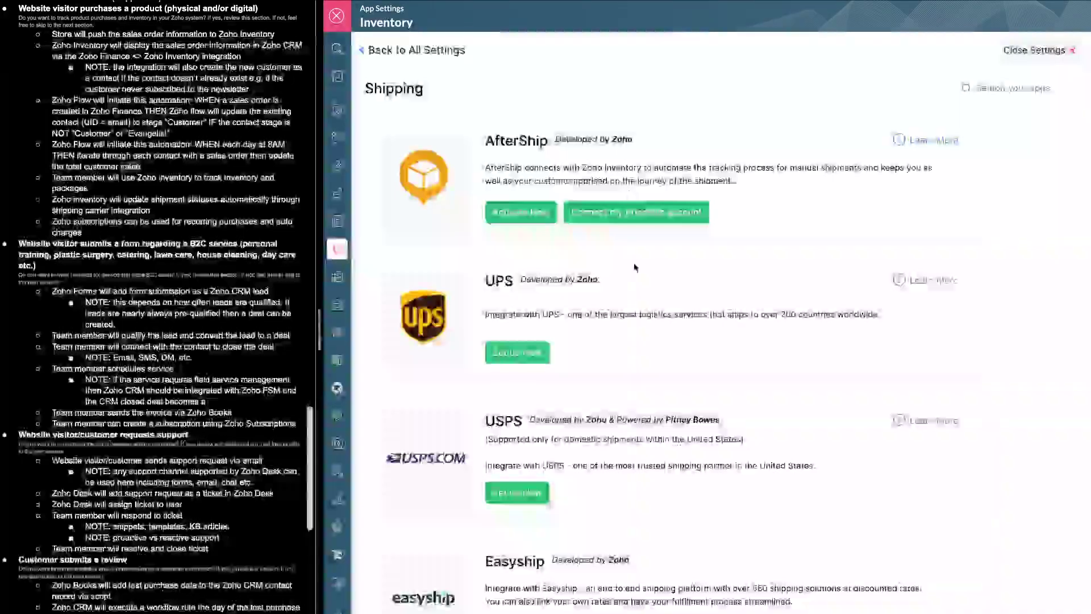
- Review the available shipping integrations, including Easyship, Envia and the EasyPost description
{"action": "scroll", "coordinate": [536, 317], "scroll_direction": "down", "scroll_amount": 5}
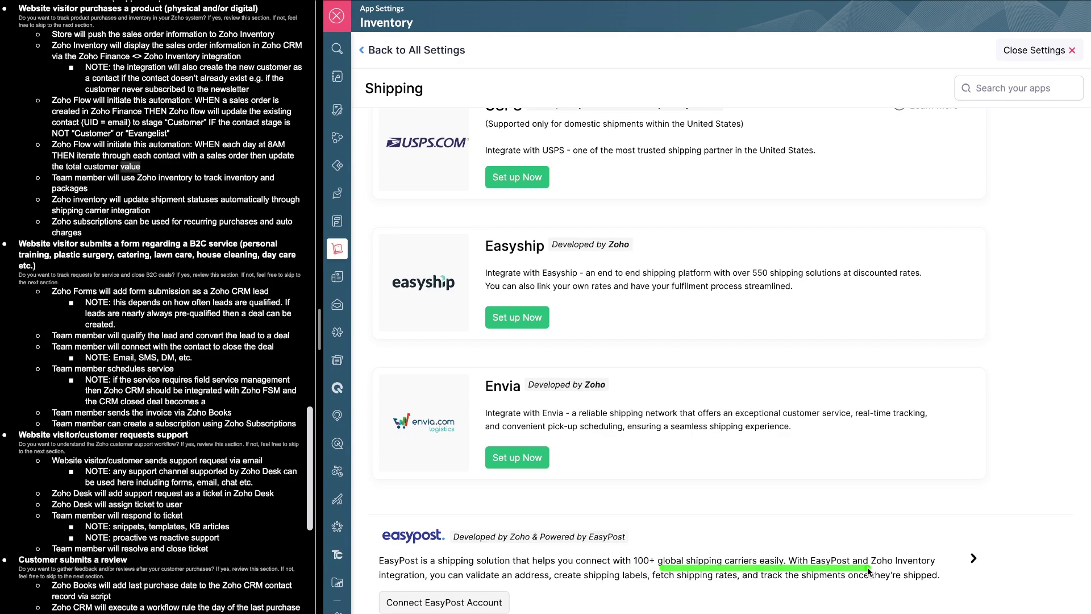
{"action": "mouse_move", "coordinate": [875, 540]}
{"action": "left_mouse_down"}
{"action": "mouse_move", "coordinate": [219, 478]}
{"action": "mouse_move", "coordinate": [387, 404]}
{"action": "mouse_move", "coordinate": [341, 549]}
{"action": "mouse_move", "coordinate": [524, 543]}
{"action": "left_mouse_up"}
{"action": "left_click_drag", "start_coordinate": [457, 550], "coordinate": [627, 552]}
{"action": "scroll", "coordinate": [654, 499], "scroll_direction": "up", "scroll_amount": 5}
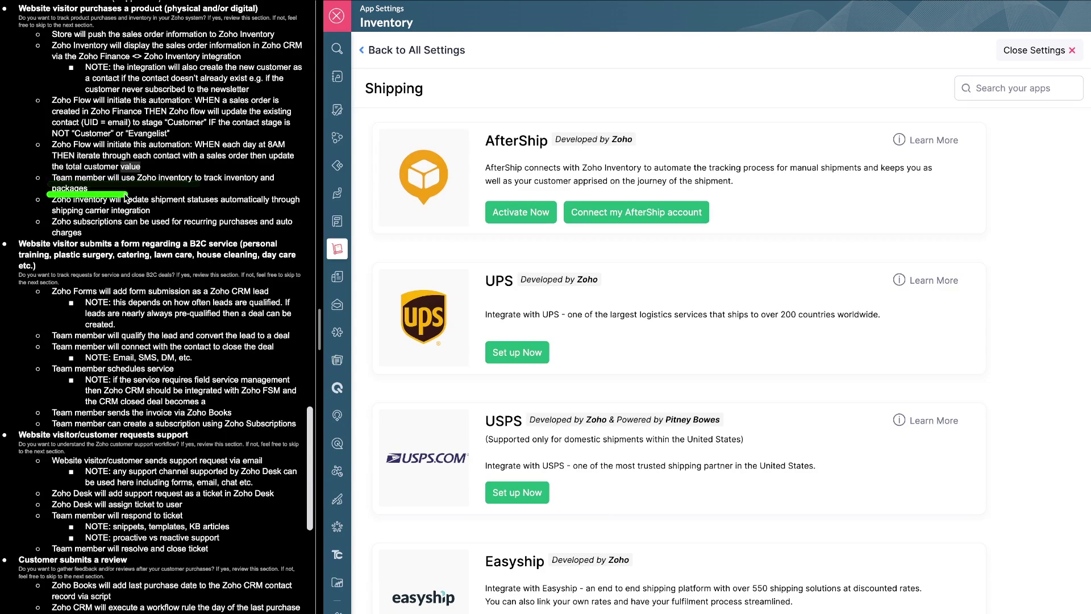
- Review the outline points on automatic shipment status updates and Zoho subscriptions for recurring purchases
{"action": "left_click_drag", "start_coordinate": [169, 206], "coordinate": [253, 206]}
{"action": "mouse_move", "coordinate": [682, 149]}
{"action": "left_mouse_down"}
{"action": "mouse_move", "coordinate": [556, 142]}
{"action": "mouse_move", "coordinate": [557, 213]}
{"action": "left_mouse_up"}
{"action": "left_click_drag", "start_coordinate": [51, 230], "coordinate": [281, 233]}
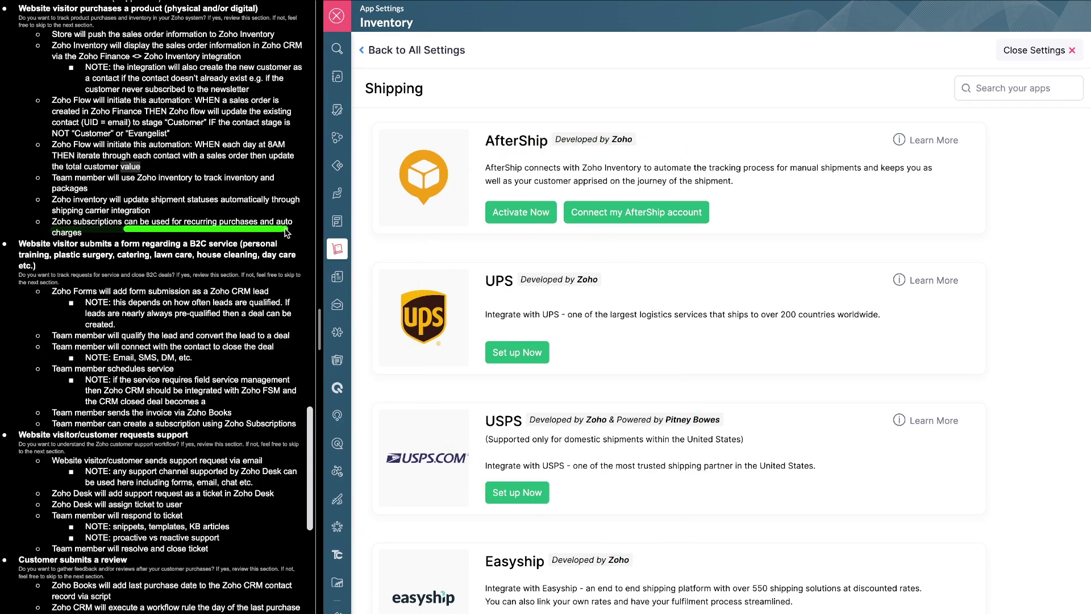
{"action": "left_click_drag", "start_coordinate": [36, 238], "coordinate": [121, 241]}
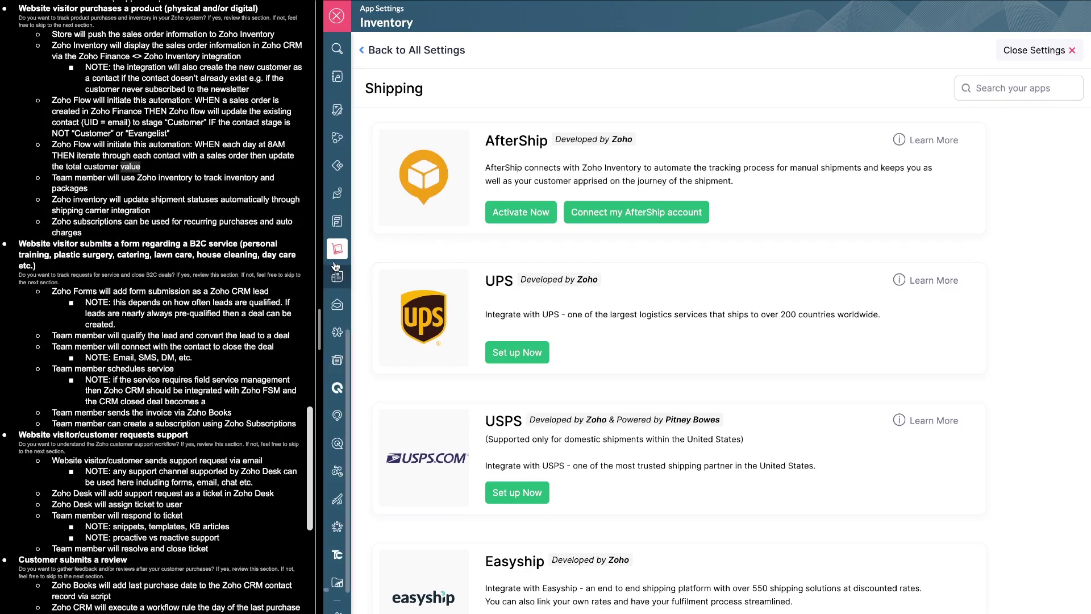
- Leave the Inventory settings, search the Zoho One apps for "billin" and switch to Billing (Subscriptions)
{"action": "mouse_move", "coordinate": [355, 280]}
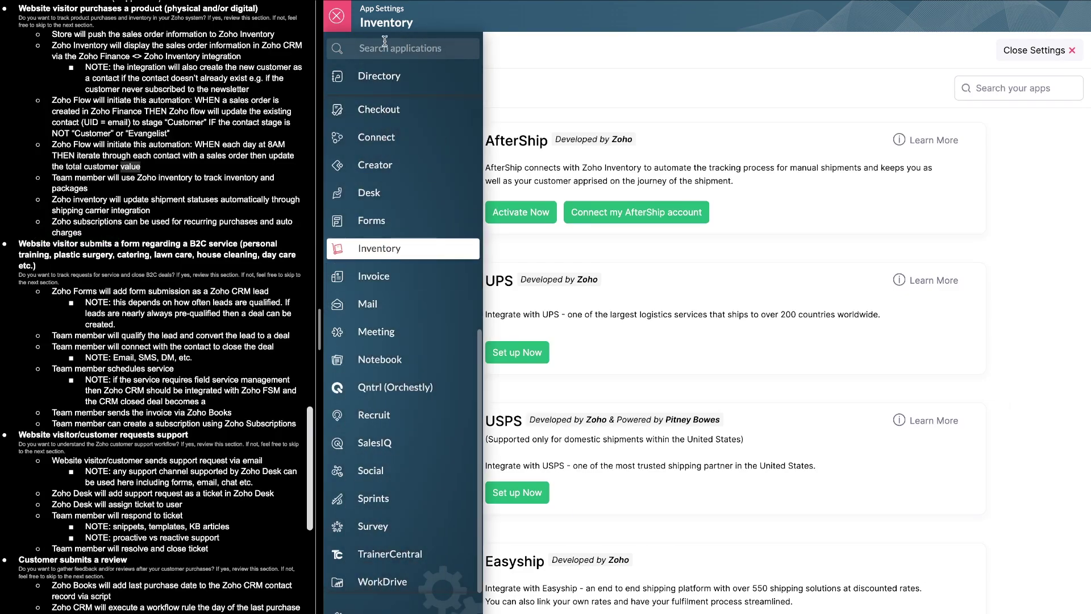
{"action": "left_click", "coordinate": [336, 16]}
{"action": "mouse_move", "coordinate": [343, 190]}
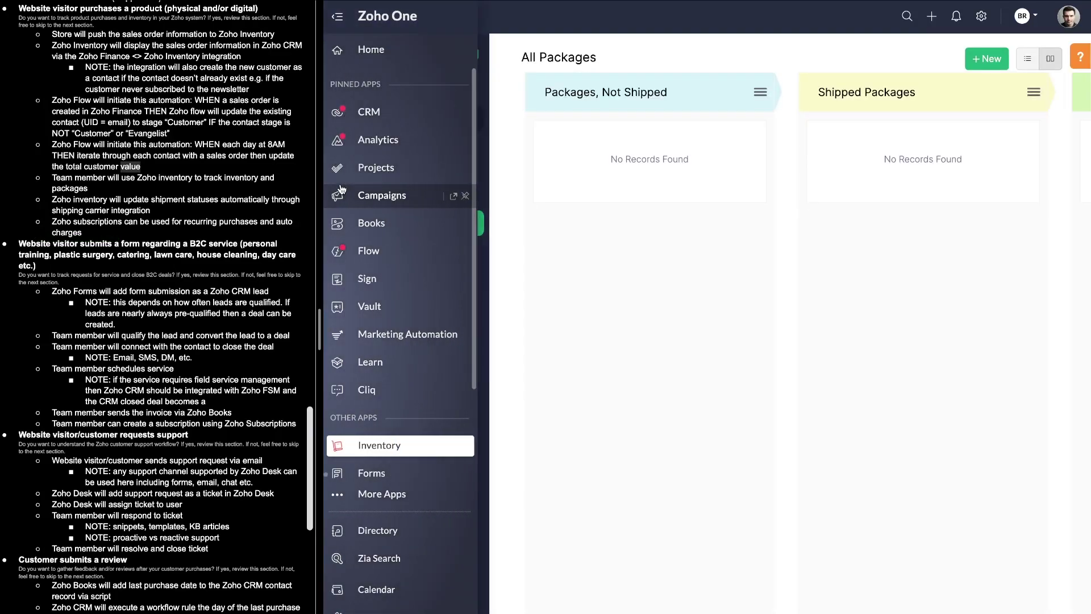
{"action": "scroll", "coordinate": [375, 391], "scroll_direction": "down", "scroll_amount": 2}
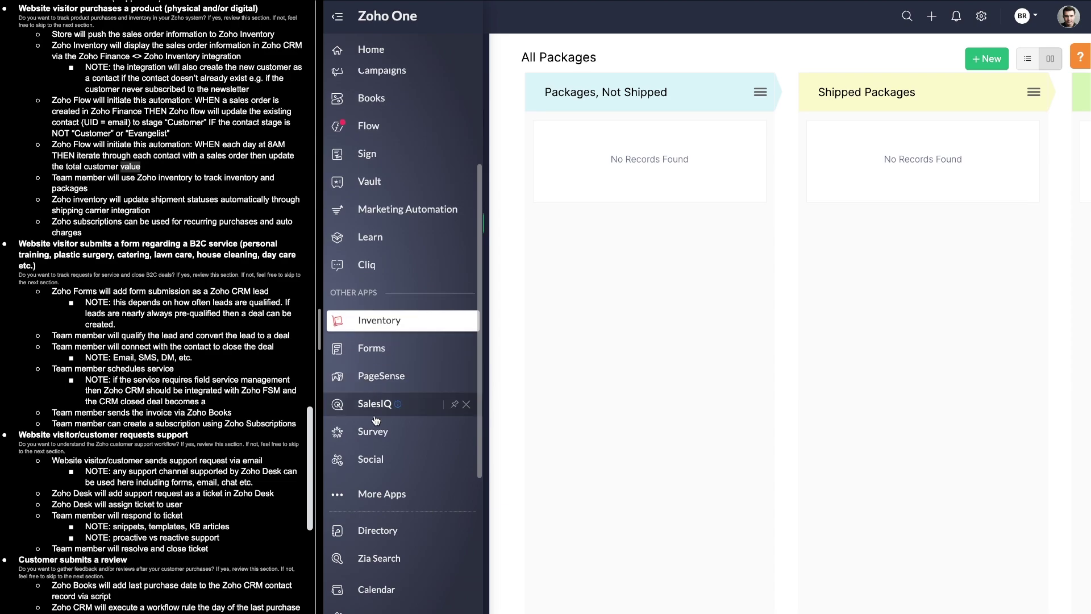
{"action": "left_click", "coordinate": [392, 560]}
{"action": "type", "text": "billin"}
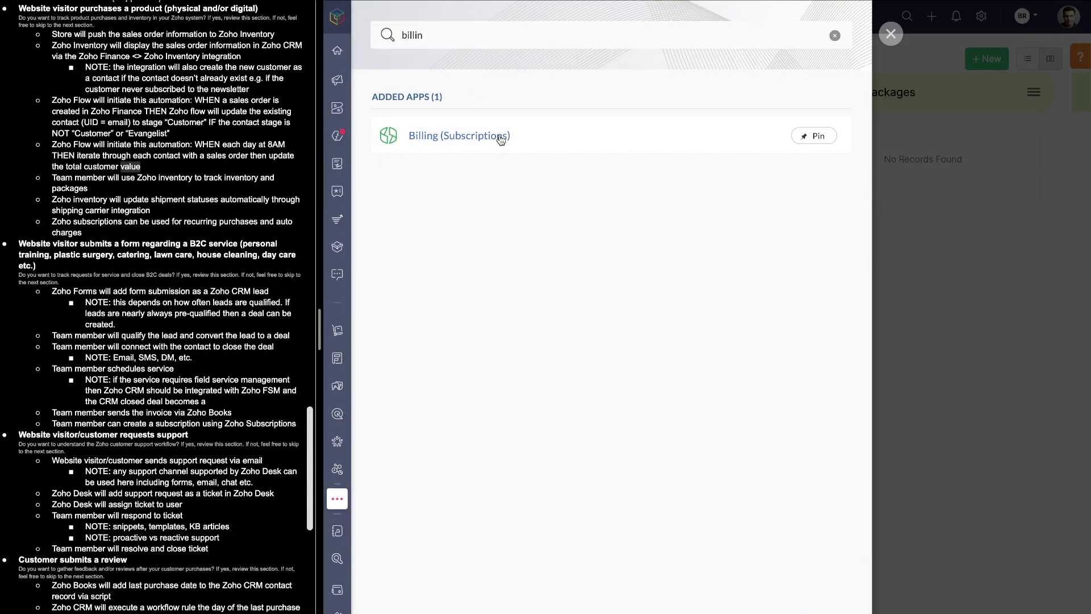
{"action": "left_click", "coordinate": [500, 140]}
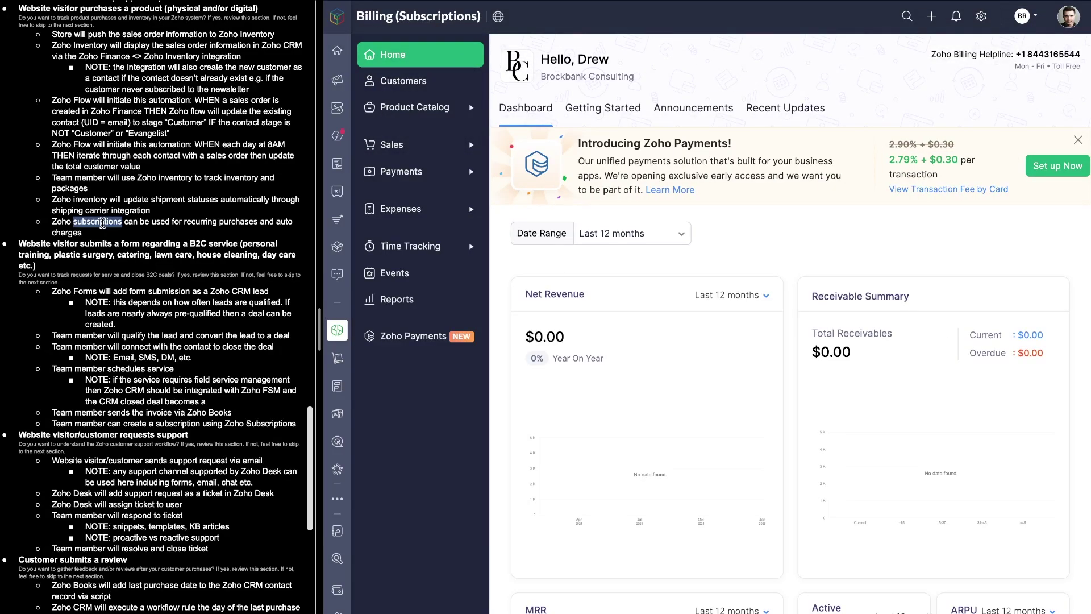
- Replace "subscriptions" with "billings (subscriptions)" in the outline point about recurring purchases and auto charges
{"action": "type", "text": "bi"}
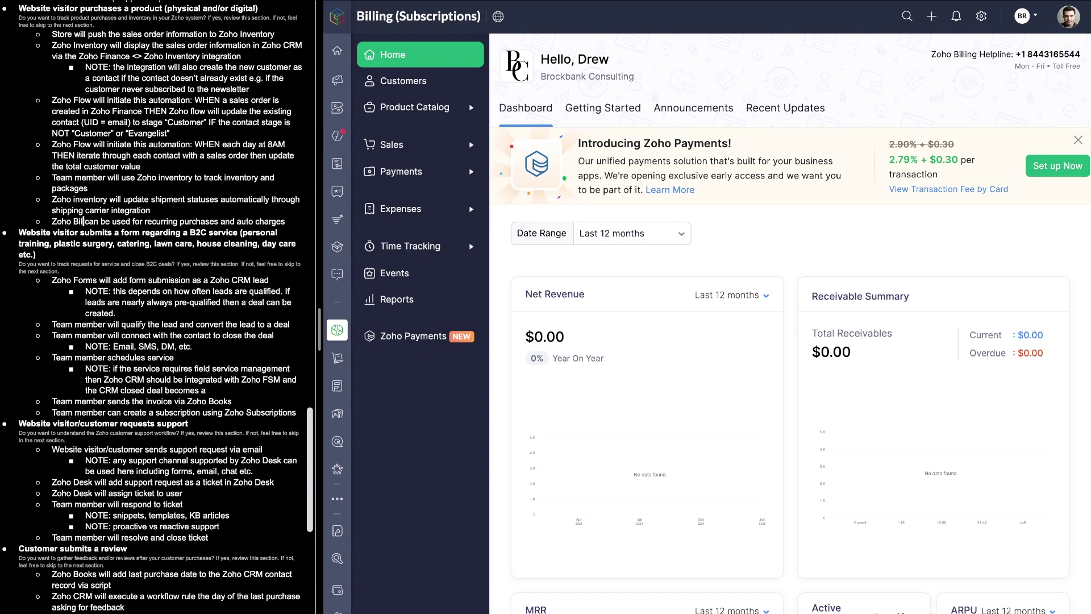
{"action": "type", "text": "llings"}
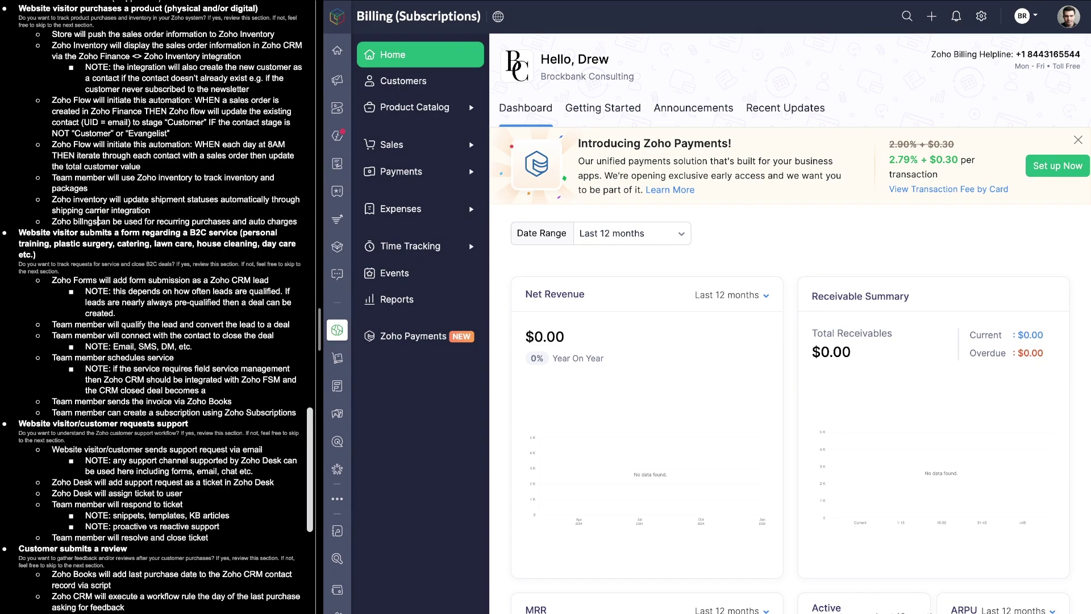
{"action": "type", "text": " ("}
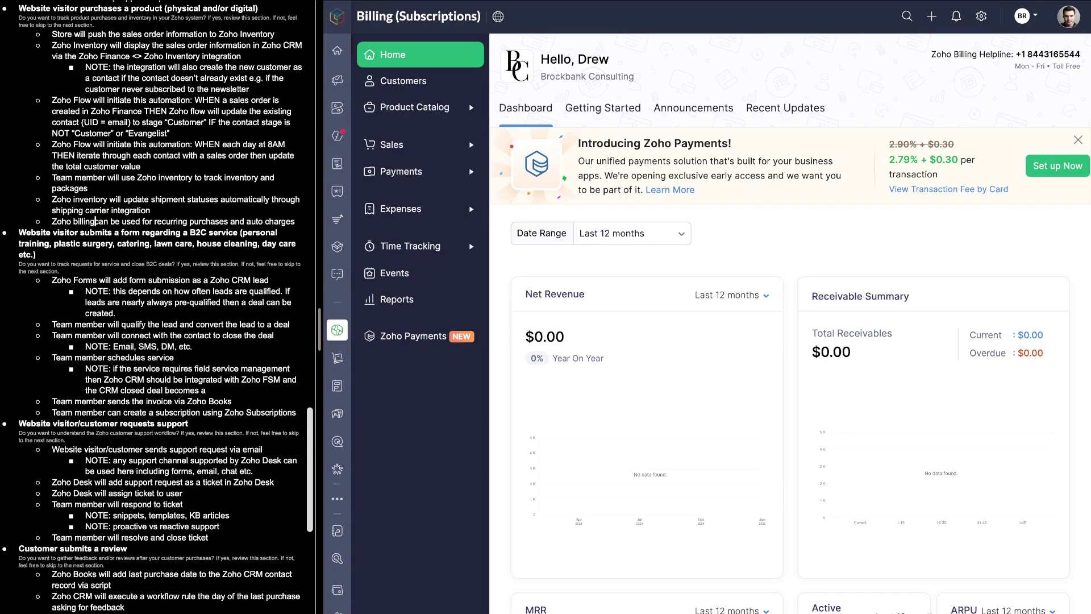
{"action": "type", "text": "s"}
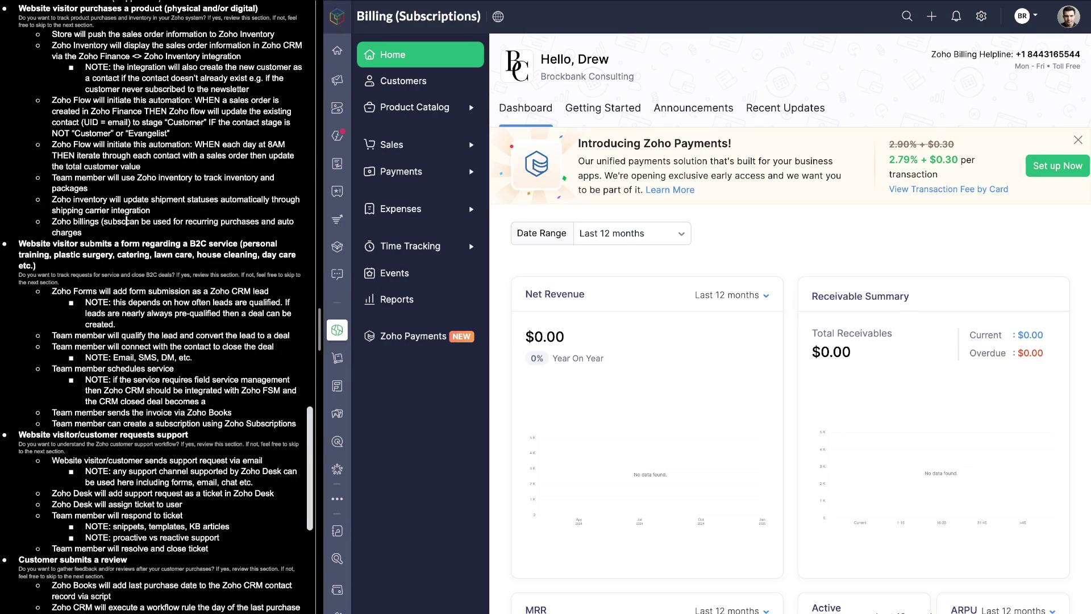
{"action": "type", "text": "ubscriptions)"}
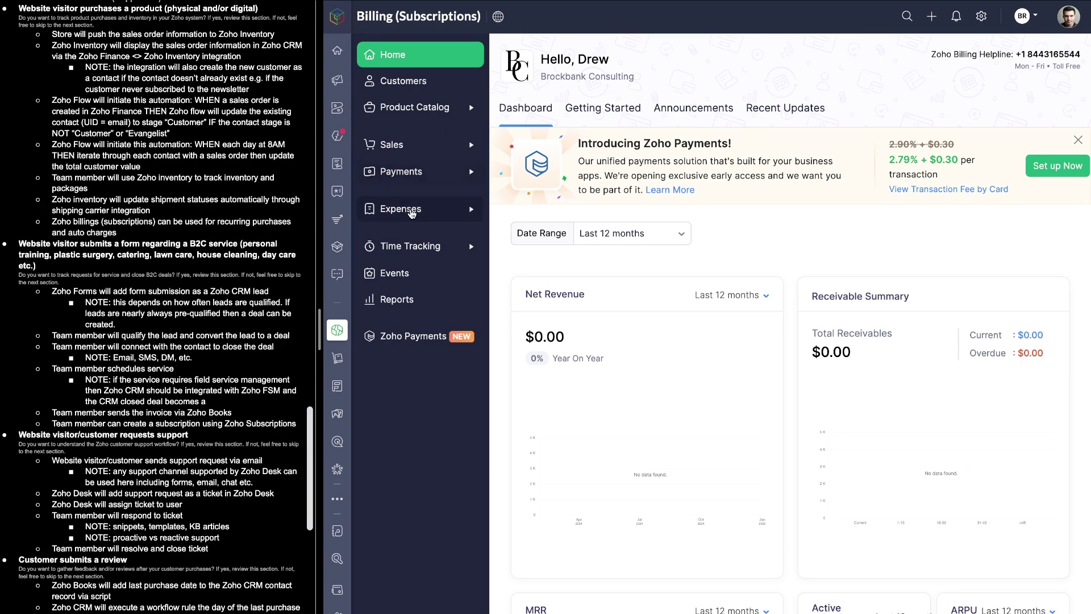
- Open the sales subscriptions in Billing and examine the Subscription Overview diagram through to cancellation or expiry
{"action": "left_click", "coordinate": [430, 150]}
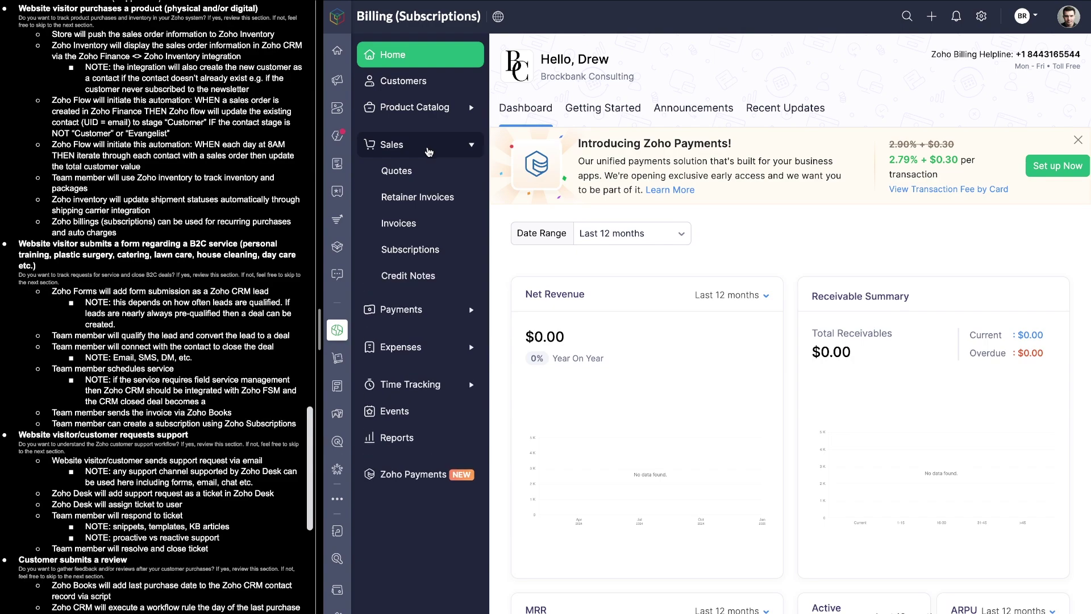
{"action": "left_click", "coordinate": [416, 253]}
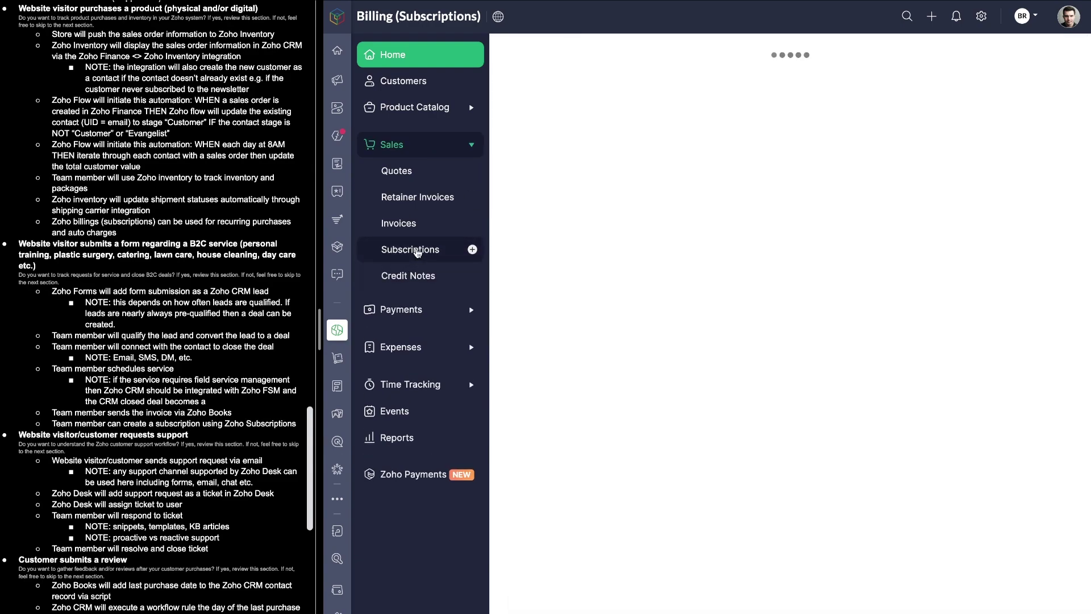
{"action": "scroll", "coordinate": [676, 383], "scroll_direction": "down", "scroll_amount": 3}
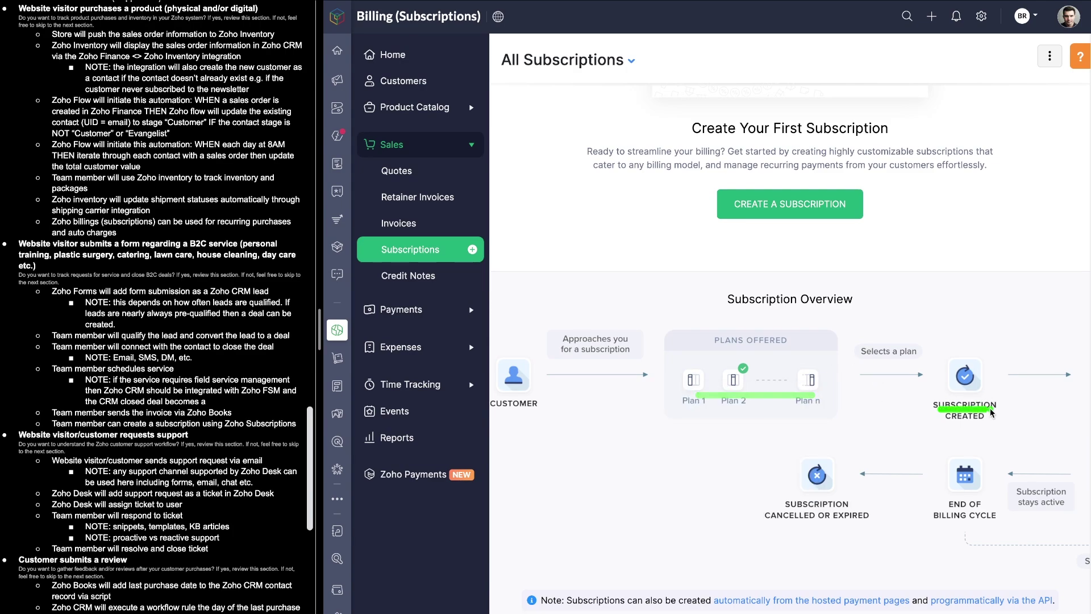
{"action": "scroll", "coordinate": [1001, 413], "scroll_direction": "right", "scroll_amount": 3}
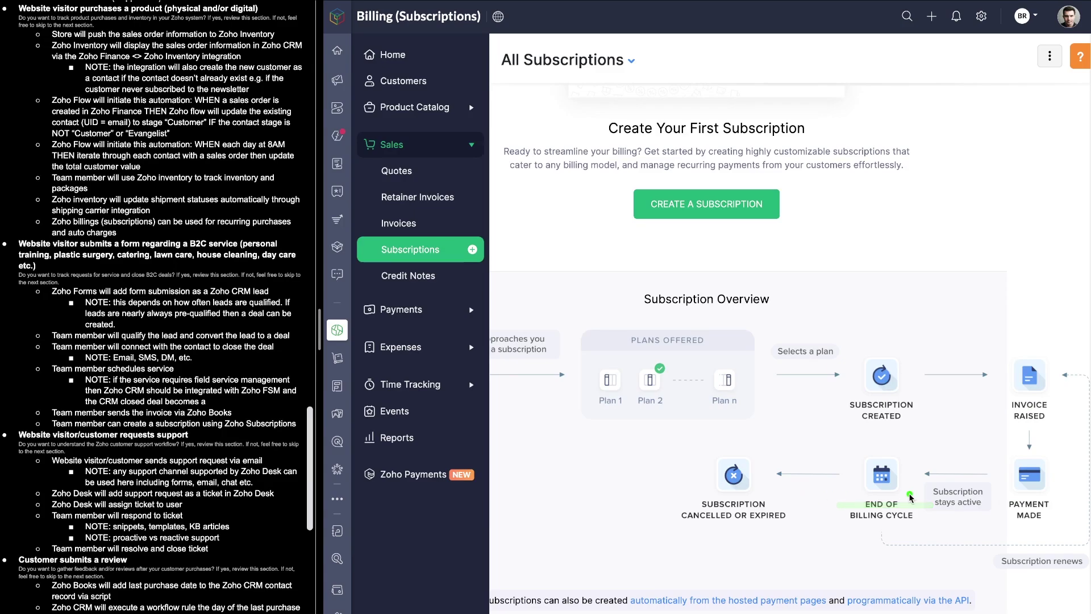
{"action": "left_click_drag", "start_coordinate": [672, 513], "coordinate": [801, 513]}
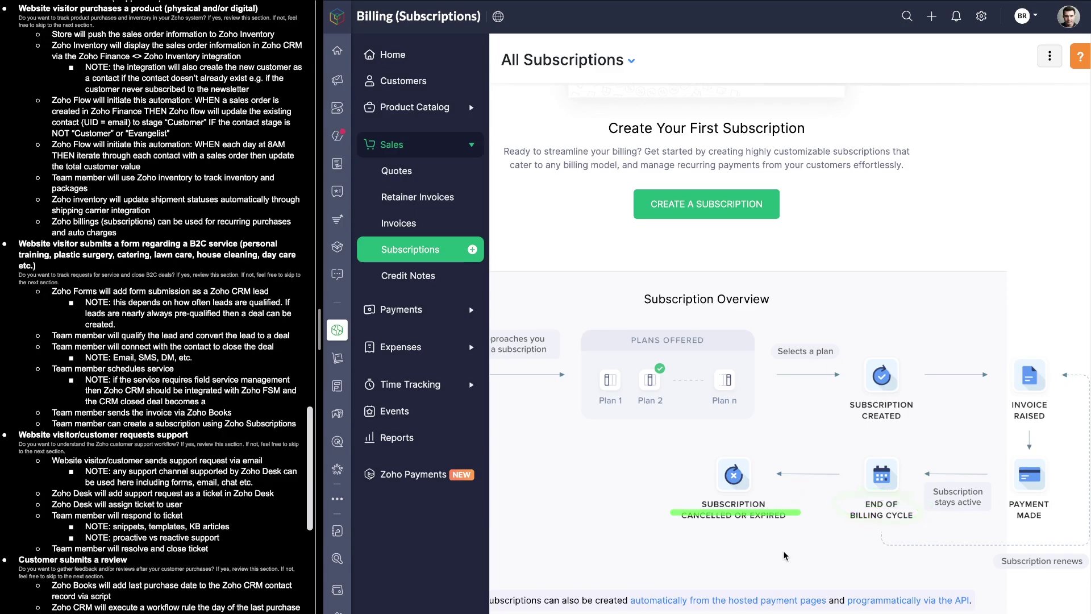
{"action": "scroll", "coordinate": [785, 555], "scroll_direction": "left", "scroll_amount": 3}
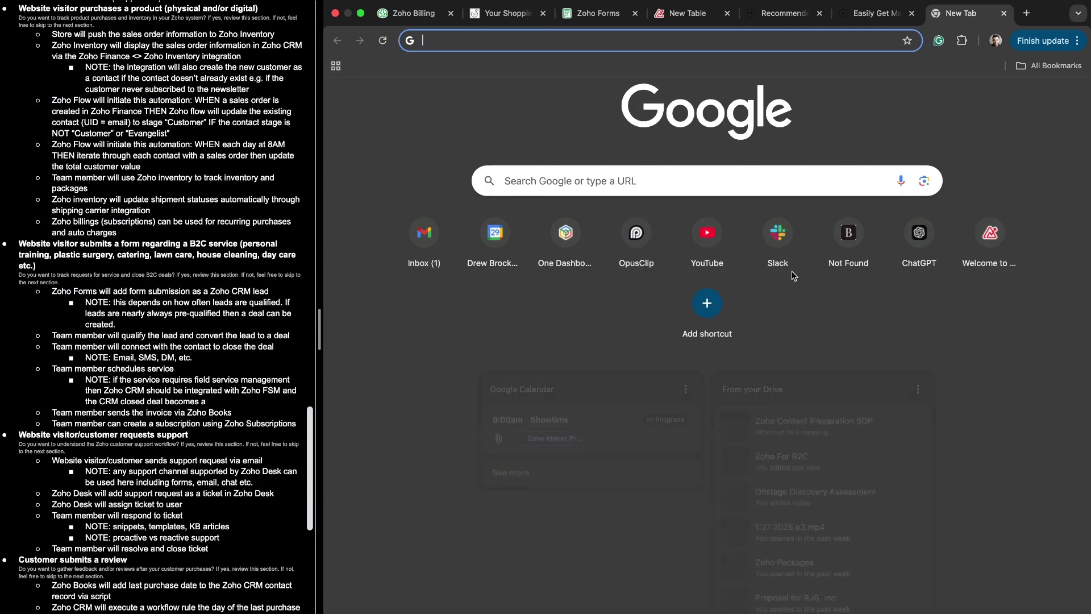
{"action": "type", "text": "shopify"}
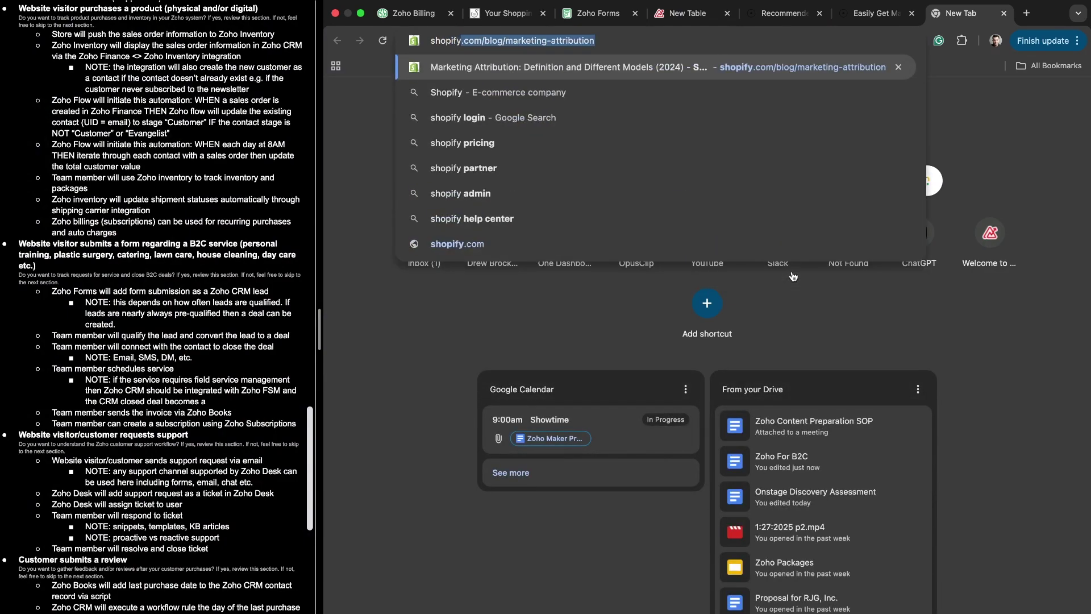
{"action": "key", "text": "BackSpace"}
{"action": "key", "text": "BackSpace"}
{"action": "key", "text": "BackSpace"}
{"action": "key", "text": "BackSpace"}
{"action": "key", "text": "BackSpace"}
{"action": "key", "text": "BackSpace"}
{"action": "key", "text": "BackSpace"}
{"action": "key", "text": "BackSpace"}
- Search the web for "teachable api doc" to reach the Teachable Developer Hub
{"action": "type", "text": "teaca"}
{"action": "key", "text": "BackSpace"}
{"action": "type", "text": "hable api doc"}
{"action": "key", "text": "Return"}
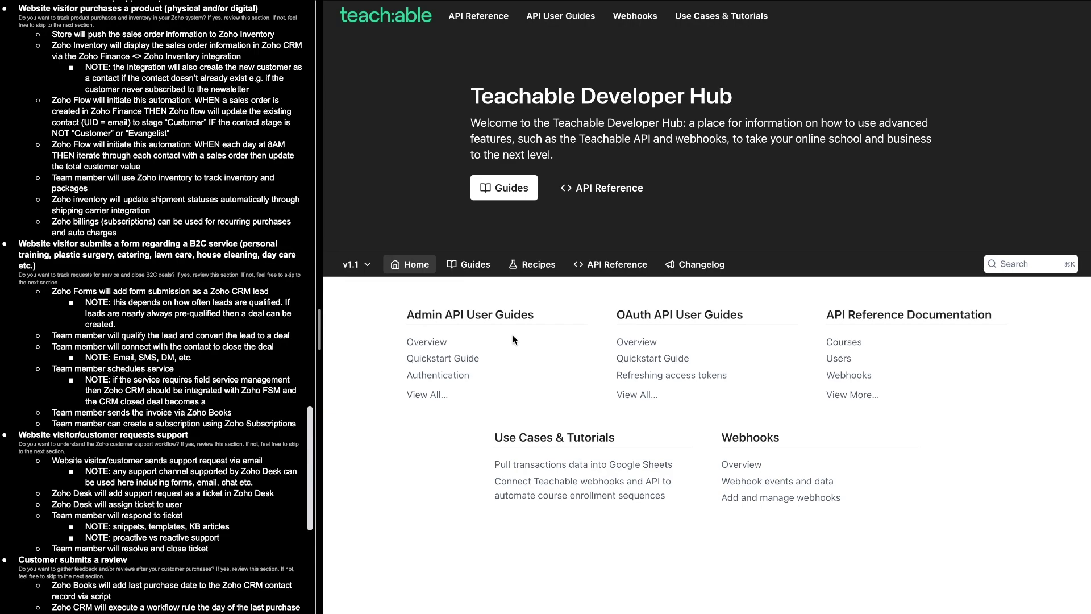
- Open the Admin API overview in the Teachable guides and continue to the Webhook events and data guide
{"action": "left_click", "coordinate": [433, 343]}
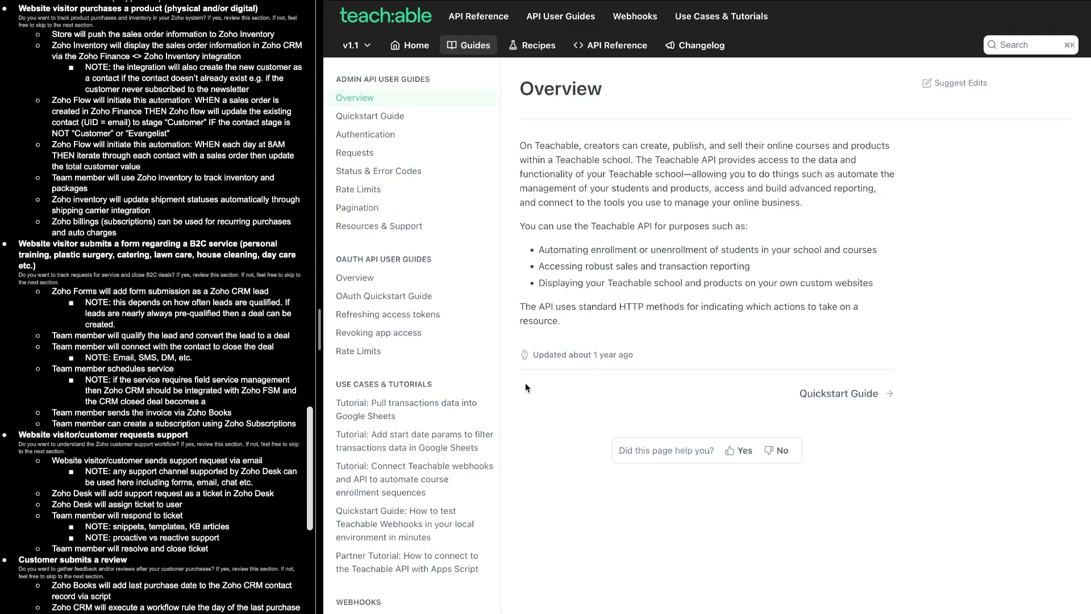
{"action": "scroll", "coordinate": [412, 280], "scroll_direction": "down", "scroll_amount": 1}
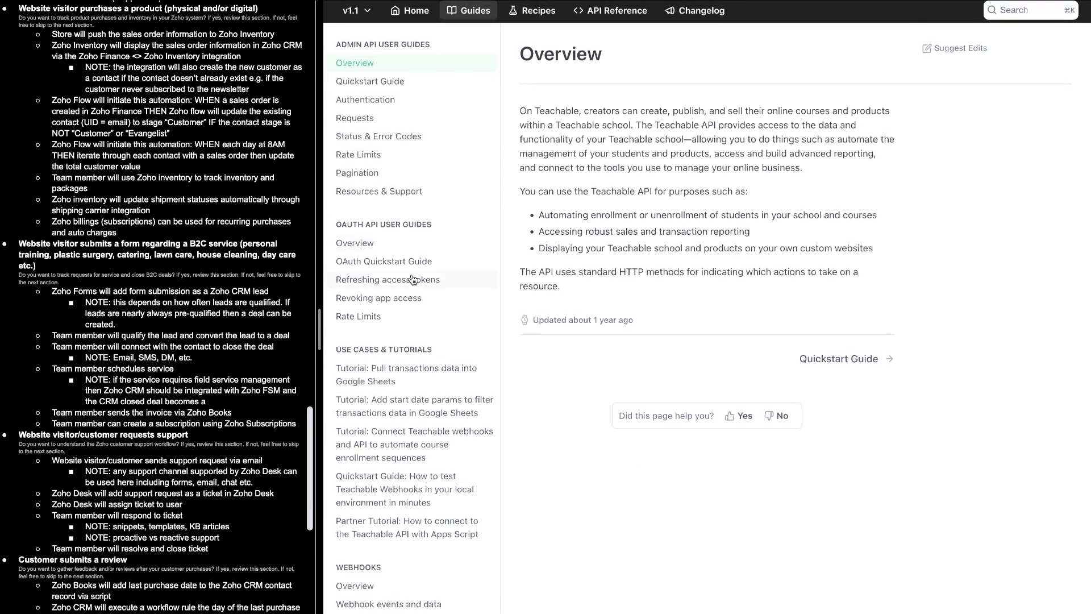
{"action": "left_click", "coordinate": [389, 607]}
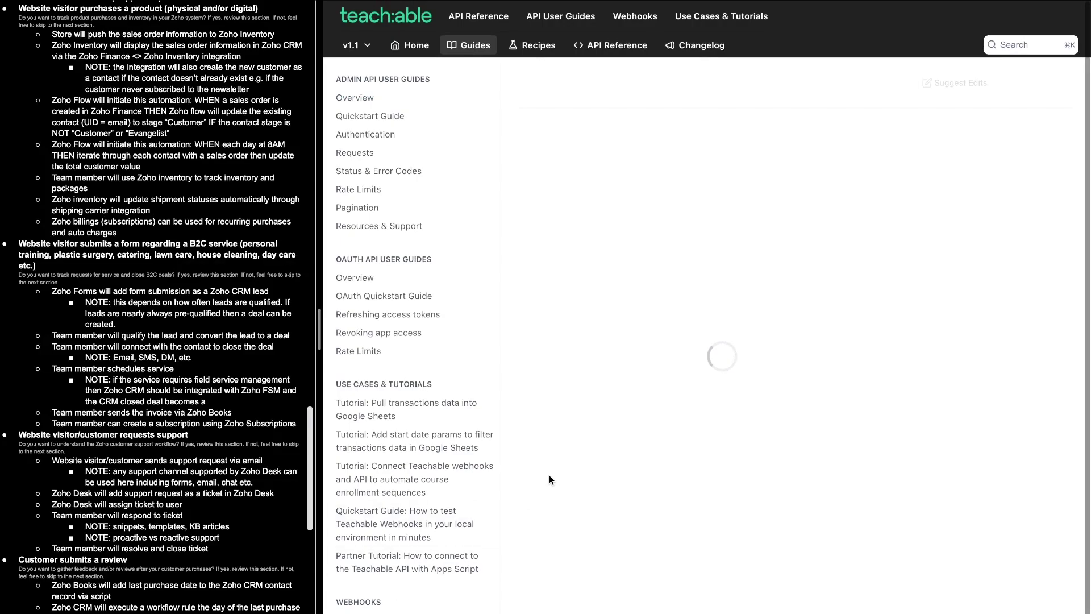
- Examine the Teachable webhook events table, focusing on the New sale event (Sale.created) and its description
{"action": "scroll", "coordinate": [582, 376], "scroll_direction": "down", "scroll_amount": 2}
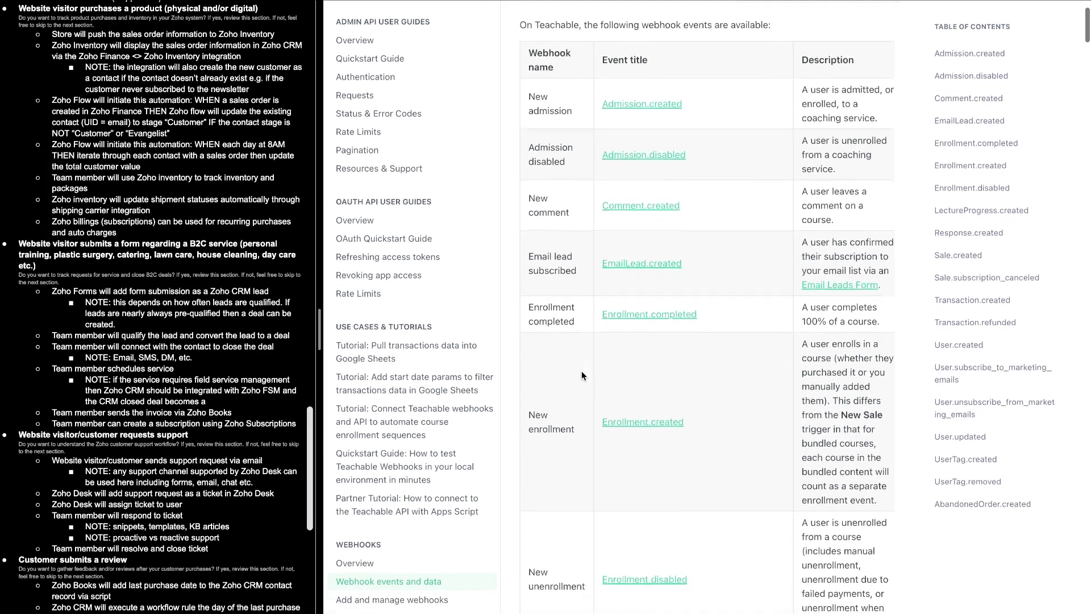
{"action": "scroll", "coordinate": [526, 391], "scroll_direction": "up", "scroll_amount": 2}
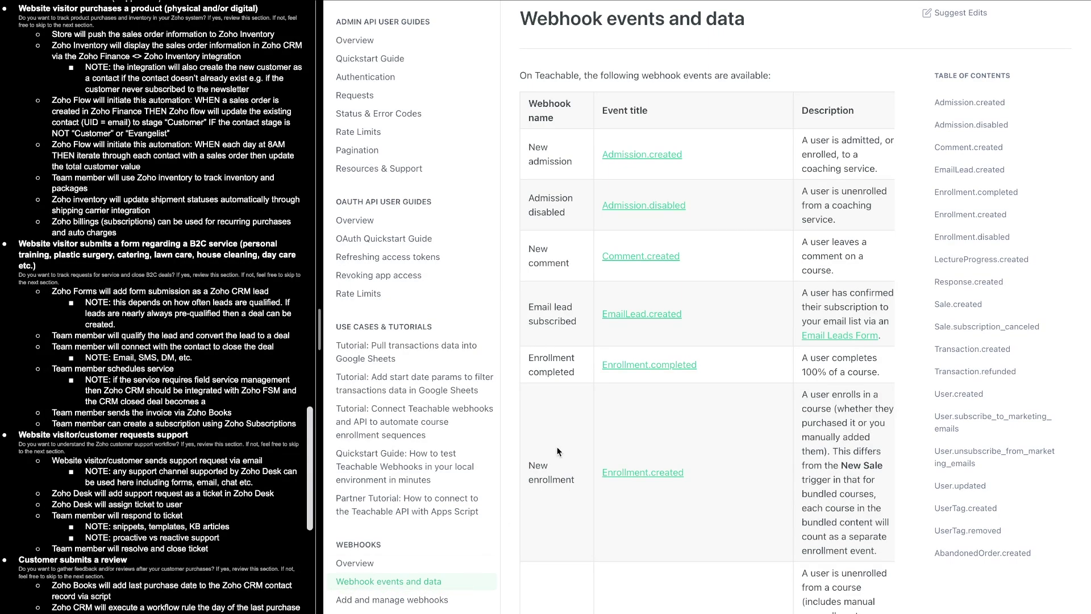
{"action": "scroll", "coordinate": [565, 375], "scroll_direction": "down", "scroll_amount": 4}
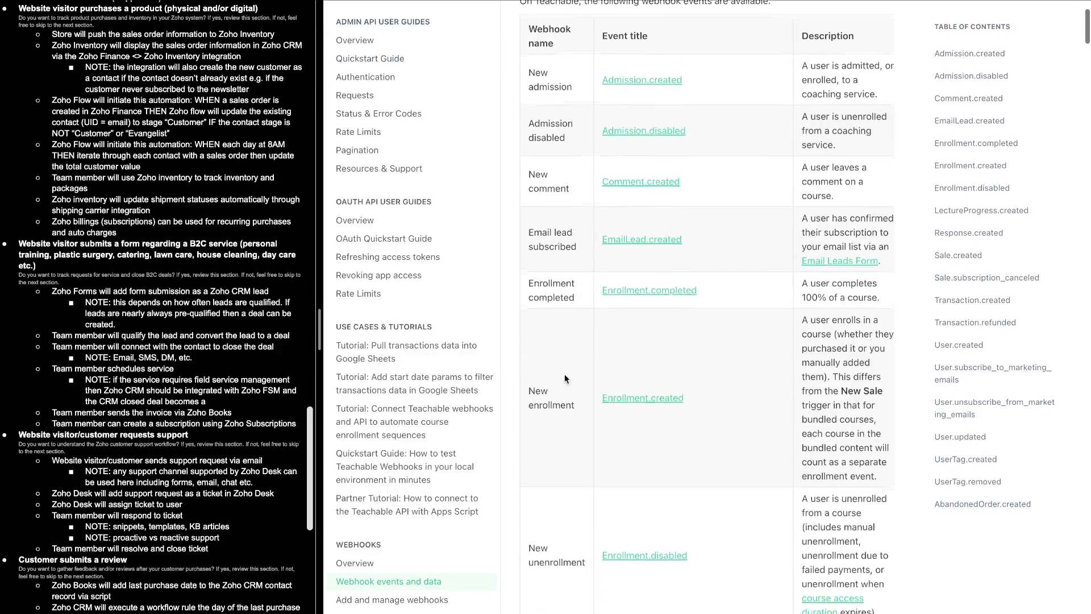
{"action": "scroll", "coordinate": [564, 374], "scroll_direction": "down", "scroll_amount": 5}
{"action": "left_click_drag", "start_coordinate": [519, 320], "coordinate": [633, 321]}
{"action": "left_click_drag", "start_coordinate": [906, 254], "coordinate": [546, 256]}
{"action": "mouse_move", "coordinate": [521, 356]}
{"action": "left_mouse_down"}
{"action": "mouse_move", "coordinate": [948, 389]}
{"action": "mouse_move", "coordinate": [898, 226]}
{"action": "left_mouse_up"}
{"action": "left_click_drag", "start_coordinate": [817, 332], "coordinate": [988, 51]}
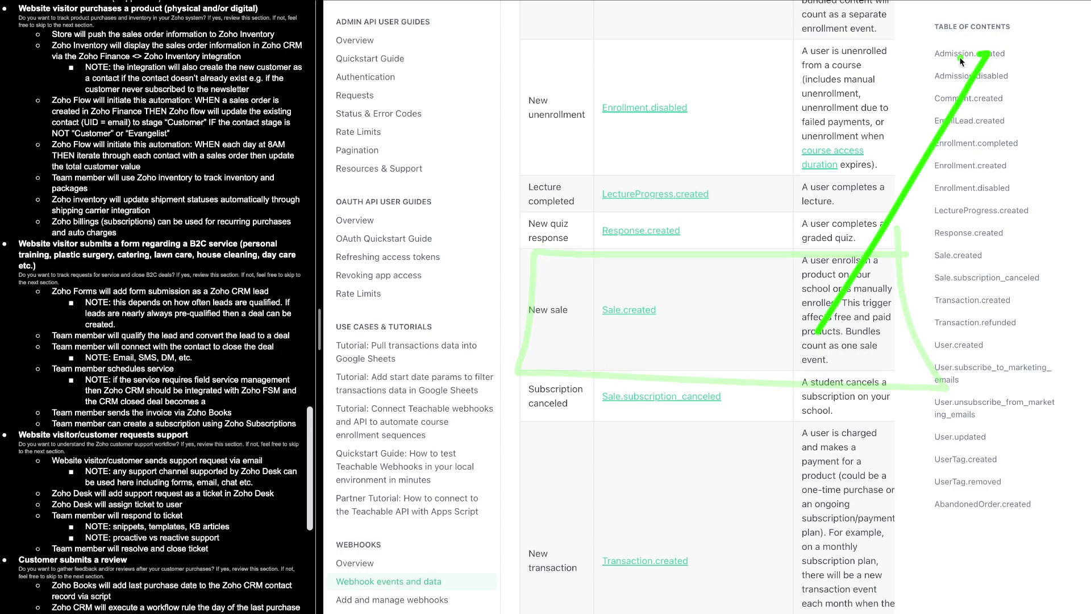
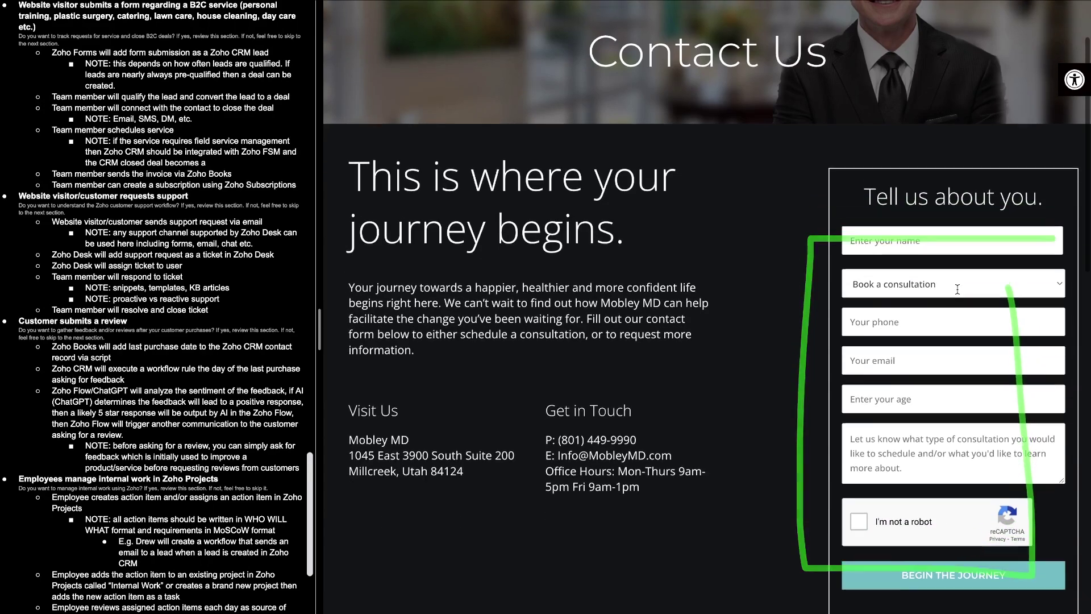
- Examine the "Tell us about you" form on the Mobley MD contact page
{"action": "left_click_drag", "start_coordinate": [849, 210], "coordinate": [981, 210]}
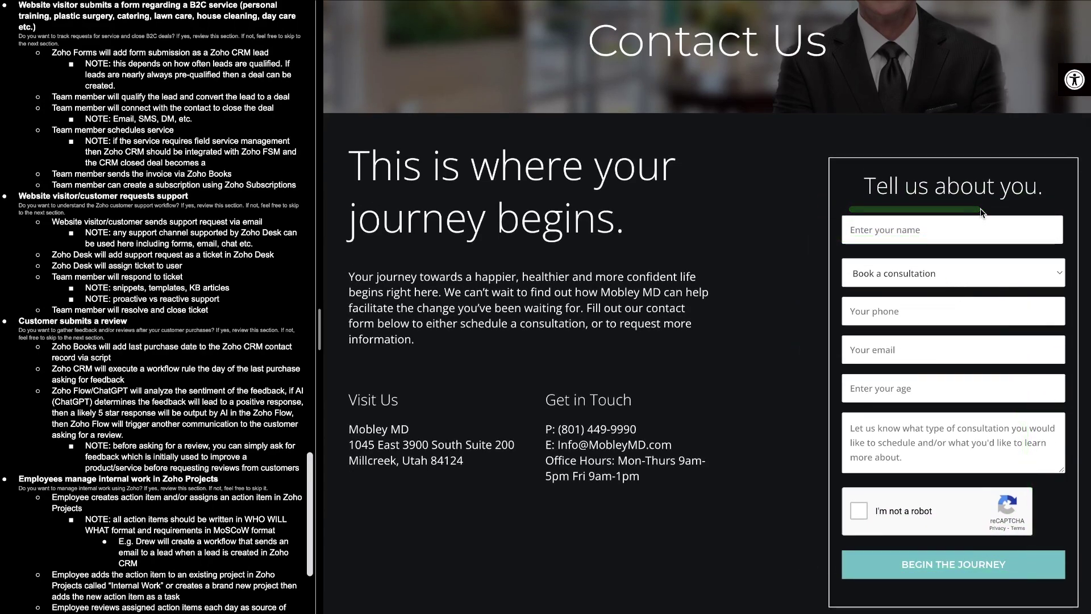
{"action": "mouse_move", "coordinate": [1044, 193]}
{"action": "left_mouse_down"}
{"action": "mouse_move", "coordinate": [790, 432]}
{"action": "mouse_move", "coordinate": [1023, 341]}
{"action": "left_mouse_up"}
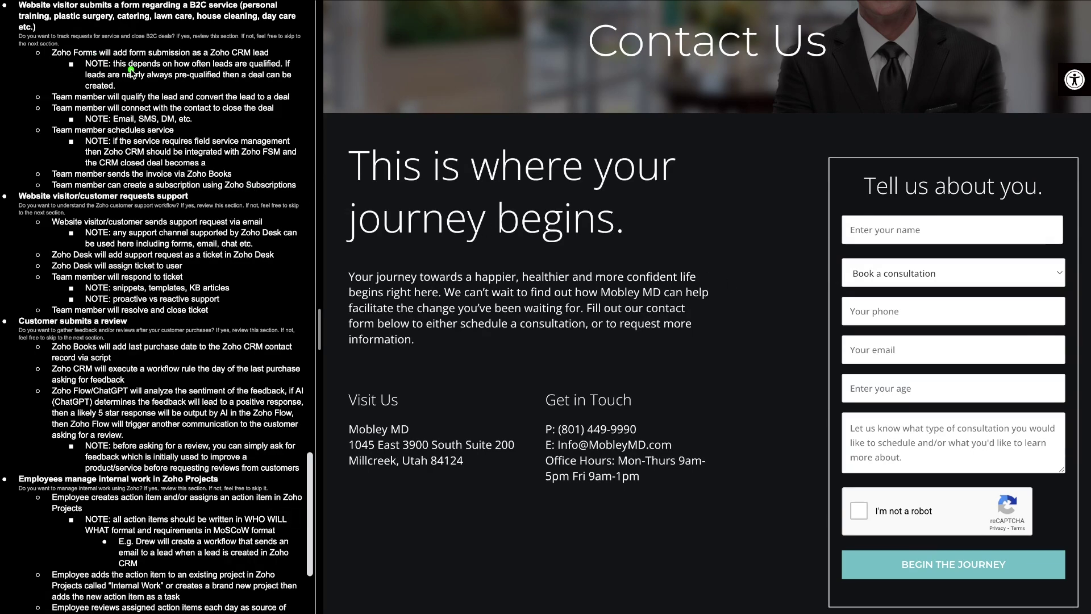
- Highlight the outline line about Zoho Forms adding submissions as CRM leads and circle the contact page's "Tell us about you" form
{"action": "left_click_drag", "start_coordinate": [50, 61], "coordinate": [350, 60]}
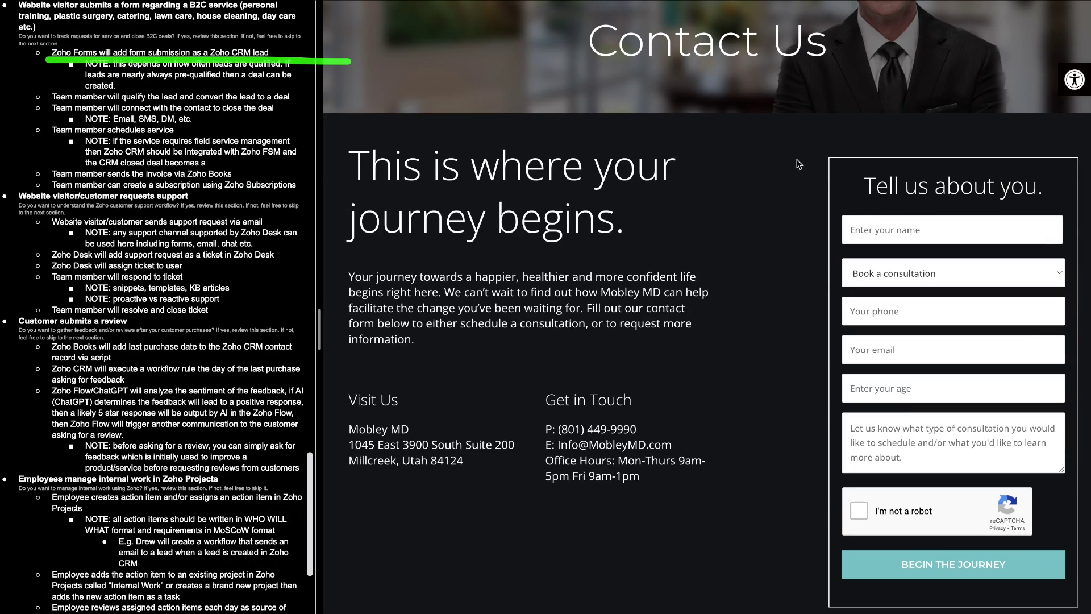
{"action": "mouse_move", "coordinate": [989, 172]}
{"action": "left_mouse_down"}
{"action": "mouse_move", "coordinate": [908, 508]}
{"action": "mouse_move", "coordinate": [1000, 176]}
{"action": "left_mouse_up"}
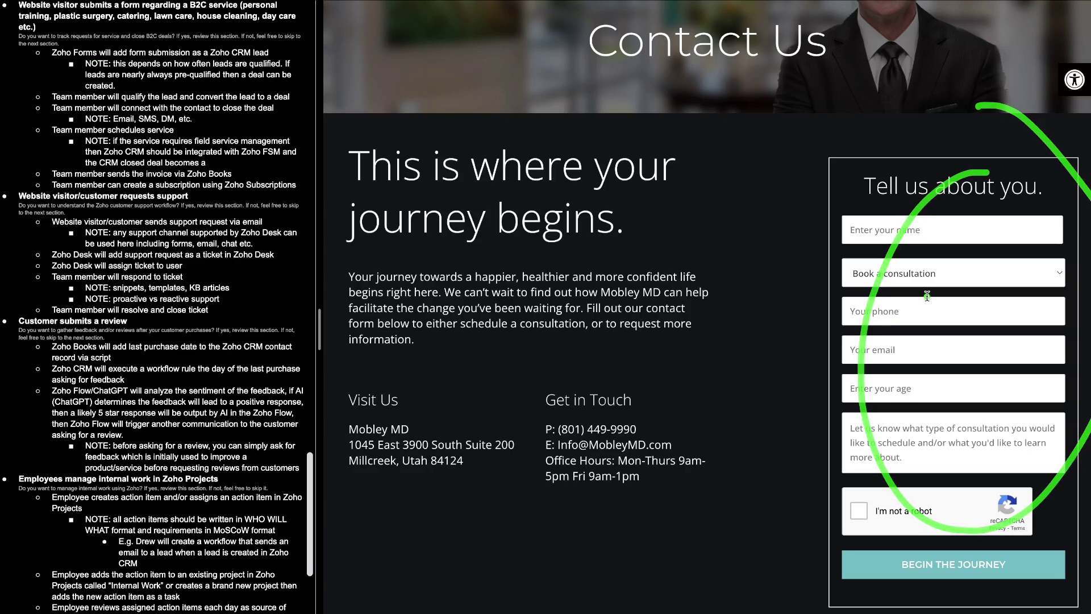
{"action": "left_click_drag", "start_coordinate": [935, 386], "coordinate": [660, 79]}
{"action": "left_click_drag", "start_coordinate": [625, 165], "coordinate": [662, 85]}
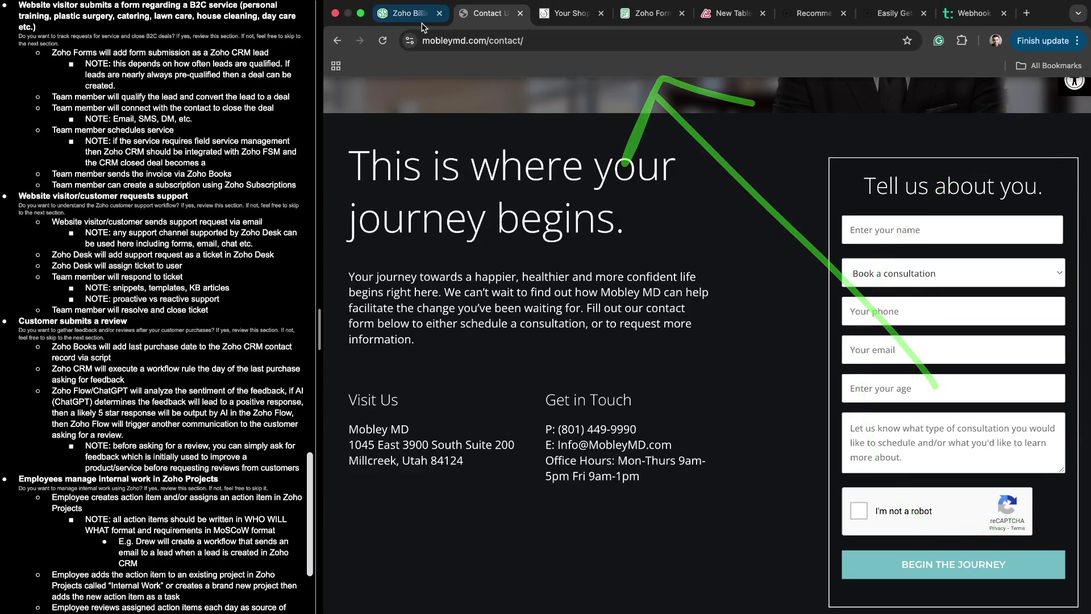
- Switch to Zoho One, search the applications for "crm" and open CRM
{"action": "left_click", "coordinate": [410, 13]}
{"action": "mouse_move", "coordinate": [338, 100]}
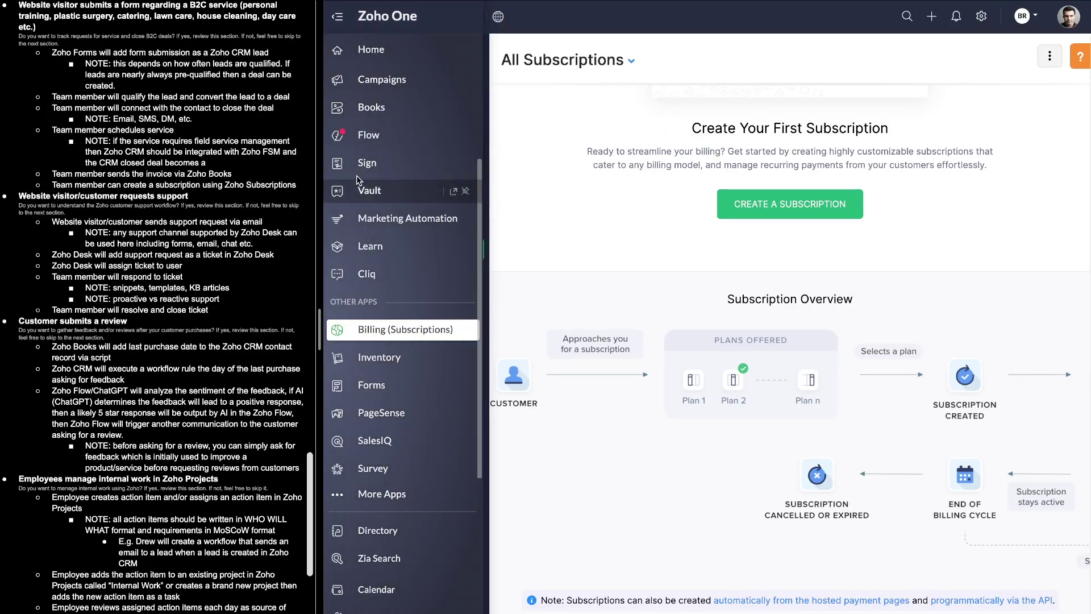
{"action": "left_click", "coordinate": [371, 494]}
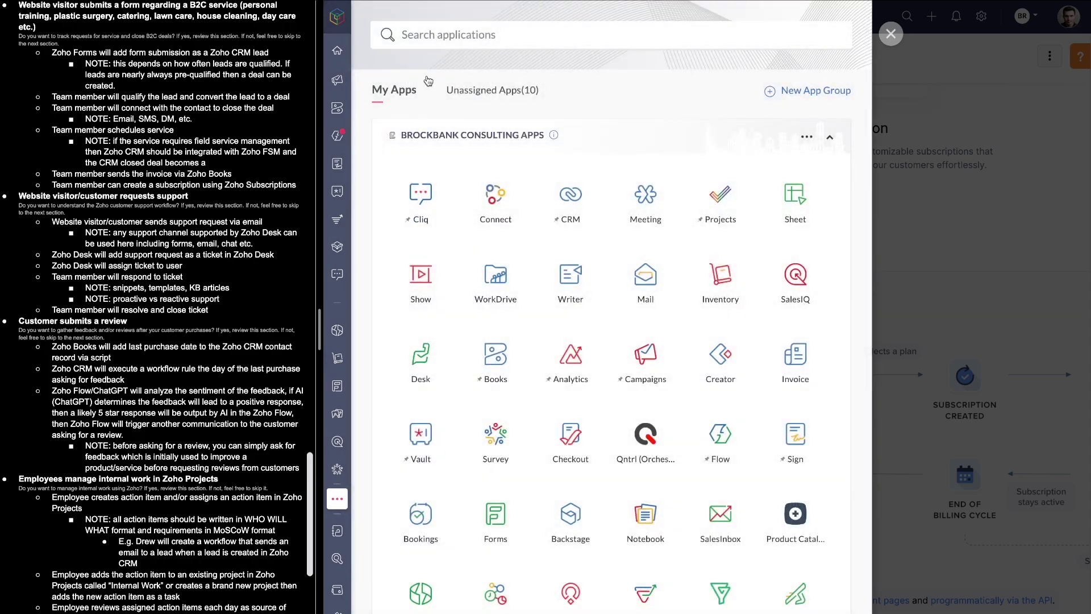
{"action": "type", "text": "crm"}
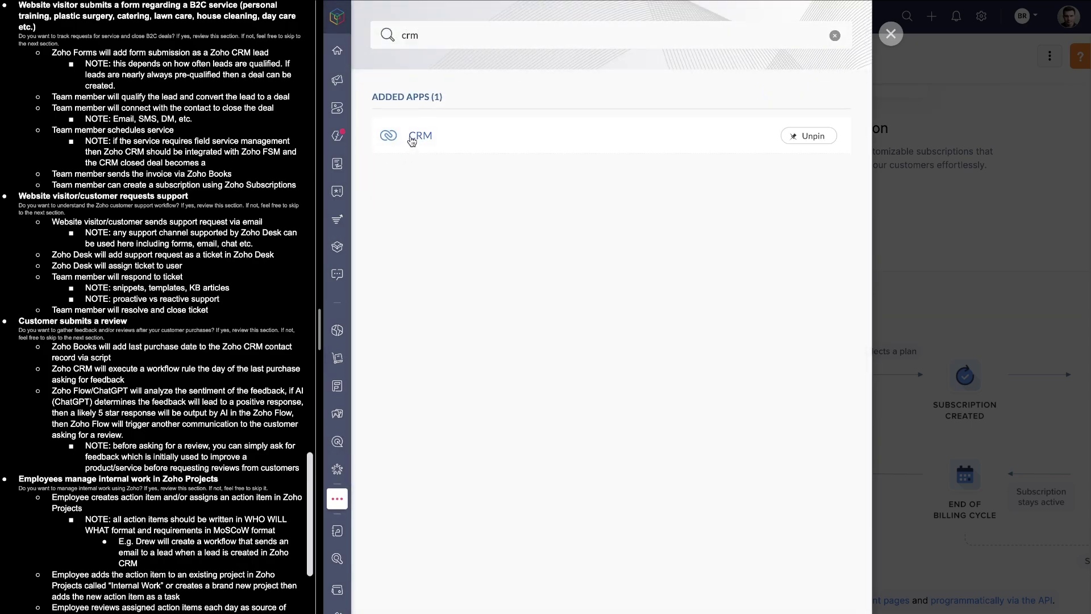
{"action": "left_click", "coordinate": [411, 141]}
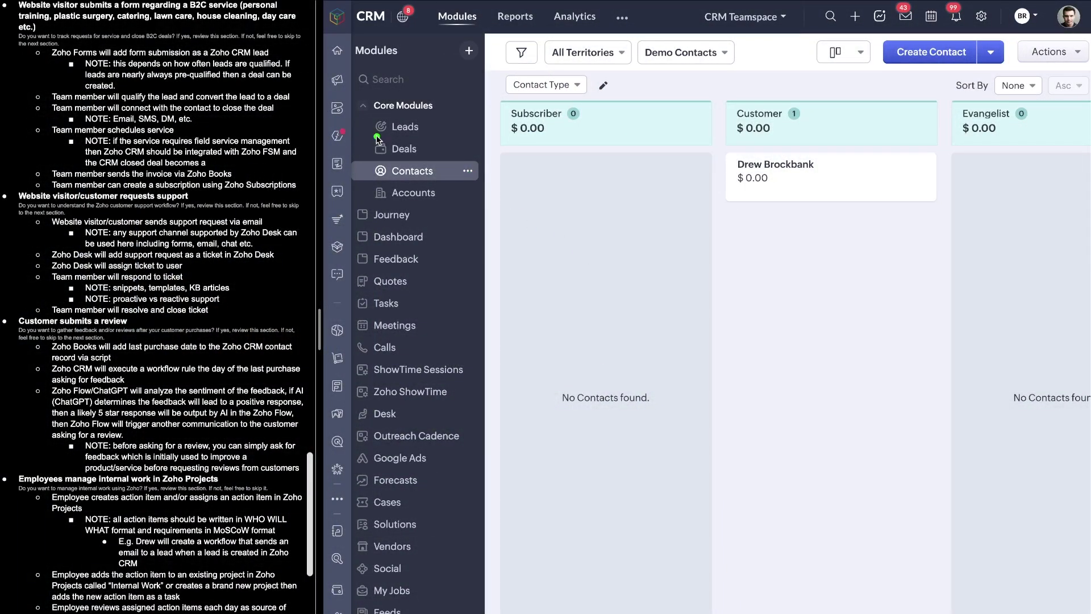
- Circle the "Tell us about you" form on the Mobley MD contact page and return to Zoho CRM
{"action": "left_click", "coordinate": [490, 14]}
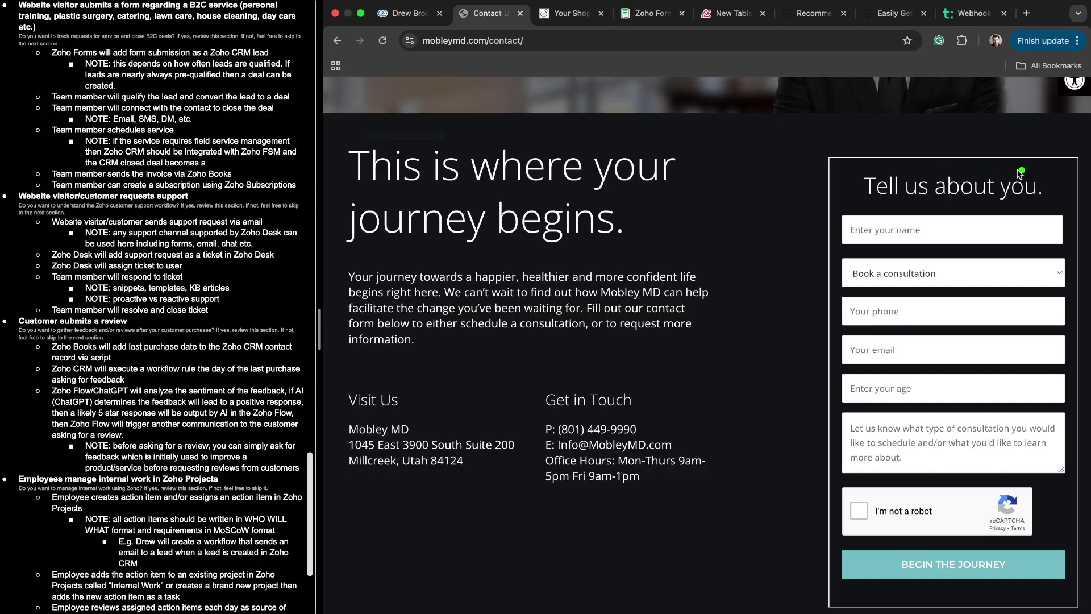
{"action": "left_click_drag", "start_coordinate": [1028, 170], "coordinate": [939, 175]}
{"action": "left_click", "coordinate": [406, 13]}
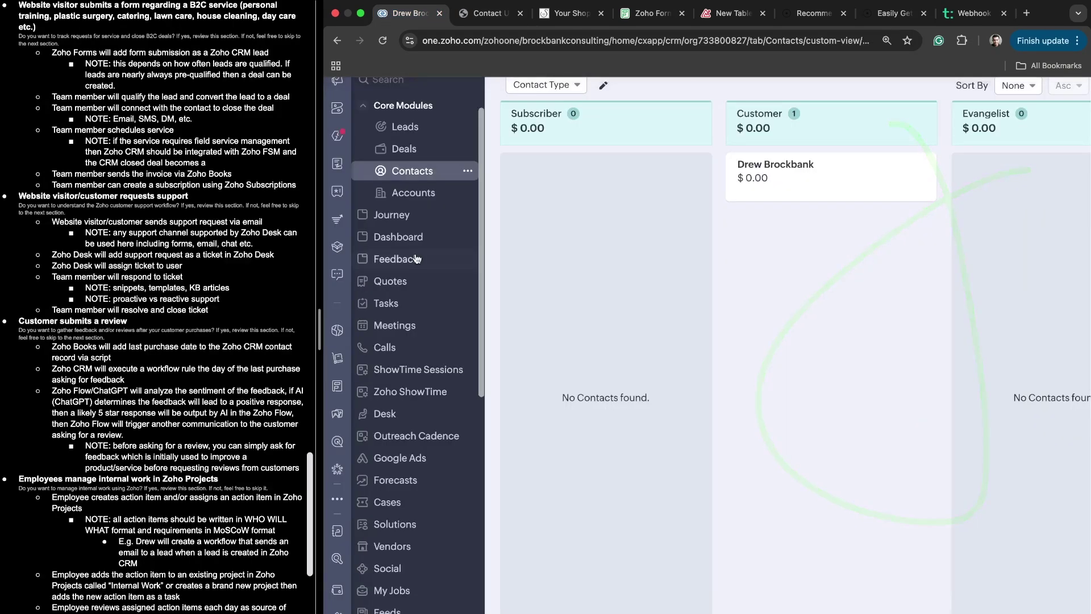
- Mark the Leads, Deals, Contacts and Accounts core modules in turn, with emphasis on Accounts
{"action": "left_click_drag", "start_coordinate": [380, 139], "coordinate": [447, 135]}
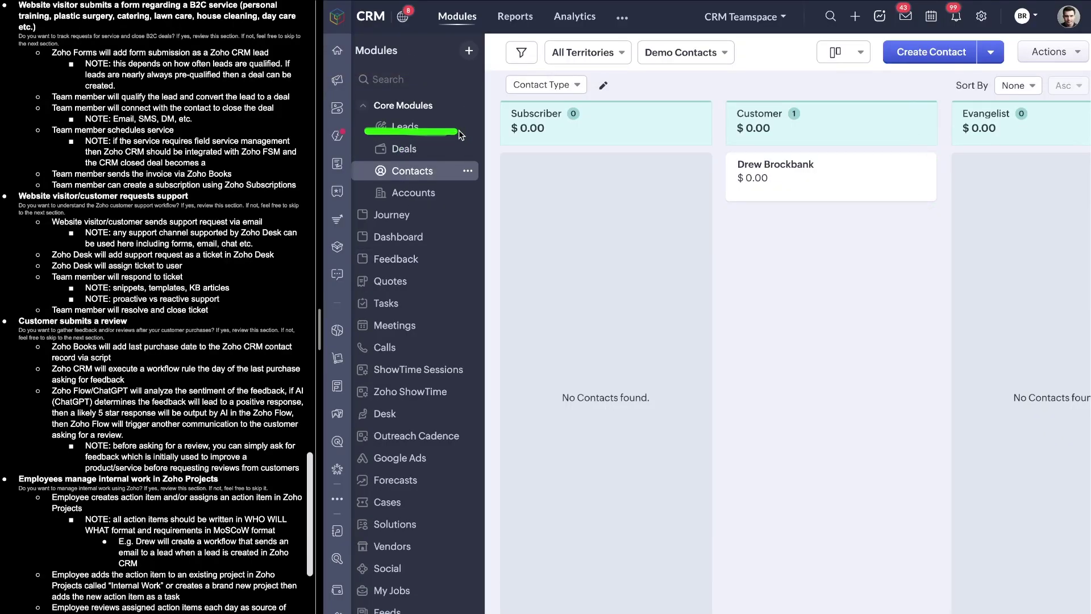
{"action": "left_click_drag", "start_coordinate": [365, 157], "coordinate": [485, 159]}
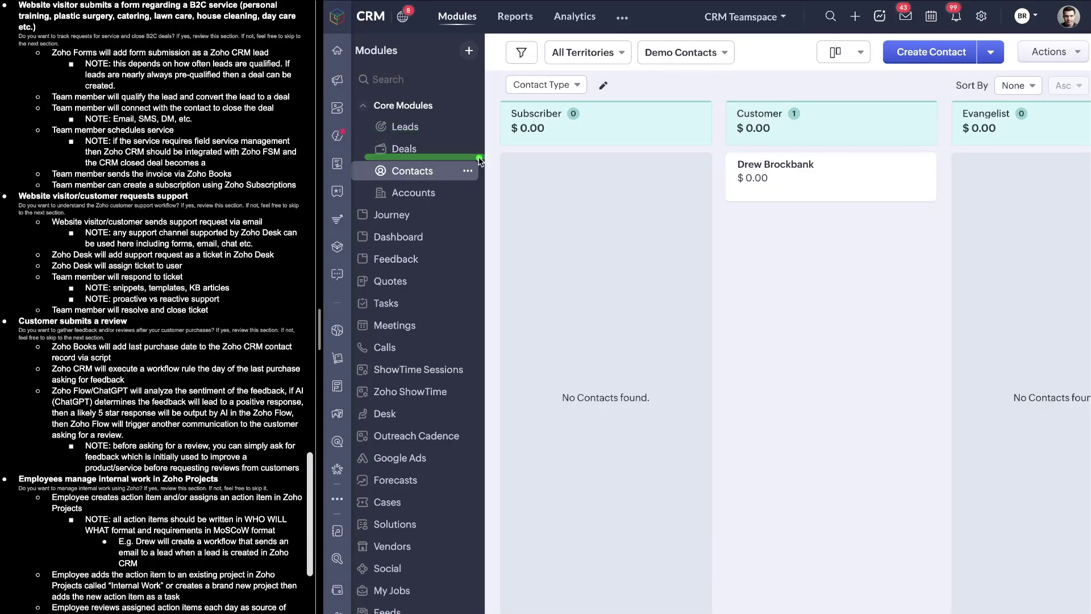
{"action": "left_click_drag", "start_coordinate": [367, 179], "coordinate": [483, 179]}
{"action": "left_click_drag", "start_coordinate": [372, 199], "coordinate": [486, 199]}
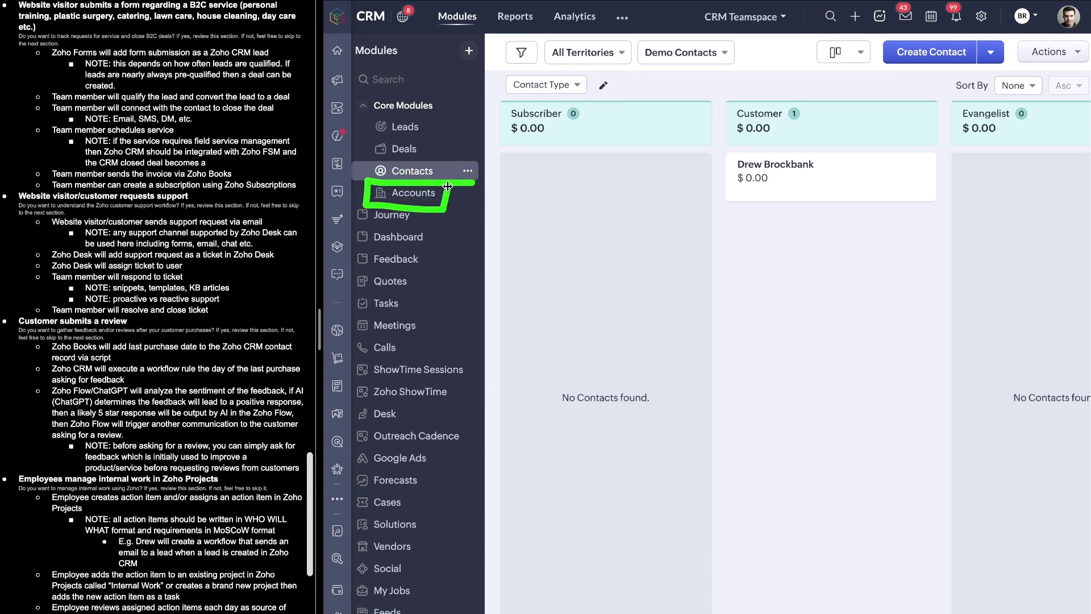
{"action": "left_click_drag", "start_coordinate": [359, 205], "coordinate": [434, 204]}
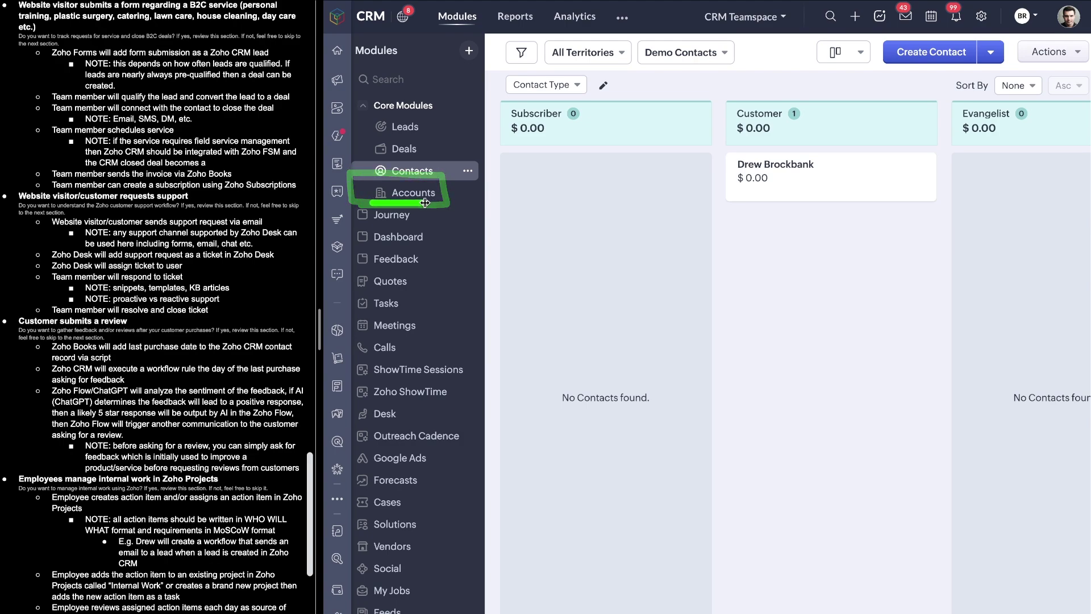
{"action": "left_click_drag", "start_coordinate": [371, 203], "coordinate": [425, 202]}
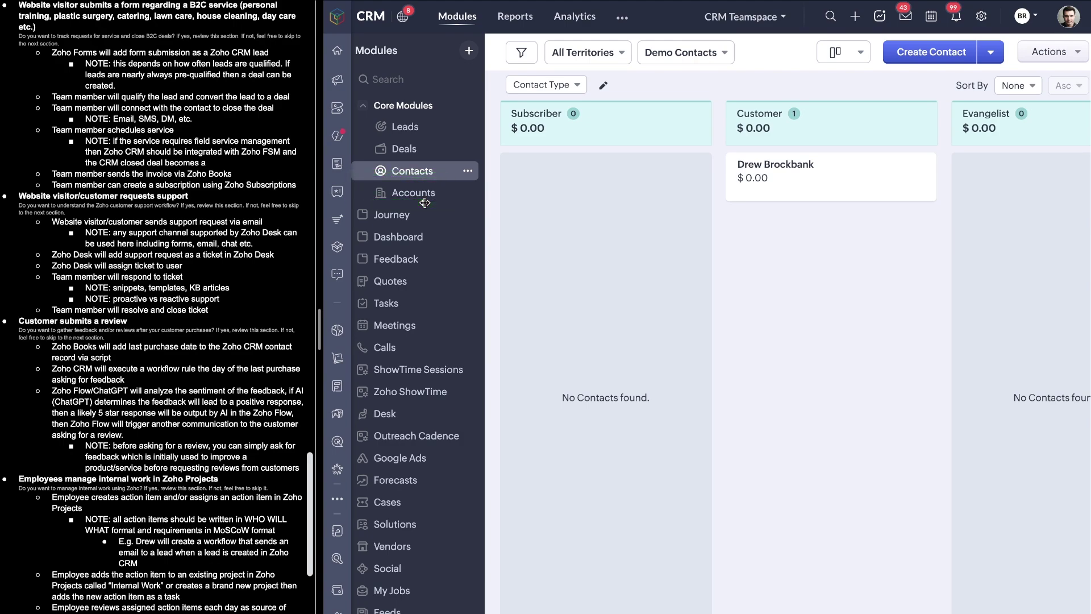
{"action": "left_click_drag", "start_coordinate": [371, 199], "coordinate": [465, 200]}
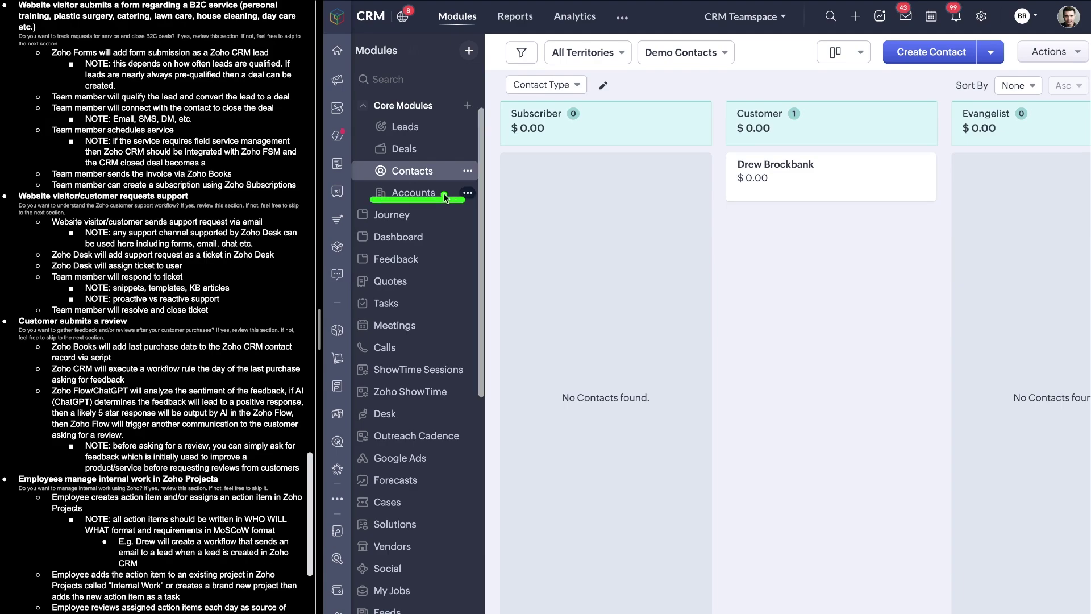
{"action": "mouse_move", "coordinate": [380, 179]}
{"action": "left_mouse_down"}
{"action": "mouse_move", "coordinate": [438, 179]}
{"action": "mouse_move", "coordinate": [374, 182]}
{"action": "left_mouse_up"}
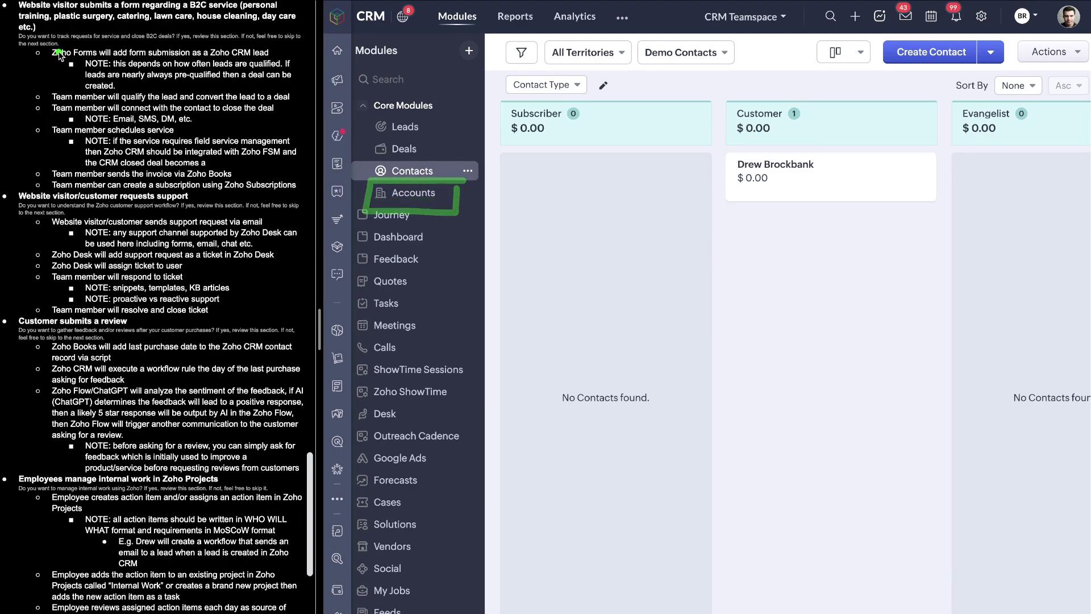
- Underline the Zoho Forms submission line in the outline, revisit the contact page and return to Zoho CRM
{"action": "left_click_drag", "start_coordinate": [45, 59], "coordinate": [212, 62]}
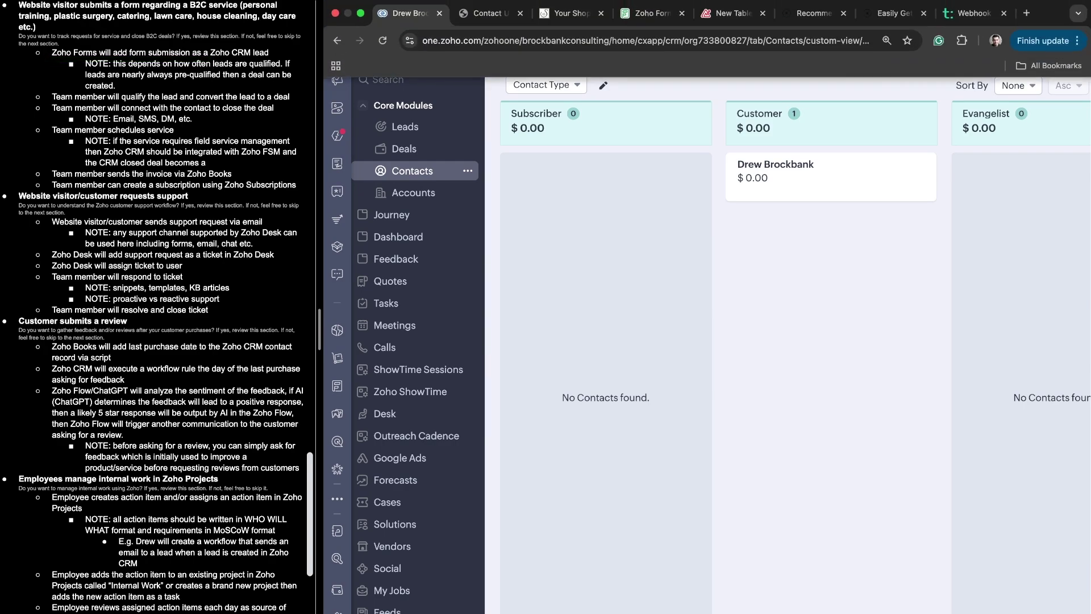
{"action": "left_click", "coordinate": [470, 13]}
{"action": "left_click", "coordinate": [405, 13]}
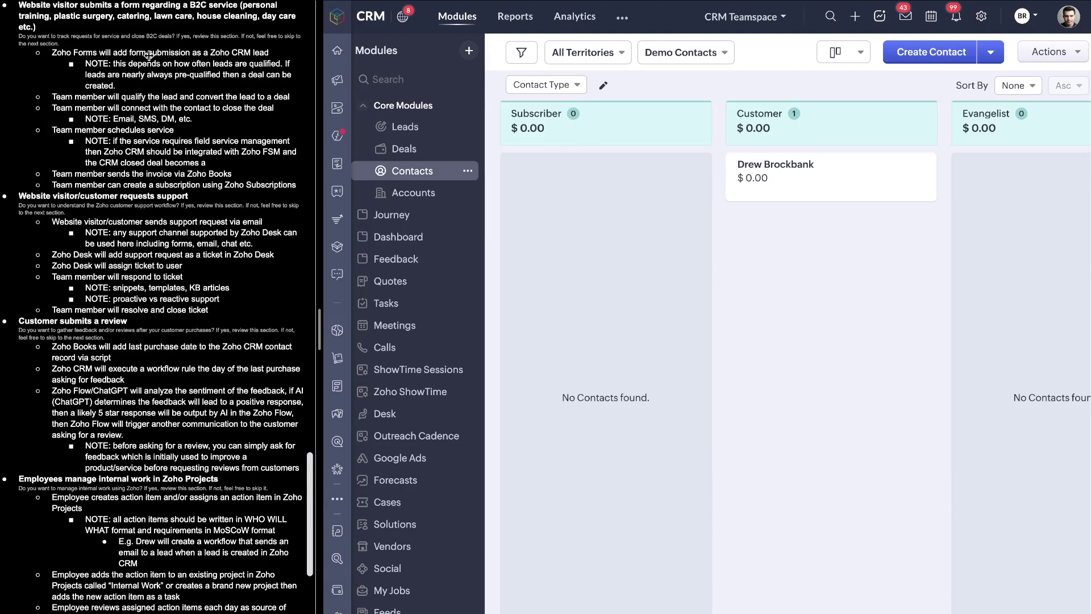
- Open the Leads module and point out the Lead - Marketing Ready and MQL - Sales Ready stages on the board
{"action": "left_click", "coordinate": [403, 128]}
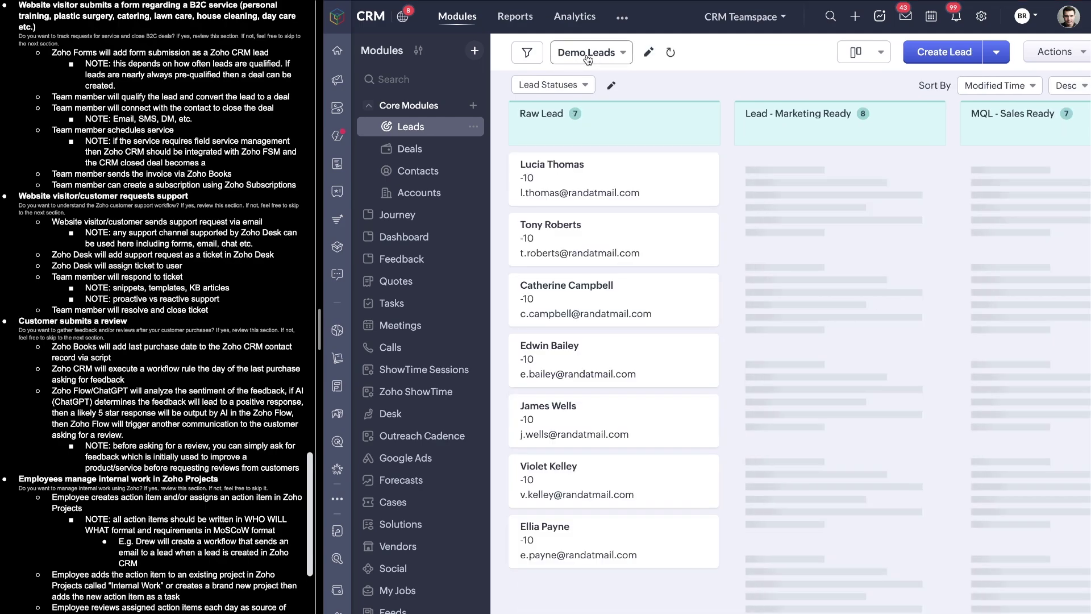
{"action": "scroll", "coordinate": [710, 203], "scroll_direction": "right", "scroll_amount": 2}
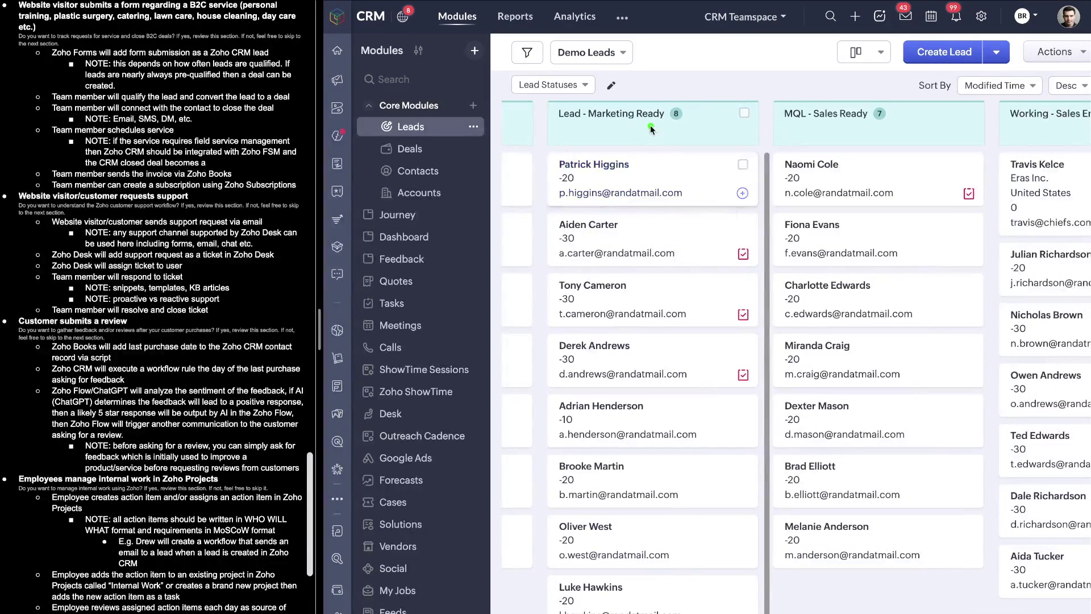
{"action": "left_click_drag", "start_coordinate": [787, 78], "coordinate": [881, 282]}
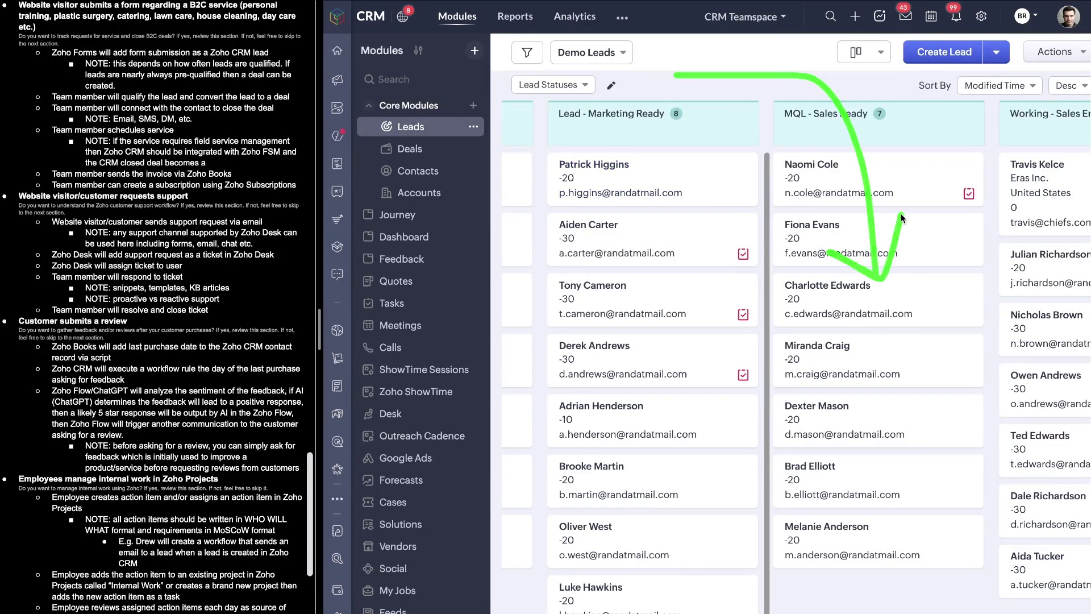
{"action": "scroll", "coordinate": [902, 217], "scroll_direction": "right", "scroll_amount": 5}
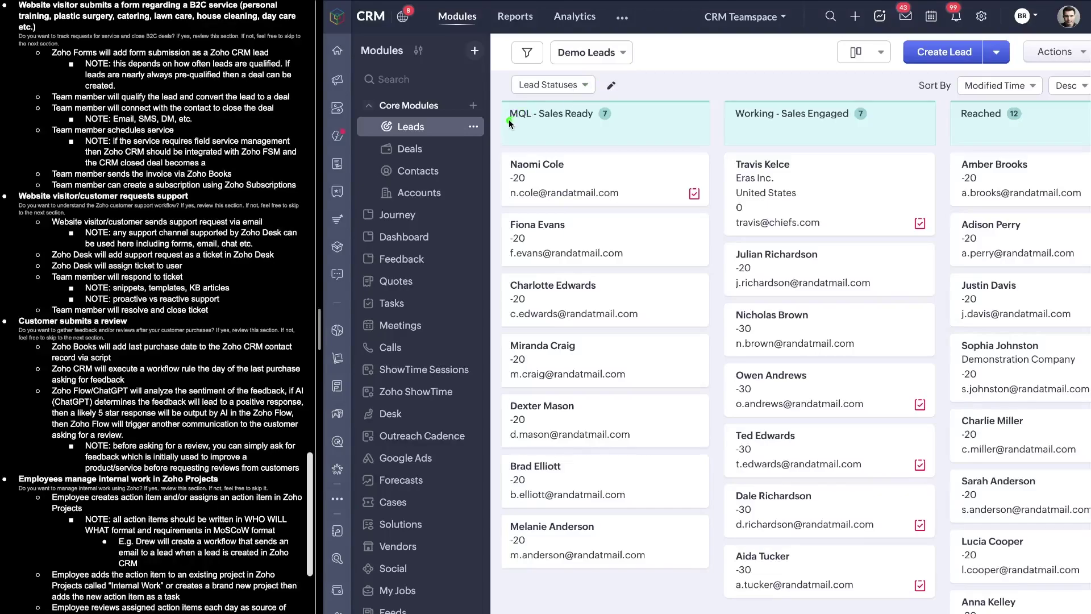
{"action": "left_click_drag", "start_coordinate": [578, 118], "coordinate": [581, 117]}
{"action": "left_click_drag", "start_coordinate": [623, 58], "coordinate": [625, 299]}
{"action": "mouse_move", "coordinate": [588, 241]}
{"action": "left_mouse_down"}
{"action": "mouse_move", "coordinate": [598, 254]}
{"action": "mouse_move", "coordinate": [654, 214]}
{"action": "left_mouse_up"}
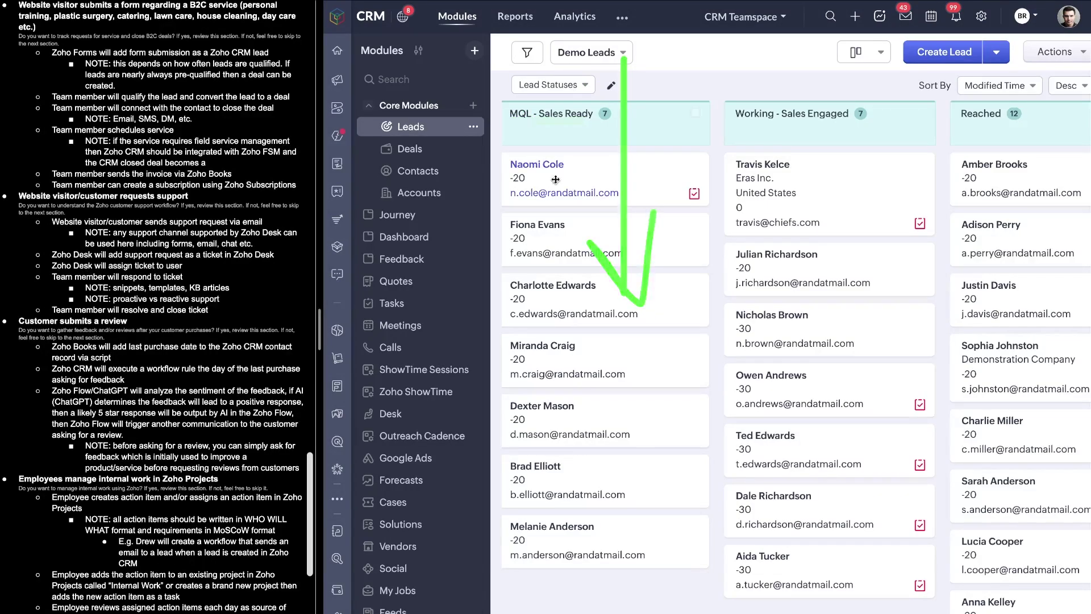
- Underline the note on how often leads are qualified and trace the lead path from MQL - Sales Ready to Working - Sales Engaged
{"action": "left_click_drag", "start_coordinate": [114, 72], "coordinate": [234, 72]}
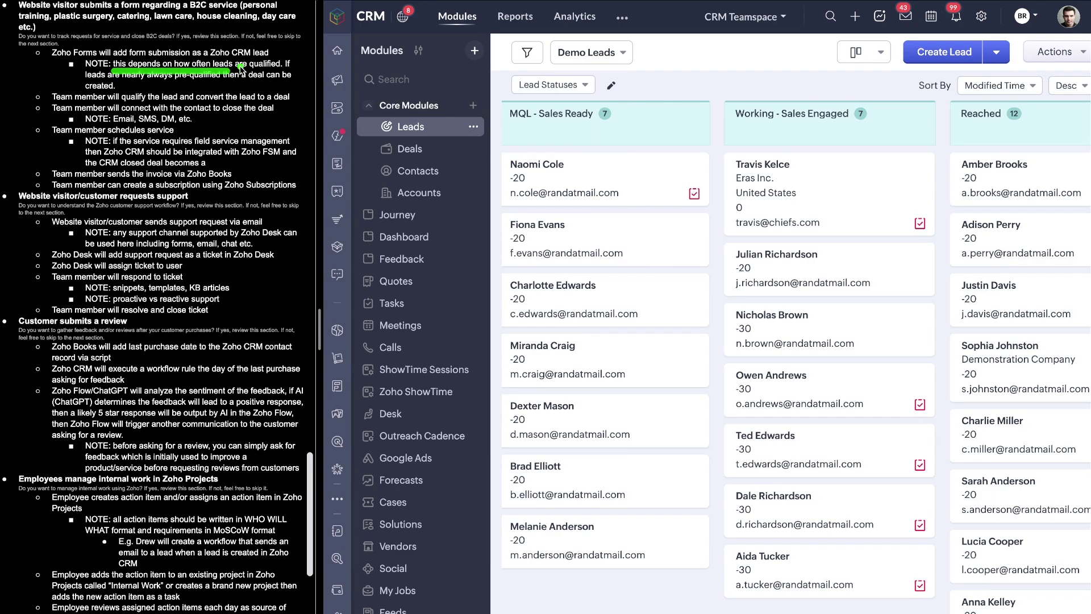
{"action": "left_click_drag", "start_coordinate": [85, 81], "coordinate": [288, 81]}
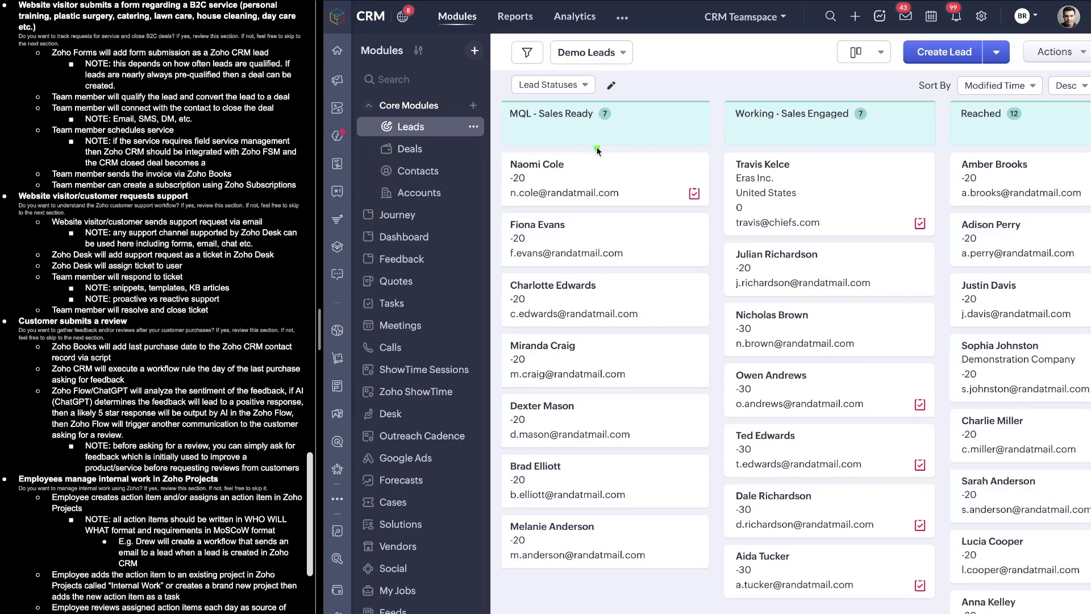
{"action": "left_click_drag", "start_coordinate": [549, 165], "coordinate": [938, 167]}
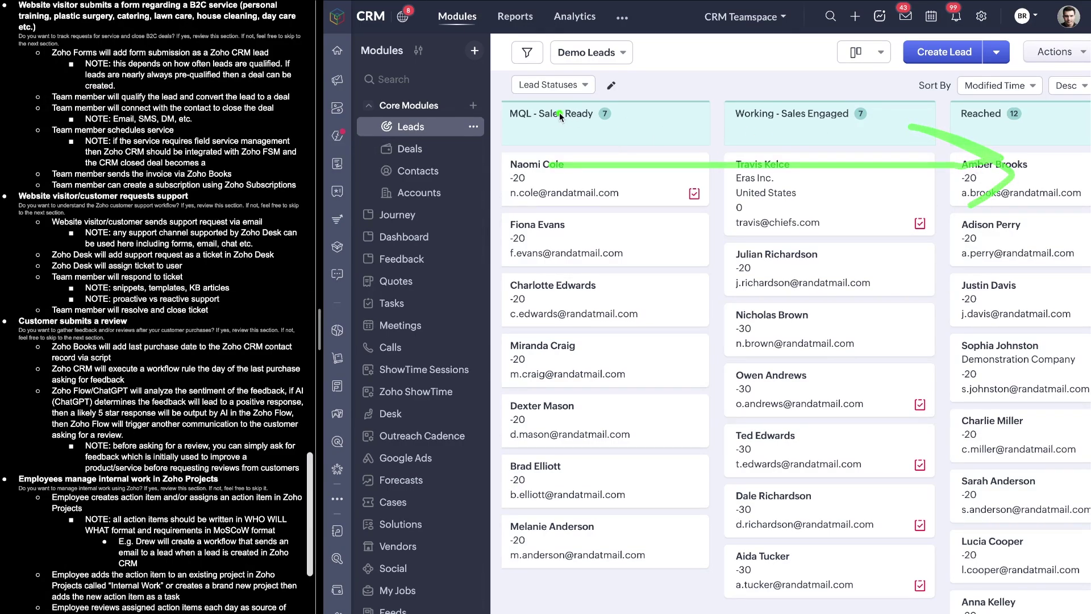
{"action": "left_click_drag", "start_coordinate": [550, 121], "coordinate": [633, 120]}
{"action": "left_click_drag", "start_coordinate": [746, 124], "coordinate": [861, 125]}
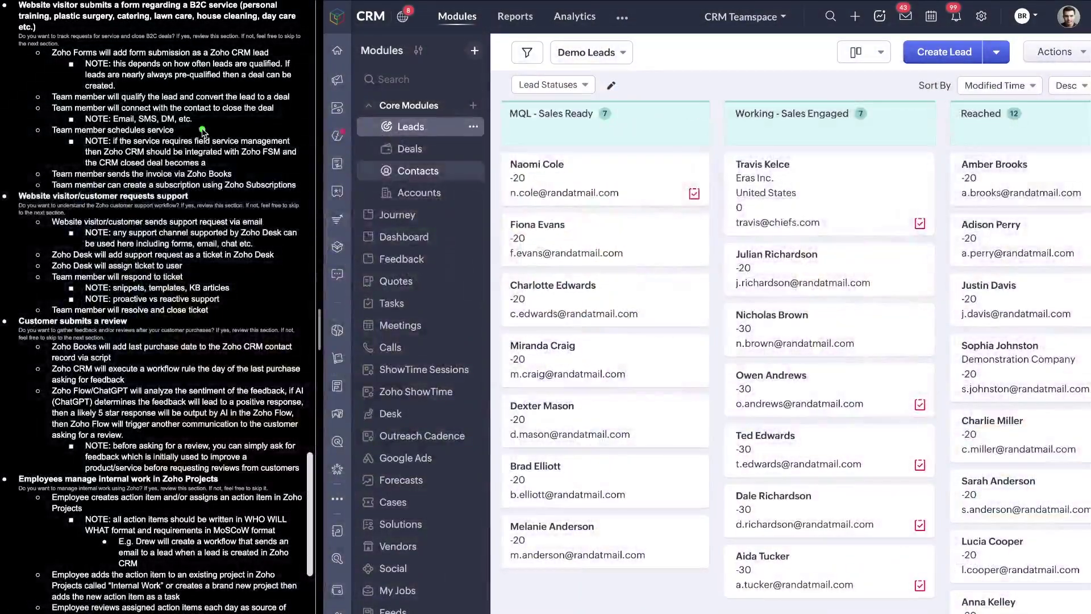
- Underline the outline lines on connecting with the contact, the field service note and creating a subscription
{"action": "left_click_drag", "start_coordinate": [57, 117], "coordinate": [180, 116]}
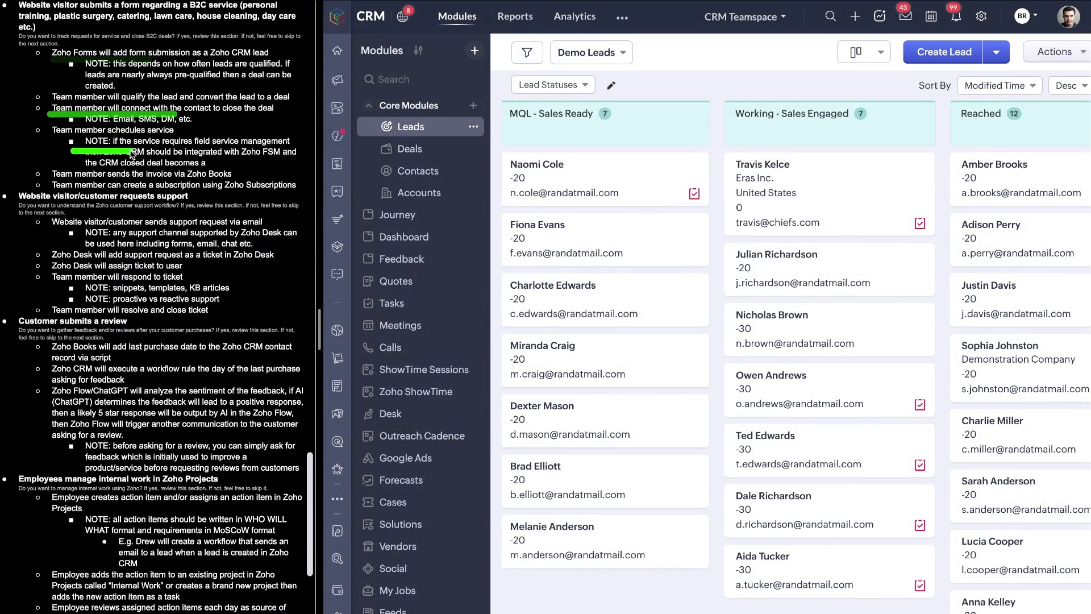
{"action": "left_click_drag", "start_coordinate": [71, 152], "coordinate": [131, 151]}
{"action": "left_click_drag", "start_coordinate": [44, 186], "coordinate": [187, 192]}
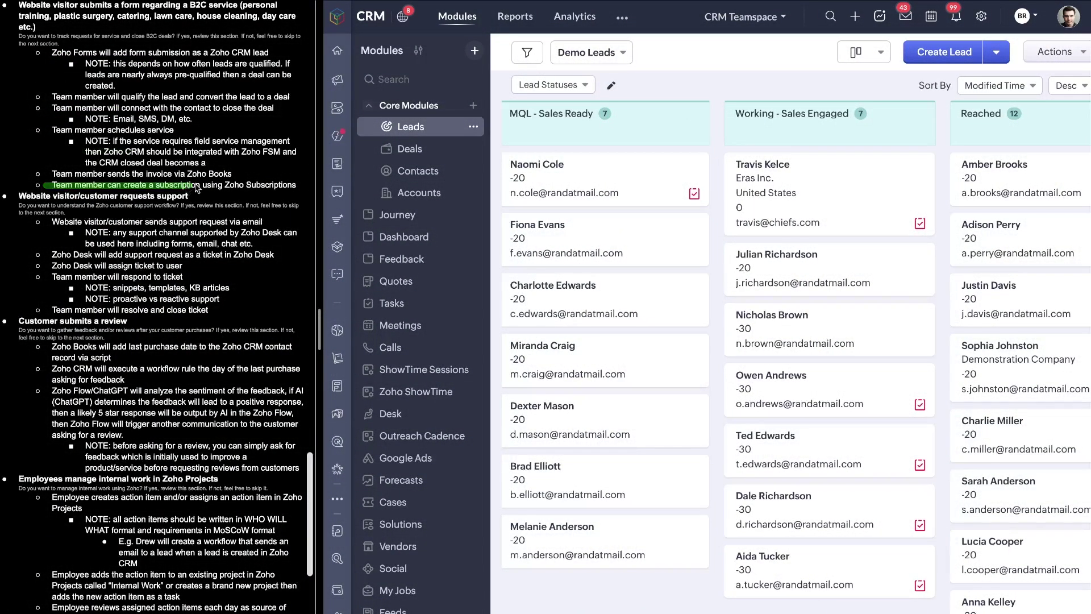
- Box the MQL - Sales Ready stage and draw an arrow from it across Working - Sales Engaged
{"action": "left_click_drag", "start_coordinate": [727, 100], "coordinate": [583, 100]}
{"action": "left_click_drag", "start_coordinate": [539, 143], "coordinate": [699, 142]}
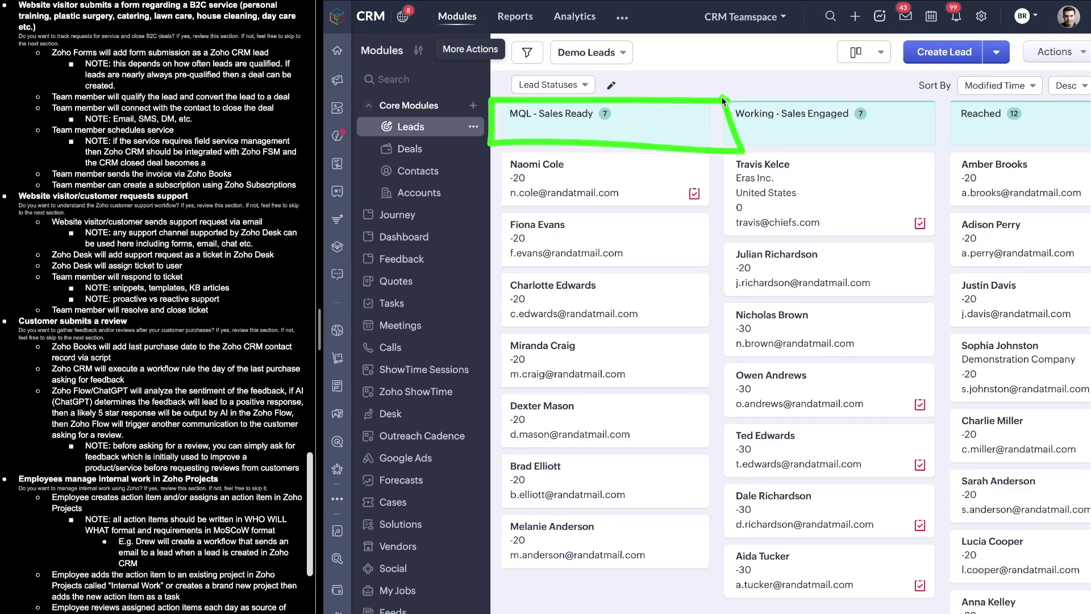
{"action": "left_click_drag", "start_coordinate": [591, 193], "coordinate": [944, 193]}
{"action": "mouse_move", "coordinate": [844, 141]}
{"action": "left_mouse_down"}
{"action": "mouse_move", "coordinate": [943, 193]}
{"action": "mouse_move", "coordinate": [904, 250]}
{"action": "left_mouse_up"}
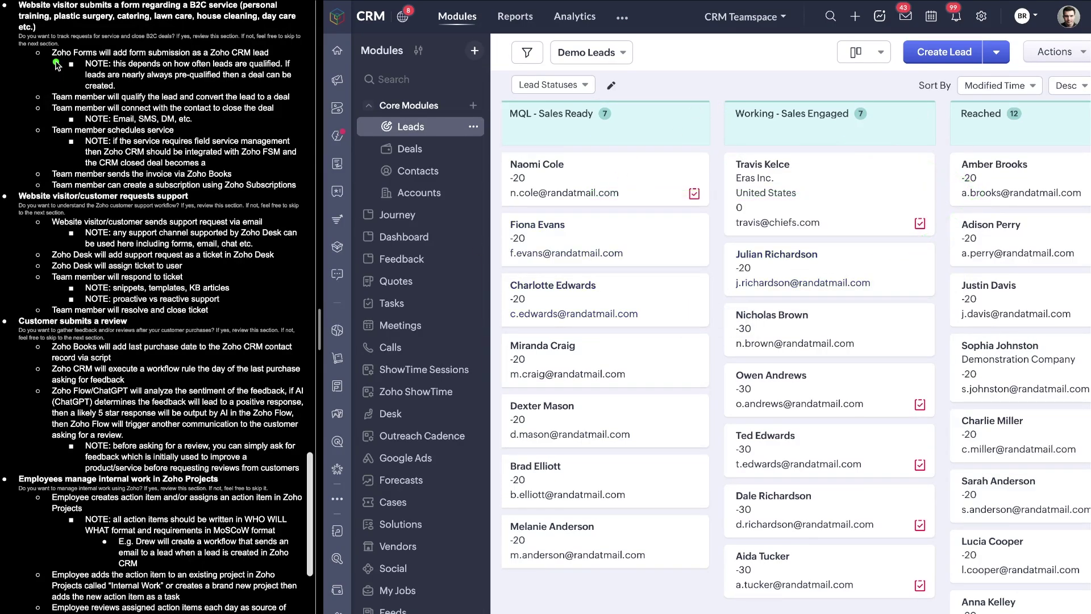
- Relate the outline's contact channels and pre-qualified lead note to the MQL - Sales Ready stage by marking them
{"action": "left_click_drag", "start_coordinate": [87, 120], "coordinate": [157, 119]}
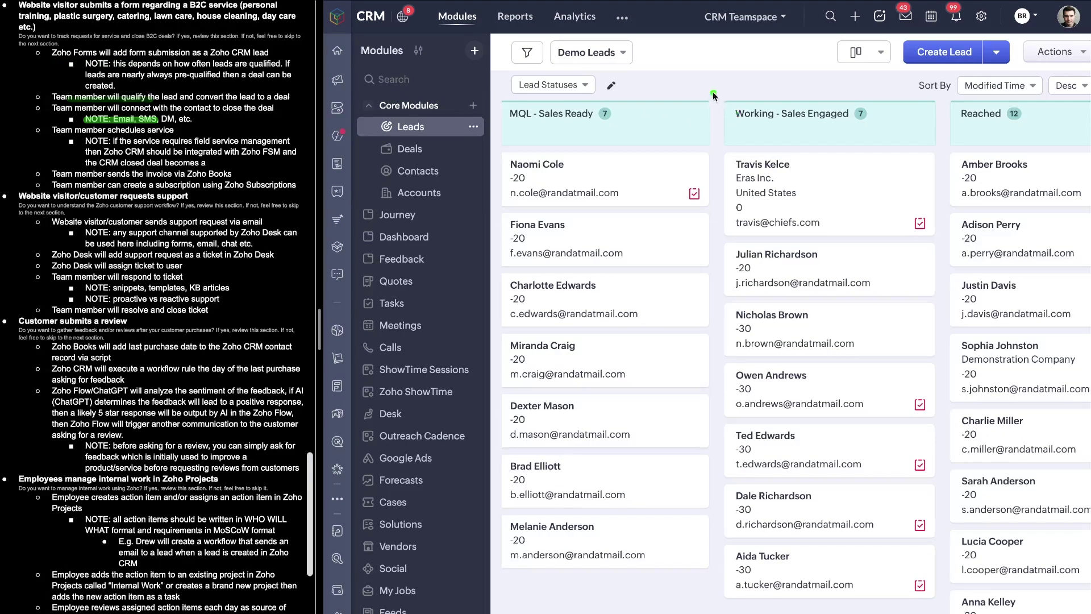
{"action": "mouse_move", "coordinate": [714, 94]}
{"action": "left_mouse_down"}
{"action": "mouse_move", "coordinate": [449, 128]}
{"action": "mouse_move", "coordinate": [714, 92]}
{"action": "left_mouse_up"}
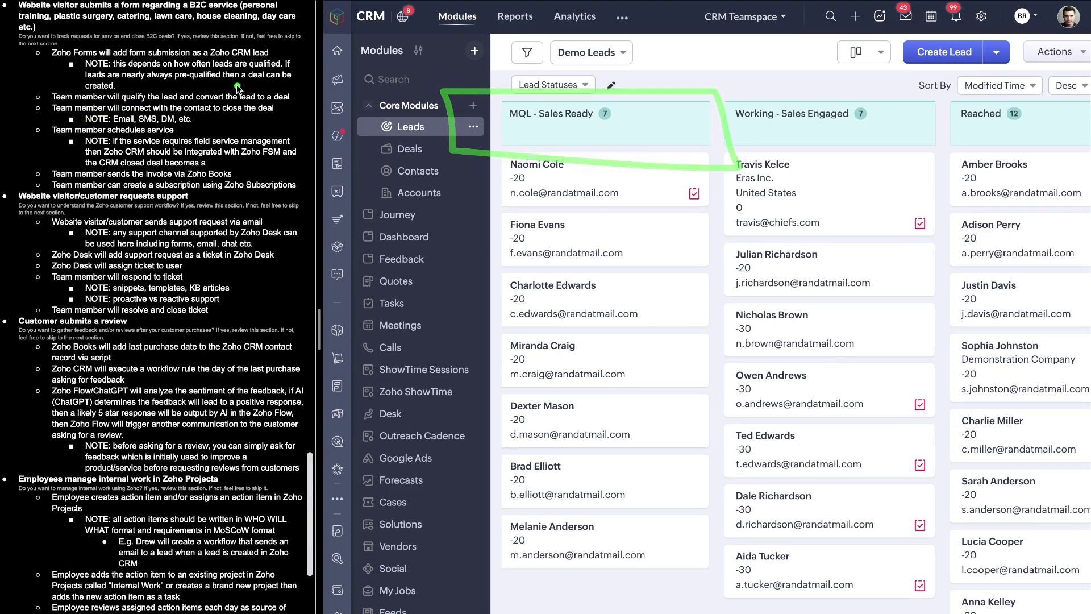
{"action": "mouse_move", "coordinate": [238, 87]}
{"action": "left_mouse_down"}
{"action": "mouse_move", "coordinate": [17, 193]}
{"action": "mouse_move", "coordinate": [256, 96]}
{"action": "mouse_move", "coordinate": [151, 85]}
{"action": "left_mouse_up"}
{"action": "mouse_move", "coordinate": [162, 121]}
{"action": "left_mouse_down"}
{"action": "mouse_move", "coordinate": [526, 80]}
{"action": "mouse_move", "coordinate": [577, 114]}
{"action": "mouse_move", "coordinate": [585, 146]}
{"action": "left_mouse_up"}
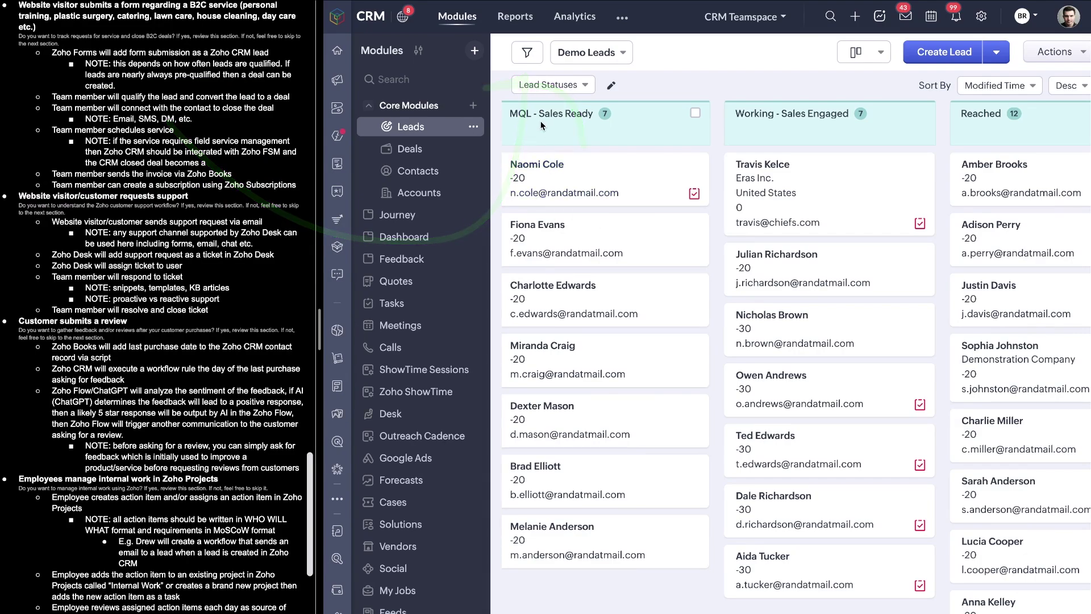
{"action": "left_click_drag", "start_coordinate": [513, 124], "coordinate": [578, 124]}
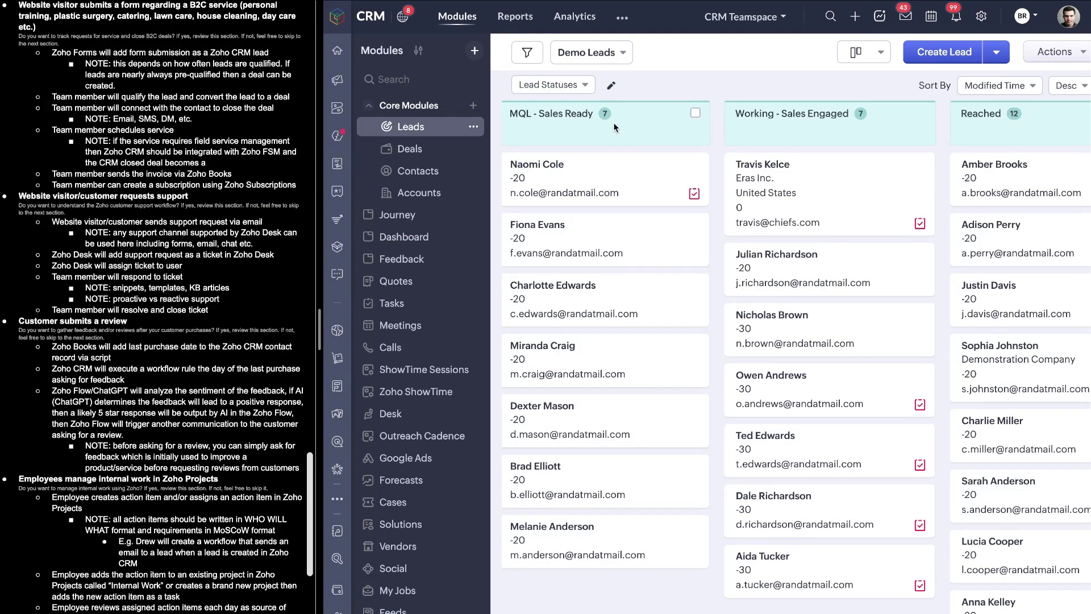
- Look across the lead stages on the Demo Leads board, from Raw Lead through Working - Sales Engaged
{"action": "scroll", "coordinate": [683, 299], "scroll_direction": "right", "scroll_amount": 4}
{"action": "scroll", "coordinate": [683, 299], "scroll_direction": "left", "scroll_amount": 15}
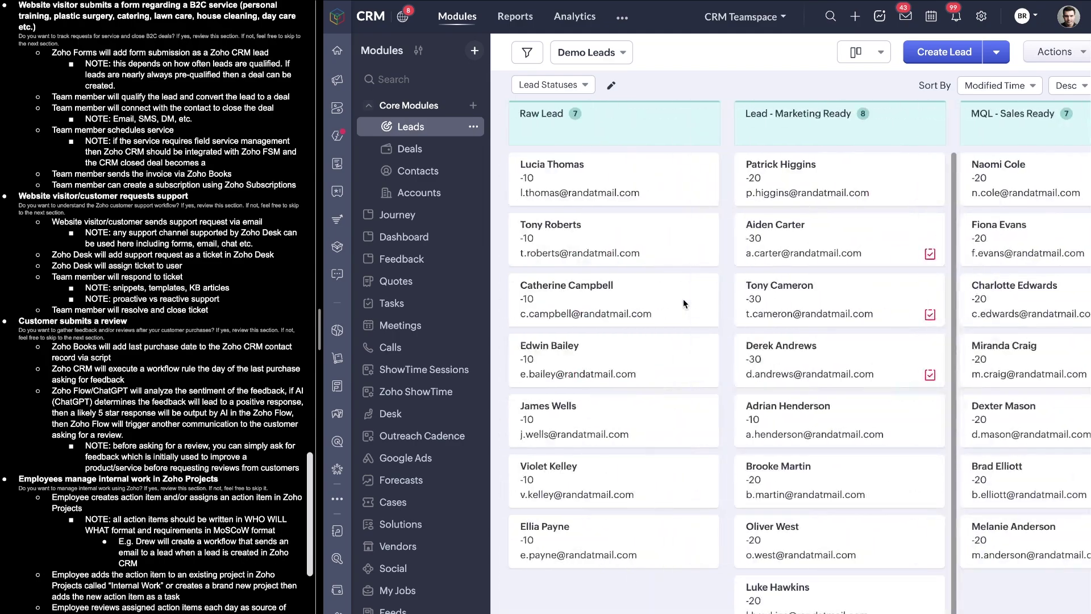
{"action": "scroll", "coordinate": [683, 299], "scroll_direction": "right", "scroll_amount": 15}
{"action": "scroll", "coordinate": [683, 299], "scroll_direction": "left", "scroll_amount": 5}
{"action": "scroll", "coordinate": [683, 299], "scroll_direction": "right", "scroll_amount": 2}
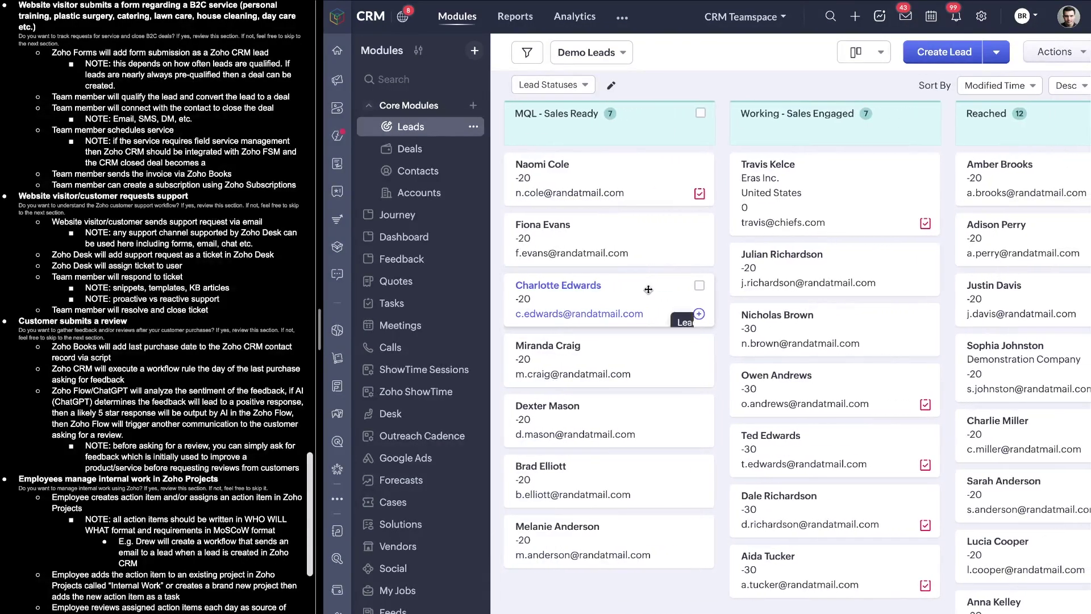
- Circle the contact form on the Mobley MD website and underline the Lead - Marketing Ready stage on the leads board
{"action": "left_click", "coordinate": [487, 13]}
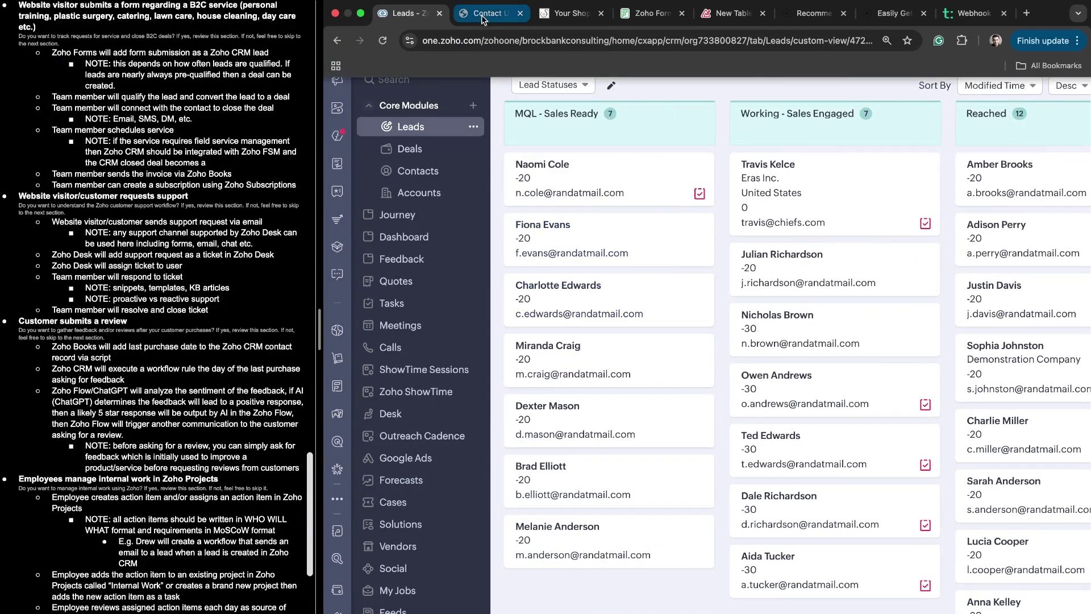
{"action": "left_click_drag", "start_coordinate": [917, 184], "coordinate": [886, 170]}
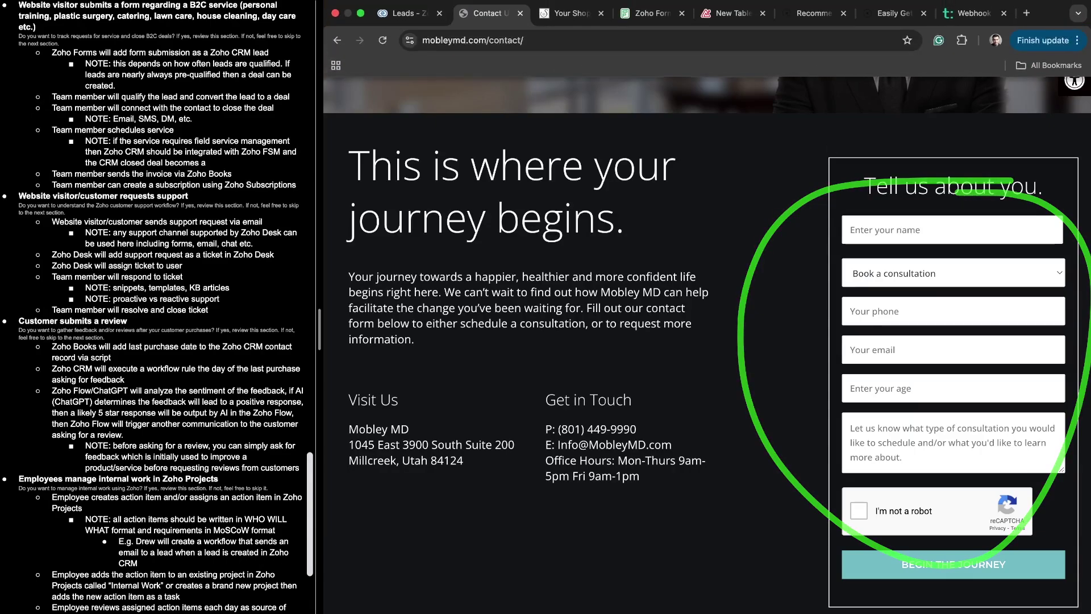
{"action": "left_click", "coordinate": [415, 16]}
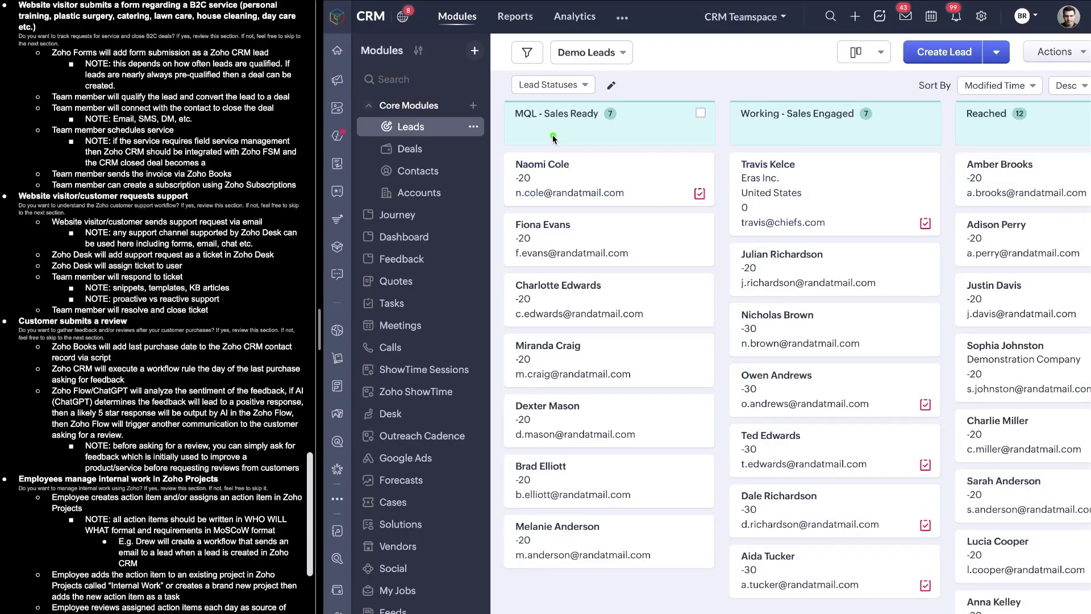
{"action": "scroll", "coordinate": [623, 122], "scroll_direction": "left", "scroll_amount": 4}
{"action": "left_click_drag", "start_coordinate": [535, 125], "coordinate": [612, 124]}
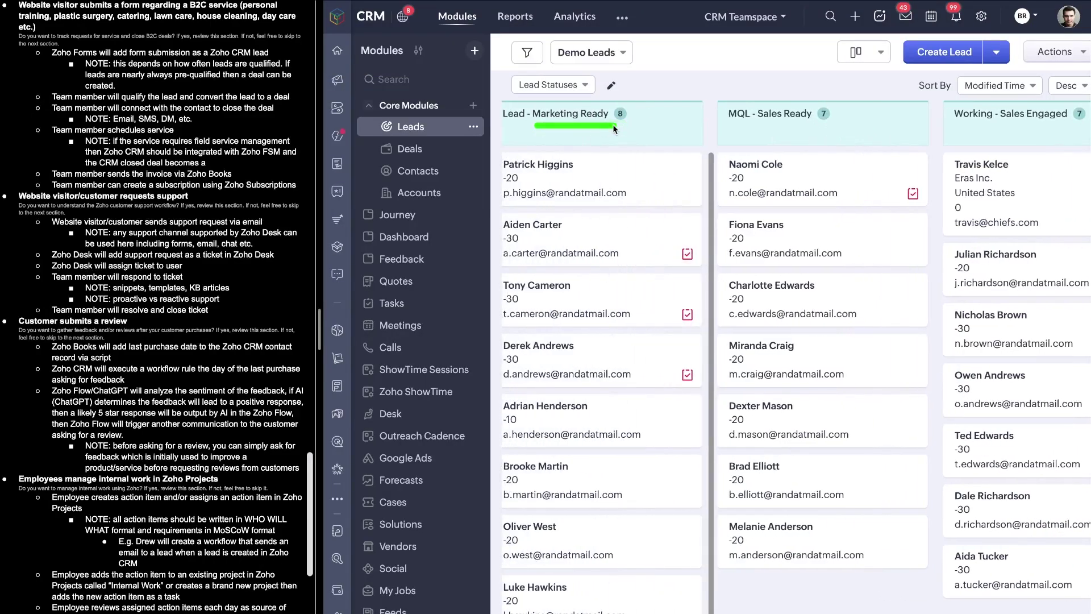
- Draw a downward arrow through the MQL - Sales Ready stage and underline the outline line on qualifying and converting the lead
{"action": "scroll", "coordinate": [613, 124], "scroll_direction": "right", "scroll_amount": 2}
{"action": "scroll", "coordinate": [612, 124], "scroll_direction": "right", "scroll_amount": 2}
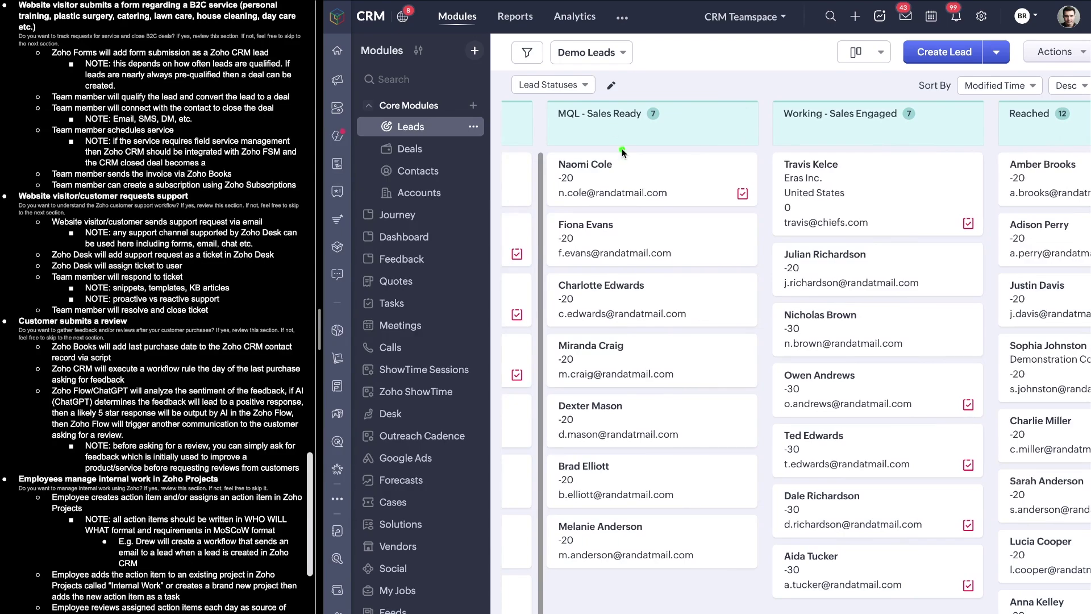
{"action": "left_click_drag", "start_coordinate": [615, 81], "coordinate": [611, 248]}
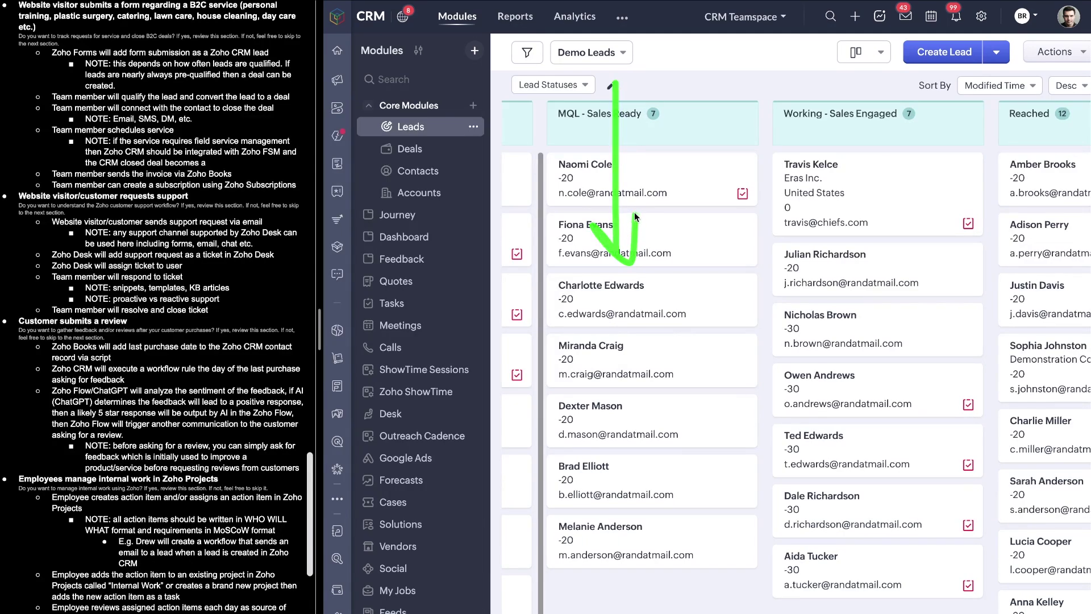
{"action": "left_click_drag", "start_coordinate": [55, 100], "coordinate": [259, 100]}
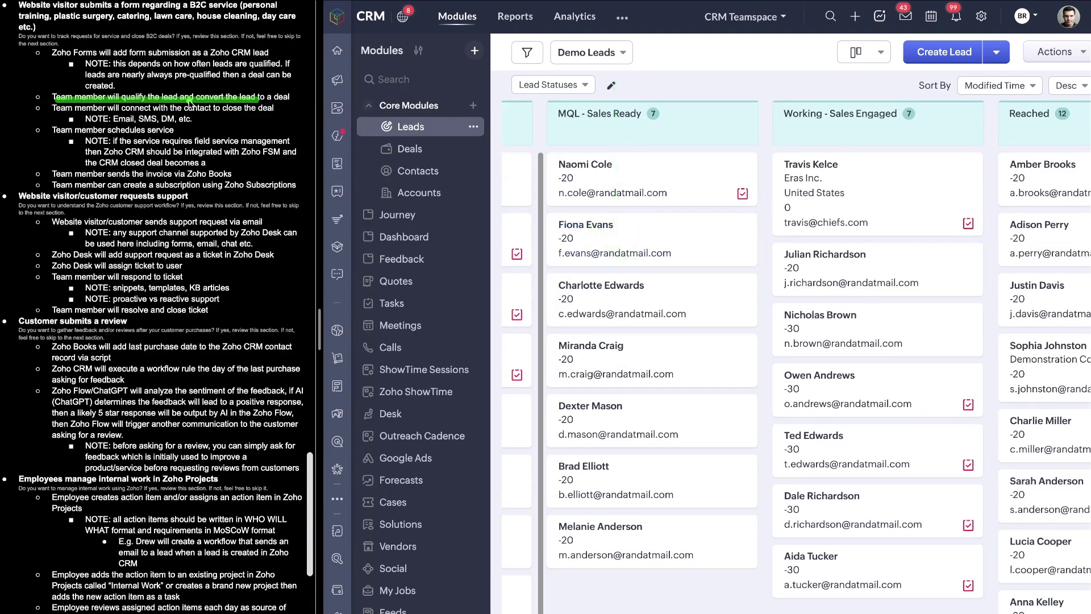
{"action": "left_click_drag", "start_coordinate": [188, 102], "coordinate": [275, 101]}
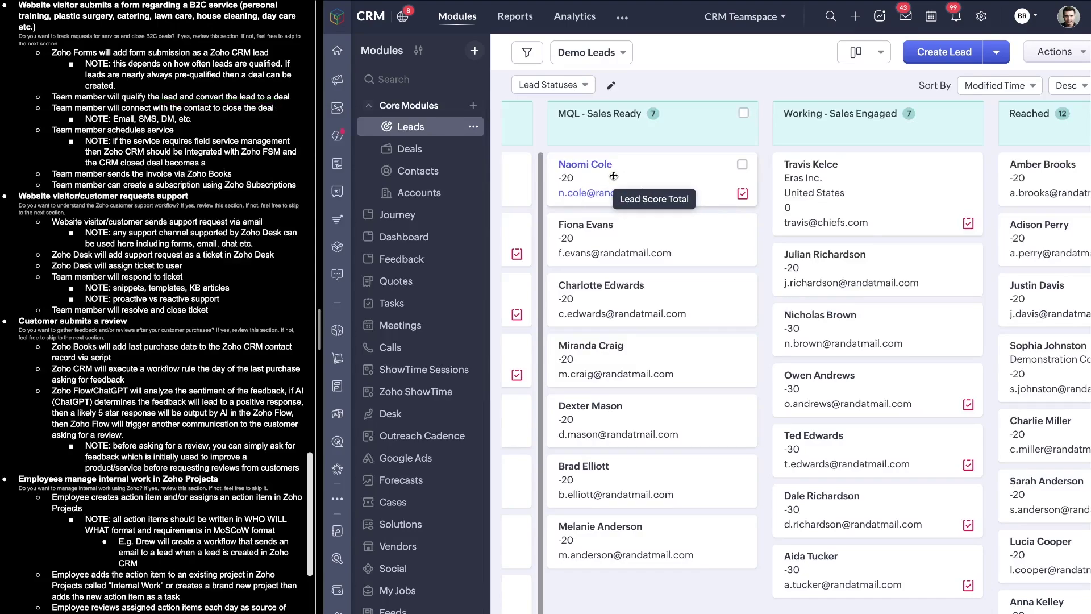
- Circle the Mobley MD contact form fields again and mark the first lead card in the MQL - Sales Ready stage
{"action": "left_click", "coordinate": [490, 13]}
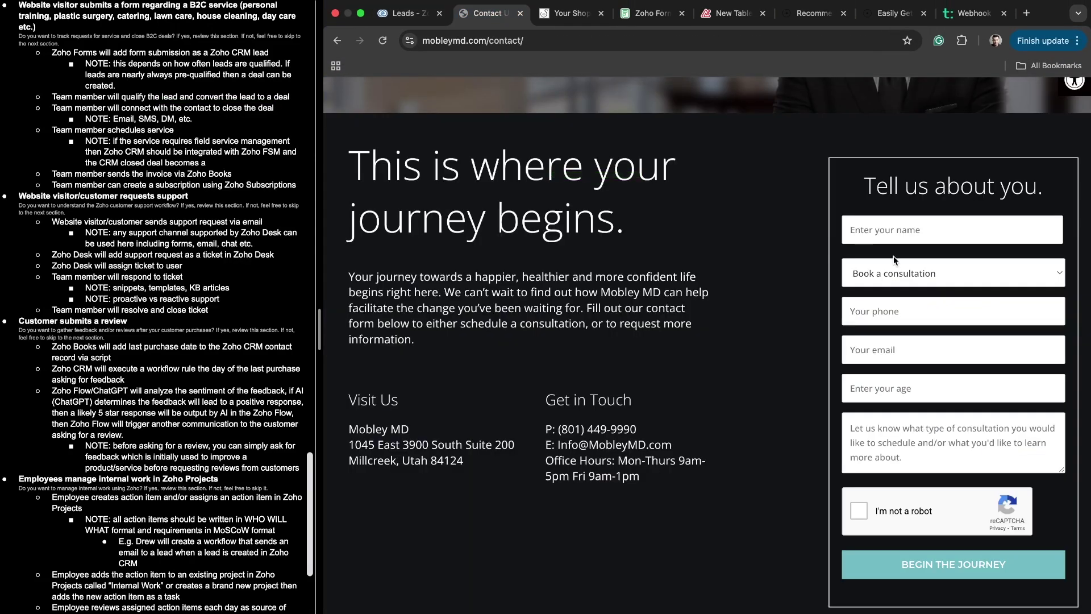
{"action": "mouse_move", "coordinate": [996, 220]}
{"action": "left_mouse_down"}
{"action": "mouse_move", "coordinate": [864, 392]}
{"action": "mouse_move", "coordinate": [967, 219]}
{"action": "left_mouse_up"}
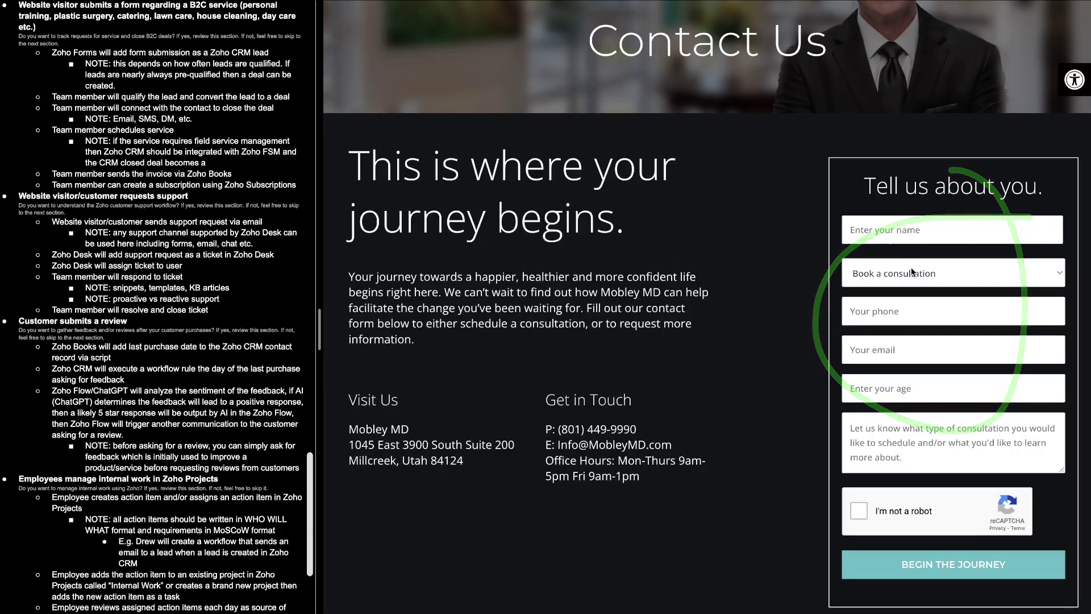
{"action": "left_click", "coordinate": [848, 263]}
{"action": "left_click", "coordinate": [819, 260]}
{"action": "left_click", "coordinate": [408, 13]}
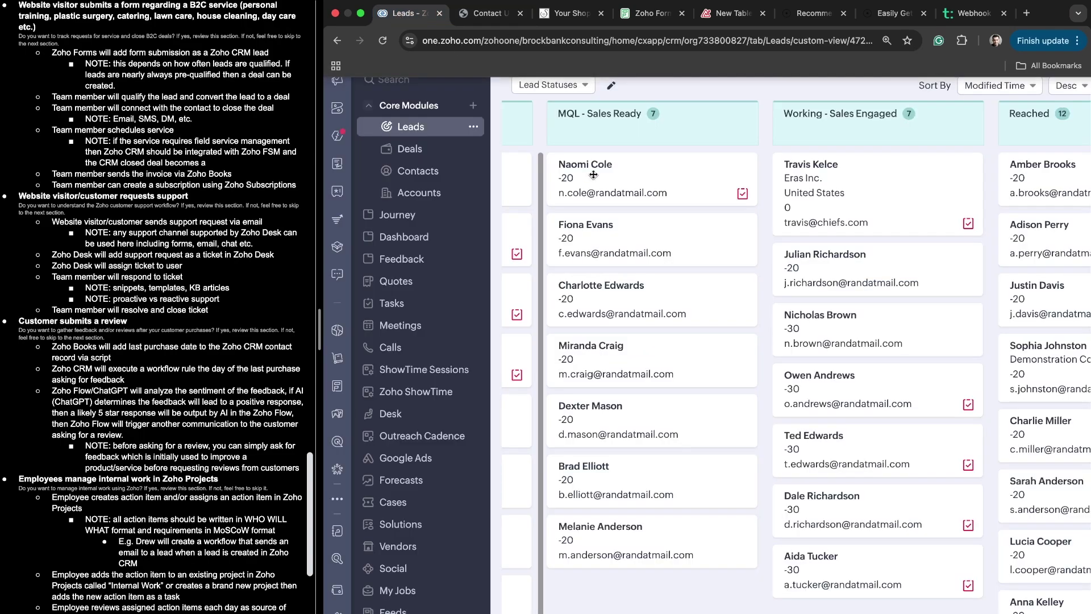
{"action": "left_click_drag", "start_coordinate": [585, 176], "coordinate": [633, 175]}
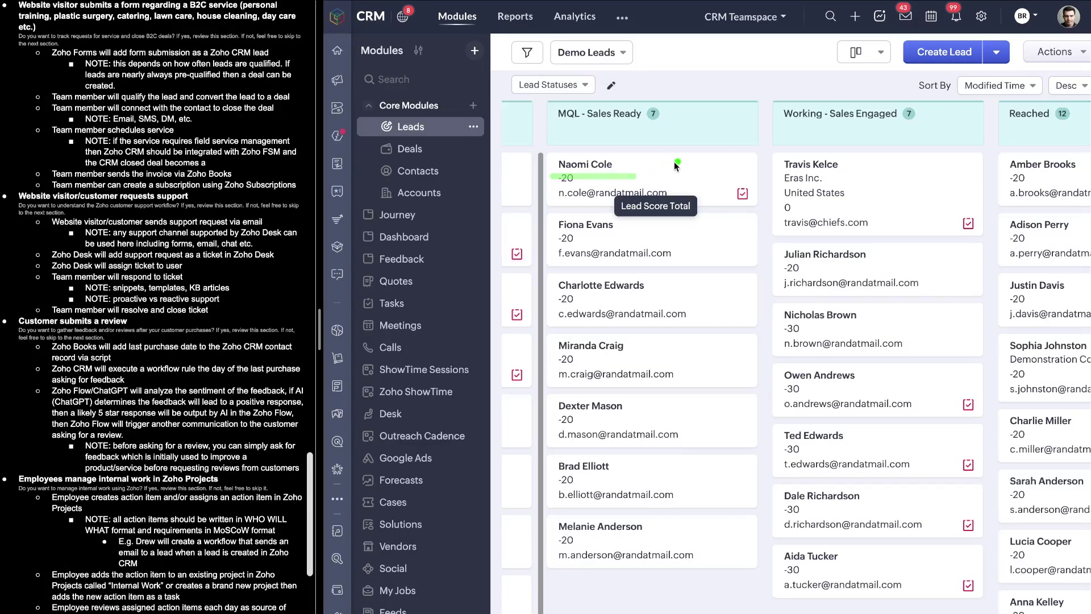
{"action": "mouse_move", "coordinate": [722, 147]}
{"action": "left_mouse_down"}
{"action": "mouse_move", "coordinate": [567, 218]}
{"action": "mouse_move", "coordinate": [659, 171]}
{"action": "left_mouse_up"}
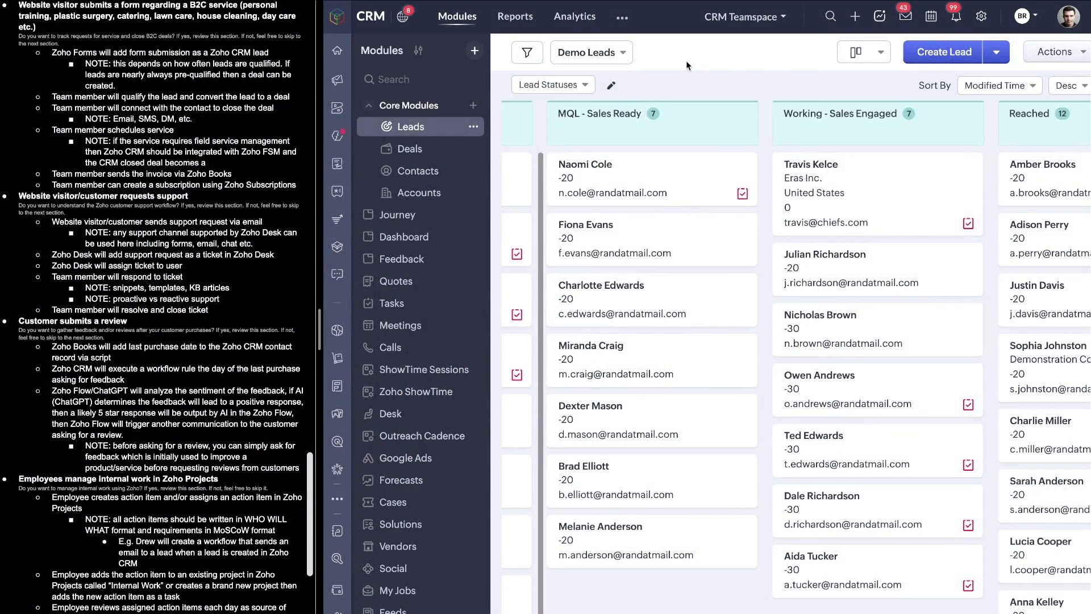
- Find Cadences in the CRM setup and open the Working Sales Engaged Leads cadence
{"action": "left_click", "coordinate": [983, 18]}
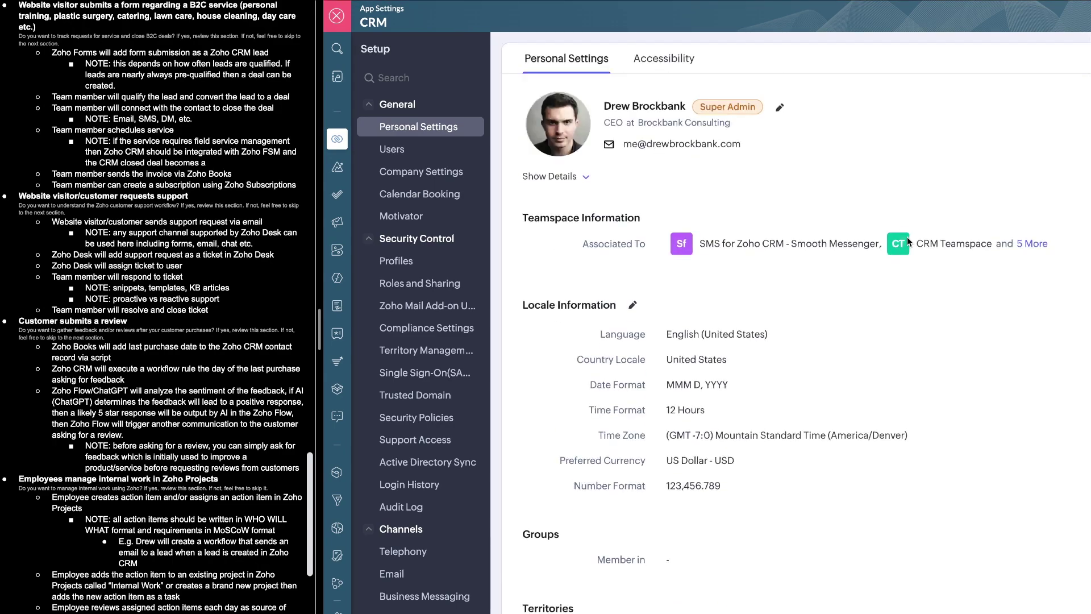
{"action": "left_click", "coordinate": [409, 78]}
{"action": "type", "text": "caden"}
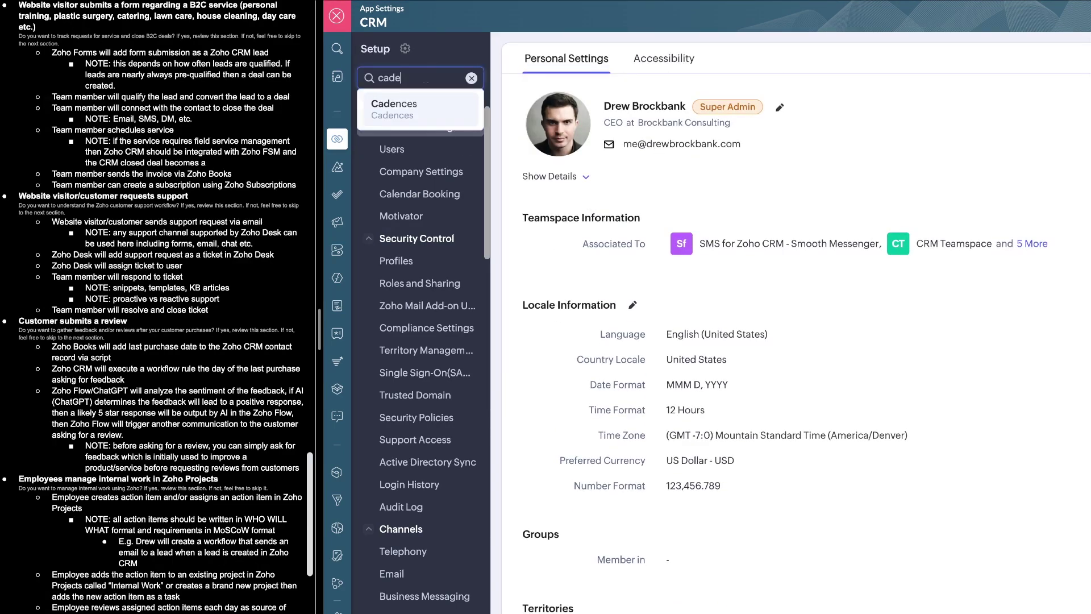
{"action": "left_click", "coordinate": [407, 108]}
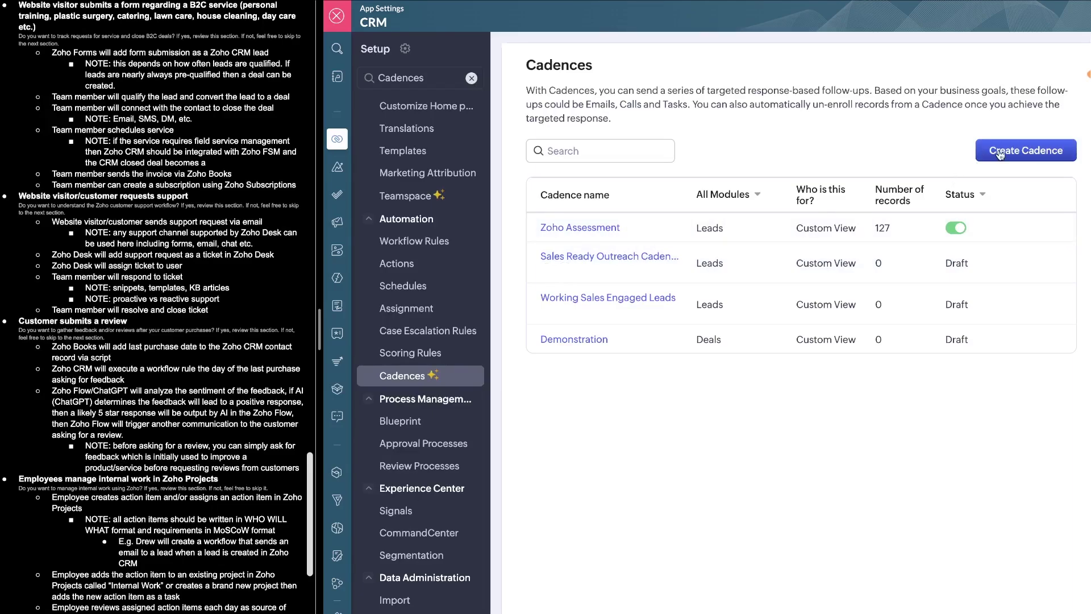
{"action": "left_click", "coordinate": [609, 297]}
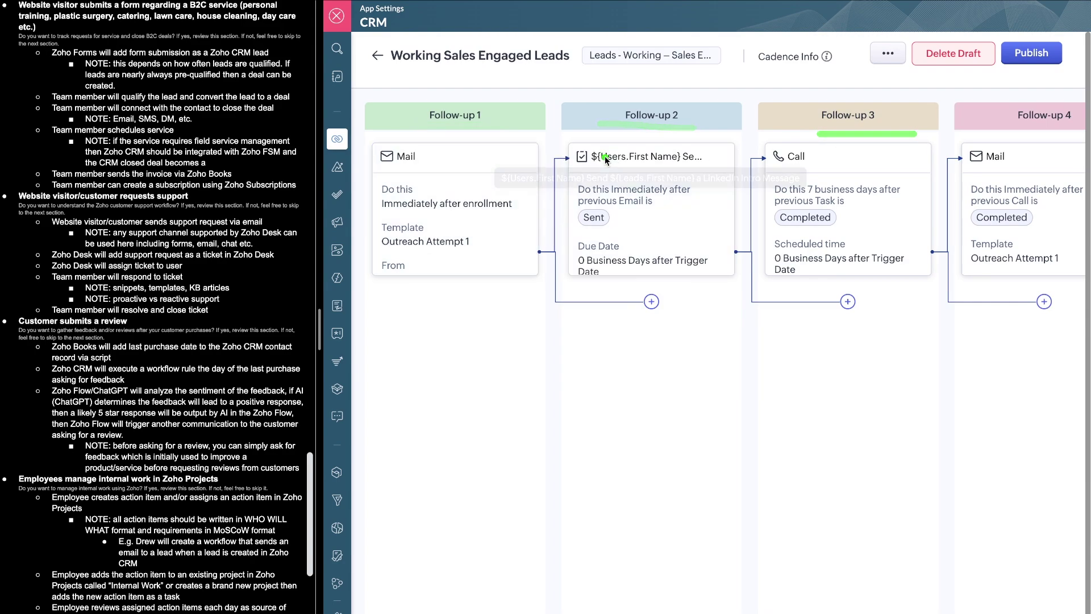
- Mark the mail, task and call follow-ups of the Working Sales Engaged Leads cadence in sequence
{"action": "left_click_drag", "start_coordinate": [723, 139], "coordinate": [717, 136]}
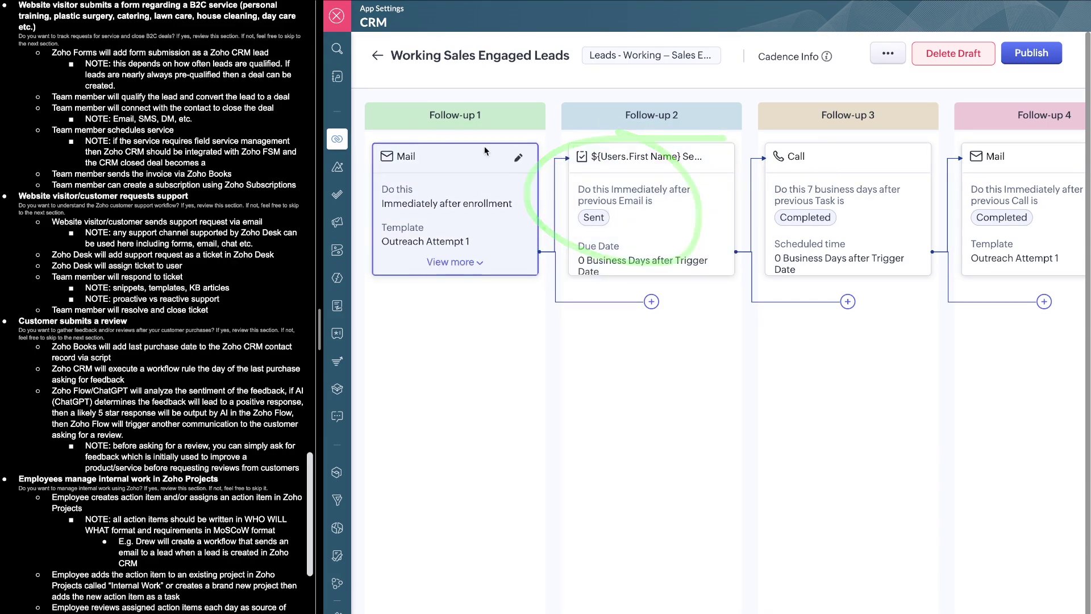
{"action": "left_click_drag", "start_coordinate": [542, 123], "coordinate": [432, 122]}
{"action": "mouse_move", "coordinate": [705, 139]}
{"action": "left_mouse_down"}
{"action": "mouse_move", "coordinate": [654, 136]}
{"action": "mouse_move", "coordinate": [640, 123]}
{"action": "left_mouse_up"}
{"action": "mouse_move", "coordinate": [918, 141]}
{"action": "left_mouse_down"}
{"action": "mouse_move", "coordinate": [760, 147]}
{"action": "mouse_move", "coordinate": [826, 83]}
{"action": "left_mouse_up"}
{"action": "scroll", "coordinate": [764, 203], "scroll_direction": "right", "scroll_amount": 5}
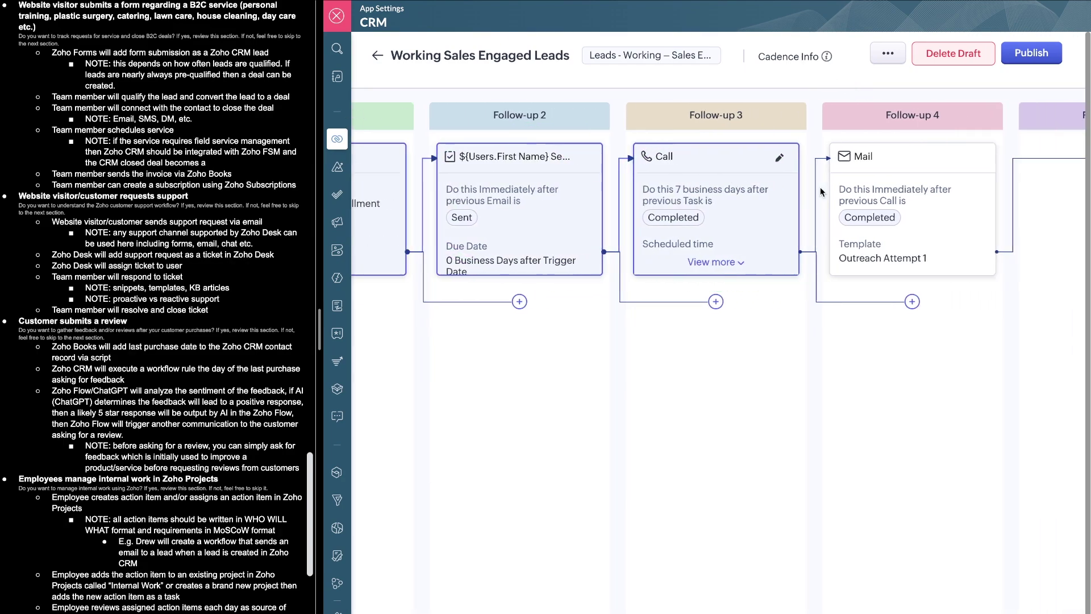
- Underline the title of the Follow-up 2 task, and close the cadence and the CRM setup
{"action": "scroll", "coordinate": [764, 203], "scroll_direction": "left", "scroll_amount": 5}
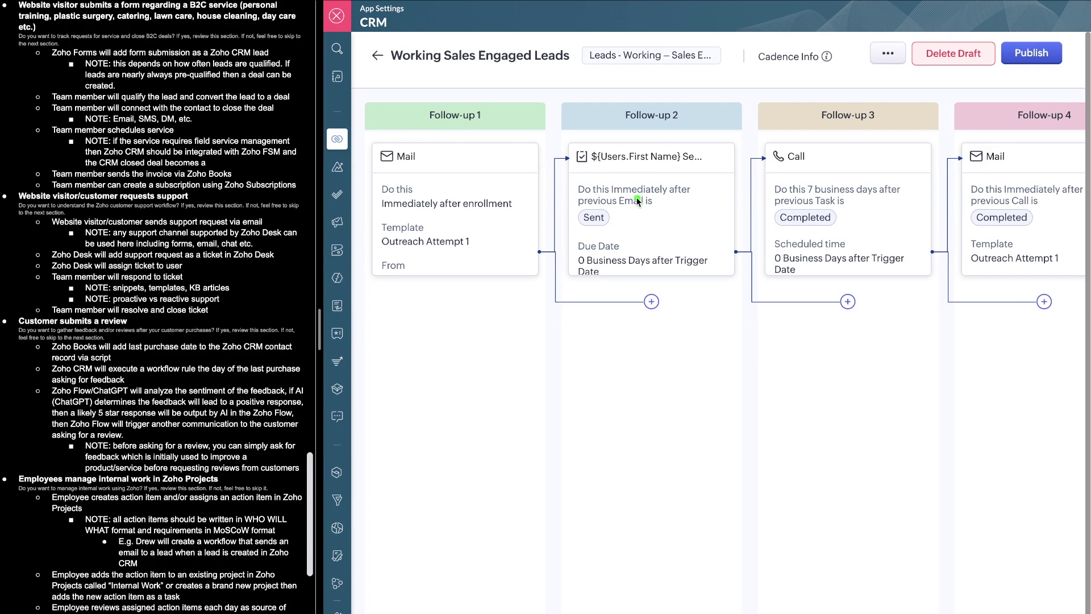
{"action": "left_click", "coordinate": [617, 263]}
{"action": "left_click_drag", "start_coordinate": [574, 168], "coordinate": [713, 170]}
{"action": "left_click", "coordinate": [376, 56]}
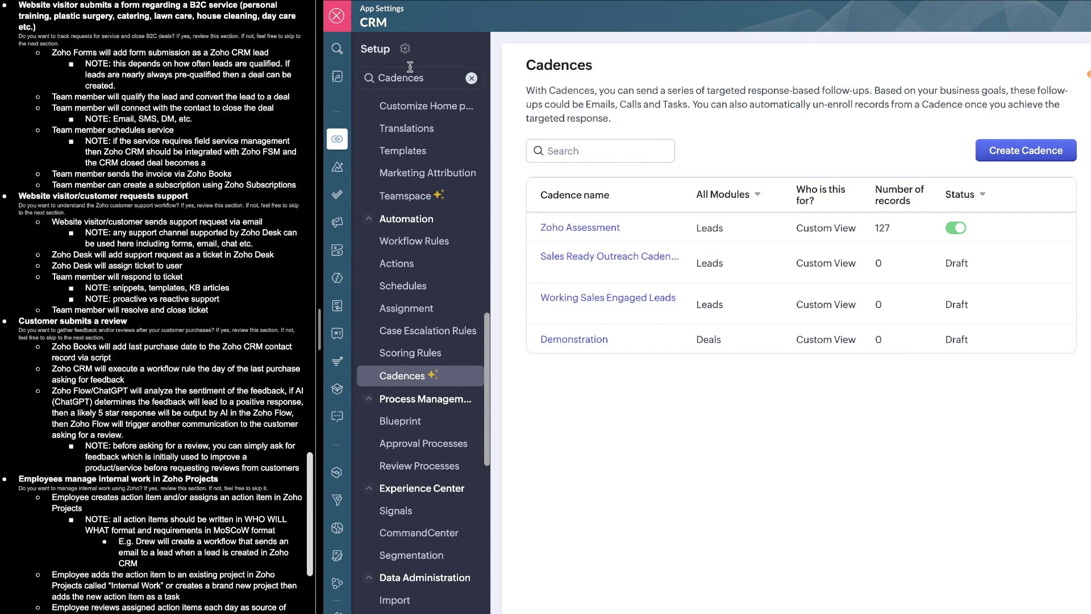
{"action": "left_click", "coordinate": [337, 15]}
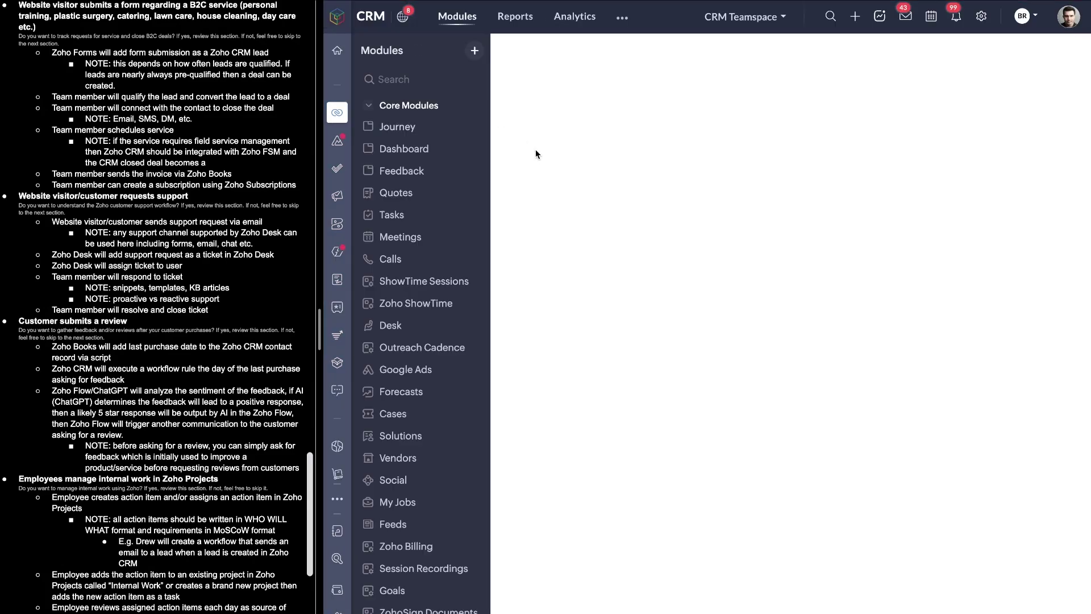
- Underline the outline's line on connecting with the contact and its channel note, and circle the first MQL - Sales Ready lead
{"action": "scroll", "coordinate": [655, 276], "scroll_direction": "right", "scroll_amount": 1}
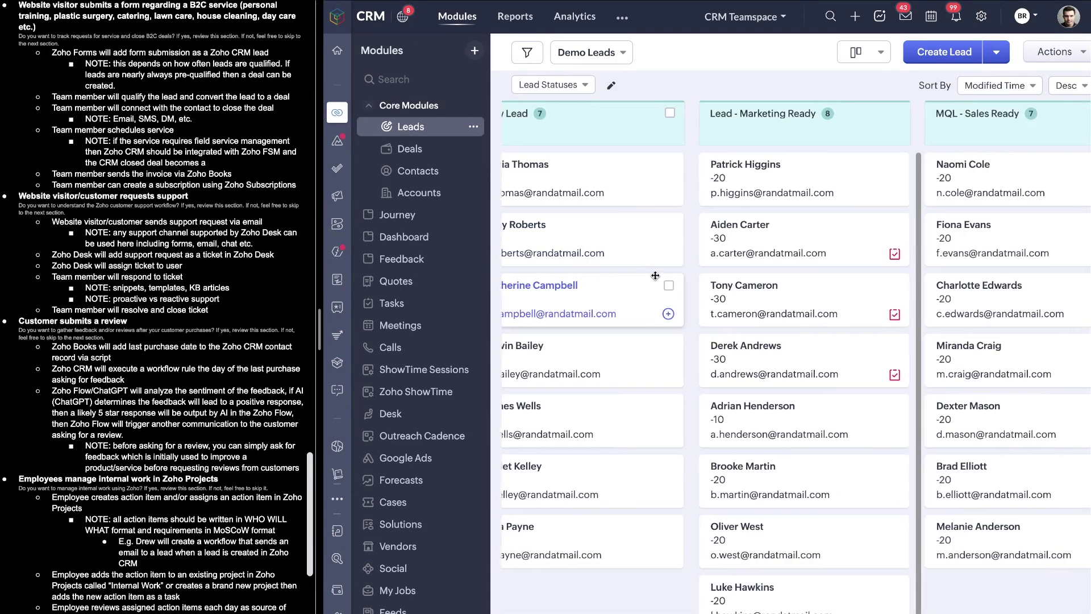
{"action": "scroll", "coordinate": [655, 278], "scroll_direction": "right", "scroll_amount": 3}
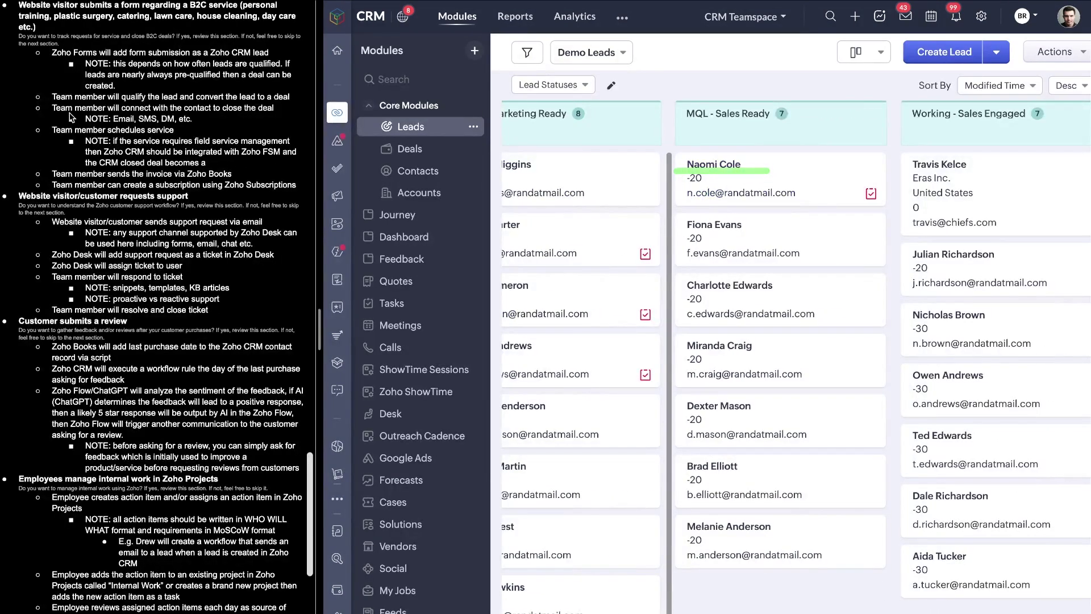
{"action": "left_click_drag", "start_coordinate": [135, 118], "coordinate": [293, 115]}
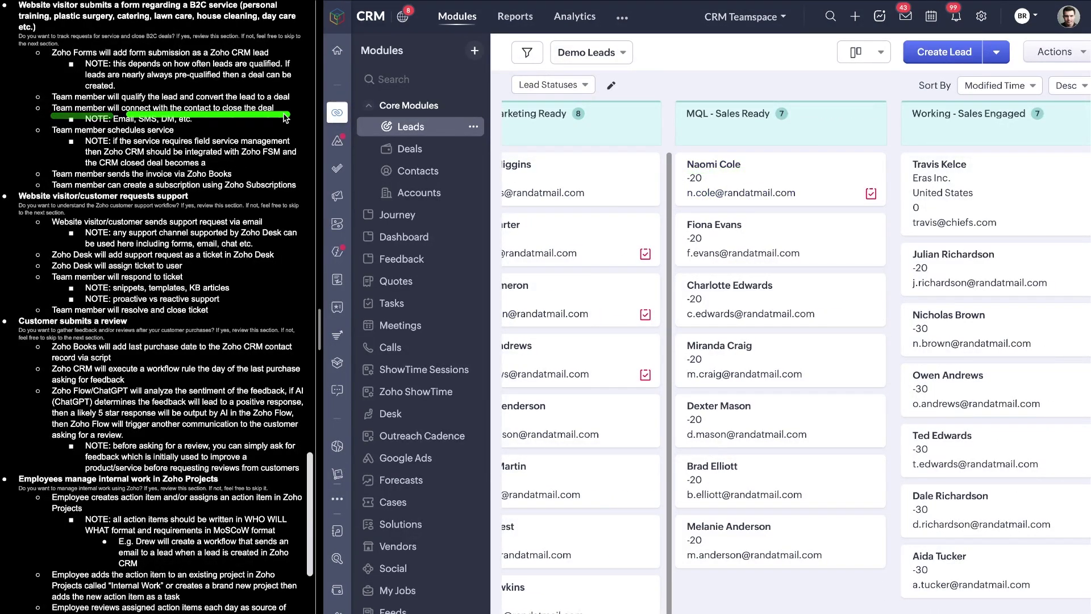
{"action": "left_click_drag", "start_coordinate": [115, 125], "coordinate": [205, 126]}
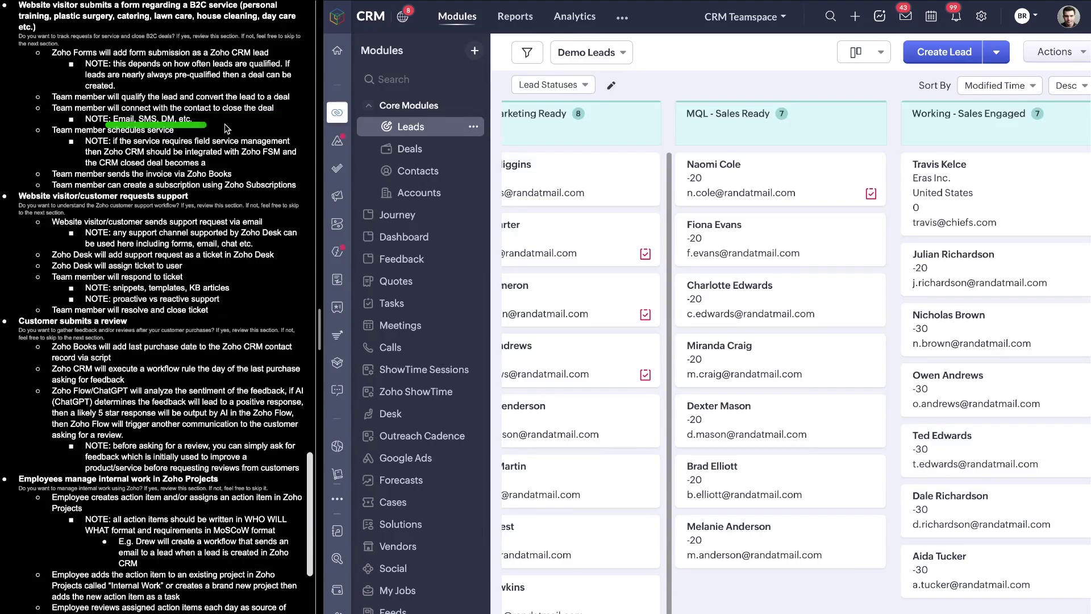
{"action": "left_click_drag", "start_coordinate": [816, 158], "coordinate": [754, 161]}
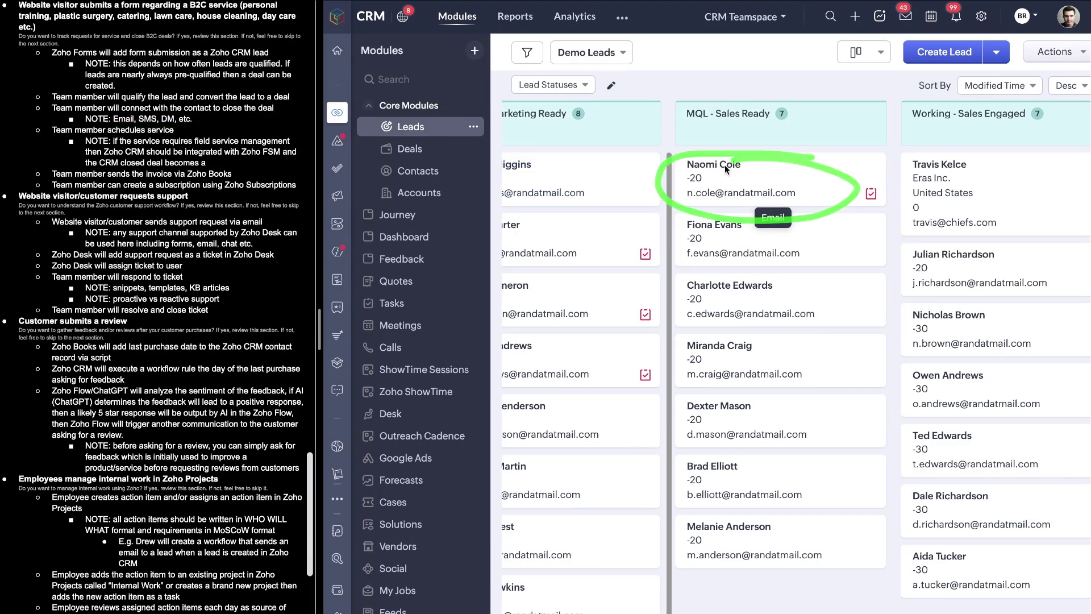
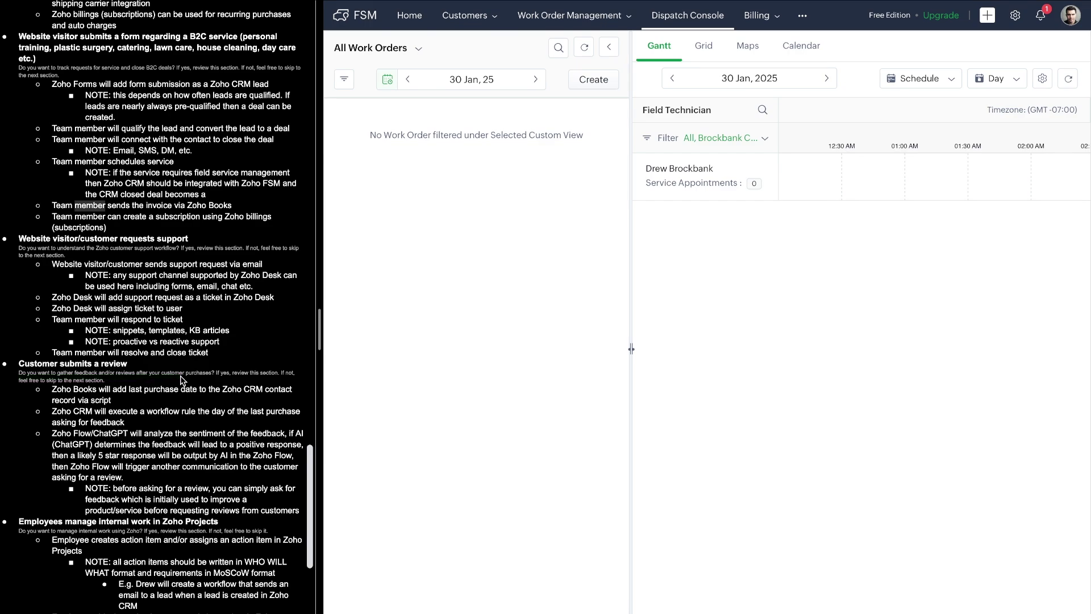
- Underline the outline's support request heading and circle the items in the Salt Marketplace shopping cart
{"action": "mouse_move", "coordinate": [310, 140]}
{"action": "left_mouse_down"}
{"action": "mouse_move", "coordinate": [5, 545]}
{"action": "mouse_move", "coordinate": [213, 139]}
{"action": "mouse_move", "coordinate": [210, 223]}
{"action": "mouse_move", "coordinate": [692, 227]}
{"action": "left_mouse_up"}
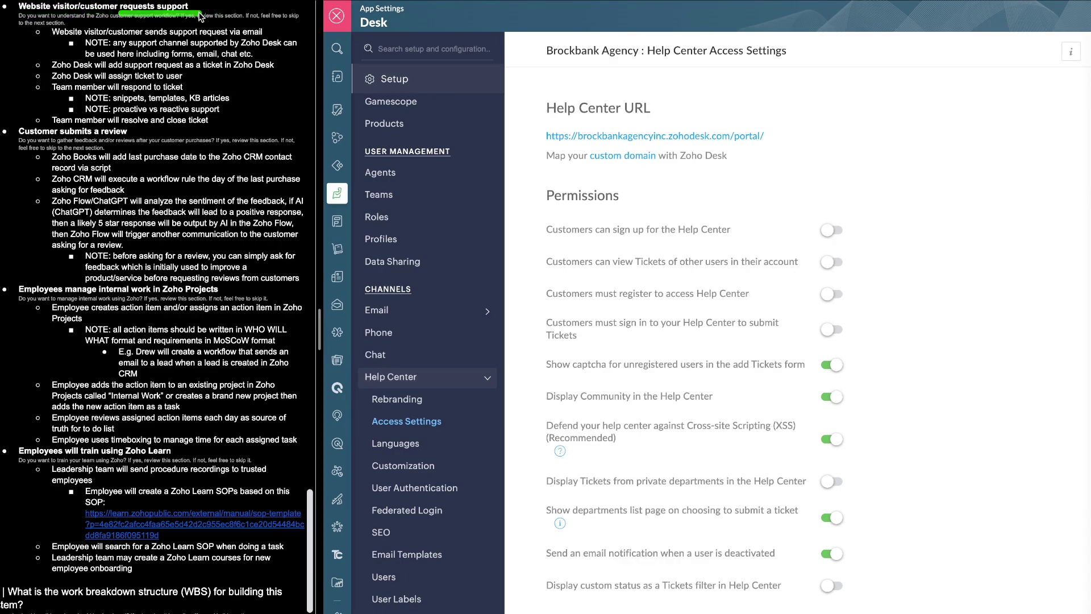
{"action": "left_click", "coordinate": [492, 14]}
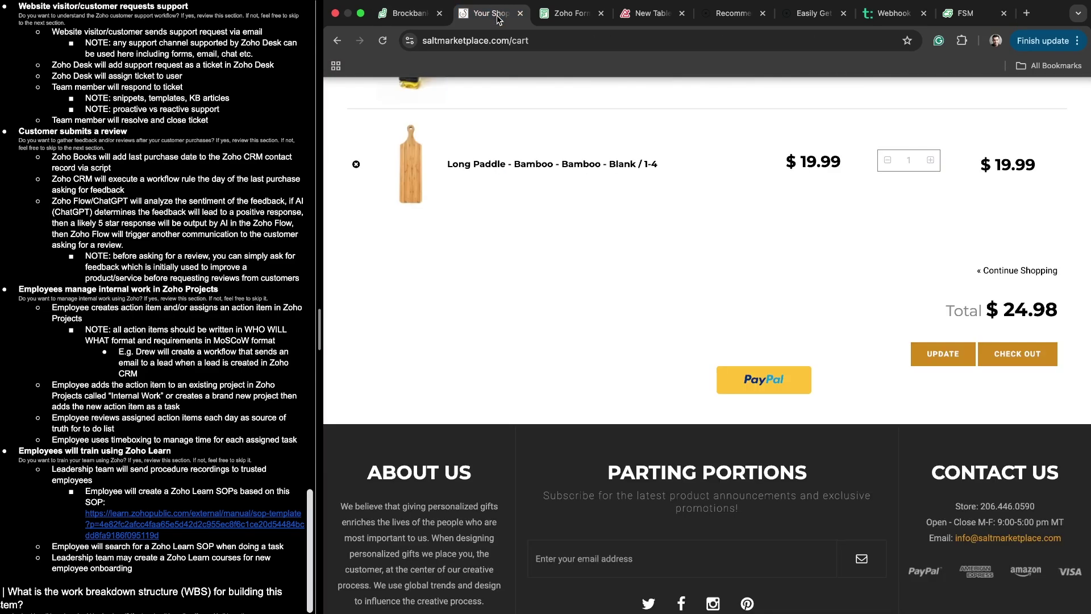
{"action": "scroll", "coordinate": [814, 264], "scroll_direction": "up", "scroll_amount": 5}
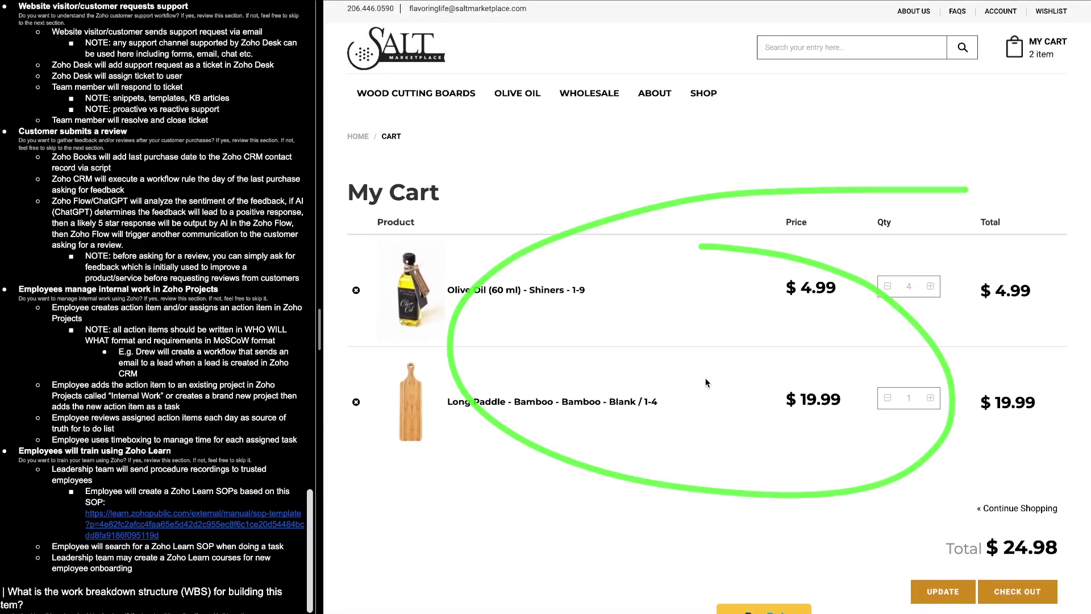
{"action": "scroll", "coordinate": [733, 392], "scroll_direction": "down", "scroll_amount": 4}
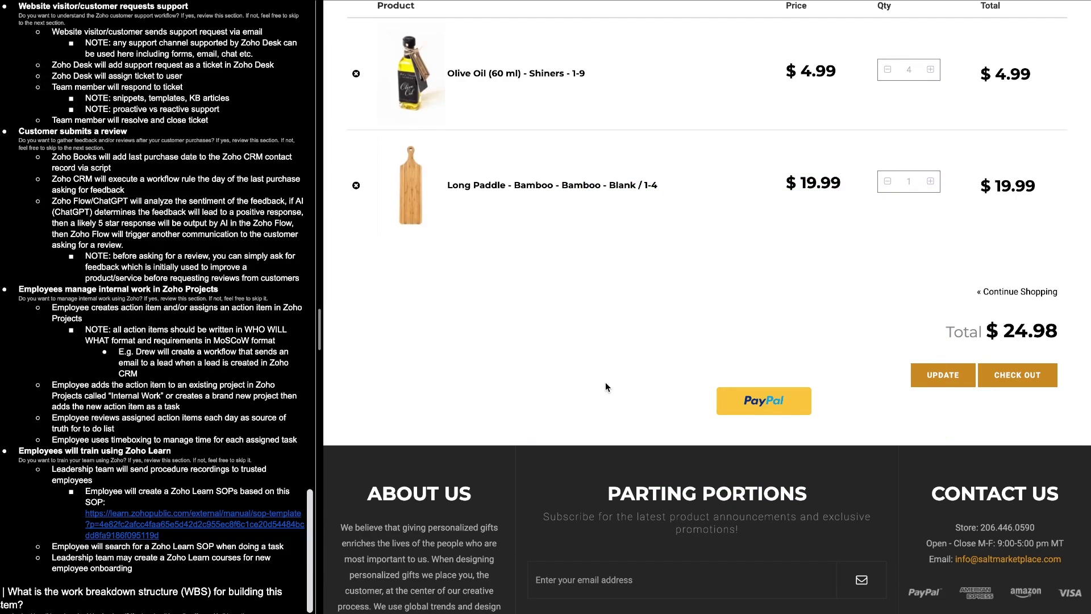
{"action": "scroll", "coordinate": [867, 436], "scroll_direction": "up", "scroll_amount": 1}
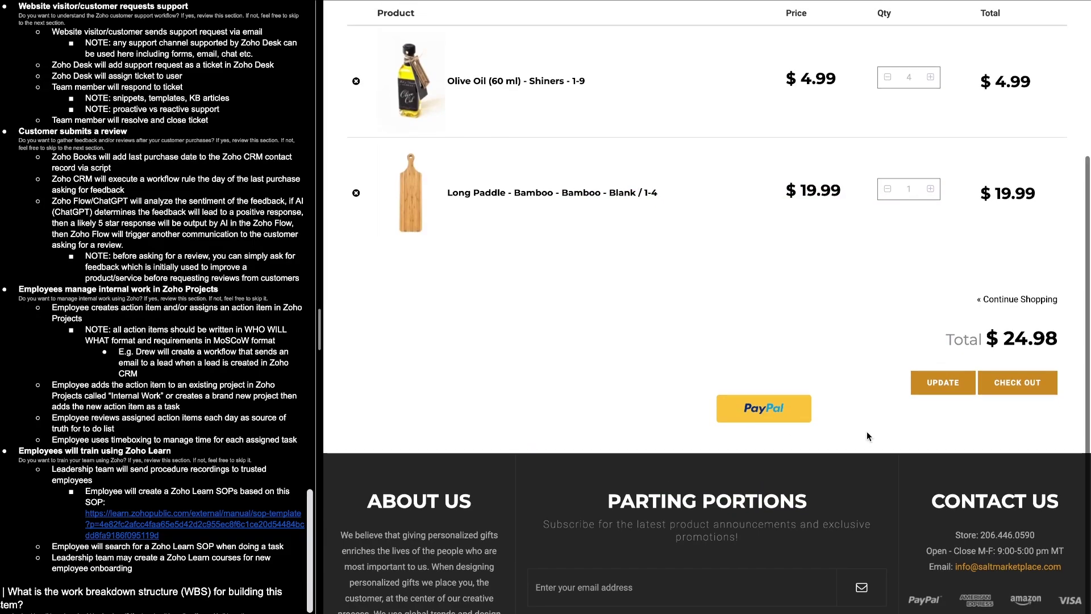
- Underline the store's contact email in the Salt Marketplace footer and circle the area around the contact section
{"action": "scroll", "coordinate": [867, 433], "scroll_direction": "down", "scroll_amount": 1}
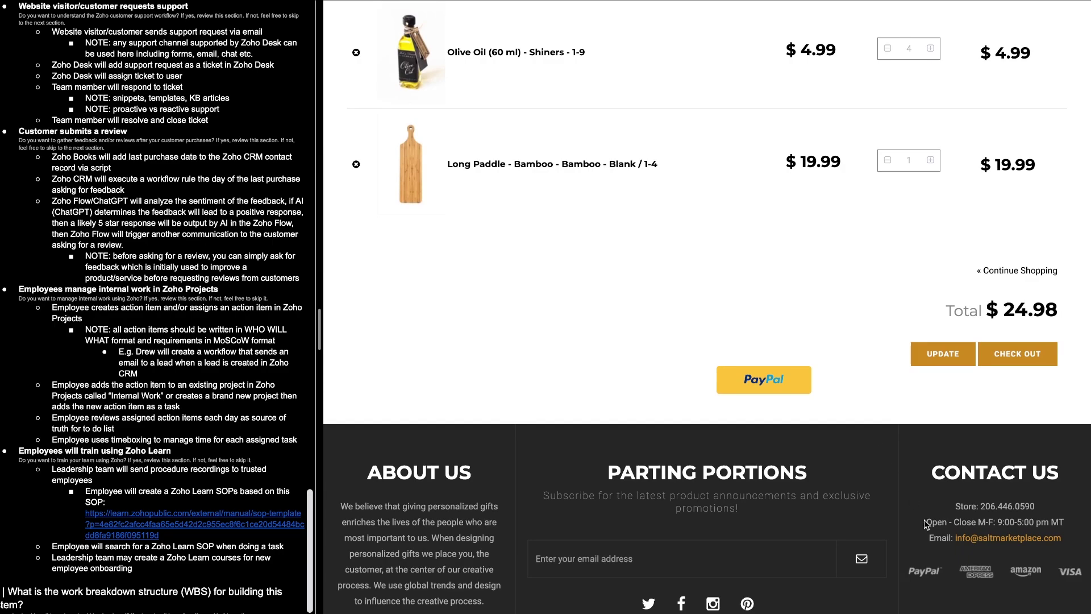
{"action": "left_click_drag", "start_coordinate": [928, 548], "coordinate": [1016, 547]}
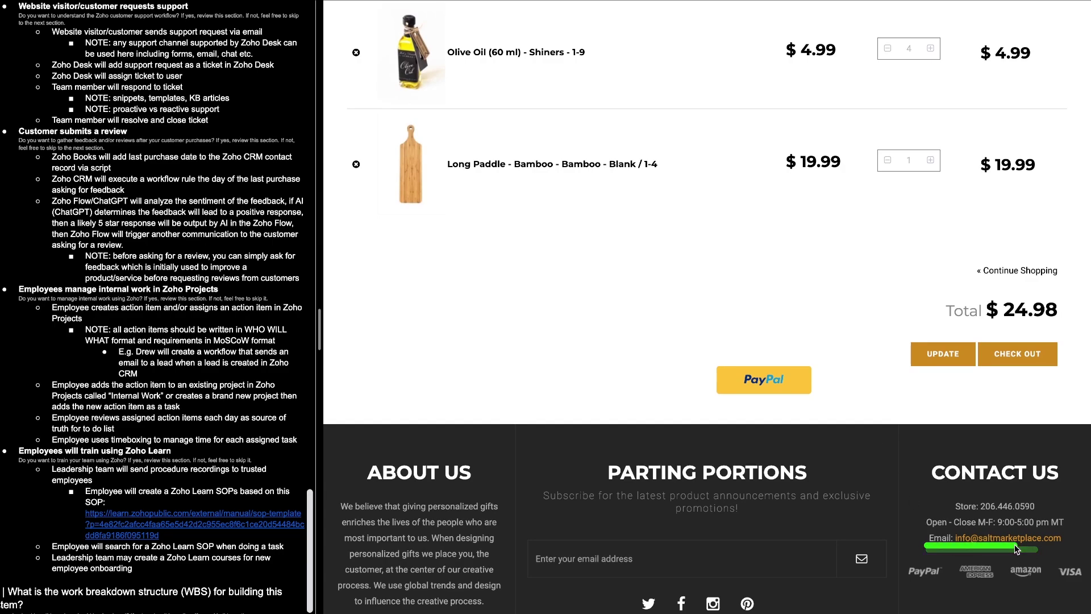
{"action": "left_click_drag", "start_coordinate": [931, 547], "coordinate": [1013, 548]}
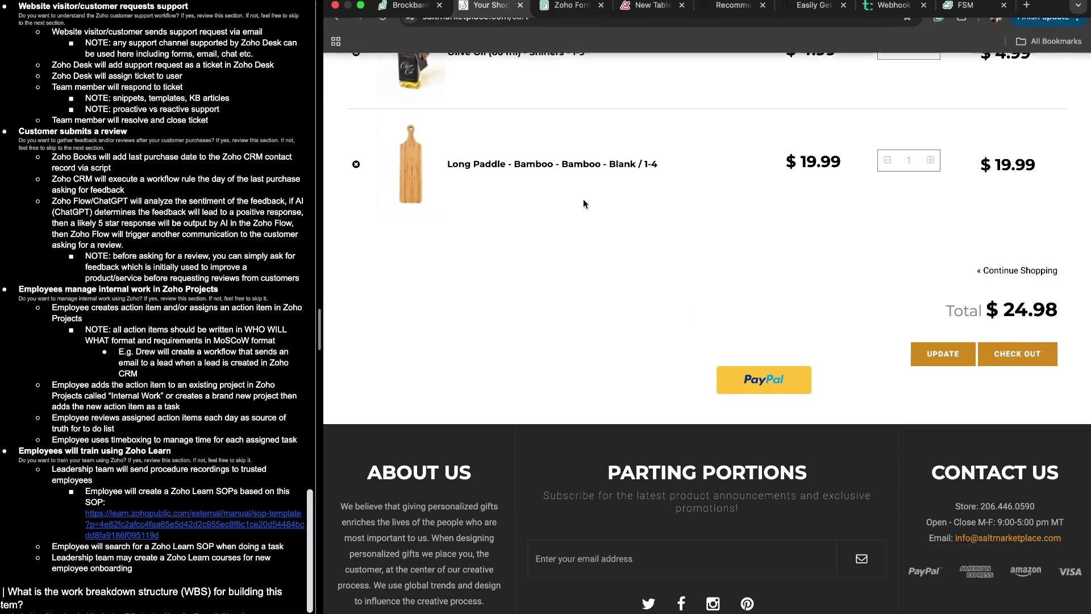
{"action": "mouse_move", "coordinate": [1058, 471]}
{"action": "left_mouse_down"}
{"action": "mouse_move", "coordinate": [1023, 608]}
{"action": "mouse_move", "coordinate": [919, 408]}
{"action": "left_mouse_up"}
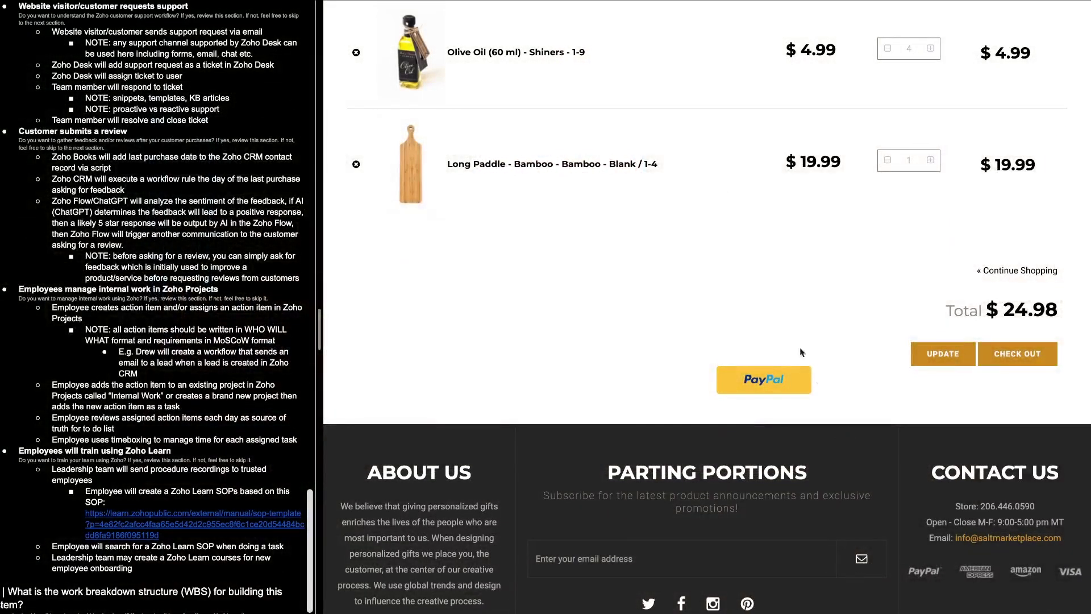
- Switch to Zoho Desk, close the Help Center access settings and open the setup overview
{"action": "mouse_move", "coordinate": [574, 1]}
{"action": "left_click", "coordinate": [408, 13]}
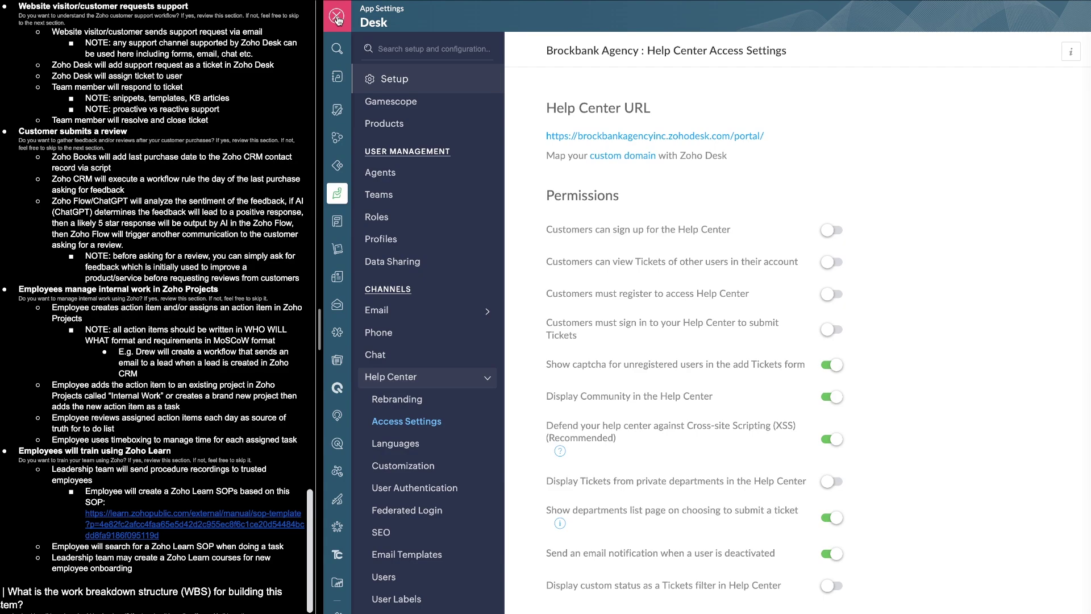
{"action": "left_click", "coordinate": [337, 17]}
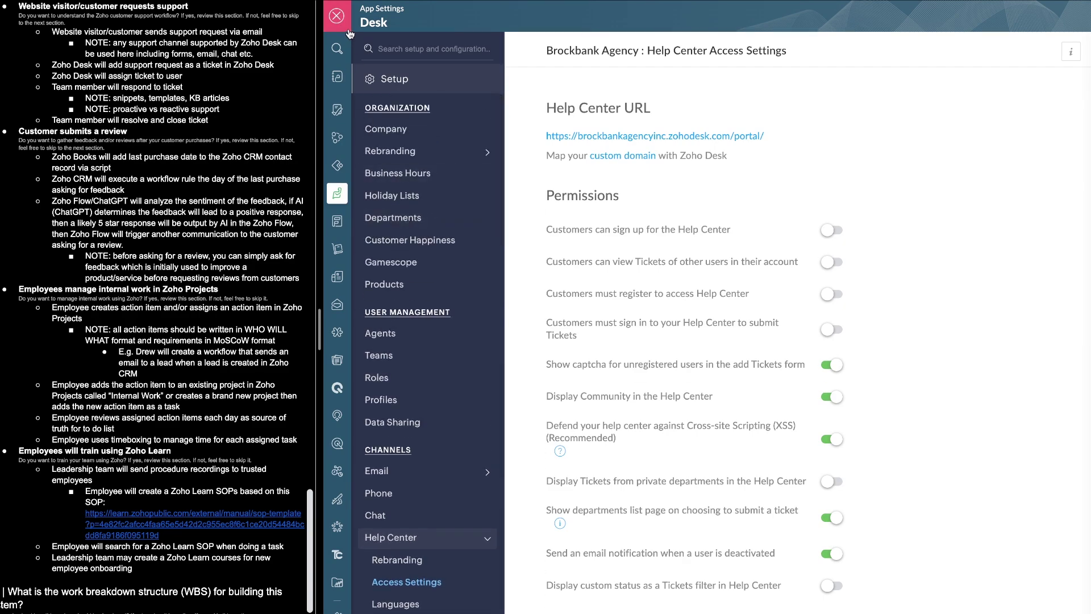
{"action": "left_click", "coordinate": [1041, 16]}
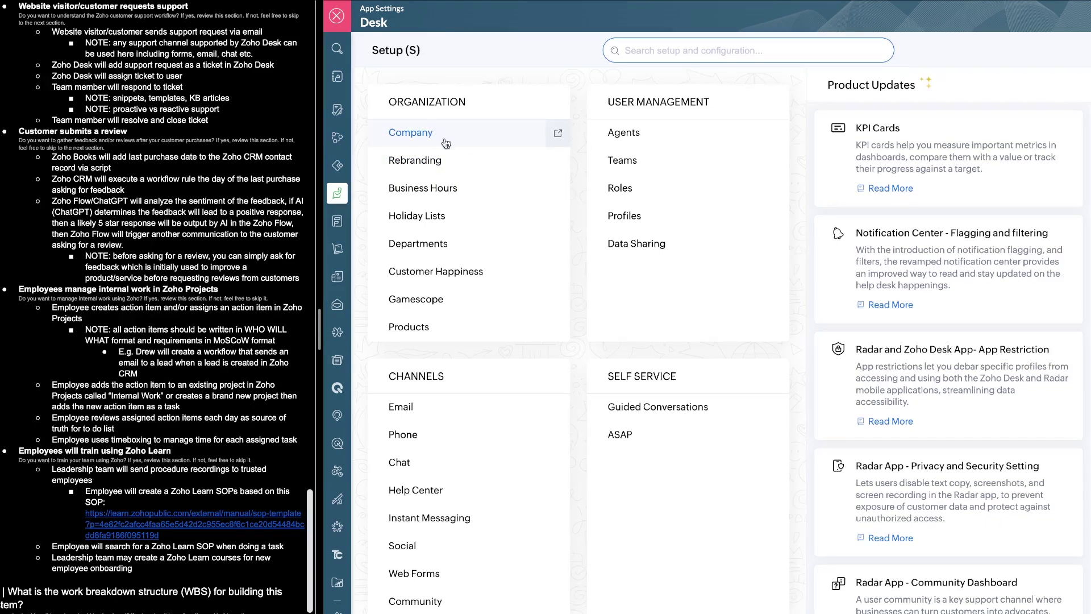
- Underline the Phone, Chat, Help Center, Instant Messaging and Email entries among the support channels
{"action": "scroll", "coordinate": [443, 329], "scroll_direction": "down", "scroll_amount": 1}
{"action": "scroll", "coordinate": [444, 328], "scroll_direction": "down", "scroll_amount": 2}
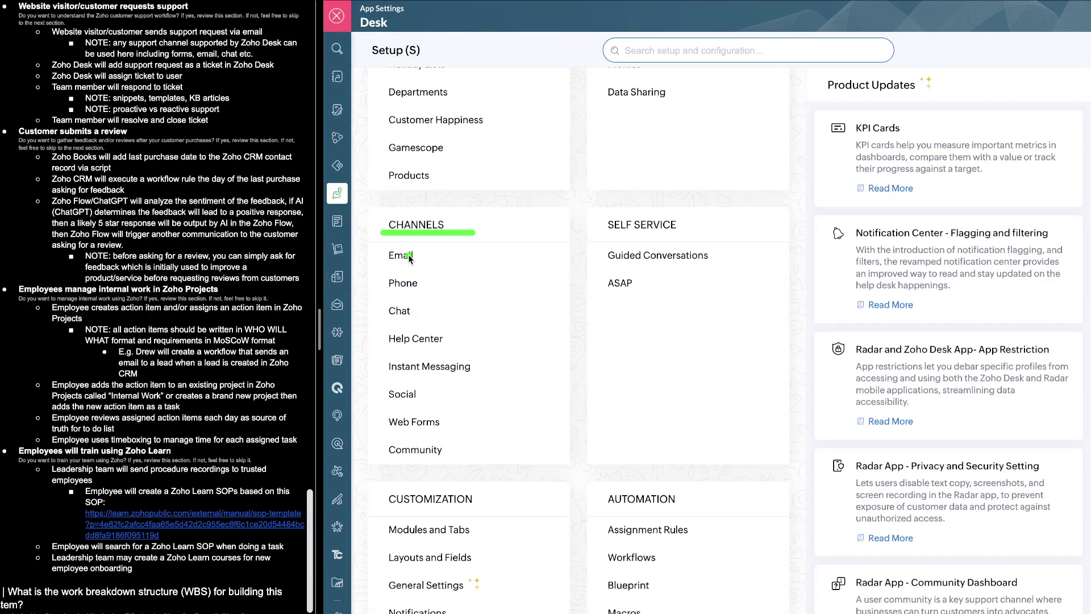
{"action": "left_click_drag", "start_coordinate": [370, 289], "coordinate": [449, 291]}
{"action": "left_click_drag", "start_coordinate": [369, 330], "coordinate": [430, 330]}
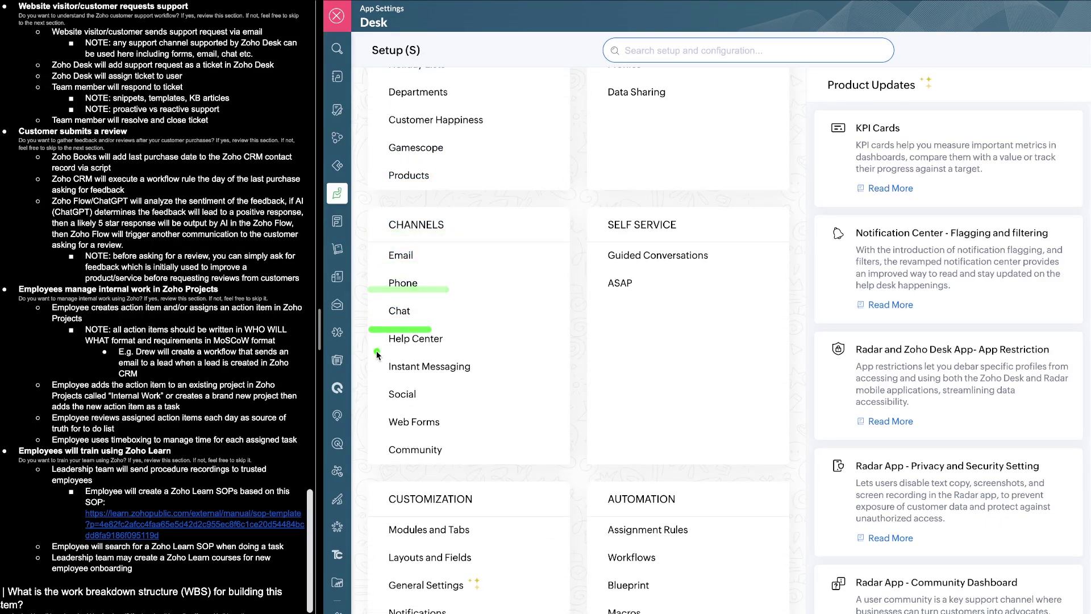
{"action": "left_click_drag", "start_coordinate": [373, 352], "coordinate": [453, 353]}
{"action": "left_click_drag", "start_coordinate": [387, 387], "coordinate": [449, 387]}
{"action": "left_click_drag", "start_coordinate": [377, 267], "coordinate": [463, 267]}
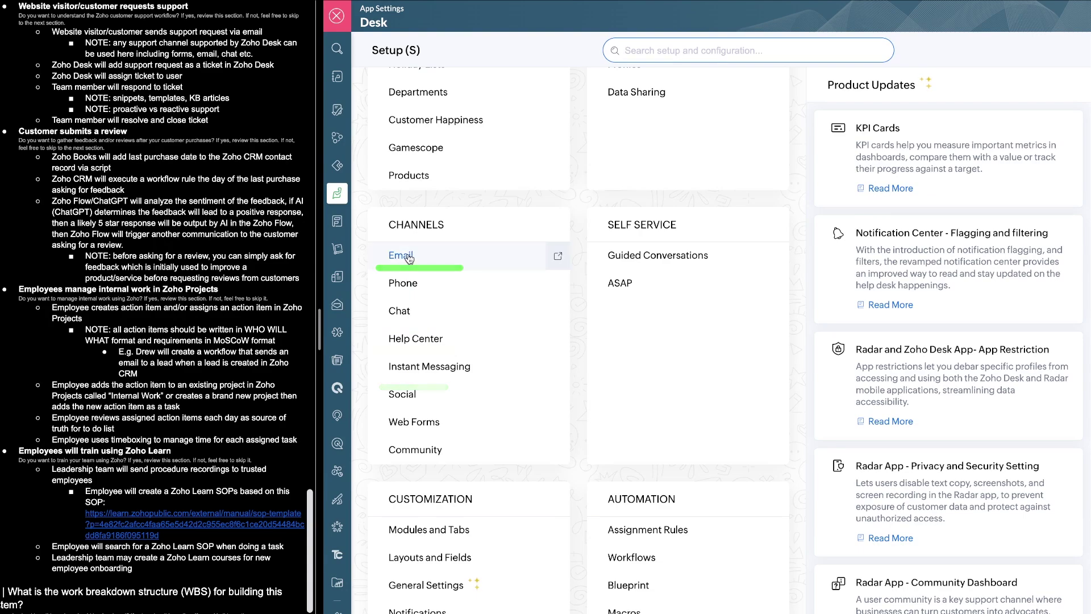
- Open the Email channel settings and underline the support address, plus the contact email on the Salt Marketplace cart page
{"action": "left_click", "coordinate": [402, 256]}
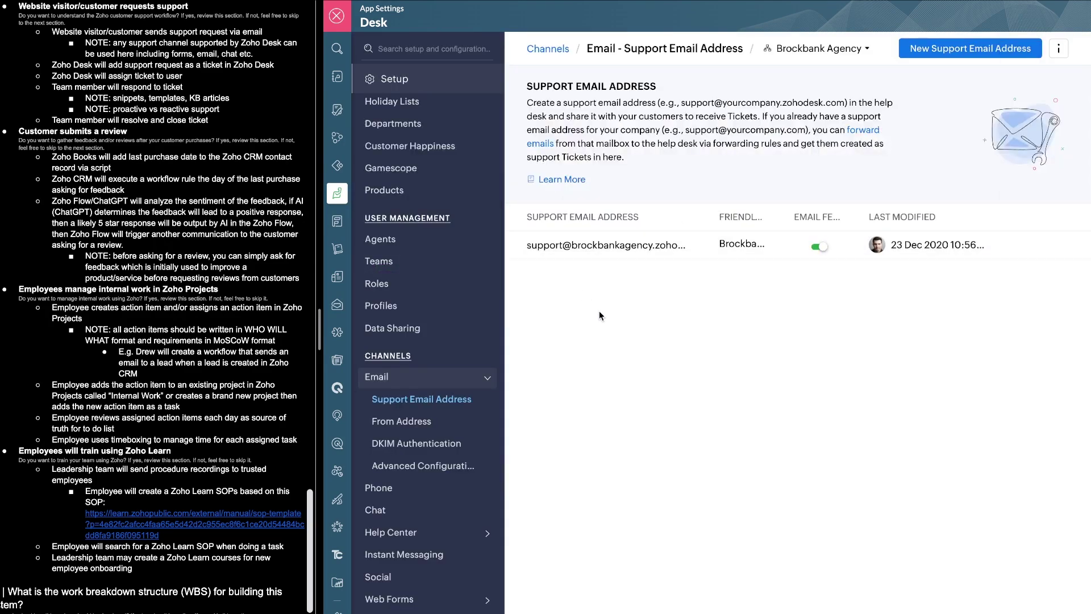
{"action": "left_click_drag", "start_coordinate": [518, 255], "coordinate": [698, 253]}
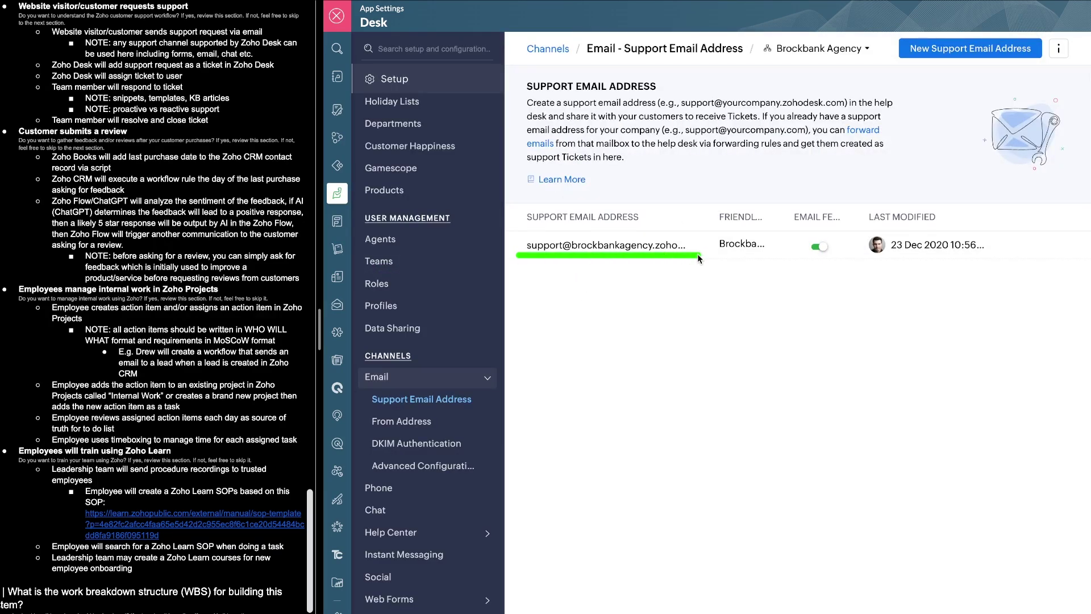
{"action": "left_click", "coordinate": [492, 24]}
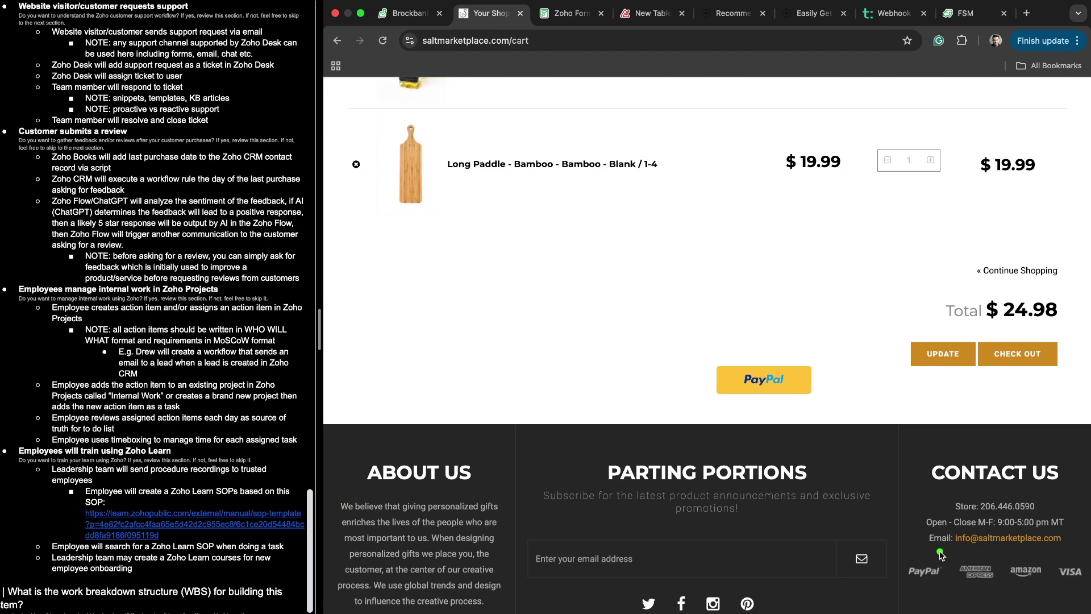
{"action": "left_click_drag", "start_coordinate": [923, 551], "coordinate": [1084, 554]}
- Return to Zoho Desk, circle the Email channel settings and leave the setup for the ticket list
{"action": "left_click", "coordinate": [408, 13]}
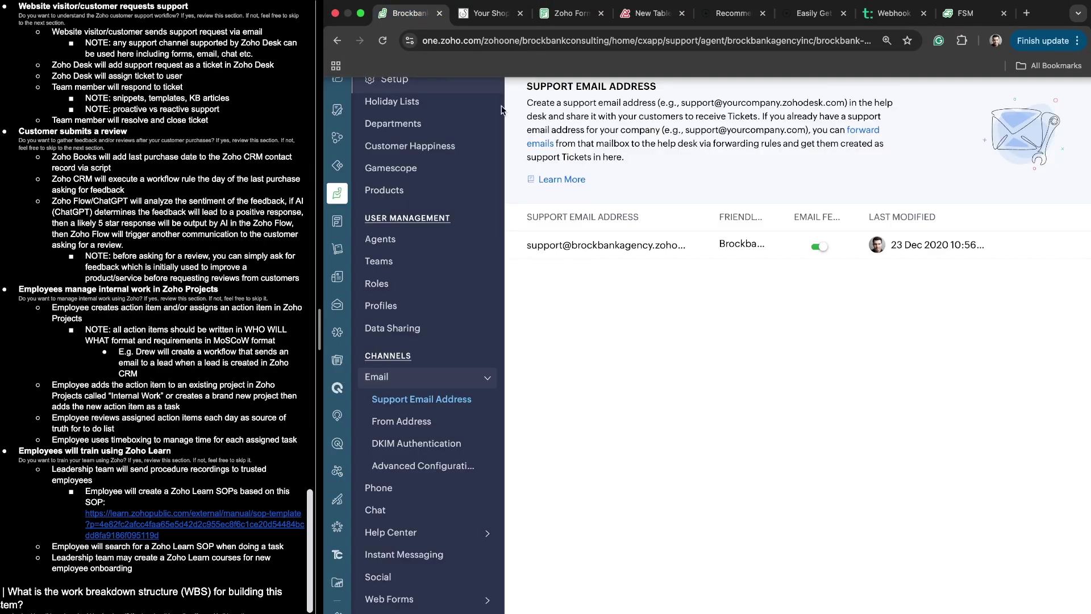
{"action": "mouse_move", "coordinate": [779, 361]}
{"action": "left_mouse_down"}
{"action": "mouse_move", "coordinate": [682, 158]}
{"action": "mouse_move", "coordinate": [431, 316]}
{"action": "mouse_move", "coordinate": [504, 458]}
{"action": "left_mouse_up"}
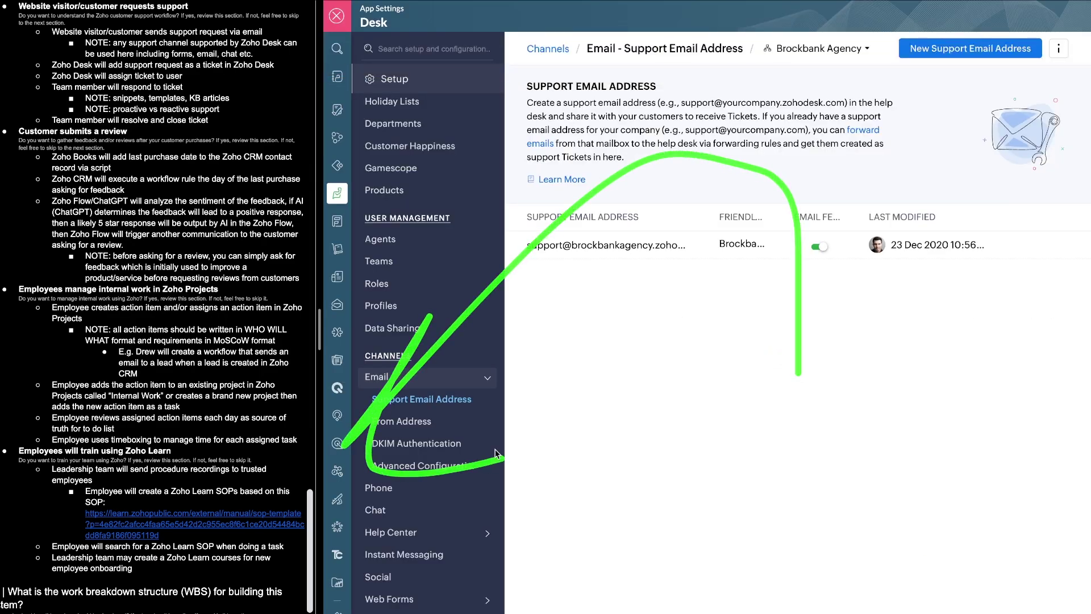
{"action": "left_click", "coordinate": [430, 18]}
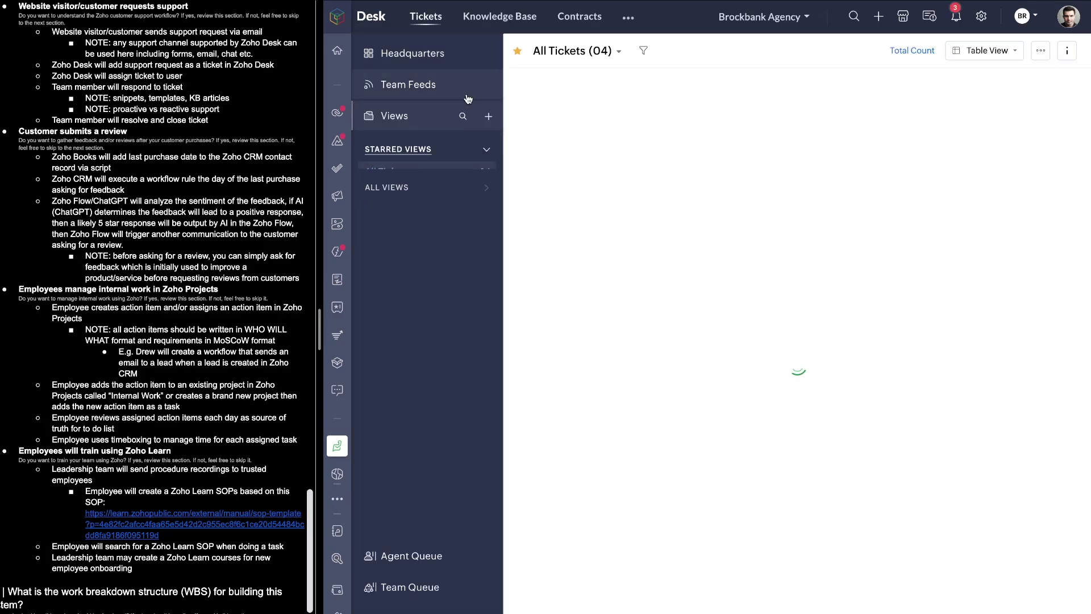
- Circle the upper part of the All Tickets list and underline tickets #132, #131, #130 and #129 one by one
{"action": "mouse_move", "coordinate": [830, 97]}
{"action": "left_mouse_down"}
{"action": "mouse_move", "coordinate": [671, 88]}
{"action": "mouse_move", "coordinate": [739, 327]}
{"action": "mouse_move", "coordinate": [679, 139]}
{"action": "left_mouse_up"}
{"action": "left_click_drag", "start_coordinate": [547, 123], "coordinate": [748, 123]}
{"action": "left_click_drag", "start_coordinate": [570, 154], "coordinate": [739, 162]}
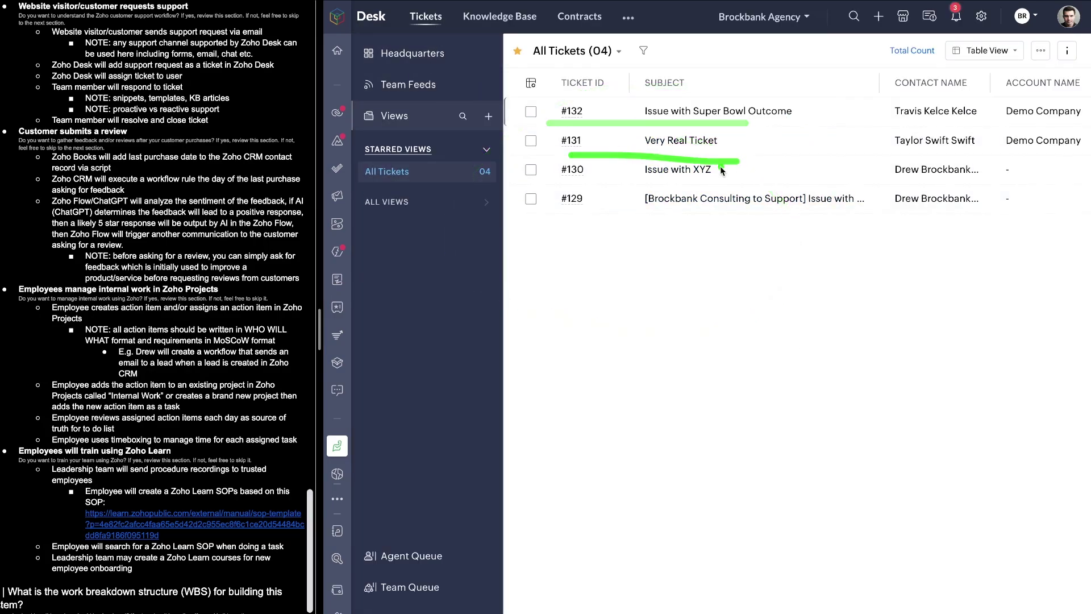
{"action": "left_click_drag", "start_coordinate": [583, 186], "coordinate": [707, 187]}
{"action": "left_click_drag", "start_coordinate": [567, 220], "coordinate": [799, 218]}
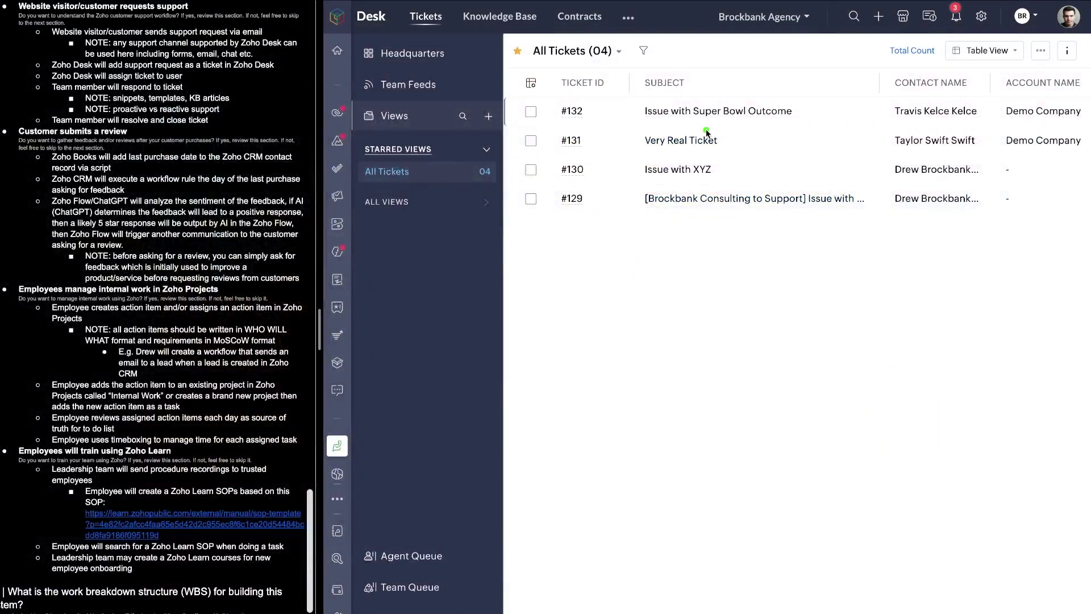
- Underline the subjects of tickets #132 and #131, and circle the subject of ticket #132
{"action": "left_click_drag", "start_coordinate": [632, 117], "coordinate": [813, 120]}
{"action": "left_click_drag", "start_coordinate": [610, 149], "coordinate": [888, 148]}
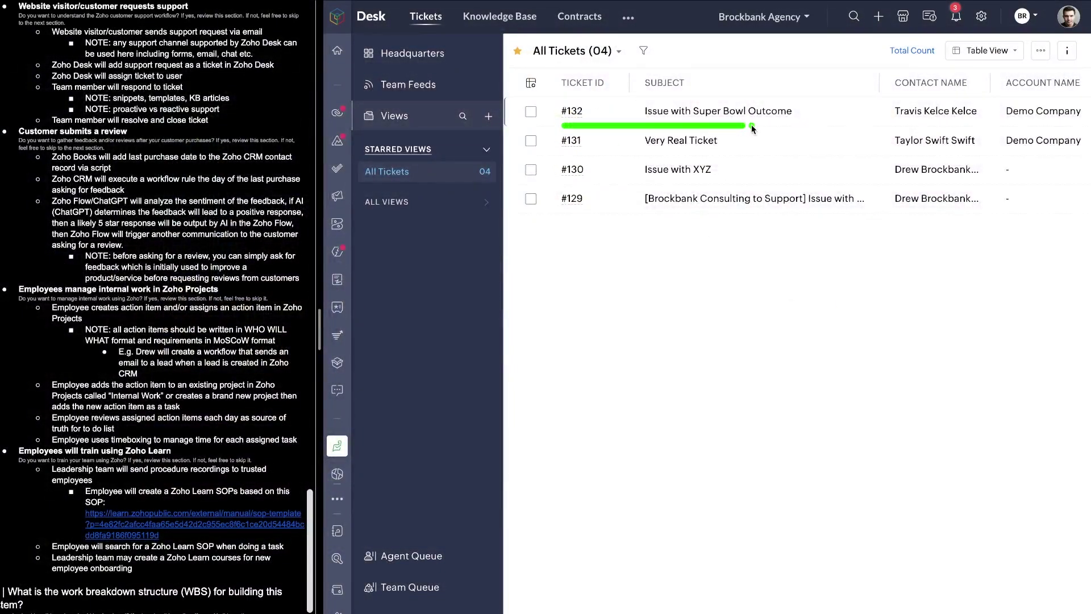
{"action": "mouse_move", "coordinate": [803, 89]}
{"action": "left_mouse_down"}
{"action": "mouse_move", "coordinate": [586, 99]}
{"action": "mouse_move", "coordinate": [667, 100]}
{"action": "left_mouse_up"}
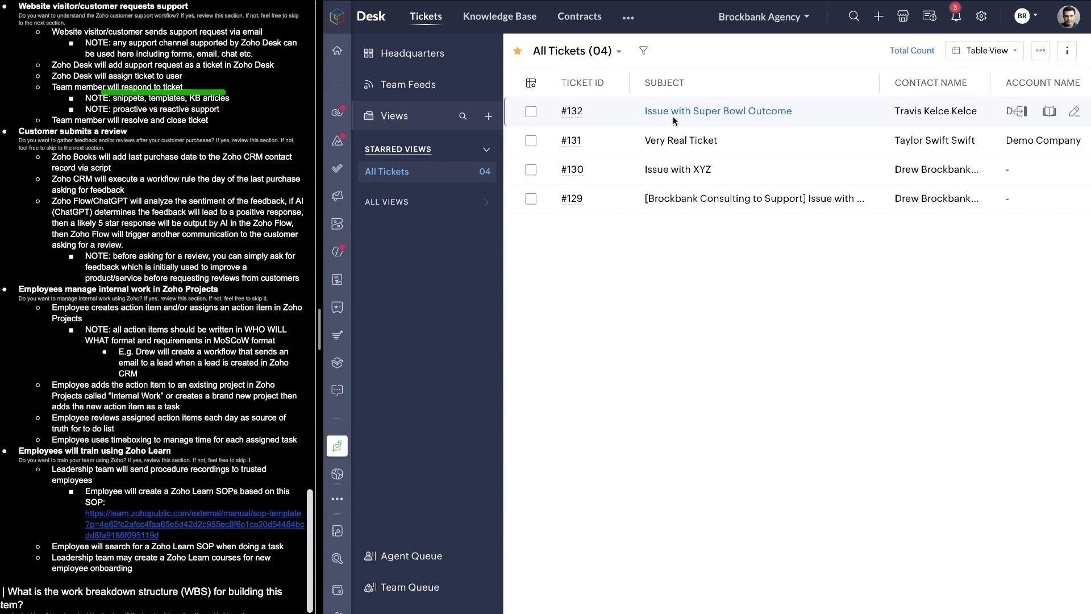
- Open the Issue with Super Bowl Outcome ticket and start a reply to all
{"action": "left_click", "coordinate": [718, 111]}
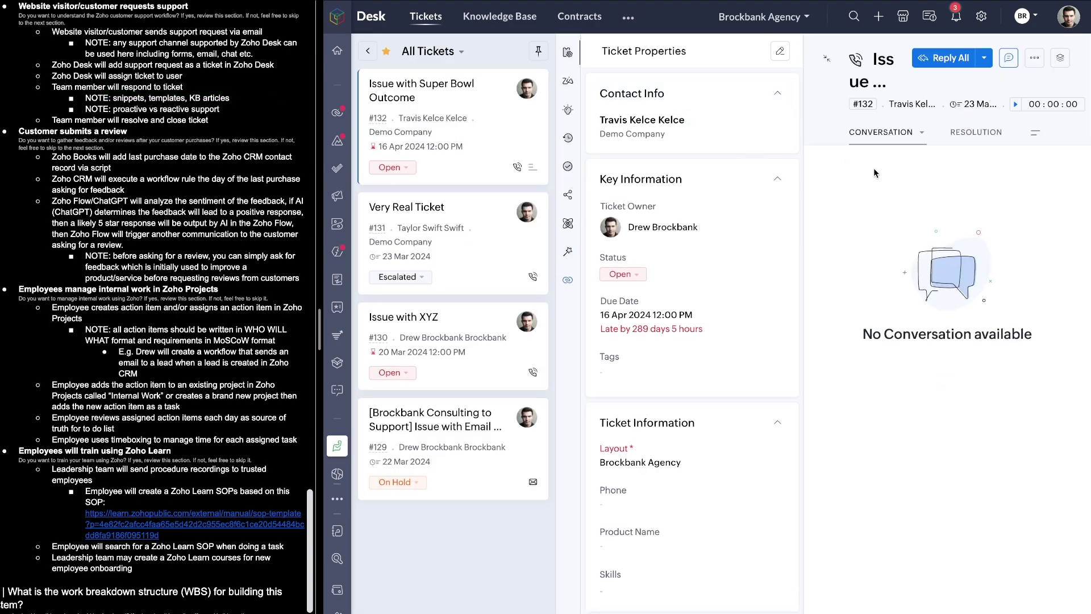
{"action": "left_click", "coordinate": [947, 57]}
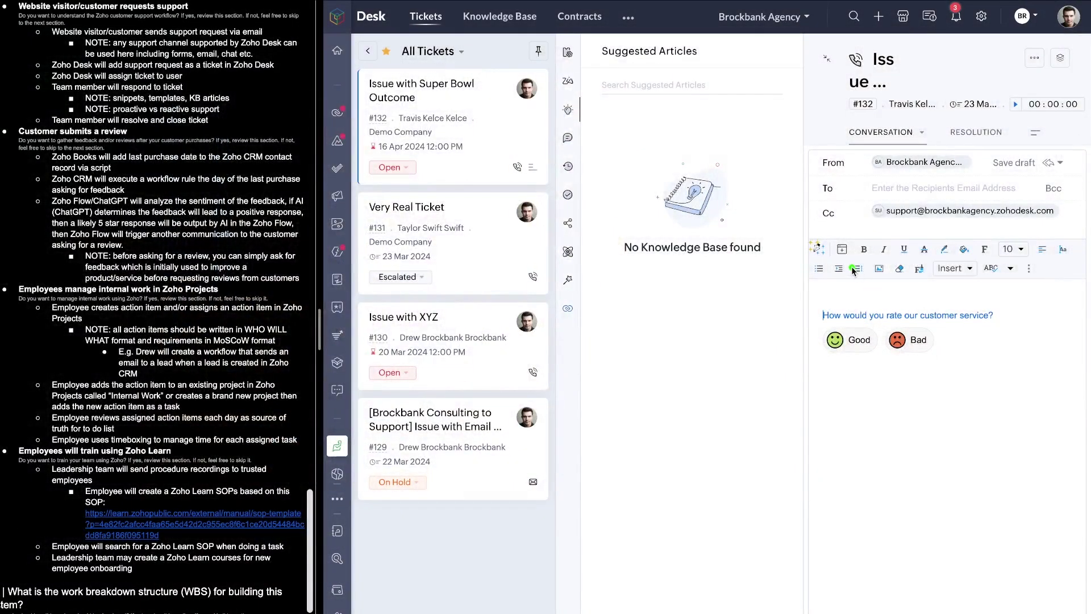
- Insert the Test1 snippet into the reply and delete its text
{"action": "left_click", "coordinate": [818, 250]}
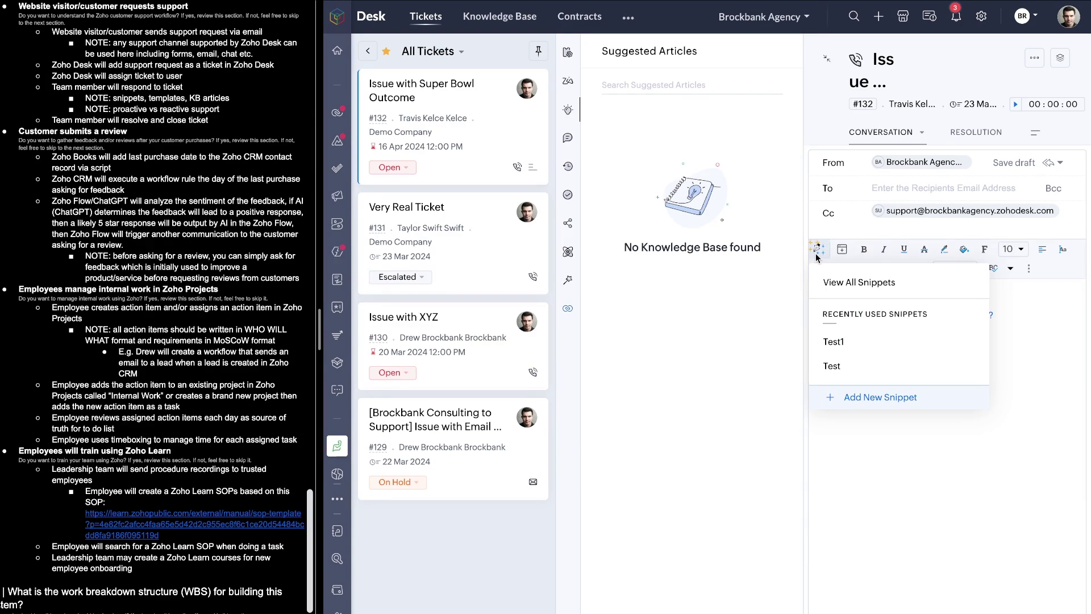
{"action": "left_click", "coordinate": [862, 343]}
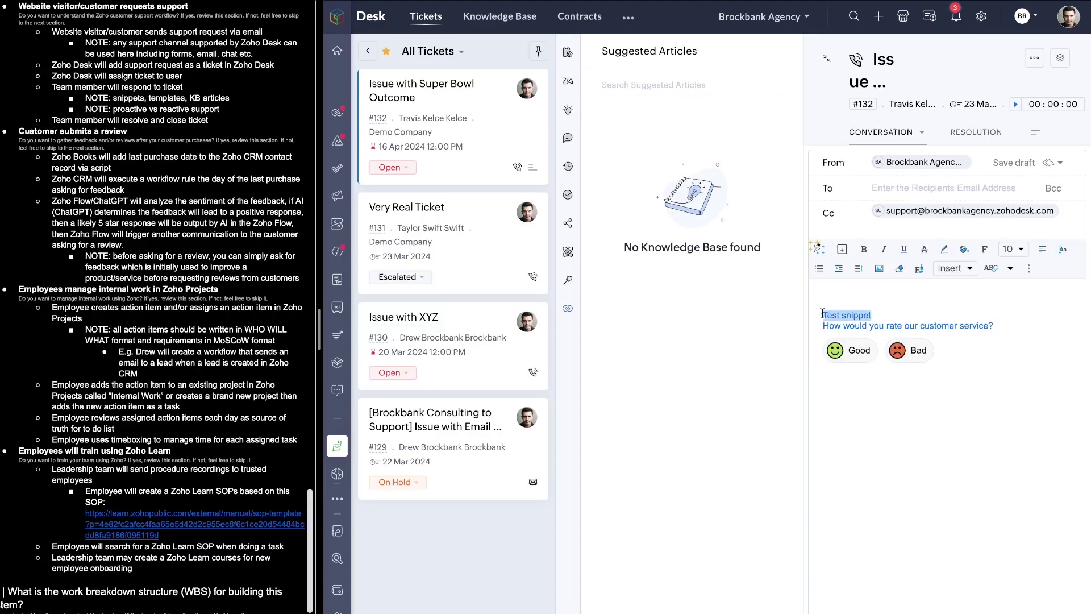
{"action": "key", "text": "BackSpace"}
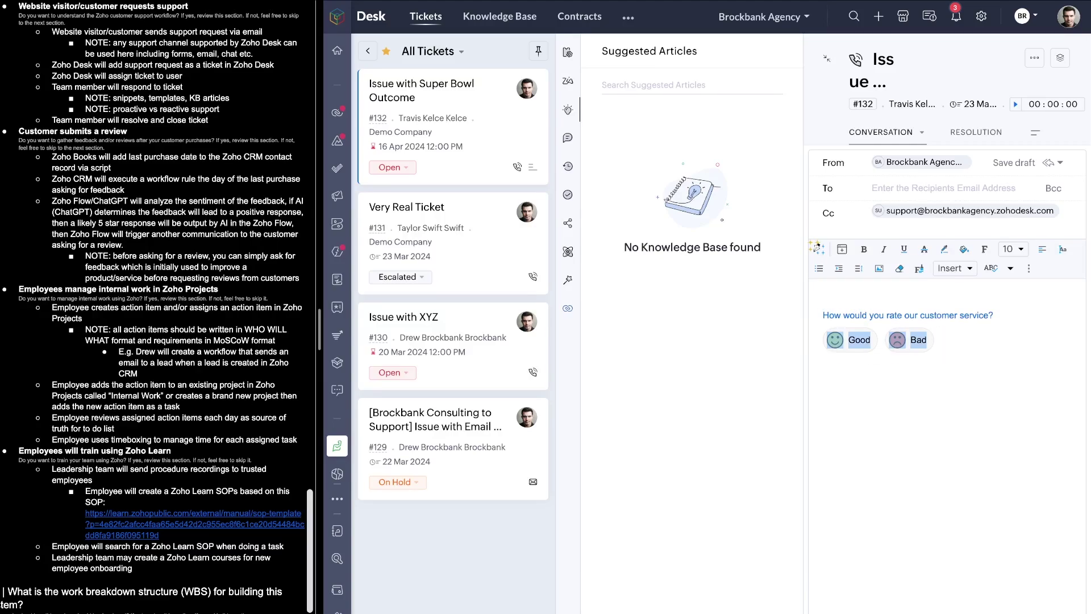
- Insert the agent notification template for an escalated blueprint state into the reply, circle its content and delete it
{"action": "left_click", "coordinate": [842, 250]}
{"action": "left_click", "coordinate": [962, 166]}
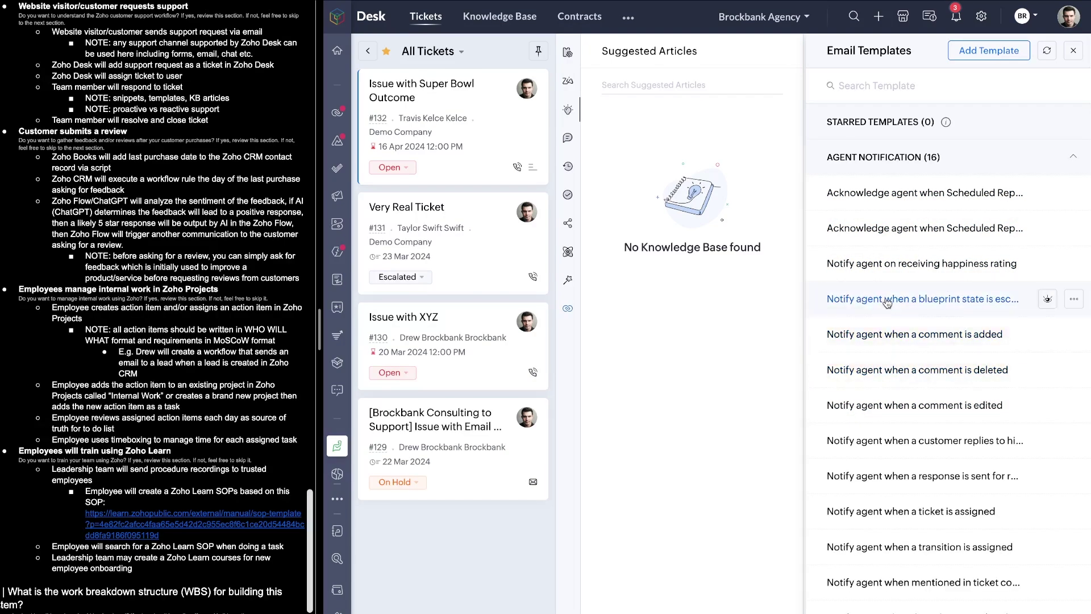
{"action": "left_click", "coordinate": [894, 313]}
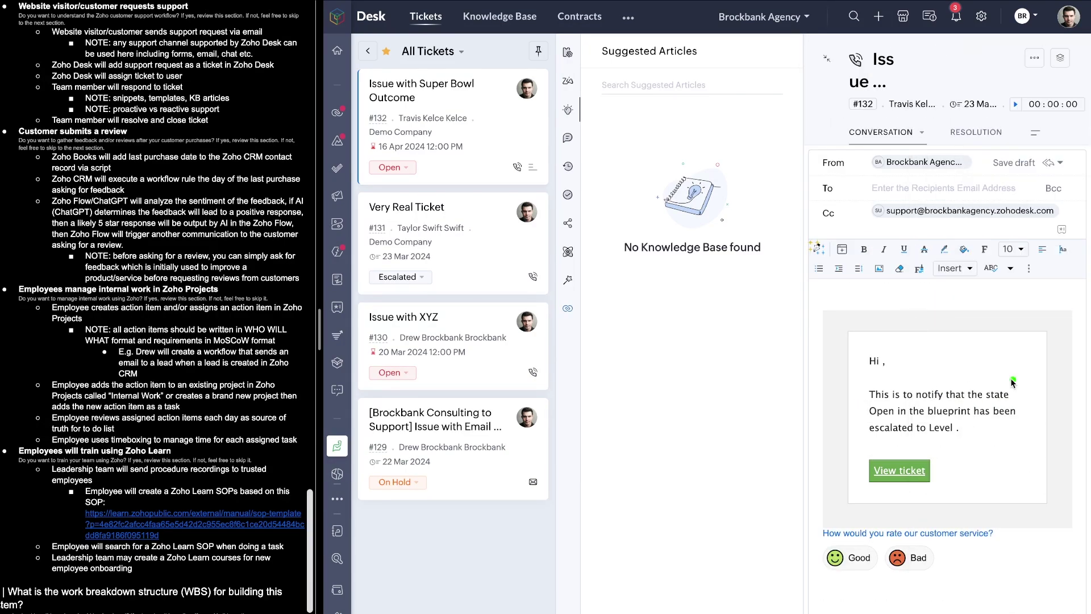
{"action": "mouse_move", "coordinate": [1012, 380]}
{"action": "left_mouse_down"}
{"action": "mouse_move", "coordinate": [830, 436]}
{"action": "mouse_move", "coordinate": [960, 481]}
{"action": "left_mouse_up"}
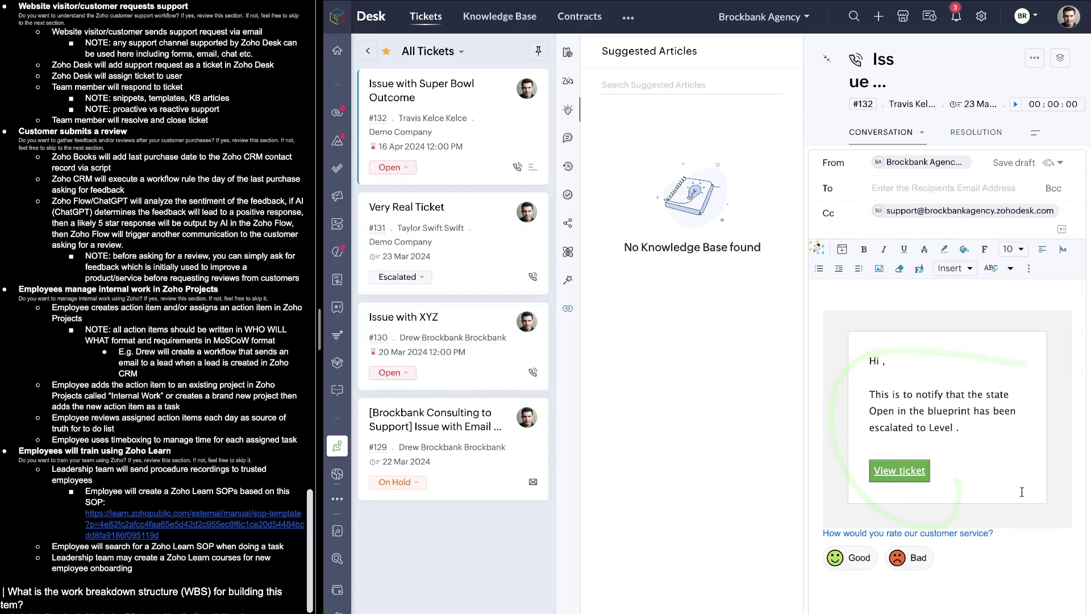
{"action": "left_click_drag", "start_coordinate": [1074, 518], "coordinate": [857, 350]}
{"action": "key", "text": "BackSpace"}
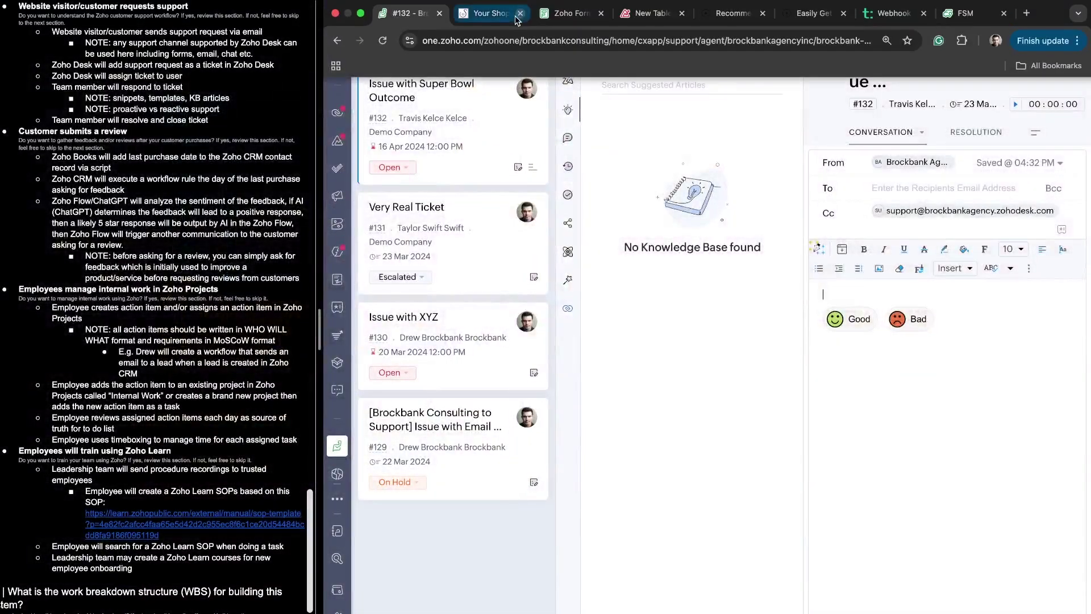
- Switch to the Salt Marketplace cart, circle the product area and underline the footer's email line
{"action": "left_click", "coordinate": [488, 13]}
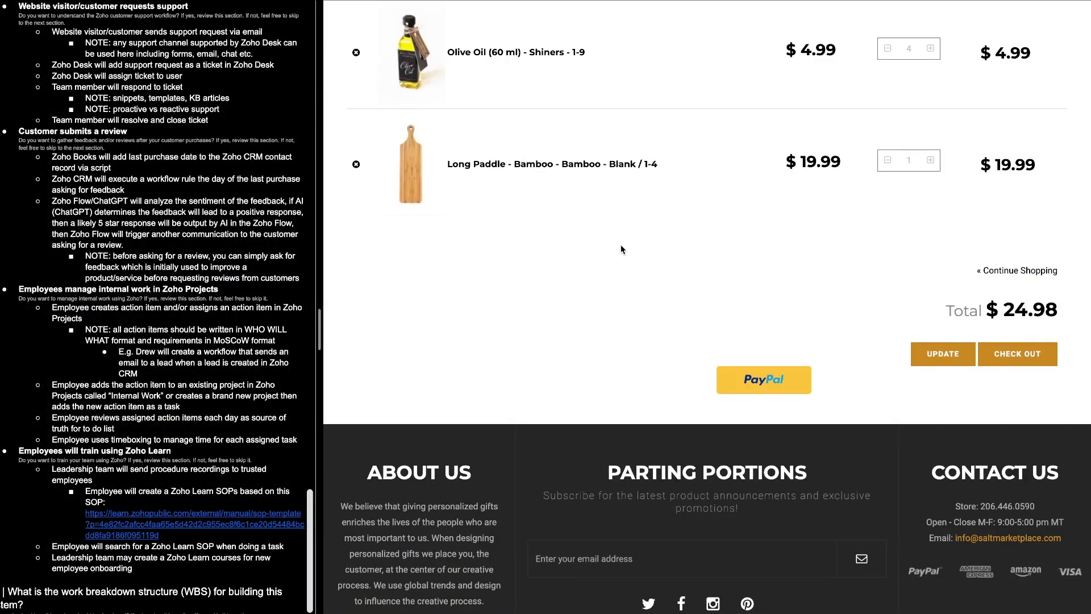
{"action": "mouse_move", "coordinate": [978, 63]}
{"action": "left_mouse_down"}
{"action": "mouse_move", "coordinate": [392, 194]}
{"action": "mouse_move", "coordinate": [793, 8]}
{"action": "left_mouse_up"}
{"action": "left_click_drag", "start_coordinate": [924, 550], "coordinate": [1067, 550]}
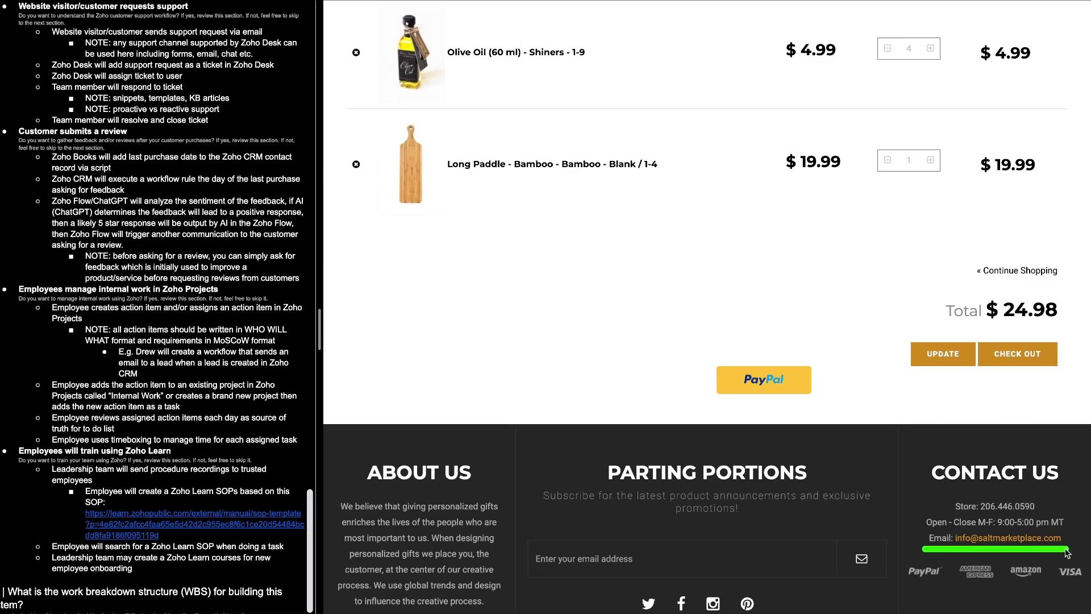
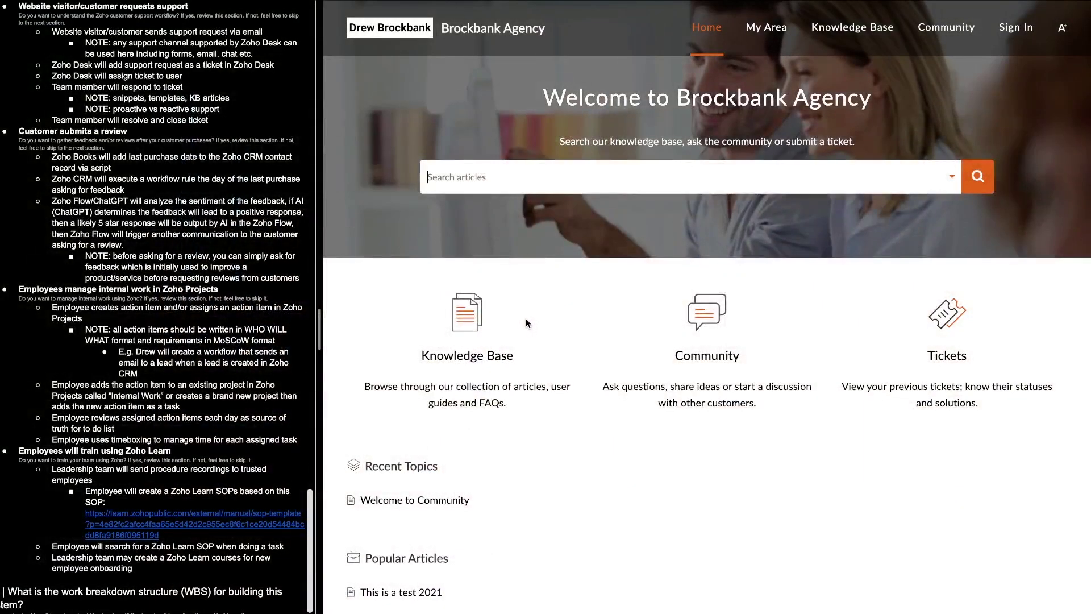
- Switch to the Desk Help Center settings and underline the outline's line on resolving and closing the ticket
{"action": "mouse_move", "coordinate": [474, 47]}
{"action": "left_click", "coordinate": [404, 13]}
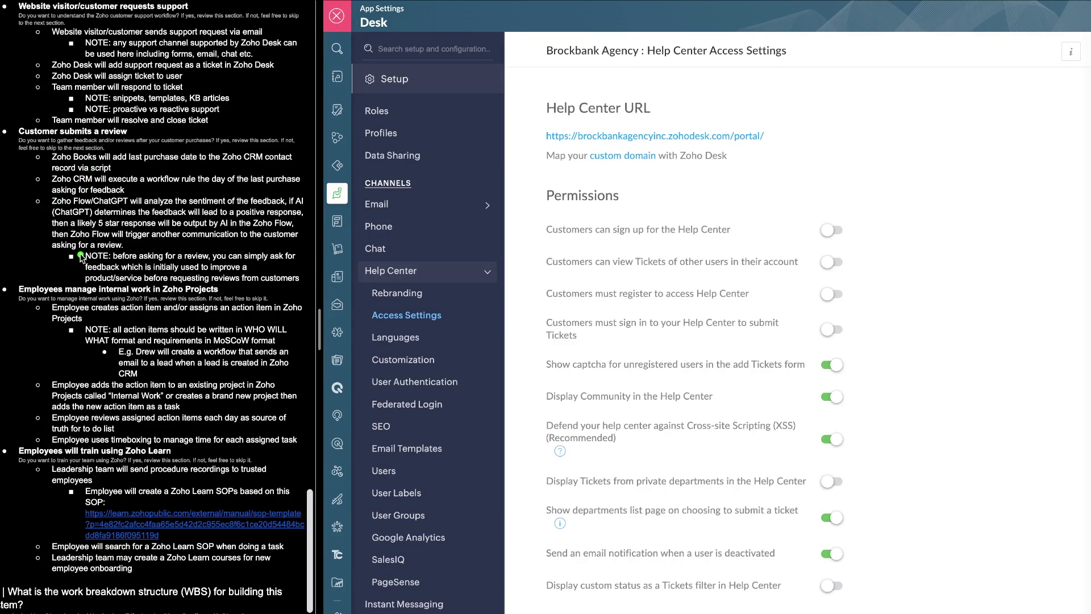
{"action": "left_click_drag", "start_coordinate": [49, 125], "coordinate": [179, 129]}
- Close the Desk setup and circle the four tickets in the All Tickets list
{"action": "left_click", "coordinate": [370, 28]}
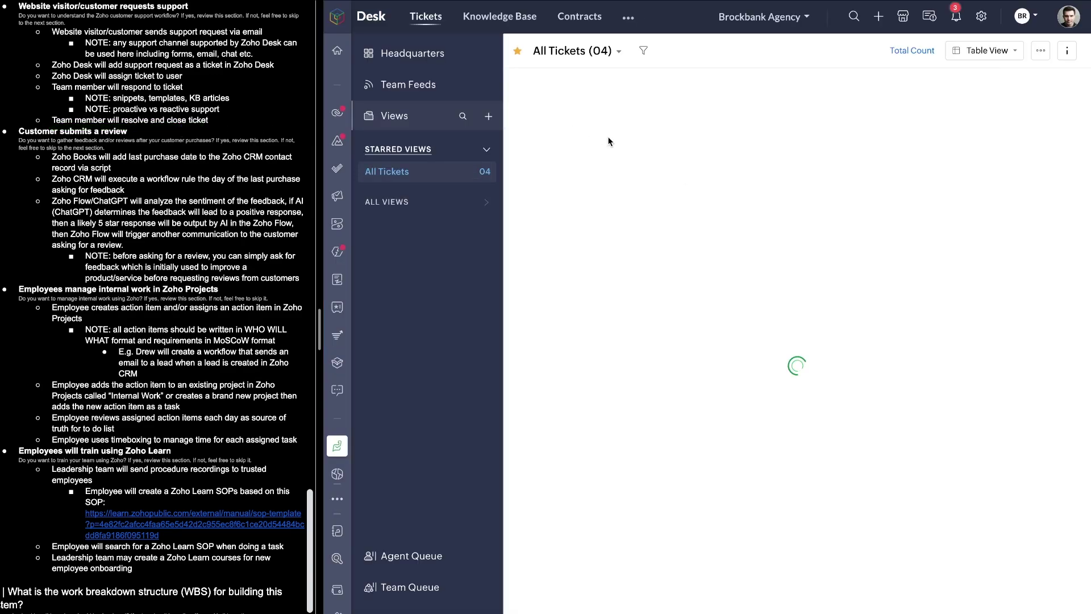
{"action": "mouse_move", "coordinate": [807, 79]}
{"action": "left_mouse_down"}
{"action": "mouse_move", "coordinate": [524, 84]}
{"action": "mouse_move", "coordinate": [812, 260]}
{"action": "left_mouse_up"}
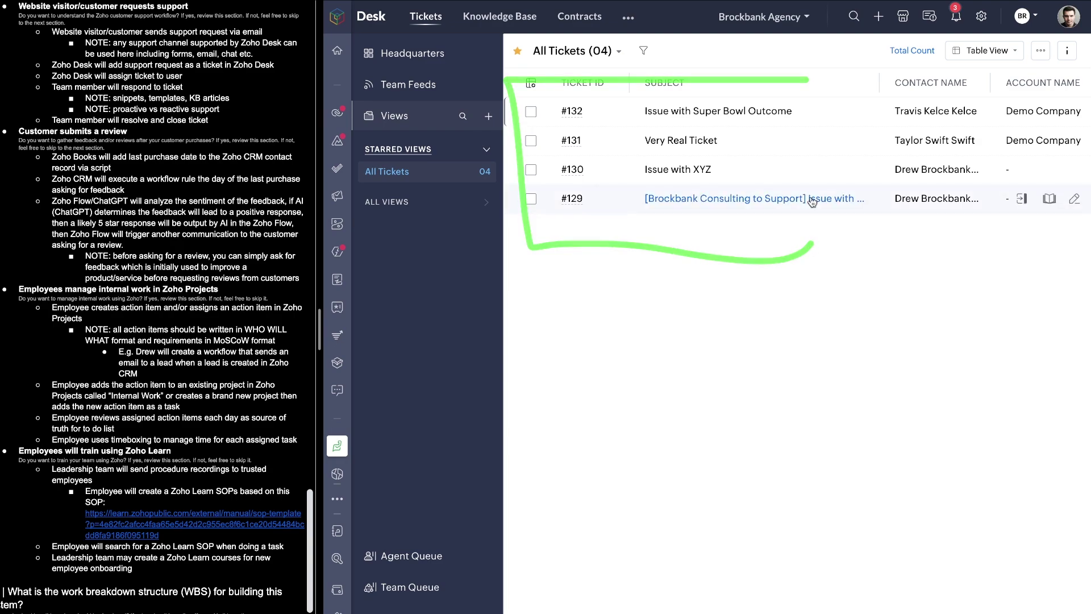
- Underline the subjects of the first three tickets in the All Tickets list
{"action": "left_click_drag", "start_coordinate": [637, 124], "coordinate": [756, 124]}
{"action": "left_click_drag", "start_coordinate": [649, 151], "coordinate": [725, 151]}
{"action": "left_click_drag", "start_coordinate": [633, 181], "coordinate": [721, 181]}
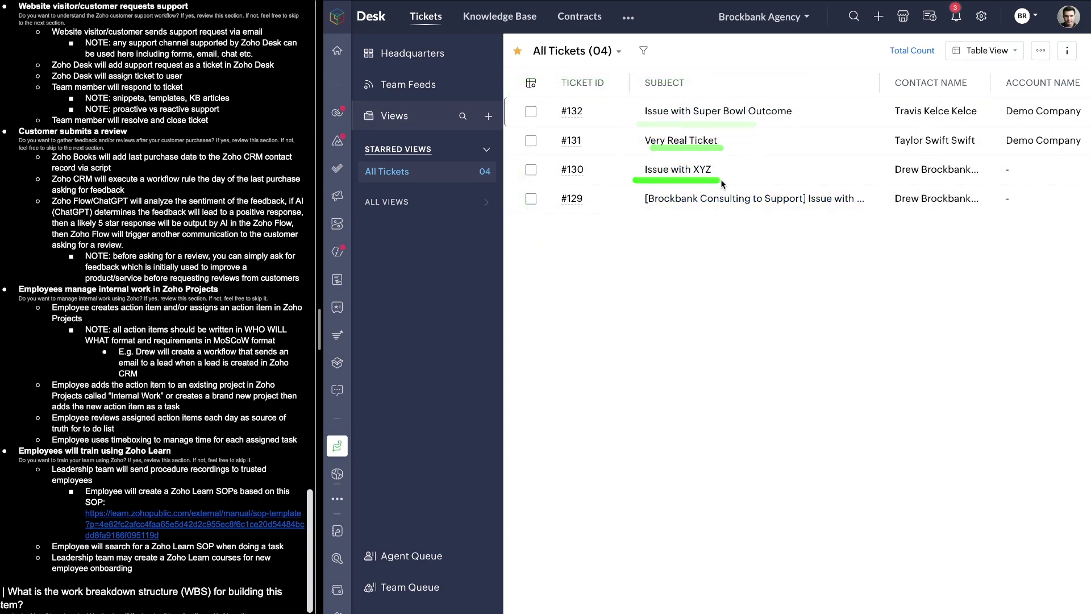
- Open the Issue with Super Bowl Outcome ticket, set its status to Closed and return to the ticket list
{"action": "scroll", "coordinate": [726, 212], "scroll_direction": "right", "scroll_amount": 3}
{"action": "scroll", "coordinate": [727, 212], "scroll_direction": "right", "scroll_amount": 2}
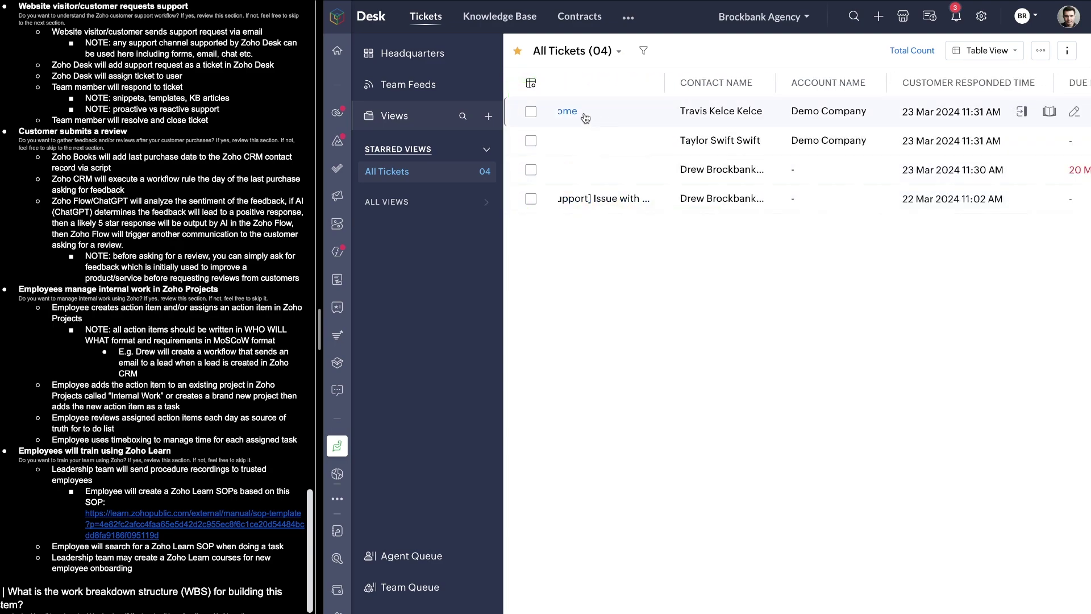
{"action": "left_click", "coordinate": [586, 118]}
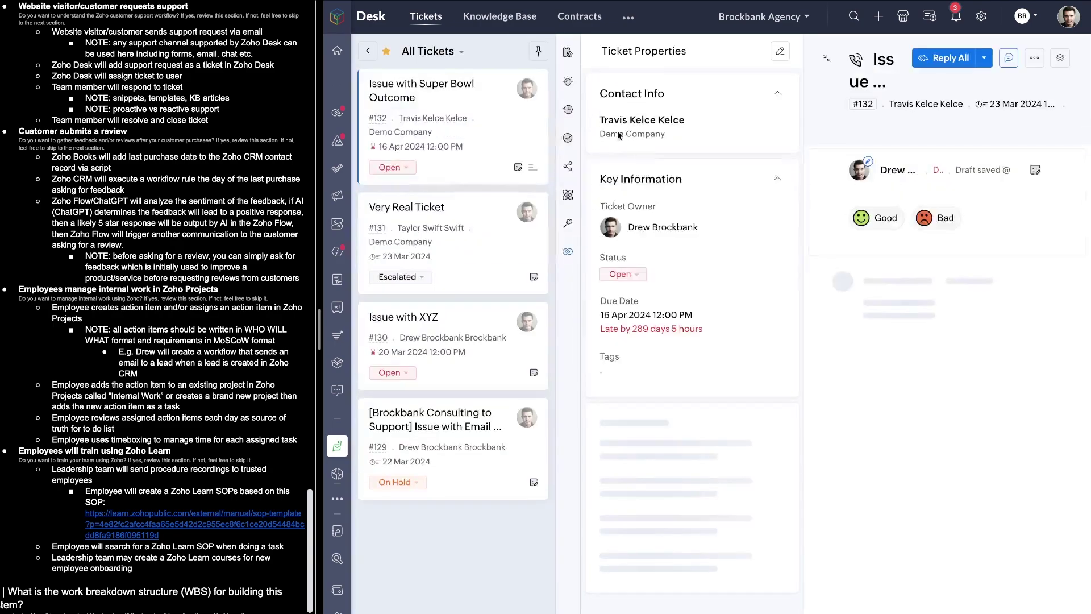
{"action": "left_click", "coordinate": [638, 275]}
{"action": "scroll", "coordinate": [644, 447], "scroll_direction": "down", "scroll_amount": 2}
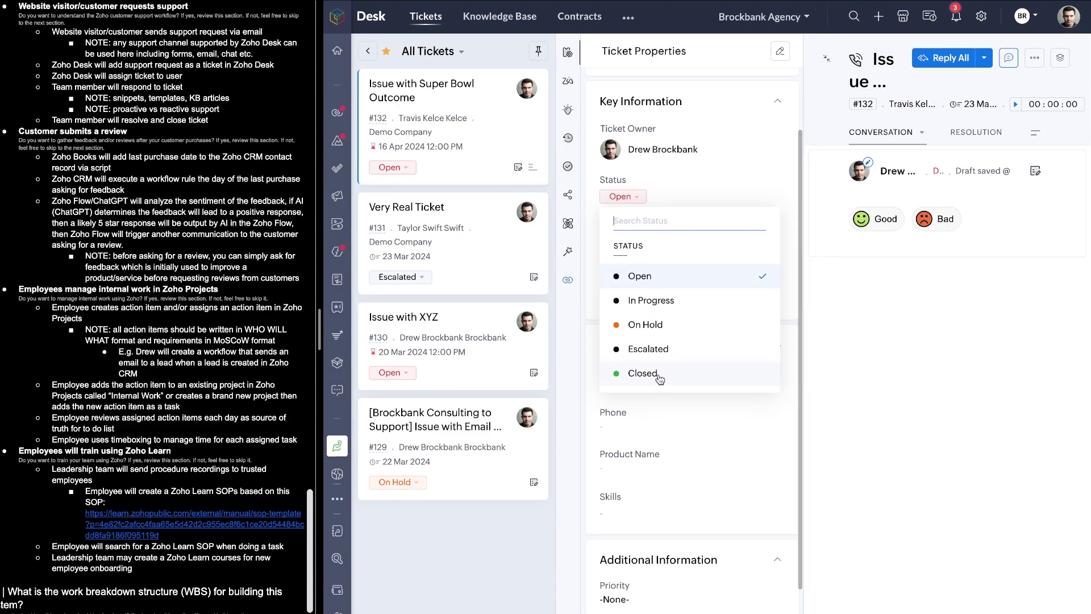
{"action": "left_click", "coordinate": [658, 373]}
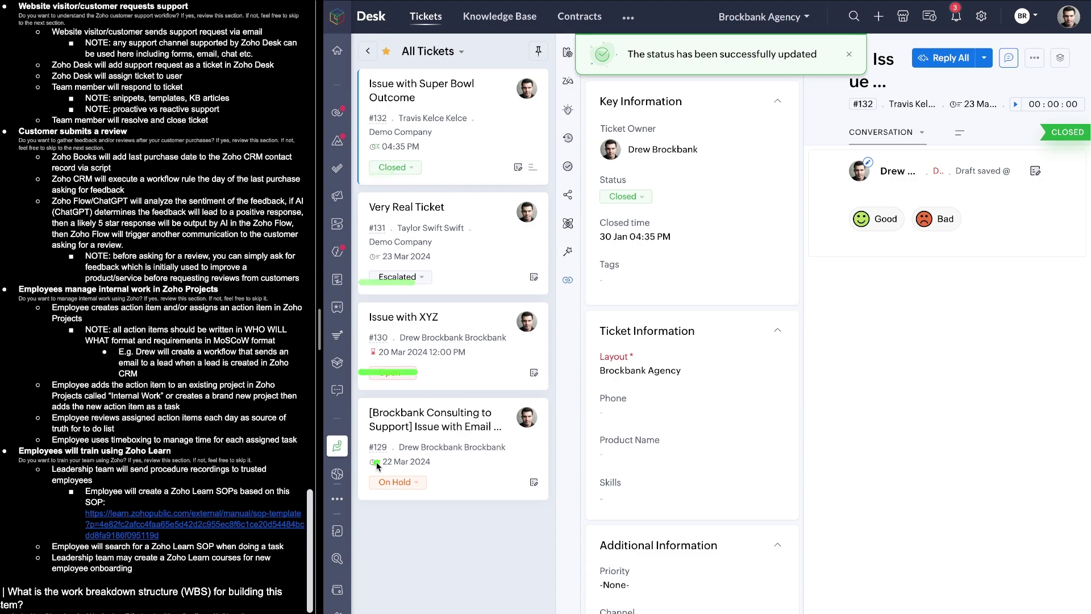
{"action": "left_click", "coordinate": [368, 55]}
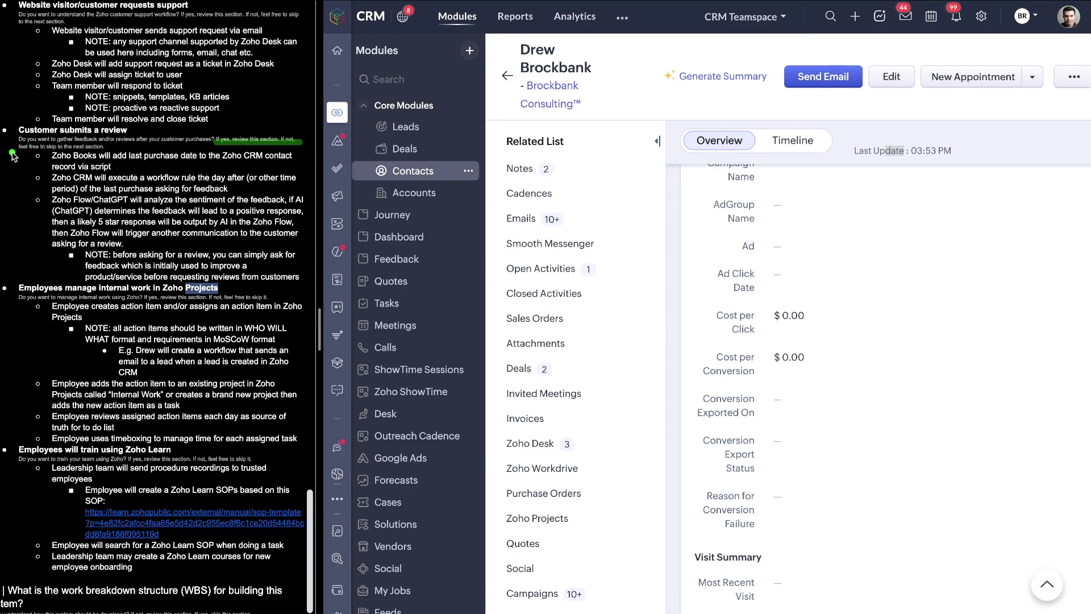
- Underline the outline's question on gathering customer reviews and its line on Zoho Books adding the last purchase date to the CRM contact
{"action": "left_click_drag", "start_coordinate": [13, 154], "coordinate": [171, 151]}
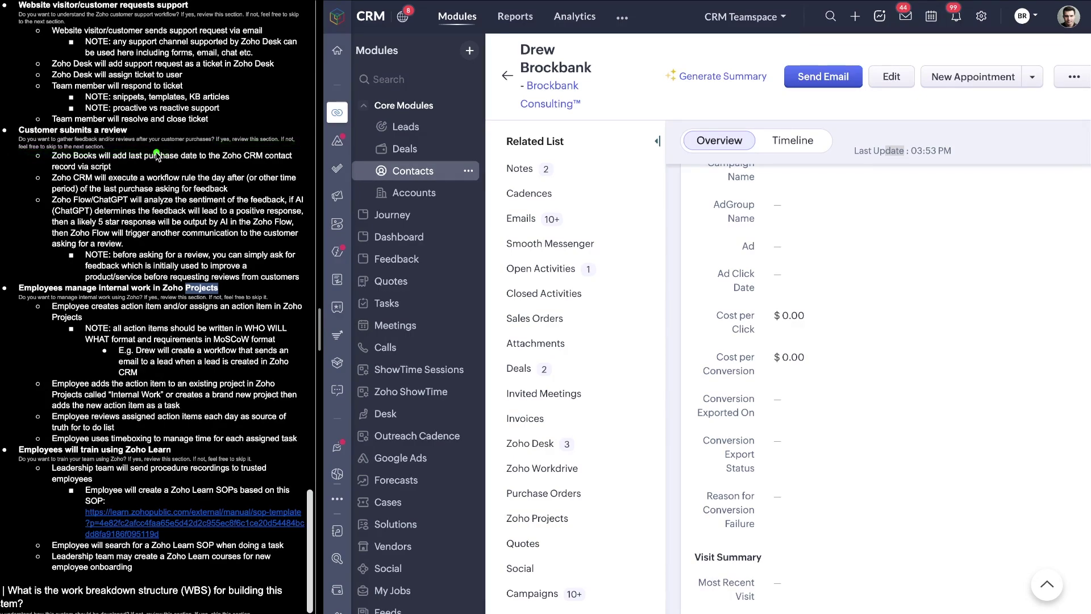
{"action": "left_click_drag", "start_coordinate": [20, 141], "coordinate": [169, 142]}
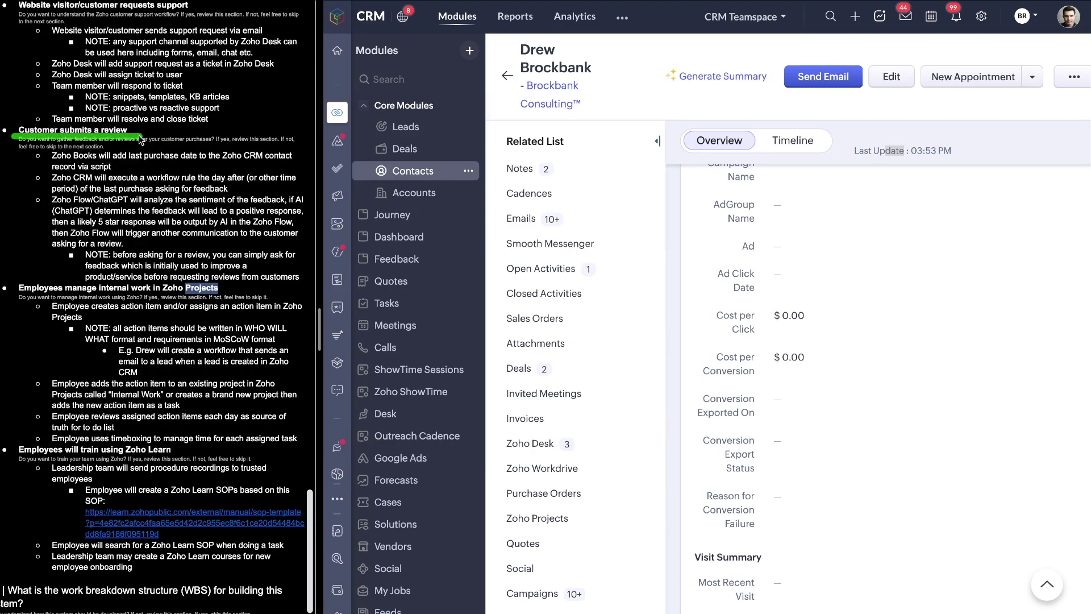
{"action": "left_click_drag", "start_coordinate": [50, 162], "coordinate": [244, 163]}
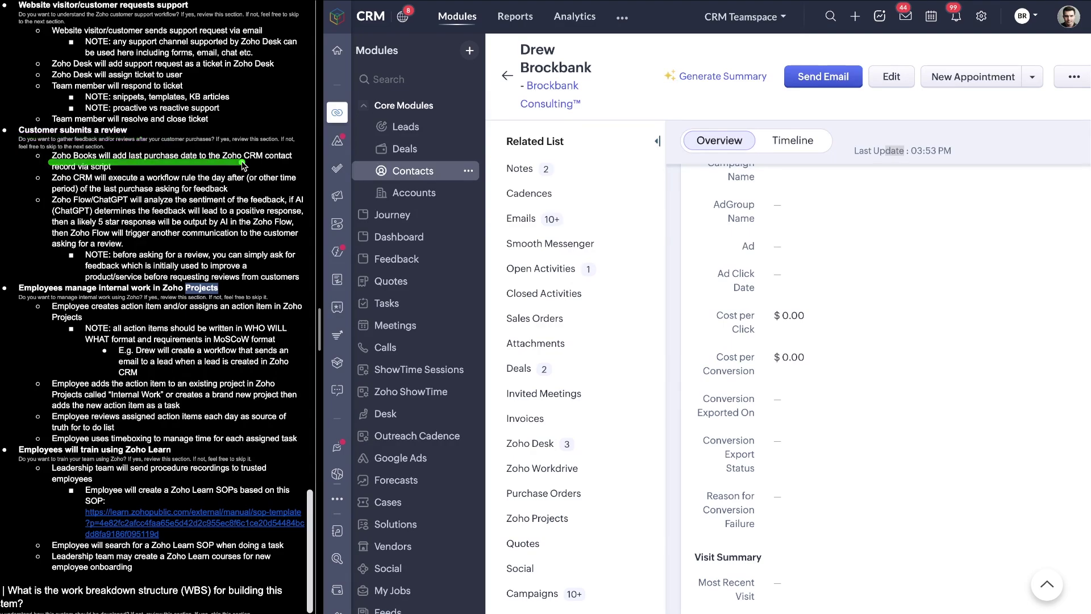
{"action": "left_click_drag", "start_coordinate": [96, 163], "coordinate": [232, 165]}
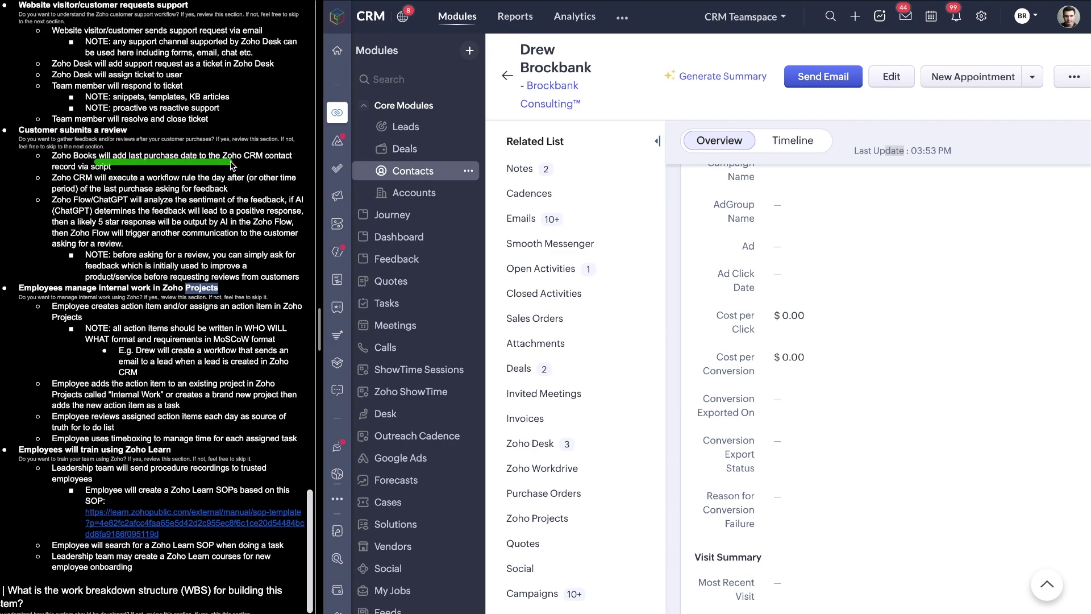
{"action": "left_click_drag", "start_coordinate": [50, 163], "coordinate": [157, 164]}
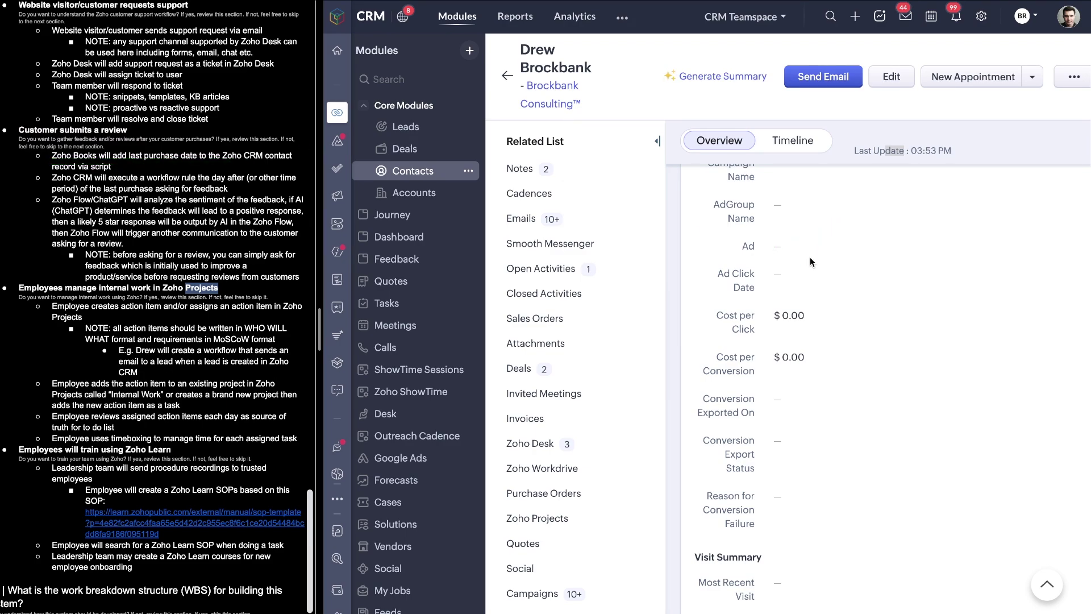
- Mark a field area in the contact's Basic Information and underline the outline's line on the CRM workflow rule asking for feedback
{"action": "scroll", "coordinate": [811, 262], "scroll_direction": "up", "scroll_amount": 5}
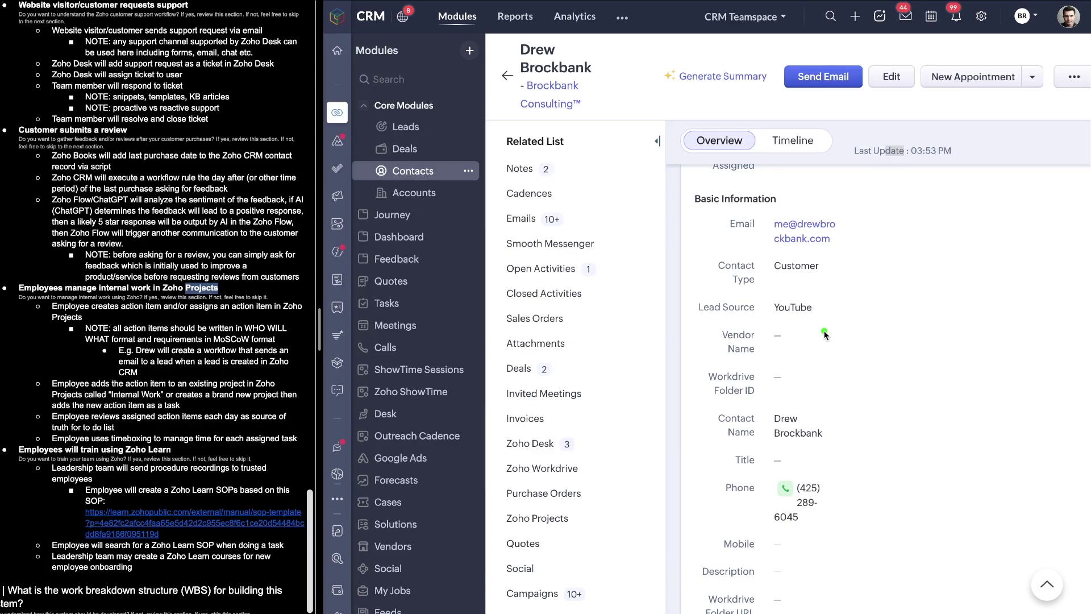
{"action": "left_click_drag", "start_coordinate": [713, 336], "coordinate": [837, 325]}
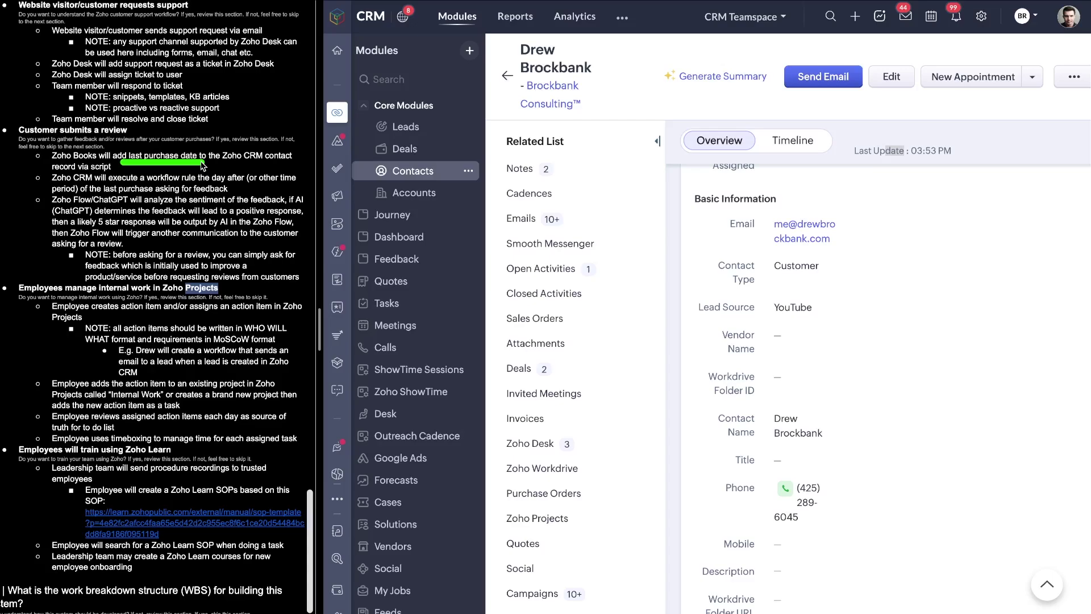
{"action": "left_click_drag", "start_coordinate": [71, 183], "coordinate": [109, 188]}
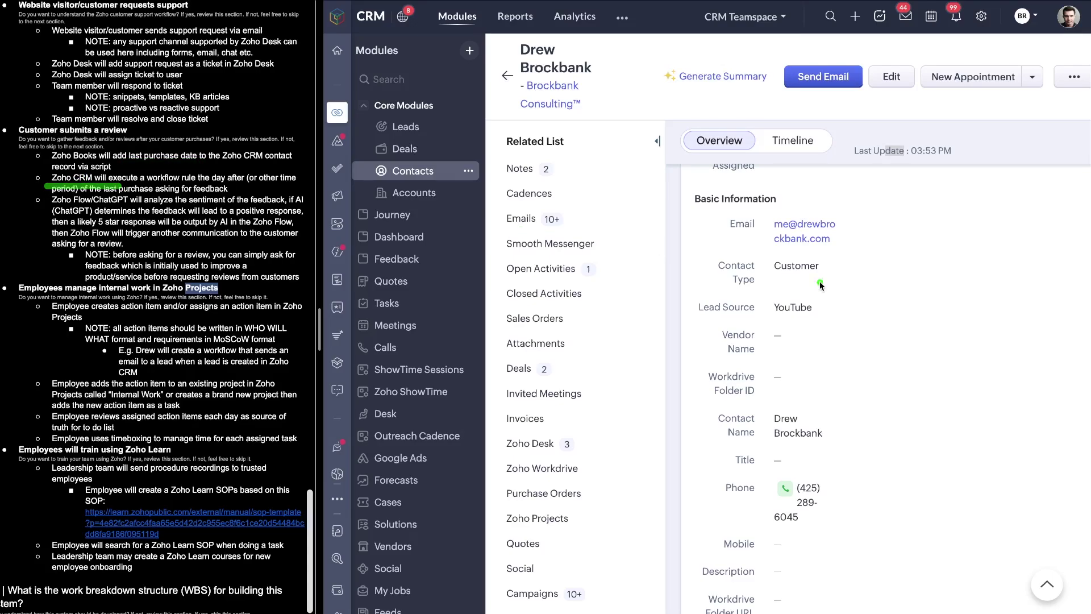
{"action": "mouse_move", "coordinate": [842, 356]}
{"action": "left_mouse_down"}
{"action": "mouse_move", "coordinate": [890, 392]}
{"action": "mouse_move", "coordinate": [875, 366]}
{"action": "left_mouse_up"}
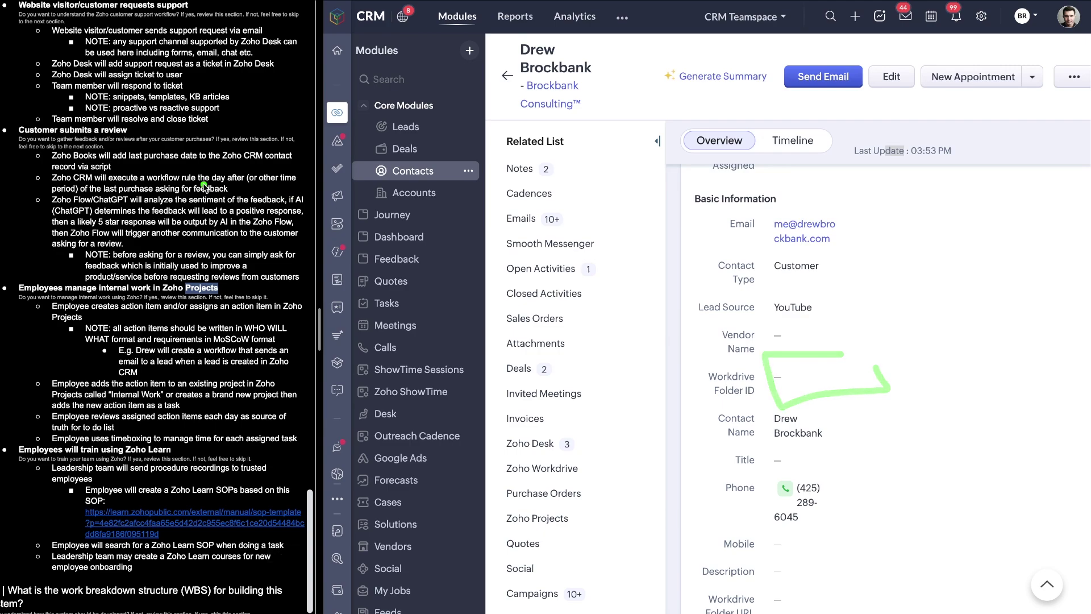
{"action": "left_click_drag", "start_coordinate": [199, 186], "coordinate": [267, 185]}
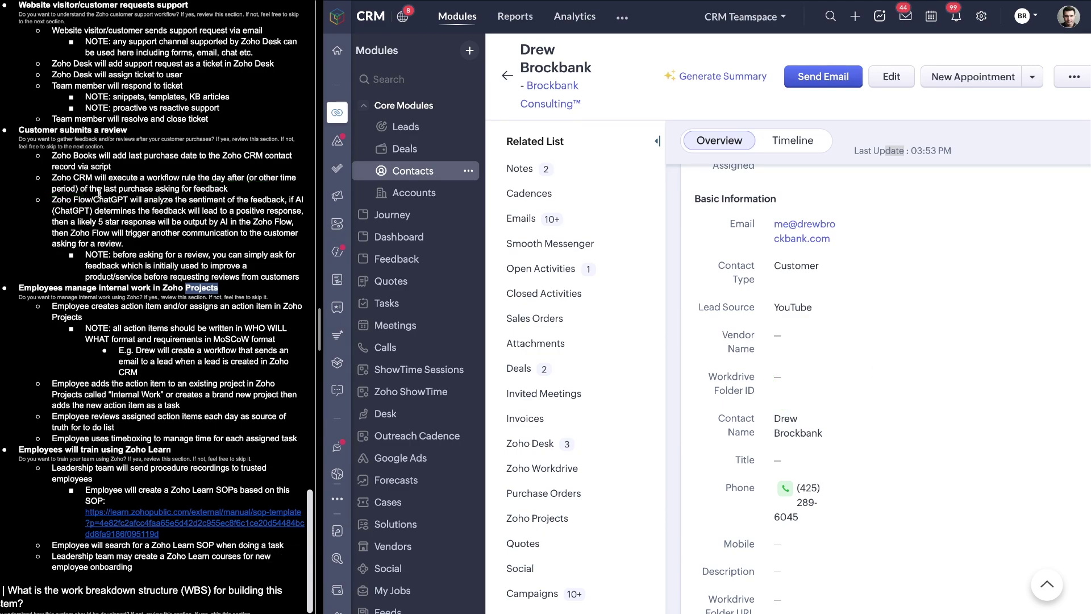
{"action": "left_click_drag", "start_coordinate": [79, 200], "coordinate": [219, 201]}
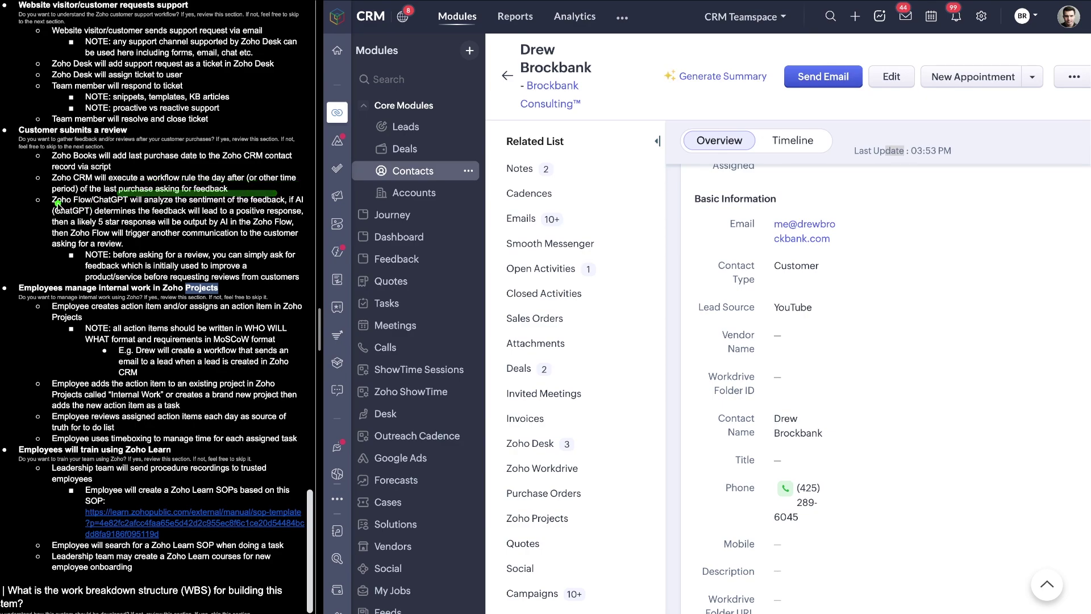
- Underline the outline's lines on Zoho Flow/ChatGPT sentiment analysis, the follow-up customer communication and the note below them
{"action": "left_click_drag", "start_coordinate": [51, 205], "coordinate": [262, 211]}
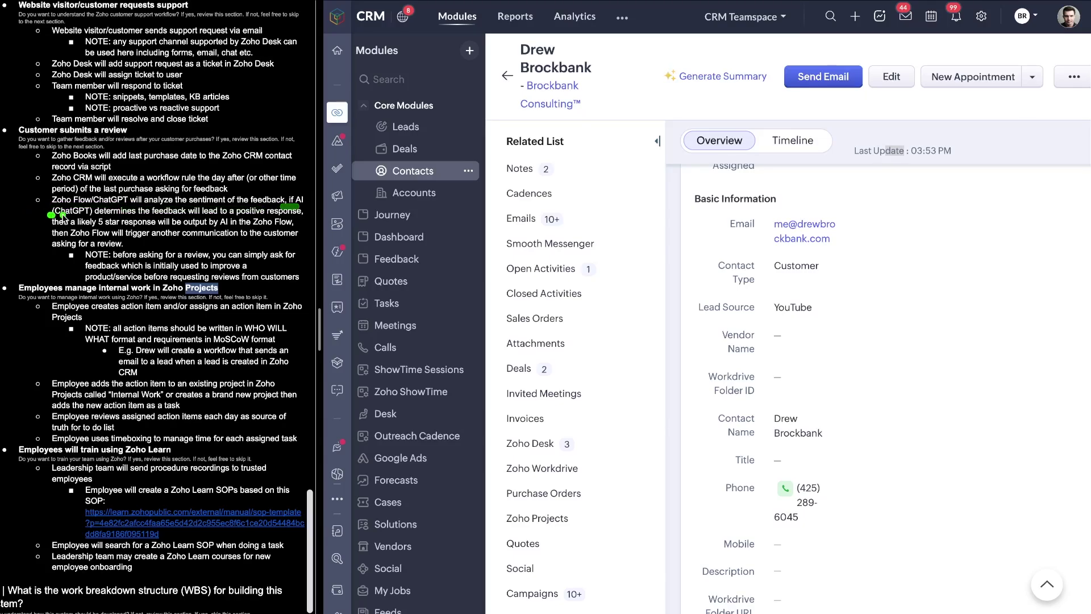
{"action": "left_click_drag", "start_coordinate": [205, 221], "coordinate": [293, 222]}
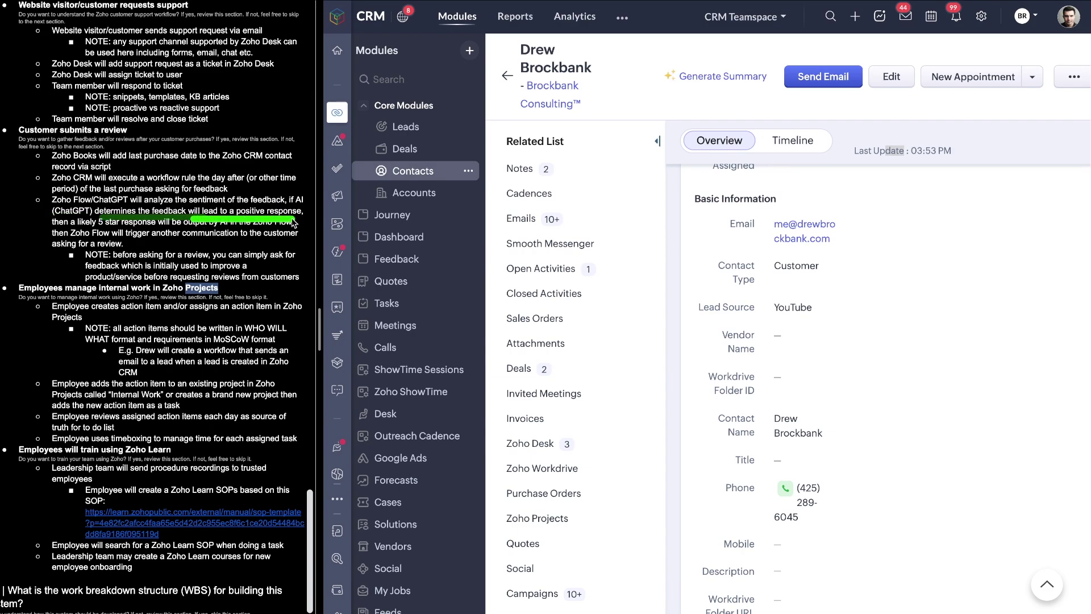
{"action": "left_click_drag", "start_coordinate": [81, 235], "coordinate": [105, 230]}
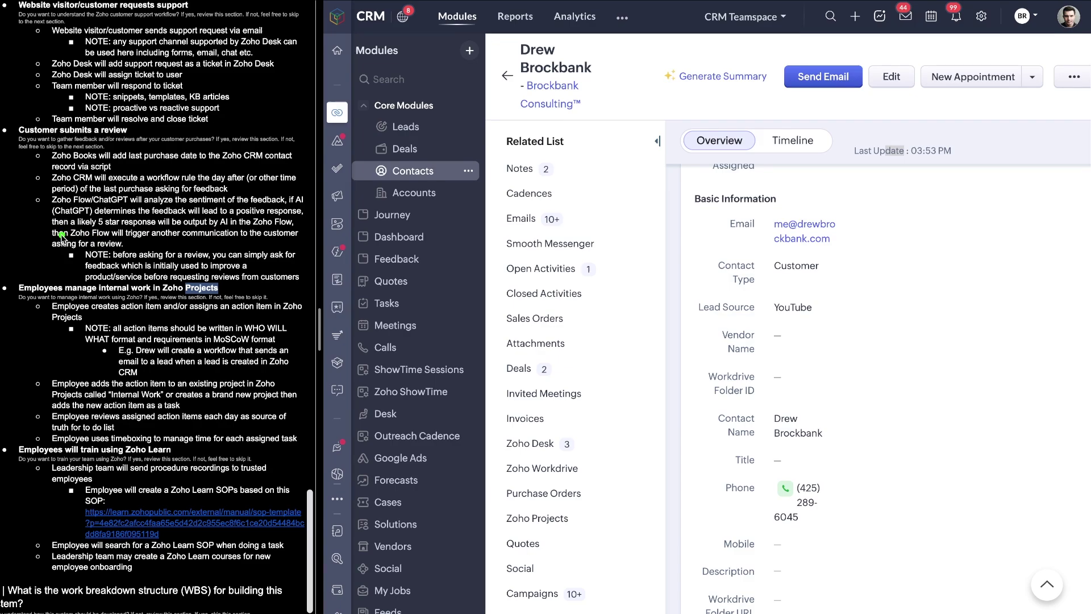
{"action": "left_click_drag", "start_coordinate": [169, 242], "coordinate": [297, 241]}
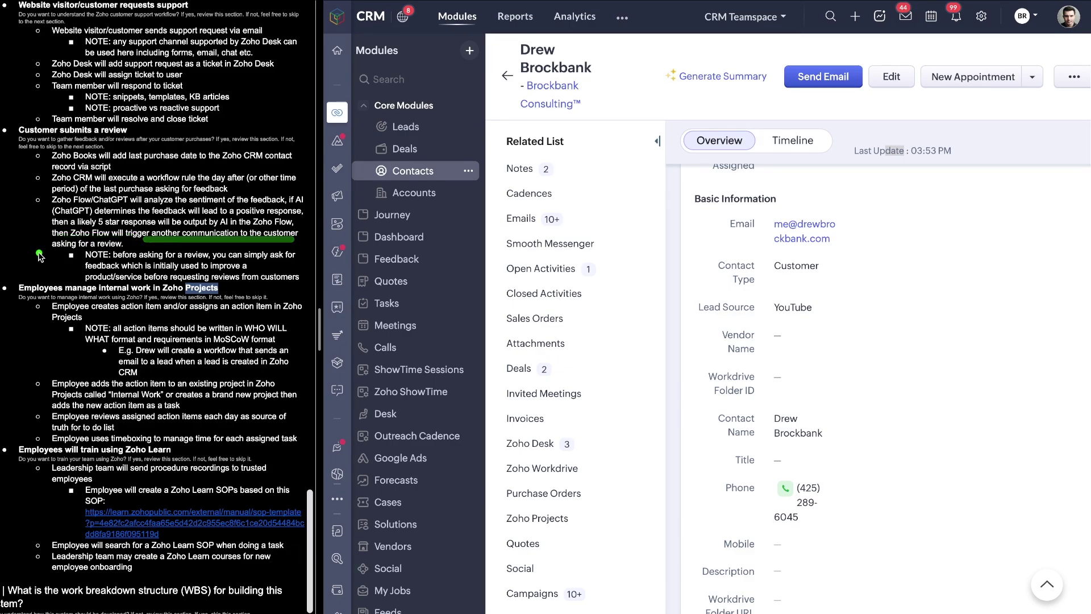
{"action": "left_click_drag", "start_coordinate": [36, 253], "coordinate": [140, 256]}
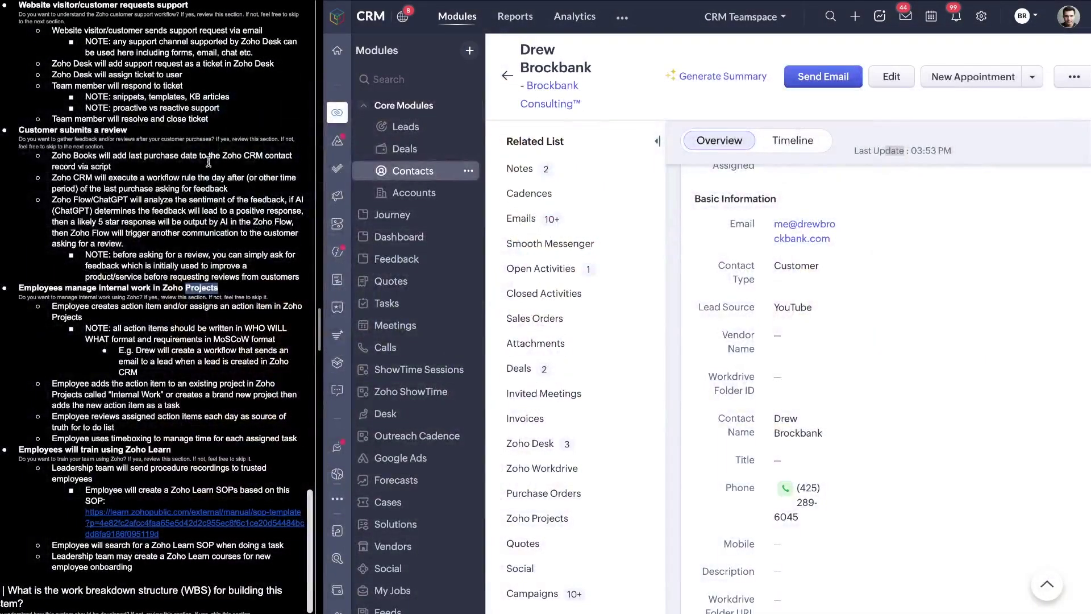
- Search the Zoho One apps for "flow" and switch to Zoho Flow
{"action": "mouse_move", "coordinate": [341, 222]}
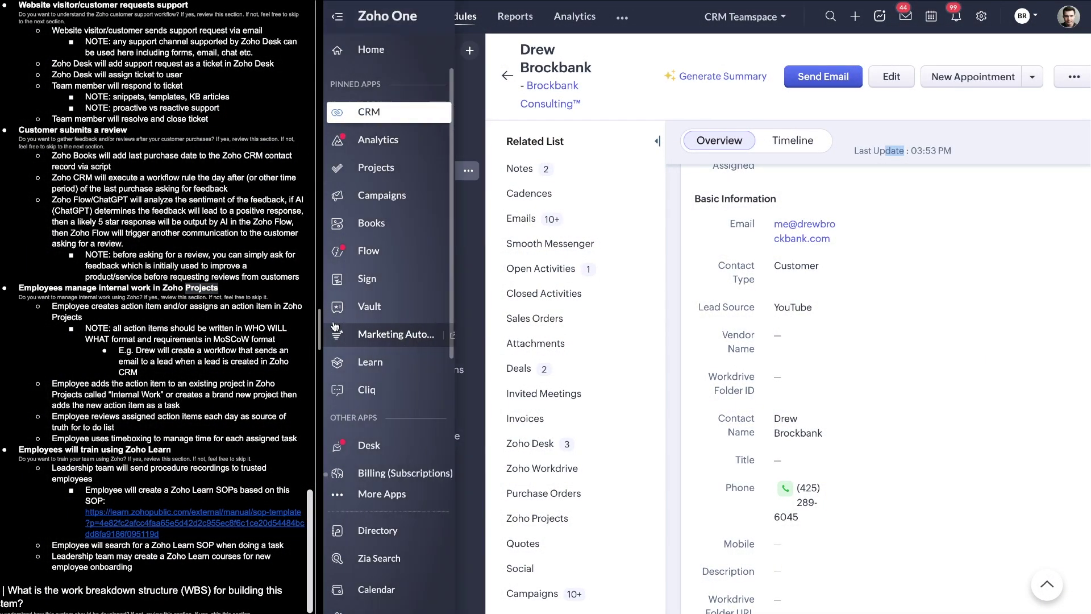
{"action": "left_click", "coordinate": [376, 494]}
{"action": "type", "text": "flow"}
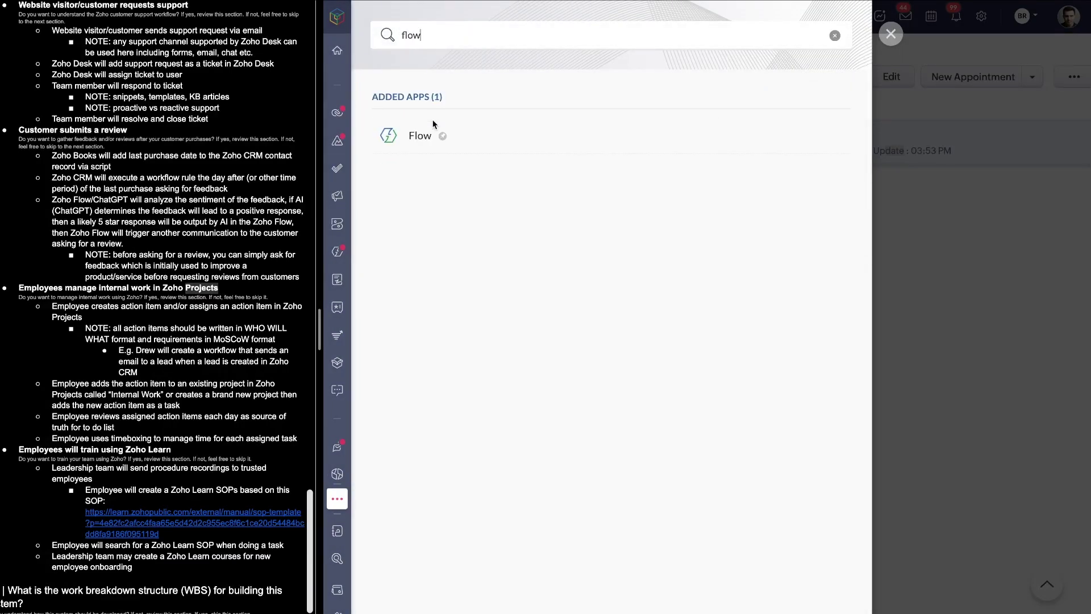
{"action": "left_click", "coordinate": [420, 135]}
- Create a new flow named Feedback Demonstration
{"action": "left_click", "coordinate": [966, 69]}
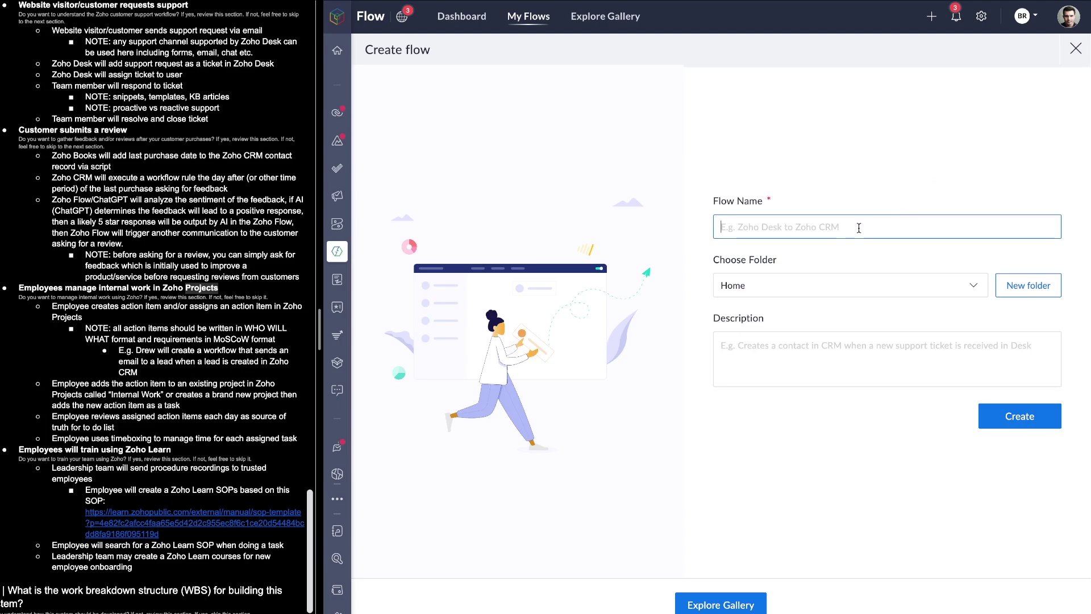
{"action": "key", "text": "BackSpace"}
{"action": "key", "text": "BackSpace"}
{"action": "key", "text": "BackSpace"}
{"action": "key", "text": "BackSpace"}
{"action": "type", "text": "Feedback Demonstration"}
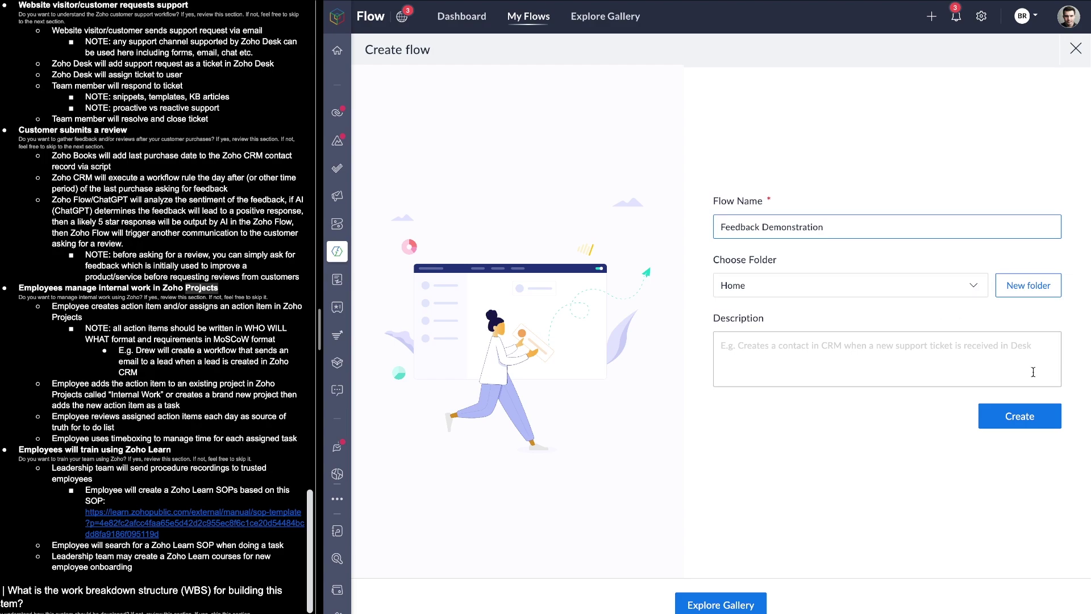
{"action": "left_click", "coordinate": [1040, 420]}
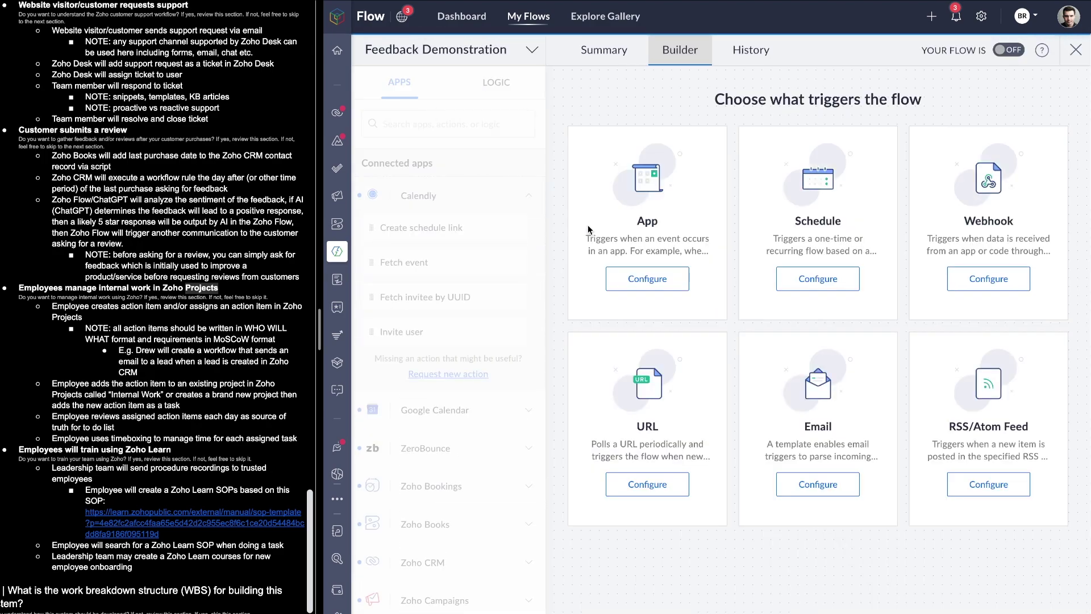
- Configure an app trigger for the flow and choose Zoho Books as its app
{"action": "left_click", "coordinate": [647, 282]}
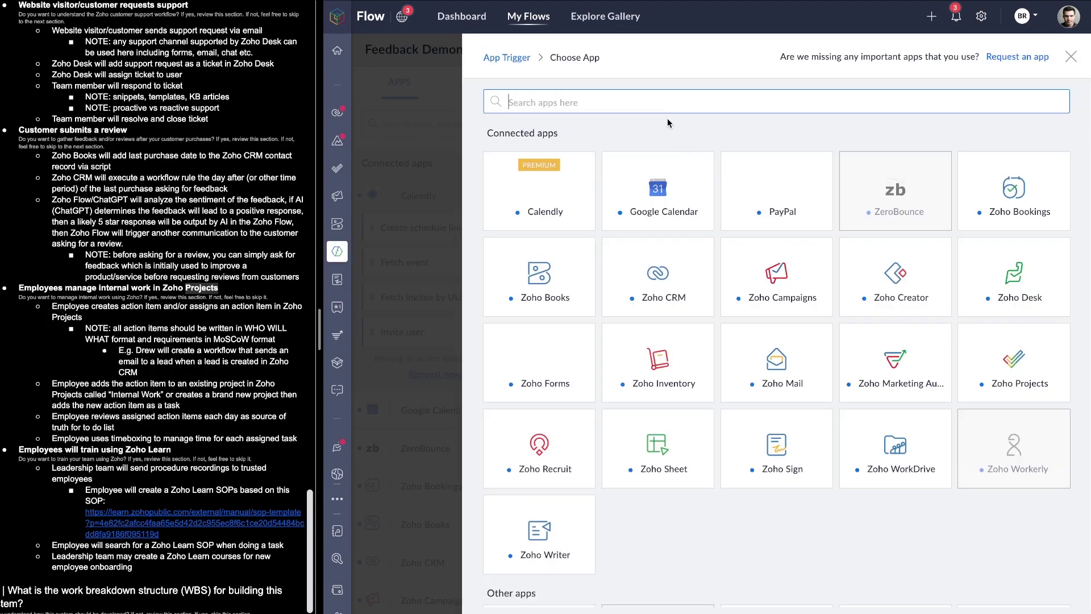
{"action": "left_click", "coordinate": [664, 104]}
{"action": "type", "text": "zohobooks"}
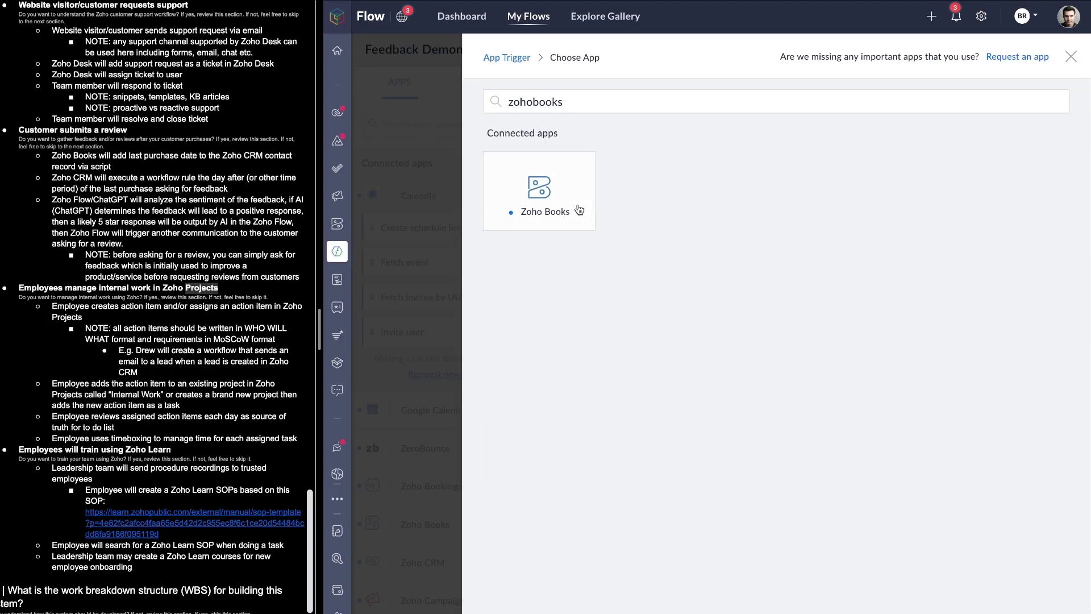
{"action": "left_click", "coordinate": [579, 210]}
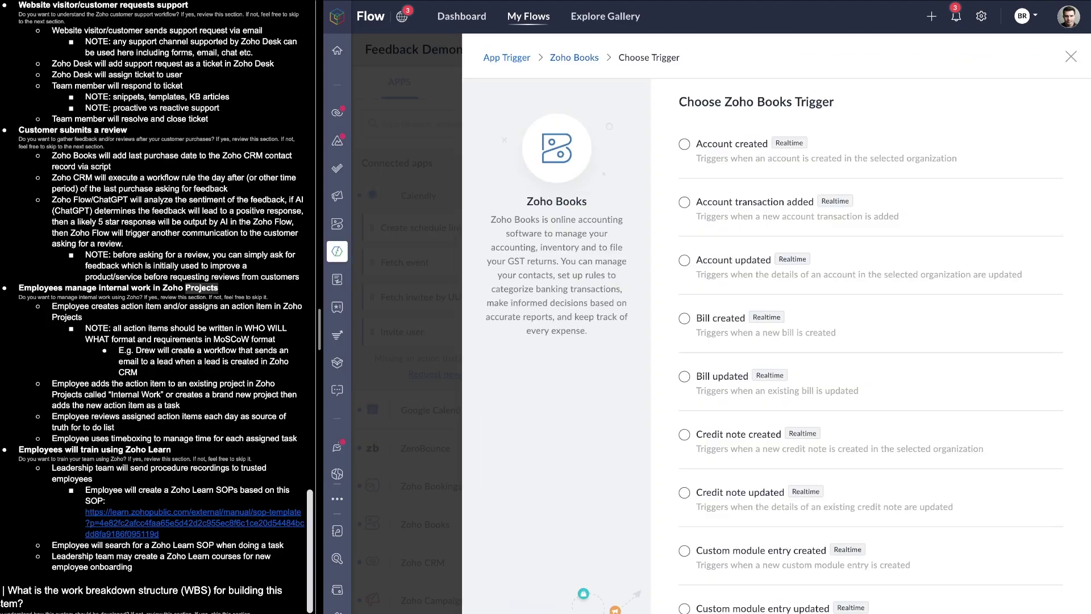
- Search the Zoho Books triggers for "order" and choose Sales order created
{"action": "key", "text": "super+f"}
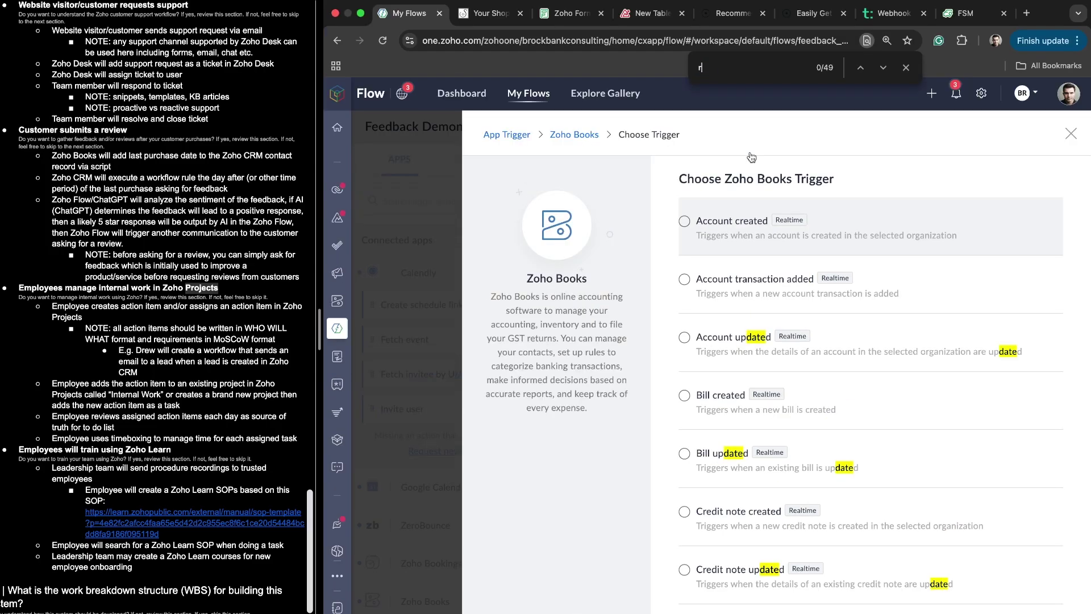
{"action": "type", "text": "order"}
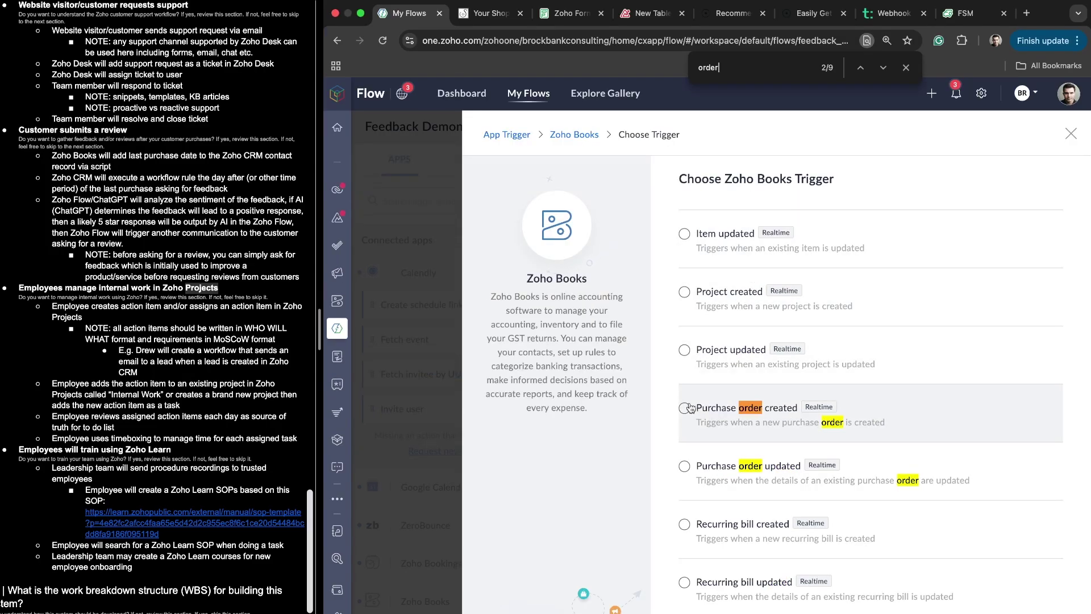
{"action": "scroll", "coordinate": [692, 466], "scroll_direction": "down", "scroll_amount": 15}
{"action": "scroll", "coordinate": [694, 478], "scroll_direction": "up", "scroll_amount": 5}
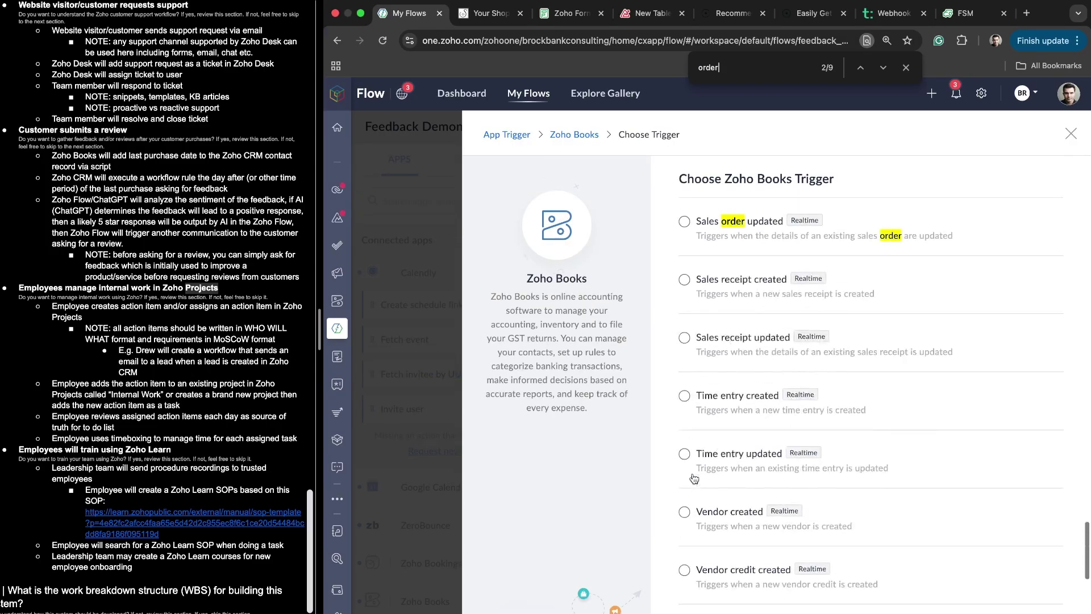
{"action": "left_click", "coordinate": [687, 222]}
{"action": "scroll", "coordinate": [862, 401], "scroll_direction": "up", "scroll_amount": 5}
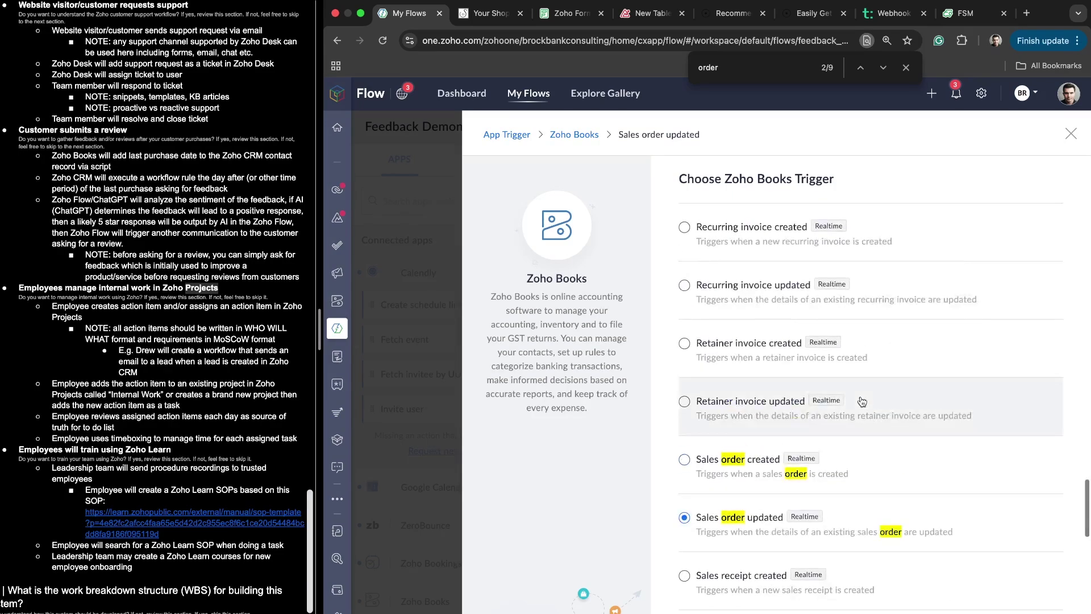
{"action": "left_click", "coordinate": [830, 461]}
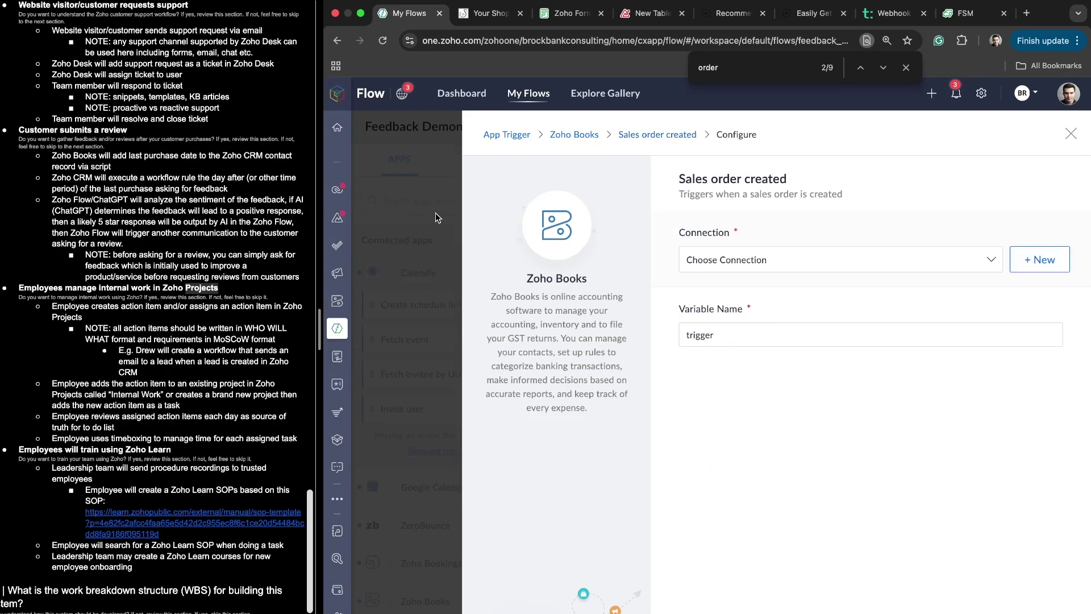
{"action": "left_click_drag", "start_coordinate": [21, 138], "coordinate": [148, 138]}
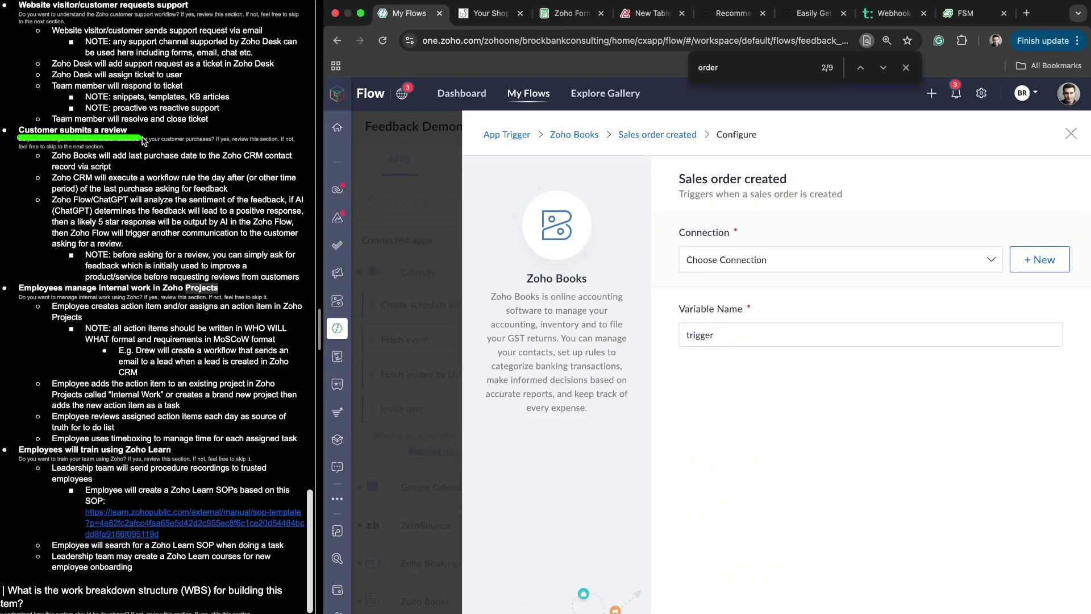
{"action": "left_click_drag", "start_coordinate": [52, 163], "coordinate": [236, 164]}
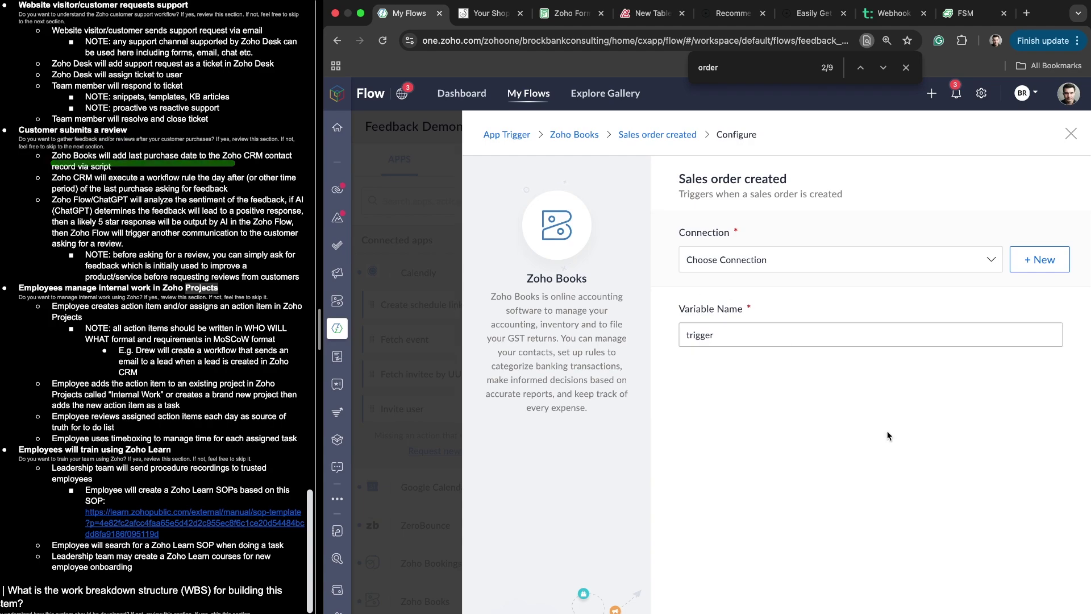
- Close the trigger configuration and set up a new app trigger, searching for "books" and choosing Zoho Books
{"action": "left_click", "coordinate": [1071, 134]}
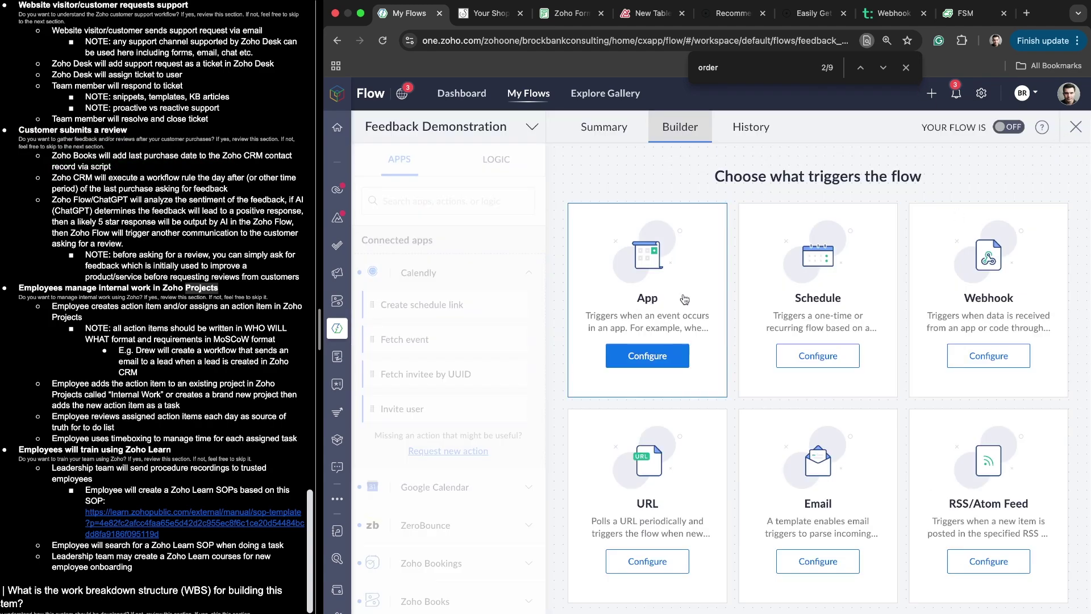
{"action": "left_click", "coordinate": [648, 354]}
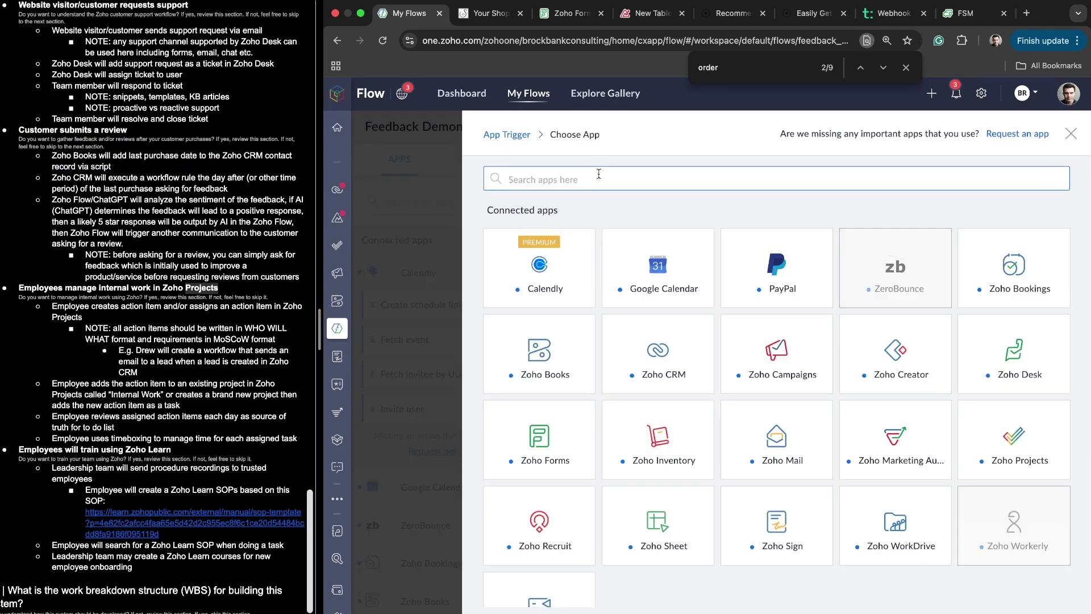
{"action": "left_click", "coordinate": [598, 173]}
{"action": "type", "text": "books"}
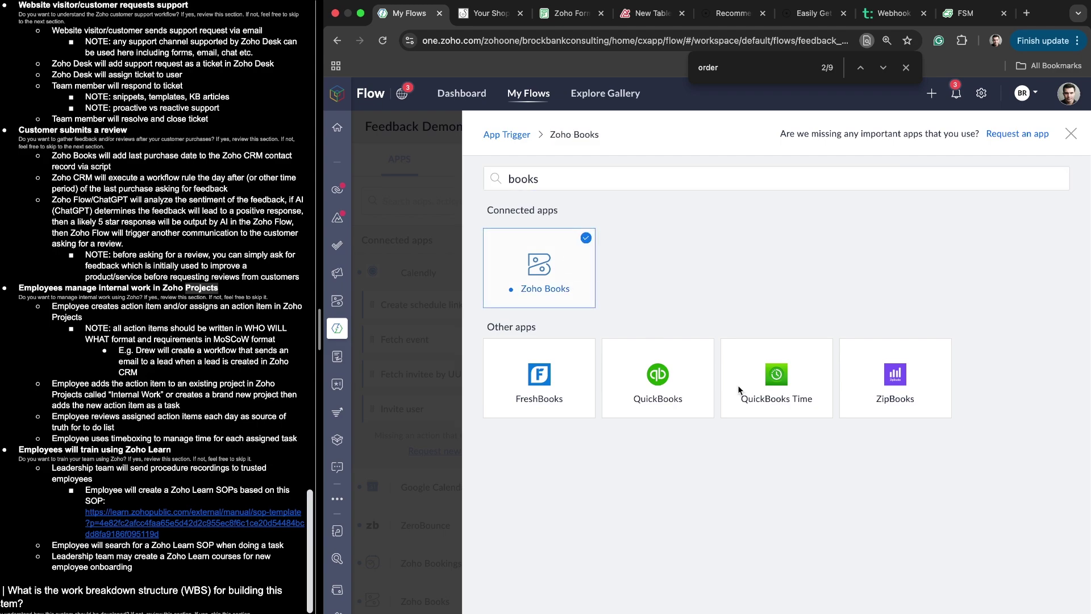
{"action": "key", "text": "Return"}
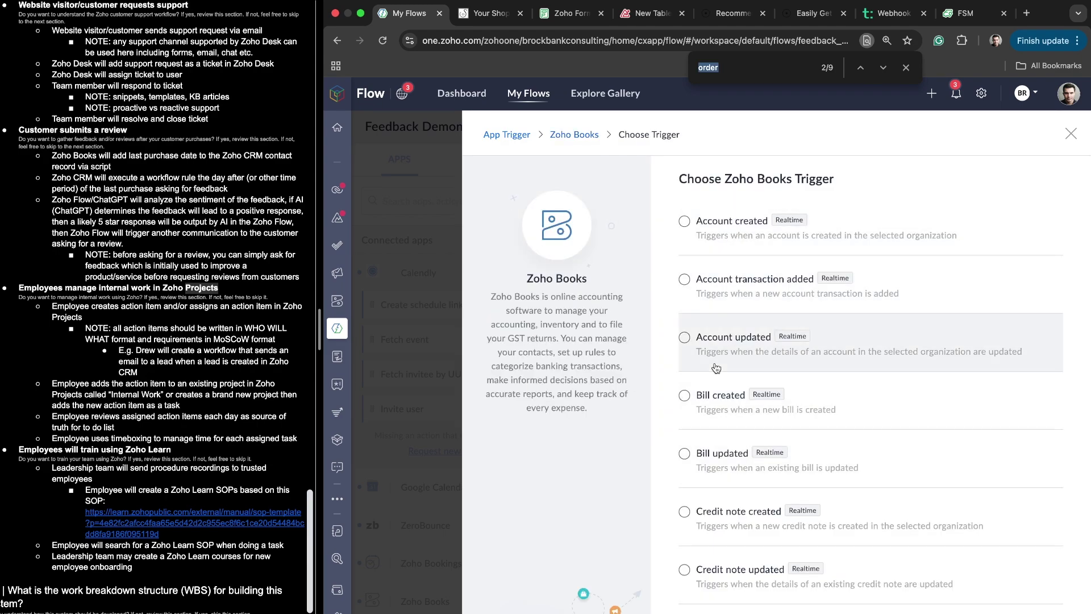
- Find "order" among the Zoho Books triggers and choose Sales order created
{"action": "type", "text": "order"}
{"action": "scroll", "coordinate": [716, 368], "scroll_direction": "down", "scroll_amount": 10}
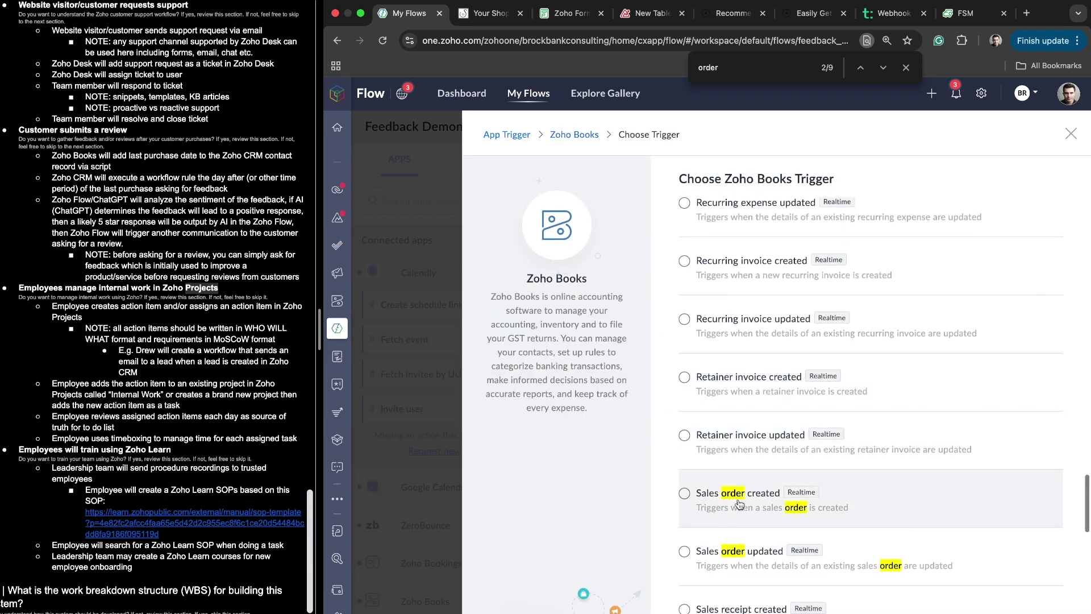
{"action": "left_click", "coordinate": [736, 500]}
{"action": "left_click", "coordinate": [906, 68]}
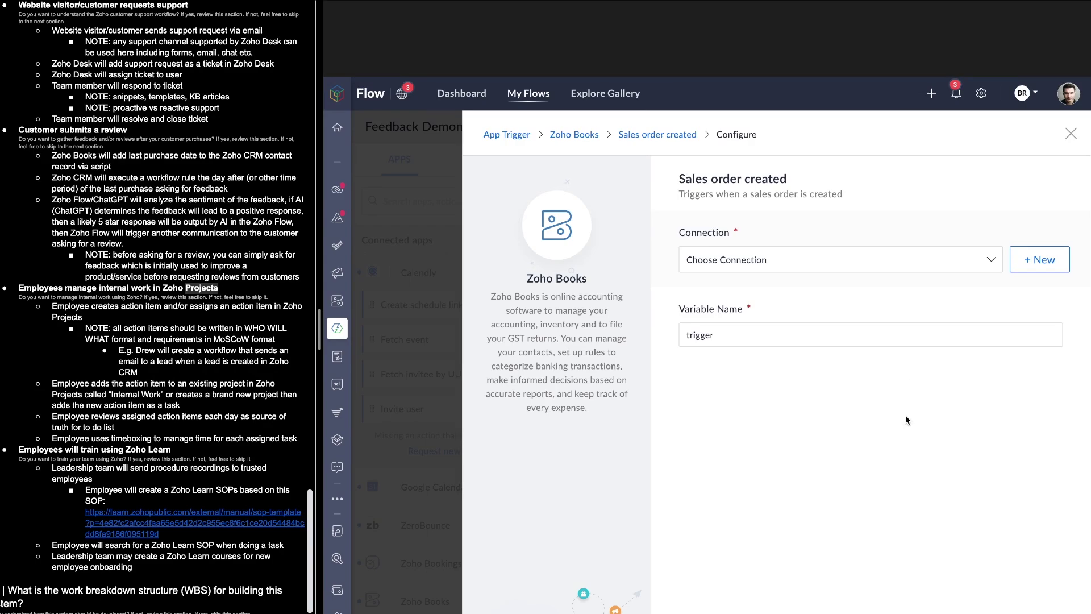
- Configure the Sales order created trigger with the newBooks connection and an organization, and finish the trigger setup
{"action": "left_click", "coordinate": [793, 266]}
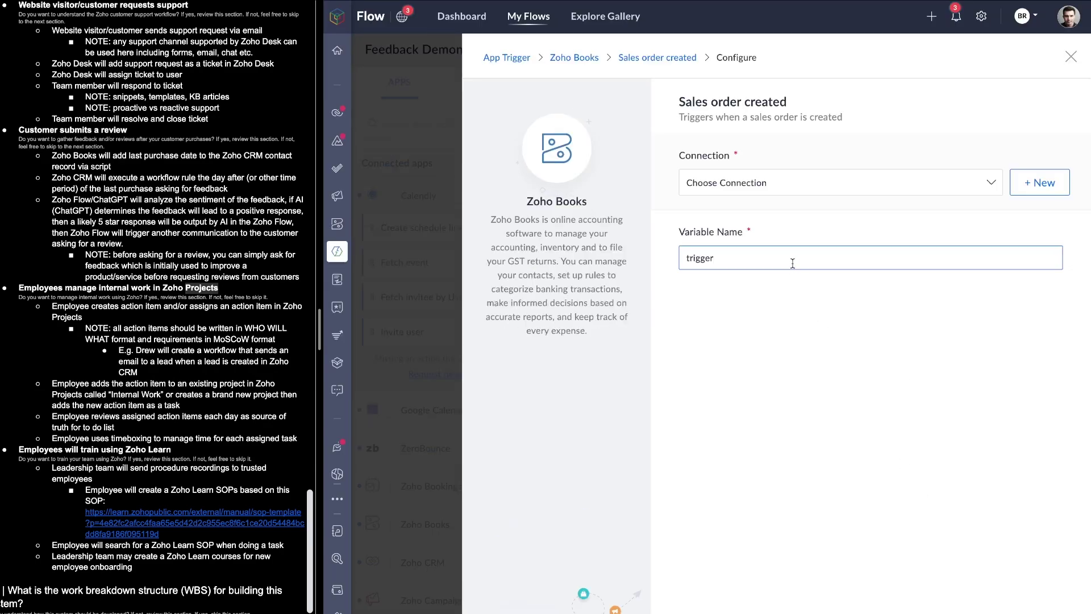
{"action": "left_click", "coordinate": [810, 182]}
{"action": "left_click", "coordinate": [810, 207]}
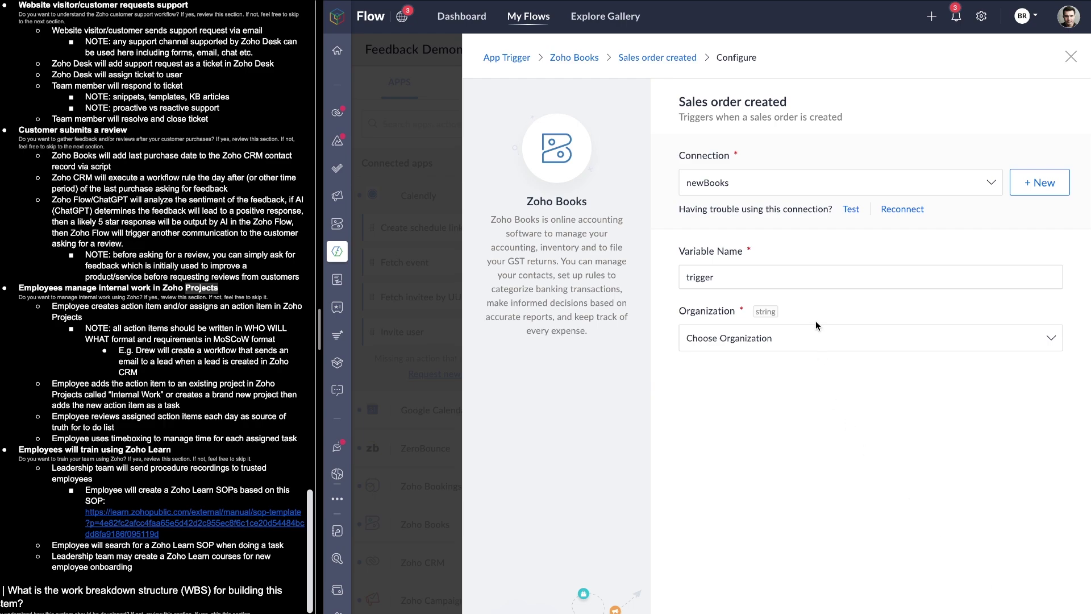
{"action": "left_click", "coordinate": [819, 341]}
{"action": "left_click", "coordinate": [819, 366]}
{"action": "left_click", "coordinate": [852, 611]}
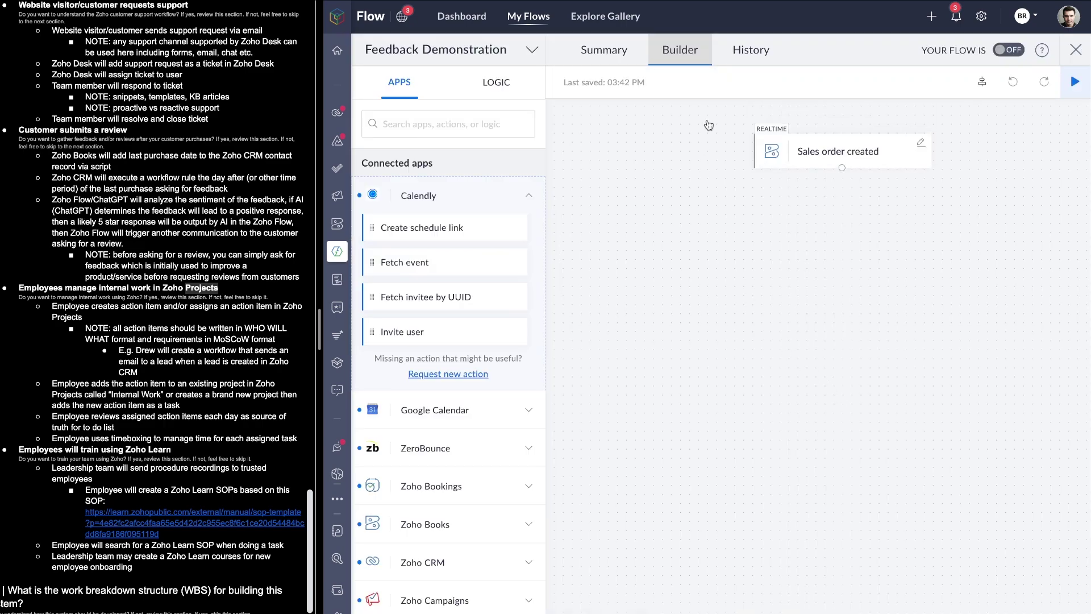
- Search the flow's apps for "zoho crm" and list the Zoho CRM actions
{"action": "left_click", "coordinate": [461, 120]}
{"action": "type", "text": "zoho "}
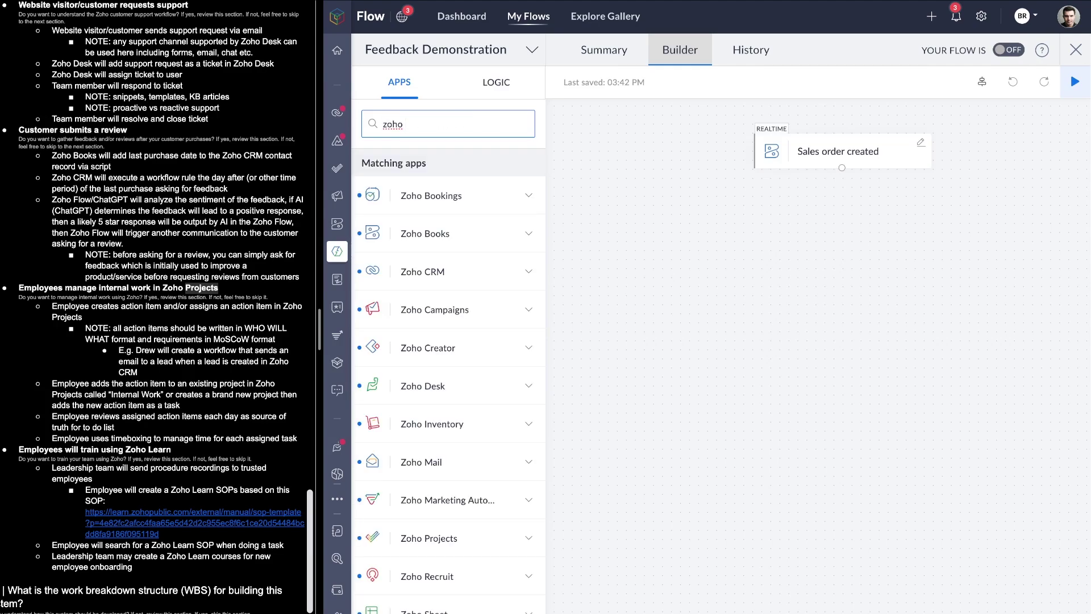
{"action": "type", "text": "crm"}
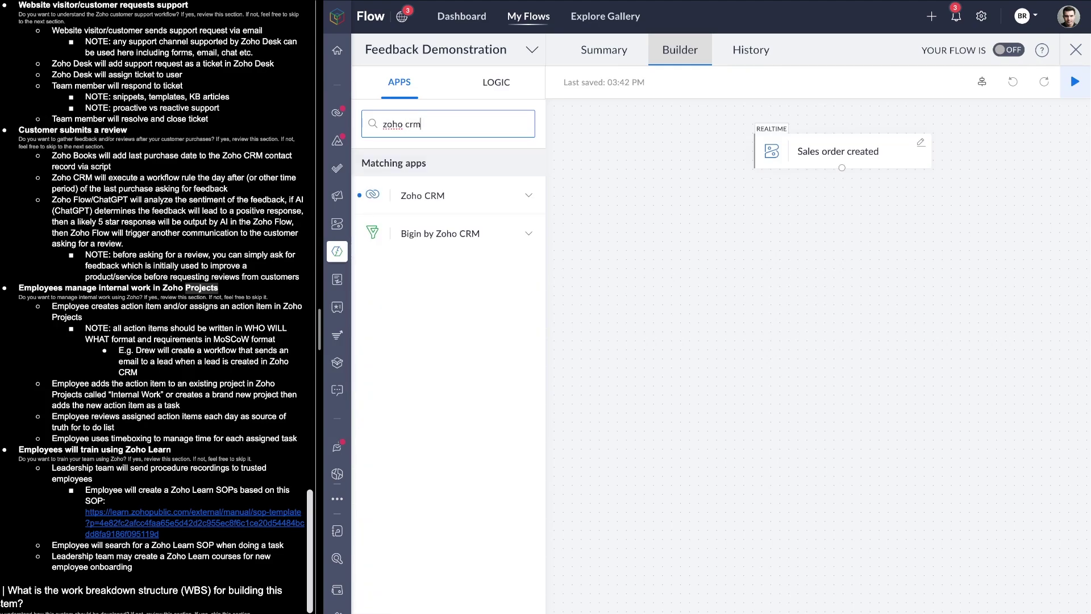
{"action": "left_click", "coordinate": [436, 196]}
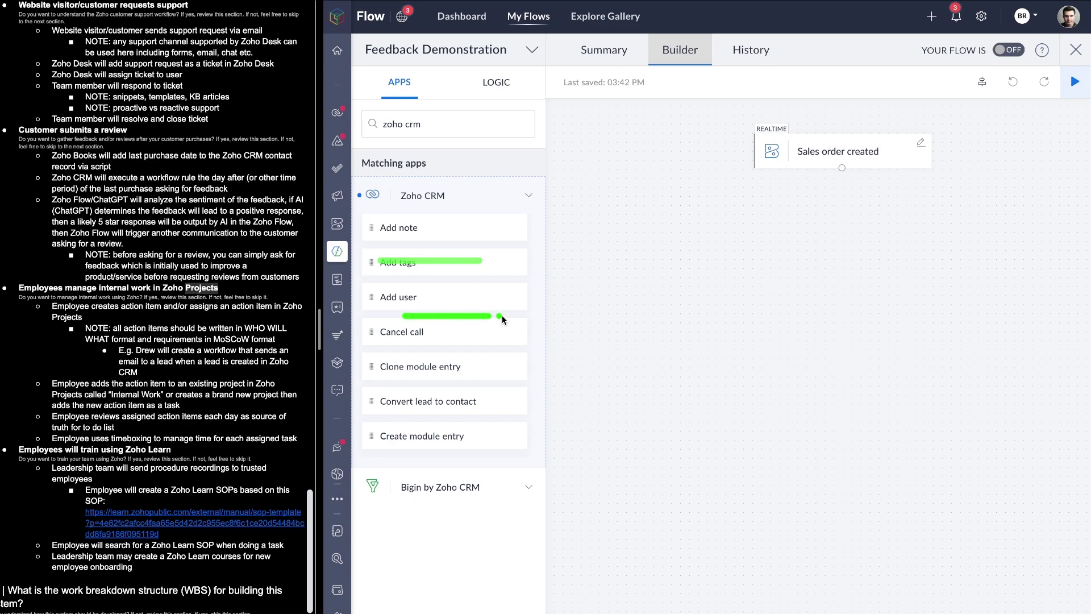
{"action": "left_click_drag", "start_coordinate": [49, 180], "coordinate": [287, 184]}
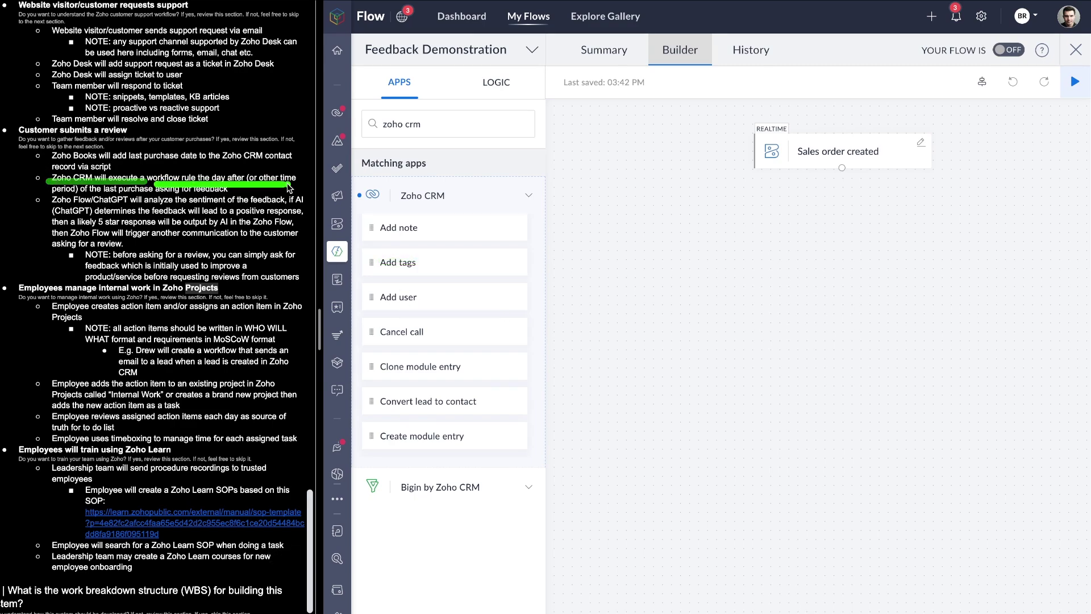
{"action": "left_click_drag", "start_coordinate": [77, 197], "coordinate": [256, 197]}
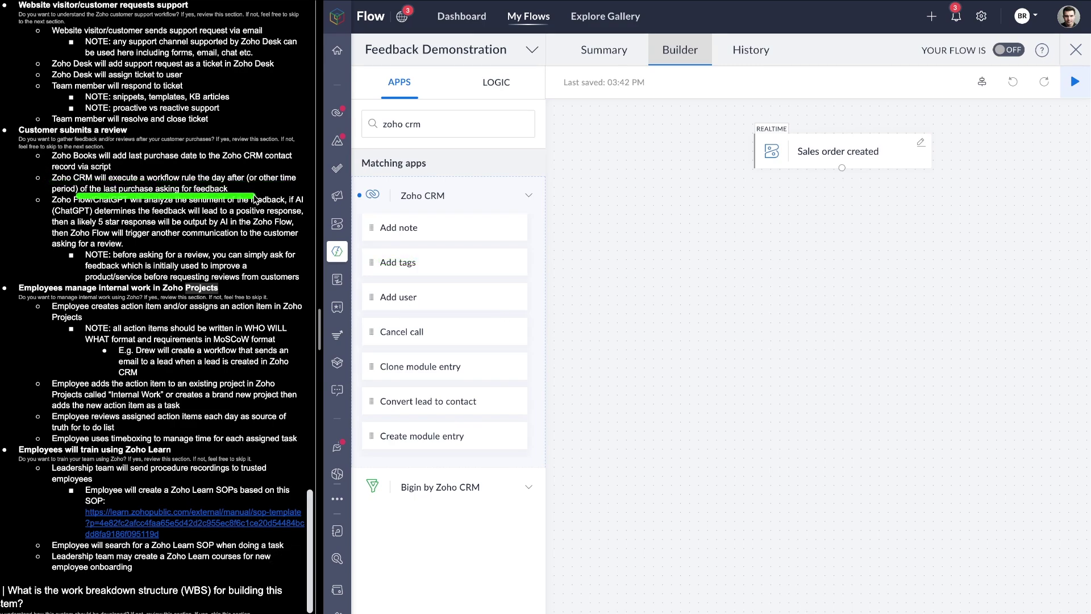
{"action": "left_click_drag", "start_coordinate": [843, 158], "coordinate": [843, 293]}
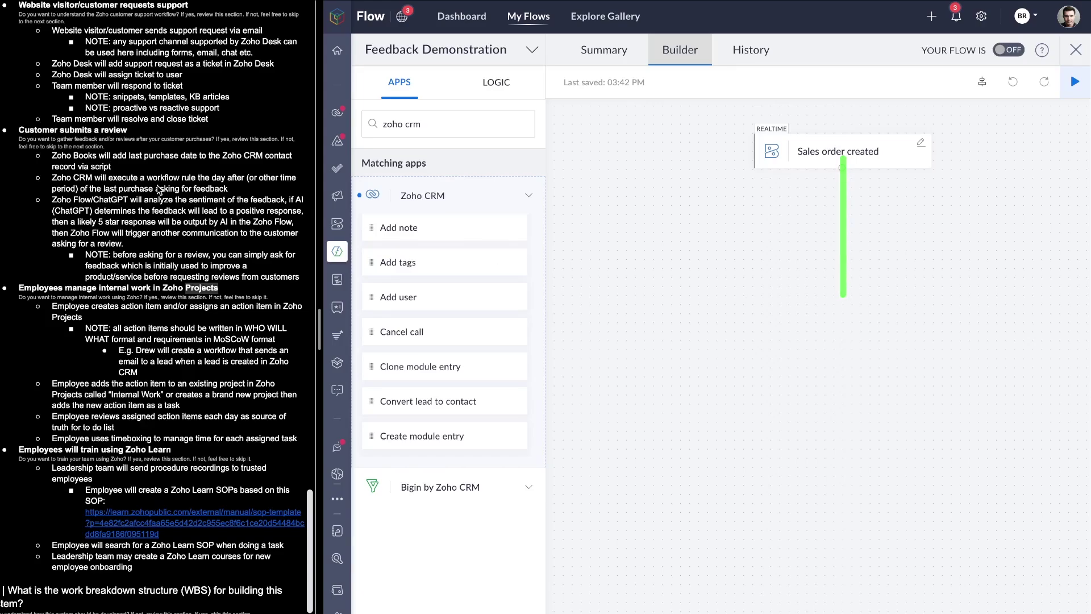
{"action": "left_click_drag", "start_coordinate": [50, 211], "coordinate": [151, 210]}
- Search the flow's apps for "chat" and list the ChatGPT actions
{"action": "left_click", "coordinate": [431, 130]}
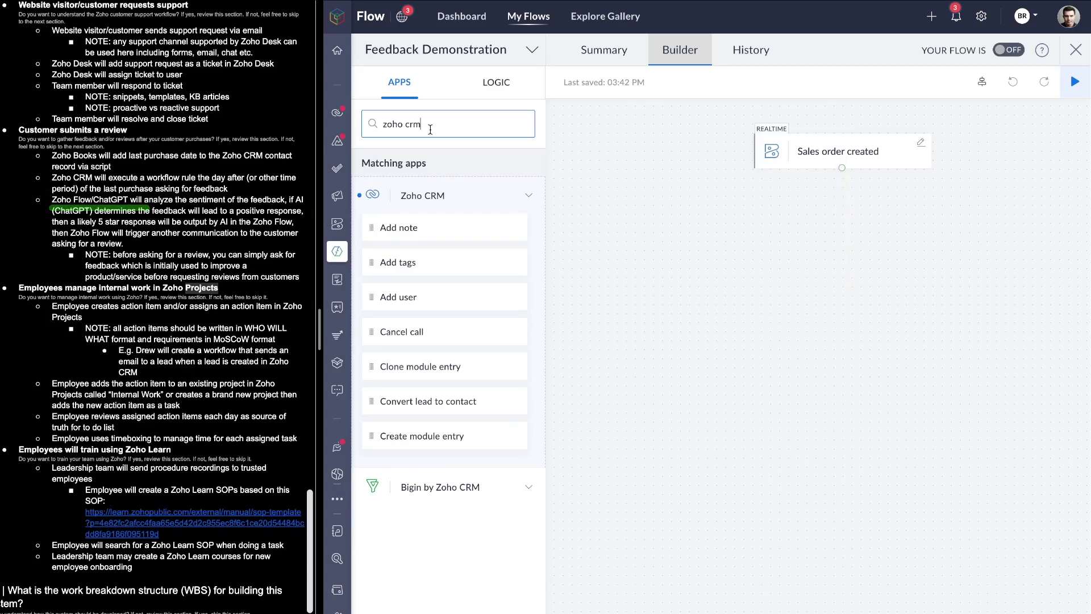
{"action": "type", "text": "chat"}
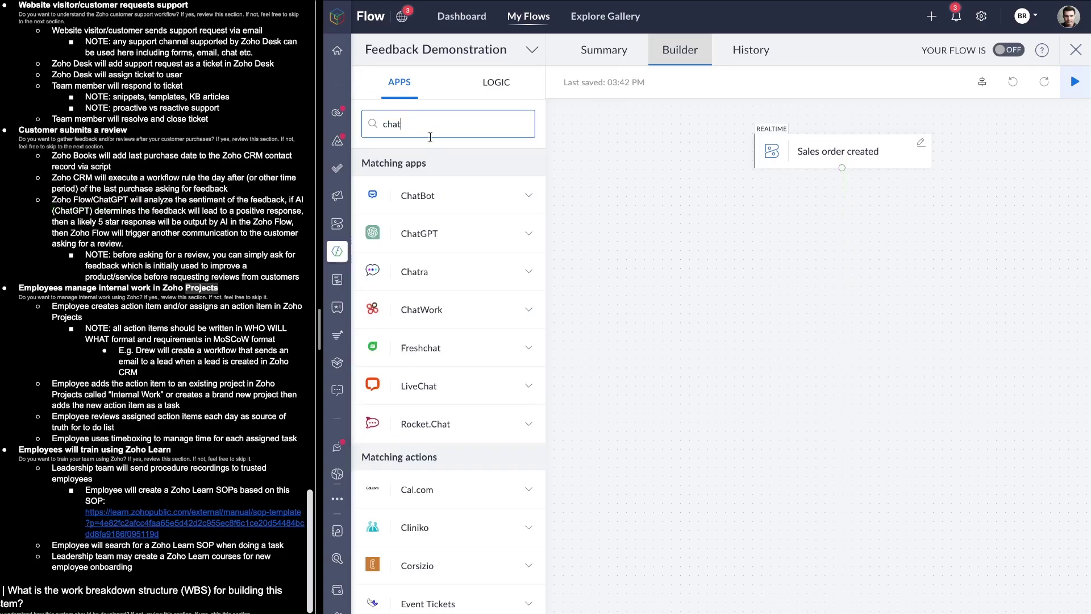
{"action": "left_click", "coordinate": [420, 233]}
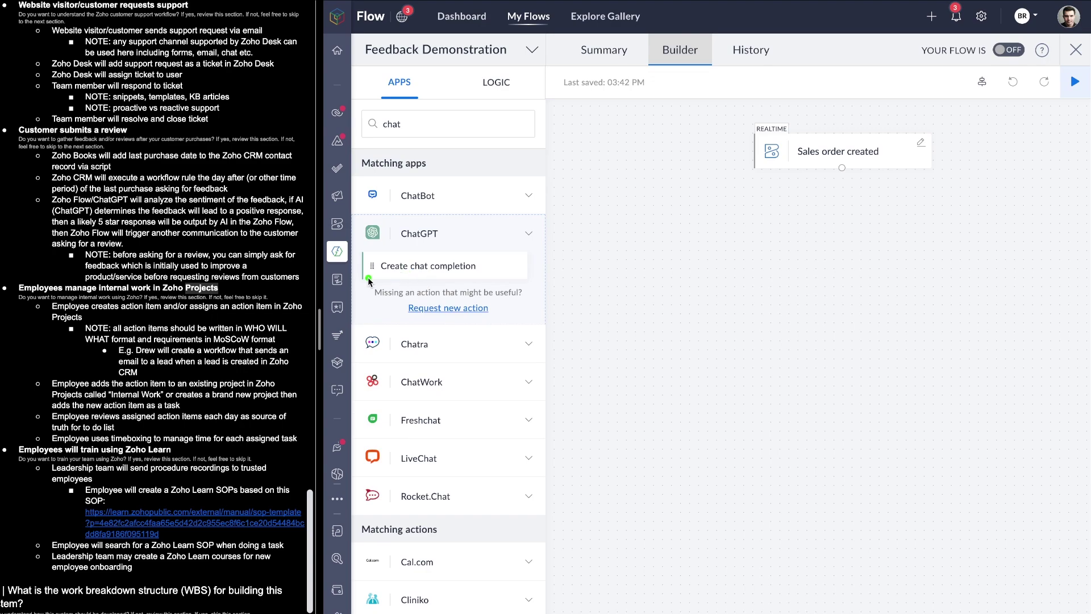
{"action": "left_click_drag", "start_coordinate": [367, 278], "coordinate": [502, 277]}
{"action": "left_click_drag", "start_coordinate": [387, 273], "coordinate": [538, 273]}
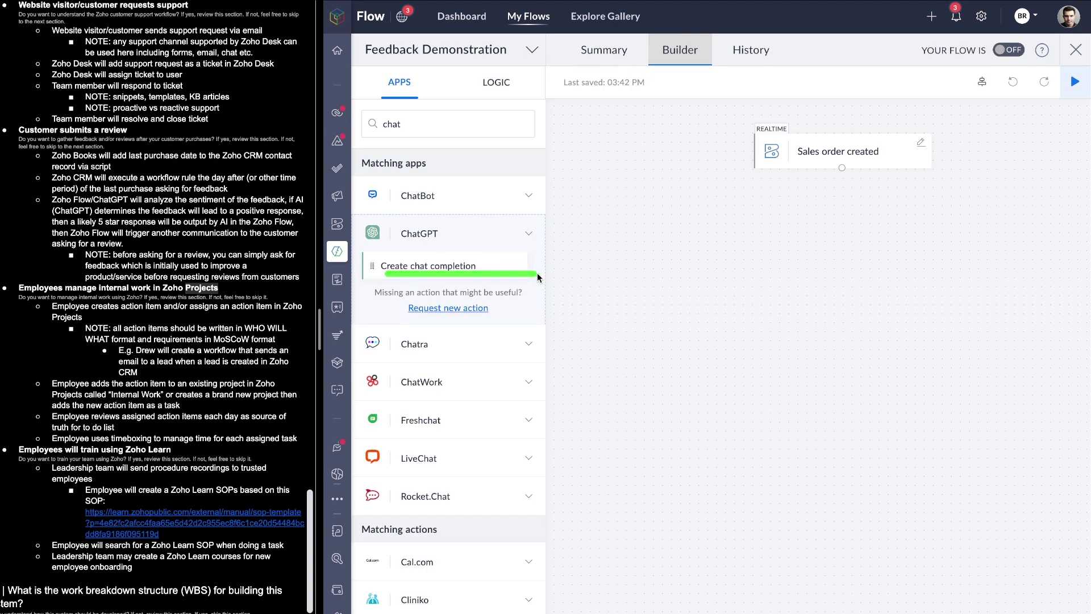
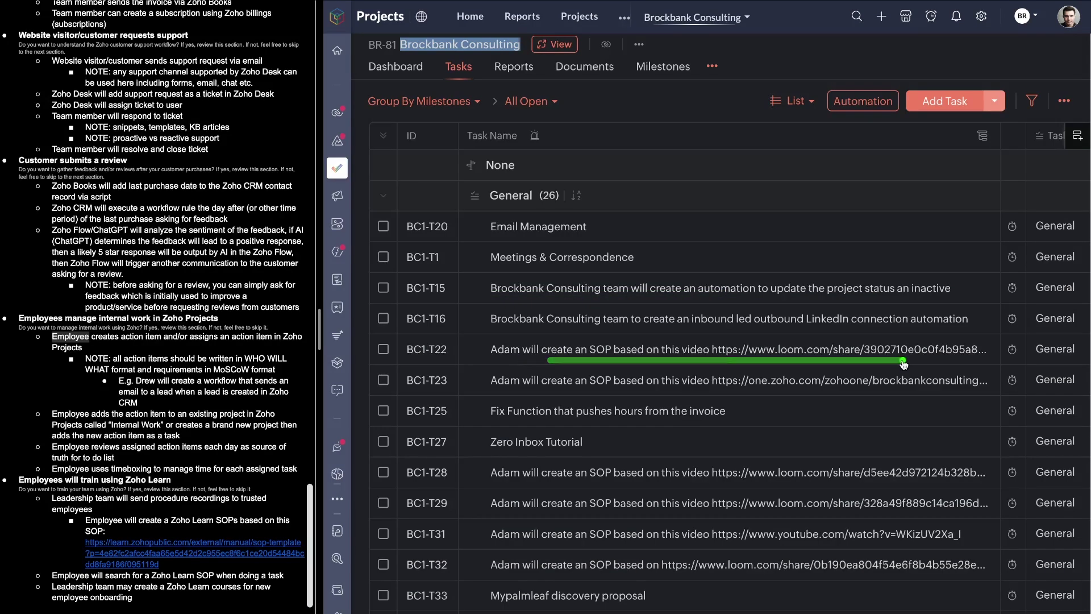
- Examine the Brockbank Consulting project's General tasks, including their names, owners and statuses
{"action": "mouse_move", "coordinate": [244, 77]}
{"action": "left_mouse_down"}
{"action": "mouse_move", "coordinate": [115, 589]}
{"action": "mouse_move", "coordinate": [168, 72]}
{"action": "left_mouse_up"}
{"action": "left_click_drag", "start_coordinate": [55, 73], "coordinate": [222, 71]}
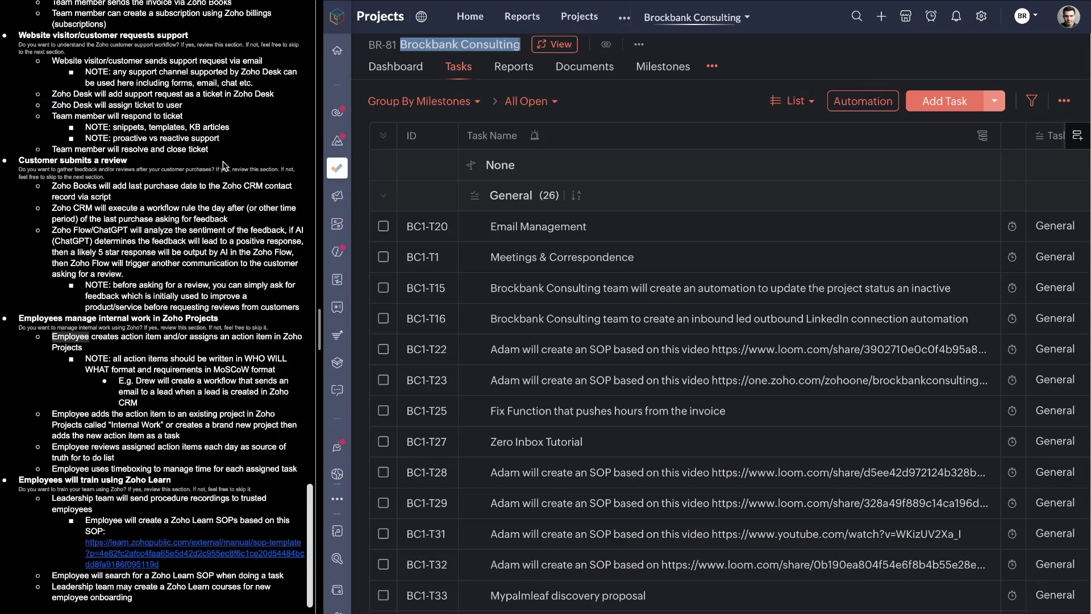
{"action": "scroll", "coordinate": [739, 290], "scroll_direction": "down", "scroll_amount": 1}
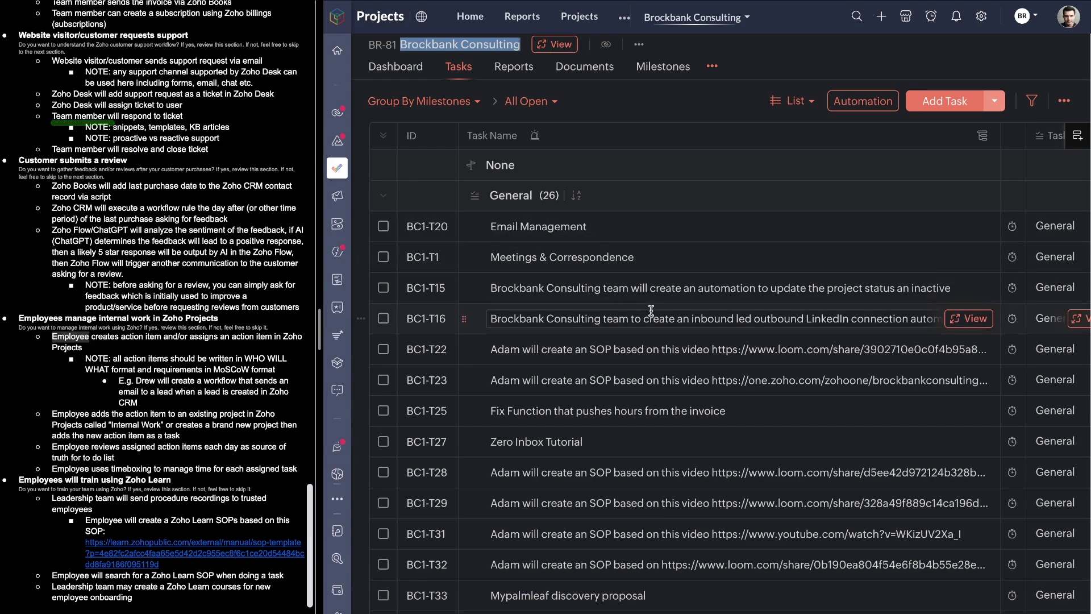
{"action": "left_click_drag", "start_coordinate": [472, 288], "coordinate": [928, 289]}
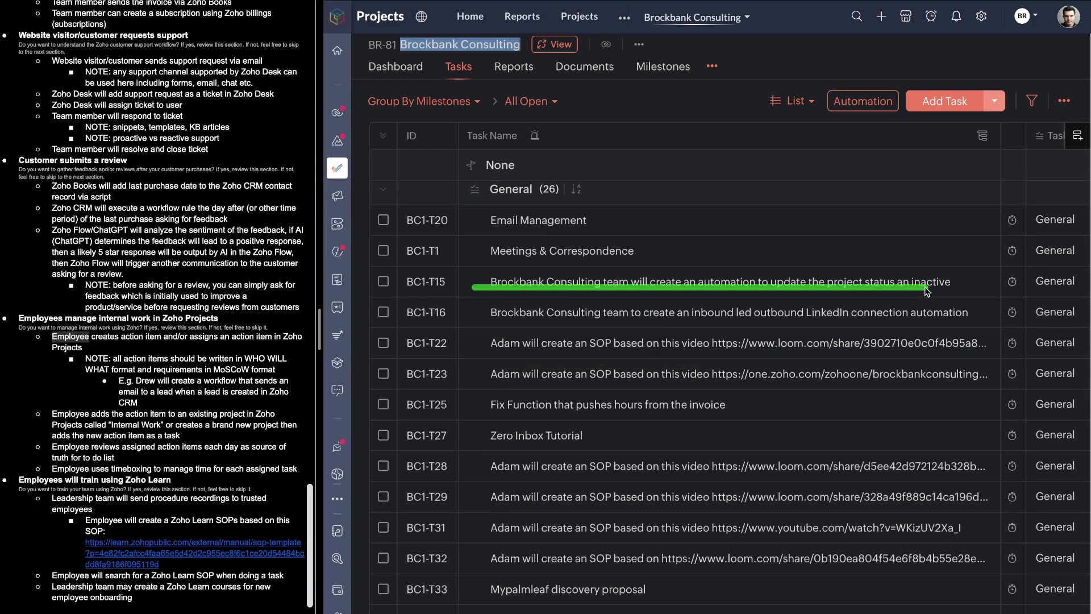
{"action": "scroll", "coordinate": [935, 288], "scroll_direction": "right", "scroll_amount": 2}
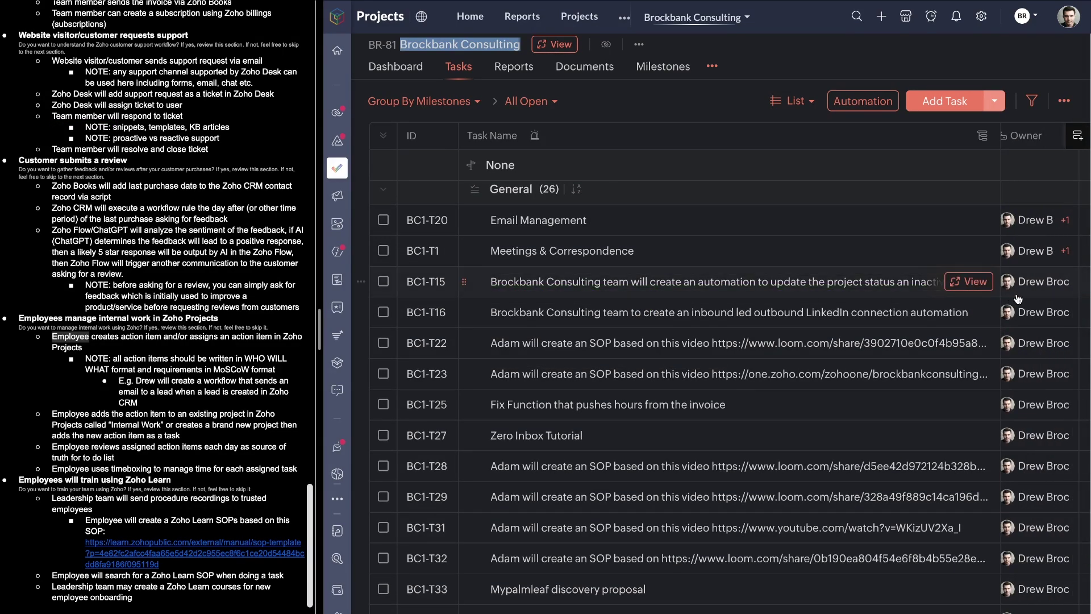
{"action": "scroll", "coordinate": [1011, 298], "scroll_direction": "right", "scroll_amount": 3}
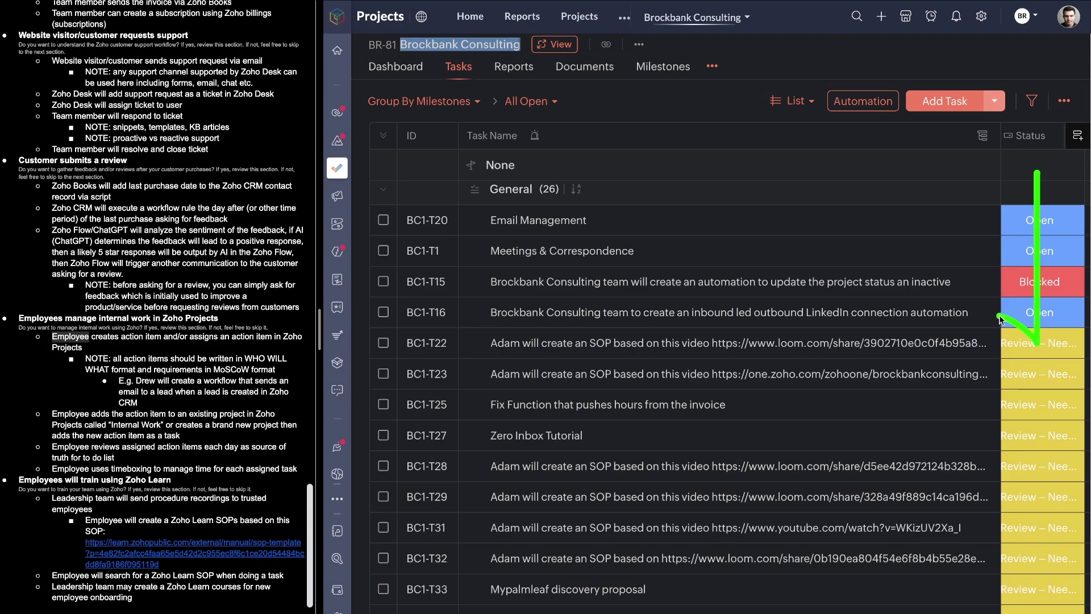
{"action": "scroll", "coordinate": [1052, 250], "scroll_direction": "left", "scroll_amount": 5}
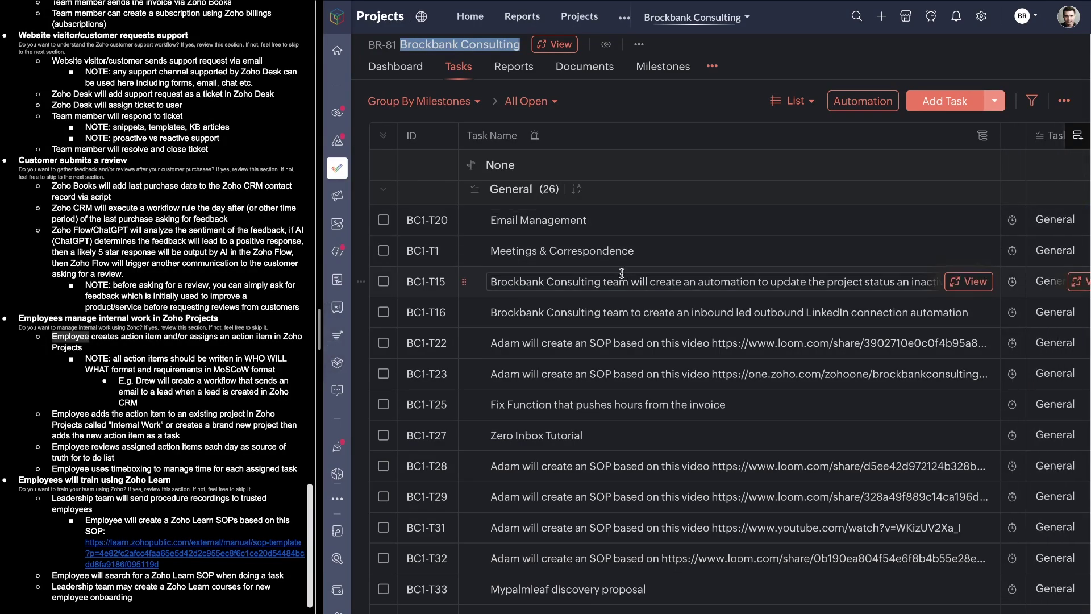
{"action": "scroll", "coordinate": [725, 249], "scroll_direction": "down", "scroll_amount": 5}
{"action": "left_click_drag", "start_coordinate": [725, 249], "coordinate": [784, 273]}
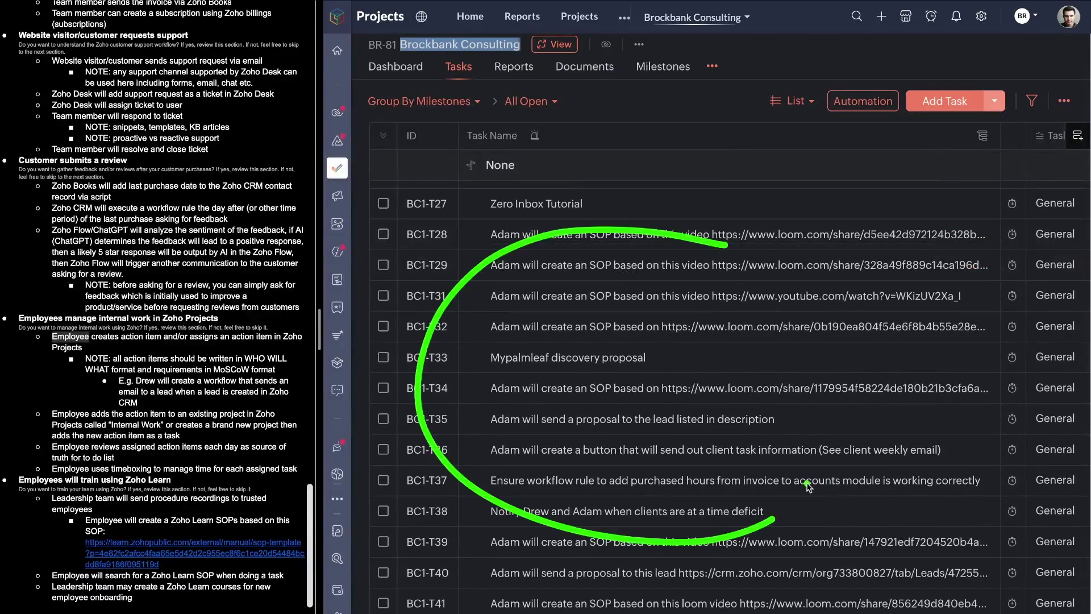
{"action": "scroll", "coordinate": [571, 287], "scroll_direction": "up", "scroll_amount": 5}
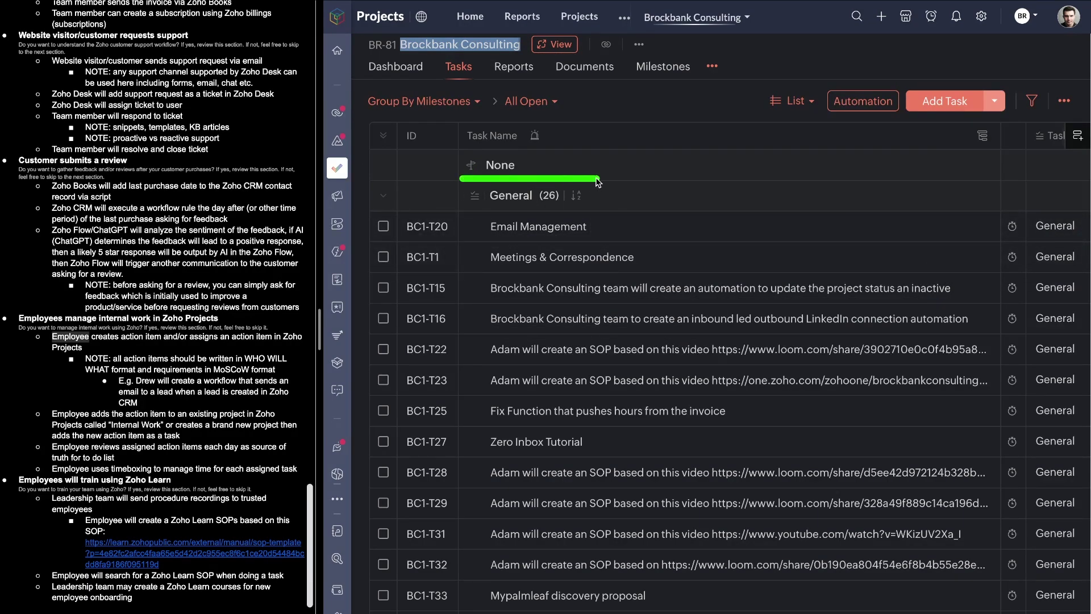
{"action": "left_click_drag", "start_coordinate": [483, 212], "coordinate": [505, 181]}
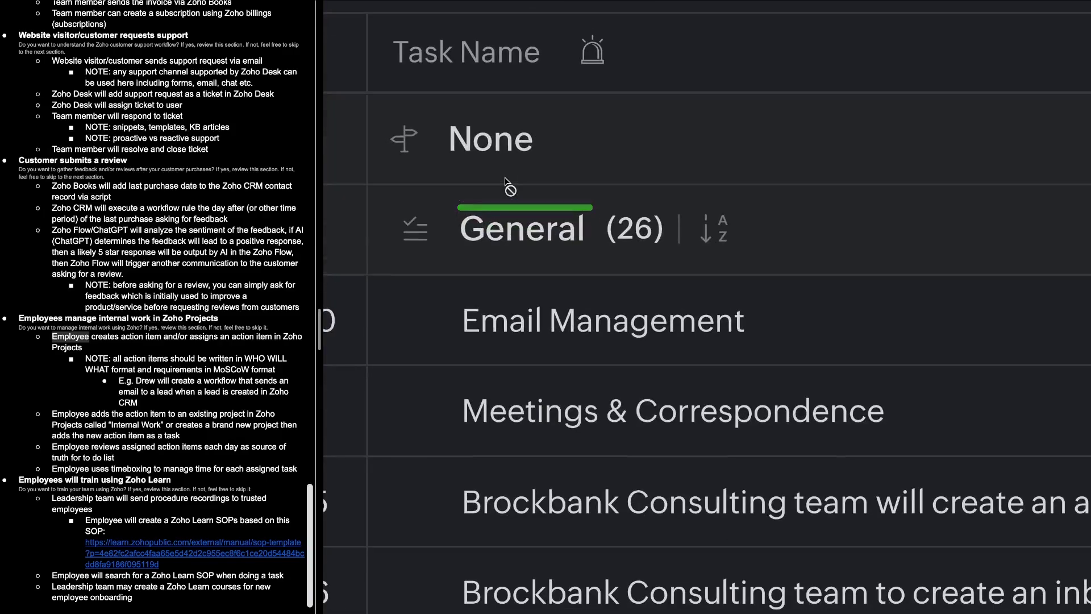
{"action": "mouse_move", "coordinate": [430, 164]}
{"action": "left_mouse_down"}
{"action": "mouse_move", "coordinate": [446, 105]}
{"action": "mouse_move", "coordinate": [411, 79]}
{"action": "left_mouse_up"}
{"action": "left_click_drag", "start_coordinate": [455, 188], "coordinate": [402, 210]}
{"action": "left_click", "coordinate": [529, 337]}
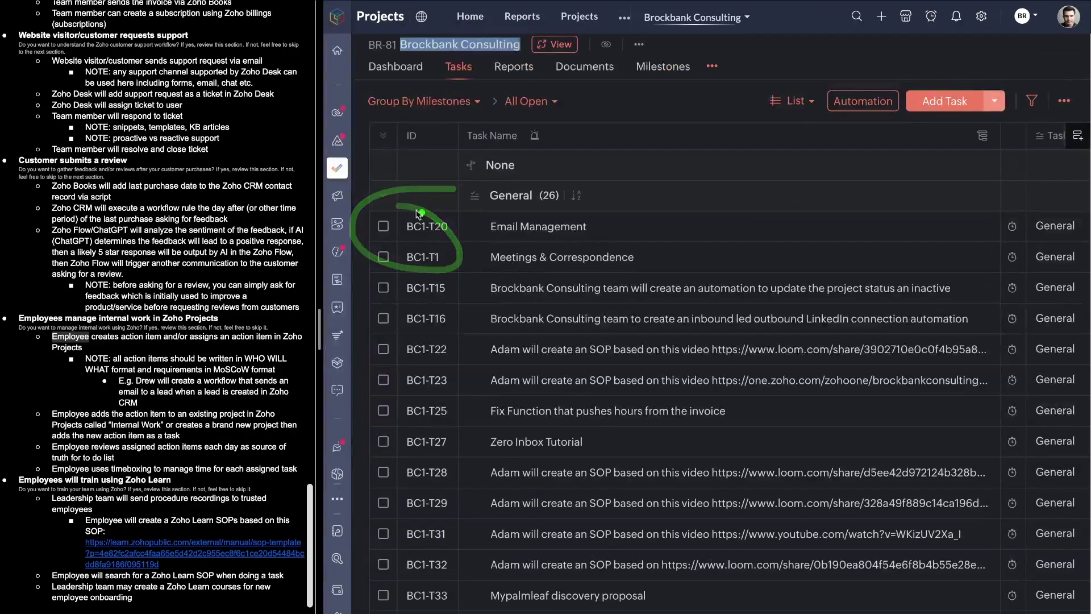
{"action": "left_click_drag", "start_coordinate": [499, 288], "coordinate": [609, 291]}
{"action": "left_click_drag", "start_coordinate": [488, 313], "coordinate": [603, 314]}
{"action": "left_click_drag", "start_coordinate": [522, 359], "coordinate": [635, 361]}
{"action": "mouse_move", "coordinate": [641, 143]}
{"action": "left_mouse_down"}
{"action": "mouse_move", "coordinate": [568, 196]}
{"action": "mouse_move", "coordinate": [574, 154]}
{"action": "left_mouse_up"}
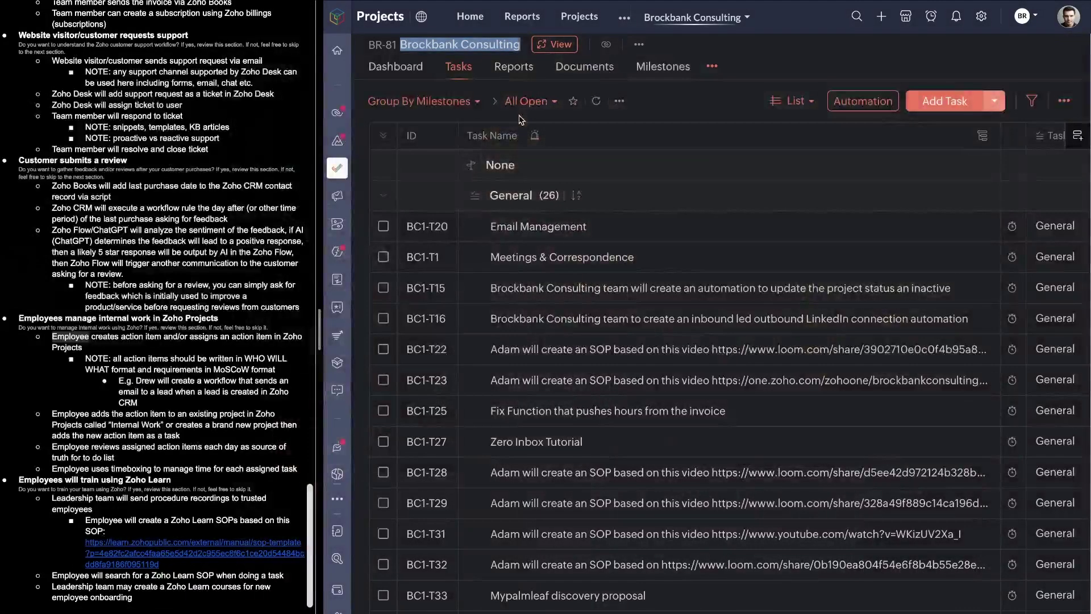
- View the Brockbank Consulting project's milestones and return to its tasks
{"action": "left_click", "coordinate": [663, 67]}
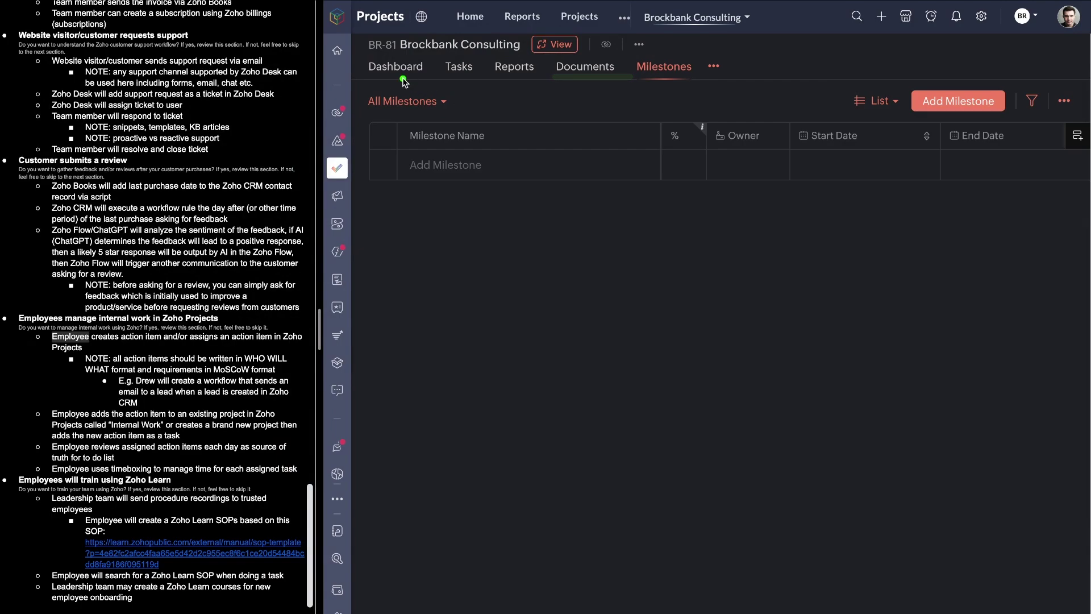
{"action": "left_click", "coordinate": [474, 69]}
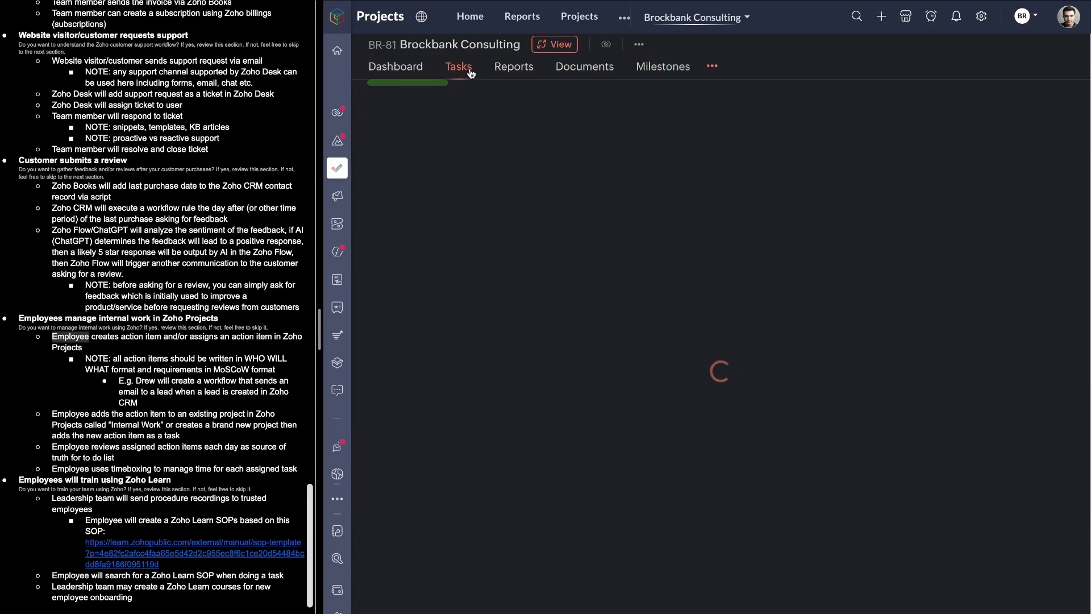
- Draft a new project titled "Product Launch" and review its template, billing, roll-up and access options without saving it
{"action": "scroll", "coordinate": [514, 290], "scroll_direction": "down", "scroll_amount": 5}
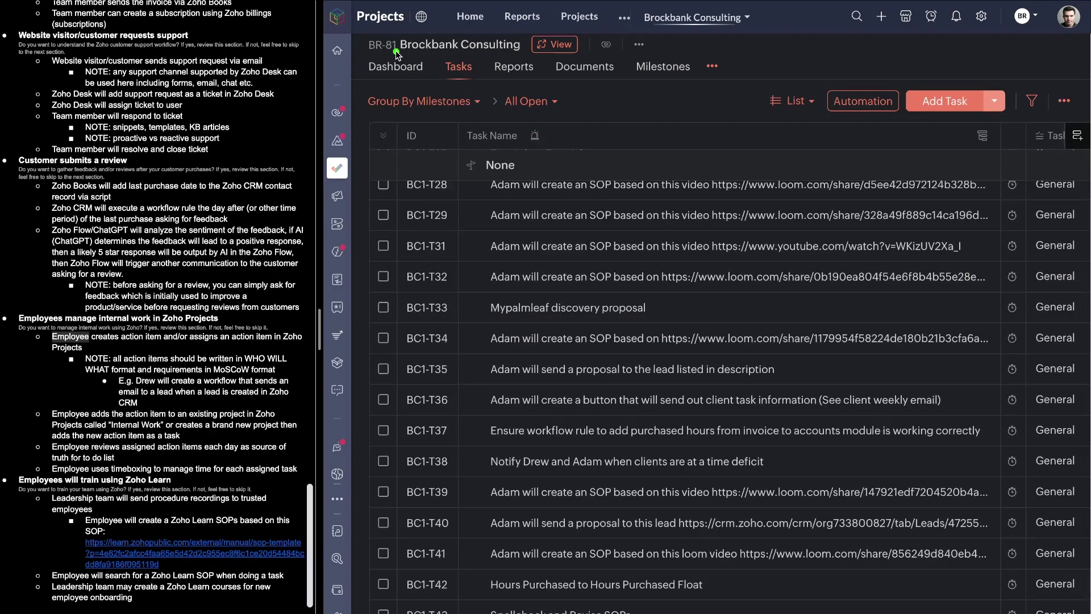
{"action": "mouse_move", "coordinate": [879, 33]}
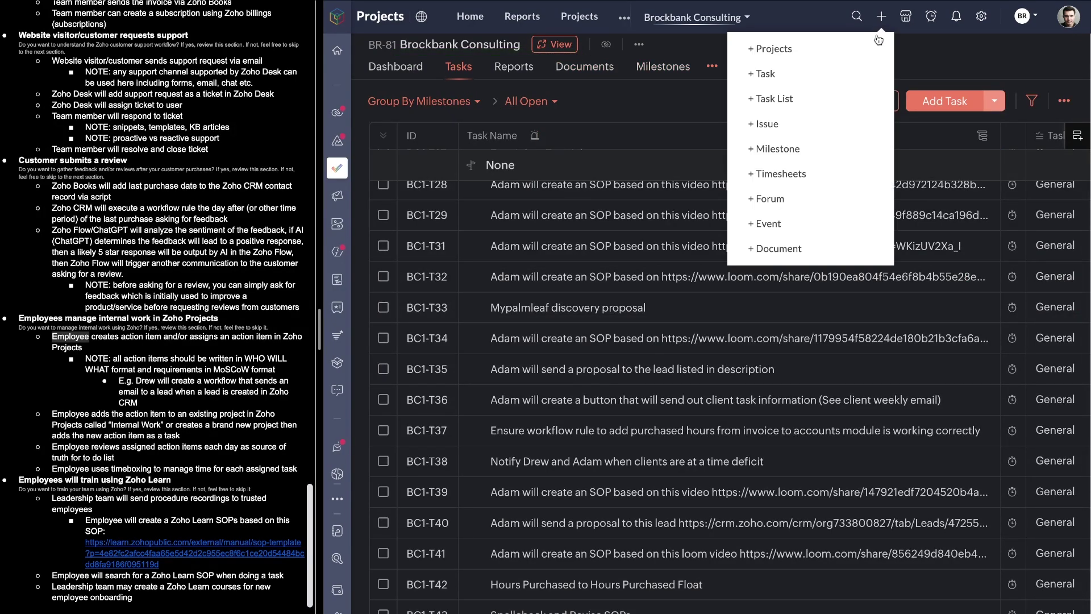
{"action": "left_click", "coordinate": [827, 54]}
{"action": "type", "text": "Product Lau"}
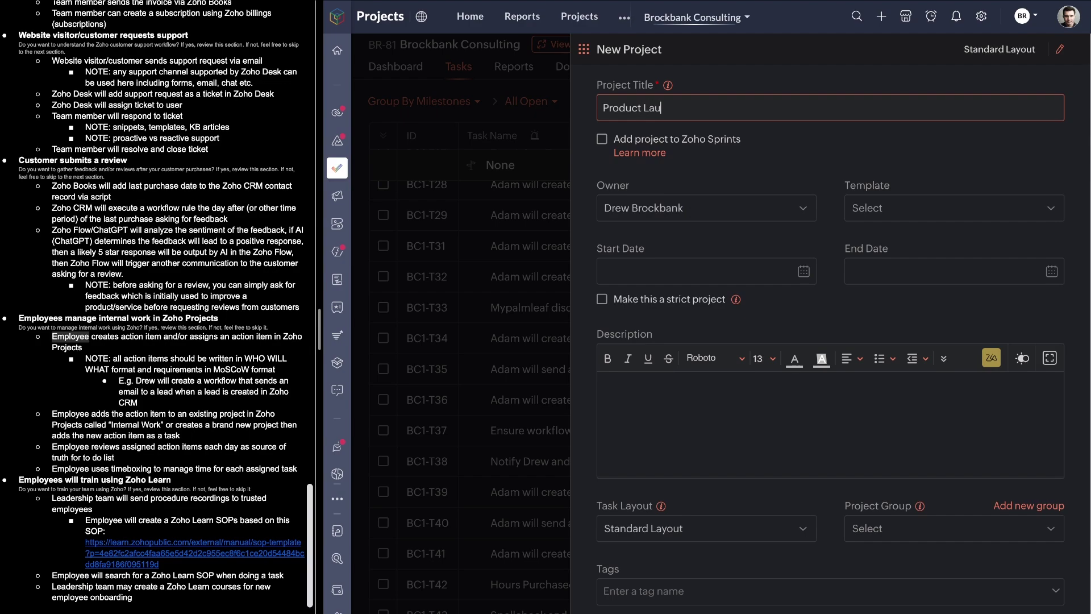
{"action": "type", "text": "nch"}
{"action": "left_click", "coordinate": [872, 208]}
{"action": "left_click", "coordinate": [872, 208]}
{"action": "scroll", "coordinate": [881, 216], "scroll_direction": "down", "scroll_amount": 5}
{"action": "mouse_move", "coordinate": [889, 118]}
{"action": "left_mouse_down"}
{"action": "mouse_move", "coordinate": [780, 115]}
{"action": "mouse_move", "coordinate": [764, 125]}
{"action": "left_mouse_up"}
{"action": "scroll", "coordinate": [777, 340], "scroll_direction": "down", "scroll_amount": 4}
{"action": "scroll", "coordinate": [778, 340], "scroll_direction": "down", "scroll_amount": 2}
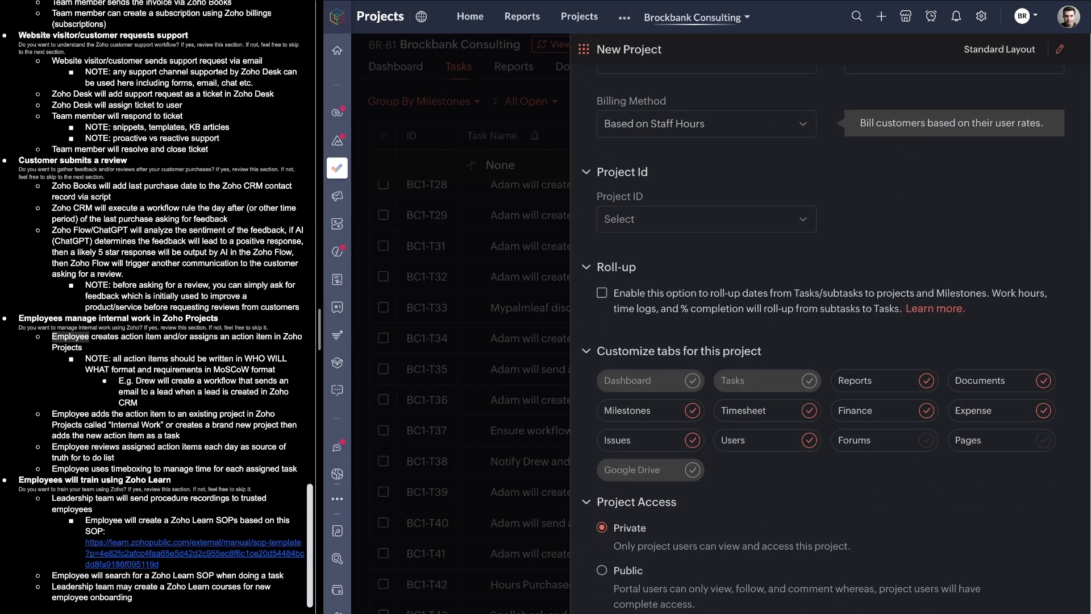
{"action": "key", "text": "Escape"}
- Examine how the General tasks in the Brockbank Consulting project are worded, including the SOP creation tasks
{"action": "scroll", "coordinate": [550, 205], "scroll_direction": "up", "scroll_amount": 2}
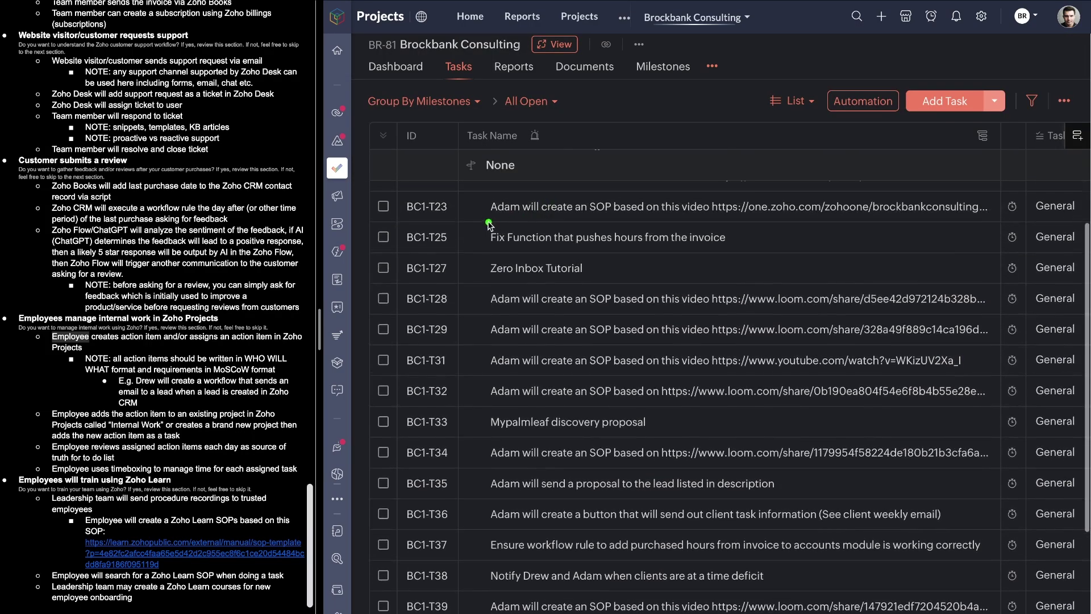
{"action": "left_click_drag", "start_coordinate": [476, 217], "coordinate": [663, 218]}
{"action": "left_click_drag", "start_coordinate": [488, 248], "coordinate": [605, 248]}
{"action": "left_click_drag", "start_coordinate": [497, 273], "coordinate": [622, 272]}
{"action": "left_click_drag", "start_coordinate": [479, 308], "coordinate": [612, 312]}
{"action": "left_click_drag", "start_coordinate": [818, 194], "coordinate": [665, 192]}
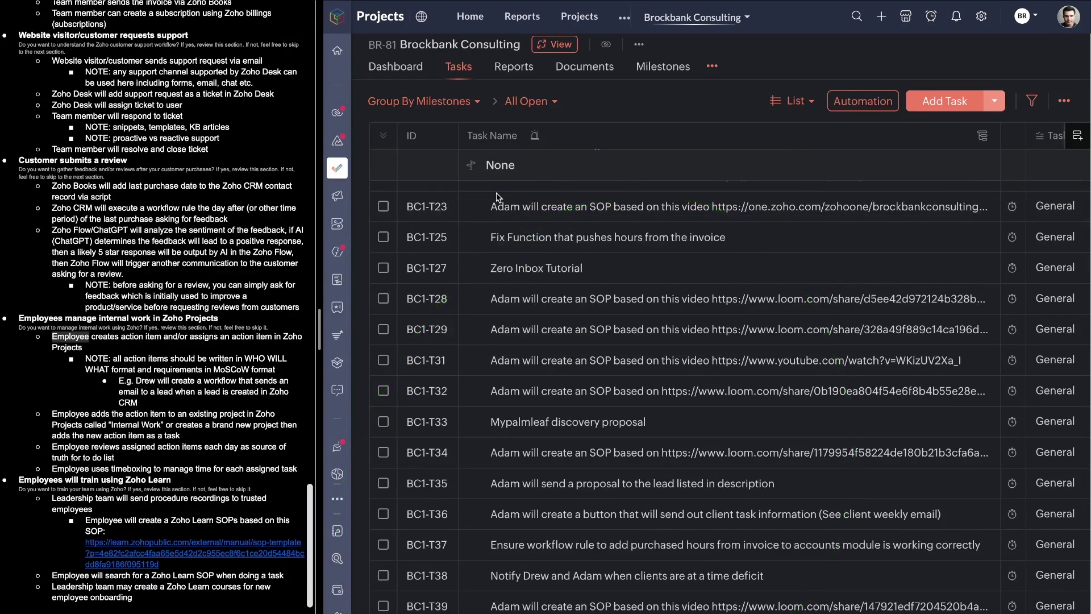
{"action": "scroll", "coordinate": [497, 197], "scroll_direction": "up", "scroll_amount": 2}
{"action": "left_click_drag", "start_coordinate": [452, 210], "coordinate": [636, 208]}
{"action": "scroll", "coordinate": [615, 323], "scroll_direction": "down", "scroll_amount": 6}
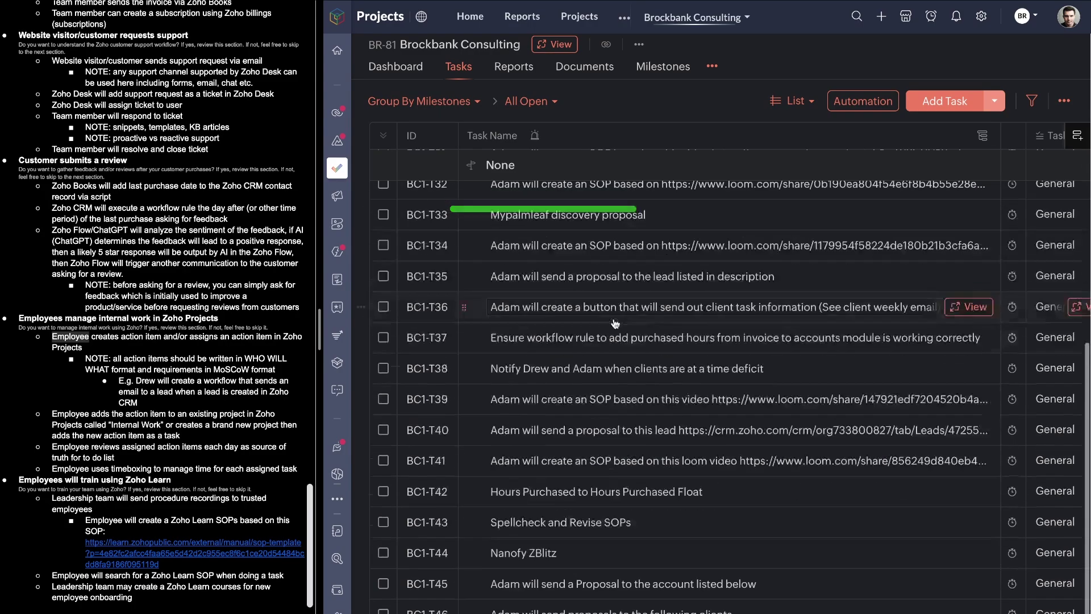
{"action": "scroll", "coordinate": [607, 181], "scroll_direction": "up", "scroll_amount": 6}
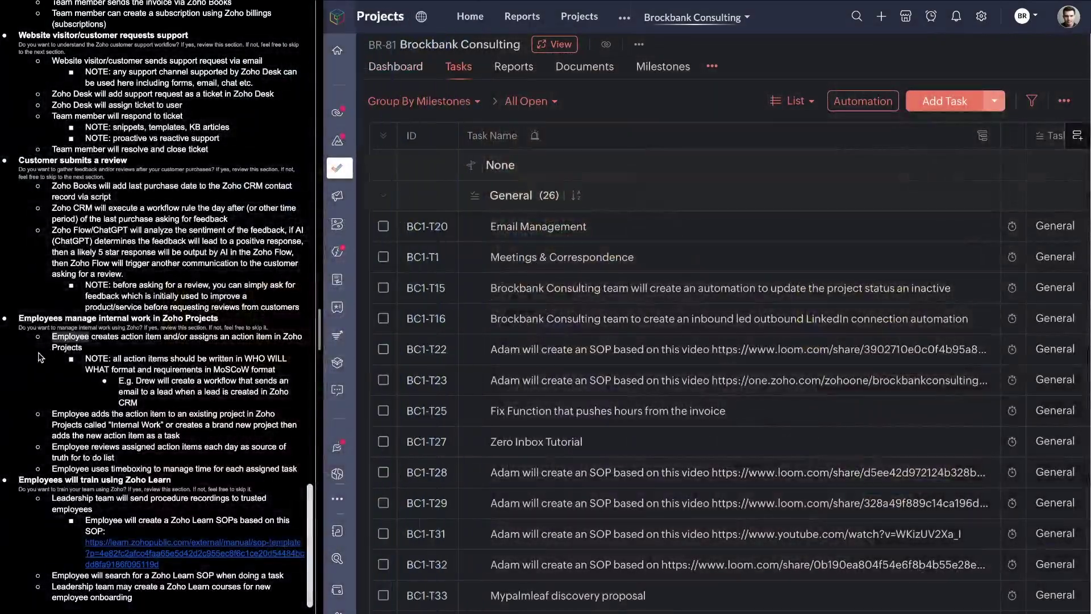
- Review the outline's section on managing internal work in Zoho Projects, from creating action items to reviewing them daily
{"action": "left_click_drag", "start_coordinate": [56, 343], "coordinate": [282, 344]}
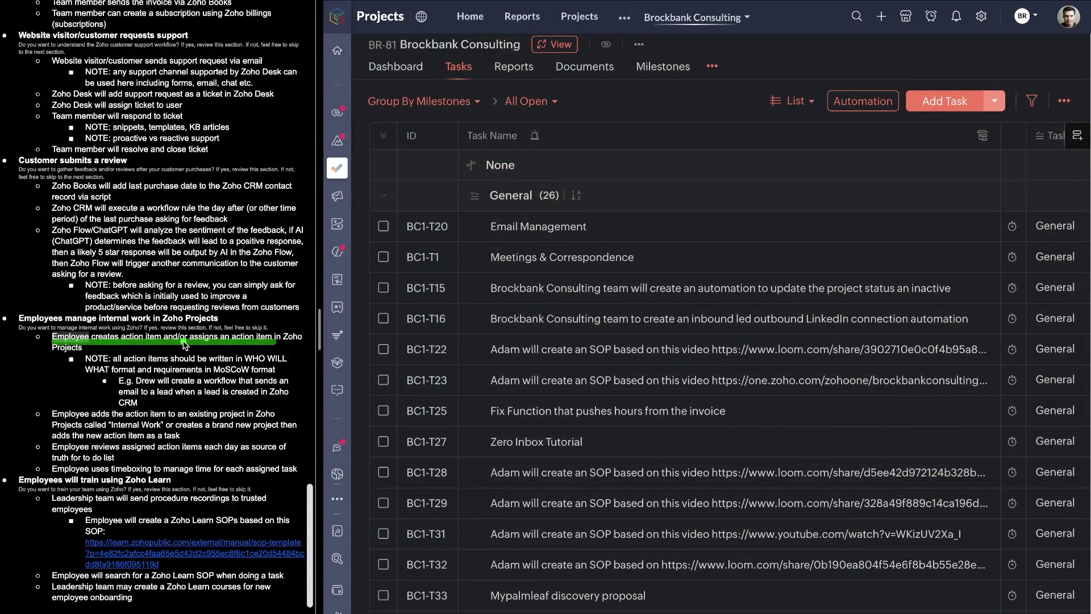
{"action": "left_click_drag", "start_coordinate": [199, 343], "coordinate": [293, 342]}
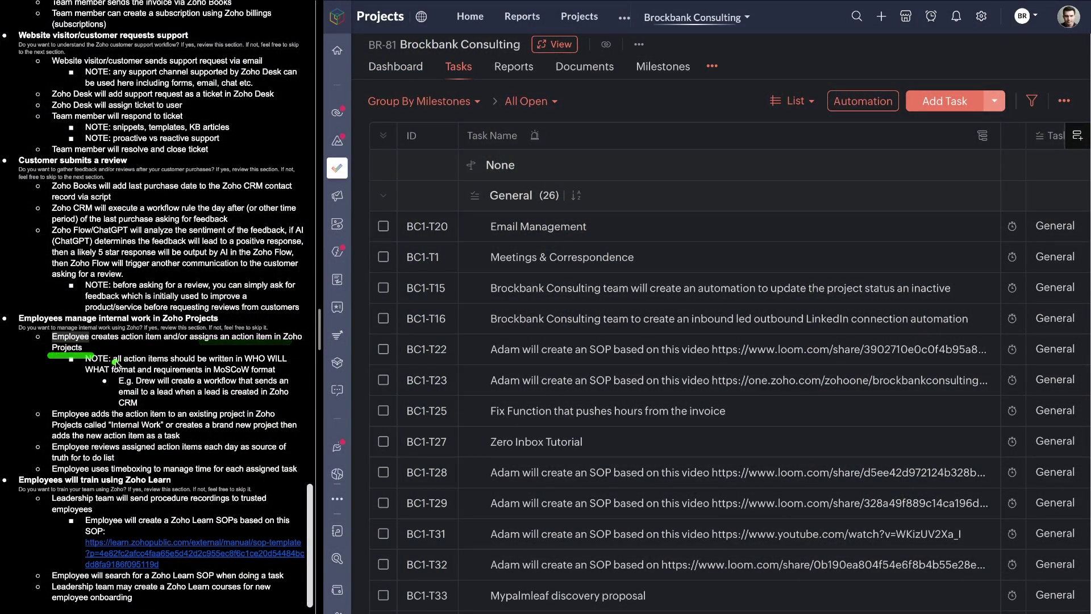
{"action": "left_click_drag", "start_coordinate": [84, 367], "coordinate": [287, 371]}
{"action": "left_click_drag", "start_coordinate": [145, 392], "coordinate": [279, 391]}
{"action": "left_click_drag", "start_coordinate": [121, 400], "coordinate": [216, 402]}
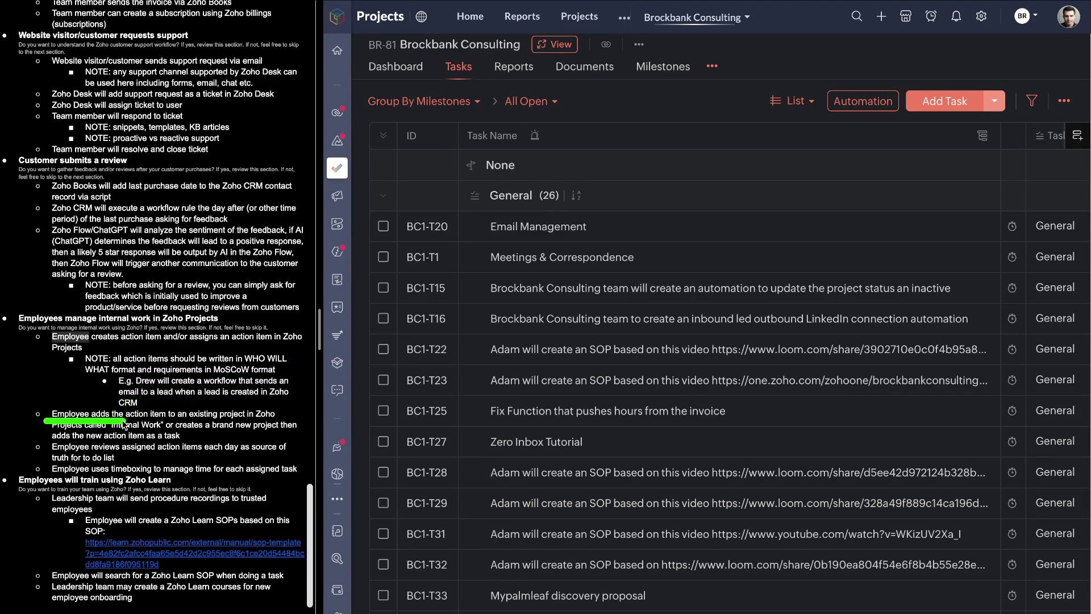
{"action": "mouse_move", "coordinate": [131, 421]}
{"action": "left_mouse_down"}
{"action": "mouse_move", "coordinate": [265, 421]}
{"action": "mouse_move", "coordinate": [246, 424]}
{"action": "left_mouse_up"}
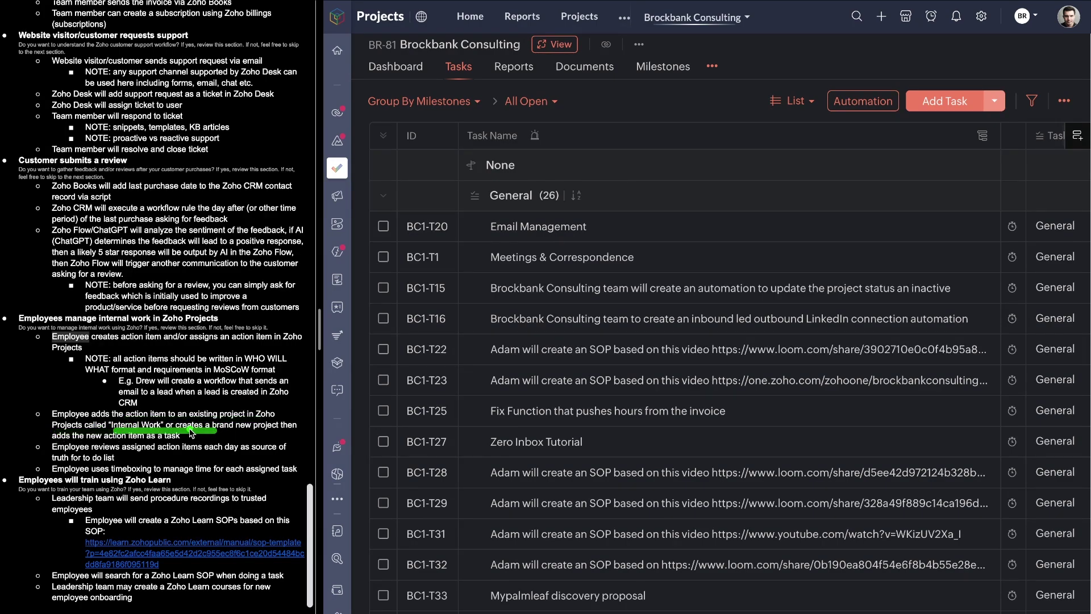
{"action": "left_click_drag", "start_coordinate": [43, 444], "coordinate": [206, 446]}
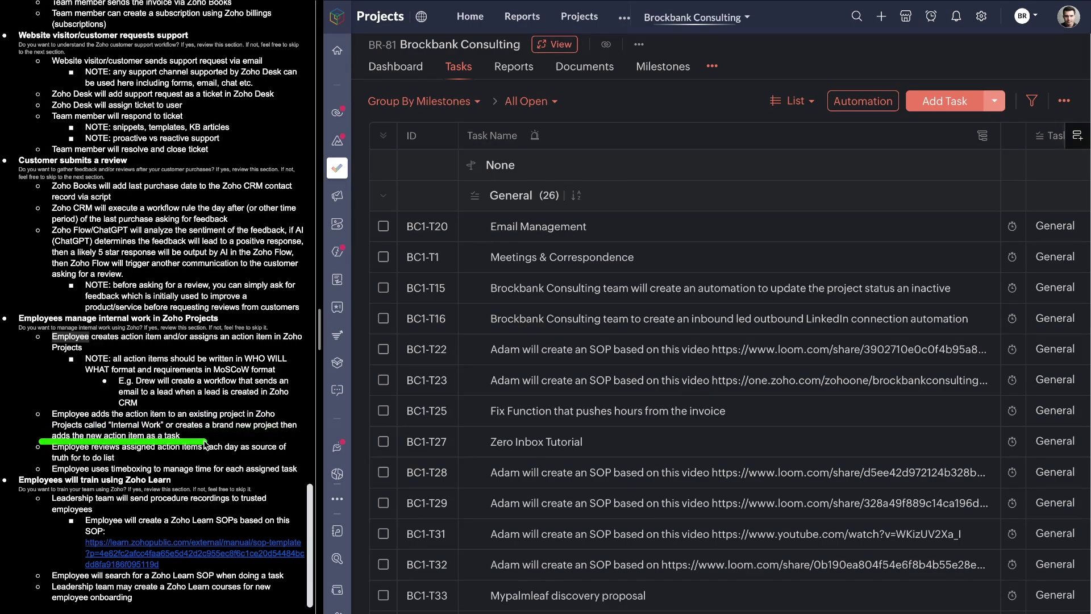
{"action": "left_click_drag", "start_coordinate": [253, 407], "coordinate": [50, 409]}
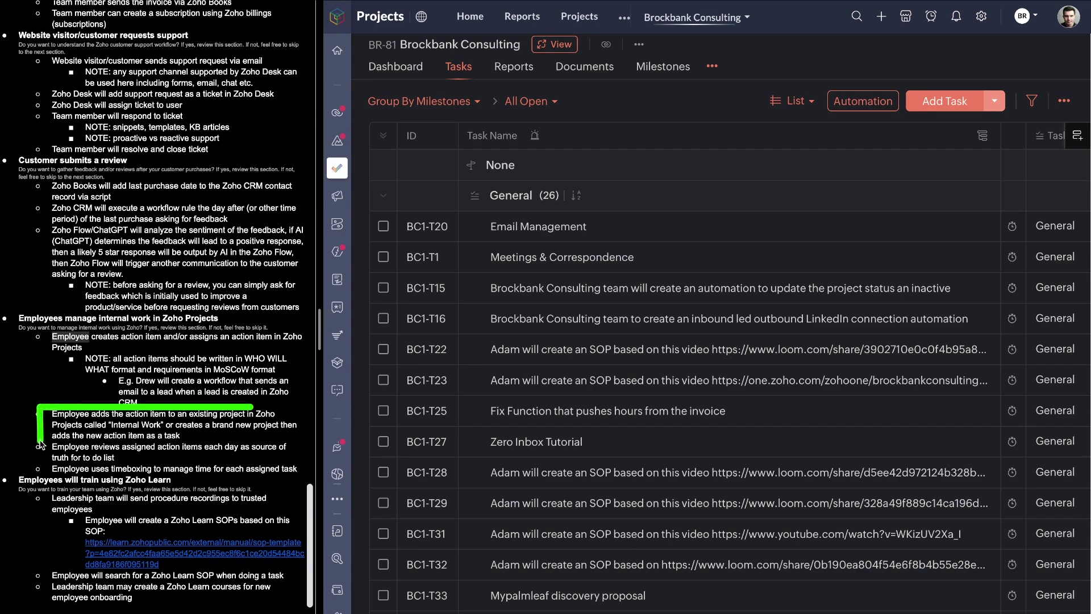
{"action": "left_click_drag", "start_coordinate": [53, 447], "coordinate": [54, 449]}
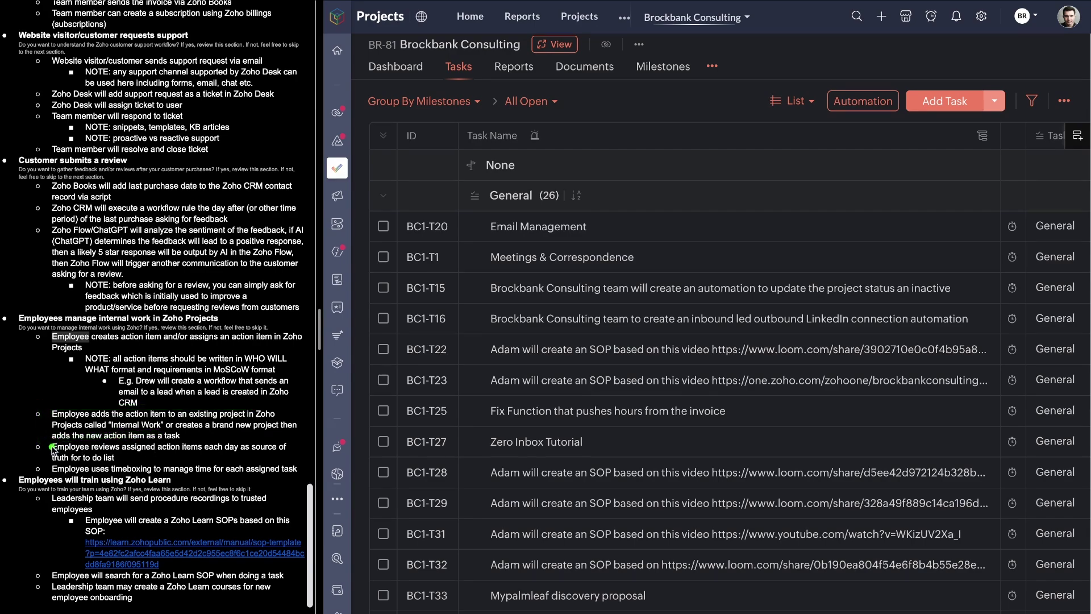
{"action": "left_click_drag", "start_coordinate": [152, 456], "coordinate": [267, 457]}
- View the personal home dashboard in Projects and examine its due-today, overdue work items and My Tasks widgets
{"action": "left_click", "coordinate": [480, 19]}
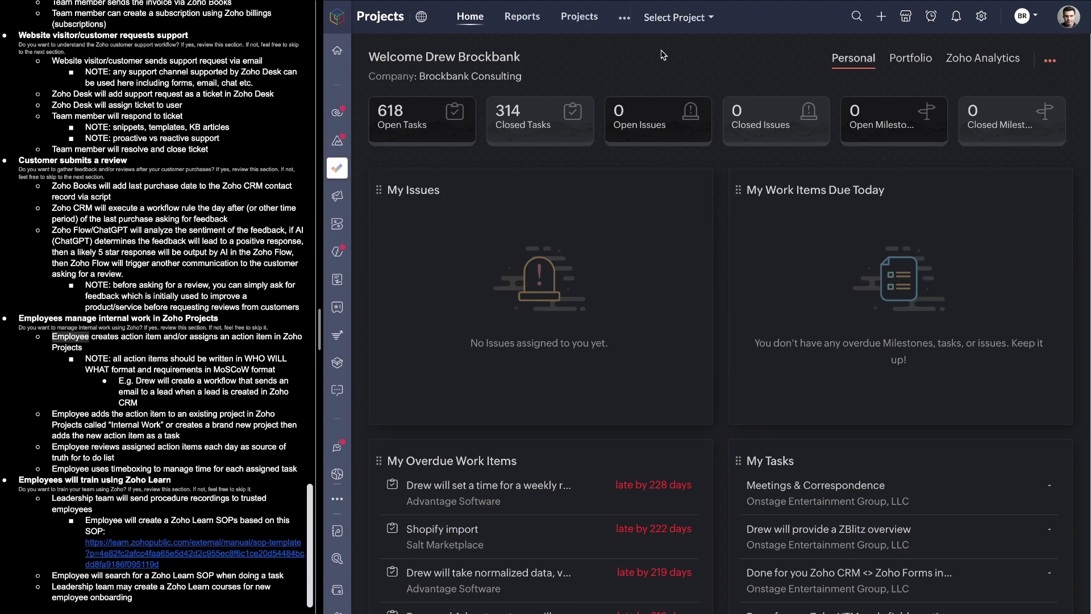
{"action": "scroll", "coordinate": [764, 200], "scroll_direction": "down", "scroll_amount": 6}
{"action": "scroll", "coordinate": [756, 216], "scroll_direction": "up", "scroll_amount": 2}
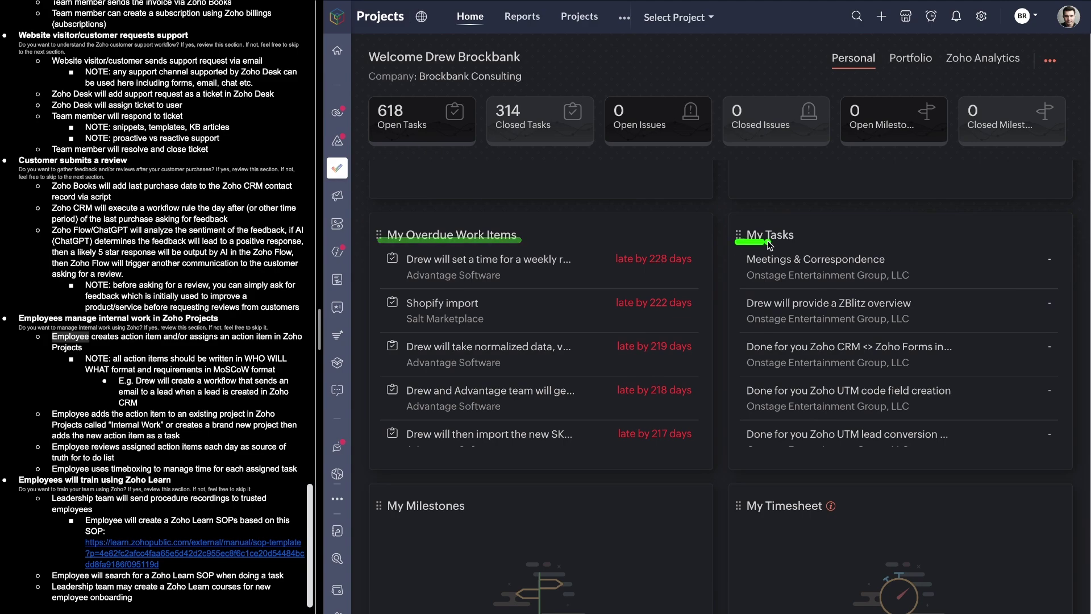
{"action": "left_click_drag", "start_coordinate": [885, 201], "coordinate": [850, 356]}
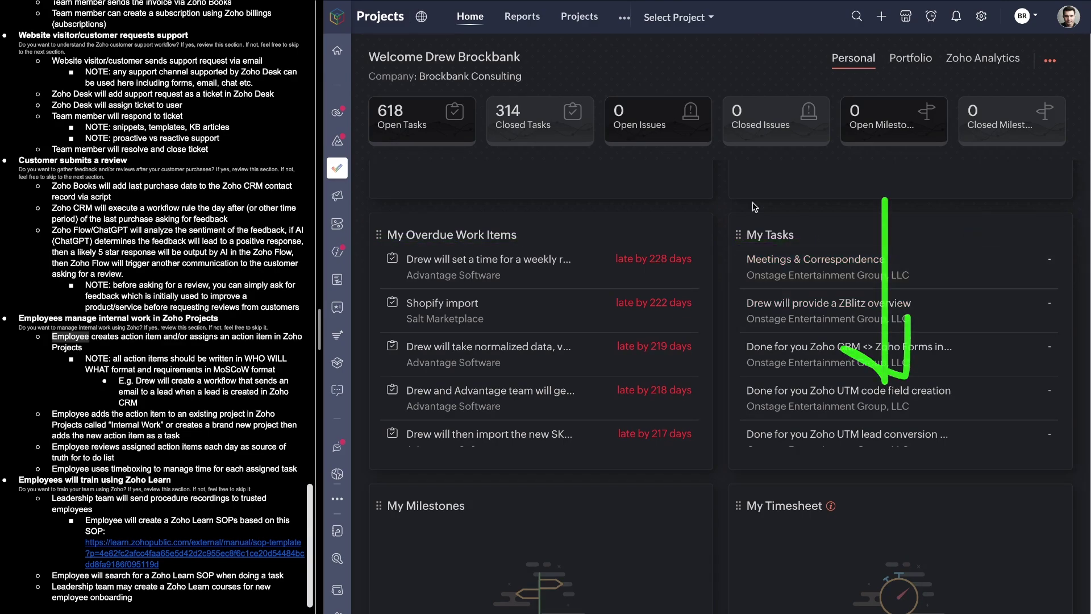
{"action": "scroll", "coordinate": [764, 212], "scroll_direction": "up", "scroll_amount": 4}
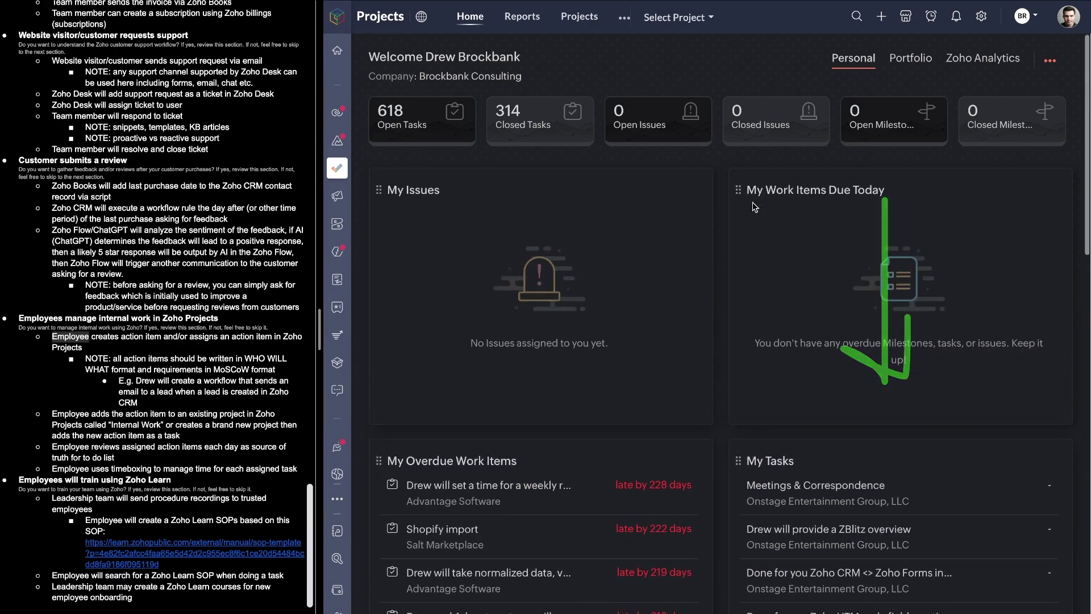
{"action": "left_click", "coordinate": [624, 21]}
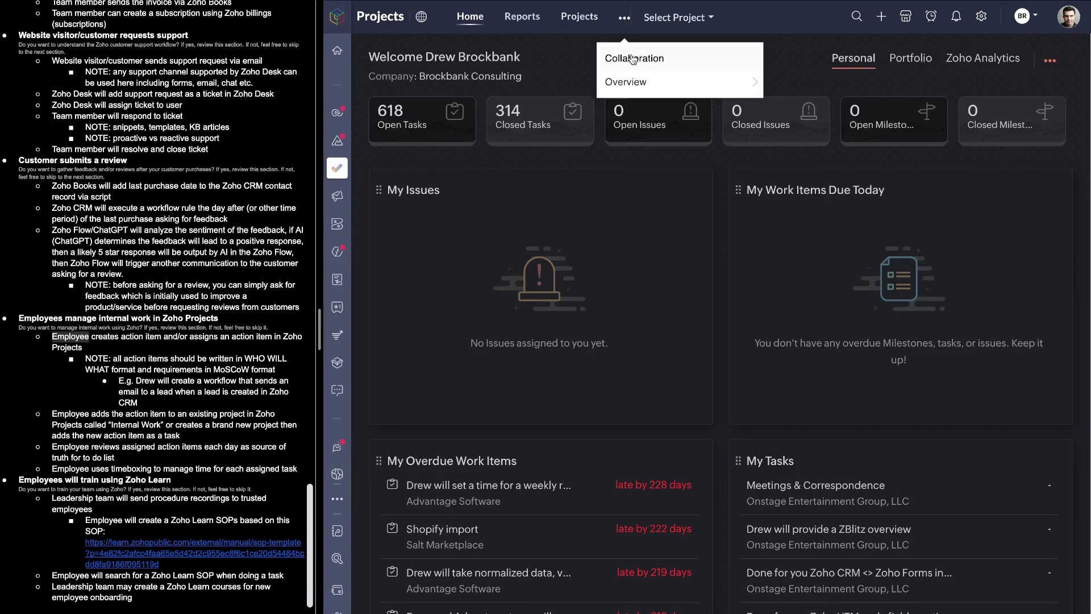
{"action": "scroll", "coordinate": [626, 150], "scroll_direction": "down", "scroll_amount": 5}
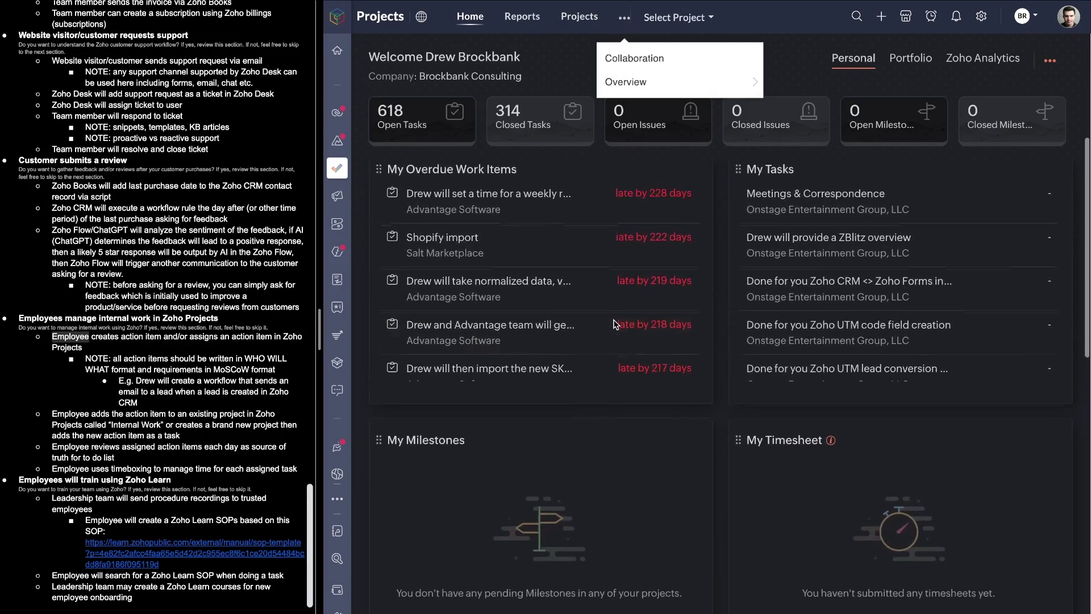
{"action": "mouse_move", "coordinate": [1022, 171]}
{"action": "left_mouse_down"}
{"action": "mouse_move", "coordinate": [969, 171]}
{"action": "mouse_move", "coordinate": [978, 165]}
{"action": "left_mouse_up"}
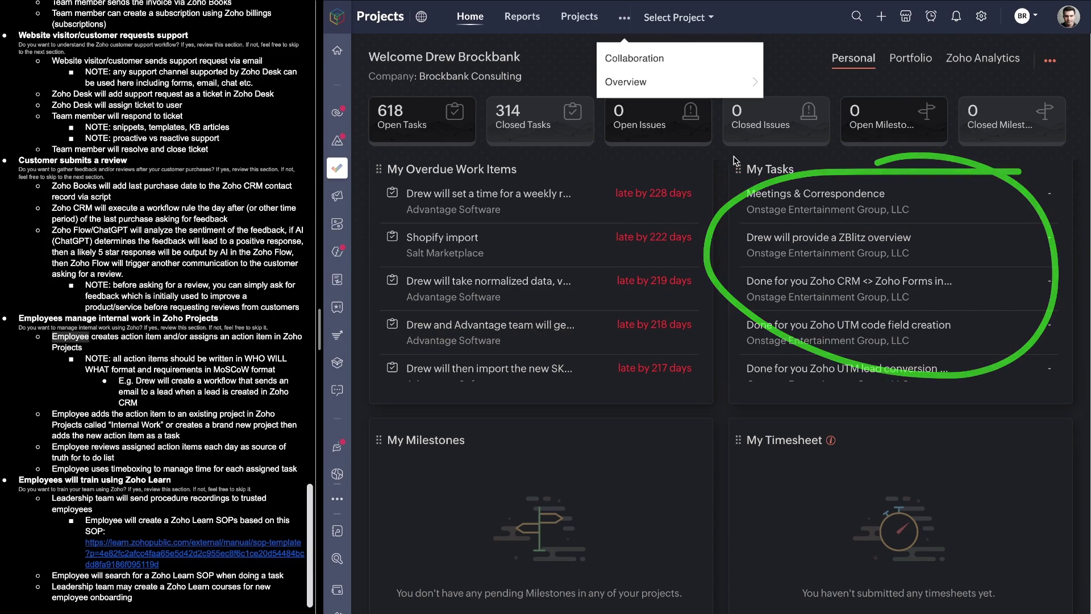
{"action": "scroll", "coordinate": [715, 169], "scroll_direction": "up", "scroll_amount": 5}
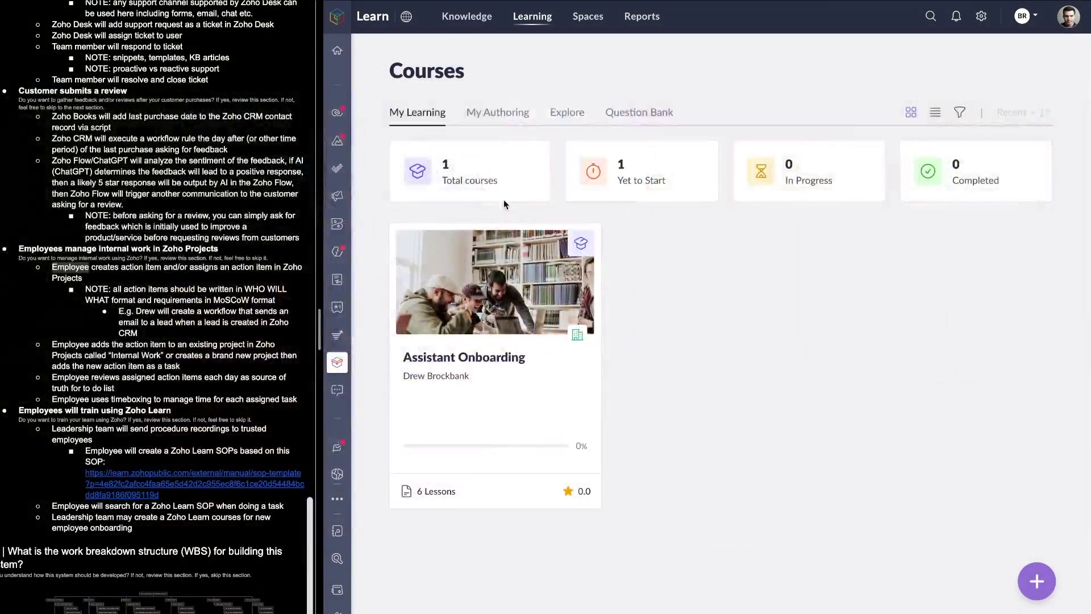
- In Zoho Learn, open the SOPs manual in the space The School of Practical Excellence
{"action": "left_click", "coordinate": [589, 17]}
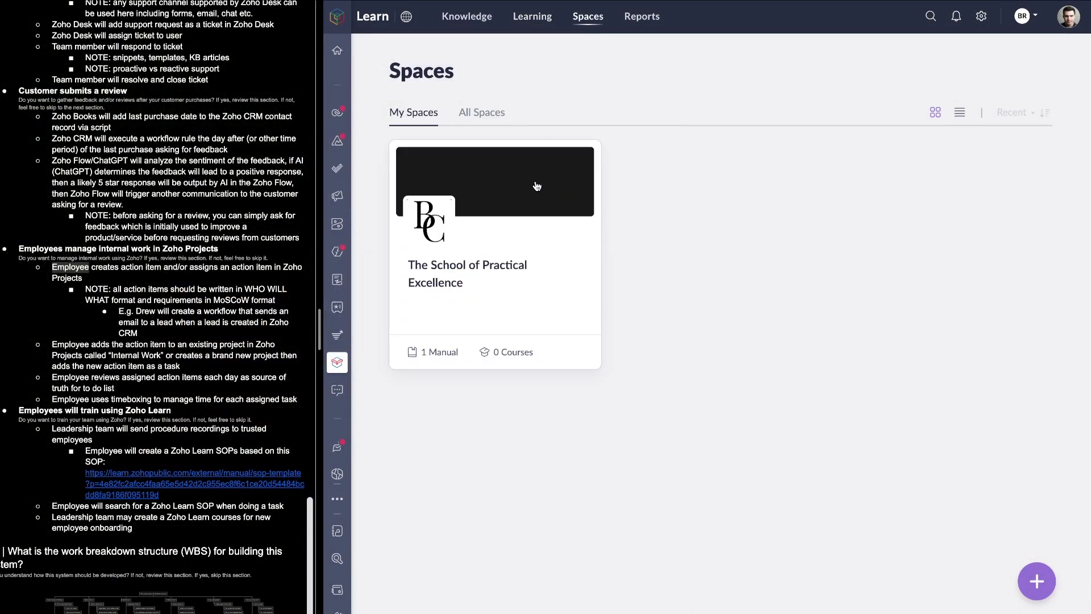
{"action": "left_click", "coordinate": [484, 266]}
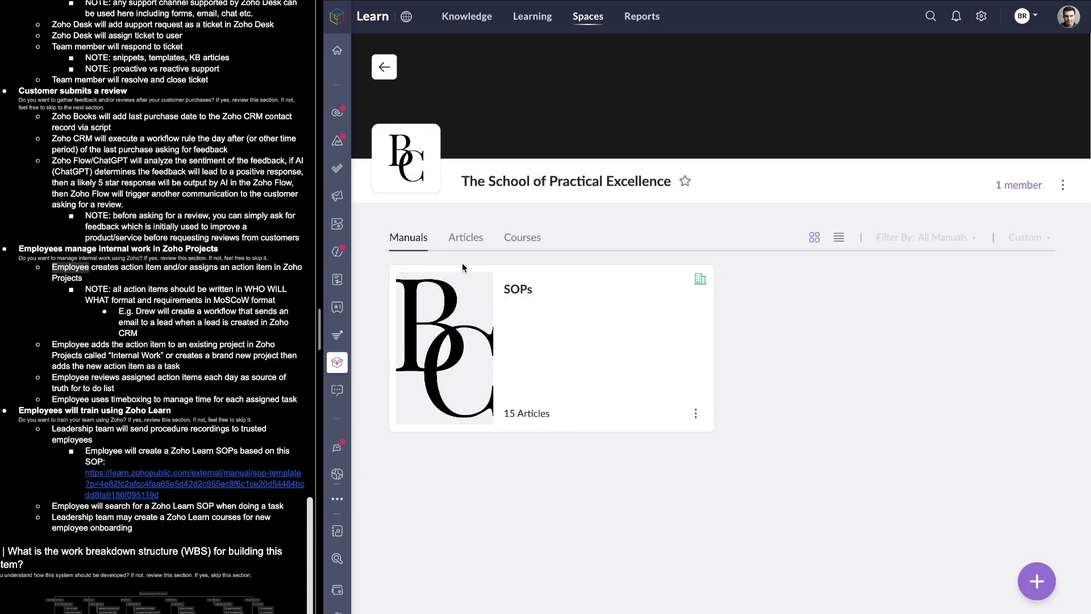
{"action": "left_click", "coordinate": [460, 300]}
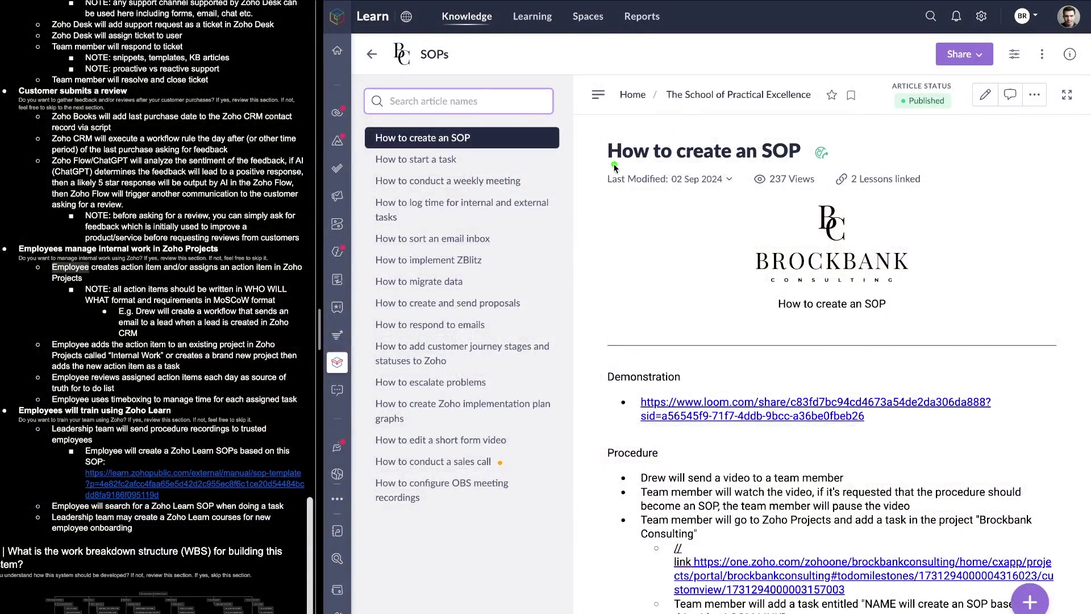
- View the Loom demonstration video linked in the "How to create an SOP" article and return to the article
{"action": "left_click_drag", "start_coordinate": [867, 133], "coordinate": [770, 149]}
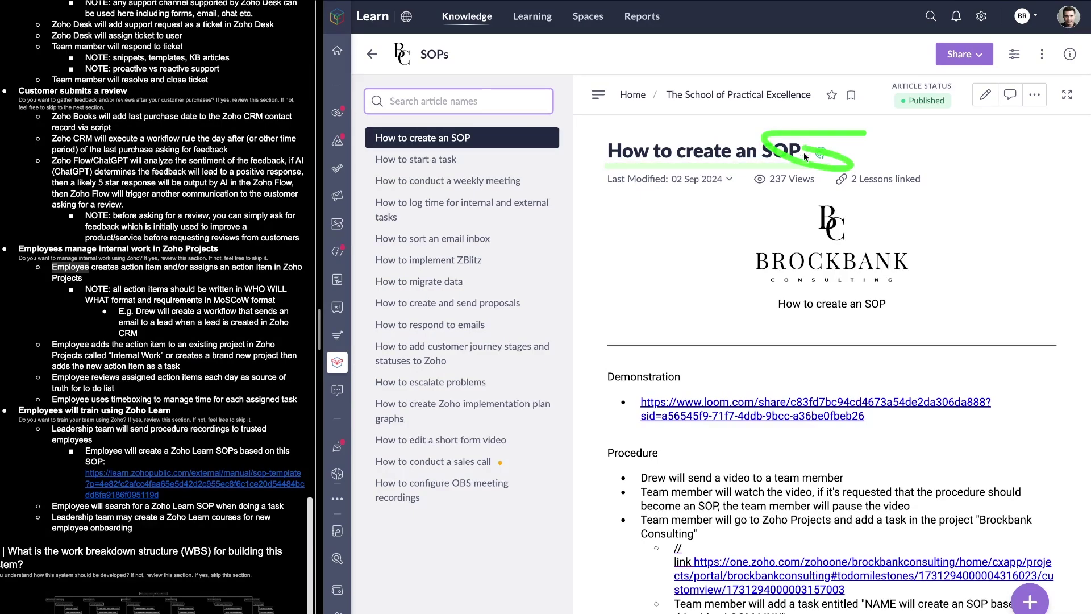
{"action": "scroll", "coordinate": [804, 148], "scroll_direction": "down", "scroll_amount": 3}
{"action": "left_click_drag", "start_coordinate": [607, 287], "coordinate": [819, 286]}
{"action": "left_click", "coordinate": [821, 278]}
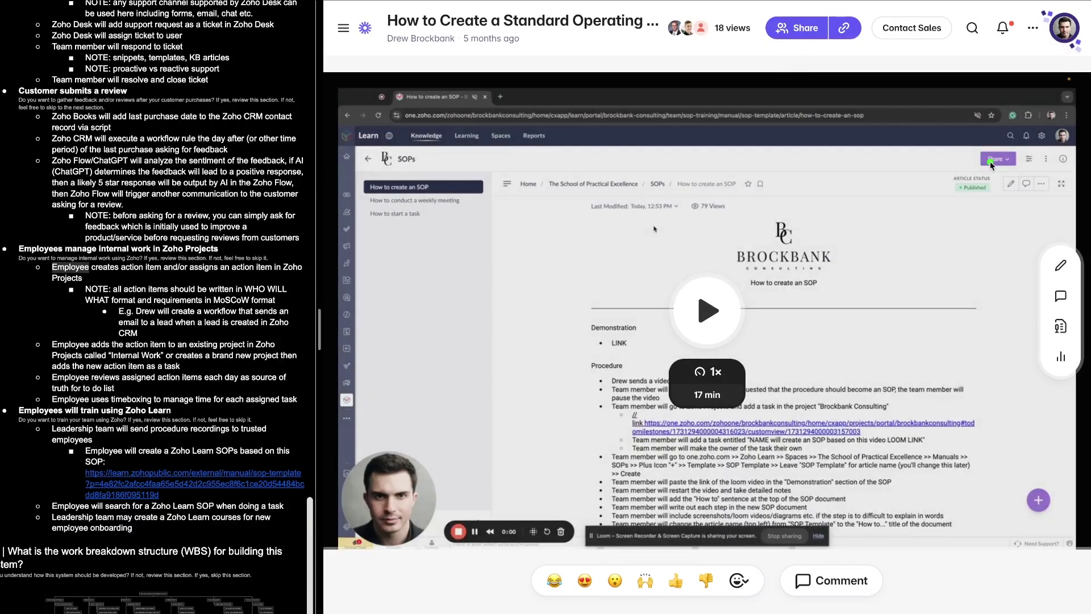
{"action": "mouse_move", "coordinate": [1044, 160]}
{"action": "left_mouse_down"}
{"action": "mouse_move", "coordinate": [577, 135]}
{"action": "mouse_move", "coordinate": [918, 527]}
{"action": "mouse_move", "coordinate": [918, 123]}
{"action": "left_mouse_up"}
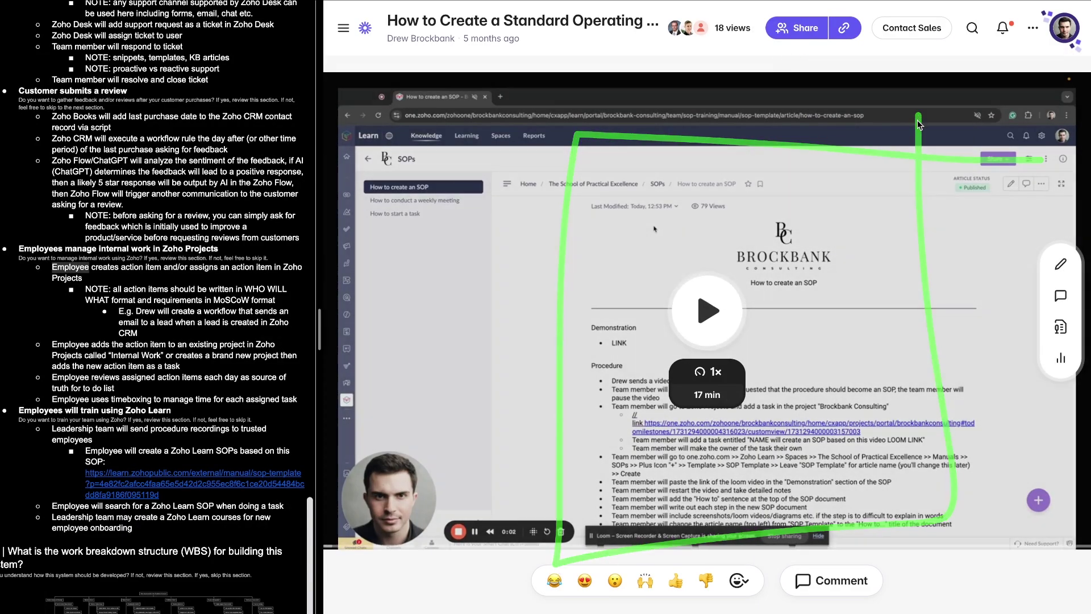
{"action": "scroll", "coordinate": [865, 237], "scroll_direction": "down", "scroll_amount": 1}
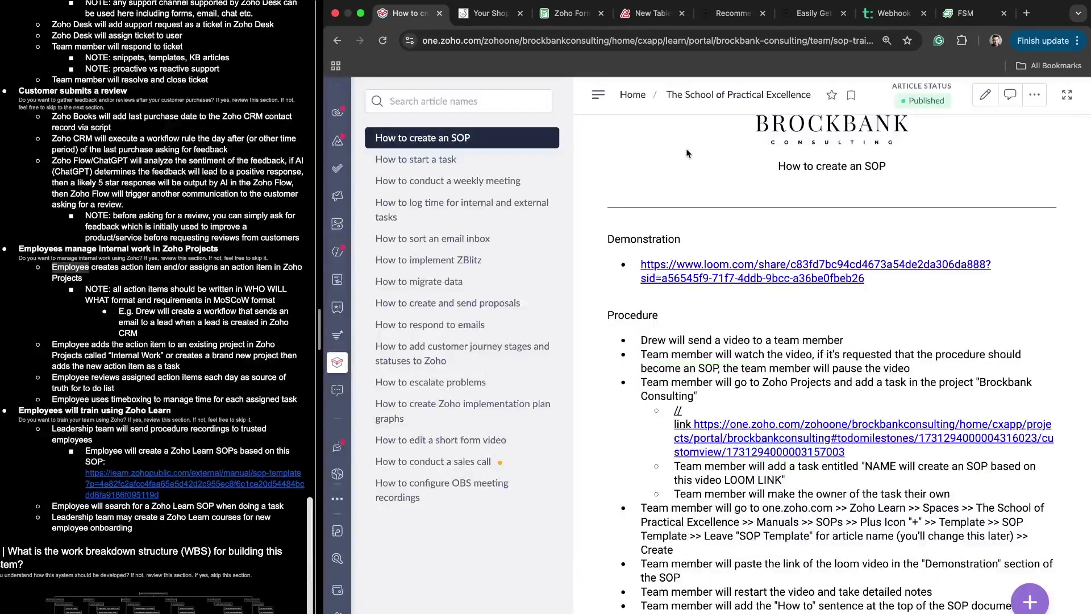
- Look over the article titles in the SOPs manual and the procedure in "How to create an SOP"
{"action": "scroll", "coordinate": [790, 159], "scroll_direction": "up", "scroll_amount": 3}
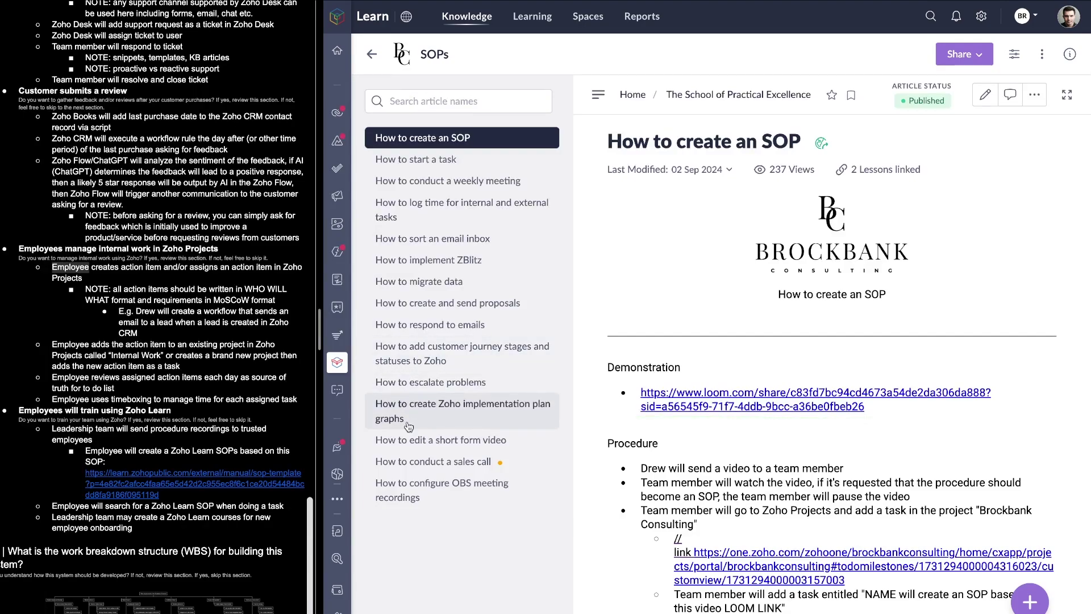
{"action": "left_click_drag", "start_coordinate": [365, 448], "coordinate": [534, 464]}
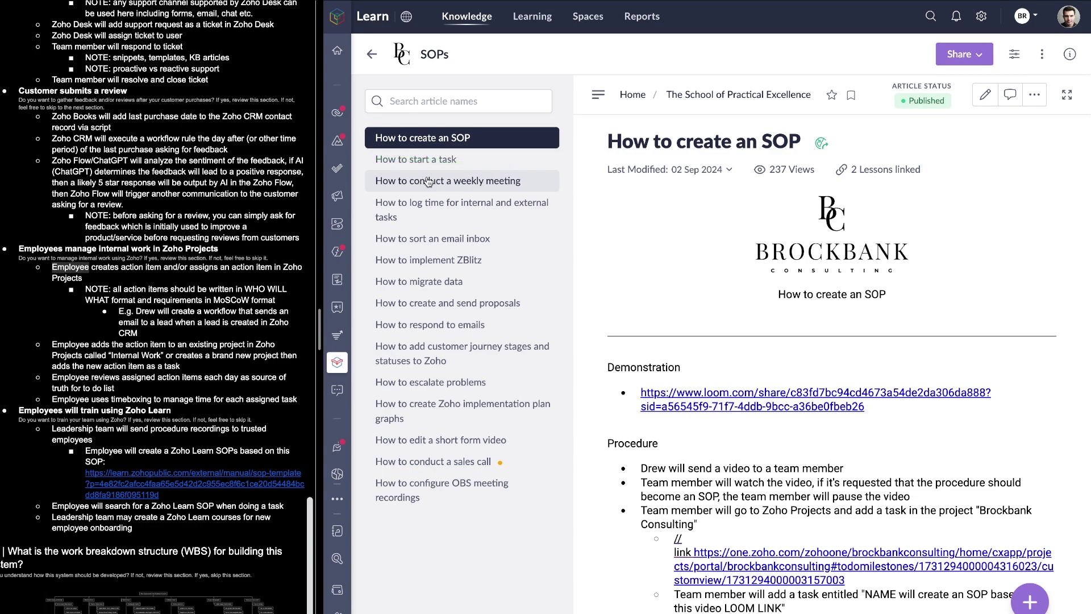
{"action": "left_click", "coordinate": [448, 182]}
{"action": "left_click_drag", "start_coordinate": [497, 210], "coordinate": [532, 210]}
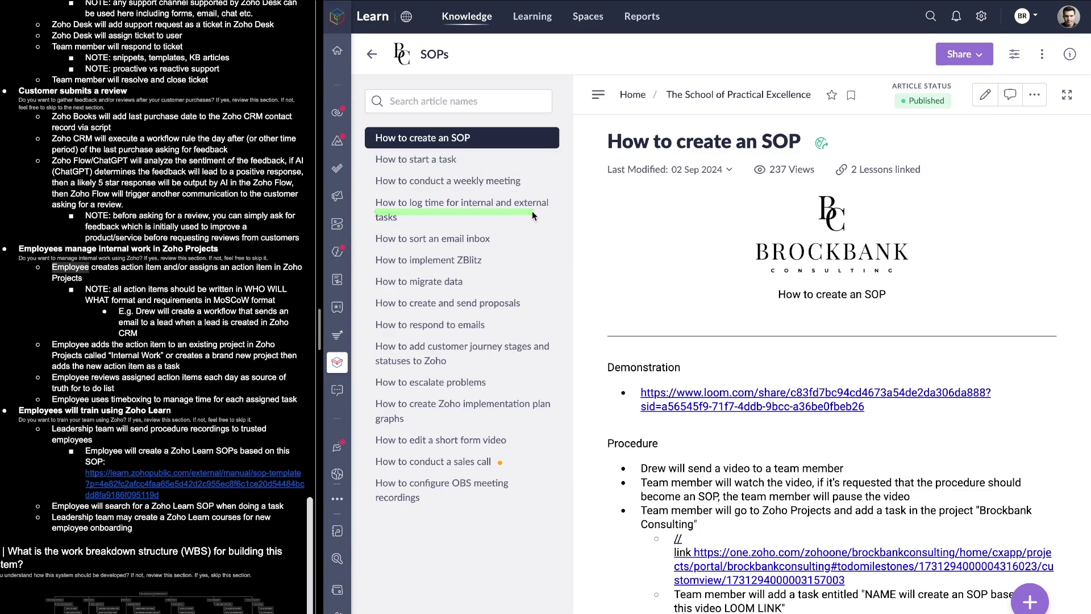
{"action": "left_click", "coordinate": [435, 267]}
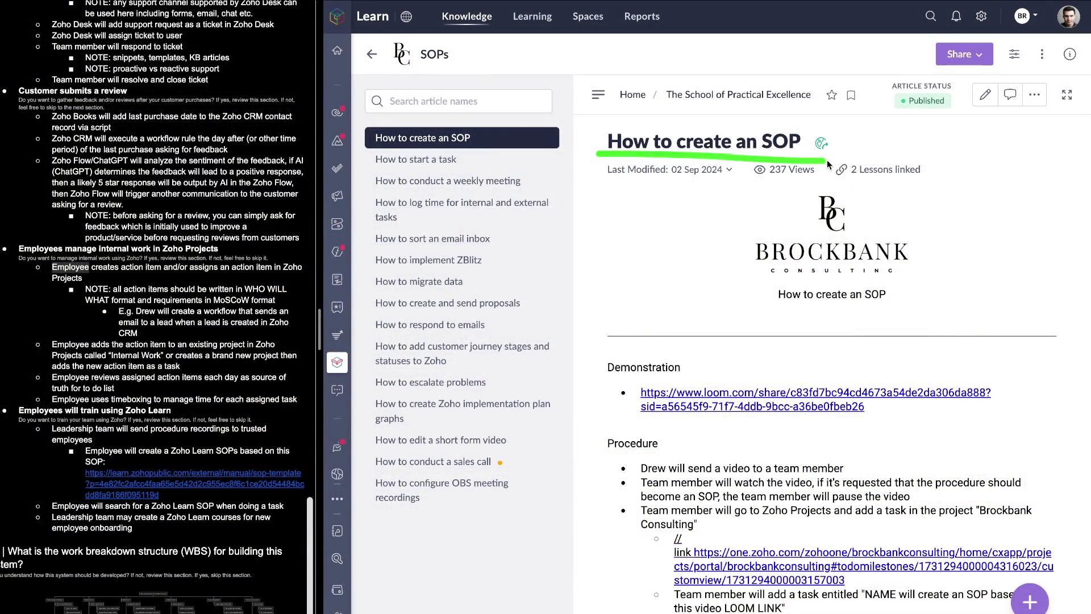
{"action": "scroll", "coordinate": [835, 161], "scroll_direction": "down", "scroll_amount": 5}
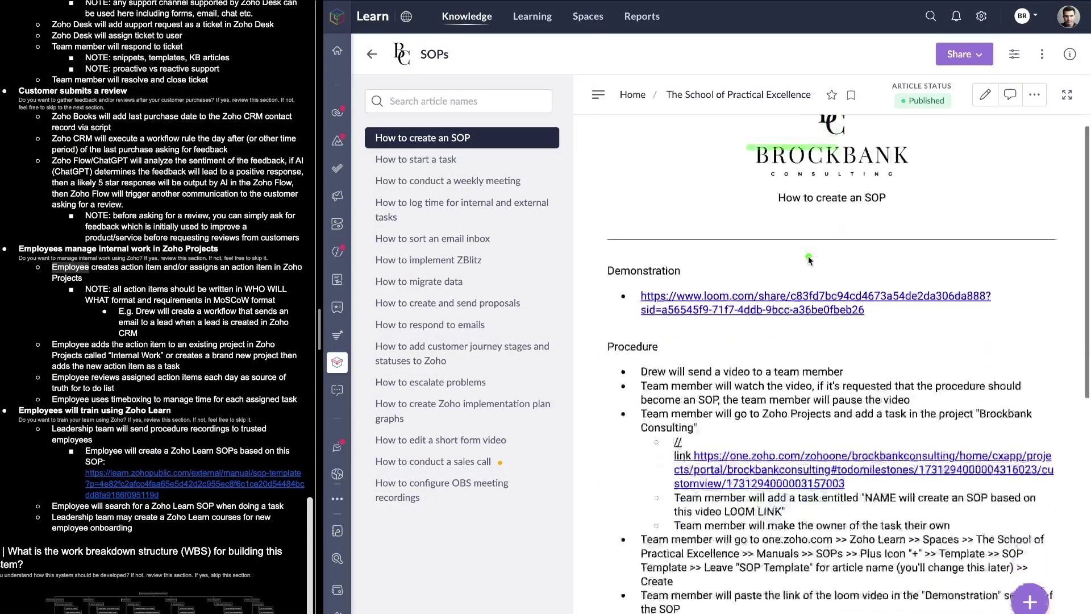
- Read the Procedure steps in the "How to create an SOP" article, from watching the video to sending the new SOP for approval
{"action": "mouse_move", "coordinate": [1015, 205]}
{"action": "left_mouse_down"}
{"action": "mouse_move", "coordinate": [574, 250]}
{"action": "mouse_move", "coordinate": [846, 205]}
{"action": "left_mouse_up"}
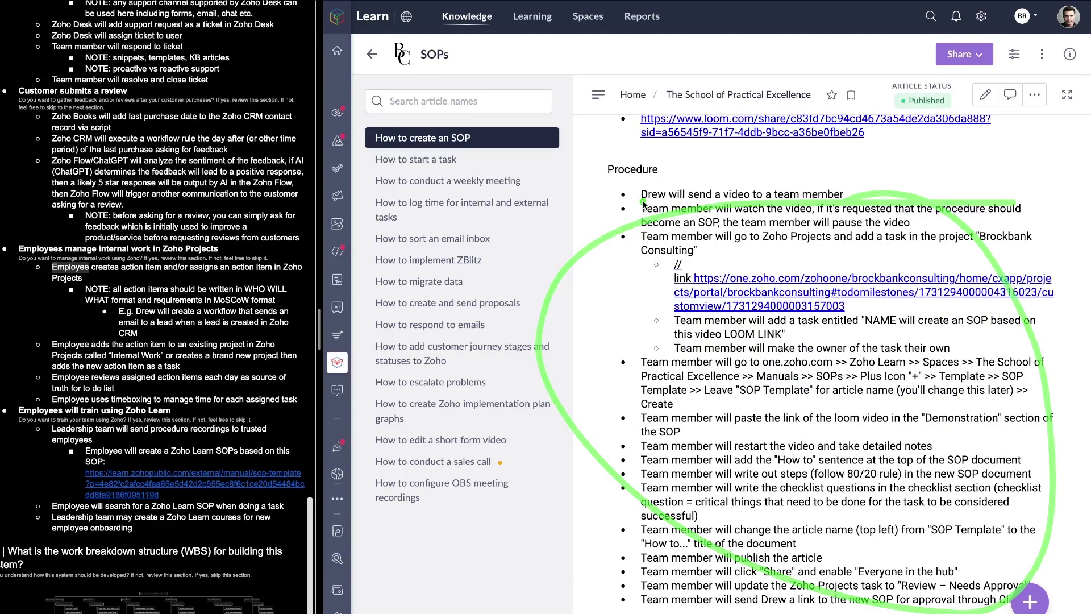
{"action": "left_click_drag", "start_coordinate": [641, 201], "coordinate": [746, 202]}
{"action": "left_click_drag", "start_coordinate": [918, 195], "coordinate": [606, 546]}
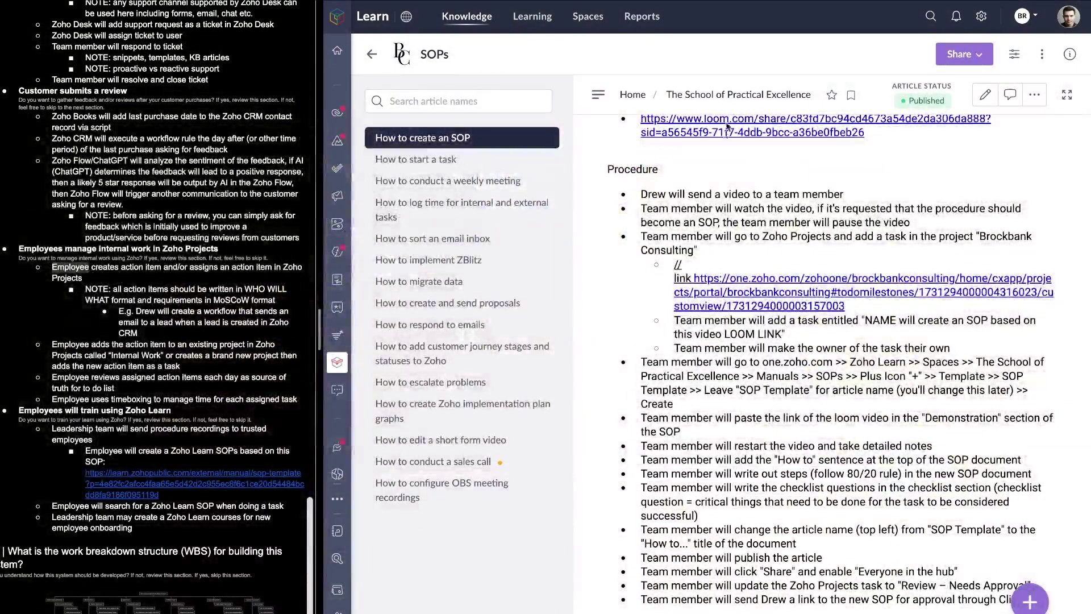
{"action": "scroll", "coordinate": [681, 246], "scroll_direction": "down", "scroll_amount": 1}
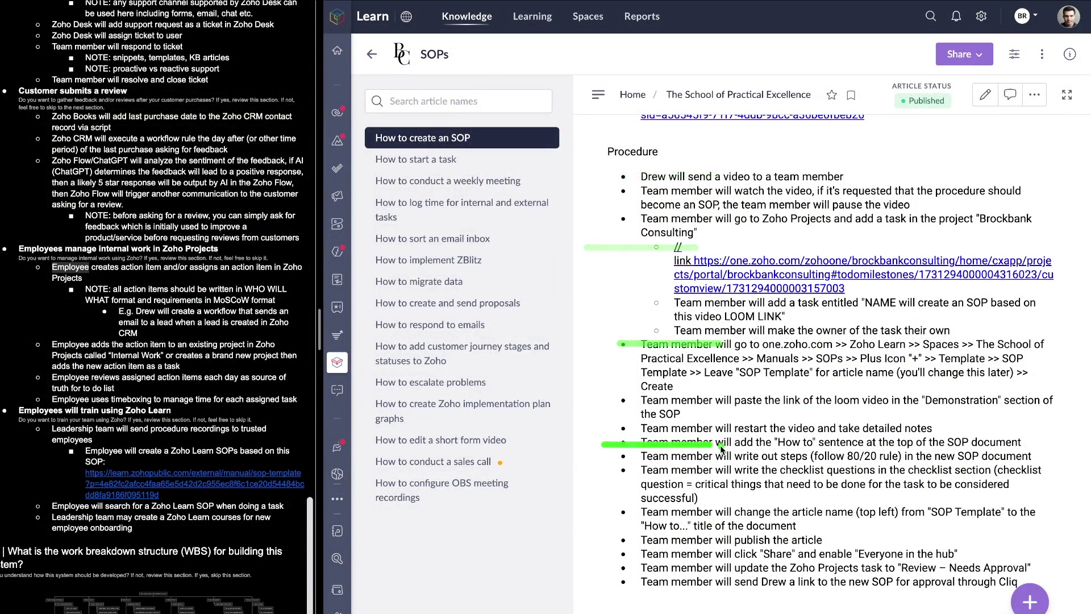
{"action": "left_click_drag", "start_coordinate": [706, 581], "coordinate": [939, 305]}
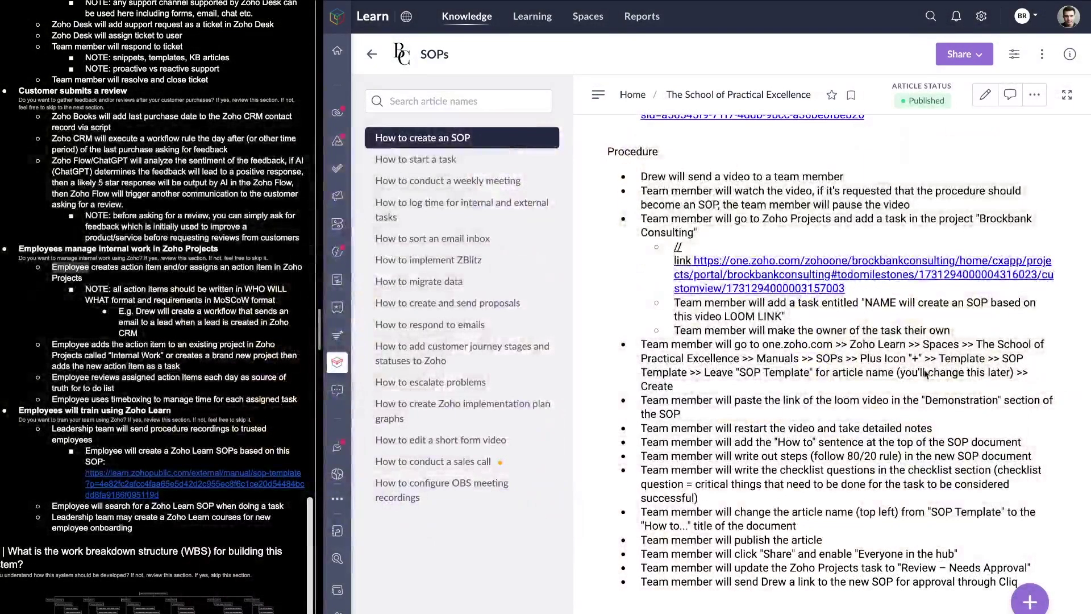
{"action": "scroll", "coordinate": [926, 373], "scroll_direction": "up", "scroll_amount": 2}
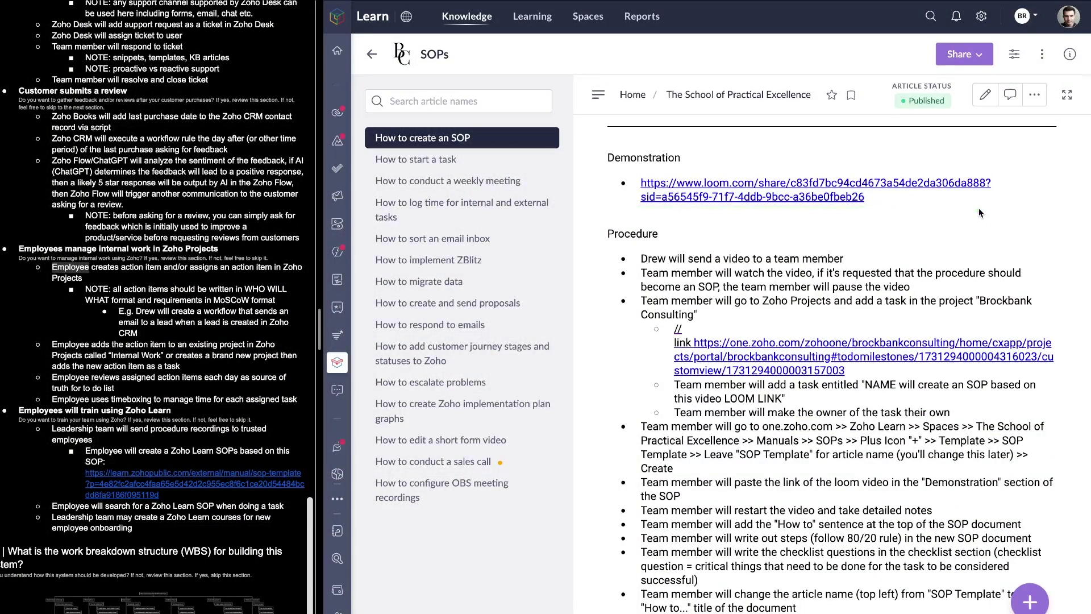
{"action": "left_click_drag", "start_coordinate": [621, 209], "coordinate": [994, 211]}
{"action": "scroll", "coordinate": [932, 250], "scroll_direction": "down", "scroll_amount": 2}
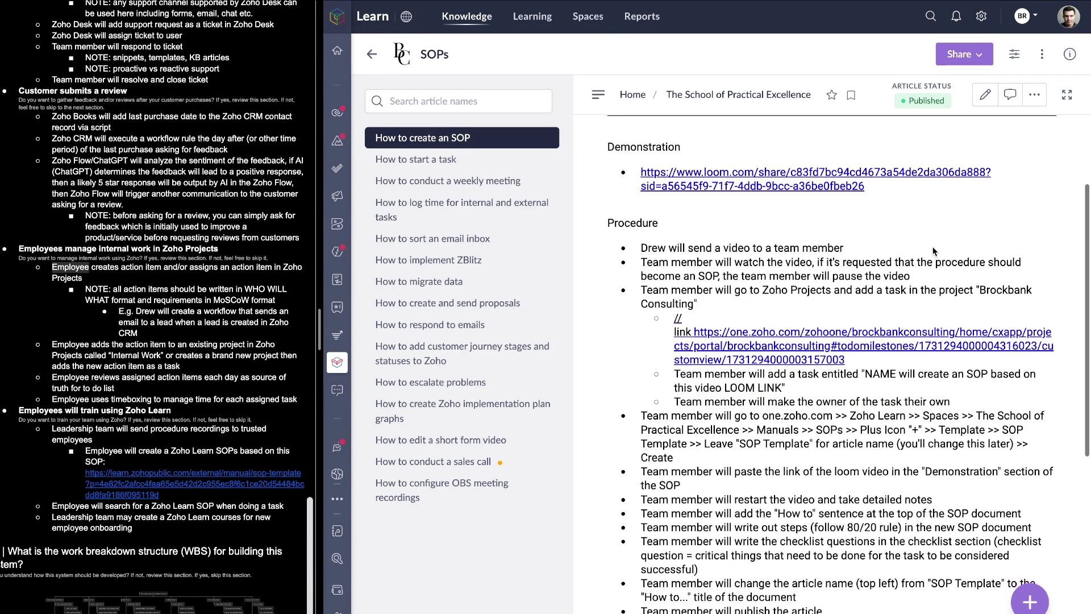
{"action": "left_click_drag", "start_coordinate": [991, 195], "coordinate": [583, 612]}
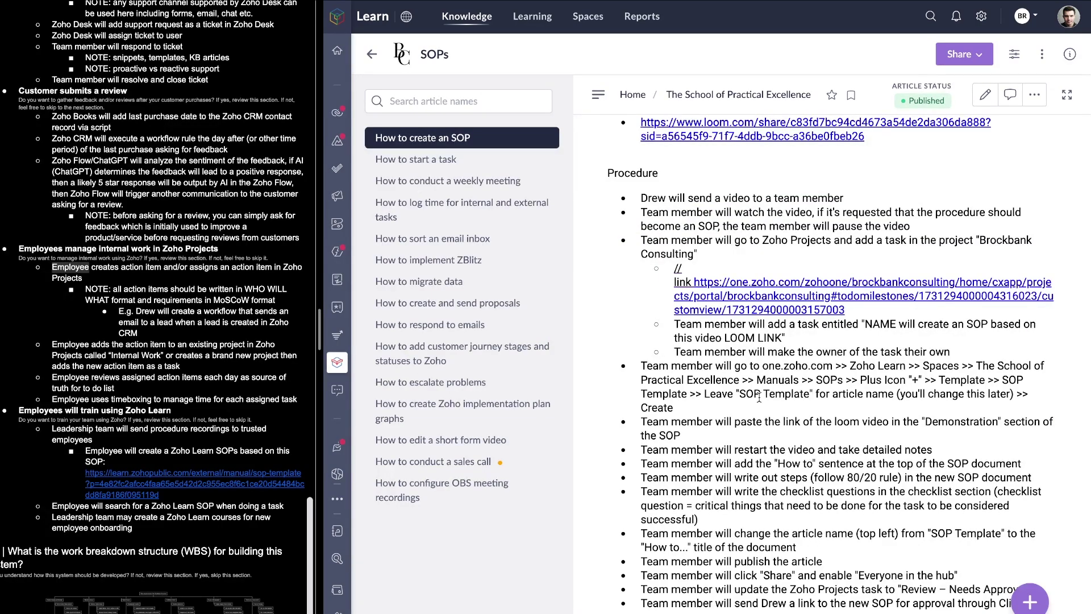
{"action": "scroll", "coordinate": [731, 189], "scroll_direction": "down", "scroll_amount": 7}
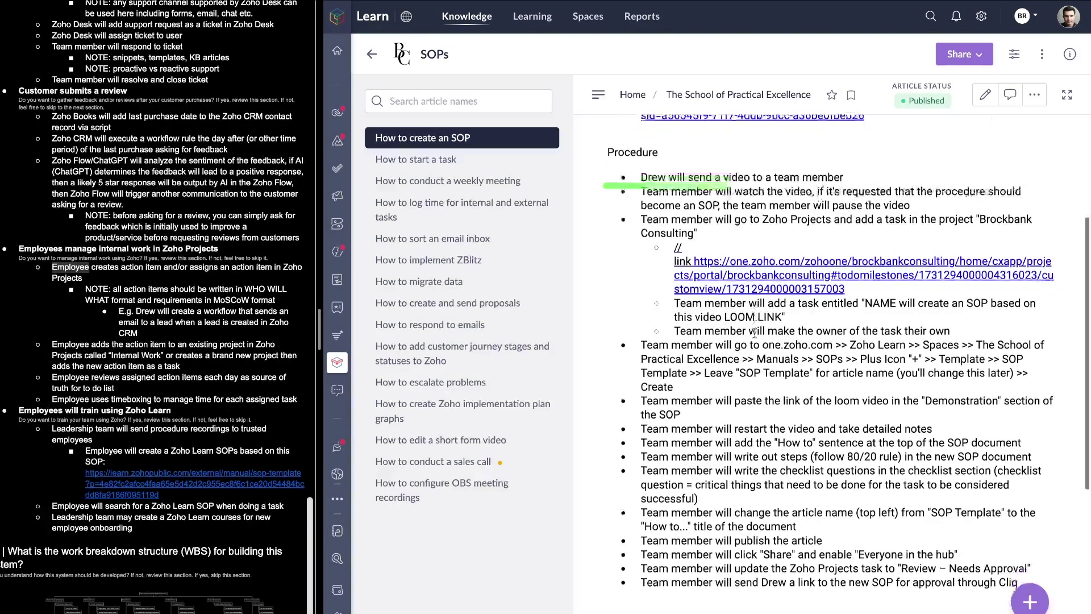
- Review the article's title, Demonstration link and Procedure section as a model for how an SOP is laid out
{"action": "scroll", "coordinate": [731, 189], "scroll_direction": "up", "scroll_amount": 7}
{"action": "scroll", "coordinate": [808, 289], "scroll_direction": "up", "scroll_amount": 3}
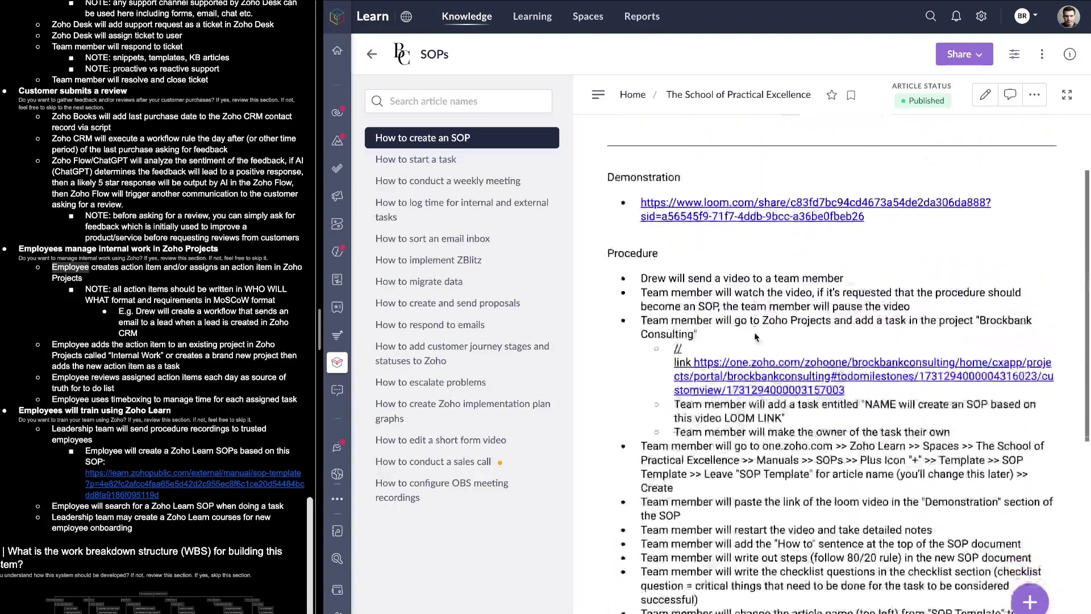
{"action": "scroll", "coordinate": [808, 288], "scroll_direction": "down", "scroll_amount": 2}
{"action": "left_click_drag", "start_coordinate": [596, 163], "coordinate": [864, 164]}
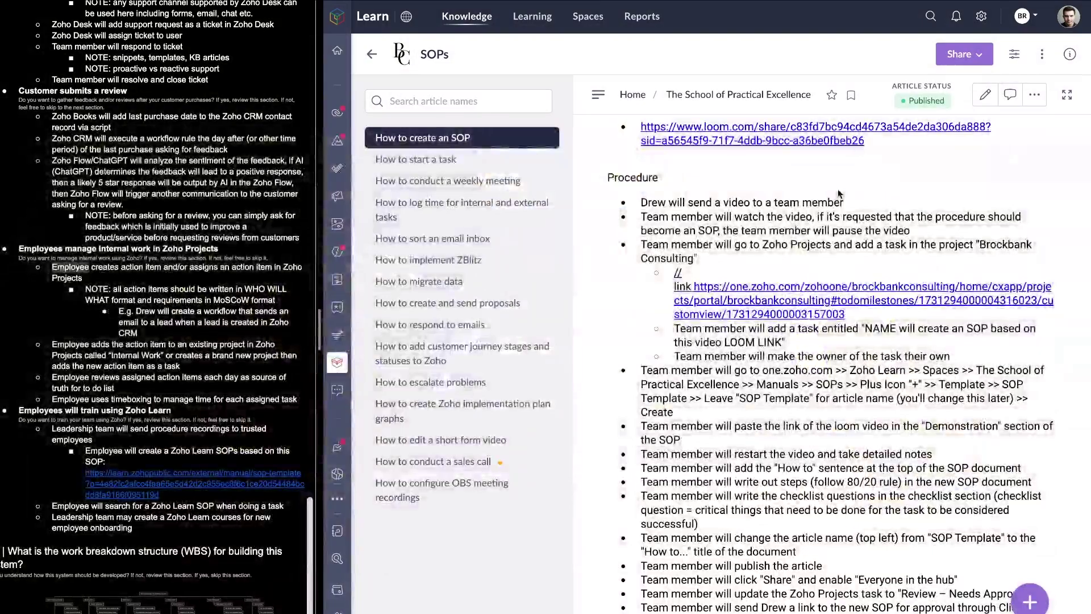
{"action": "scroll", "coordinate": [807, 222], "scroll_direction": "down", "scroll_amount": 6}
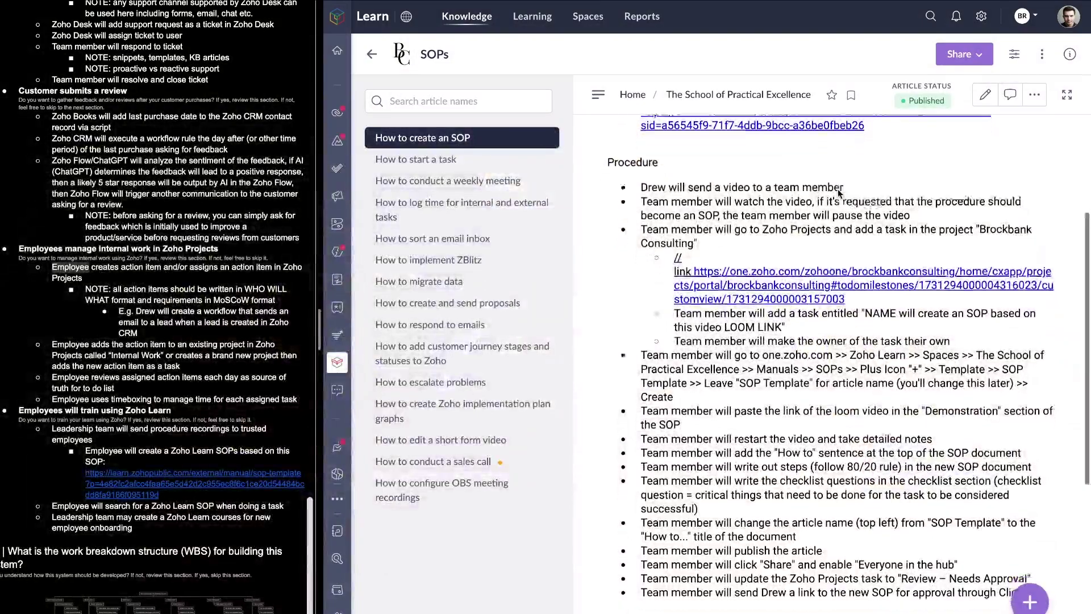
{"action": "left_click_drag", "start_coordinate": [654, 286], "coordinate": [648, 289]}
{"action": "left_click_drag", "start_coordinate": [591, 444], "coordinate": [796, 444]}
{"action": "left_click_drag", "start_coordinate": [925, 331], "coordinate": [915, 321]}
{"action": "scroll", "coordinate": [930, 285], "scroll_direction": "up", "scroll_amount": 6}
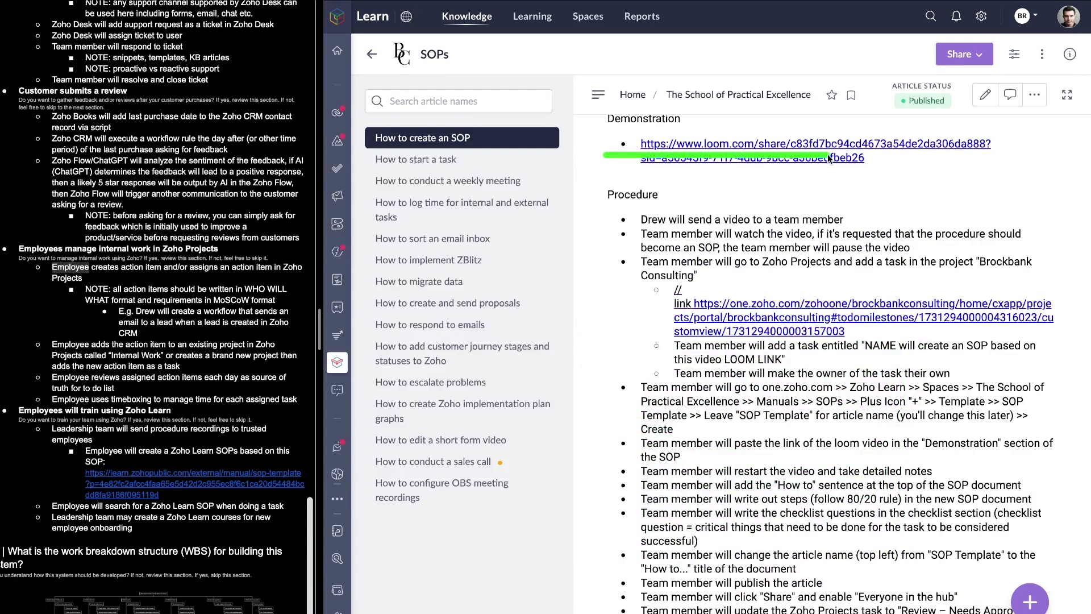
{"action": "left_click_drag", "start_coordinate": [973, 247], "coordinate": [969, 242]}
{"action": "left_click_drag", "start_coordinate": [594, 163], "coordinate": [901, 181]}
{"action": "scroll", "coordinate": [902, 179], "scroll_direction": "up", "scroll_amount": 3}
{"action": "left_click_drag", "start_coordinate": [604, 336], "coordinate": [884, 335]}
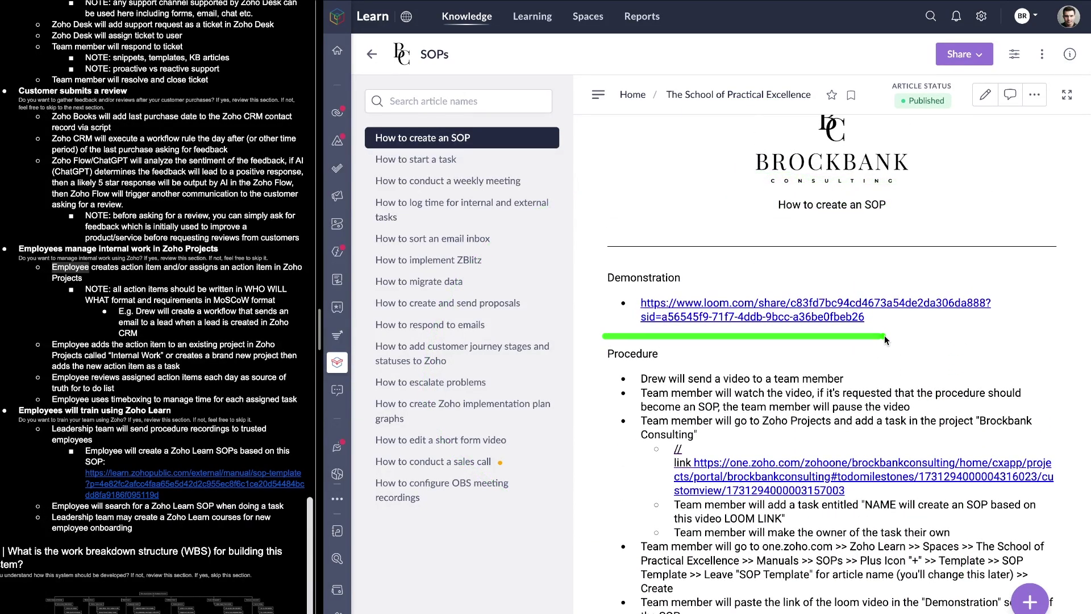
{"action": "scroll", "coordinate": [884, 336], "scroll_direction": "down", "scroll_amount": 5}
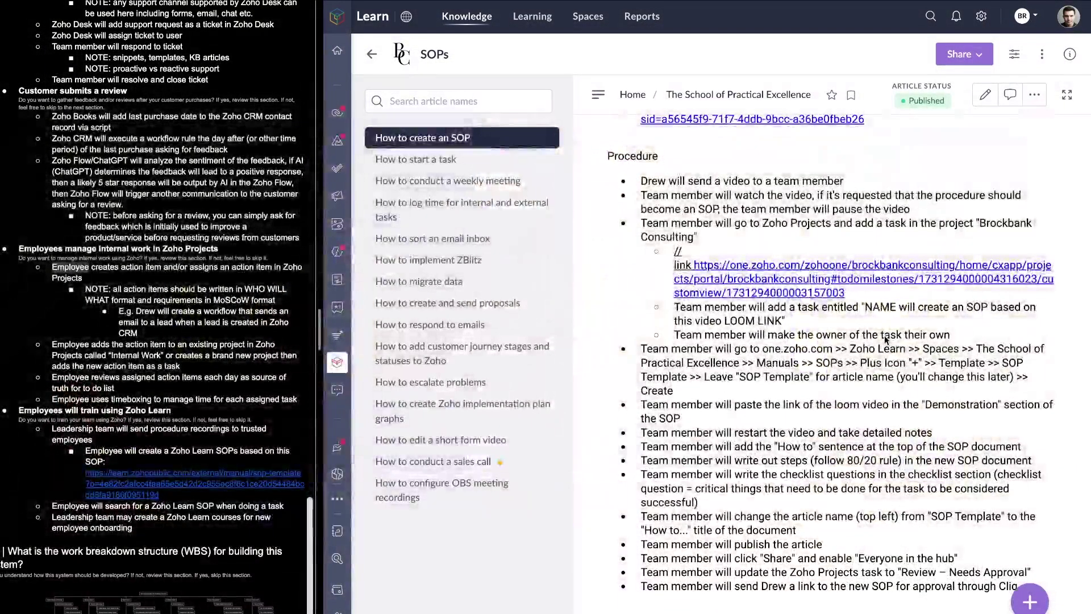
{"action": "scroll", "coordinate": [724, 269], "scroll_direction": "up", "scroll_amount": 5}
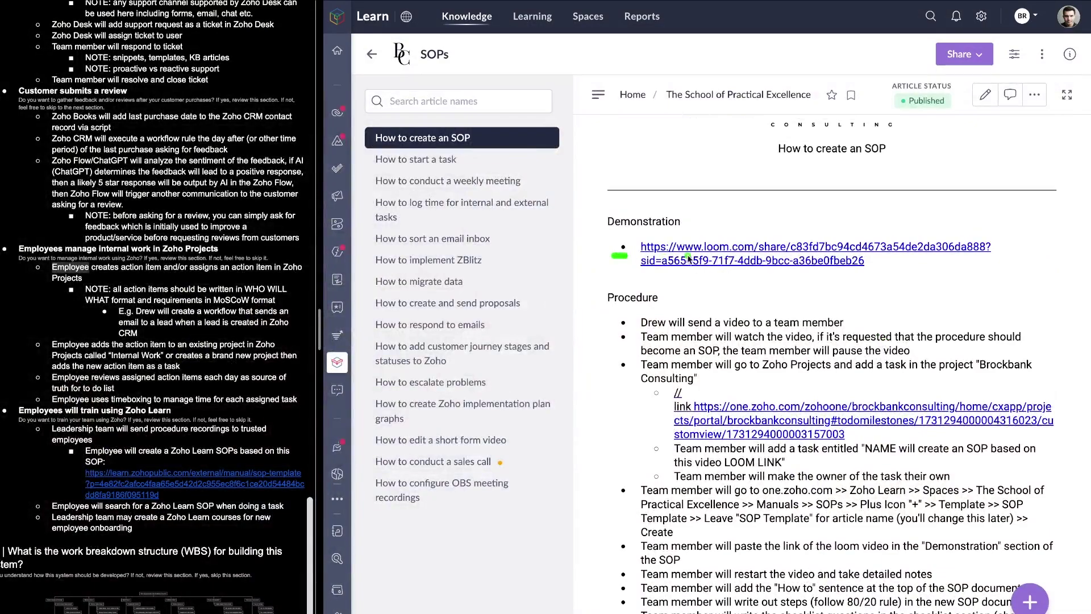
{"action": "scroll", "coordinate": [768, 320], "scroll_direction": "up", "scroll_amount": 1}
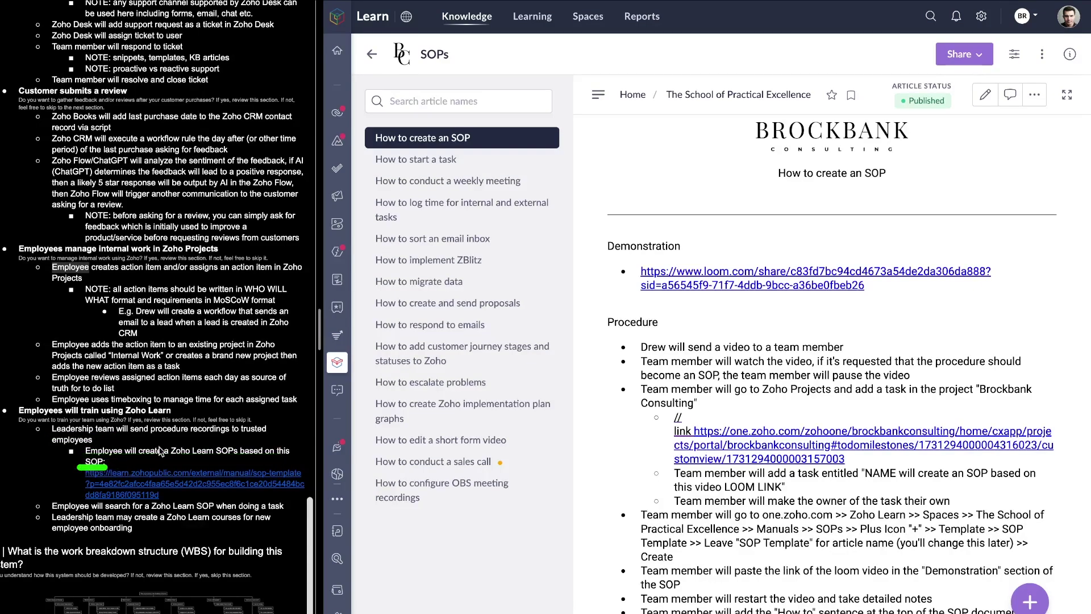
{"action": "mouse_move", "coordinate": [963, 177]}
{"action": "left_mouse_down"}
{"action": "mouse_move", "coordinate": [700, 611]}
{"action": "mouse_move", "coordinate": [807, 223]}
{"action": "left_mouse_up"}
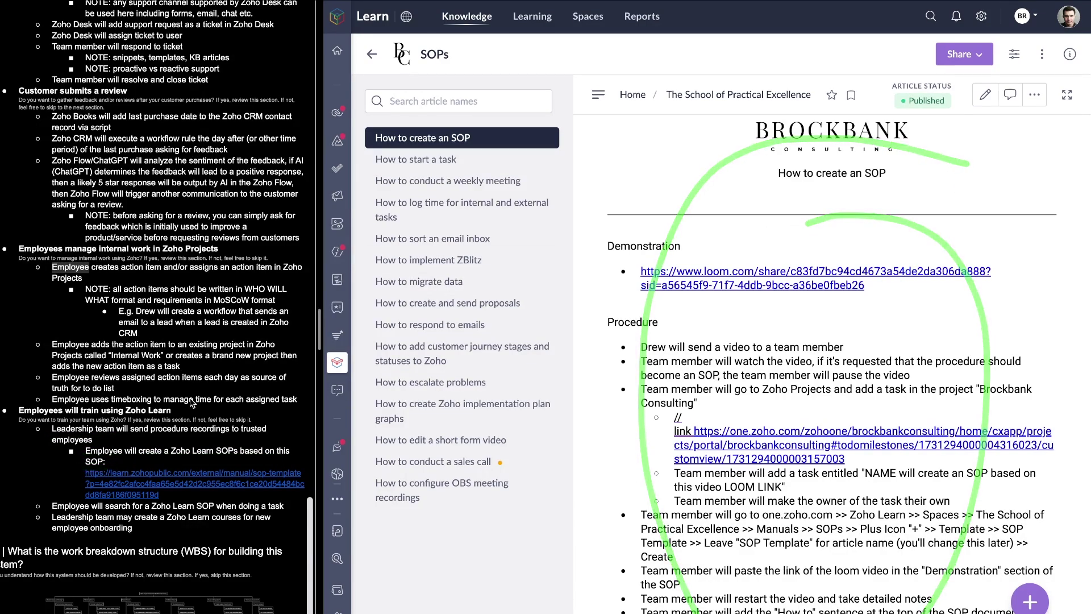
{"action": "left_click_drag", "start_coordinate": [766, 183], "coordinate": [916, 184]}
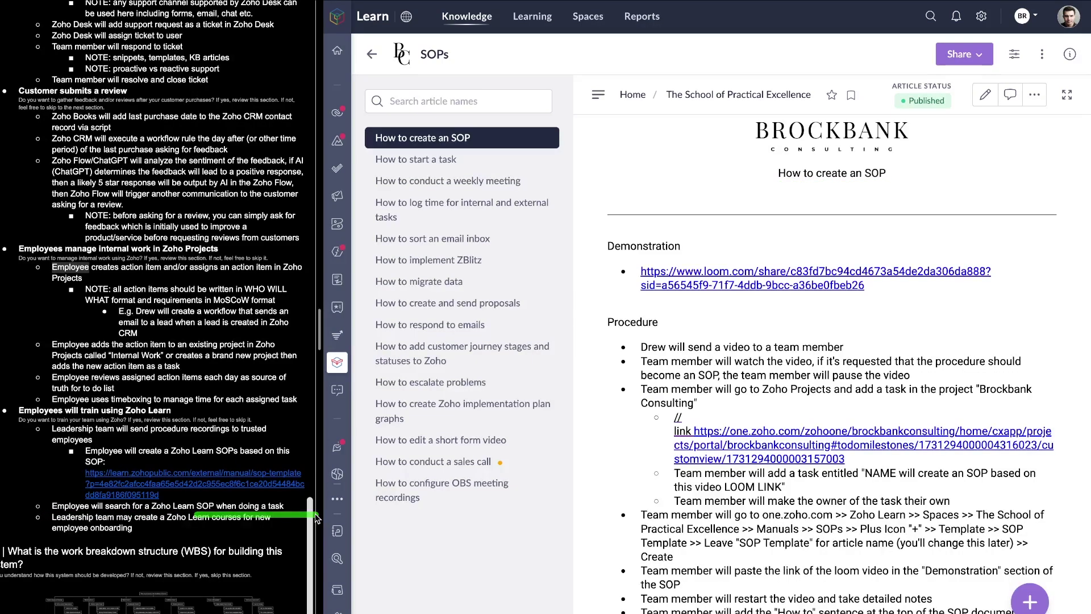
- Search the SOPs manual for "start a task" and look at the matching articles
{"action": "left_click", "coordinate": [929, 24]}
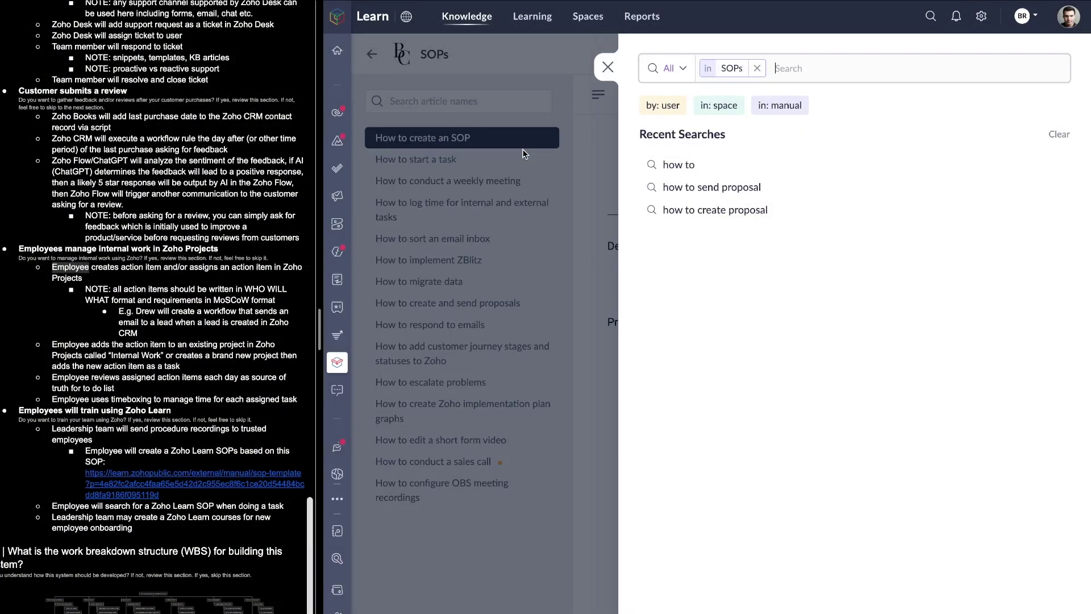
{"action": "type", "text": "start a task"}
{"action": "key", "text": "Return"}
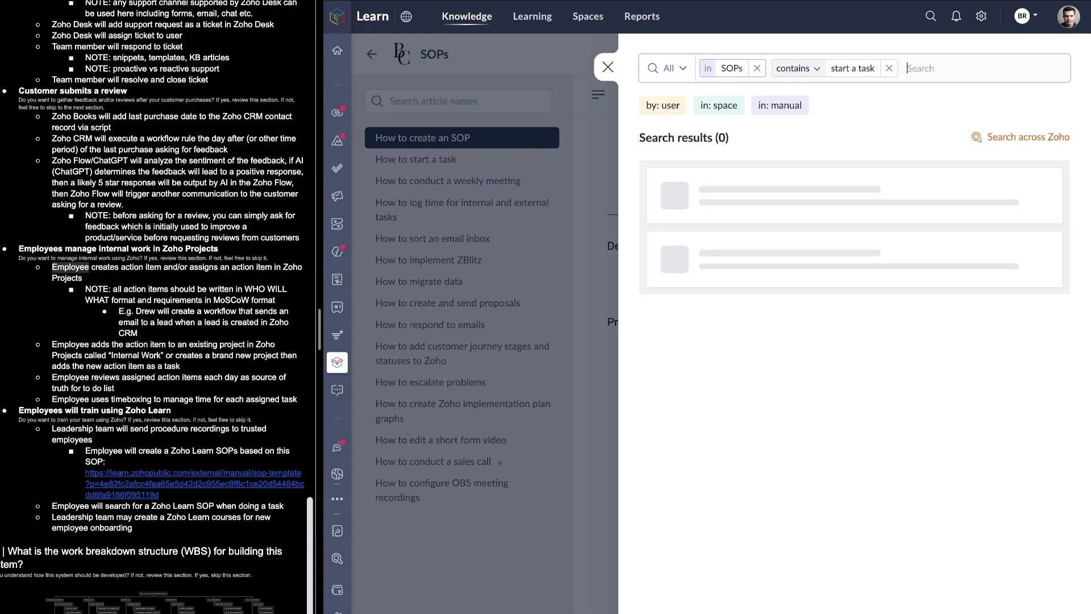
{"action": "left_click_drag", "start_coordinate": [672, 235], "coordinate": [820, 235]}
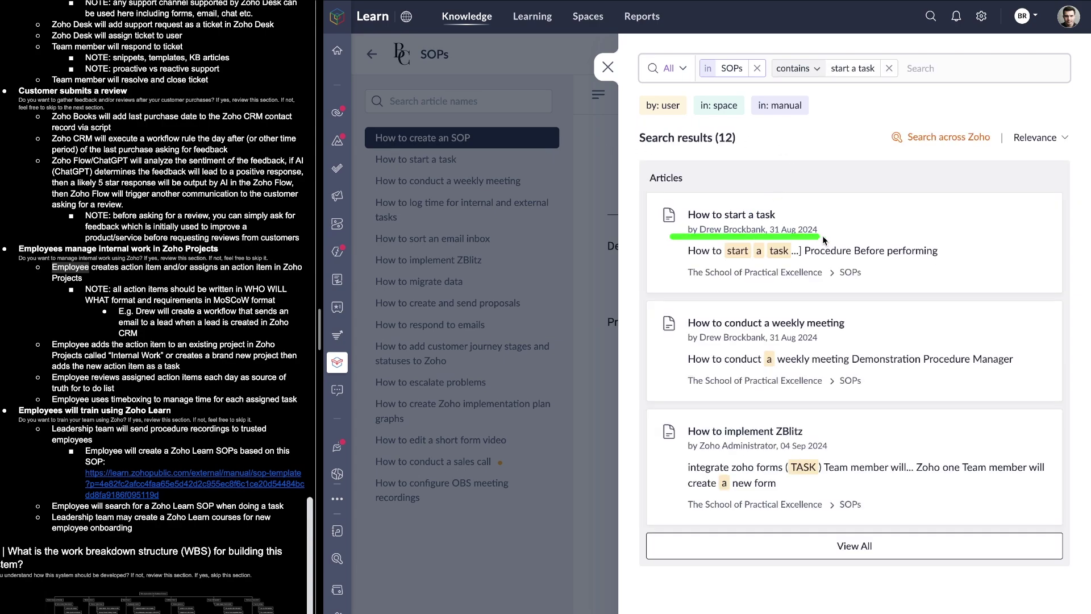
- Replace the search term with "sort inbox" and examine the matching articles in the SOPs manual
{"action": "left_click", "coordinate": [889, 69]}
{"action": "type", "text": "sort inbox"}
{"action": "key", "text": "Return"}
{"action": "left_click_drag", "start_coordinate": [936, 169], "coordinate": [846, 218]}
{"action": "mouse_move", "coordinate": [888, 320]}
{"action": "left_mouse_down"}
{"action": "mouse_move", "coordinate": [834, 347]}
{"action": "mouse_move", "coordinate": [718, 543]}
{"action": "mouse_move", "coordinate": [898, 447]}
{"action": "left_mouse_up"}
{"action": "left_click_drag", "start_coordinate": [678, 262], "coordinate": [945, 272]}
{"action": "left_click_drag", "start_coordinate": [776, 91], "coordinate": [980, 87]}
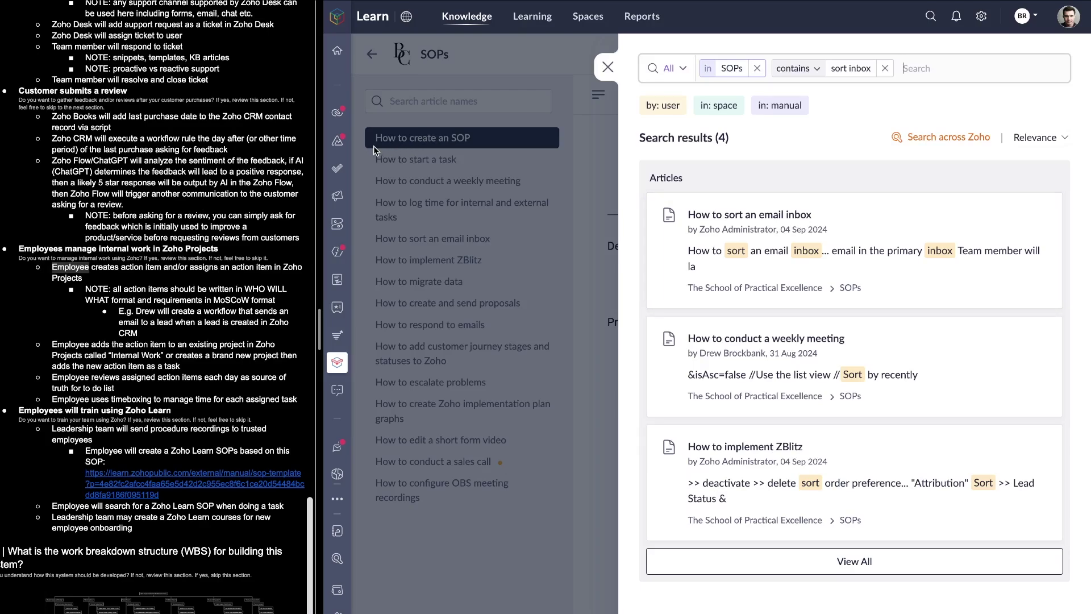
{"action": "left_click_drag", "start_coordinate": [368, 148], "coordinate": [542, 148]}
{"action": "left_click_drag", "start_coordinate": [603, 354], "coordinate": [667, 353]}
{"action": "left_click_drag", "start_coordinate": [645, 436], "coordinate": [689, 436]}
{"action": "mouse_move", "coordinate": [762, 271]}
{"action": "left_mouse_down"}
{"action": "mouse_move", "coordinate": [623, 272]}
{"action": "mouse_move", "coordinate": [636, 289]}
{"action": "left_mouse_up"}
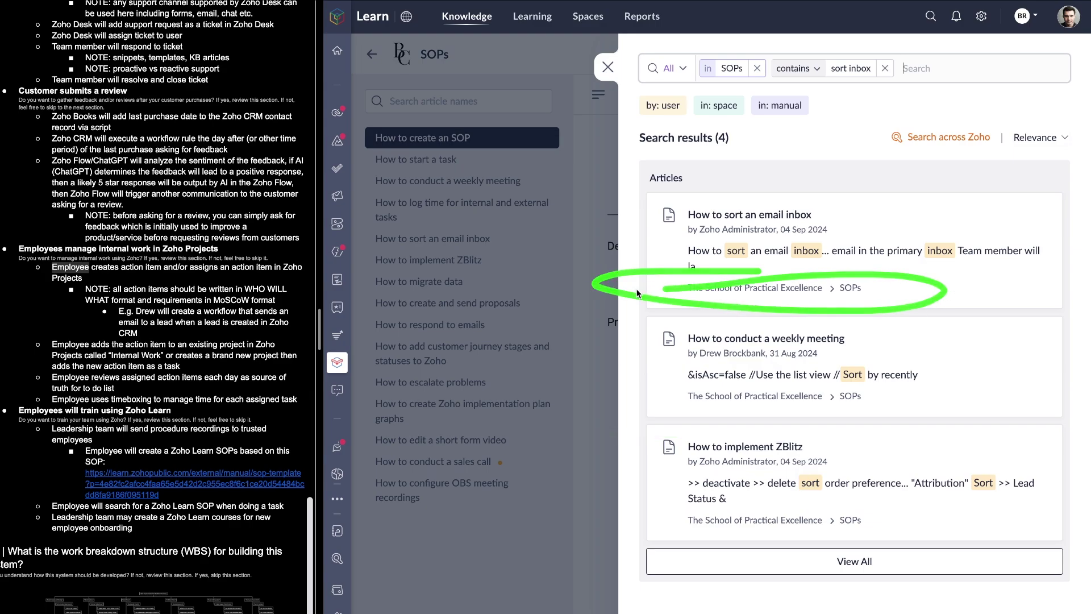